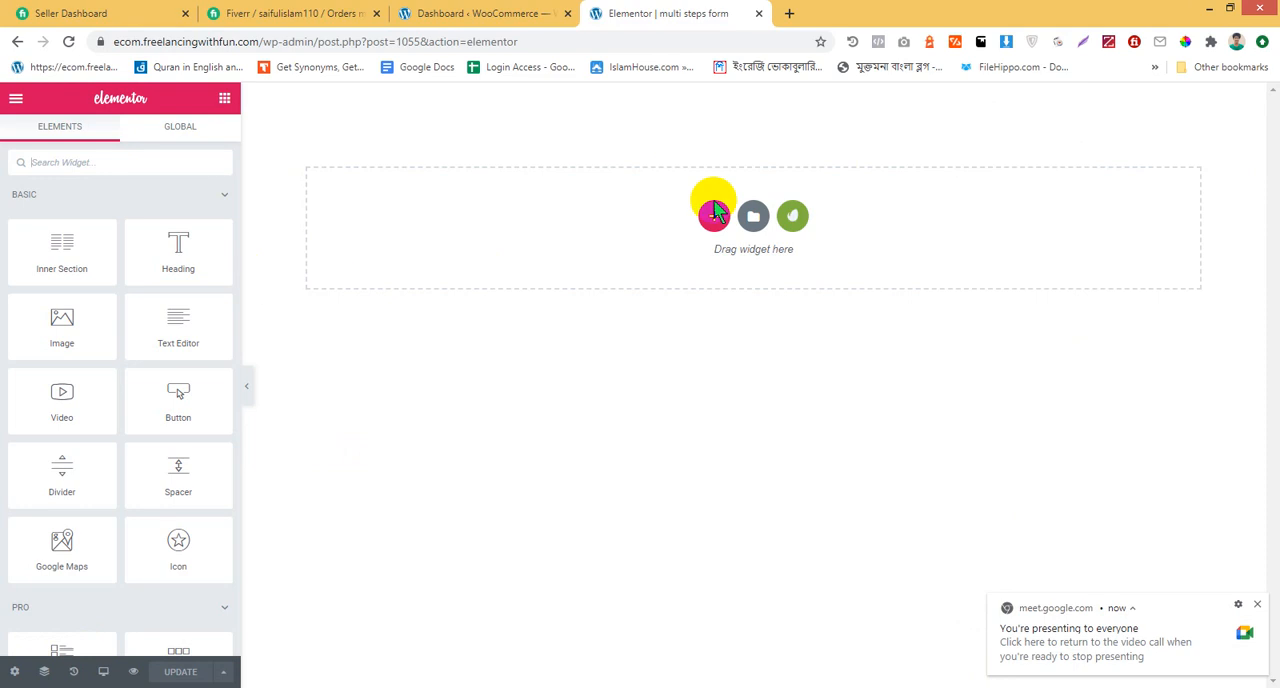
Add a single-column section to the empty page and place a Heading widget in it
{"action": "left_click", "coordinate": [714, 219]}
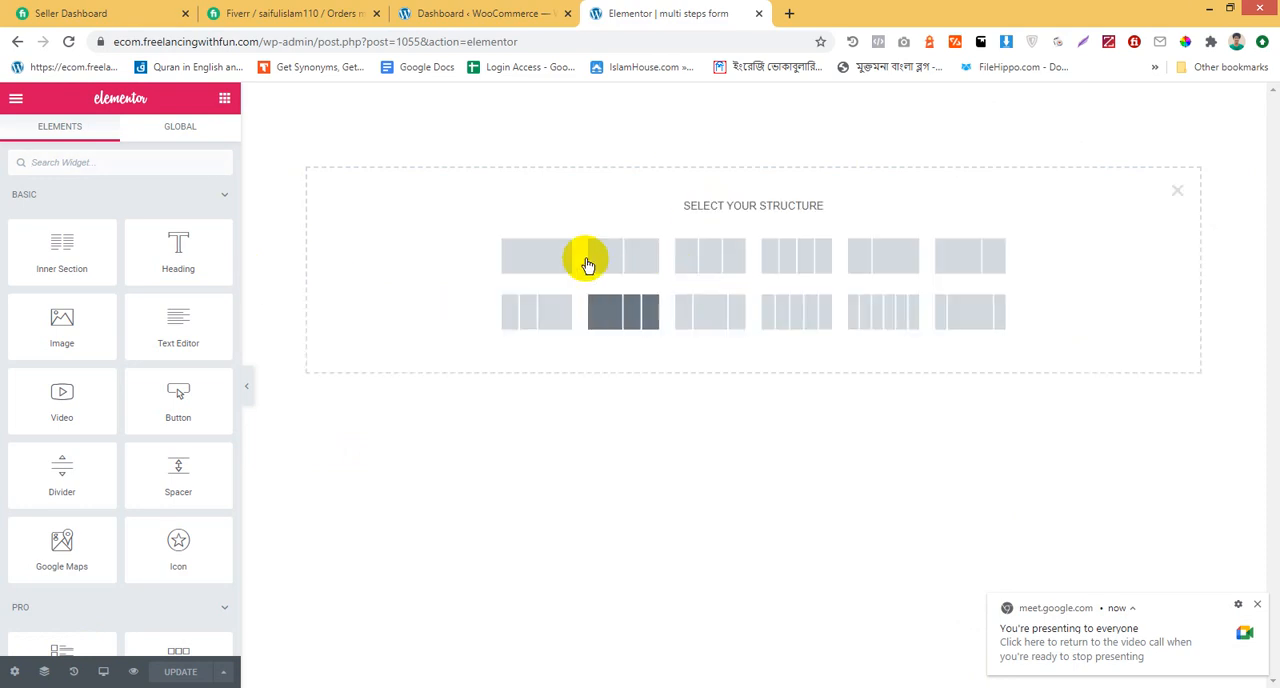
{"action": "left_click", "coordinate": [525, 258]}
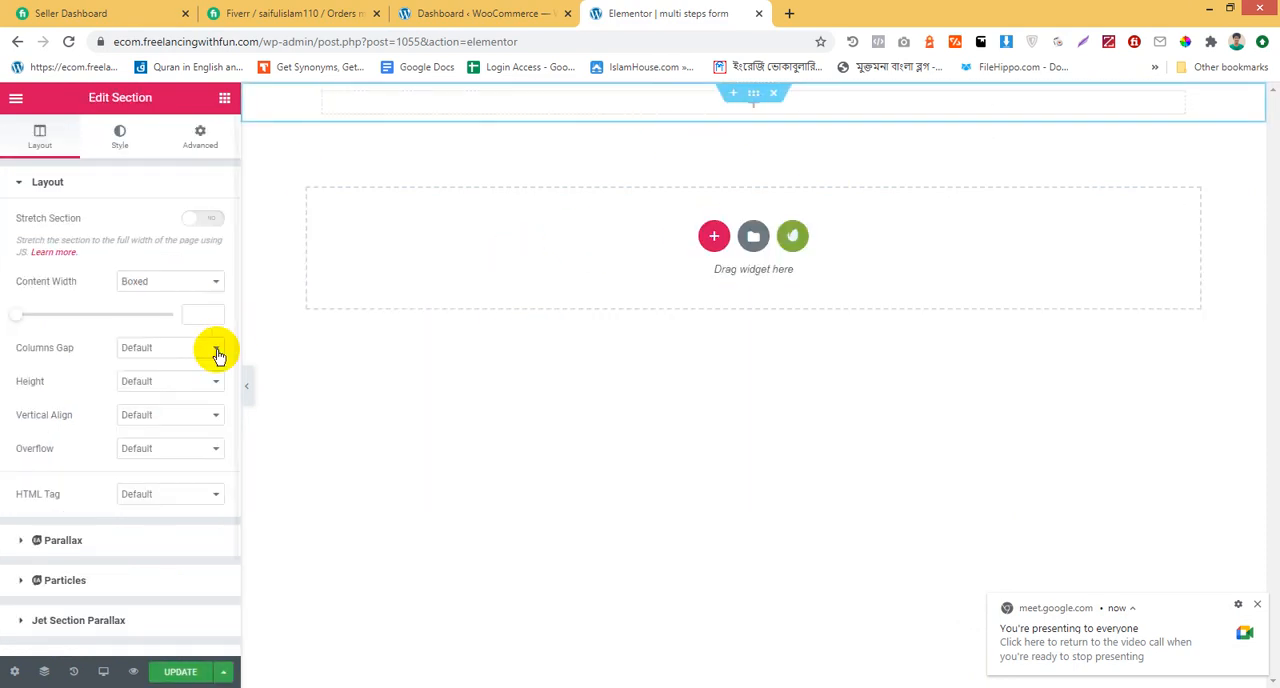
{"action": "left_click", "coordinate": [222, 101]}
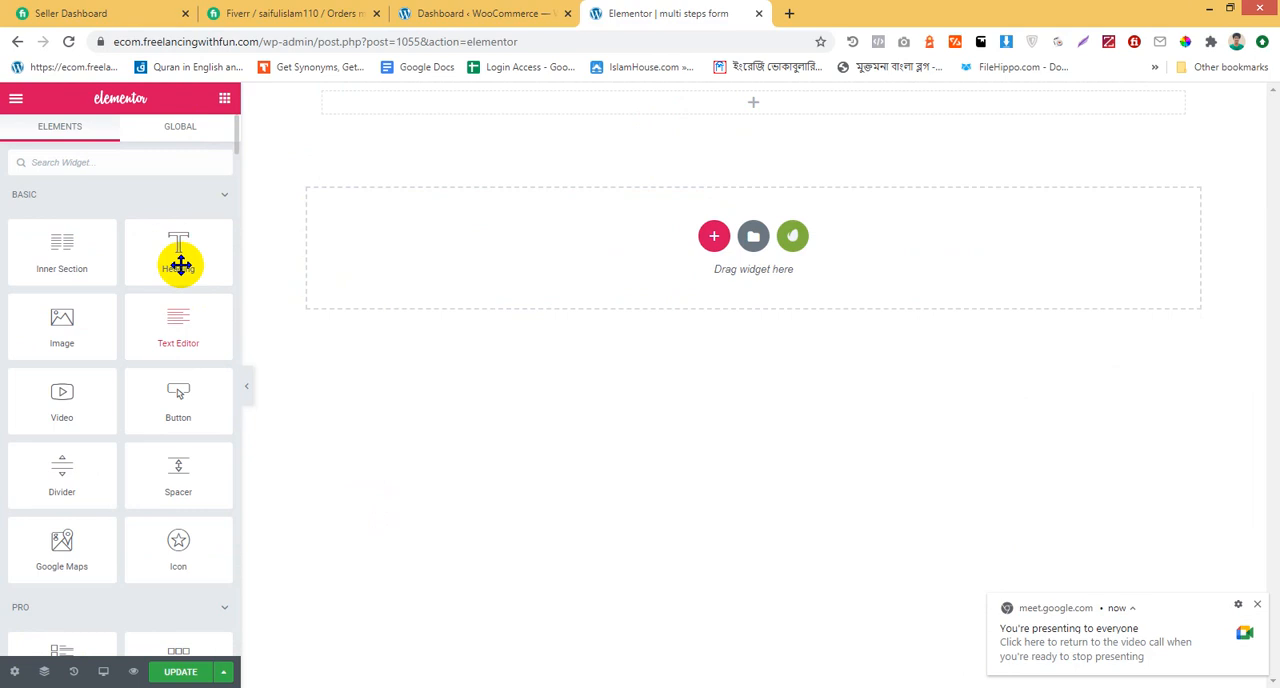
{"action": "left_click_drag", "start_coordinate": [180, 263], "coordinate": [657, 134]}
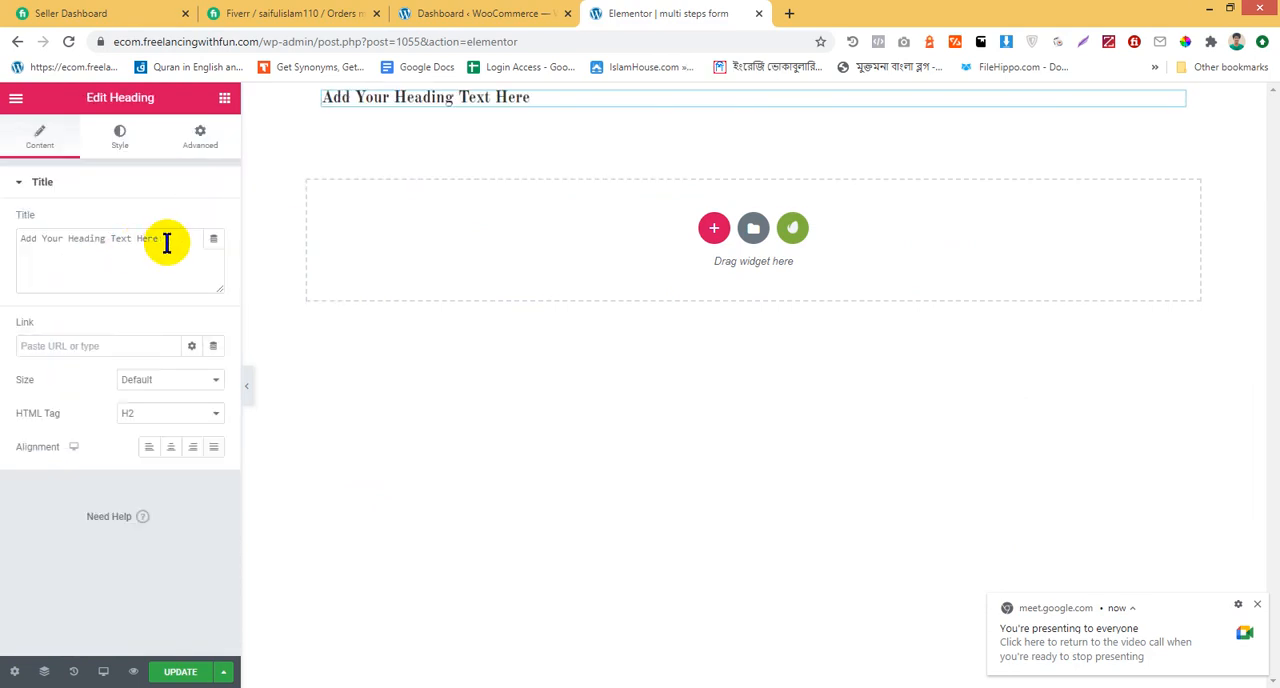
Set the heading text to "Multi step form" and align it to the center
{"action": "left_click_drag", "start_coordinate": [166, 240], "coordinate": [14, 183]}
{"action": "type", "text": "Multi step form"}
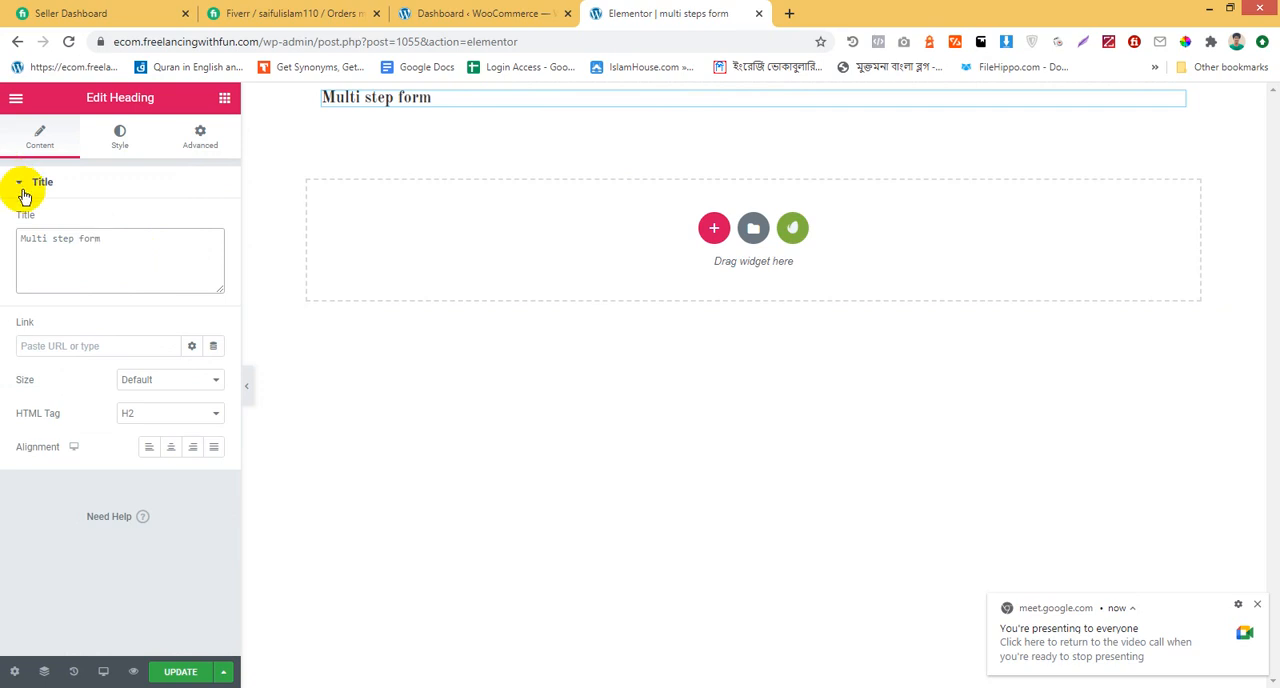
{"action": "left_click", "coordinate": [170, 447]}
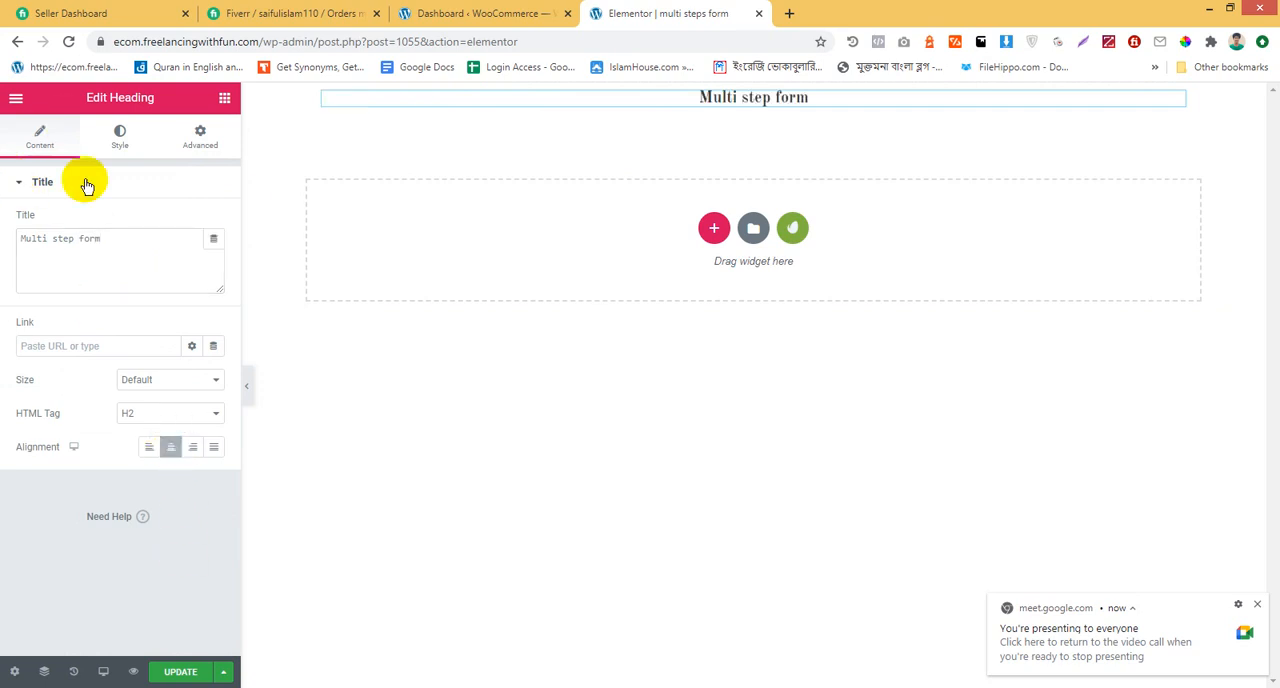
Change the heading's text color to a dark red
{"action": "left_click", "coordinate": [120, 138]}
{"action": "left_click", "coordinate": [192, 221]}
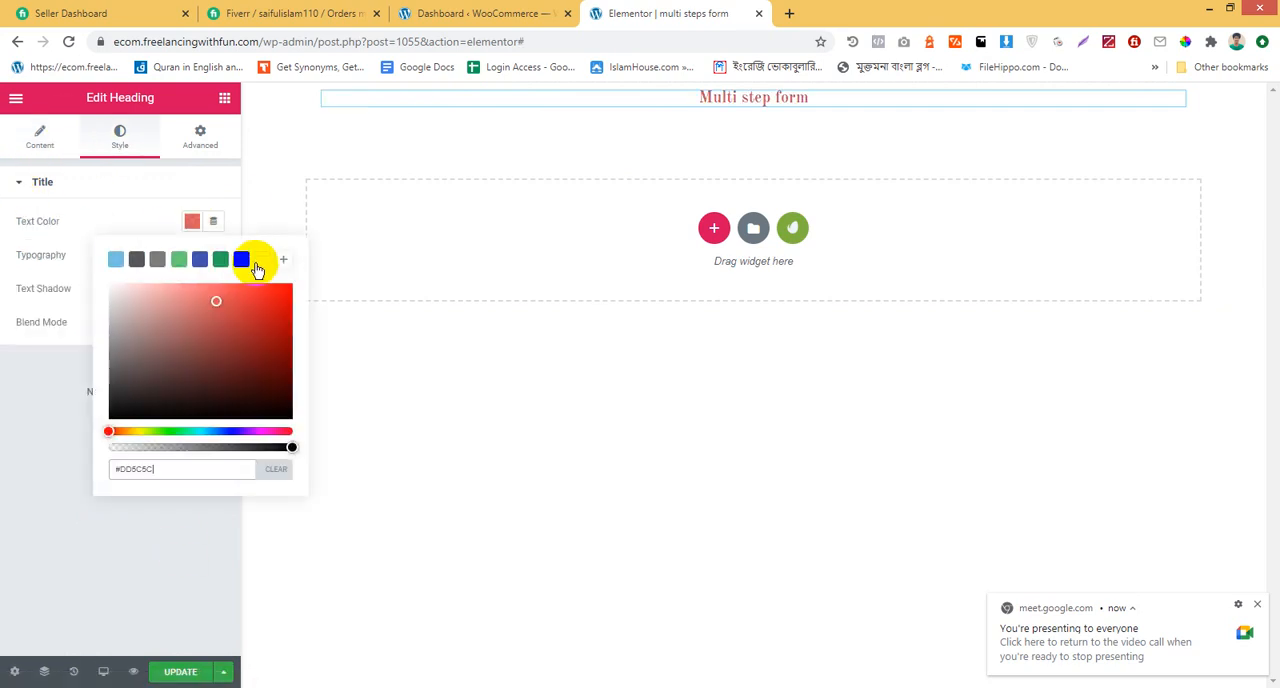
{"action": "left_click", "coordinate": [262, 259]}
{"action": "left_click_drag", "start_coordinate": [240, 334], "coordinate": [282, 374]}
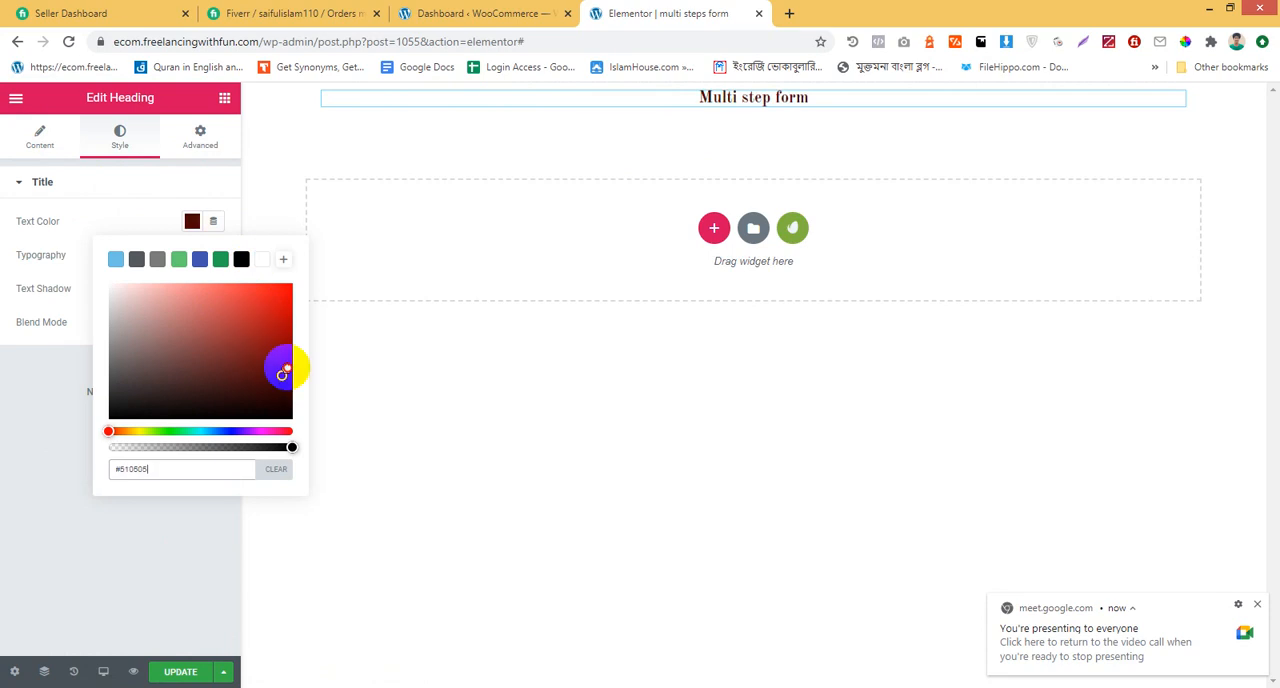
{"action": "left_click", "coordinate": [109, 229]}
Set the heading's font size to 60 px in its typography settings
{"action": "left_click", "coordinate": [212, 255]}
{"action": "left_click_drag", "start_coordinate": [35, 368], "coordinate": [73, 365]}
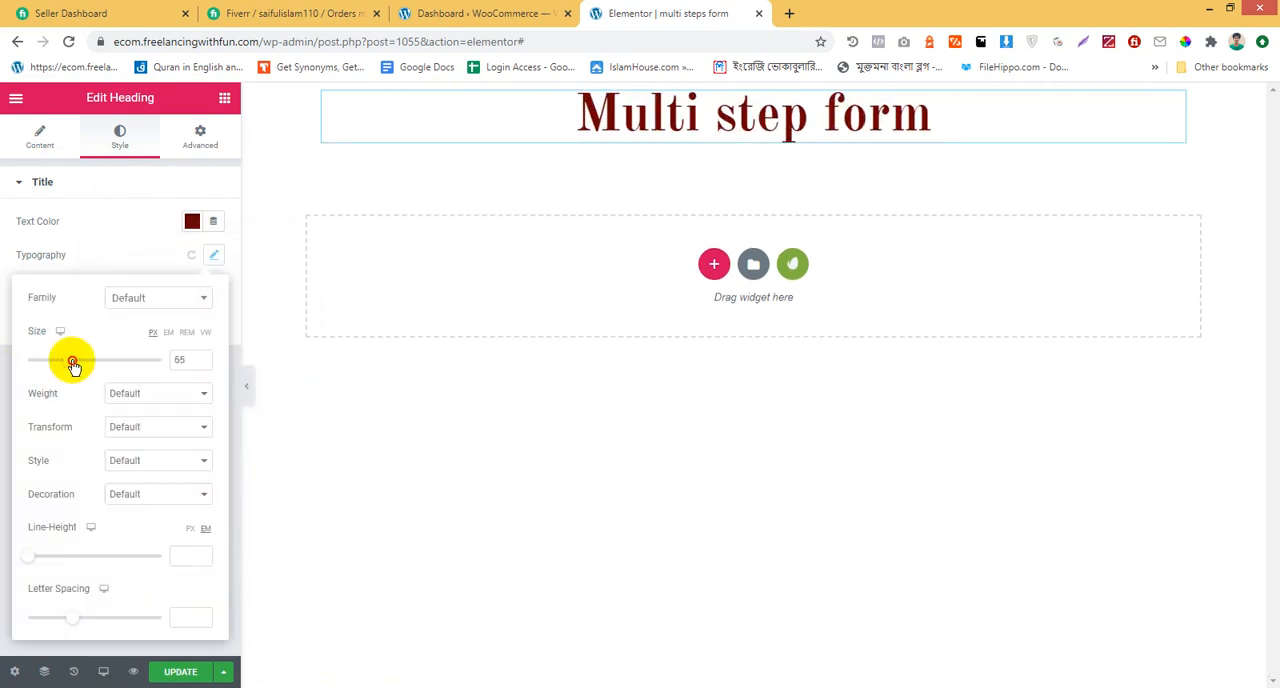
{"action": "left_click", "coordinate": [202, 363]}
{"action": "left_click", "coordinate": [202, 363]}
{"action": "left_click", "coordinate": [202, 363]}
{"action": "left_click", "coordinate": [202, 363]}
{"action": "left_click", "coordinate": [202, 363]}
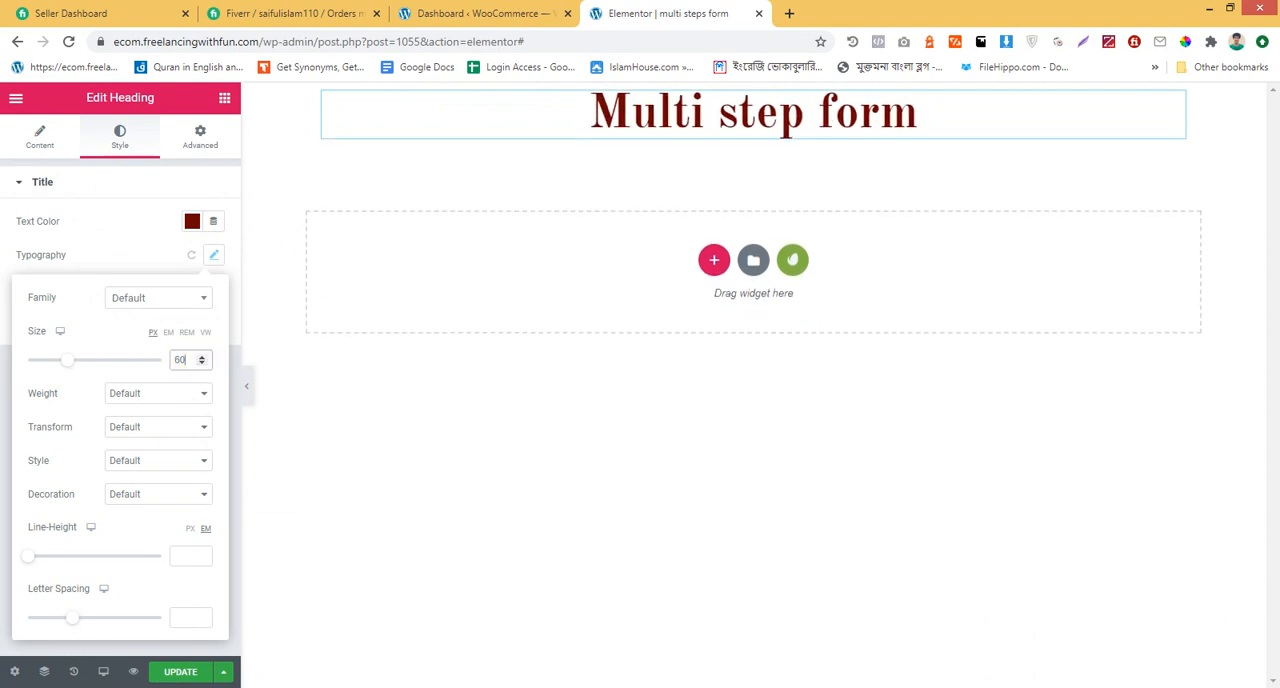
Unlink the section's padding values and set its top and bottom padding to 20 px
{"action": "left_click", "coordinate": [755, 93]}
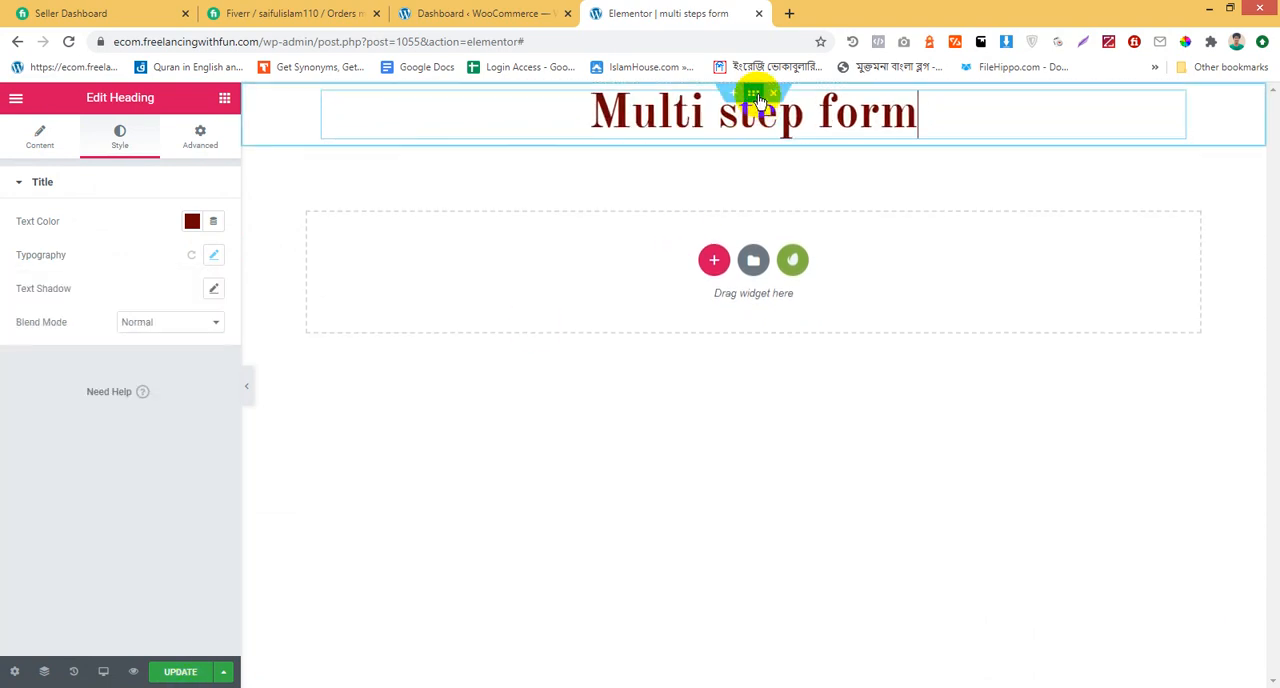
{"action": "left_click", "coordinate": [198, 136]}
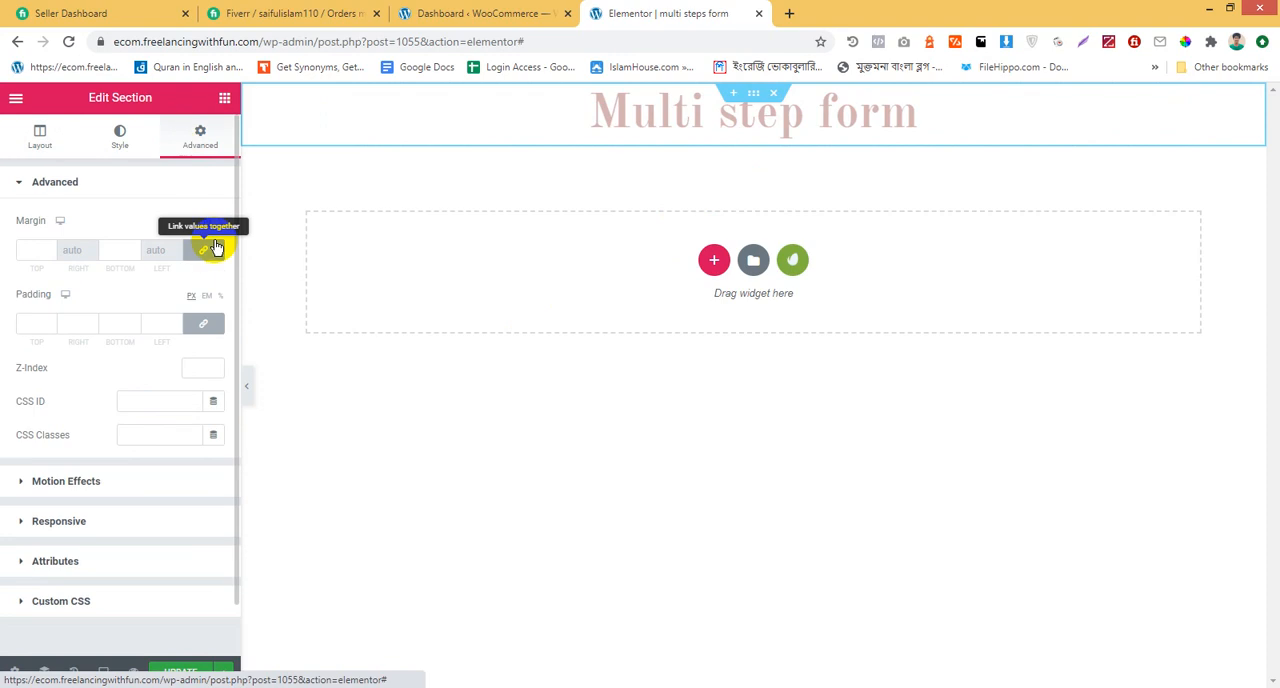
{"action": "left_click", "coordinate": [198, 324]}
{"action": "left_click", "coordinate": [24, 323]}
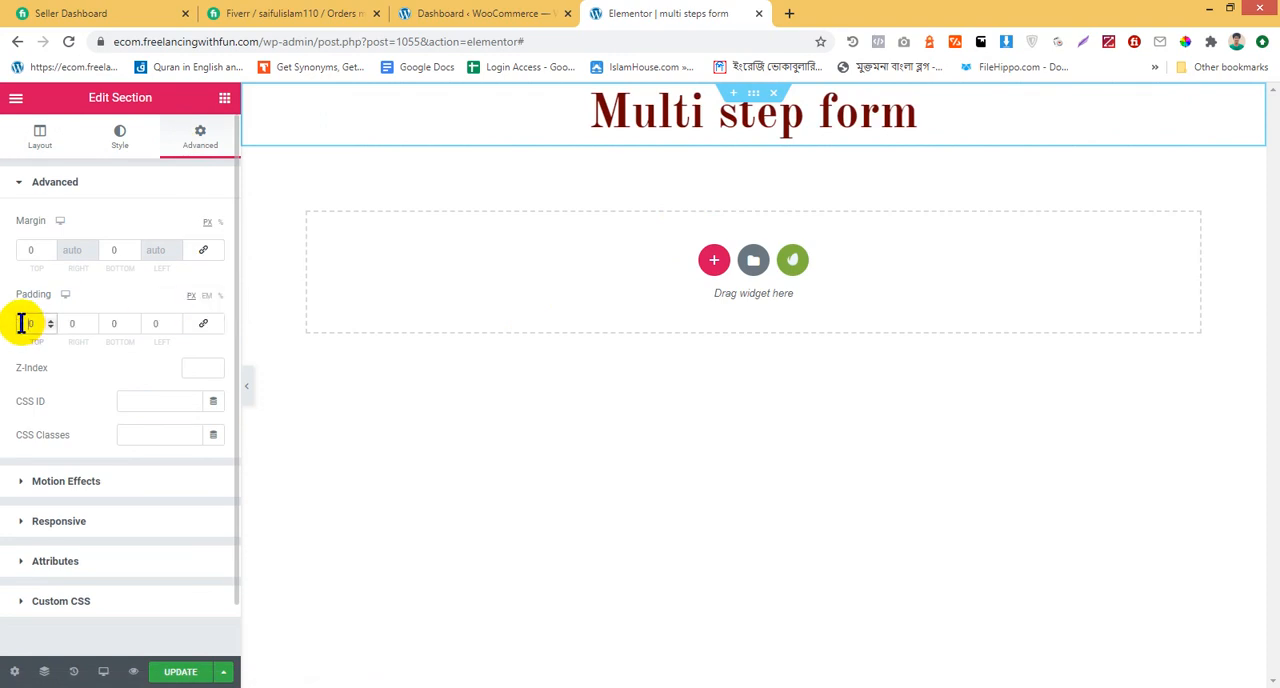
{"action": "type", "text": "2"}
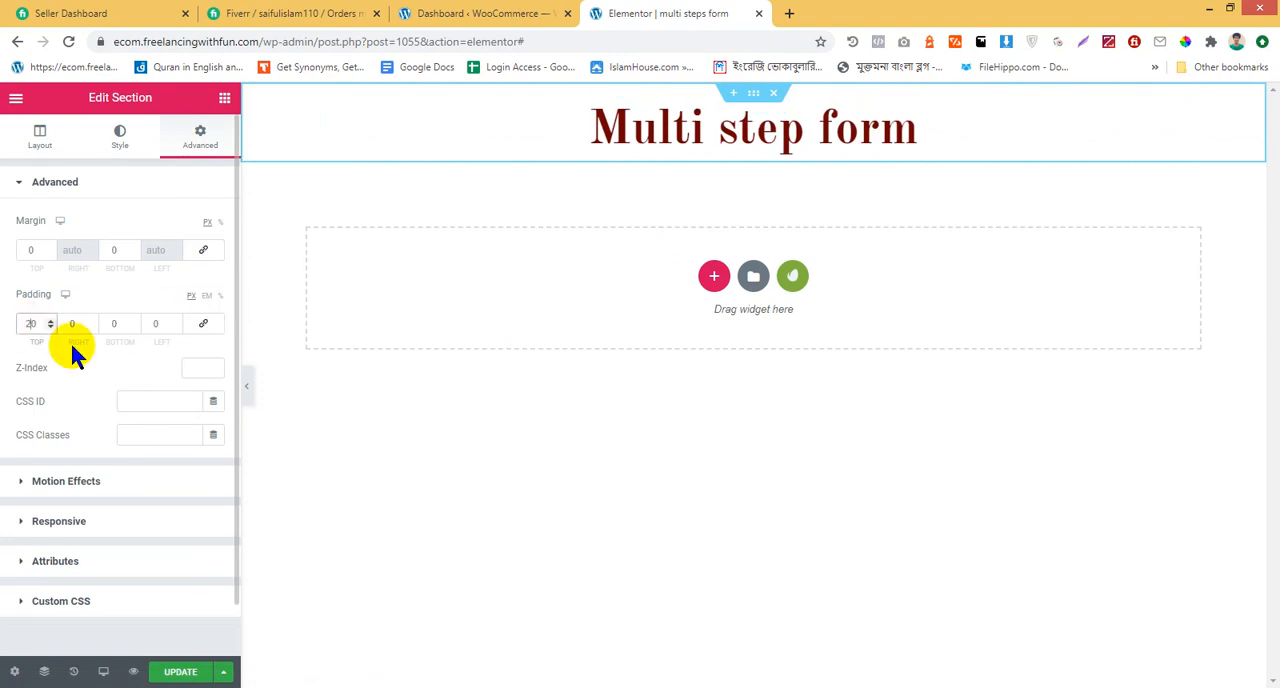
{"action": "left_click", "coordinate": [118, 323]}
{"action": "type", "text": "2"}
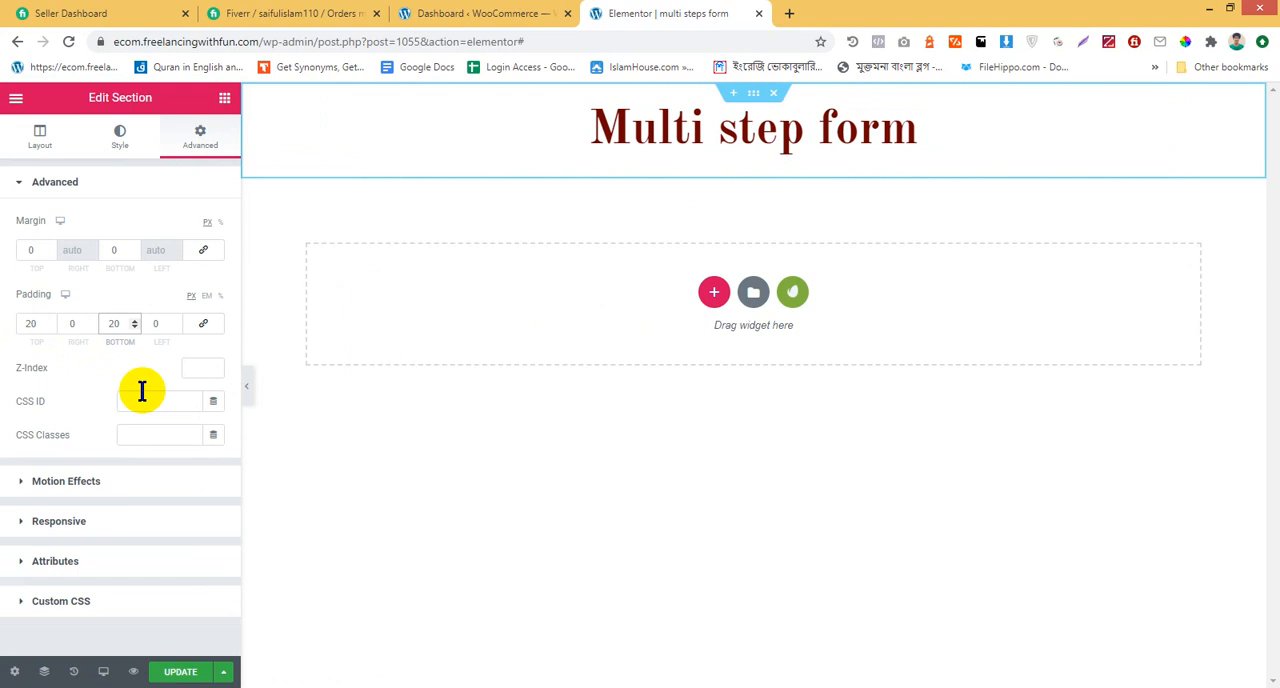
Place a Form widget below the heading in the same section
{"action": "left_click", "coordinate": [225, 98]}
{"action": "scroll", "coordinate": [131, 405], "scroll_direction": "down", "scroll_amount": 3}
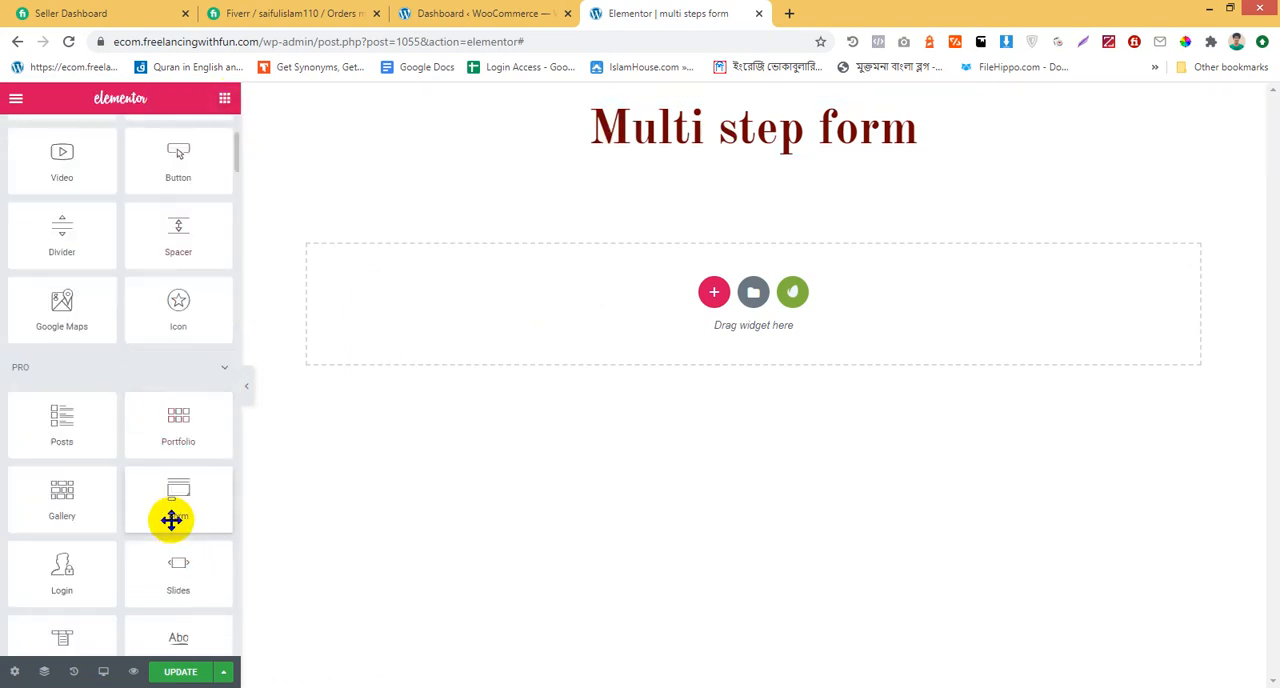
{"action": "left_click_drag", "start_coordinate": [171, 517], "coordinate": [730, 150]}
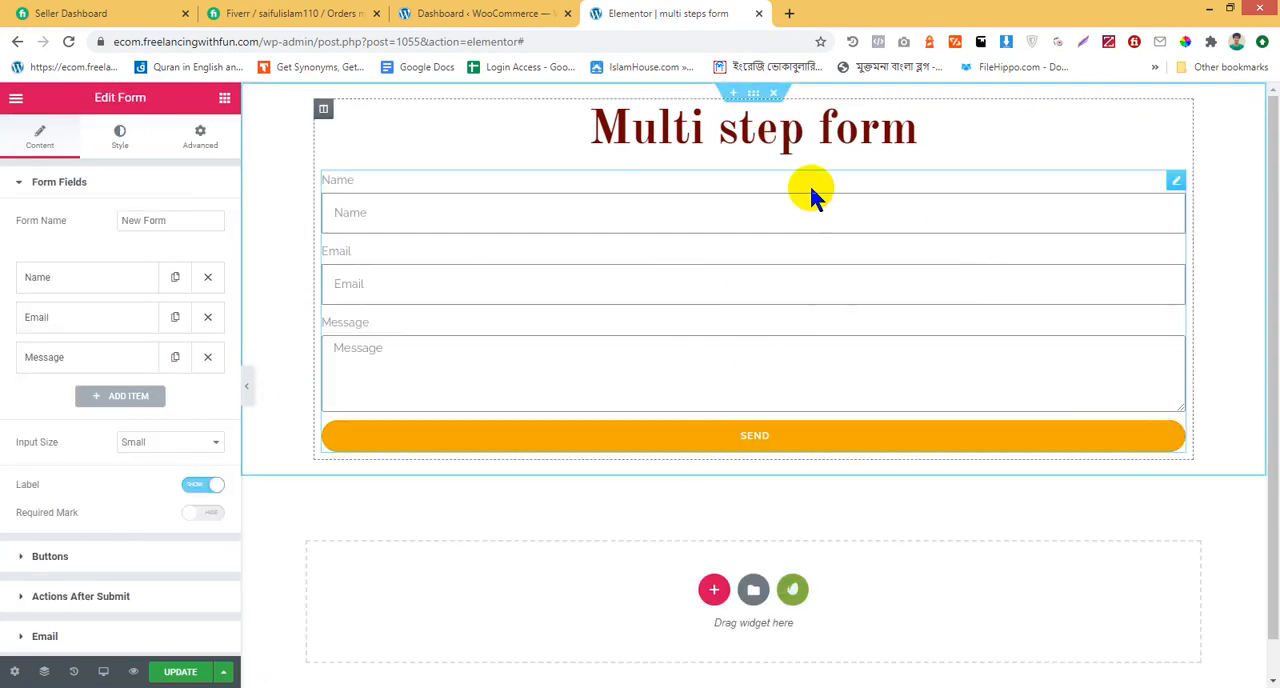
{"action": "left_click", "coordinate": [540, 214]}
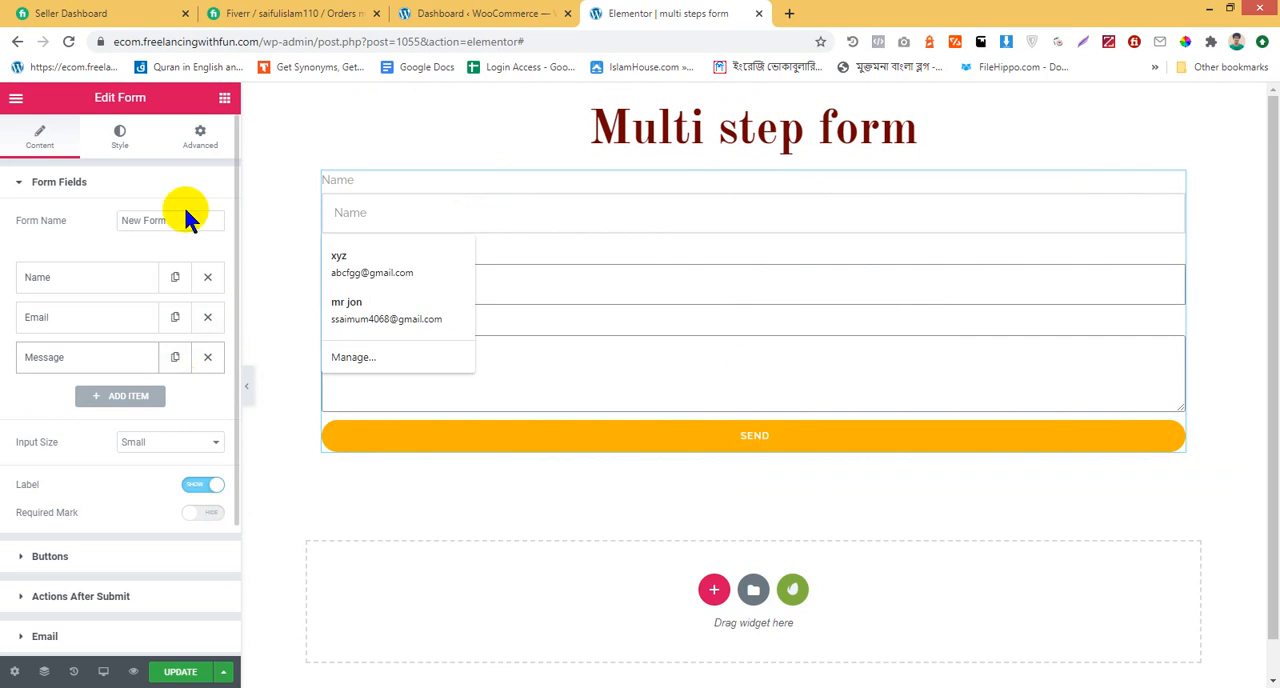
Remove the default Name, Email and Message fields from the form, adding one blank field in their place
{"action": "left_click", "coordinate": [207, 277]}
{"action": "left_click", "coordinate": [209, 277]}
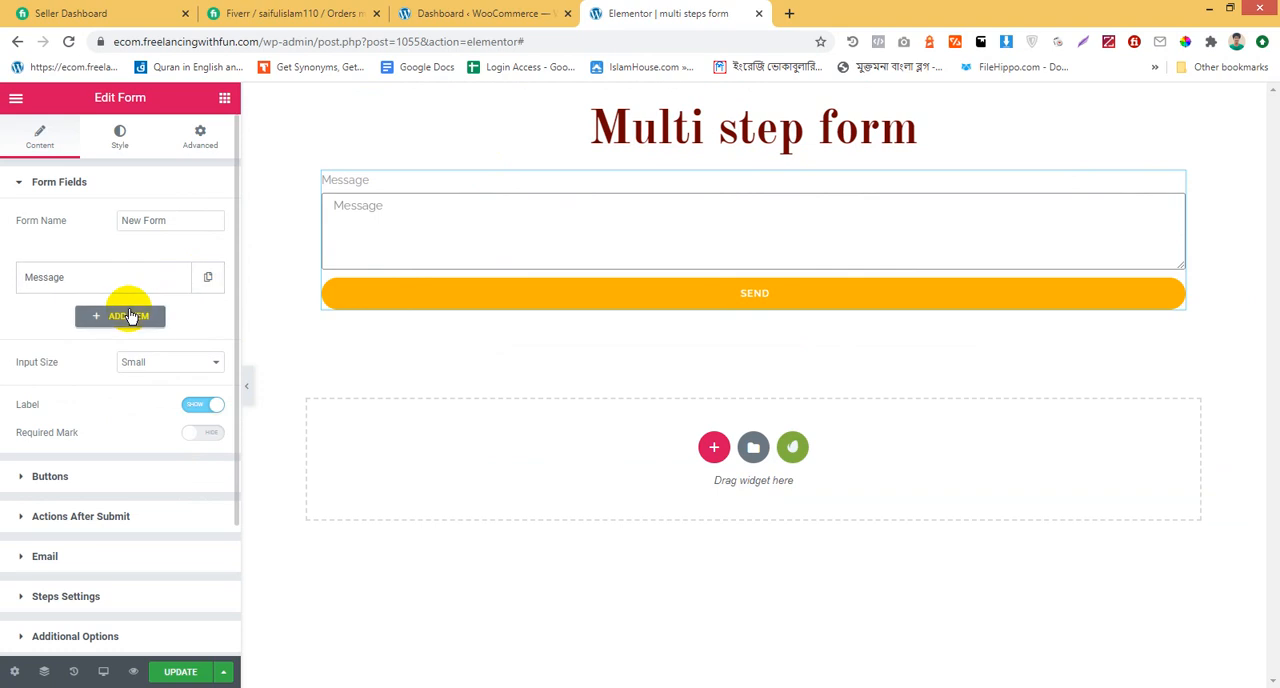
{"action": "left_click", "coordinate": [128, 315]}
{"action": "left_click", "coordinate": [208, 279]}
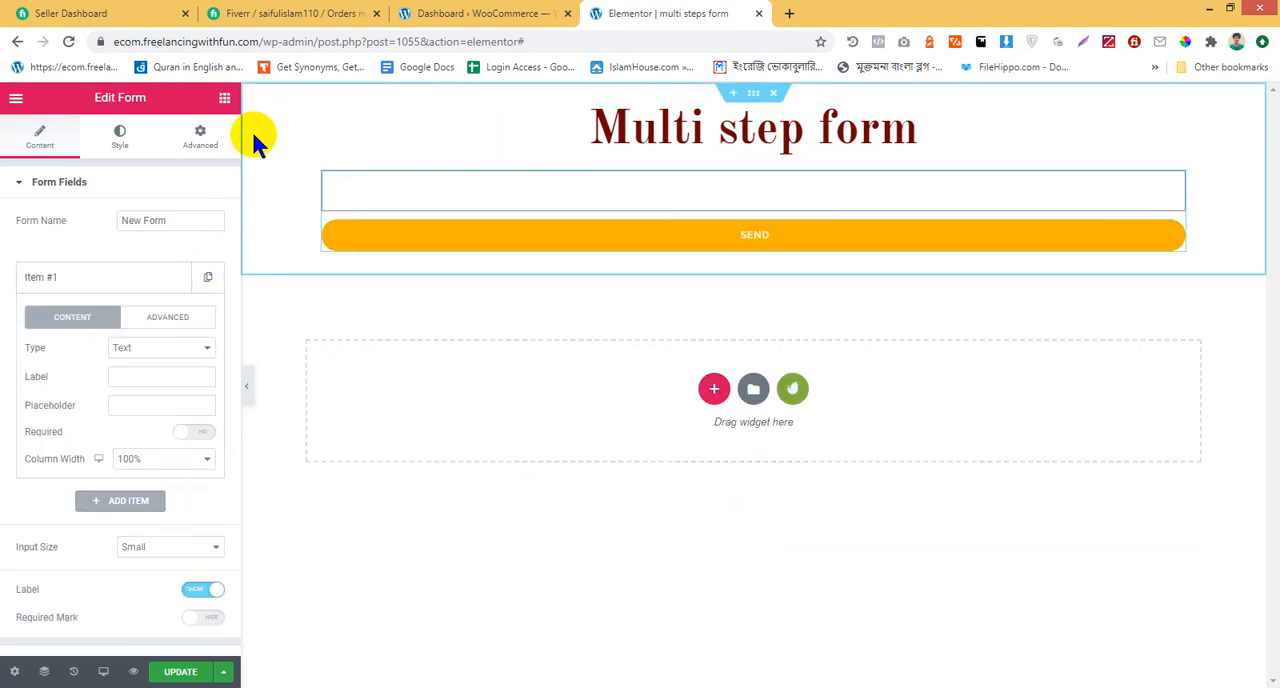
Label the form's blank text field "Name"
{"action": "left_click", "coordinate": [113, 286]}
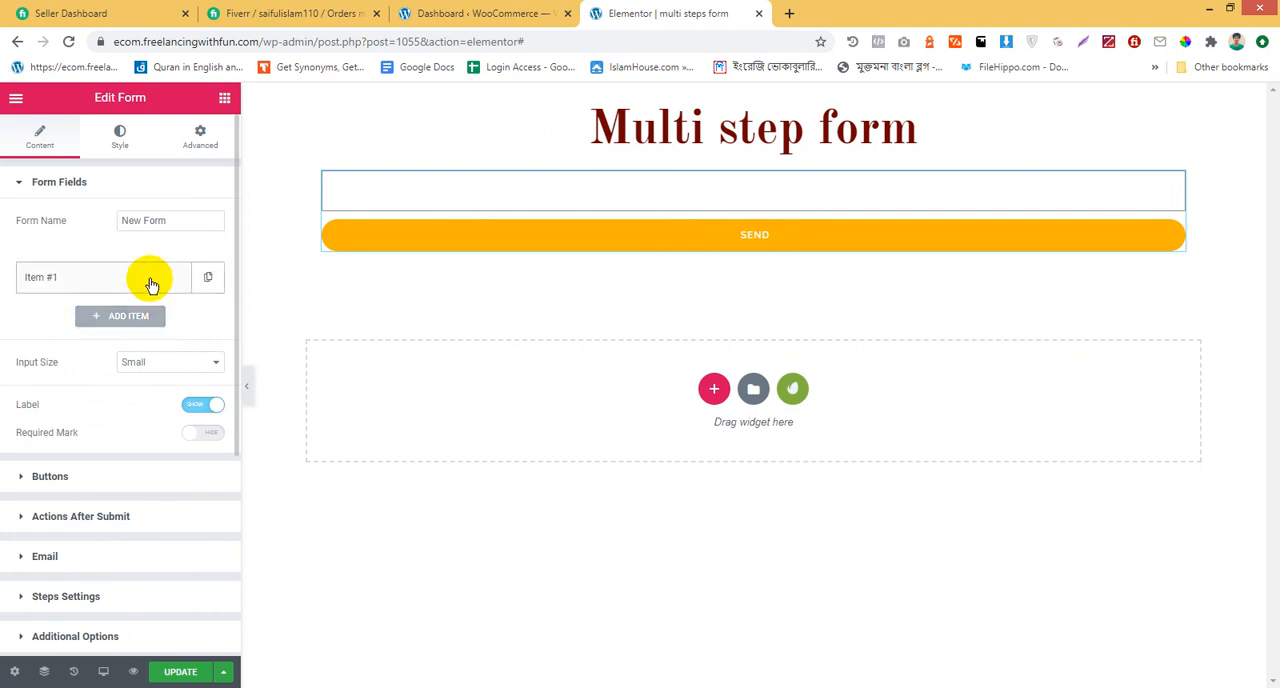
{"action": "left_click", "coordinate": [150, 286]}
{"action": "left_click", "coordinate": [159, 380]}
{"action": "type", "text": "Name"}
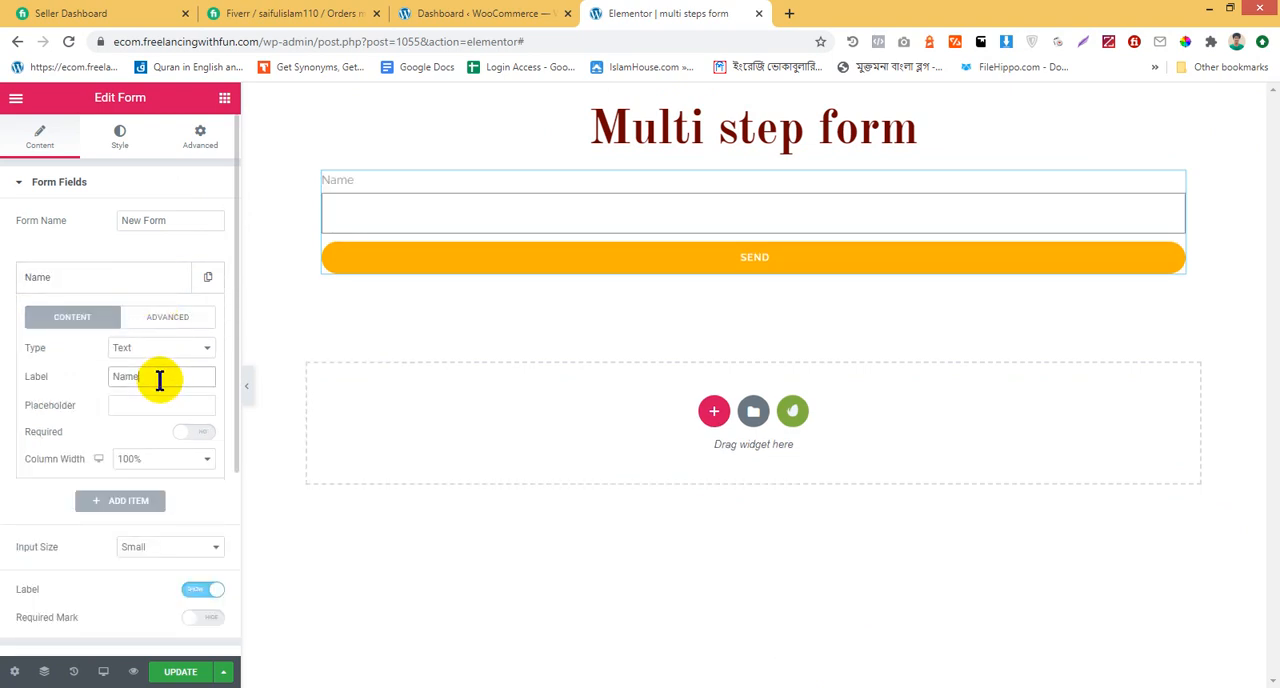
{"action": "left_click", "coordinate": [75, 282]}
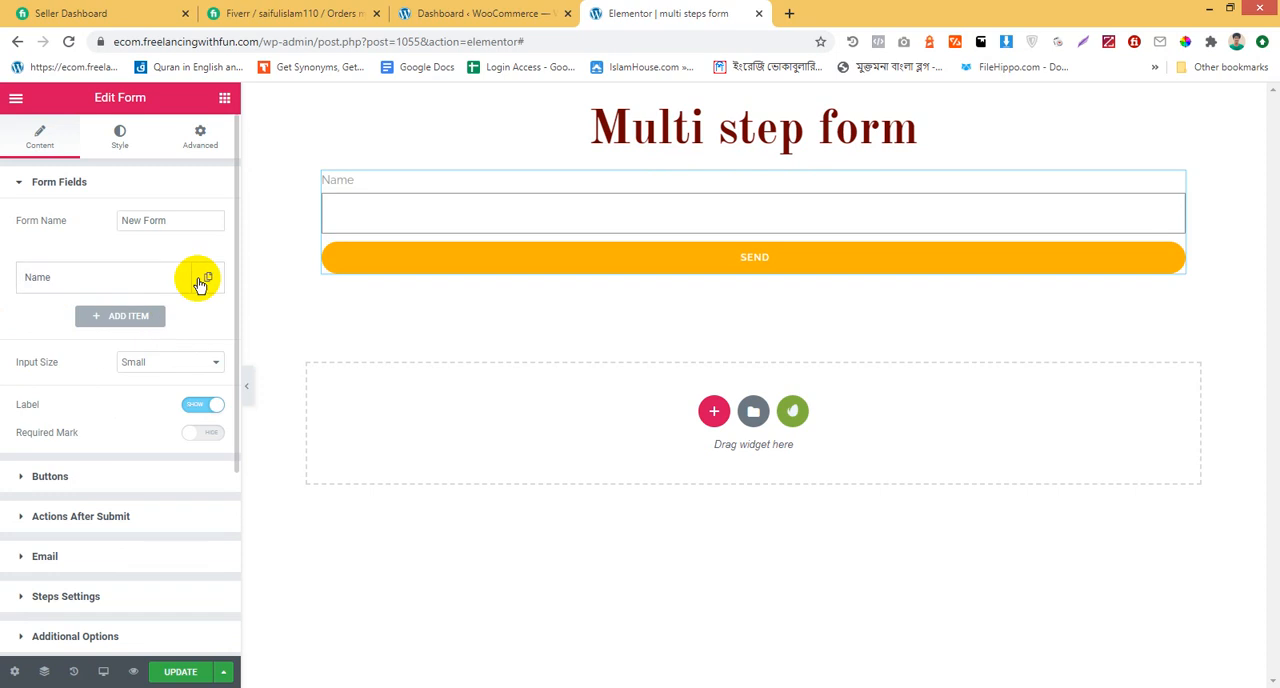
Add a second form field labeled "Phone" and set its type to Tel
{"action": "left_click", "coordinate": [114, 317]}
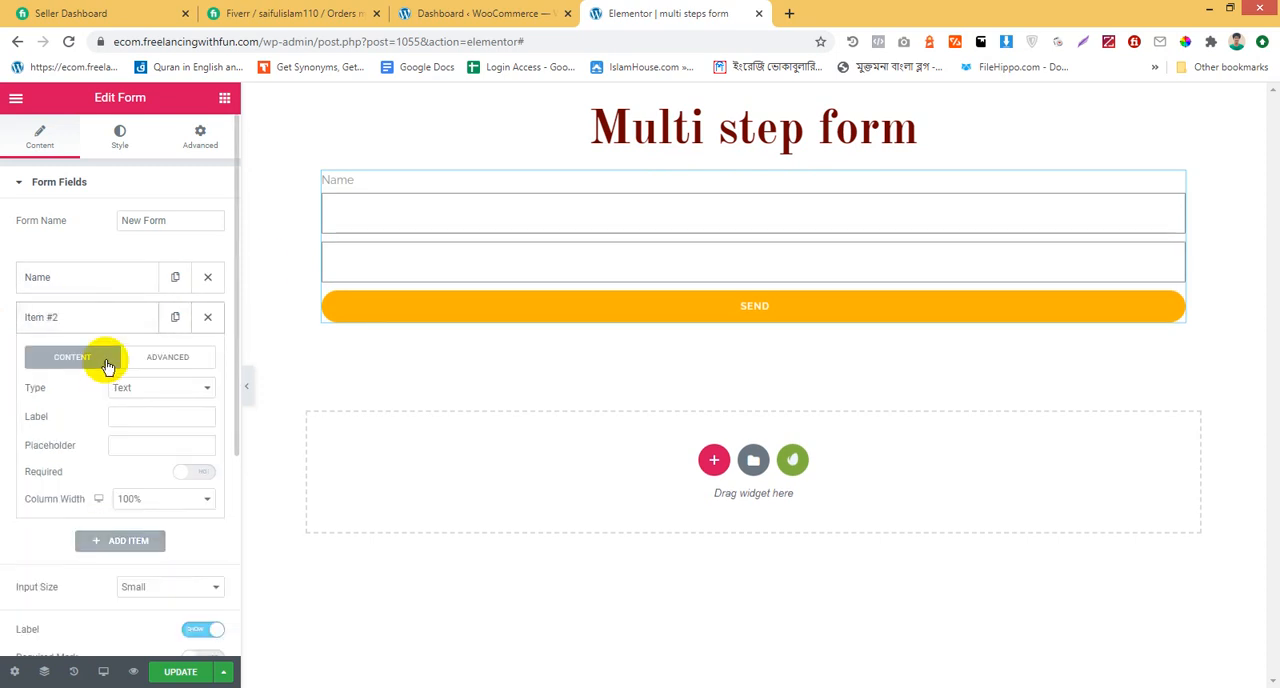
{"action": "left_click", "coordinate": [145, 416]}
{"action": "type", "text": "Phone"}
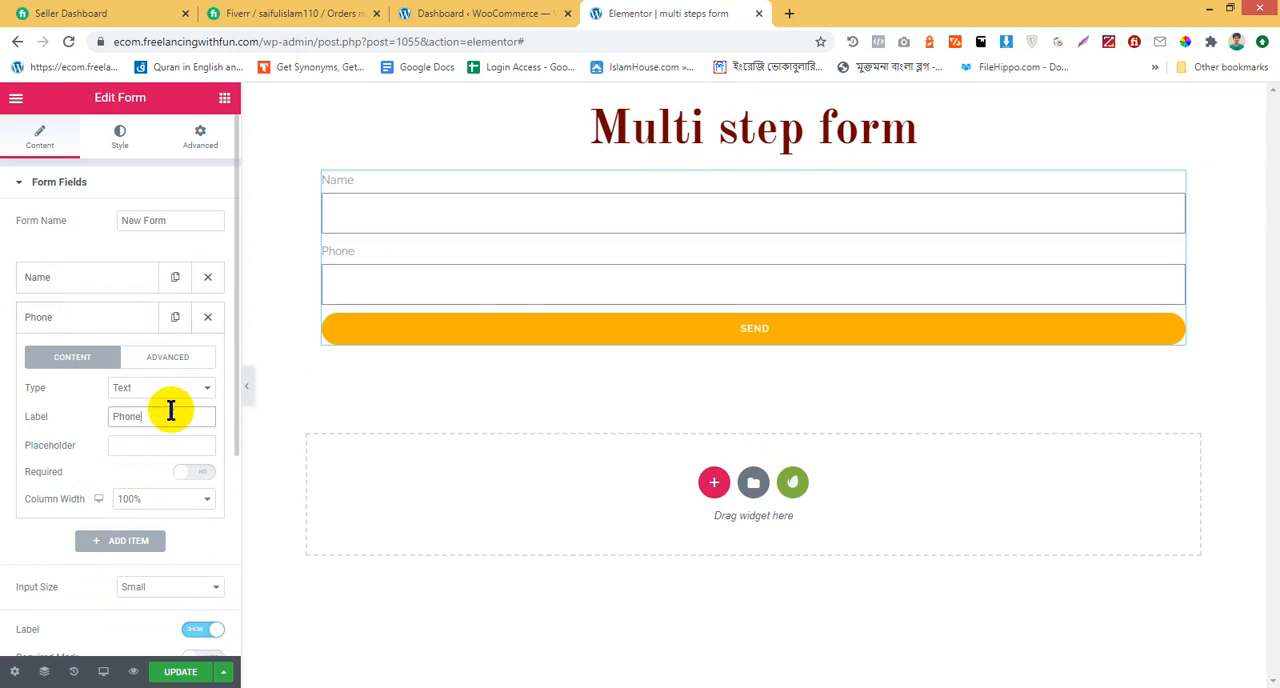
{"action": "left_click", "coordinate": [166, 388]}
{"action": "left_click", "coordinate": [176, 460]}
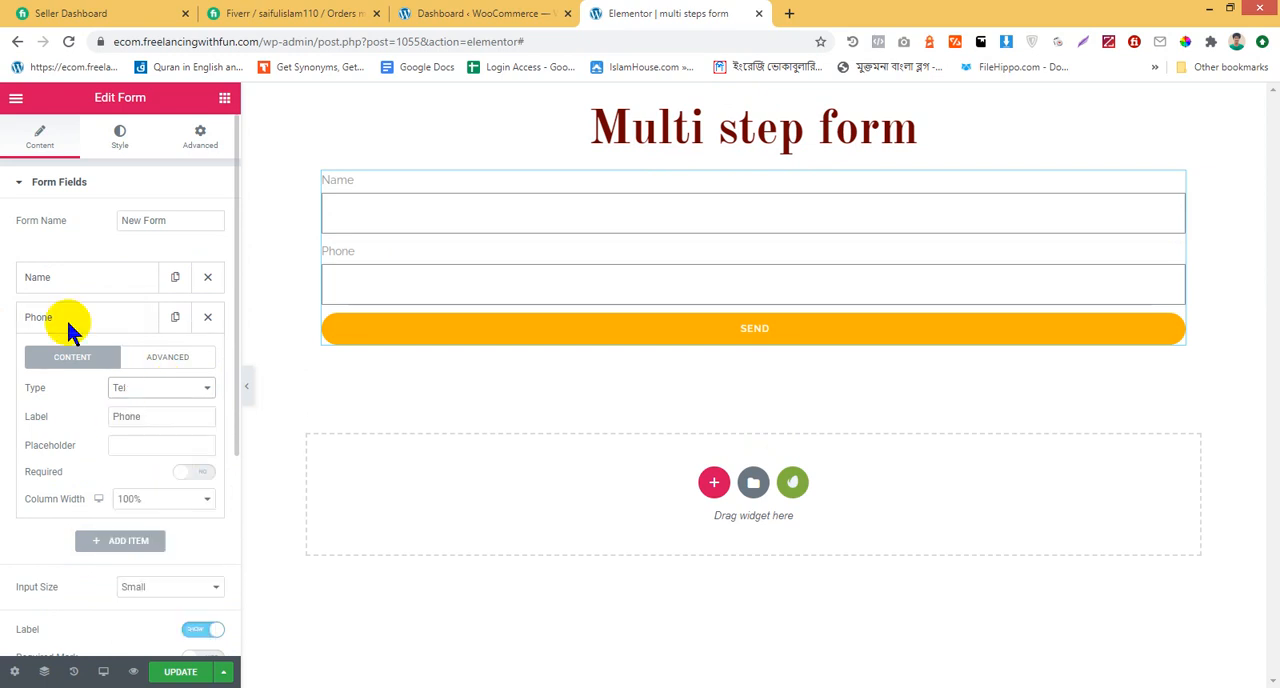
{"action": "left_click", "coordinate": [70, 318]}
Add a third form field labeled "Email" and set its type to Email
{"action": "left_click", "coordinate": [110, 353]}
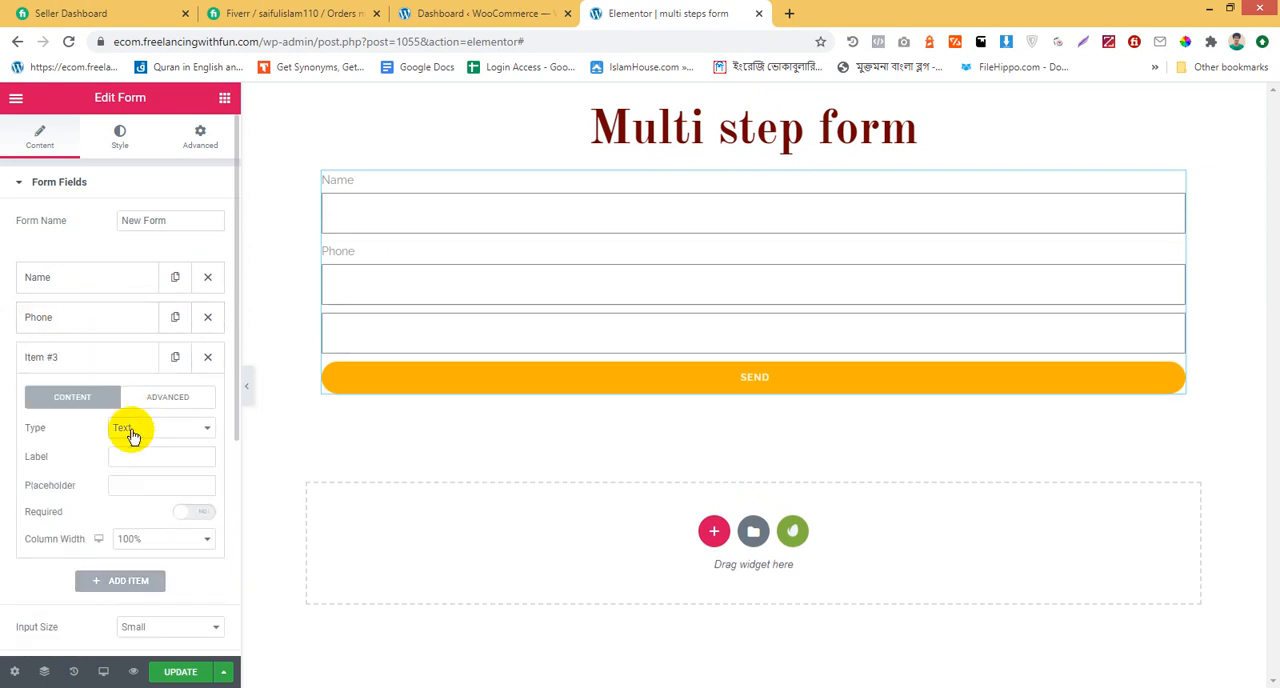
{"action": "left_click", "coordinate": [155, 459]}
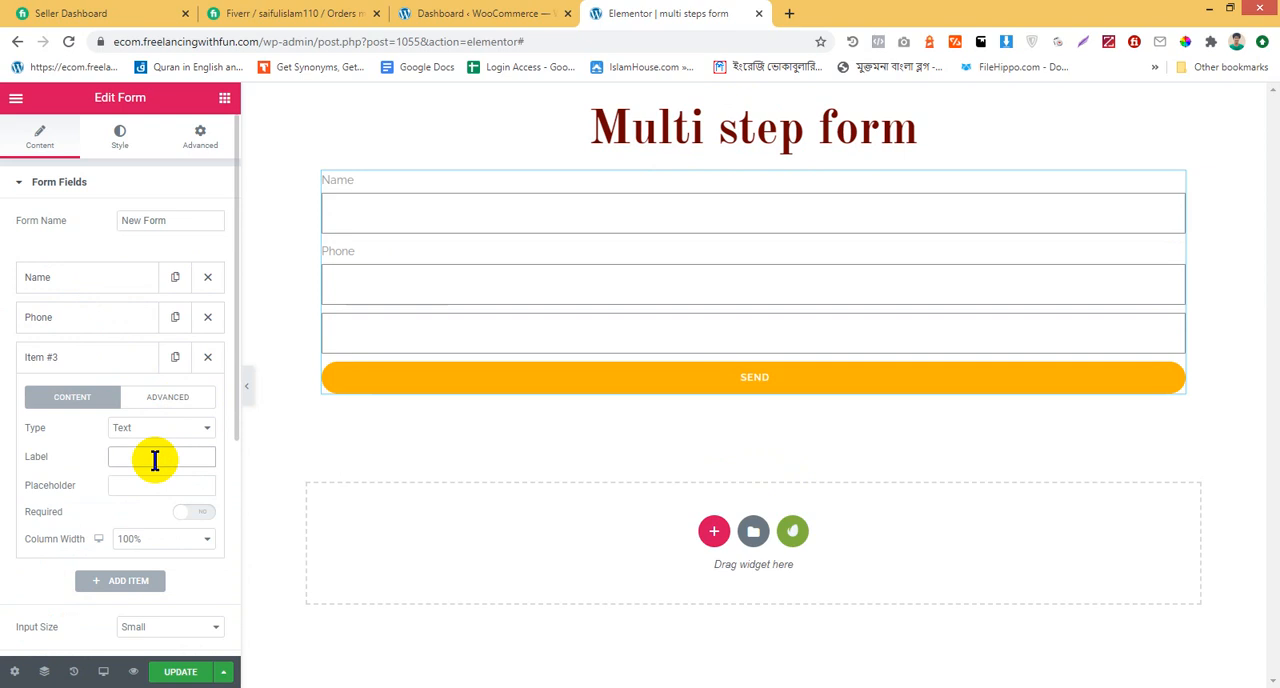
{"action": "type", "text": "Email"}
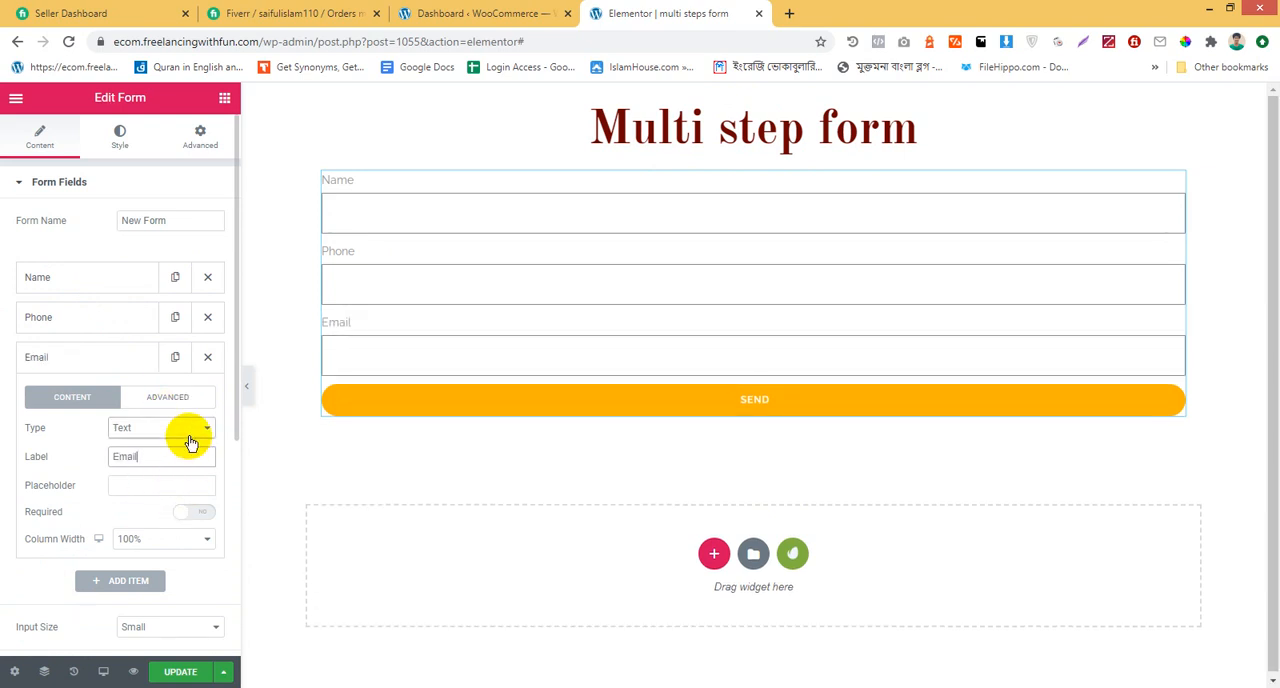
{"action": "left_click", "coordinate": [186, 431]}
{"action": "left_click", "coordinate": [160, 457]}
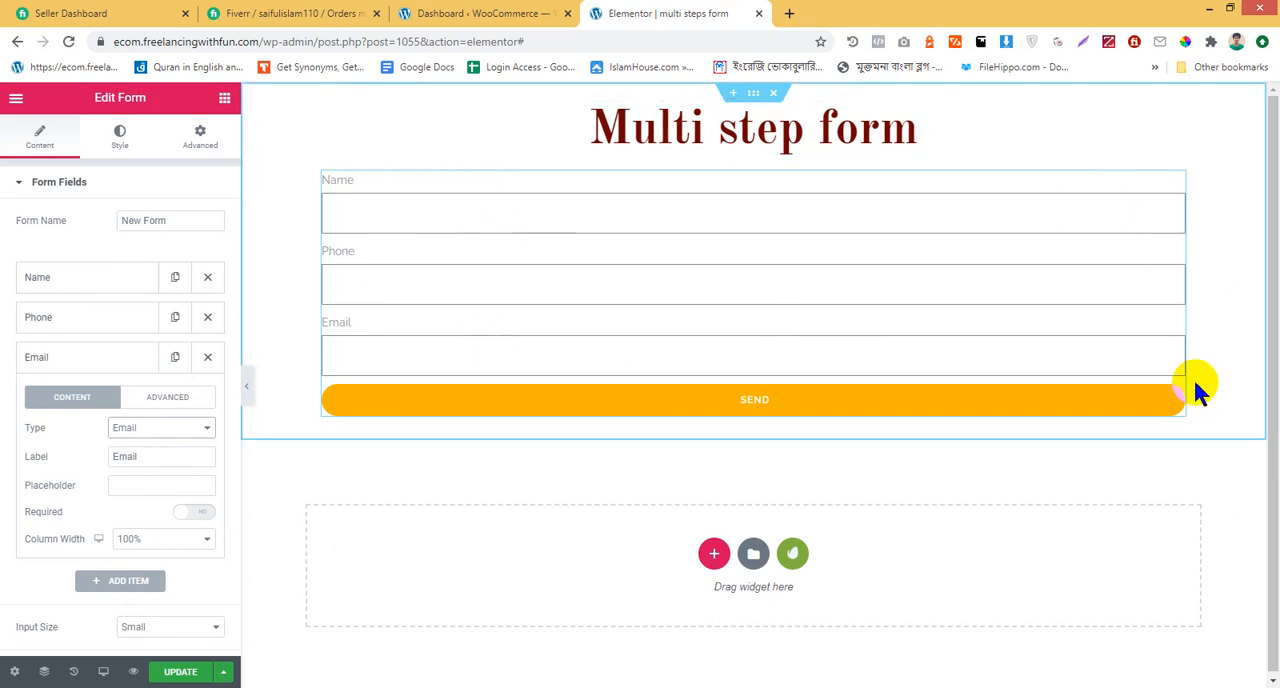
{"action": "left_click", "coordinate": [123, 362]}
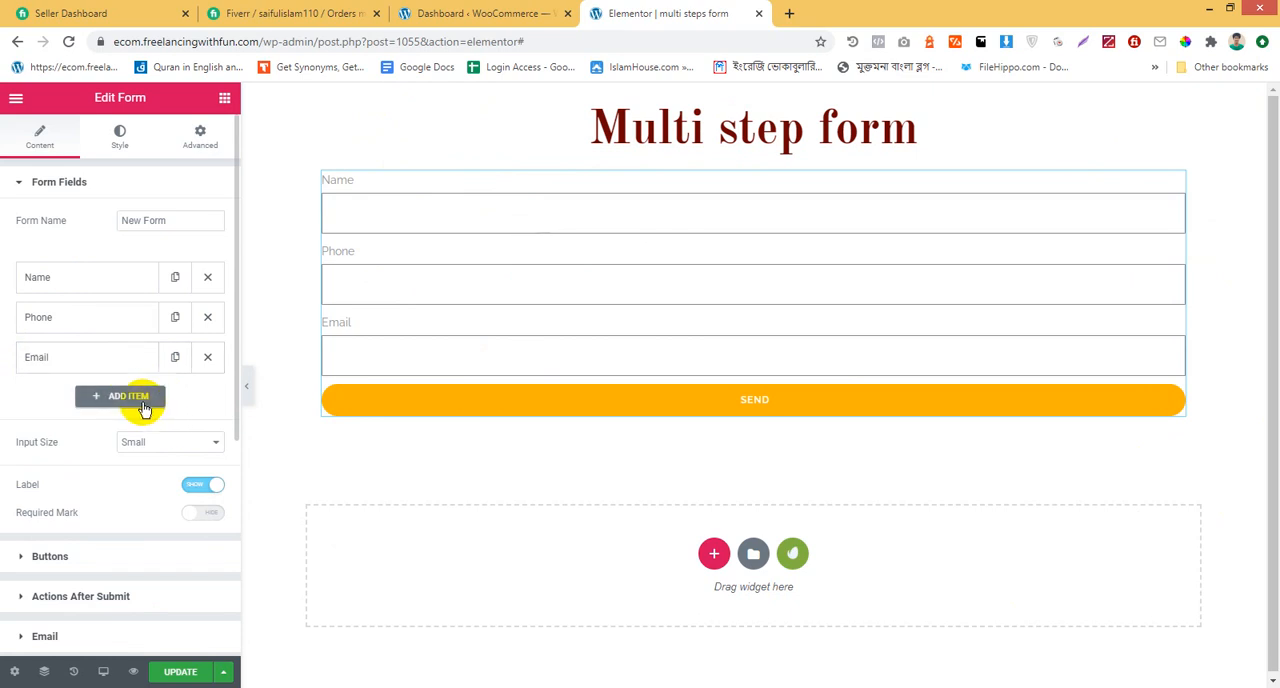
Add a fourth form field of type Text labeled "Where are you from?"
{"action": "left_click", "coordinate": [128, 397]}
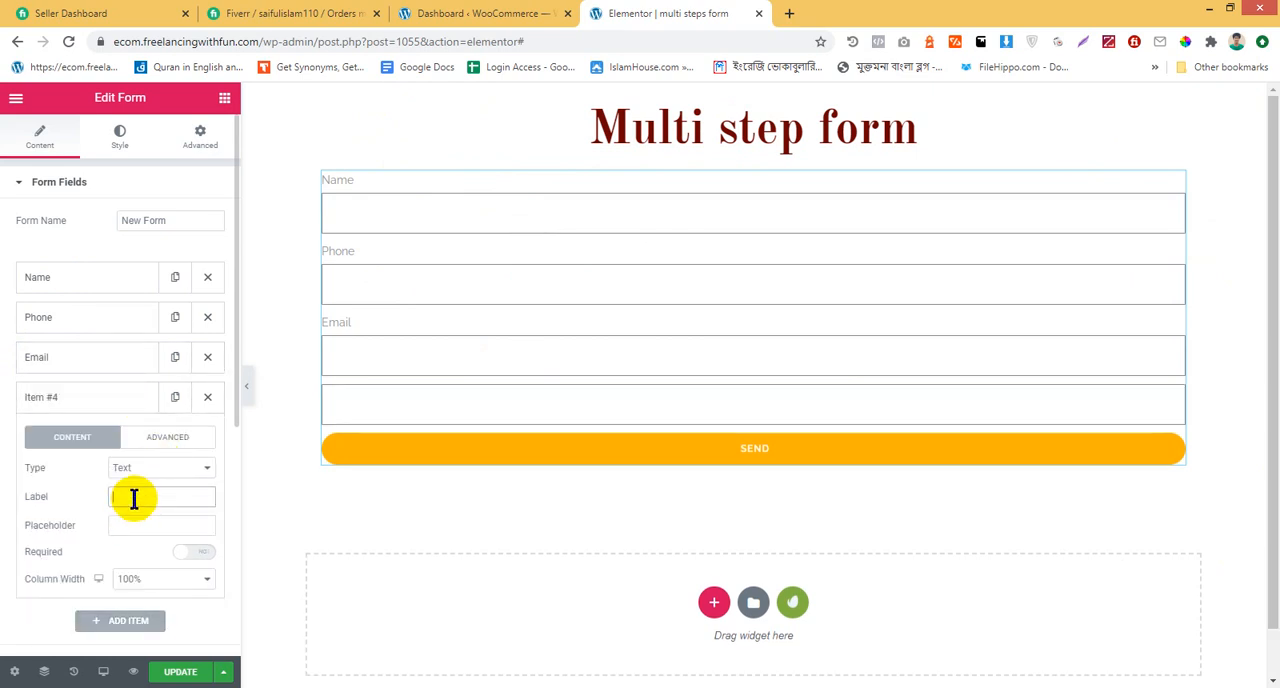
{"action": "type", "text": "Where are you from"}
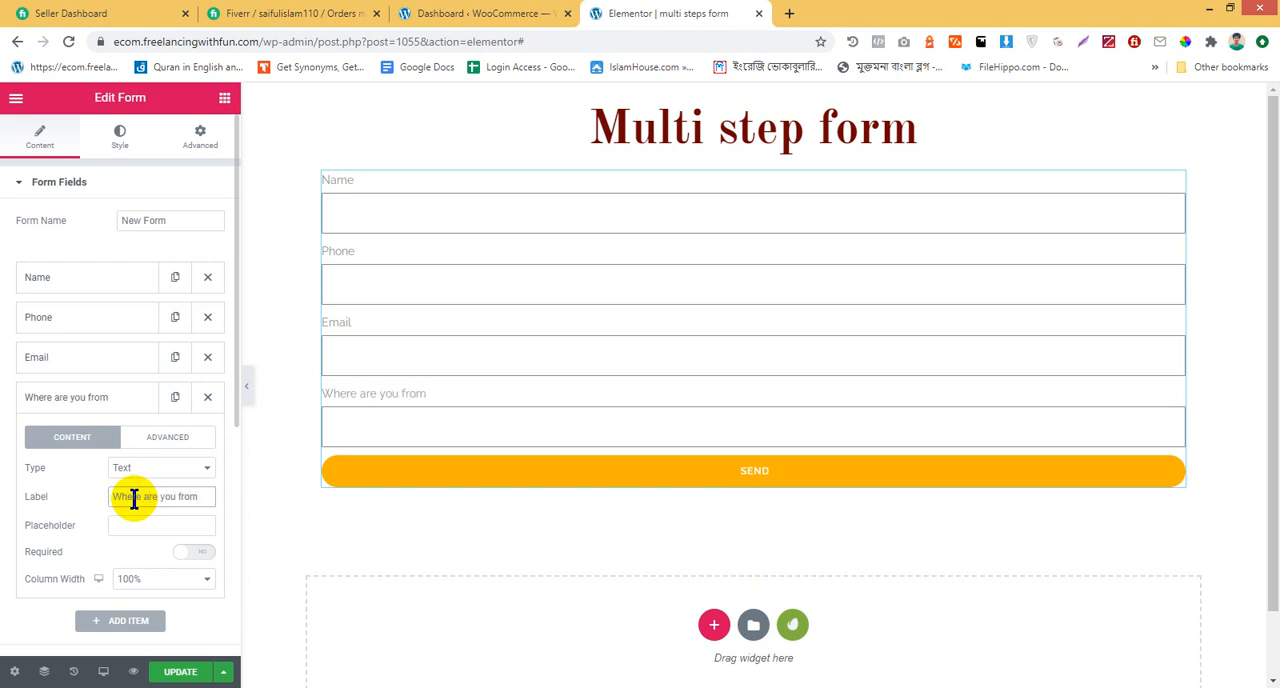
{"action": "left_click", "coordinate": [62, 403]}
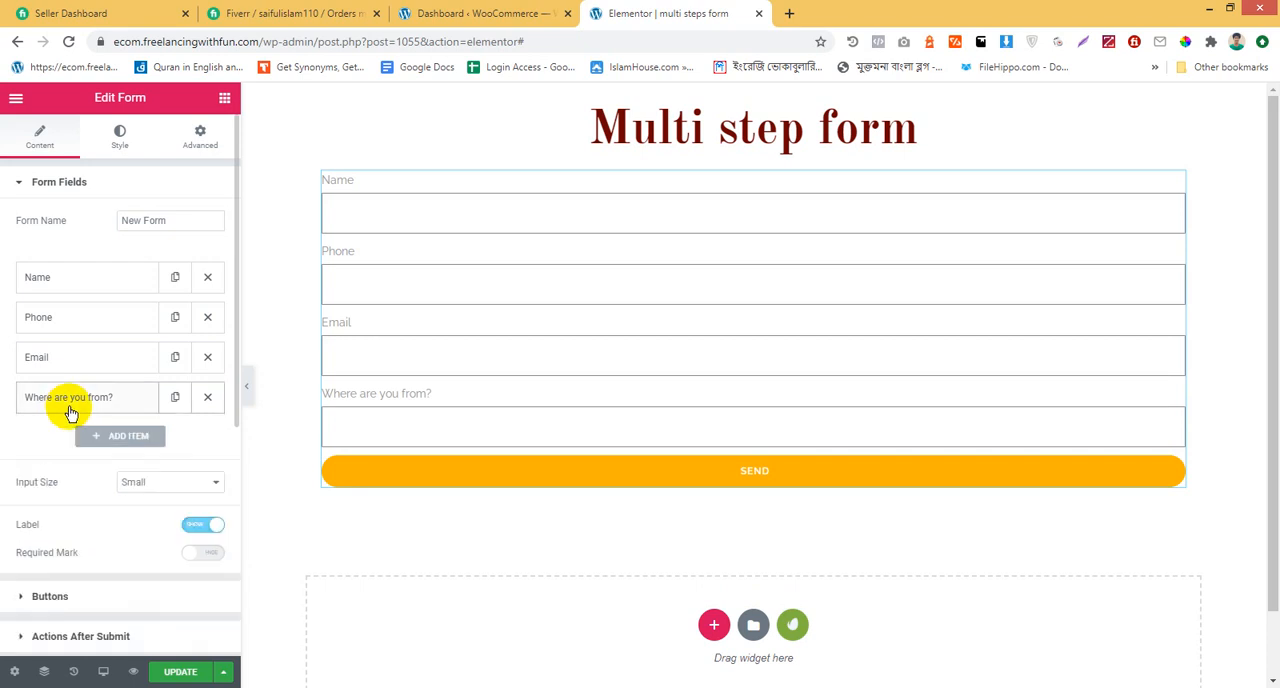
Add a fifth form field of type Text labeled "Permanent Address"
{"action": "left_click", "coordinate": [126, 446]}
{"action": "left_click", "coordinate": [123, 440]}
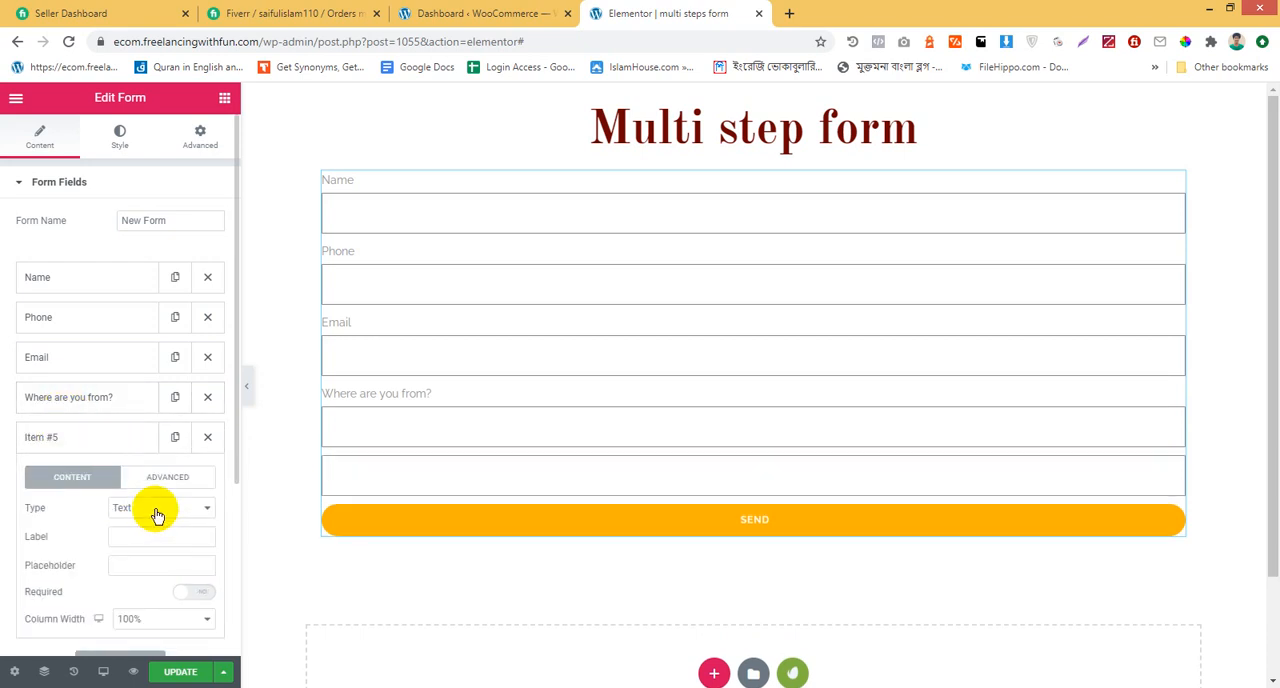
{"action": "type", "text": "Permanent Address"}
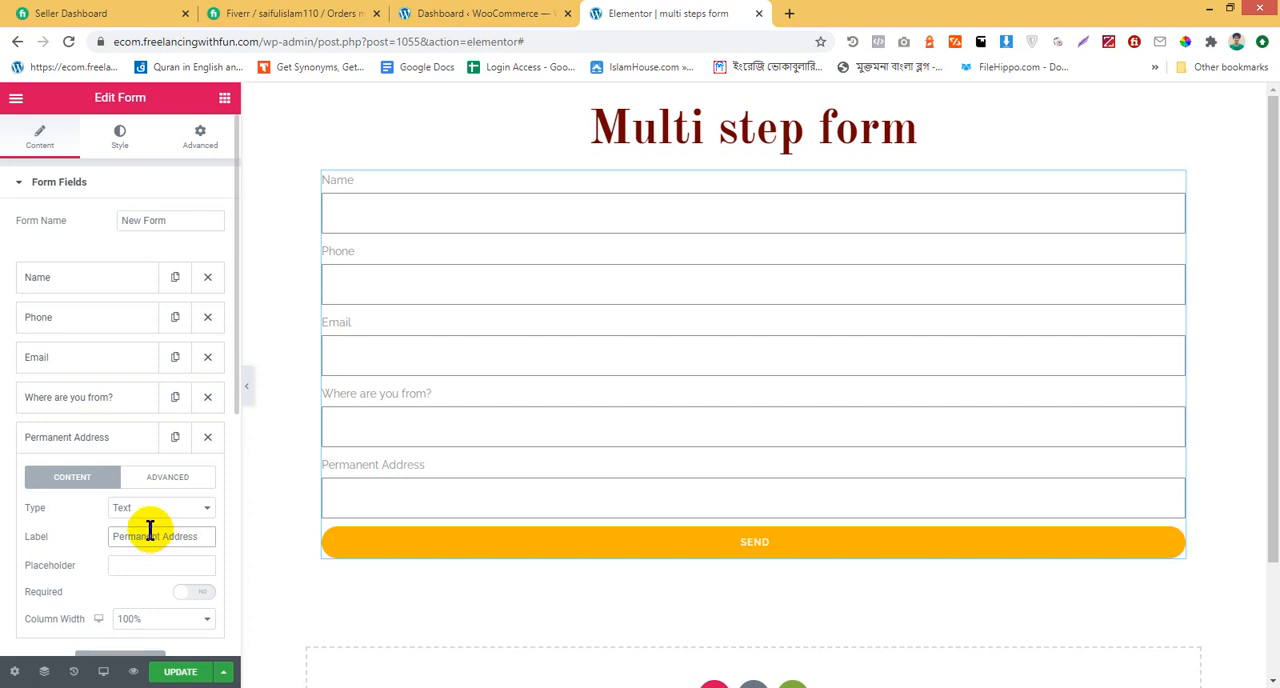
{"action": "left_click", "coordinate": [114, 436]}
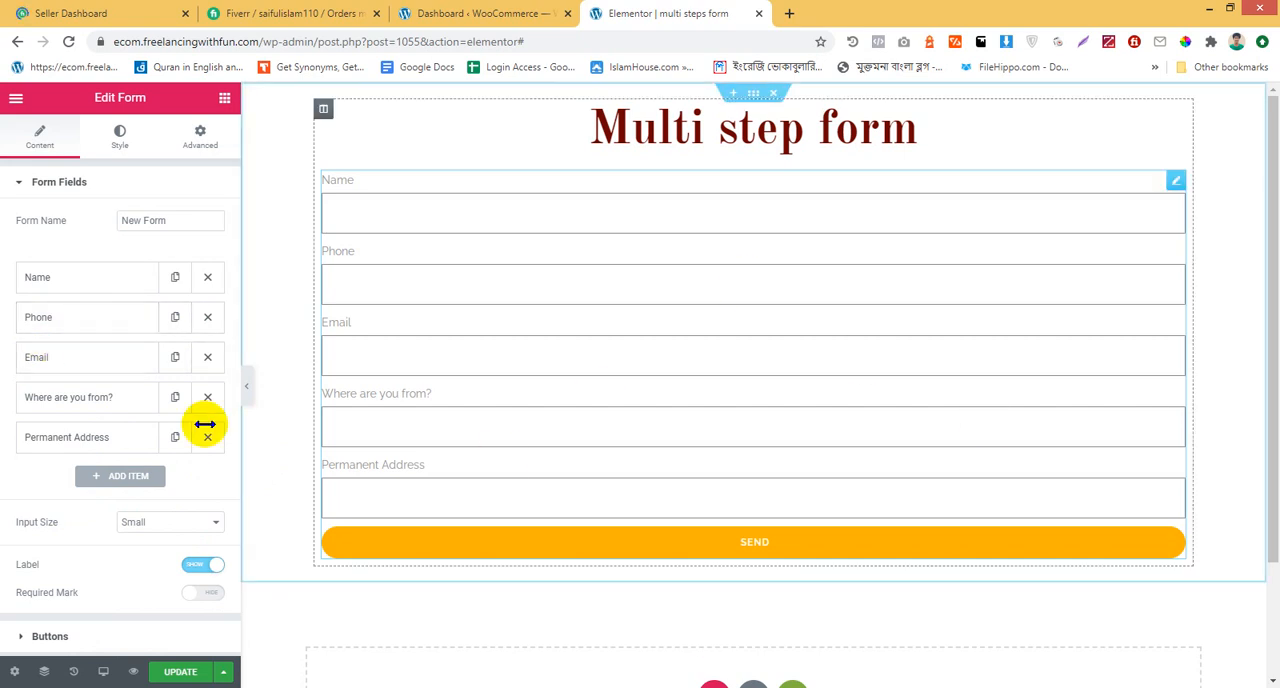
Add a sixth form field of type Text labeled "Present Address"
{"action": "left_click", "coordinate": [95, 476]}
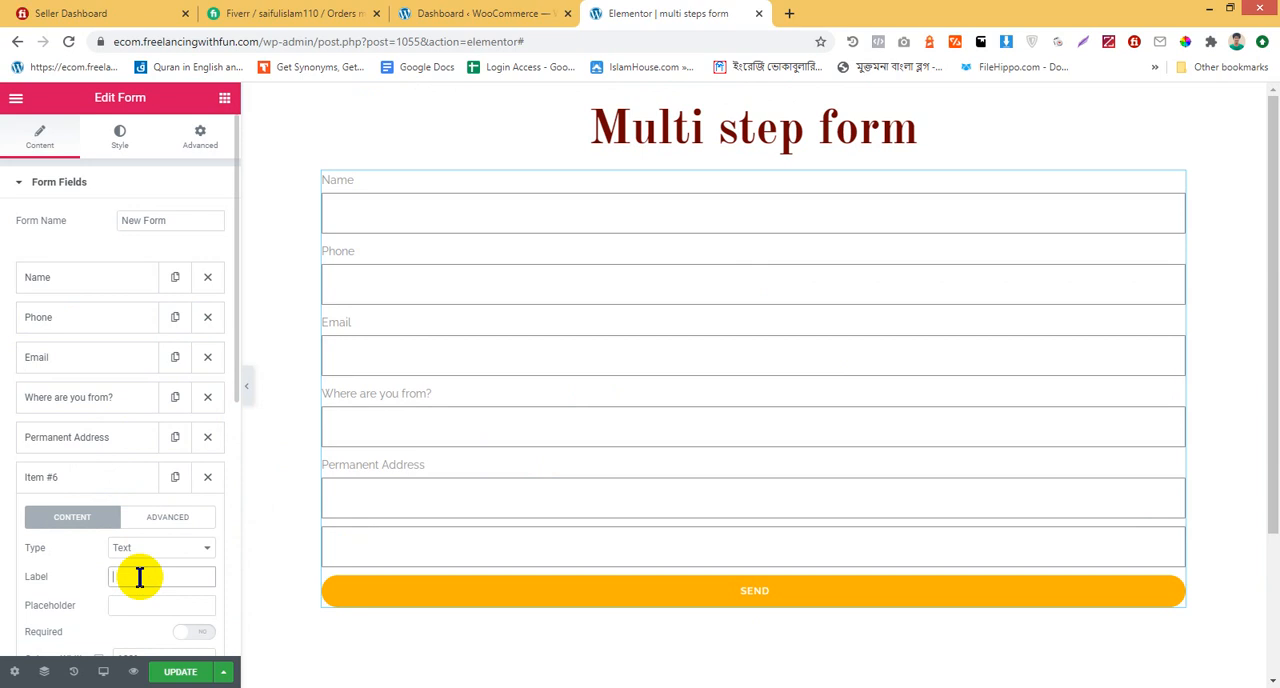
{"action": "type", "text": "resent Address"}
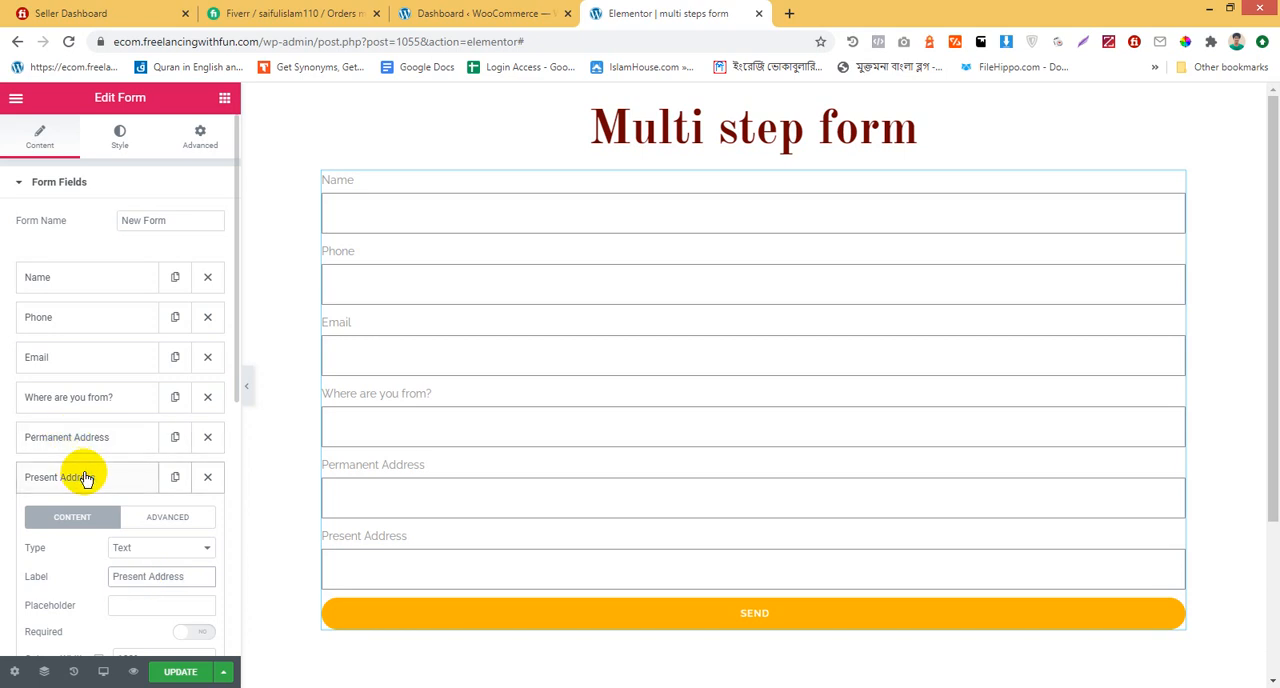
{"action": "left_click", "coordinate": [85, 479]}
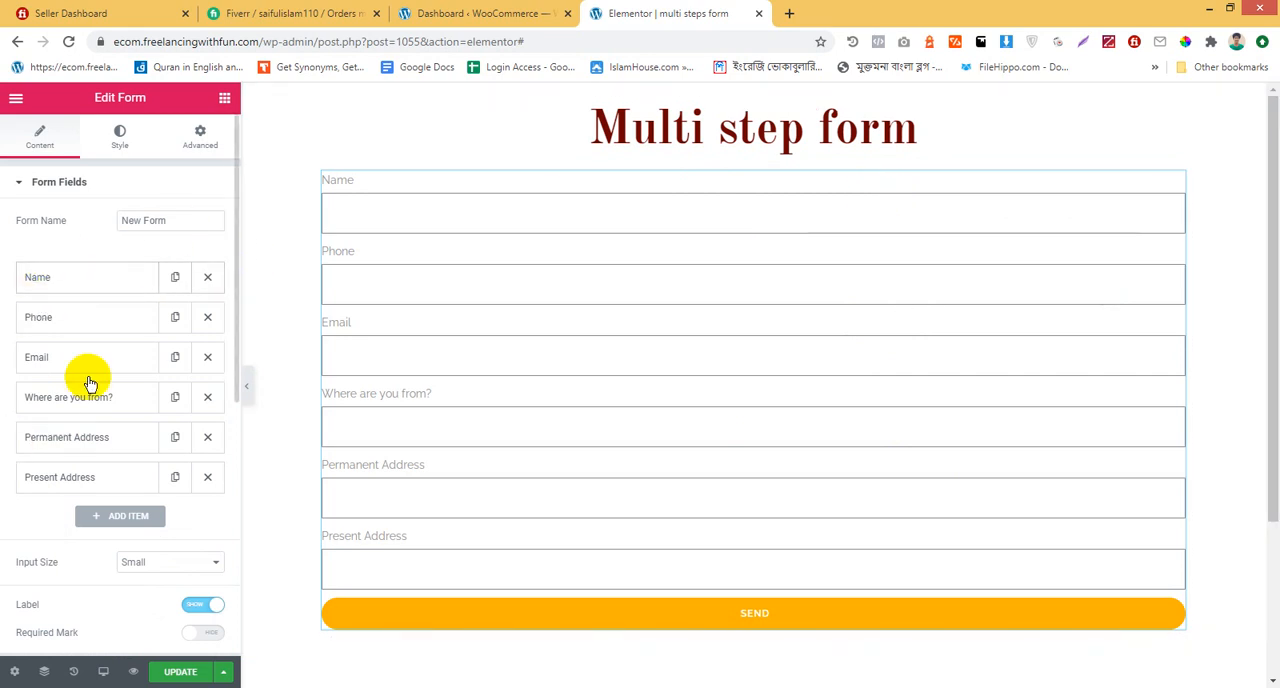
Add a new form field, move it above the Name field, and set its type to Step
{"action": "left_click", "coordinate": [118, 518]}
{"action": "left_click_drag", "start_coordinate": [110, 461], "coordinate": [107, 255]}
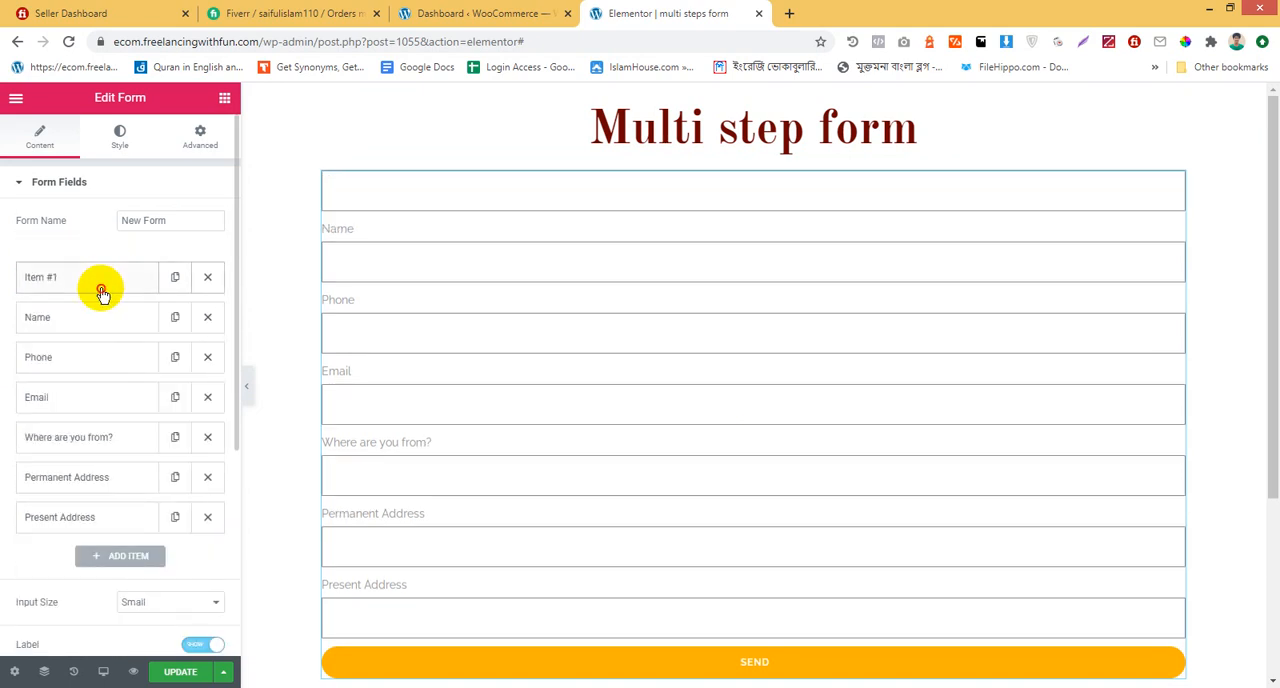
{"action": "left_click", "coordinate": [102, 281]}
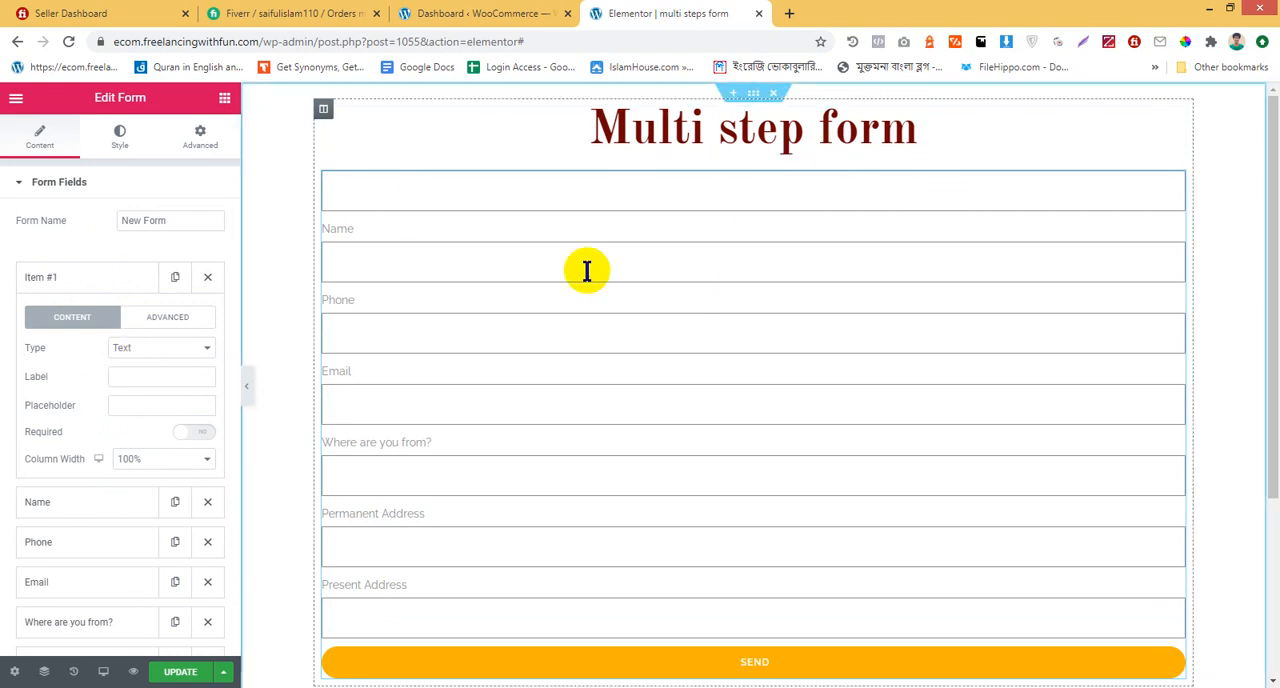
{"action": "left_click", "coordinate": [157, 348]}
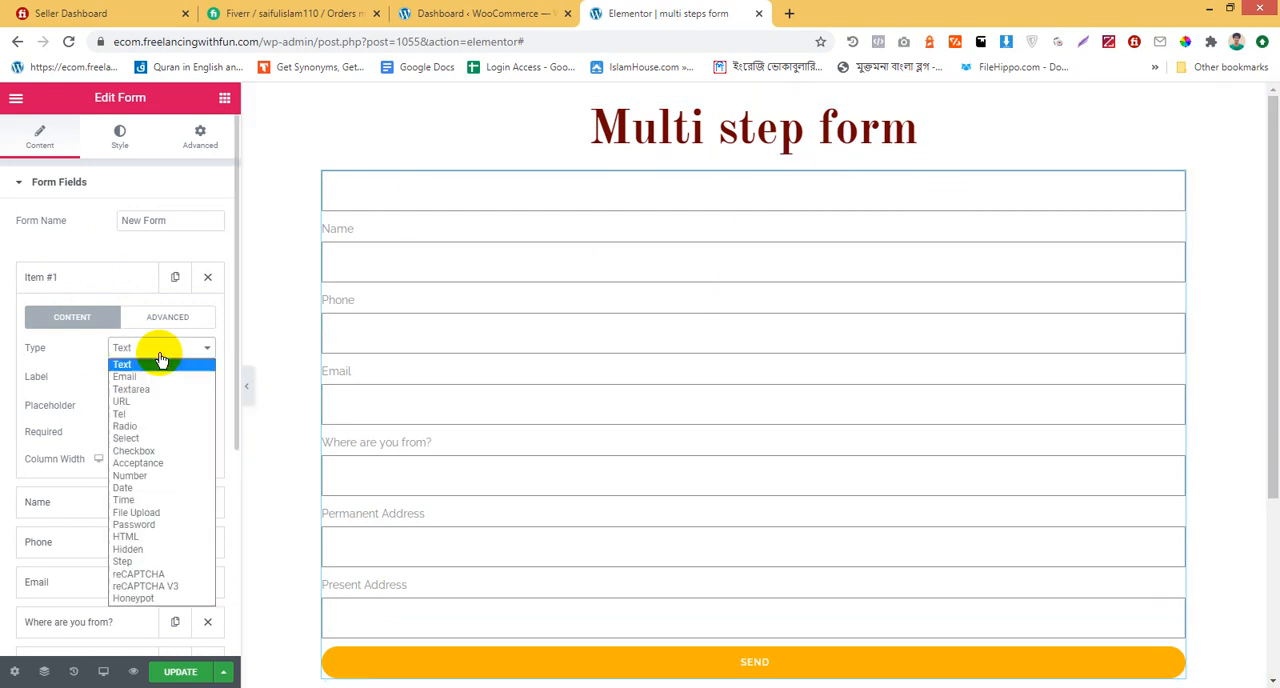
{"action": "left_click", "coordinate": [160, 563]}
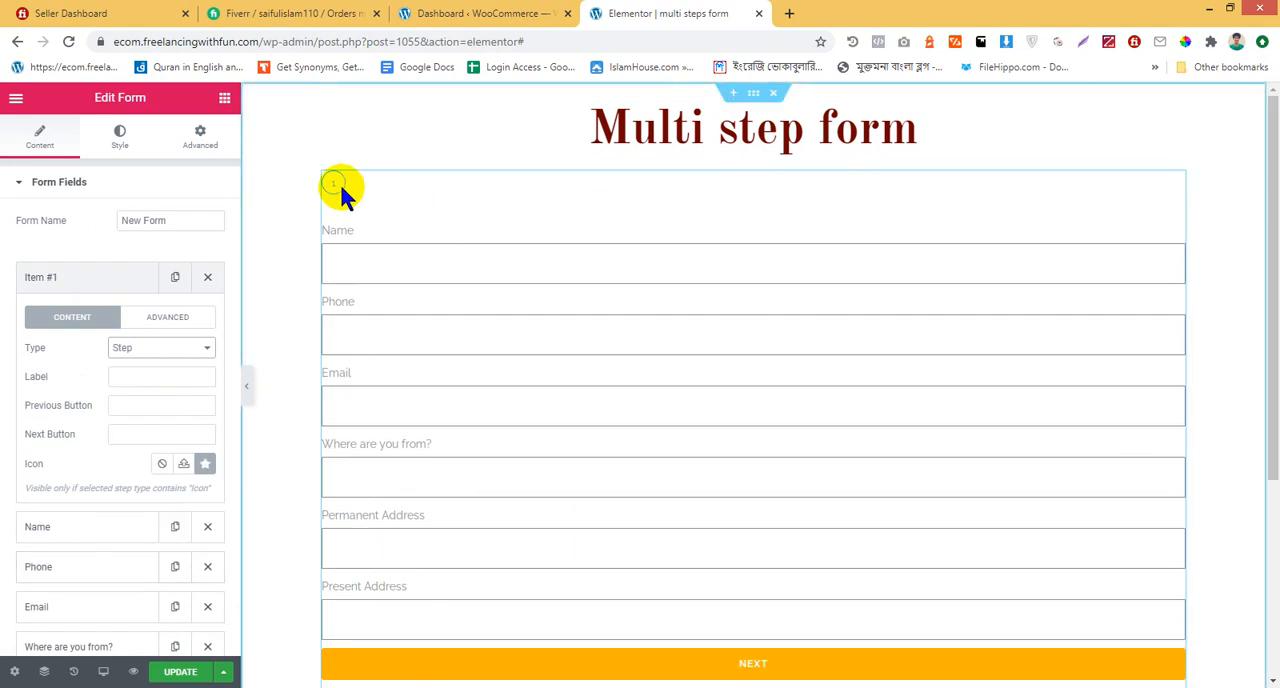
{"action": "left_click", "coordinate": [110, 286]}
Duplicate the step field and move the copy between the Email and "Where are you from?" fields
{"action": "scroll", "coordinate": [110, 286], "scroll_direction": "down", "scroll_amount": 1}
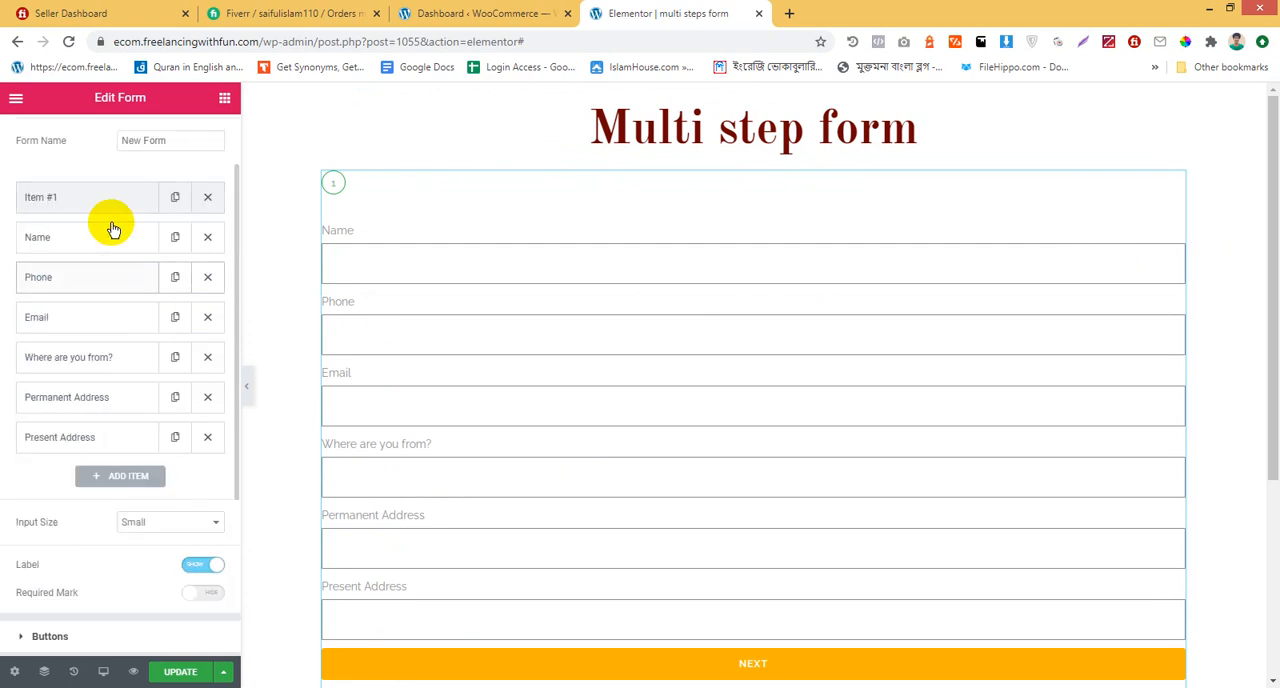
{"action": "left_click", "coordinate": [175, 197]}
{"action": "left_click_drag", "start_coordinate": [130, 240], "coordinate": [140, 362]}
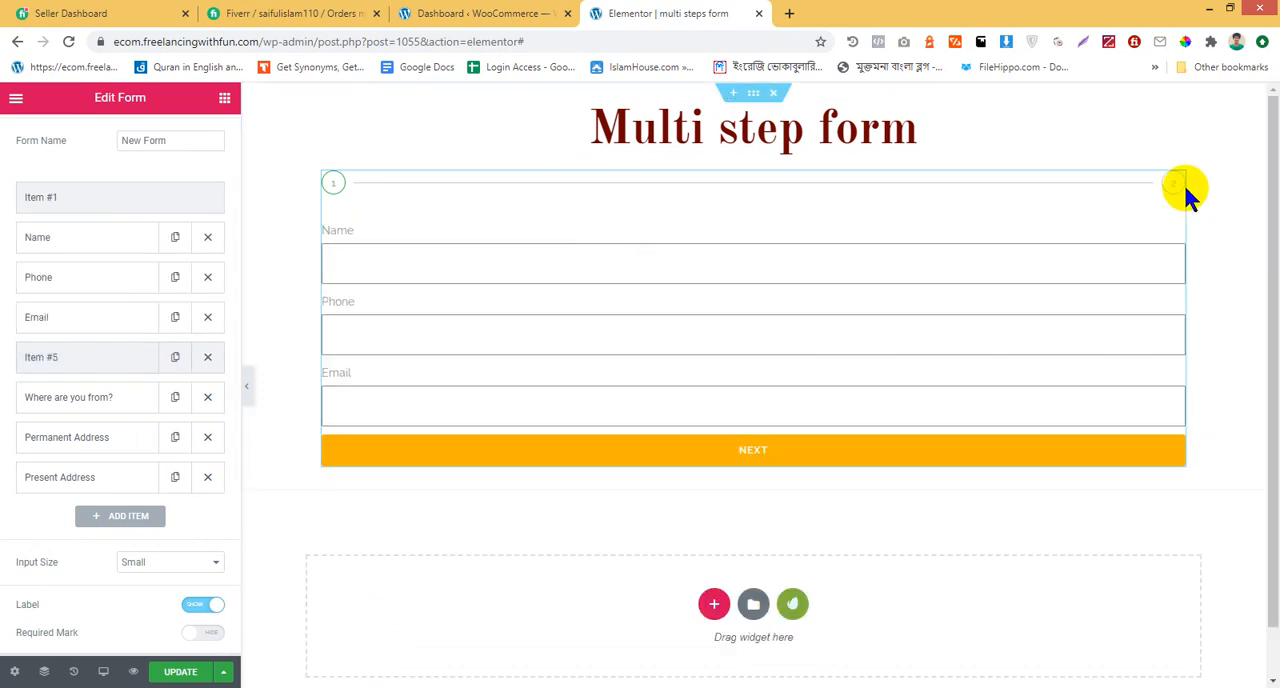
Duplicate the second step field, then delete both step copies below the Email field
{"action": "left_click", "coordinate": [173, 364]}
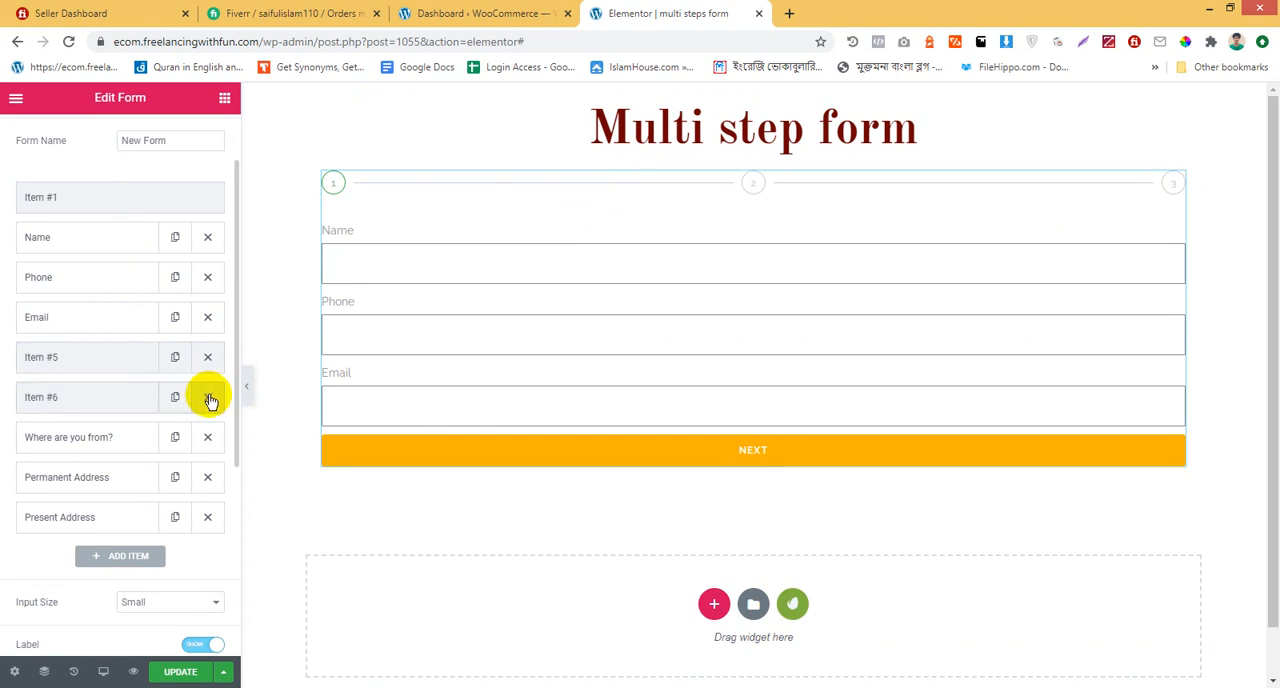
{"action": "left_click", "coordinate": [207, 398]}
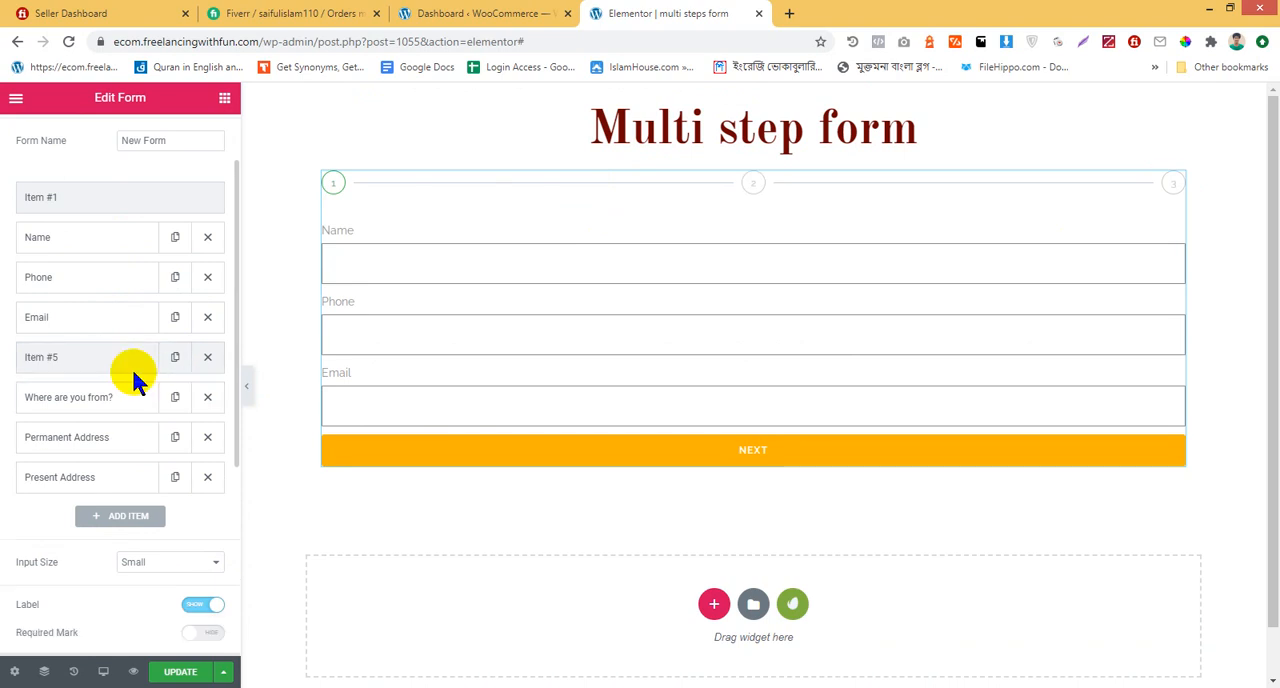
{"action": "left_click", "coordinate": [208, 358]}
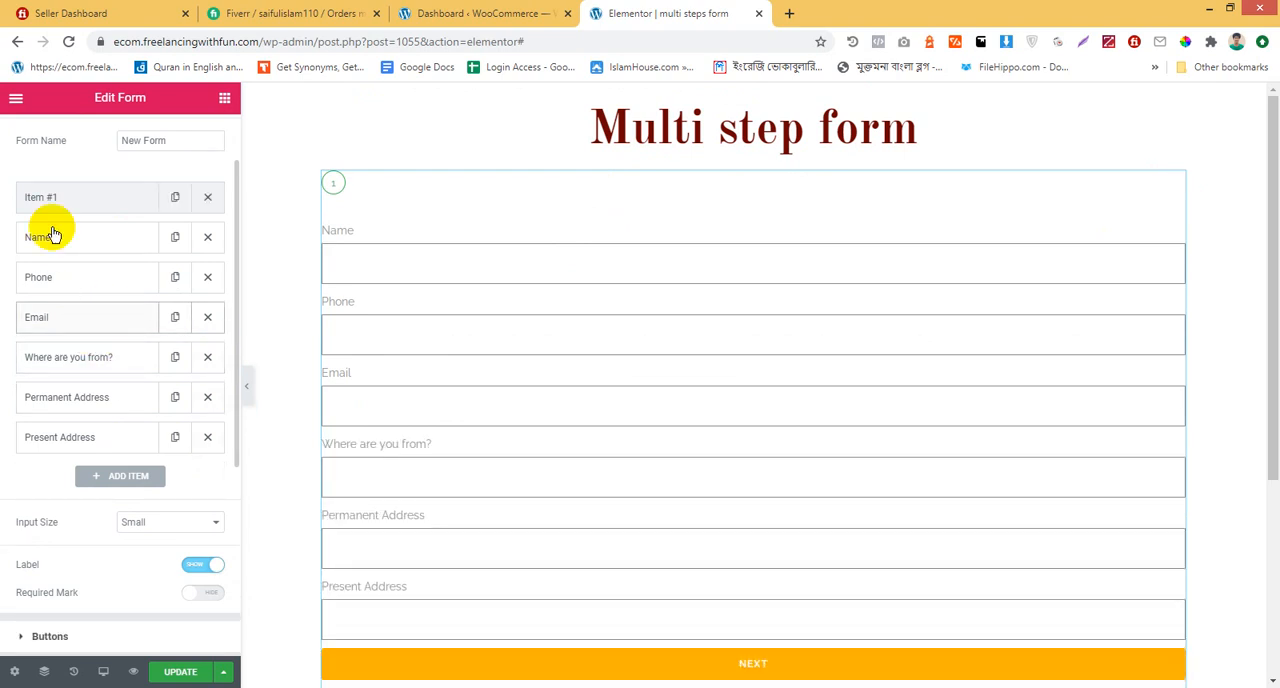
Duplicate the "Where are you from?" field, clear the first copy's label, and set its type to Step
{"action": "left_click", "coordinate": [175, 358]}
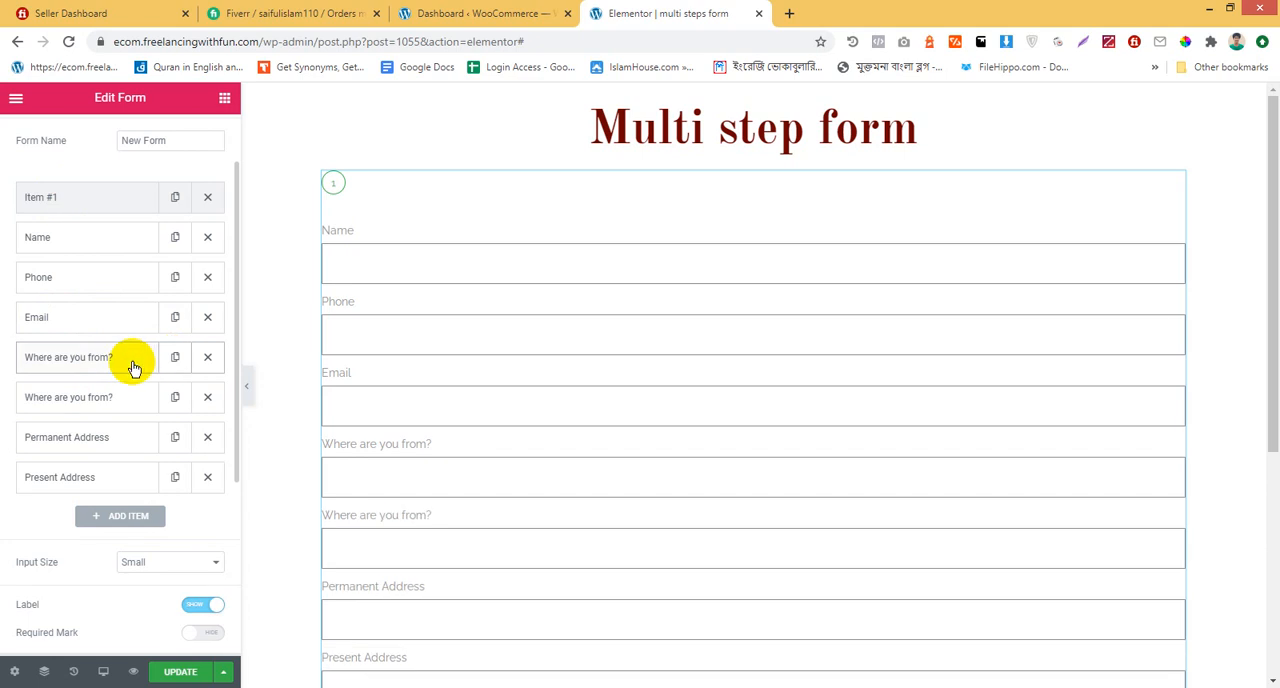
{"action": "left_click", "coordinate": [133, 368]}
{"action": "left_click_drag", "start_coordinate": [206, 457], "coordinate": [5, 460]}
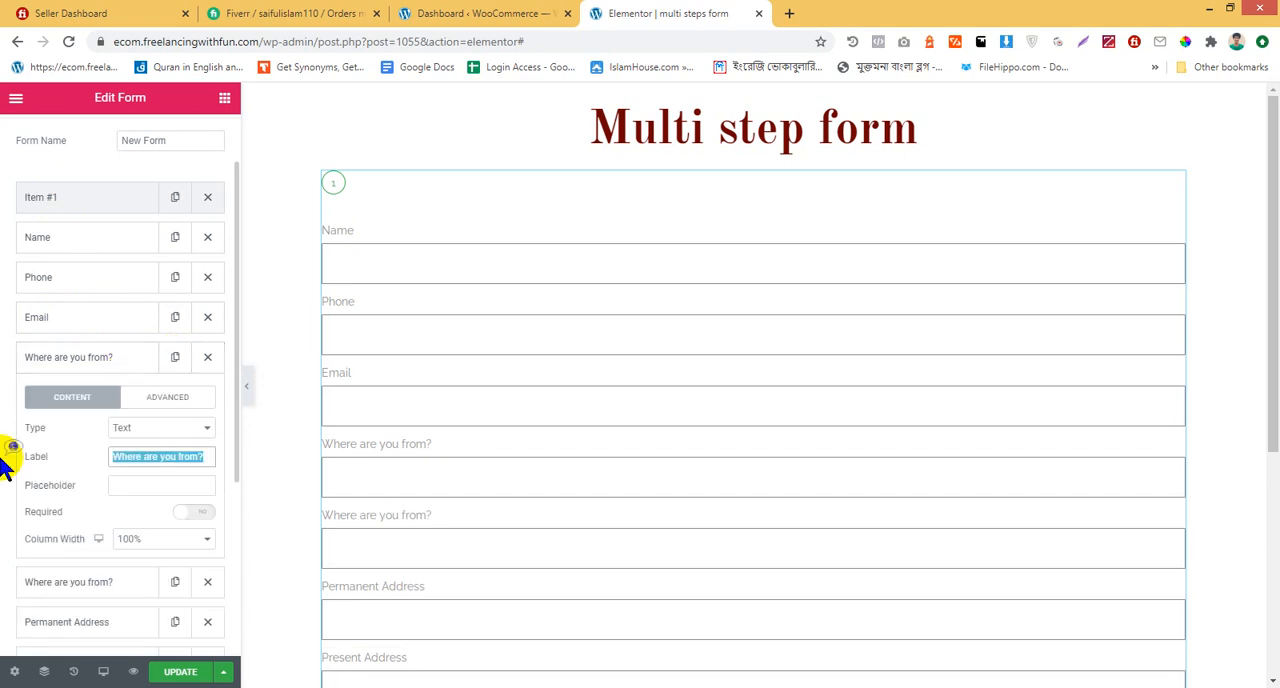
{"action": "key", "text": "BackSpace"}
{"action": "left_click", "coordinate": [132, 428]}
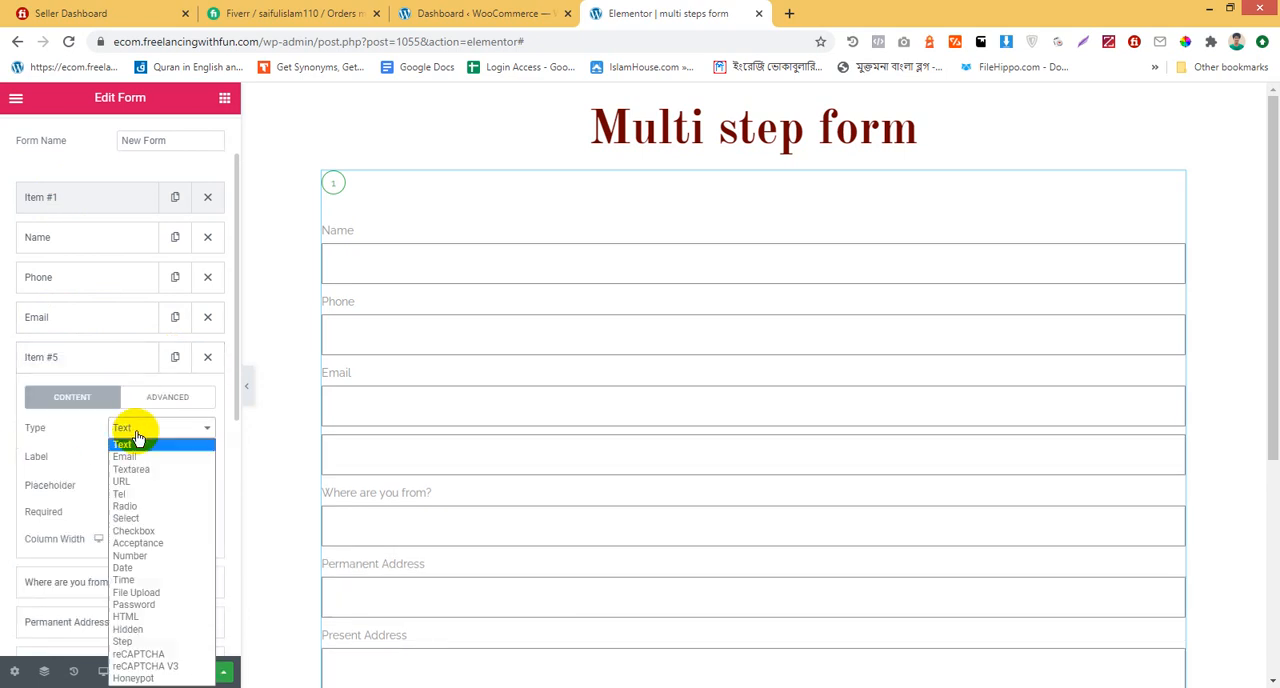
{"action": "left_click", "coordinate": [174, 641]}
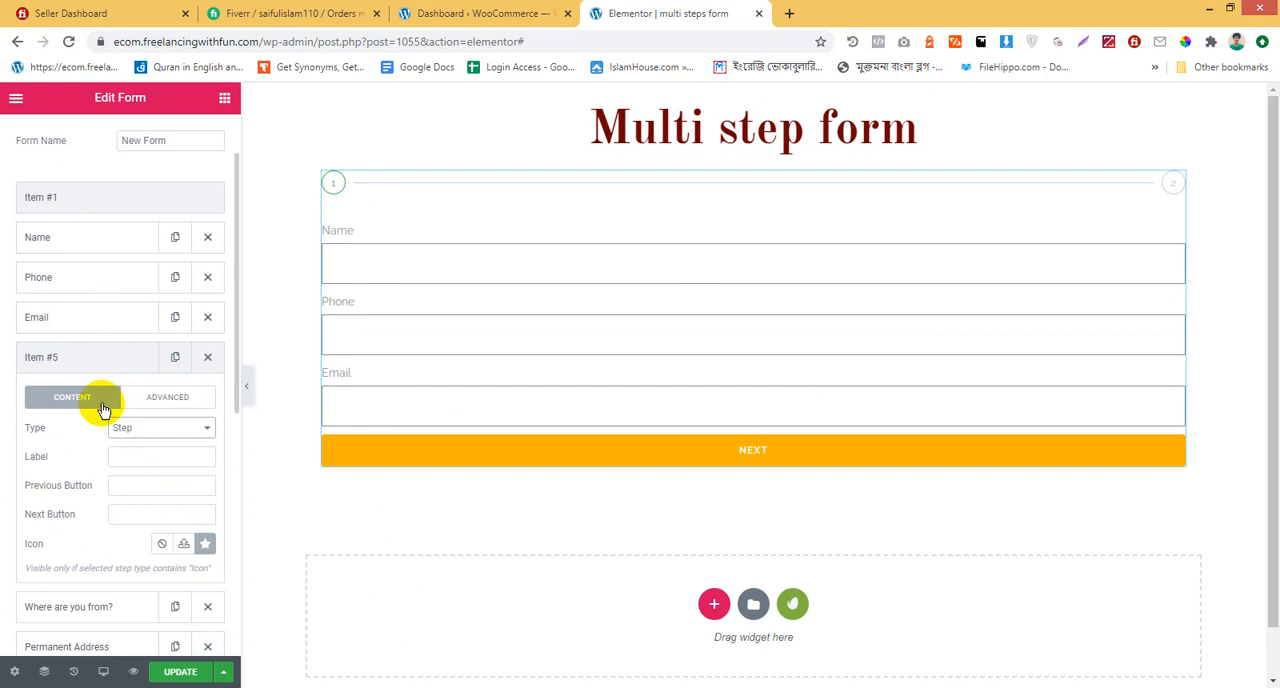
{"action": "left_click", "coordinate": [79, 373]}
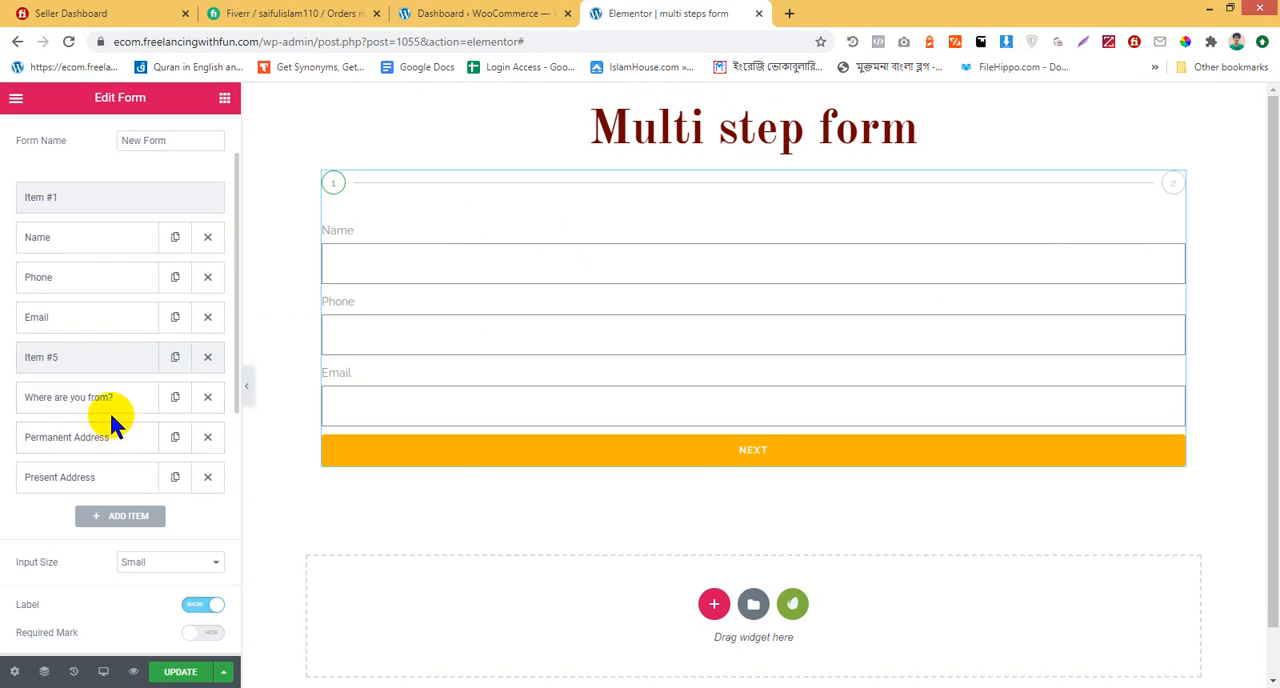
Add a form field labeled "Comments" after Present Address and set its type to Textarea
{"action": "left_click", "coordinate": [125, 516]}
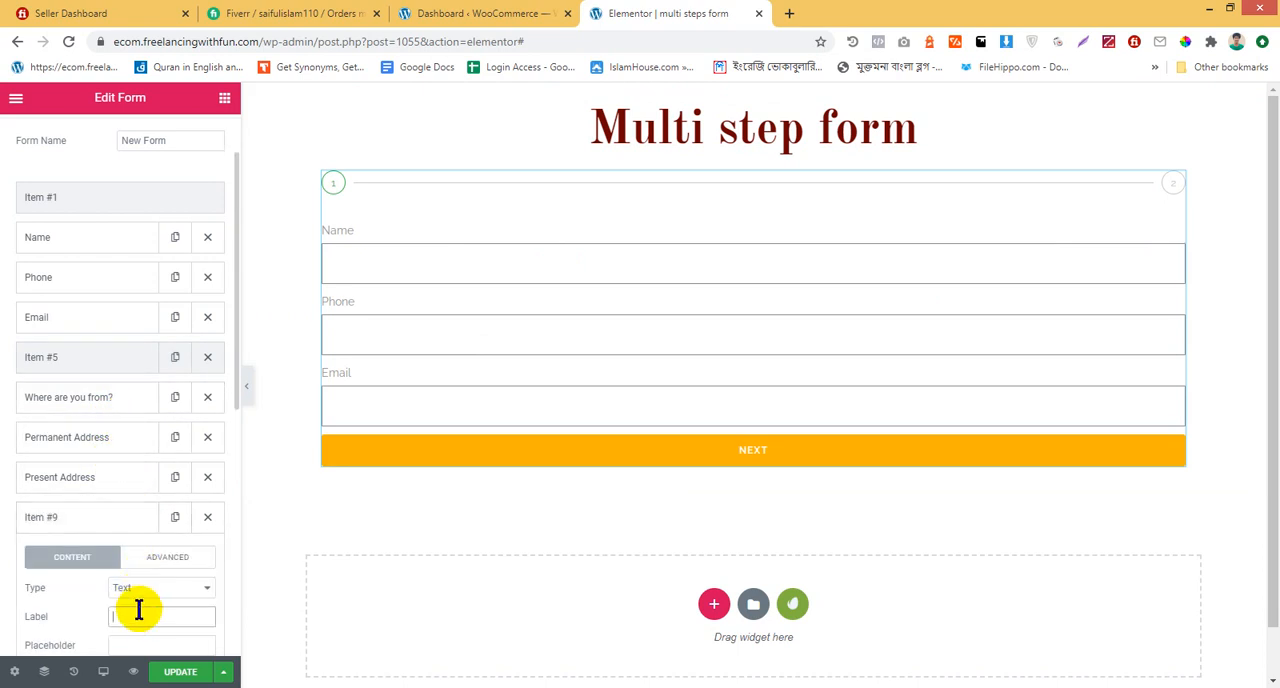
{"action": "left_click", "coordinate": [139, 612]}
{"action": "type", "text": "Commentas"}
{"action": "left_click", "coordinate": [112, 644]}
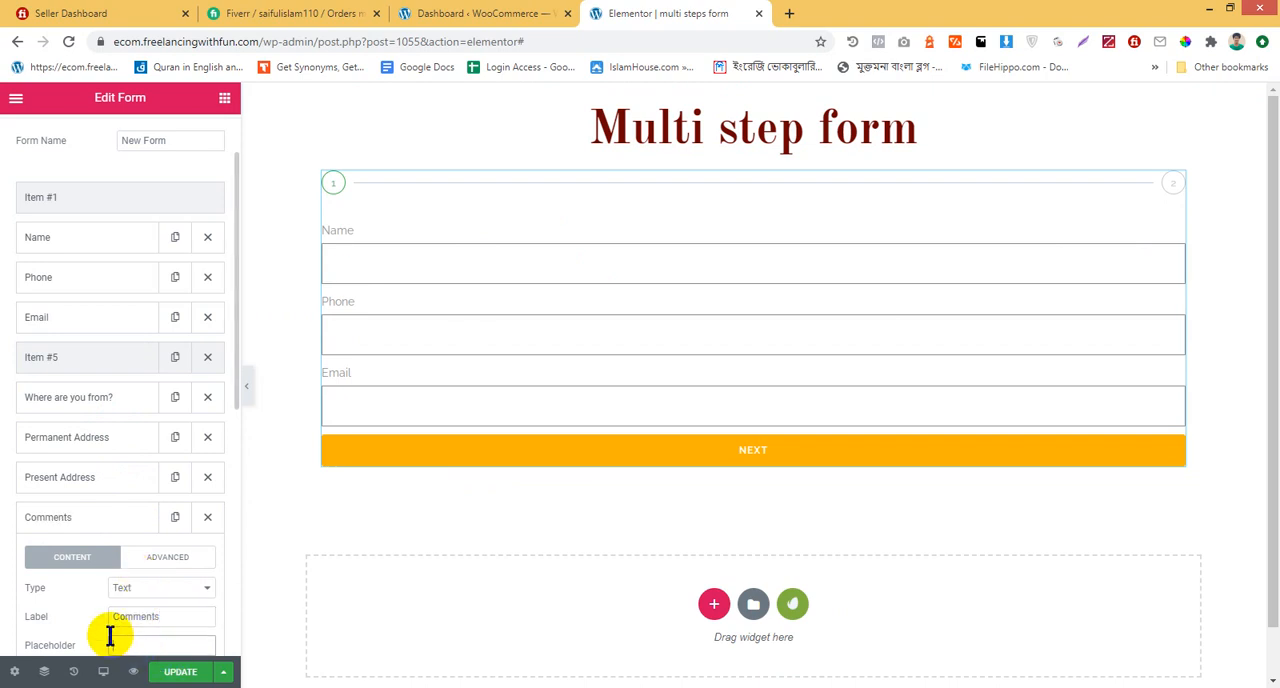
{"action": "left_click", "coordinate": [170, 594]}
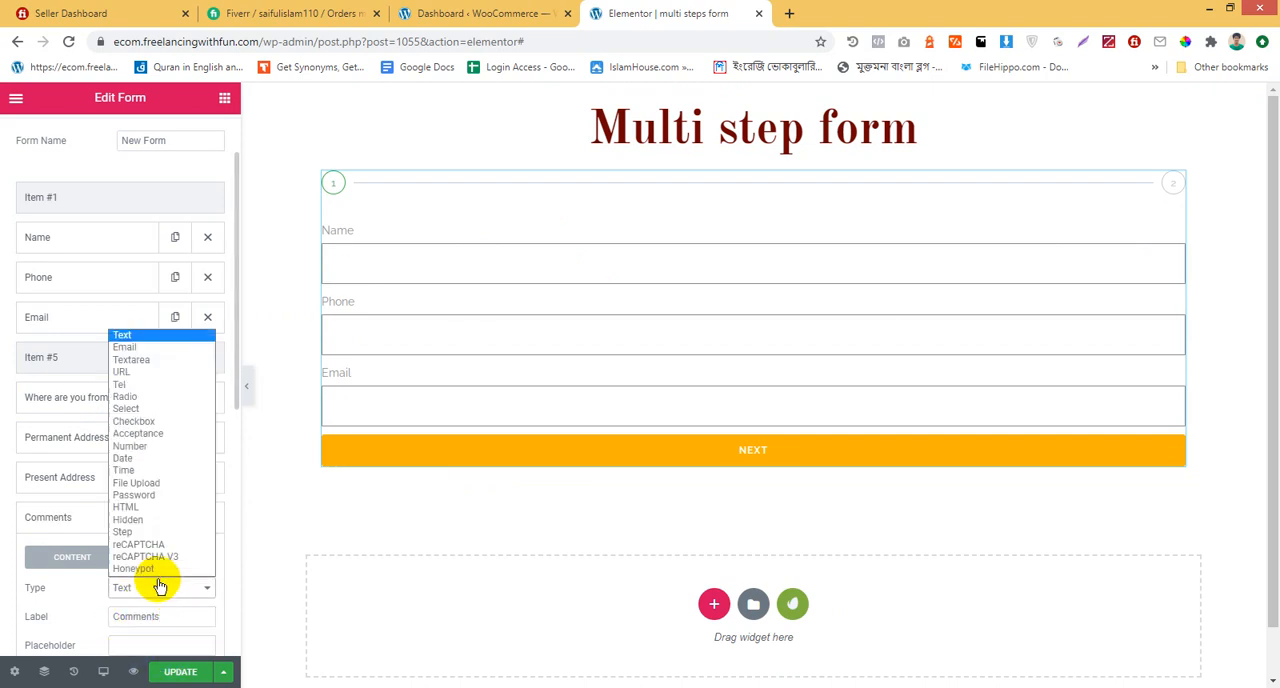
{"action": "left_click", "coordinate": [168, 370]}
{"action": "scroll", "coordinate": [623, 446], "scroll_direction": "down", "scroll_amount": 1}
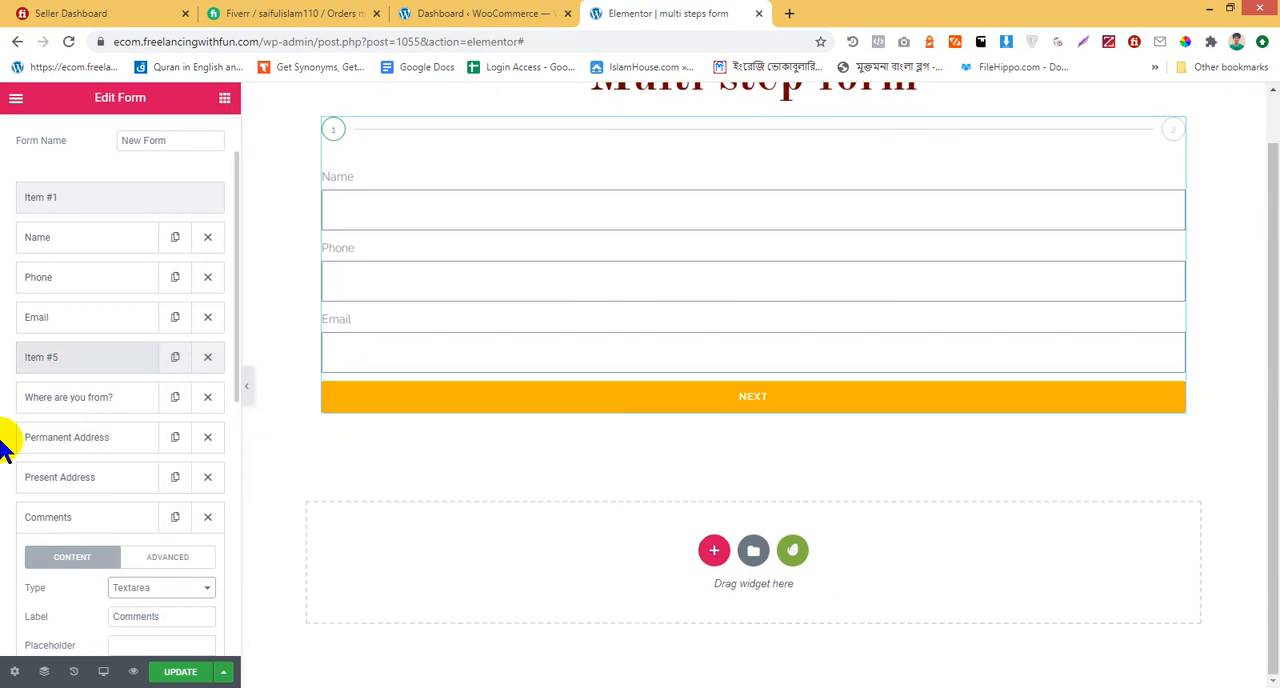
{"action": "scroll", "coordinate": [391, 274], "scroll_direction": "up", "scroll_amount": 1}
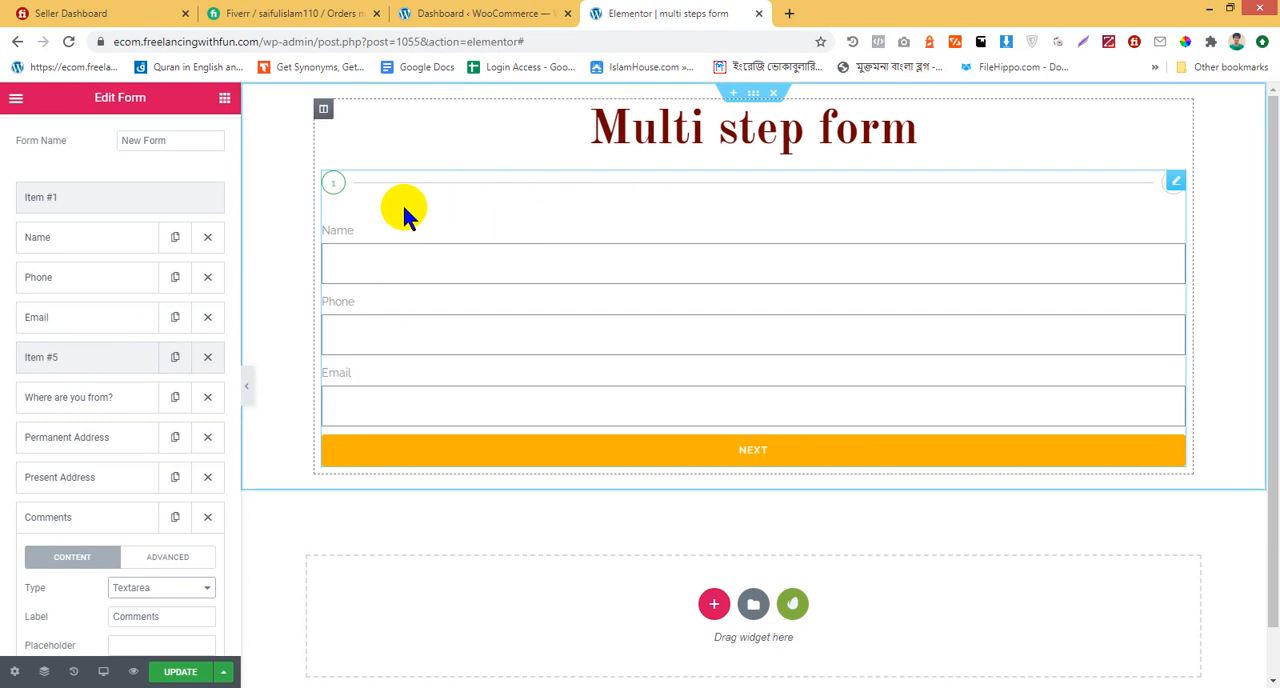
Delete the step field between Email and "Where are you from?" and check the form in the preview
{"action": "left_click", "coordinate": [205, 358]}
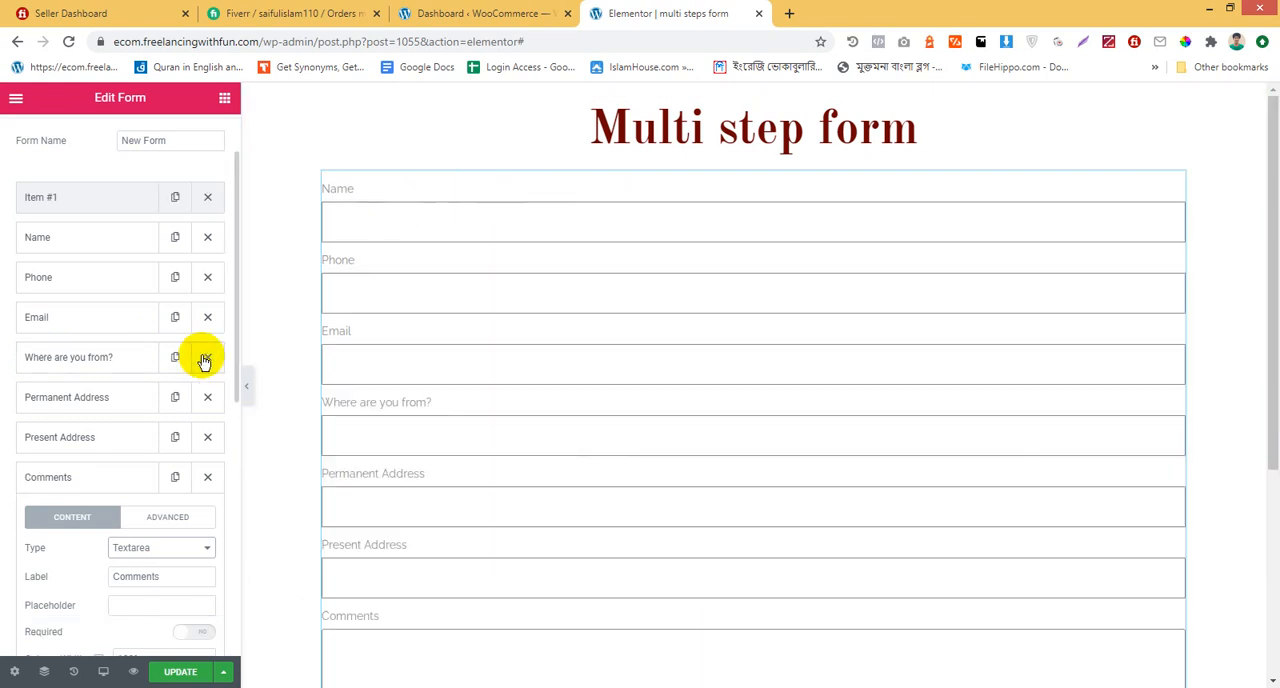
{"action": "scroll", "coordinate": [603, 297], "scroll_direction": "down", "scroll_amount": 4}
{"action": "scroll", "coordinate": [603, 297], "scroll_direction": "up", "scroll_amount": 4}
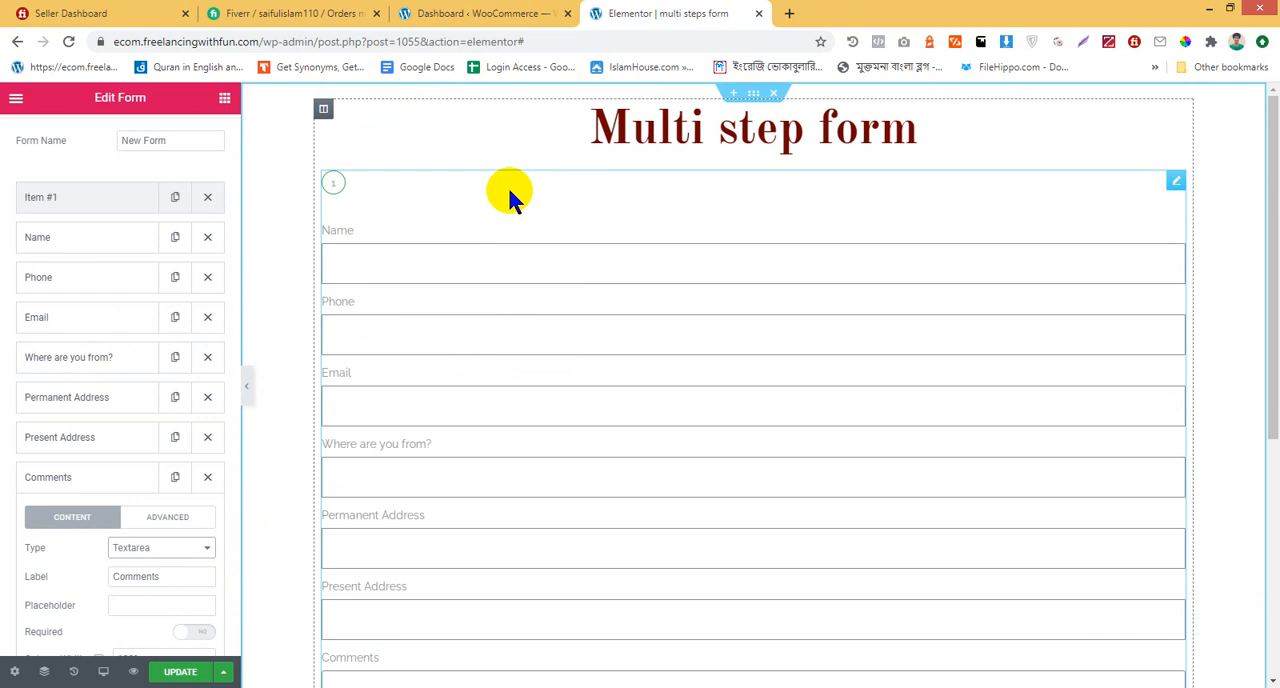
{"action": "scroll", "coordinate": [487, 381], "scroll_direction": "down", "scroll_amount": 2}
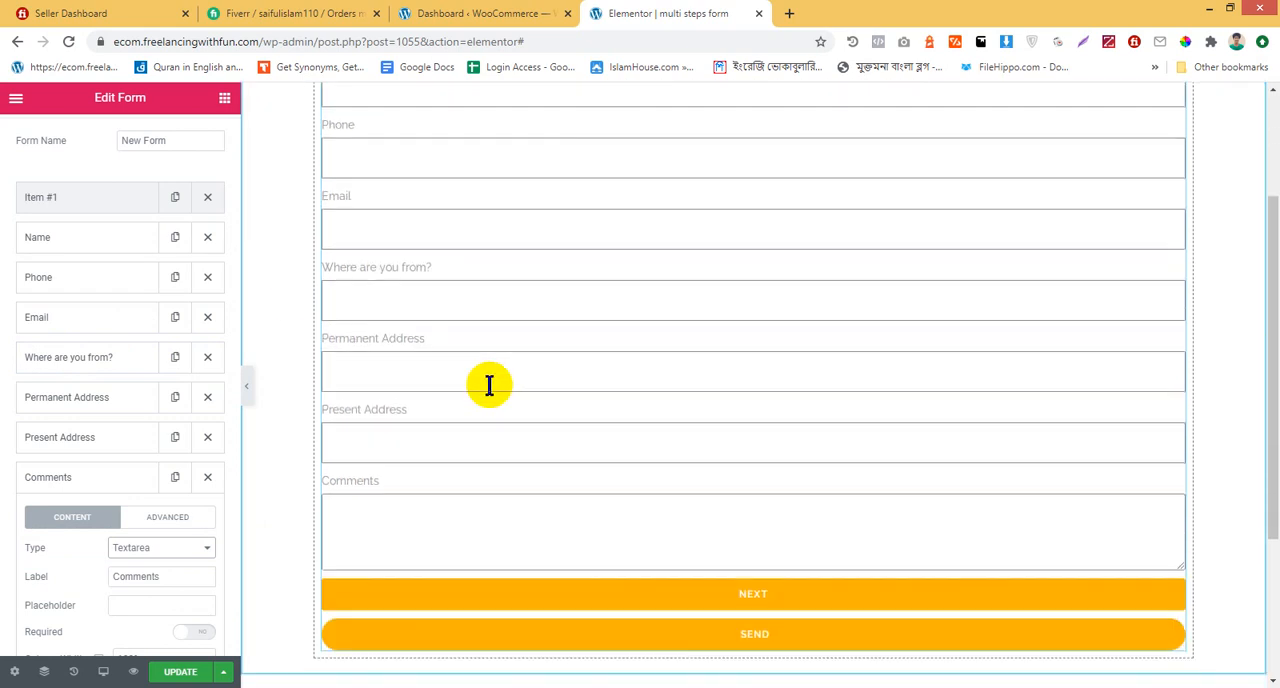
{"action": "scroll", "coordinate": [451, 494], "scroll_direction": "up", "scroll_amount": 2}
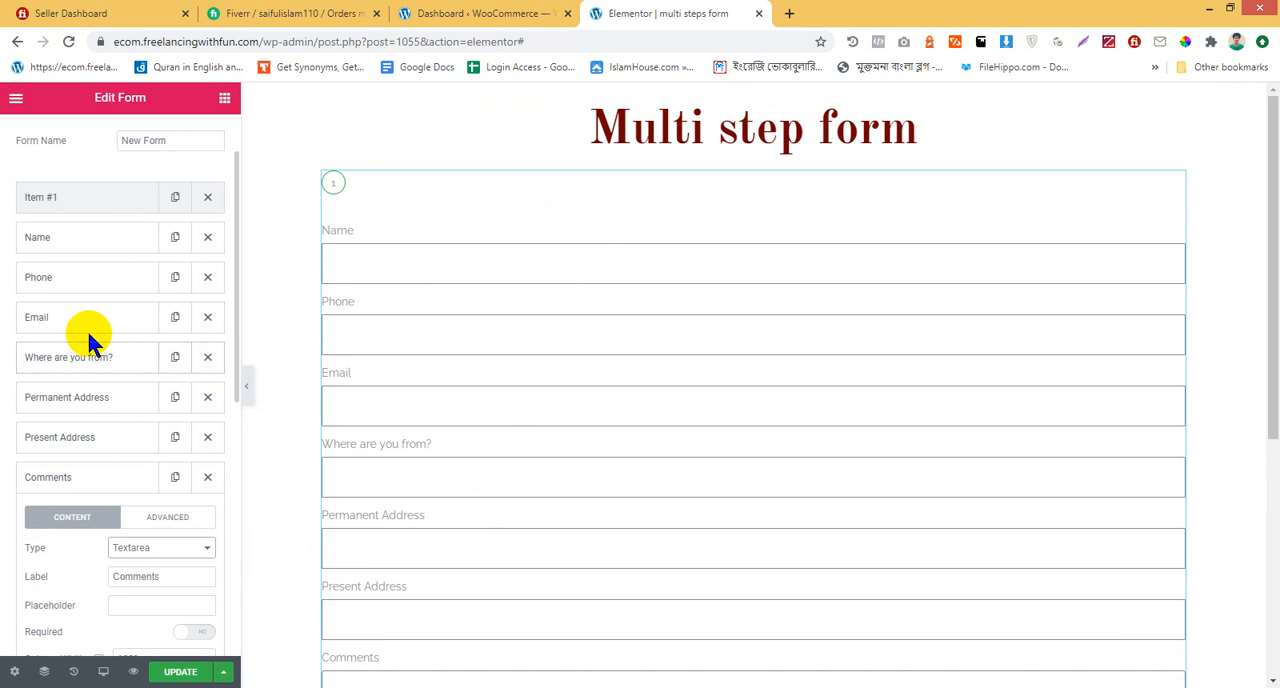
Add a new form field, move it between Email and "Where are you from?", and set its type to Step
{"action": "left_click", "coordinate": [117, 489]}
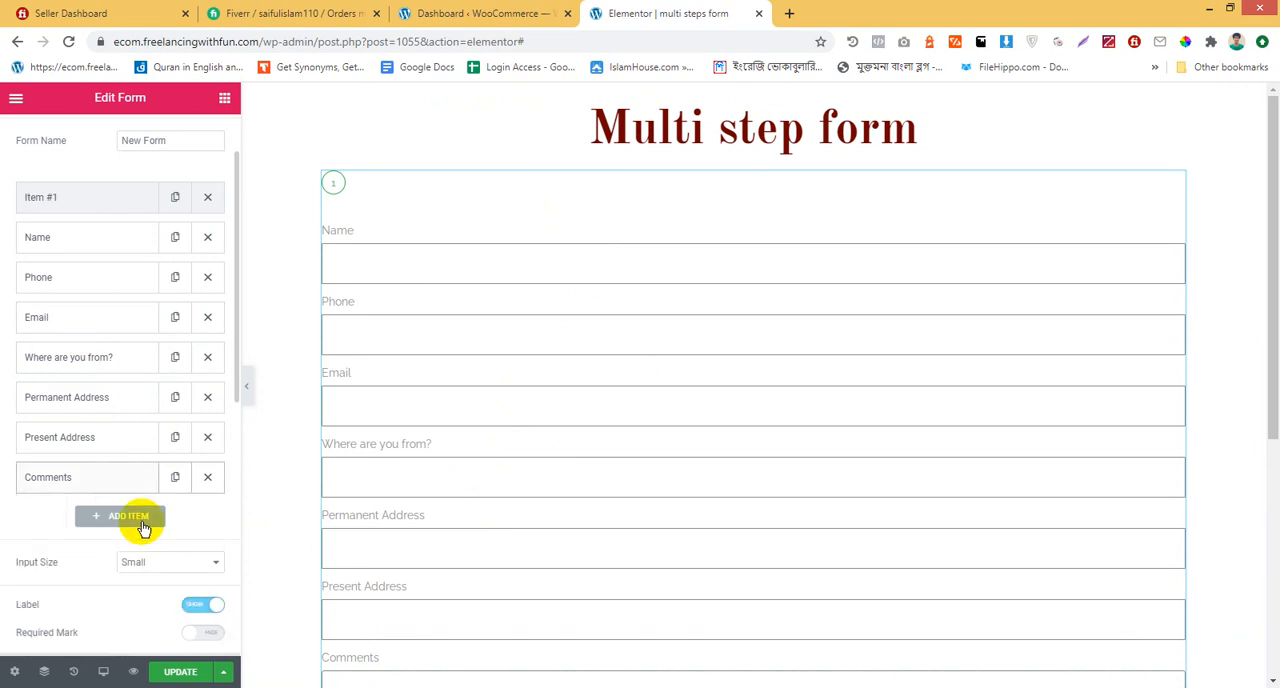
{"action": "left_click", "coordinate": [142, 521]}
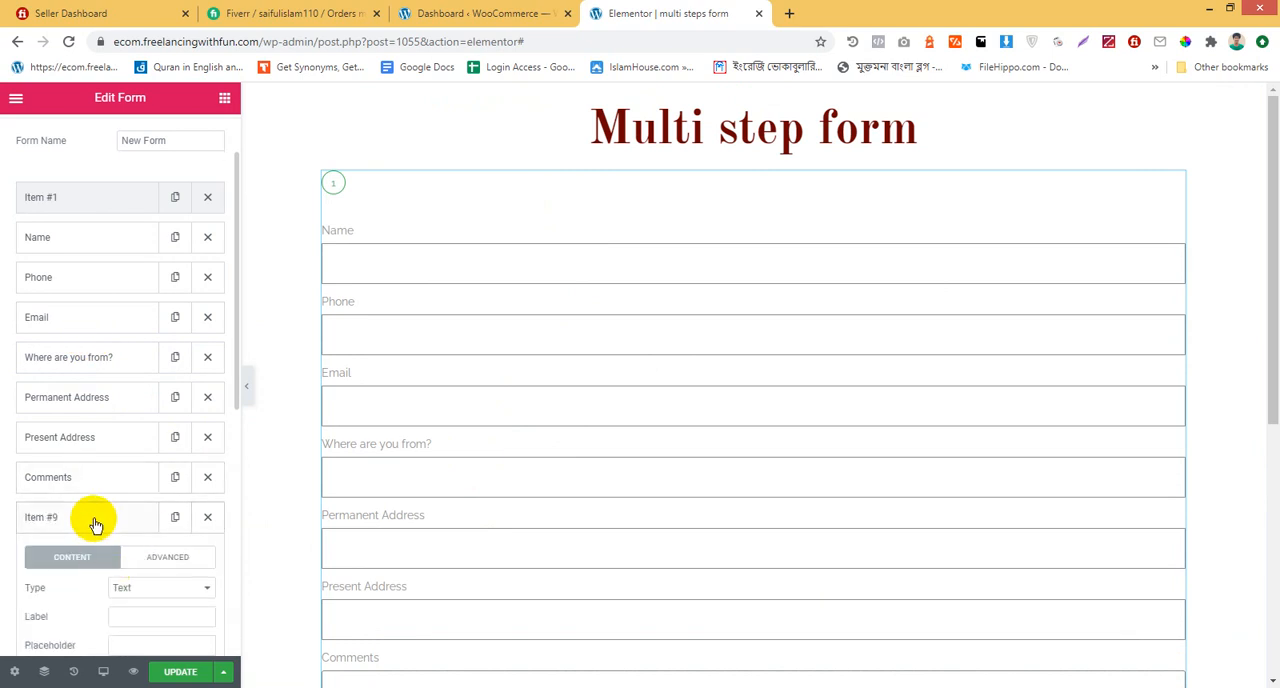
{"action": "left_click_drag", "start_coordinate": [94, 520], "coordinate": [89, 363]}
{"action": "left_click", "coordinate": [100, 370]}
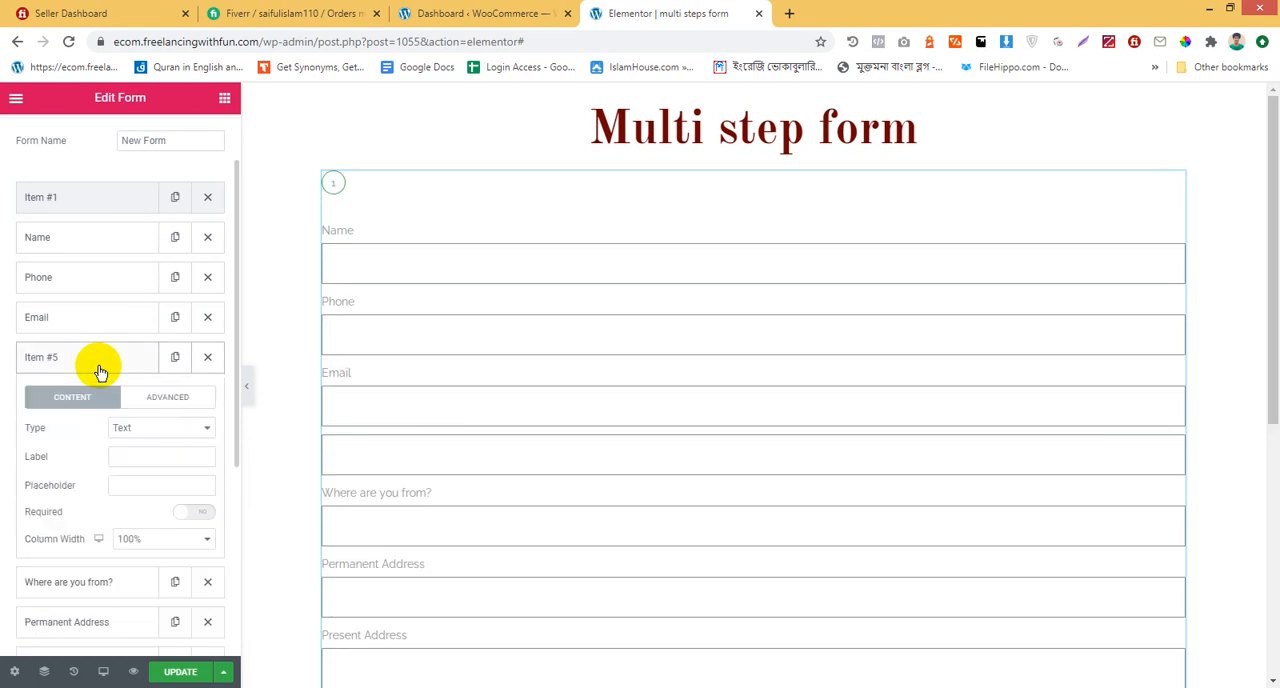
{"action": "left_click", "coordinate": [98, 367]}
{"action": "left_click", "coordinate": [98, 367]}
{"action": "left_click", "coordinate": [174, 430]}
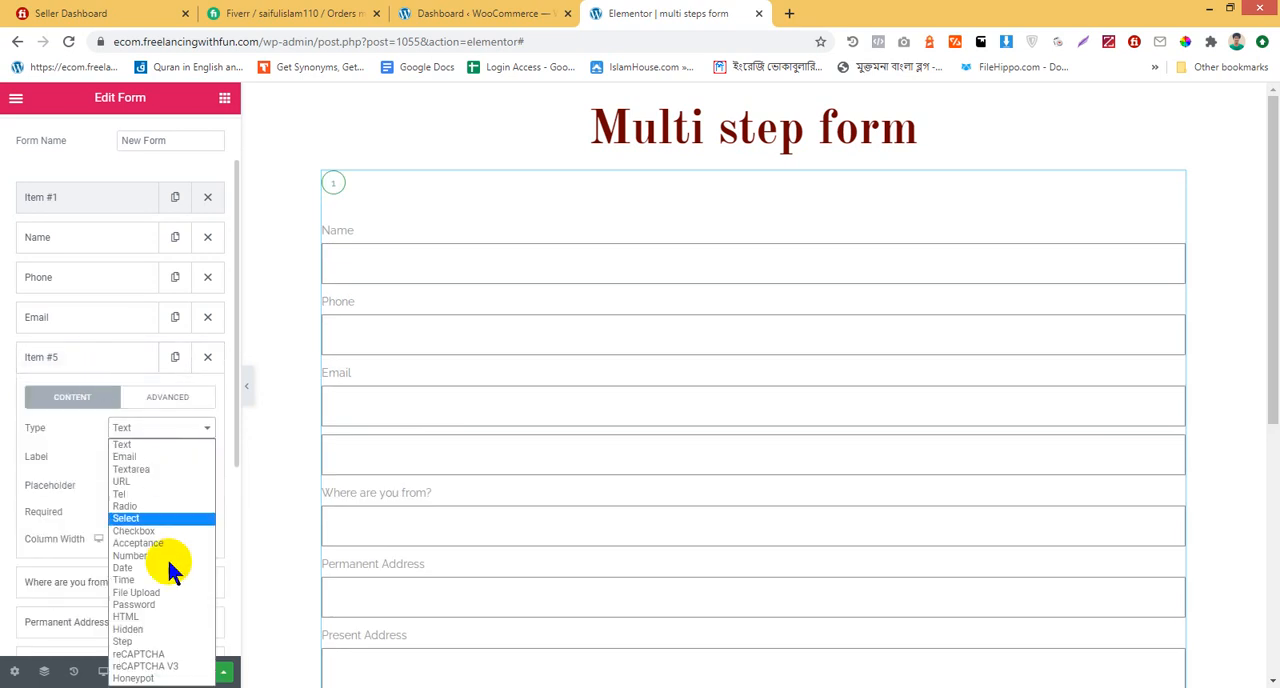
{"action": "left_click", "coordinate": [180, 641]}
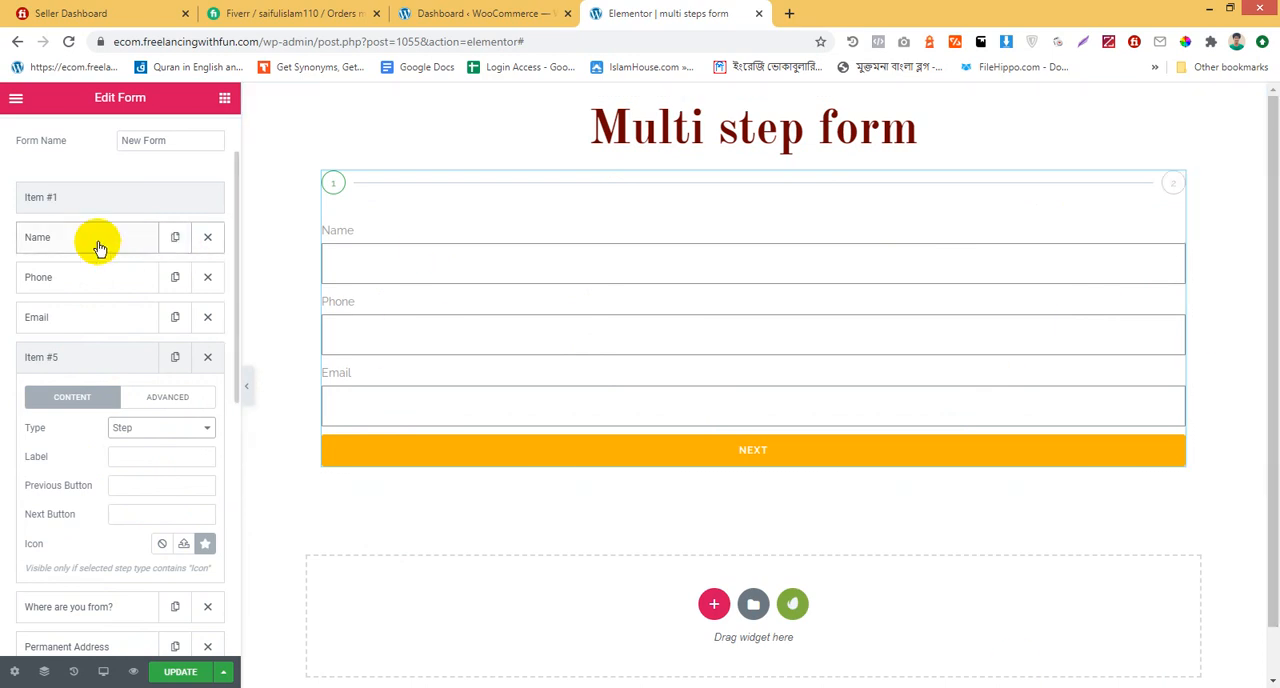
{"action": "left_click", "coordinate": [79, 362]}
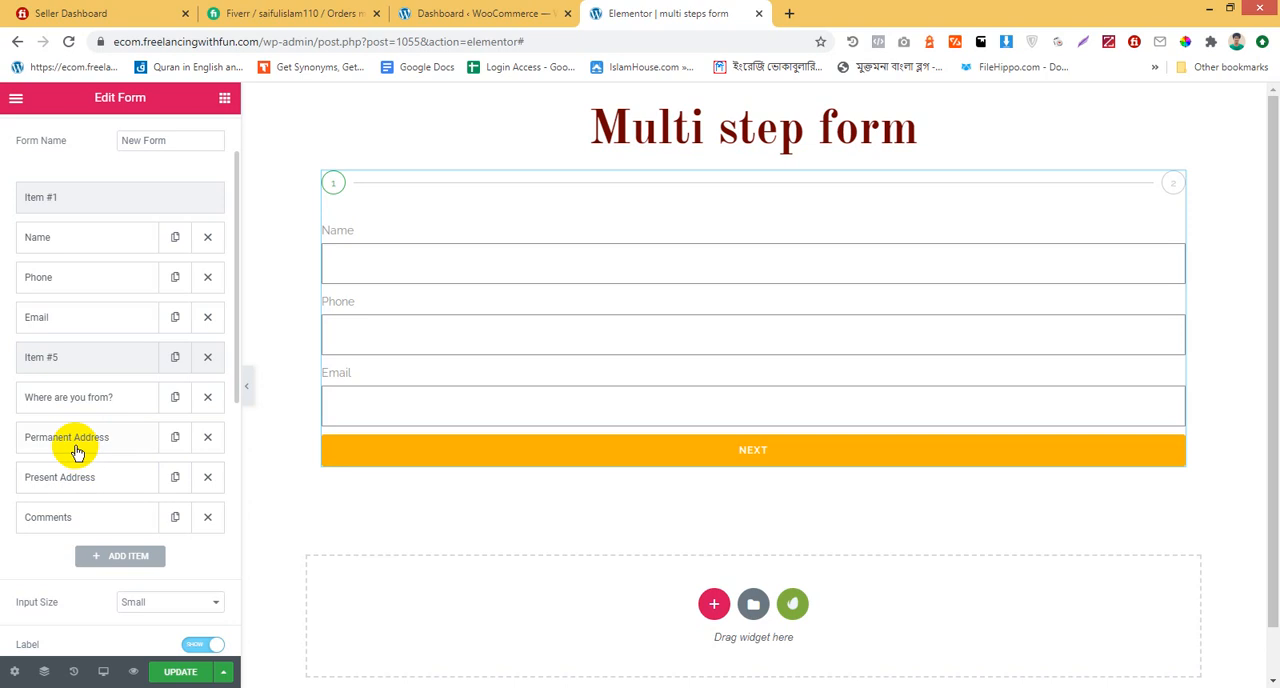
Duplicate the step field after Email and move the copy between Permanent Address and Present Address
{"action": "left_click", "coordinate": [173, 366]}
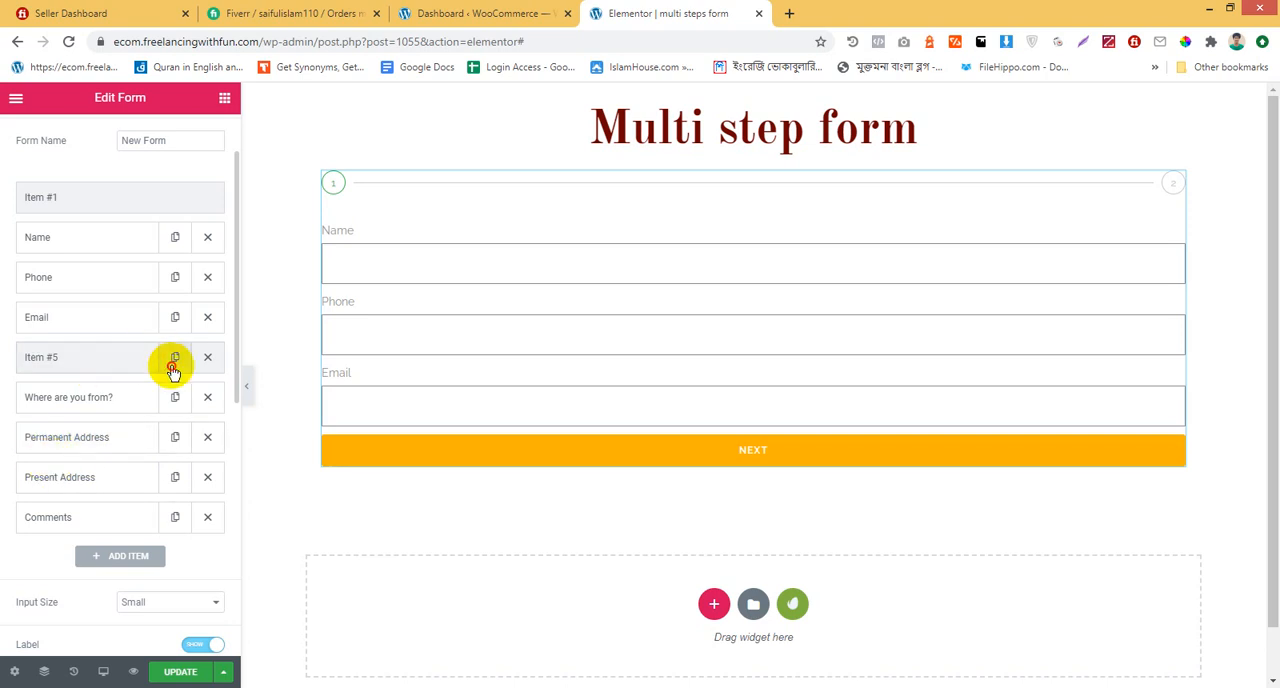
{"action": "left_click_drag", "start_coordinate": [129, 400], "coordinate": [126, 484]}
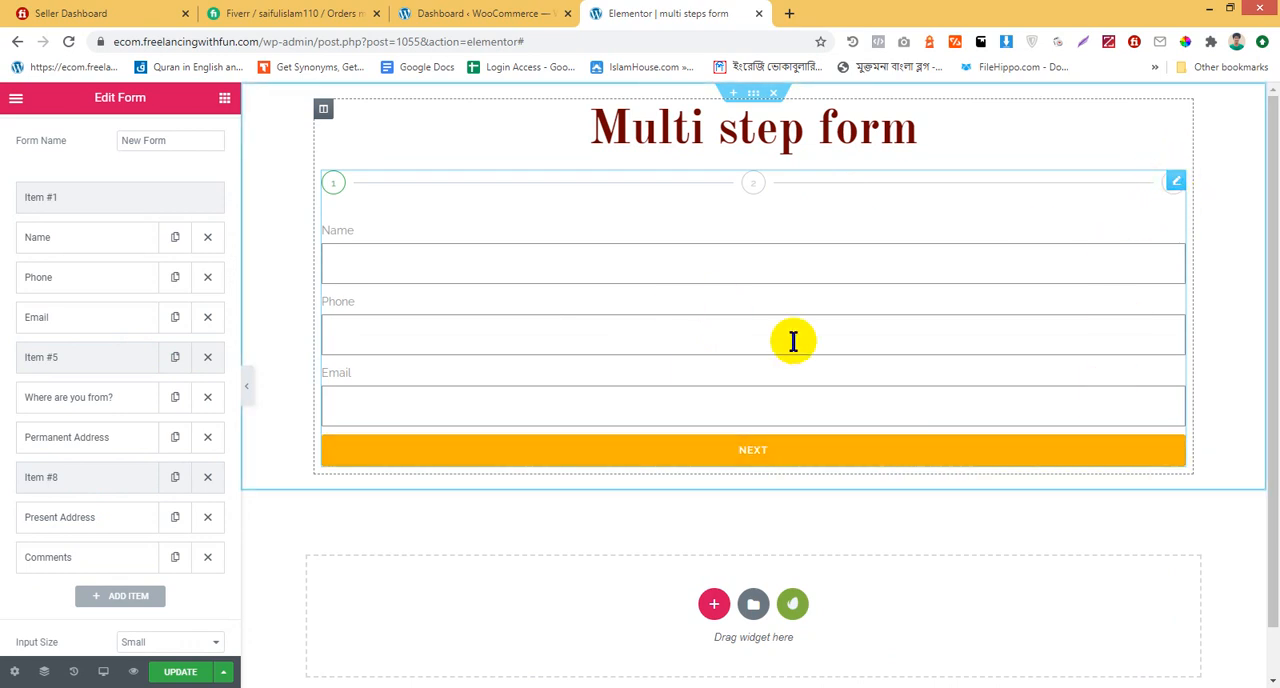
Set the form's step button texts to "Next step" and "Previous step"
{"action": "scroll", "coordinate": [10, 450], "scroll_direction": "up", "scroll_amount": 1}
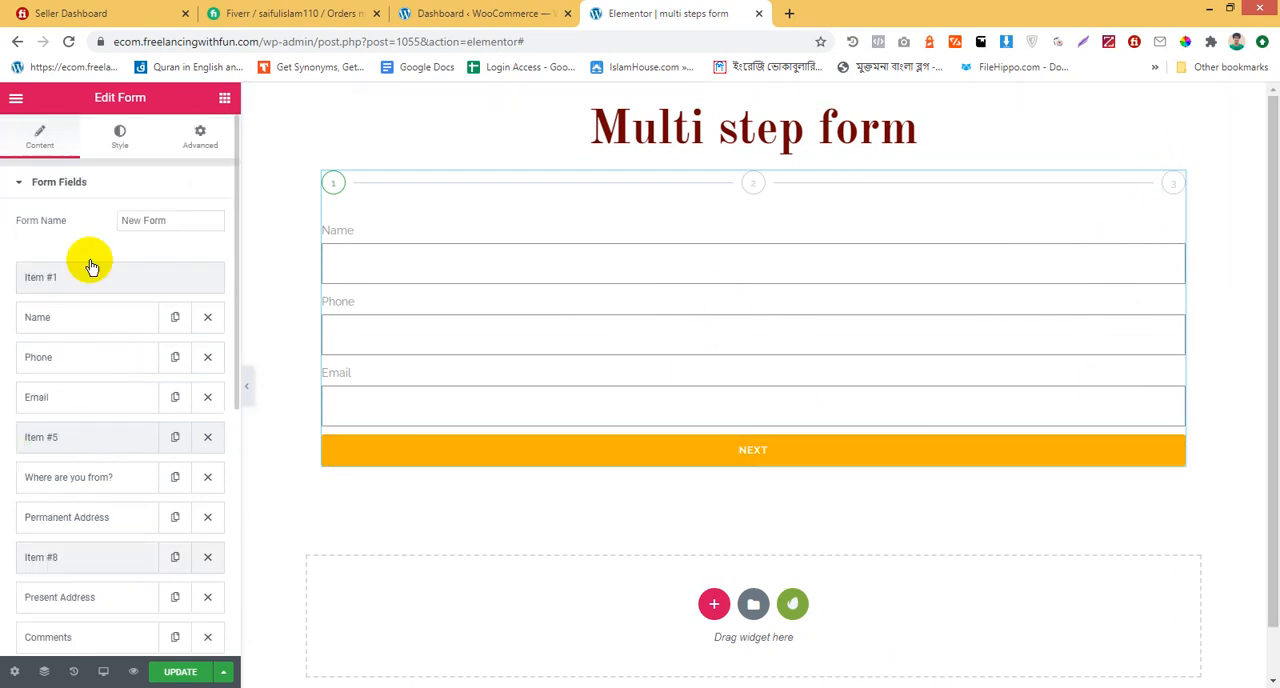
{"action": "scroll", "coordinate": [20, 360], "scroll_direction": "down", "scroll_amount": 5}
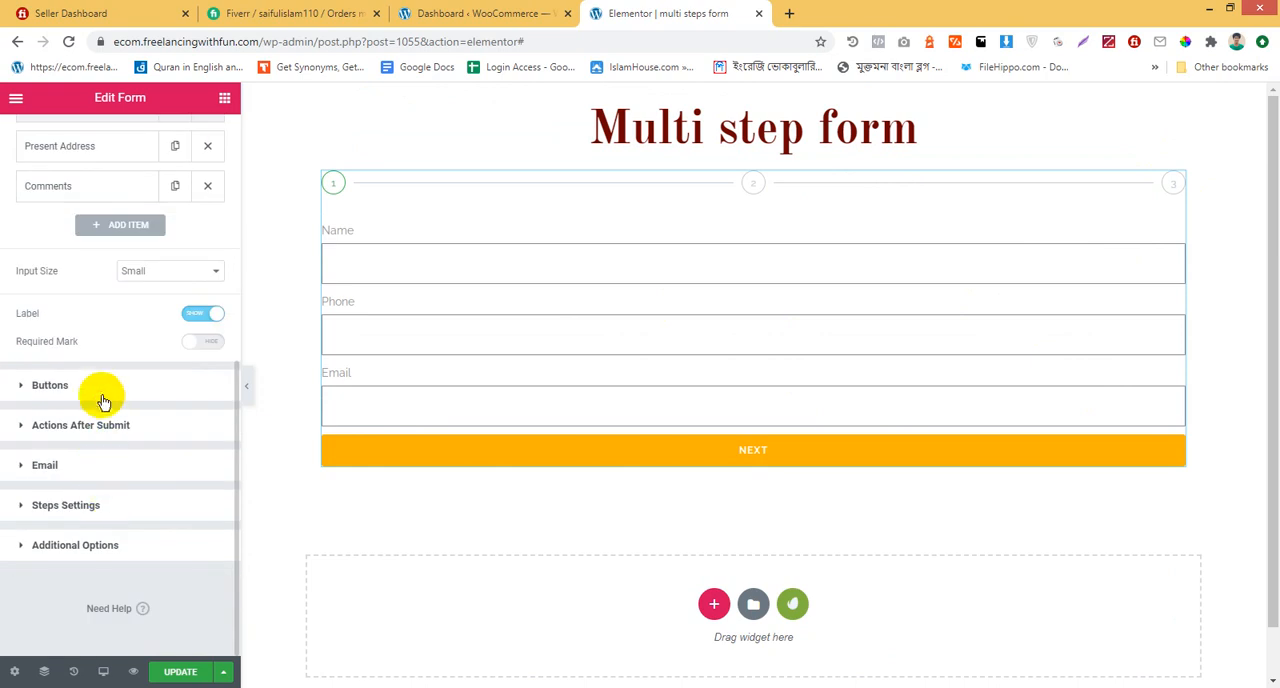
{"action": "left_click", "coordinate": [97, 395]}
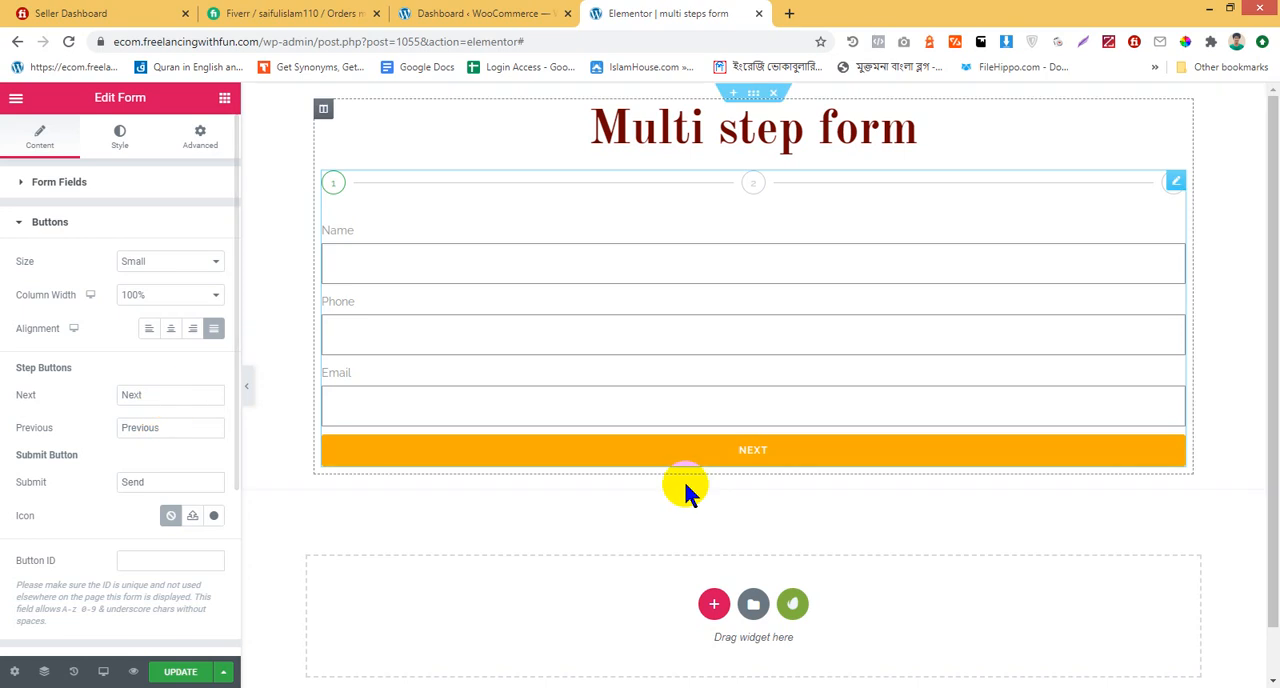
{"action": "double_click", "coordinate": [24, 396]}
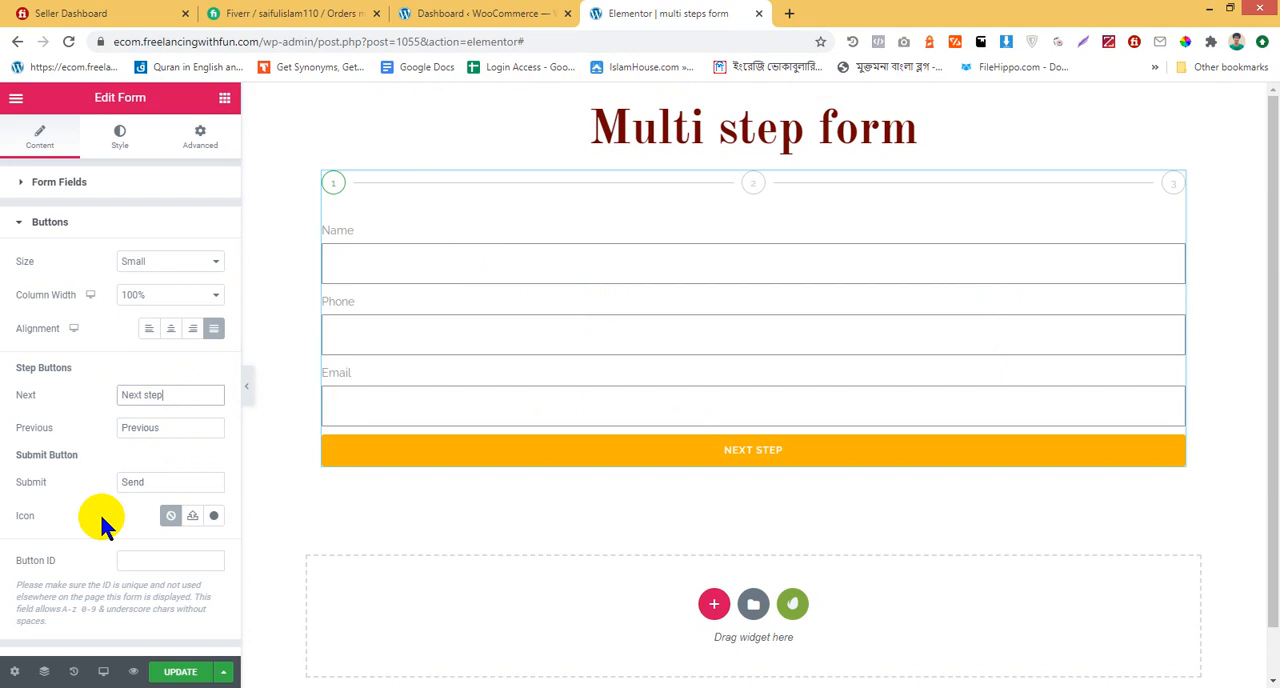
{"action": "left_click_drag", "start_coordinate": [204, 424], "coordinate": [98, 424]}
{"action": "left_click", "coordinate": [172, 421]}
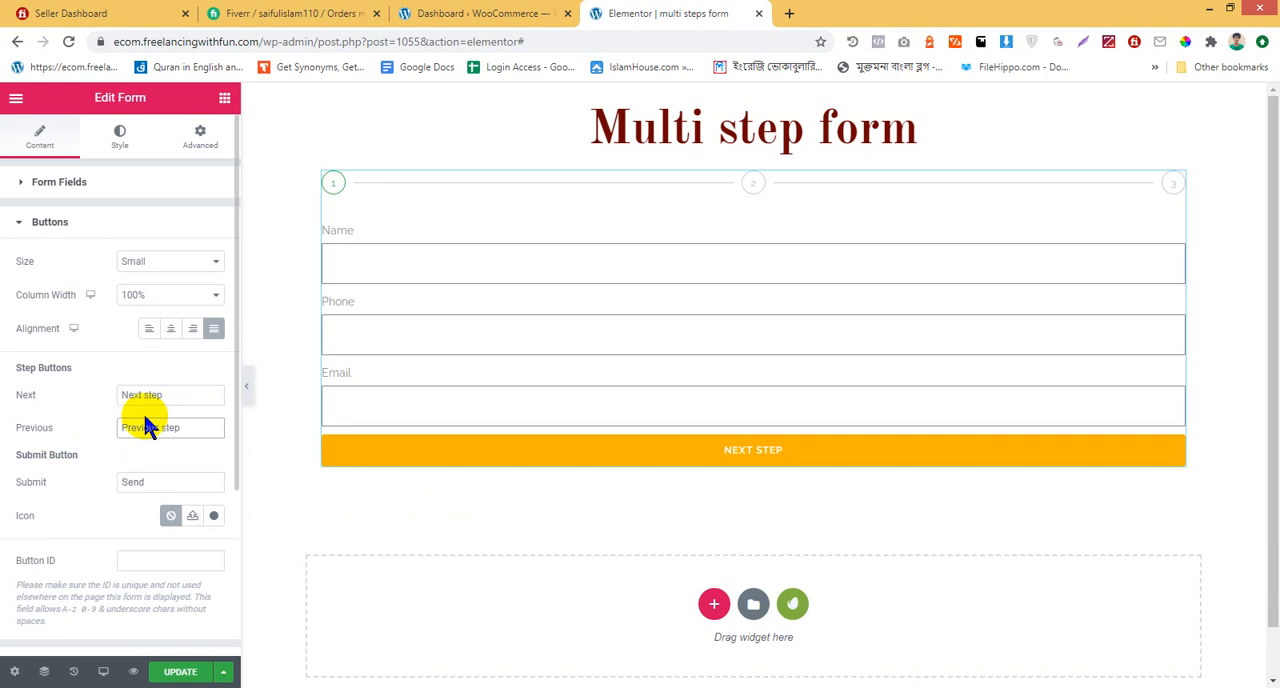
Change the form's submit button text to "Submit Now!"
{"action": "scroll", "coordinate": [90, 515], "scroll_direction": "down", "scroll_amount": 1}
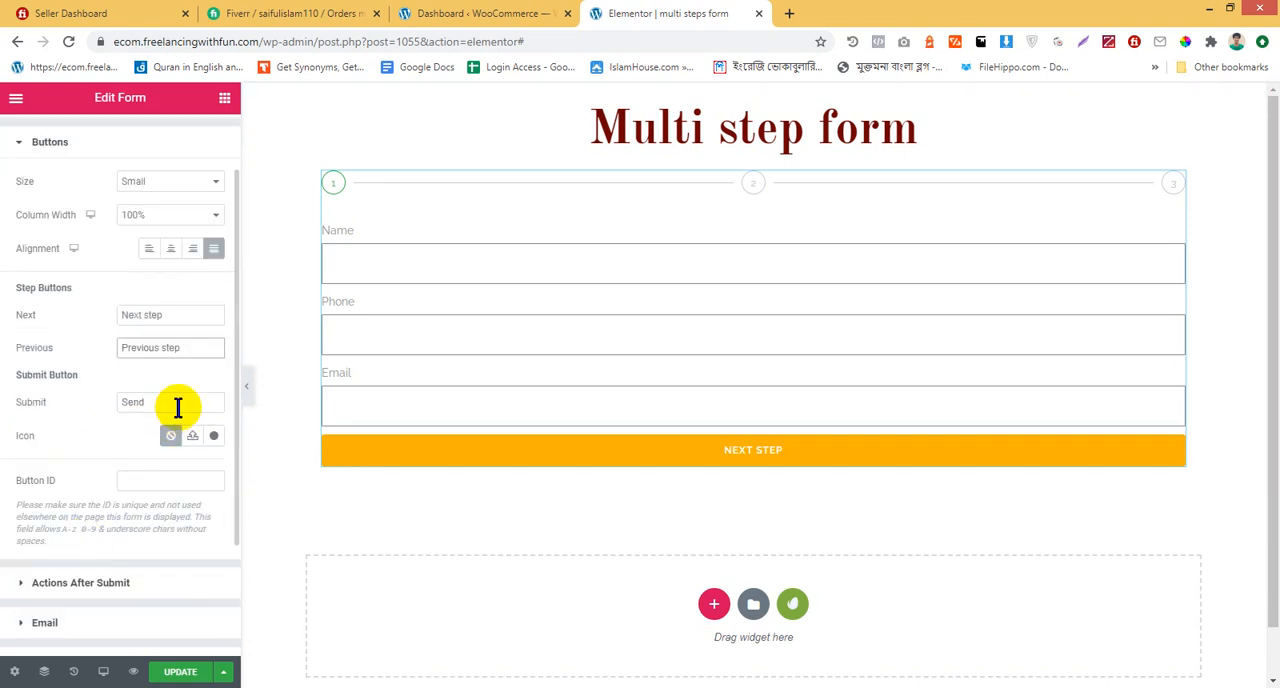
{"action": "left_click_drag", "start_coordinate": [160, 401], "coordinate": [63, 408]}
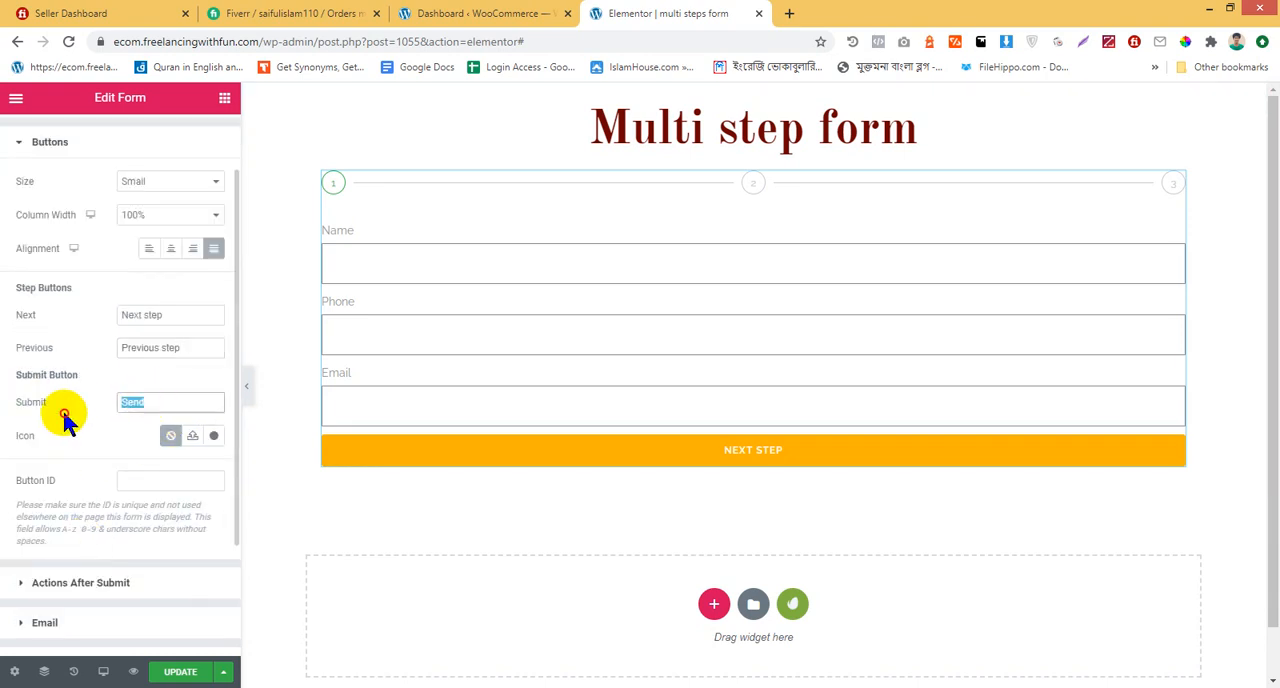
{"action": "type", "text": "Submiytt"}
{"action": "key", "text": "BackSpace"}
{"action": "key", "text": "BackSpace"}
{"action": "key", "text": "BackSpace"}
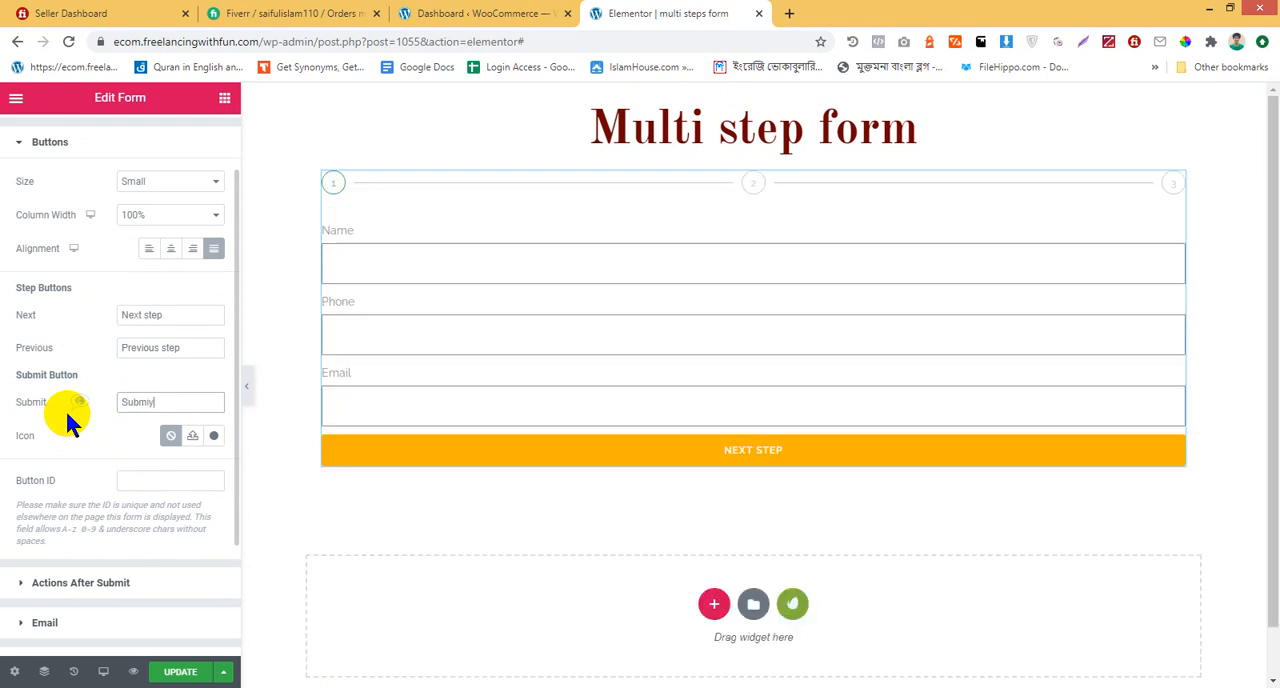
{"action": "type", "text": "t Now!"}
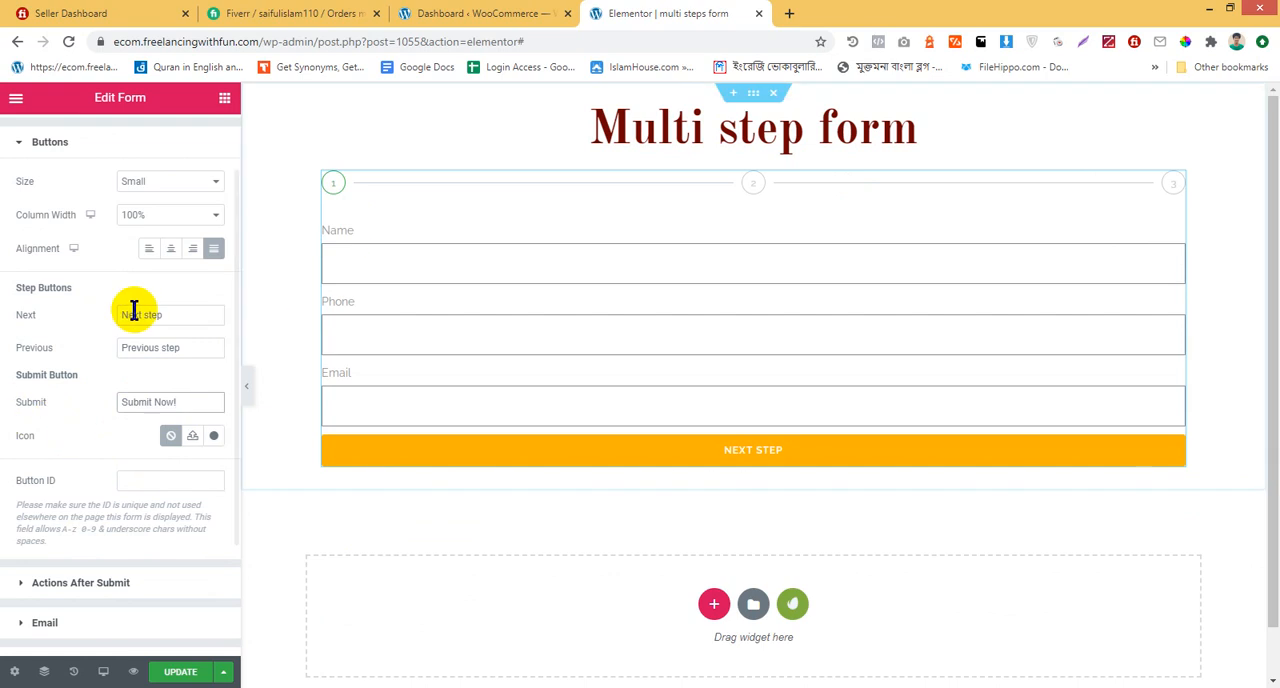
{"action": "left_click", "coordinate": [952, 300]}
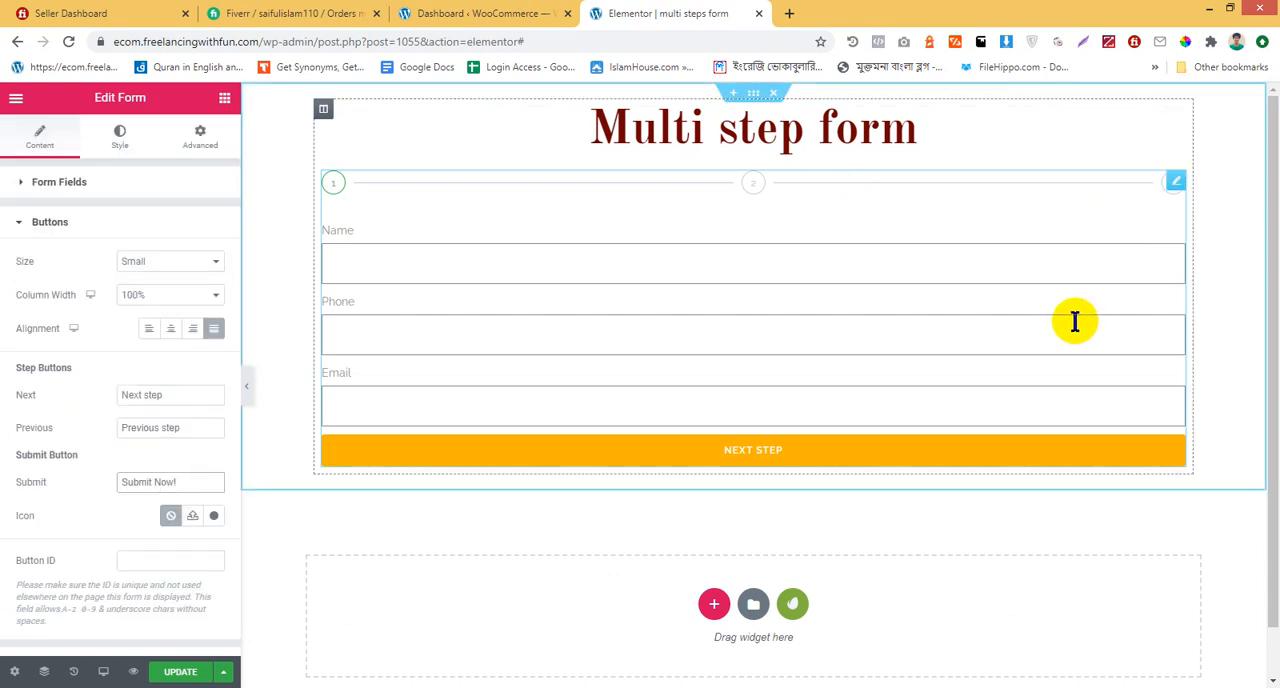
Style the form labels with black (#000000) text and a font weight of 600
{"action": "left_click", "coordinate": [110, 145]}
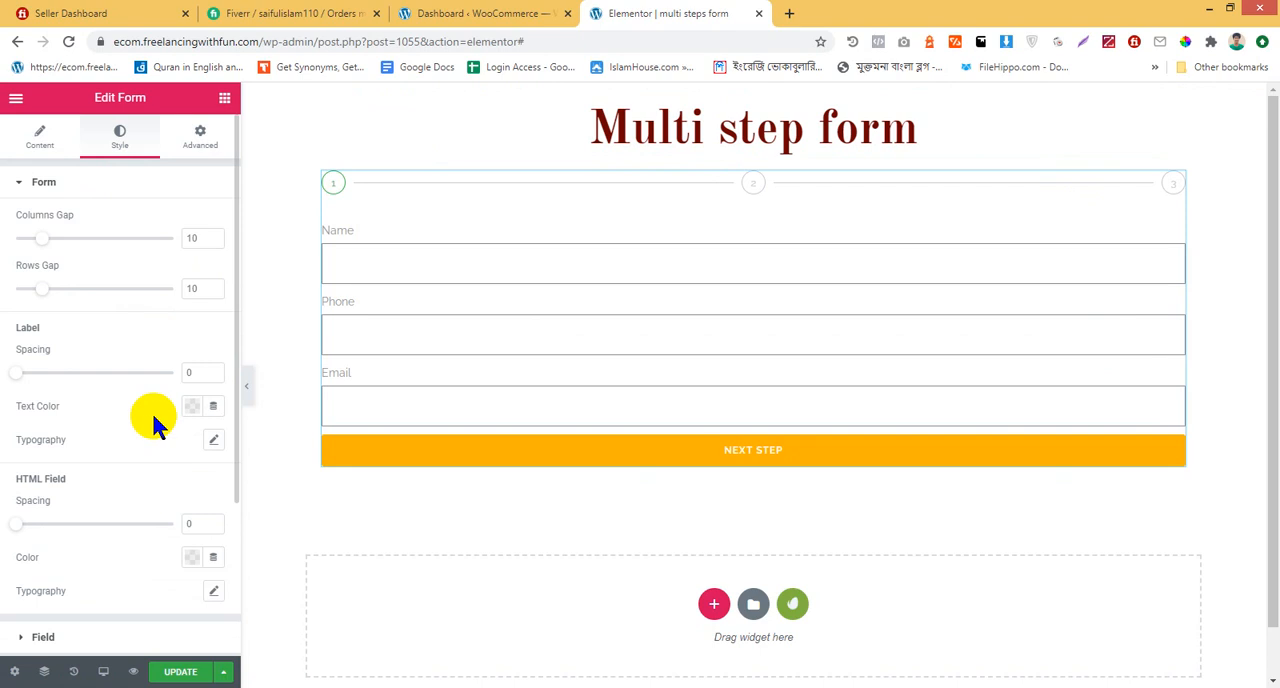
{"action": "left_click", "coordinate": [191, 408]}
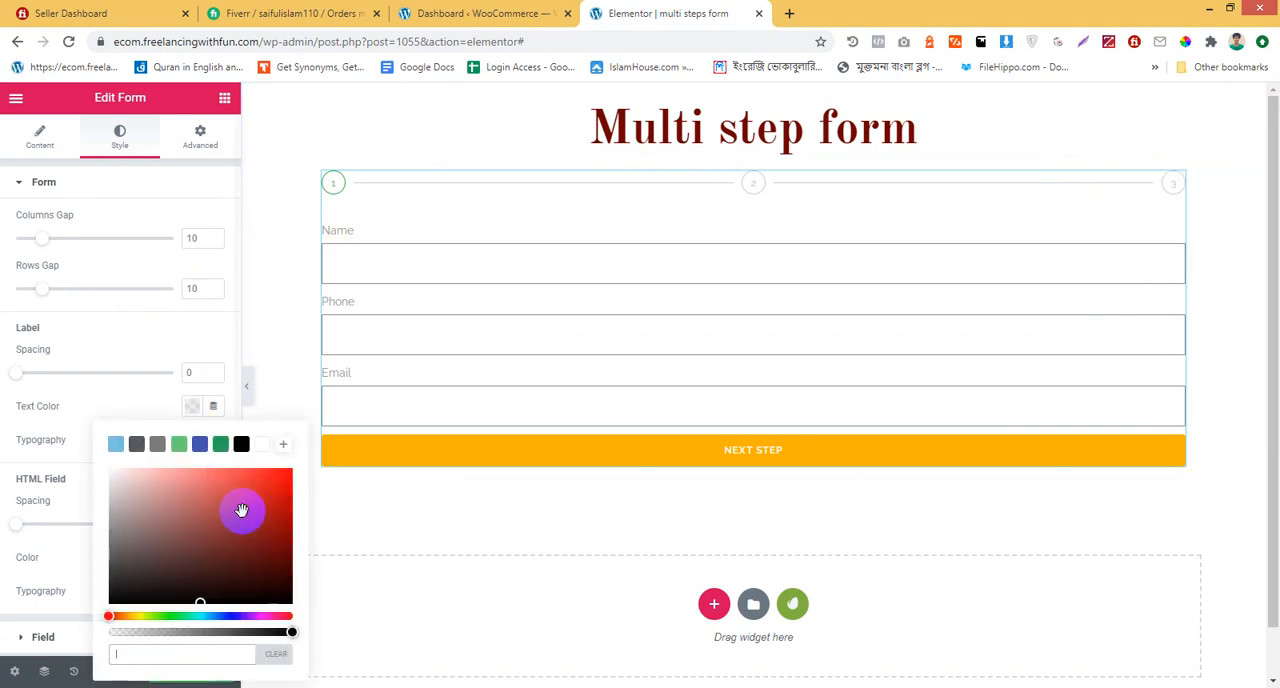
{"action": "left_click", "coordinate": [241, 443]}
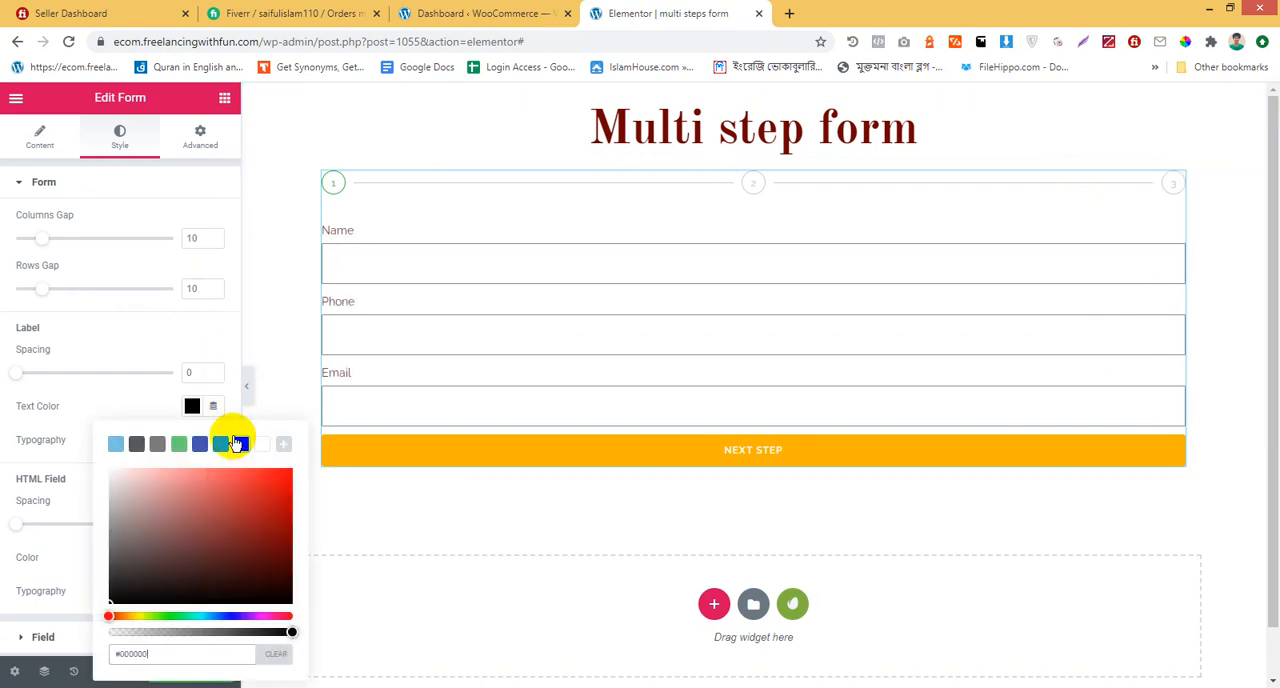
{"action": "left_click", "coordinate": [145, 353]}
{"action": "left_click", "coordinate": [212, 443]}
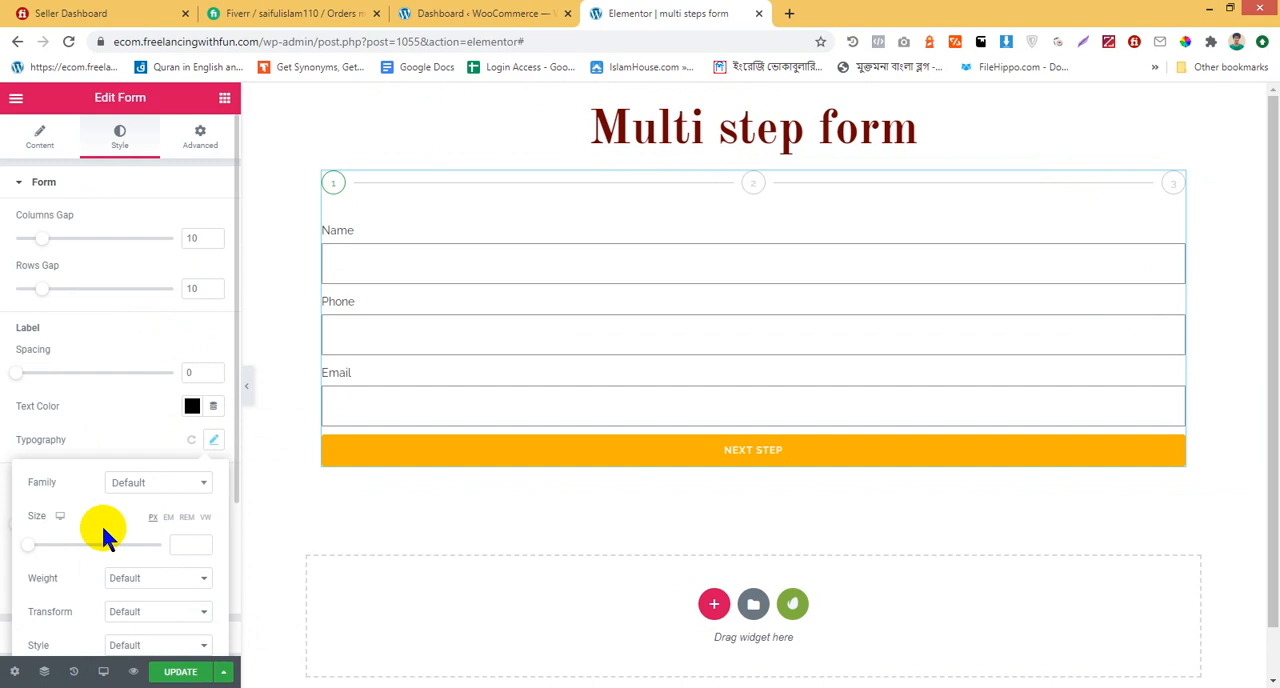
{"action": "scroll", "coordinate": [156, 462], "scroll_direction": "down", "scroll_amount": 3}
{"action": "left_click", "coordinate": [117, 430]}
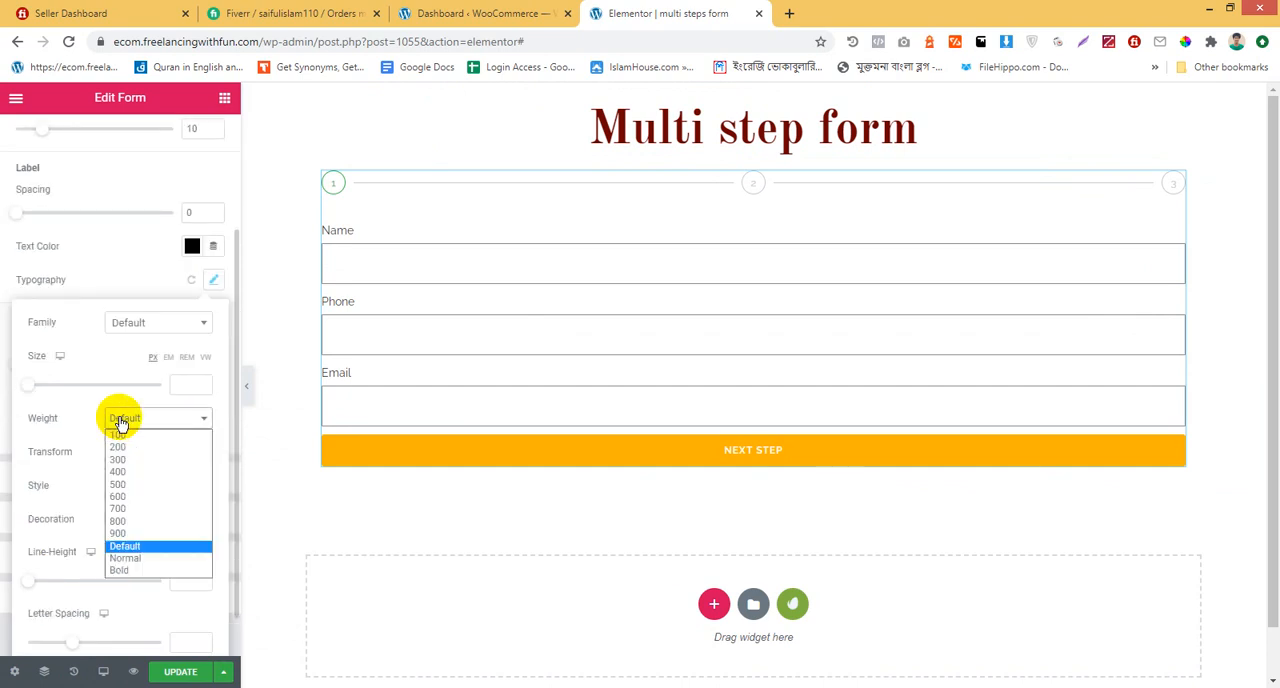
{"action": "left_click", "coordinate": [137, 497]}
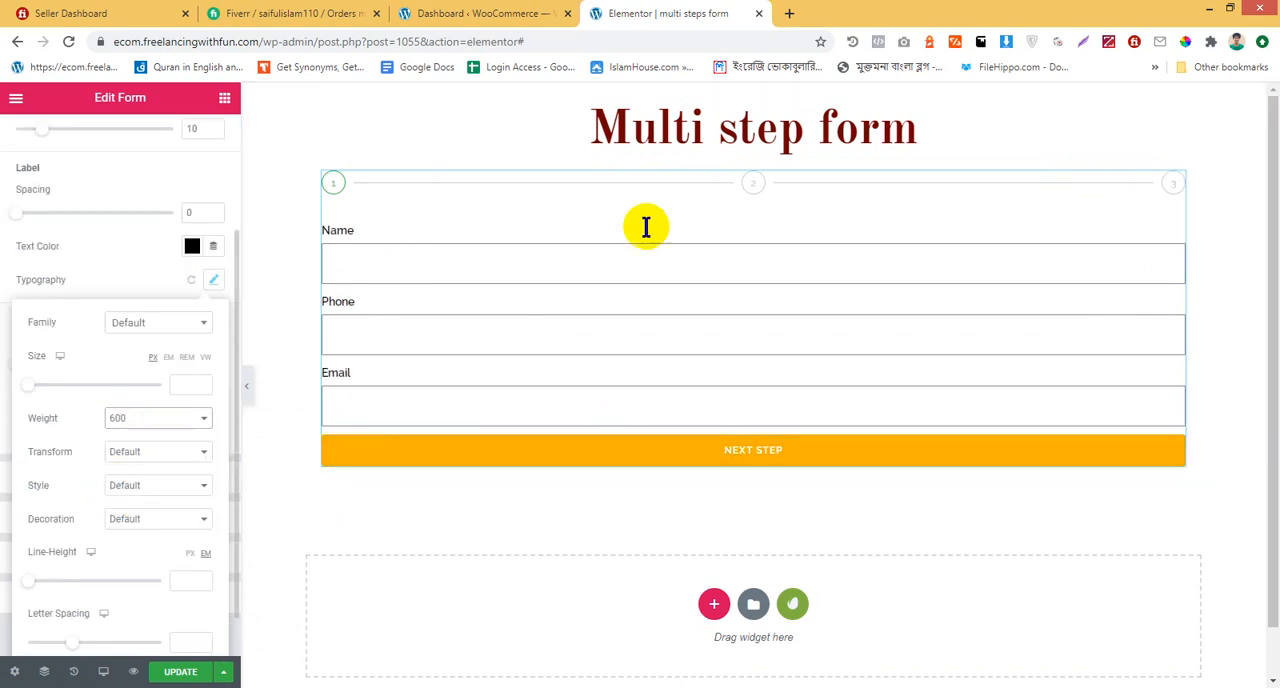
{"action": "left_click", "coordinate": [735, 460]}
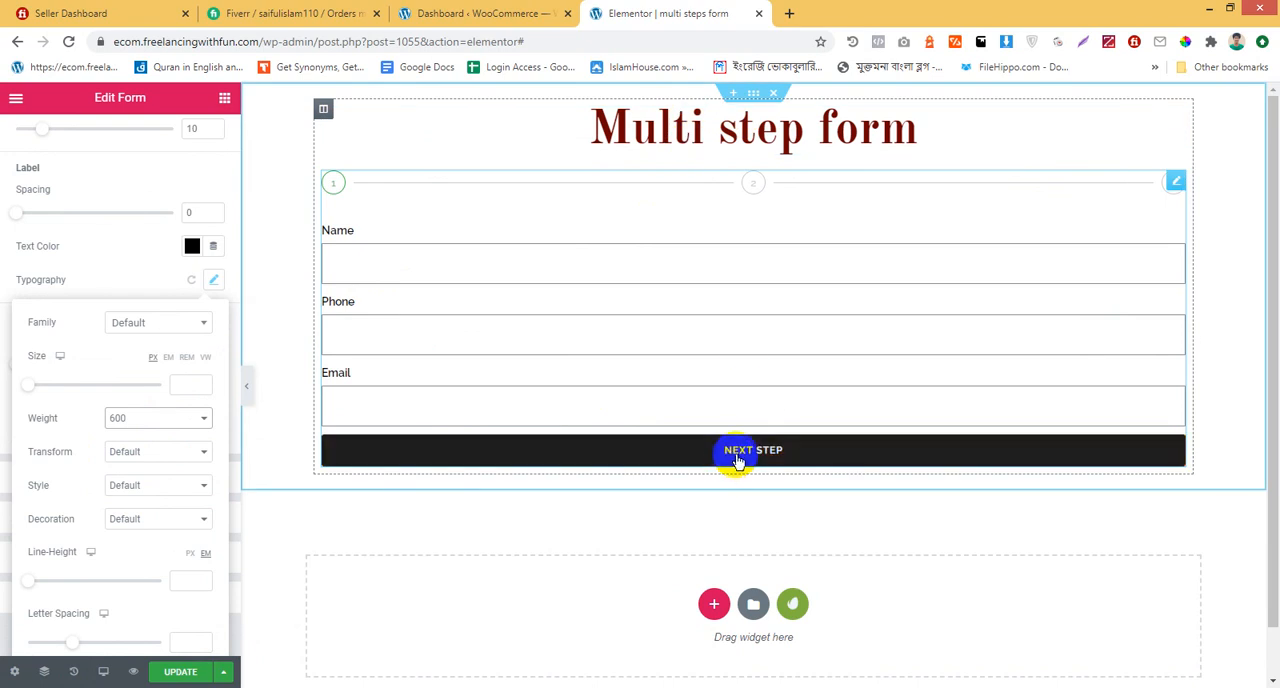
Copy the heading's text color #6A0101 and apply it as the normal background color of the Next & Submit button
{"action": "left_click", "coordinate": [606, 131]}
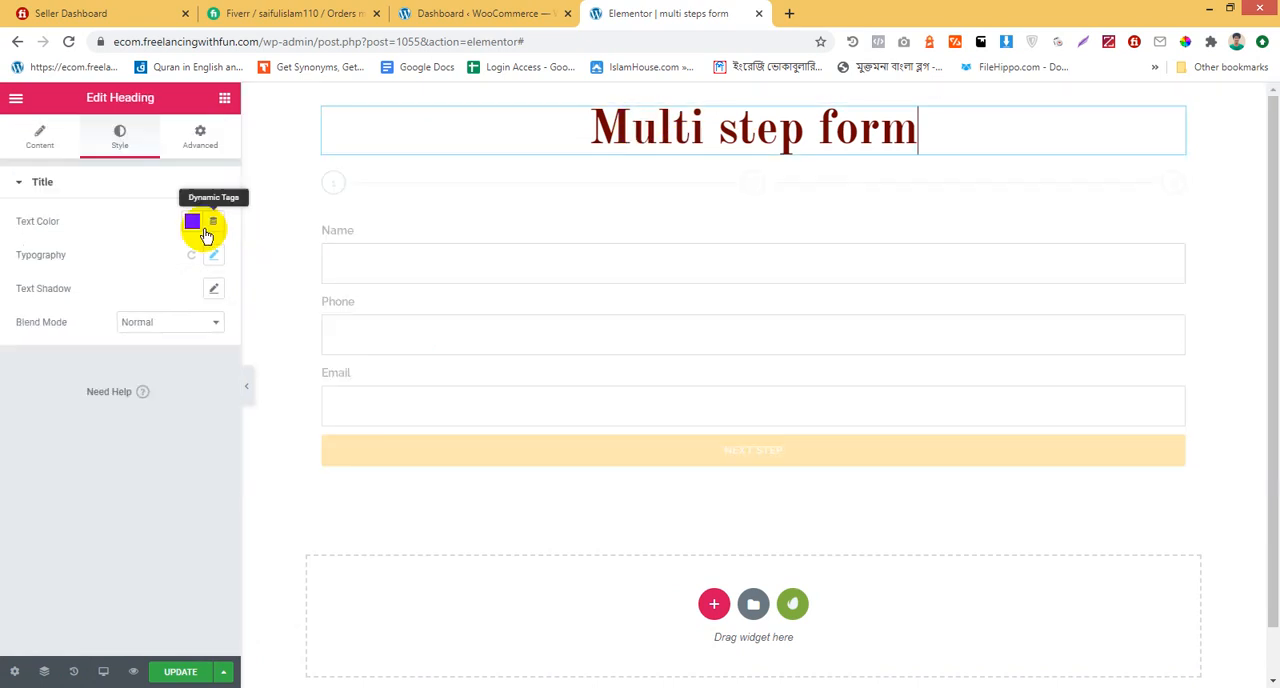
{"action": "left_click", "coordinate": [193, 224]}
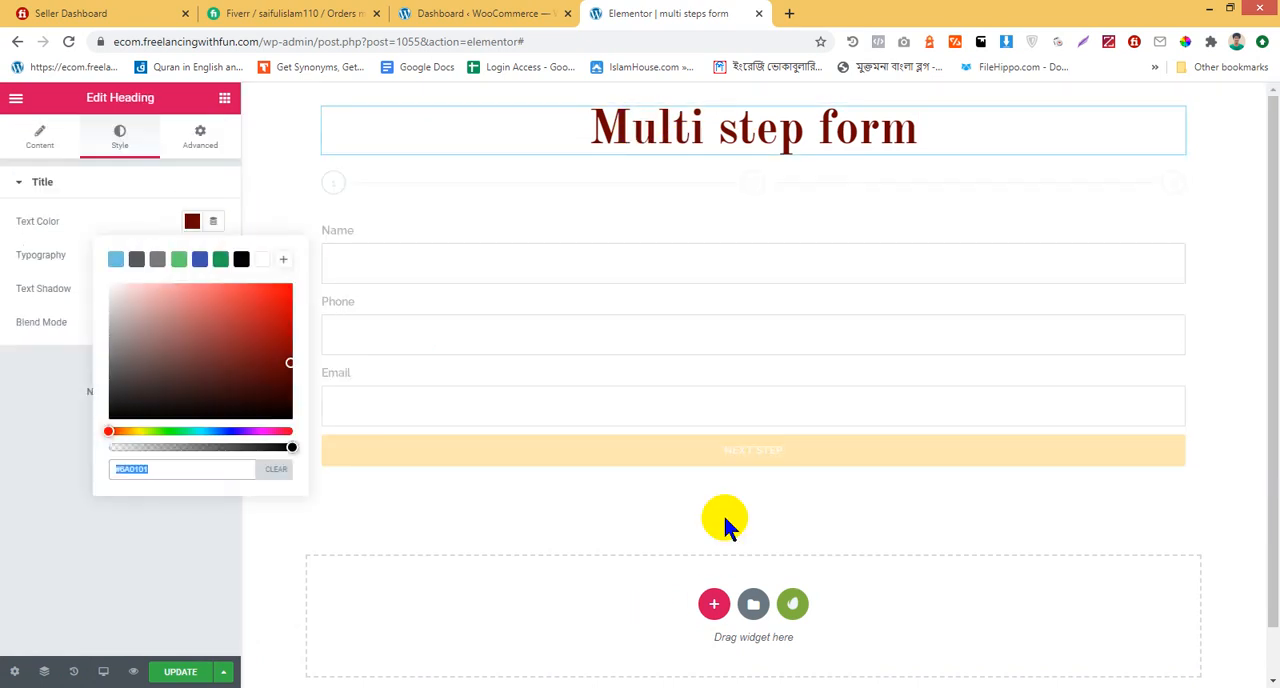
{"action": "left_click", "coordinate": [737, 371]}
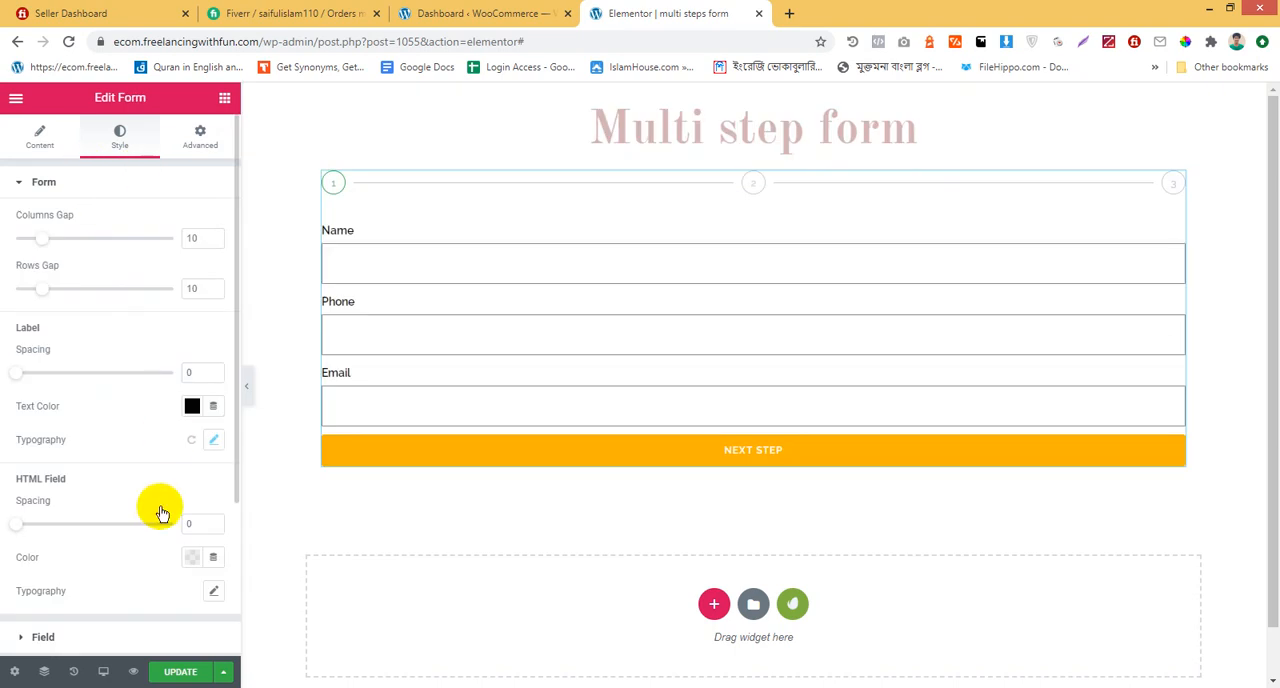
{"action": "scroll", "coordinate": [100, 514], "scroll_direction": "down", "scroll_amount": 3}
{"action": "left_click", "coordinate": [91, 470]}
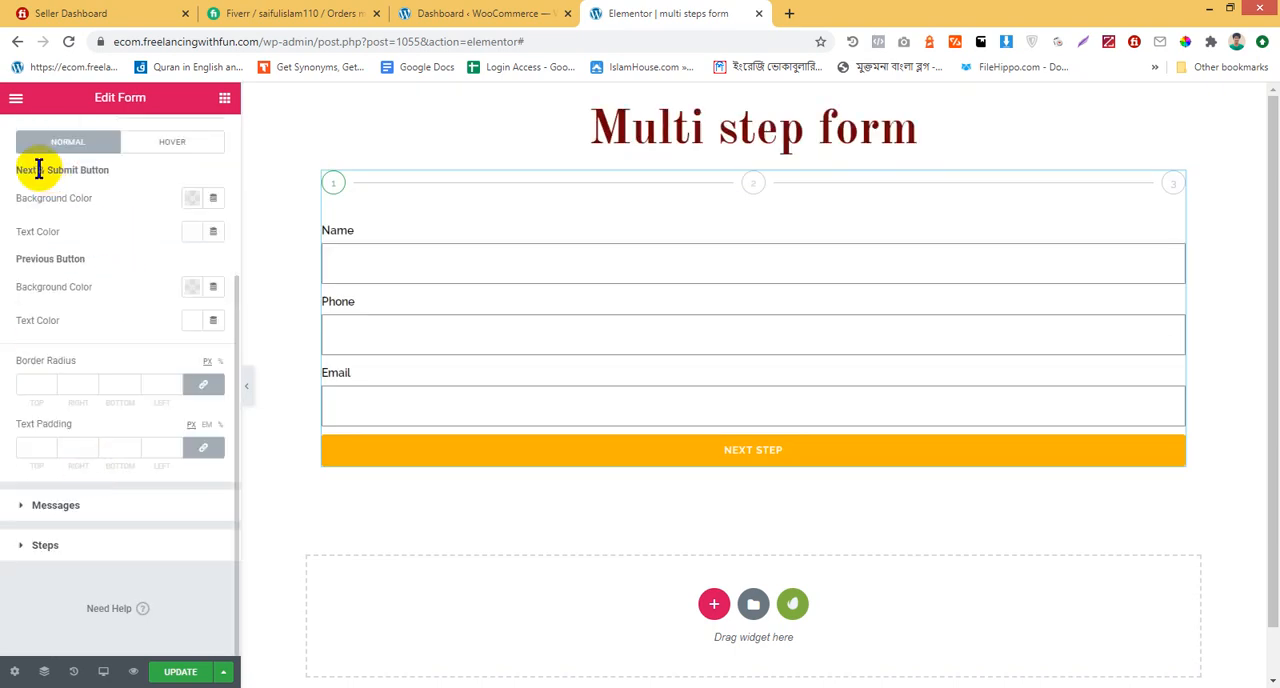
{"action": "left_click", "coordinate": [192, 198]}
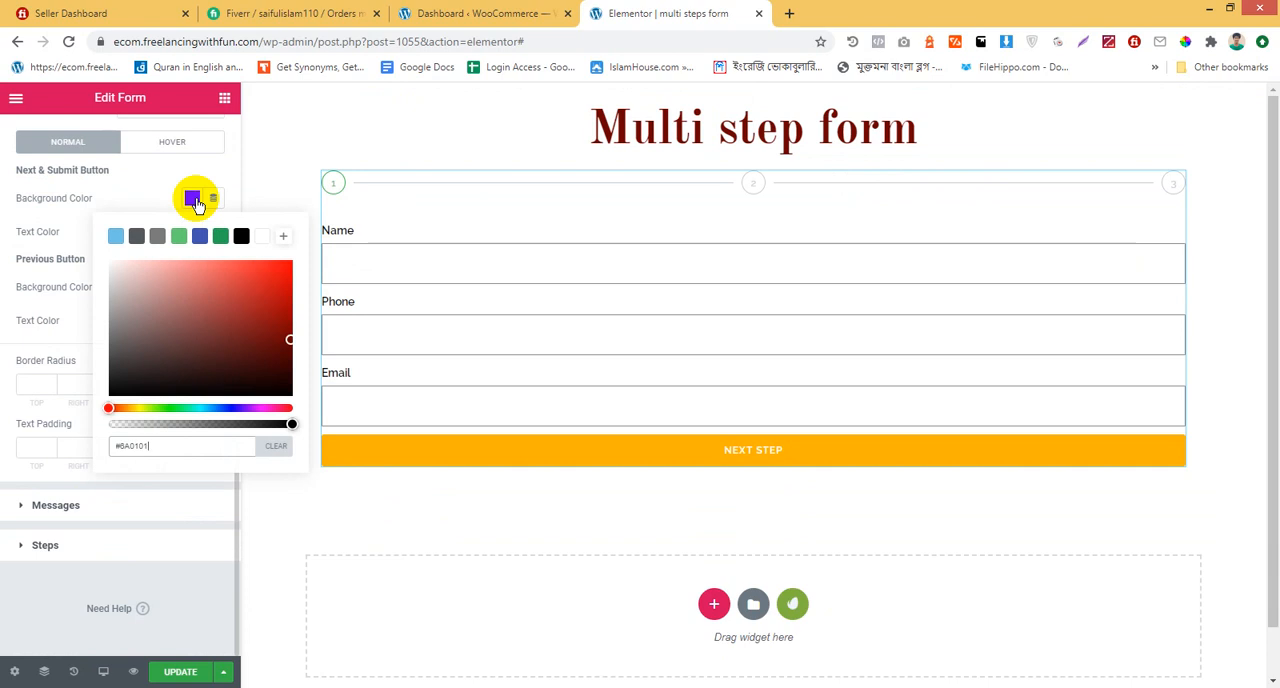
{"action": "left_click", "coordinate": [3, 227]}
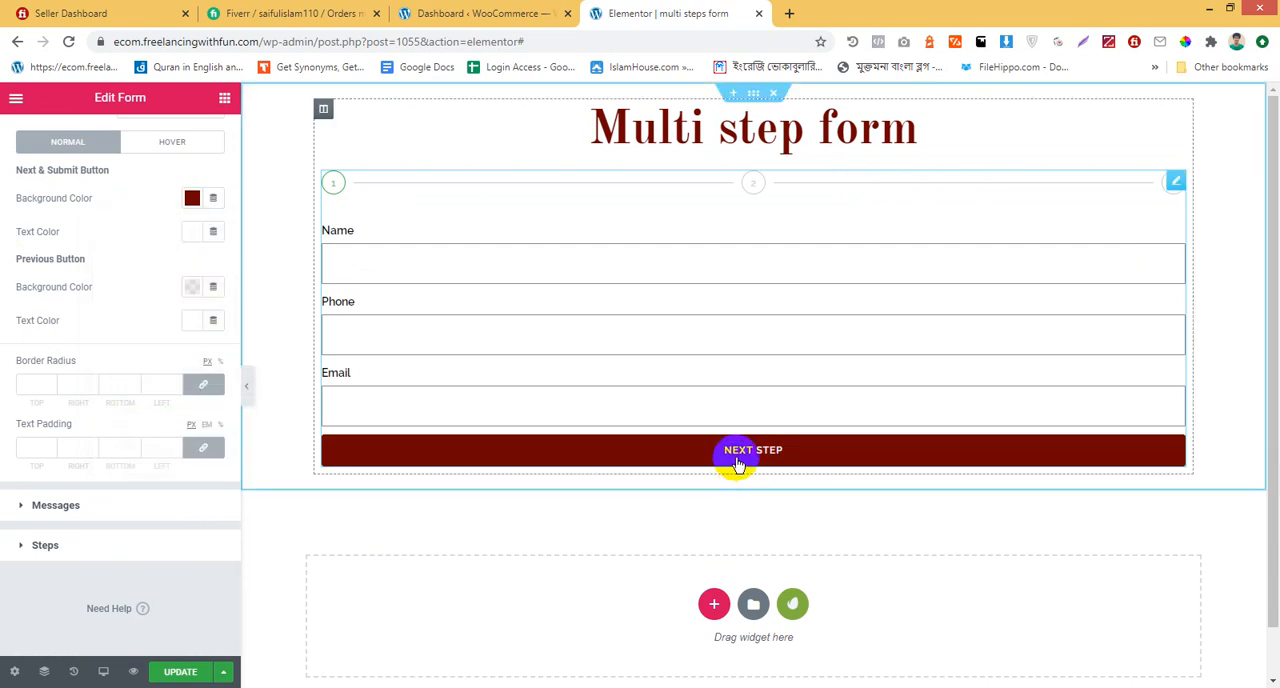
Set the Next & Submit button's hover colors to a white (#FFFFFF) background and #6A0101 text
{"action": "left_click", "coordinate": [165, 142]}
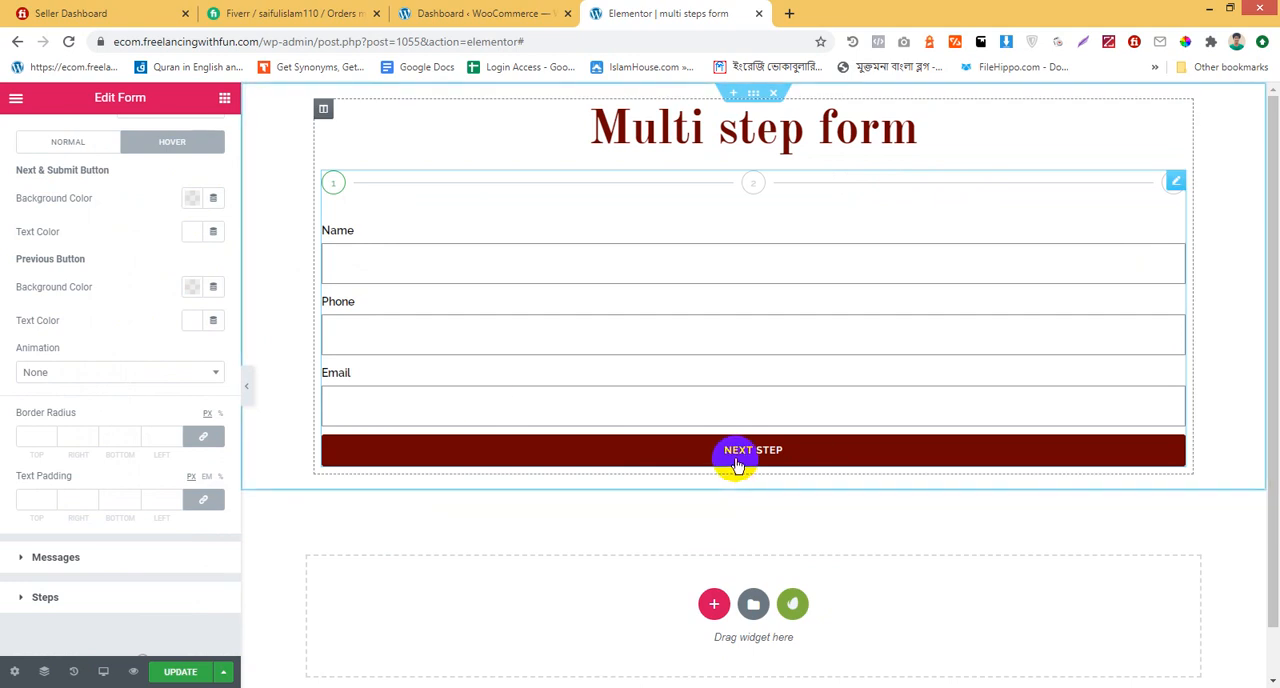
{"action": "left_click", "coordinate": [194, 199]}
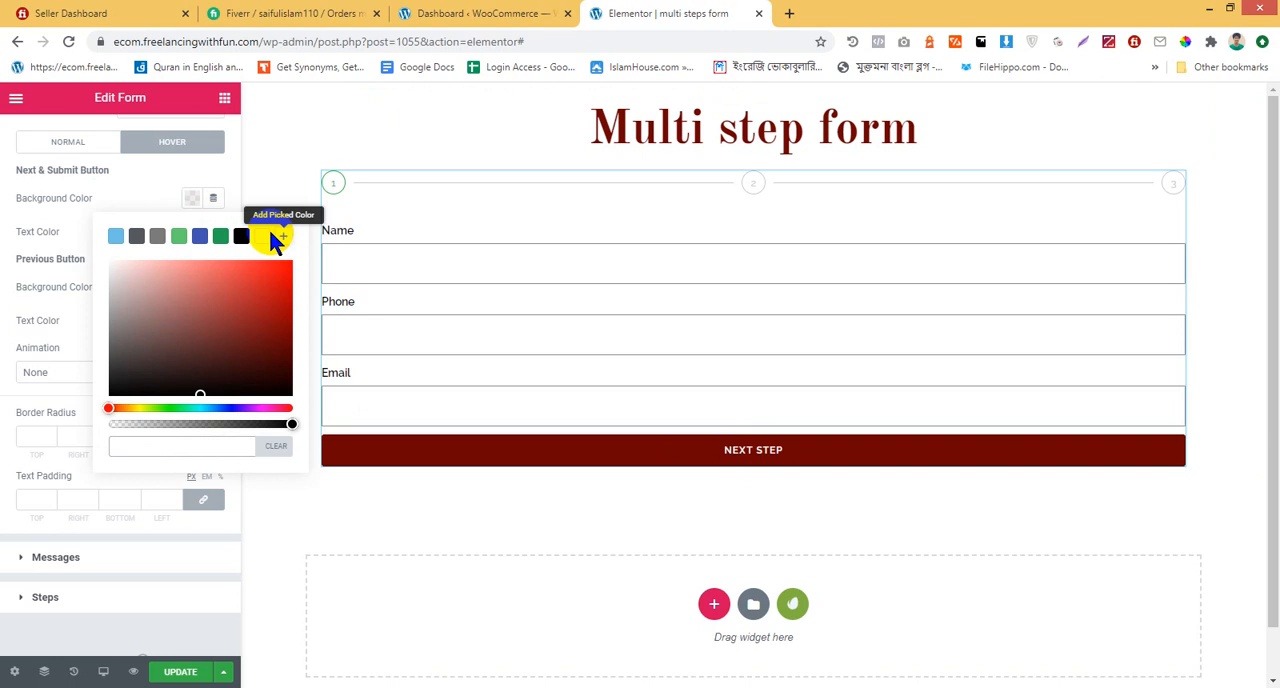
{"action": "left_click", "coordinate": [262, 236]}
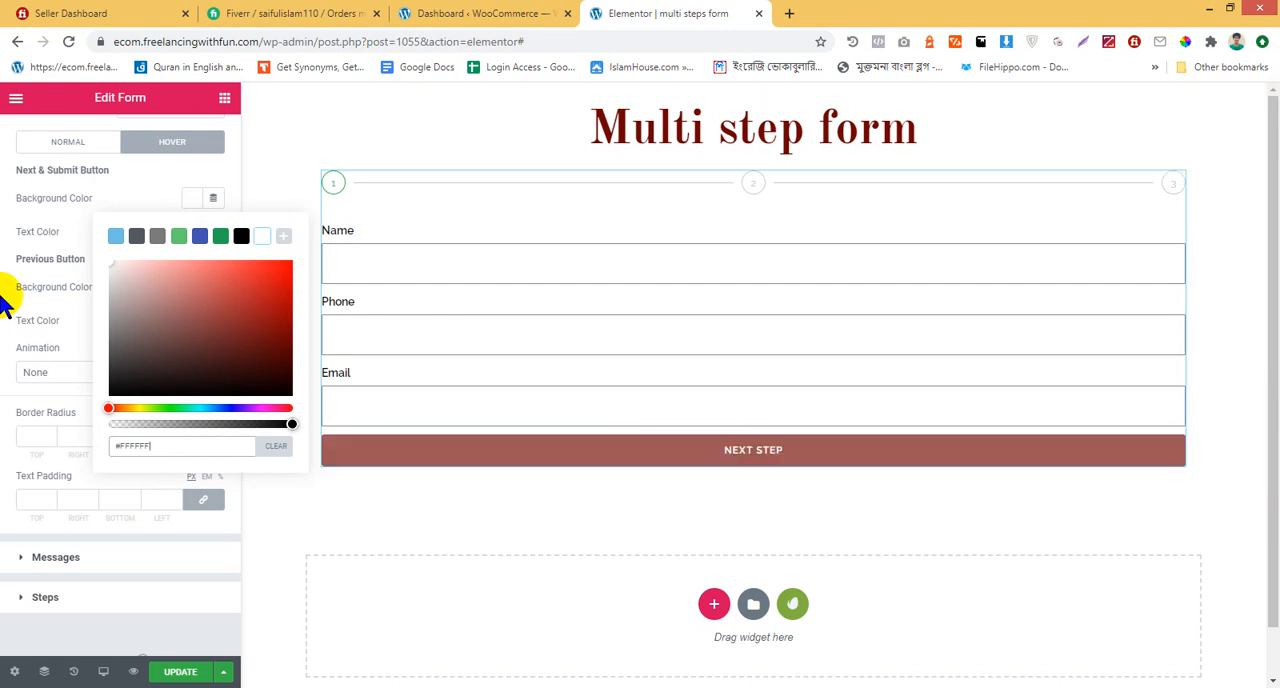
{"action": "left_click", "coordinate": [31, 248]}
{"action": "left_click", "coordinate": [194, 232]}
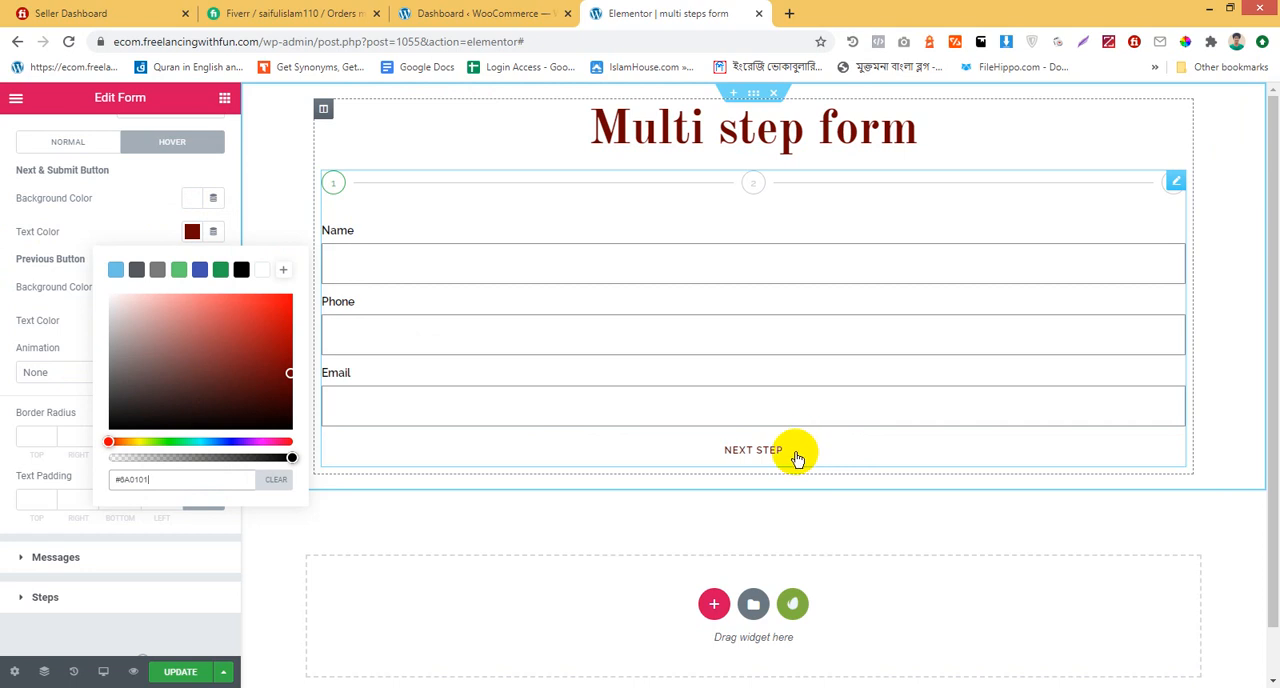
{"action": "left_click", "coordinate": [110, 232]}
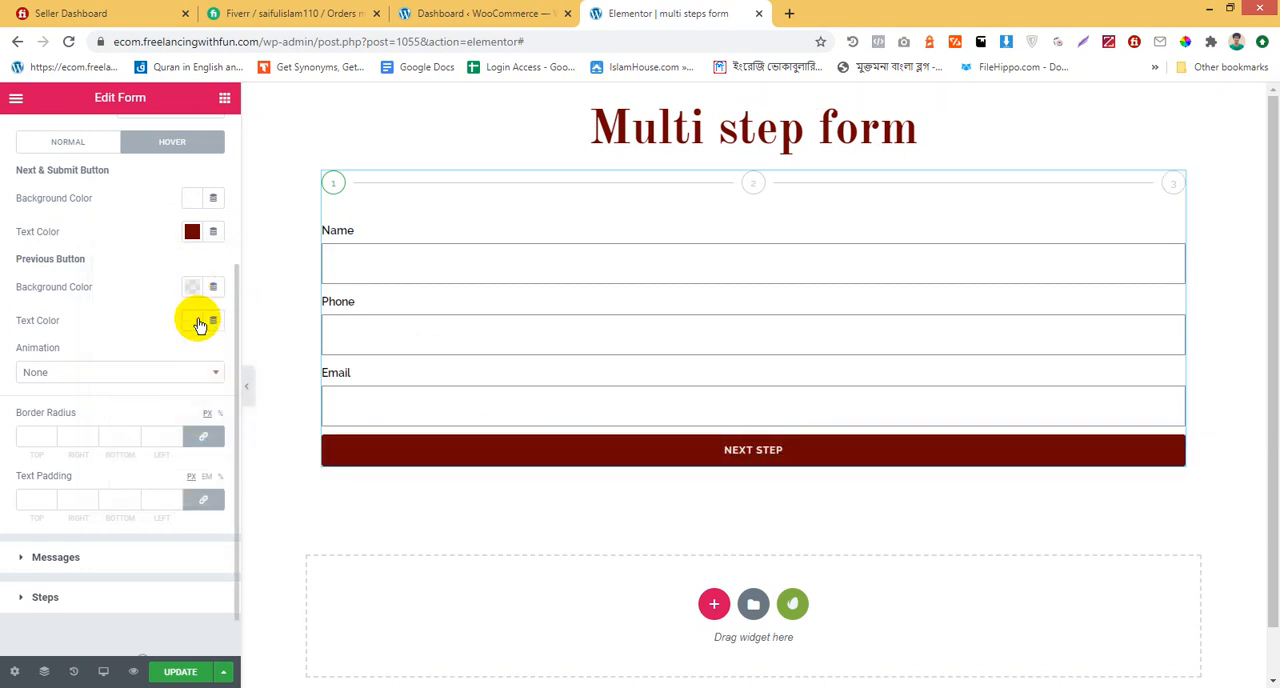
Set the font weight of the form buttons to 600
{"action": "scroll", "coordinate": [174, 247], "scroll_direction": "up", "scroll_amount": 2}
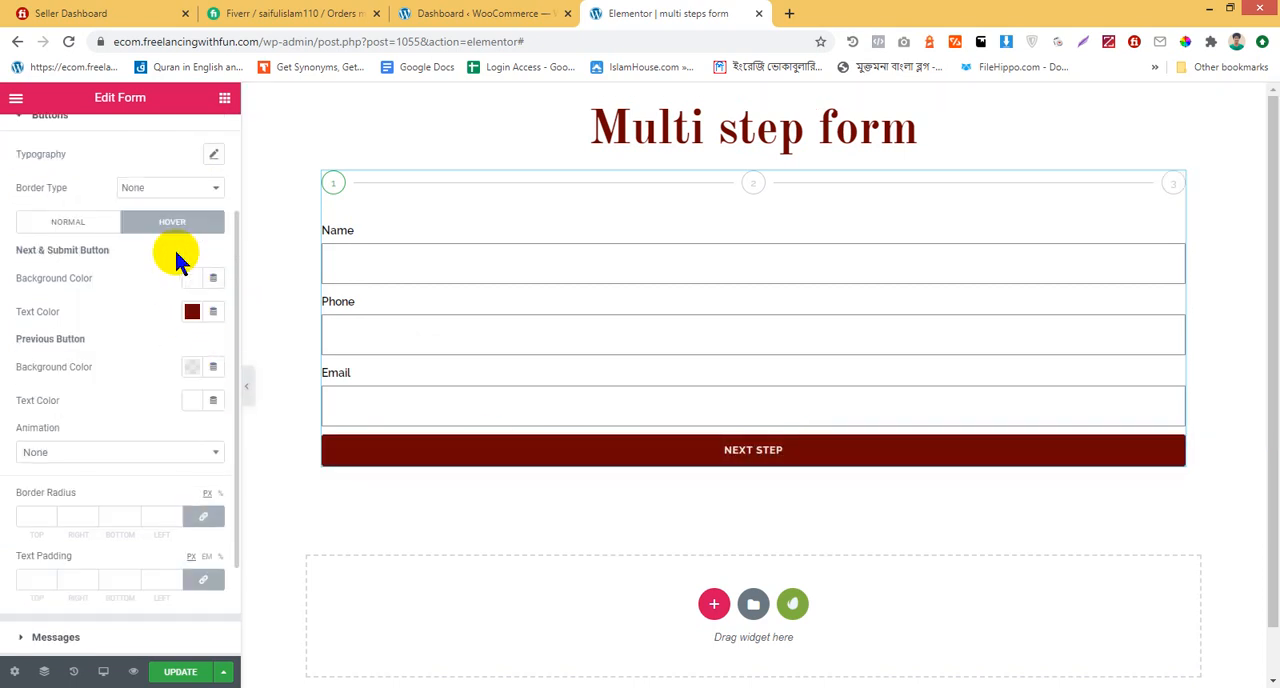
{"action": "left_click", "coordinate": [212, 157]}
{"action": "left_click", "coordinate": [126, 292]}
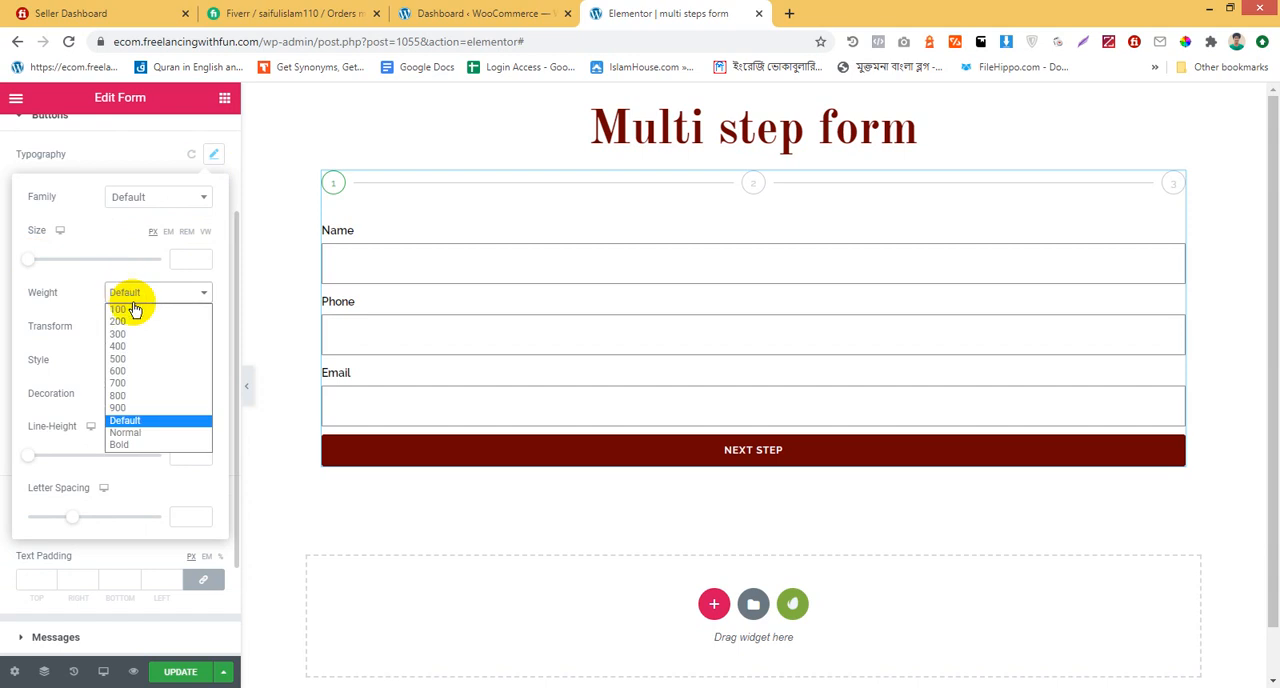
{"action": "left_click", "coordinate": [148, 370]}
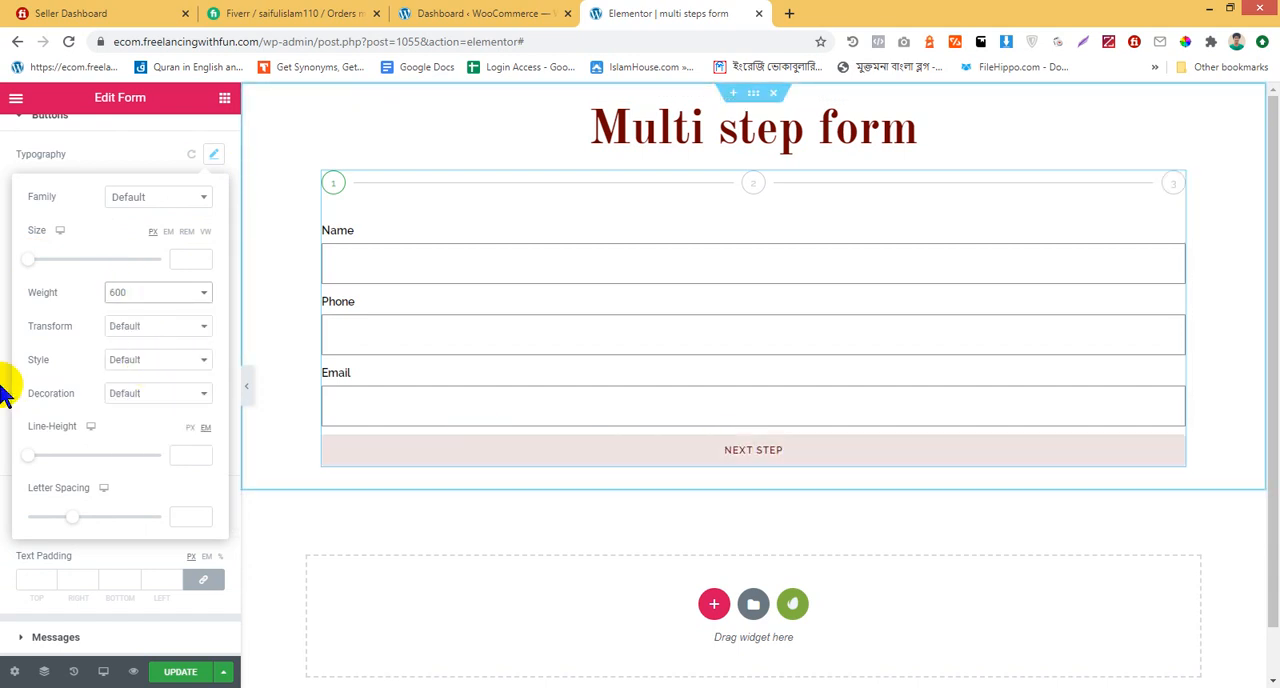
{"action": "left_click", "coordinate": [199, 170]}
{"action": "scroll", "coordinate": [99, 470], "scroll_direction": "down", "scroll_amount": 1}
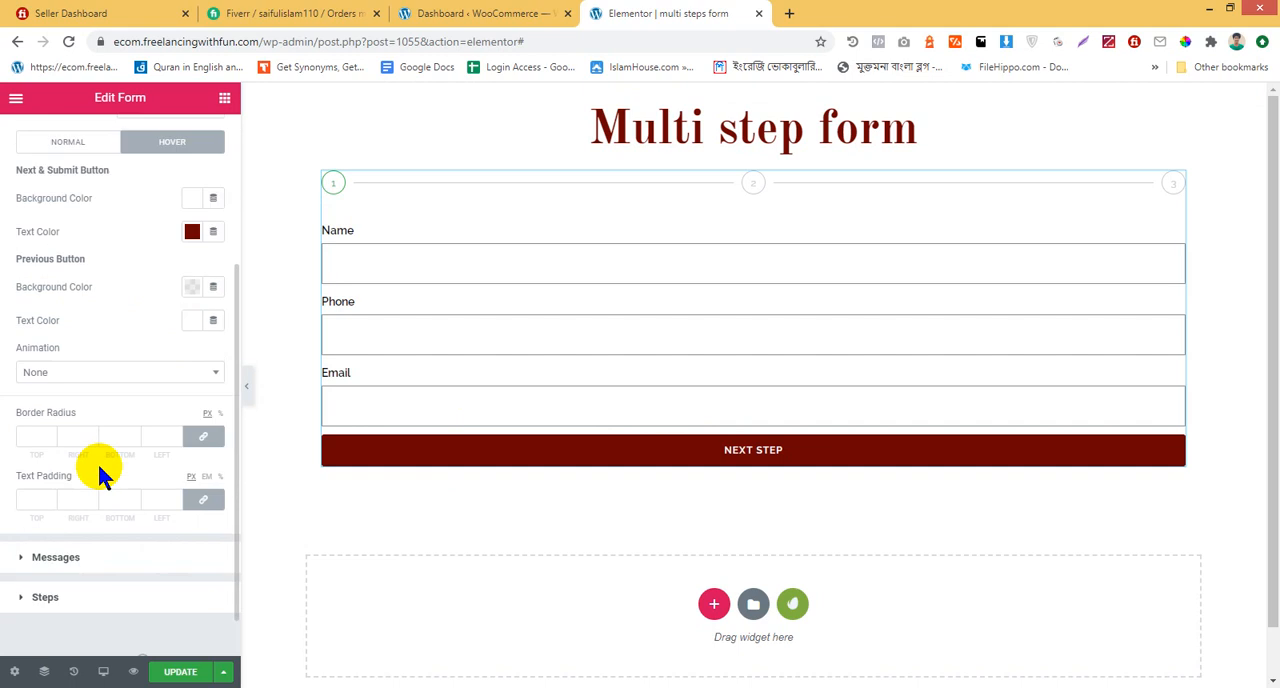
{"action": "scroll", "coordinate": [110, 540], "scroll_direction": "down", "scroll_amount": 1}
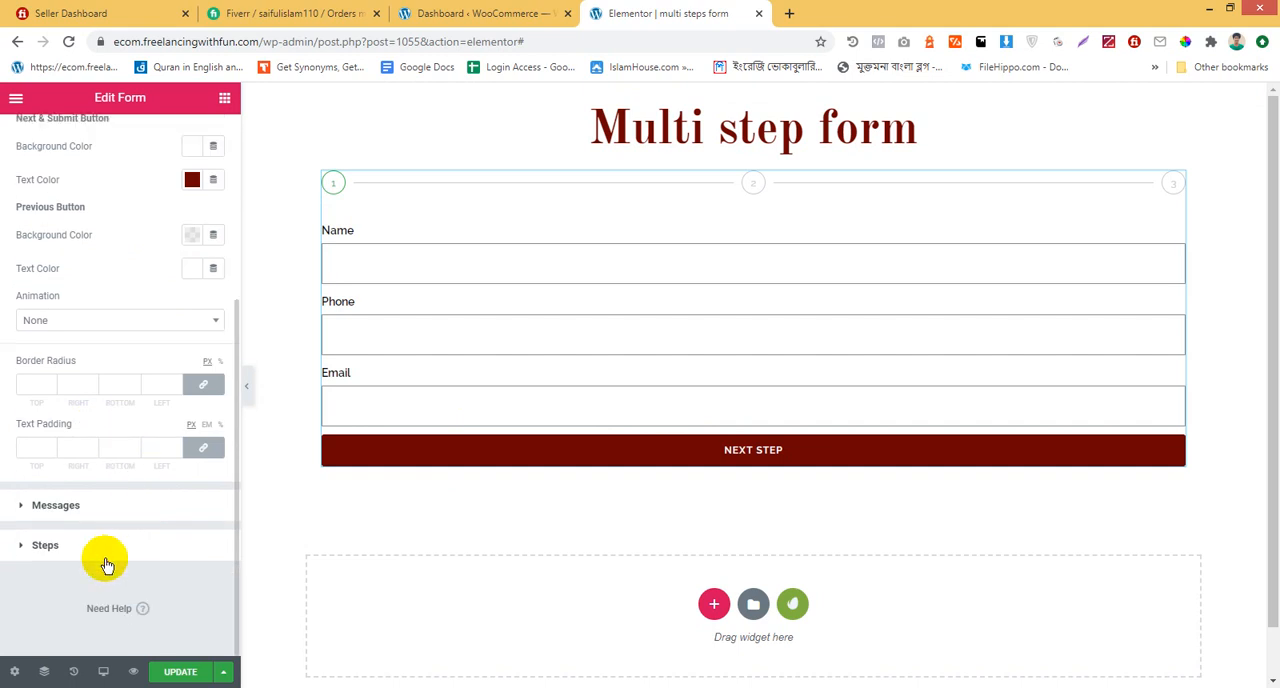
{"action": "left_click", "coordinate": [753, 310]}
{"action": "scroll", "coordinate": [137, 400], "scroll_direction": "down", "scroll_amount": 2}
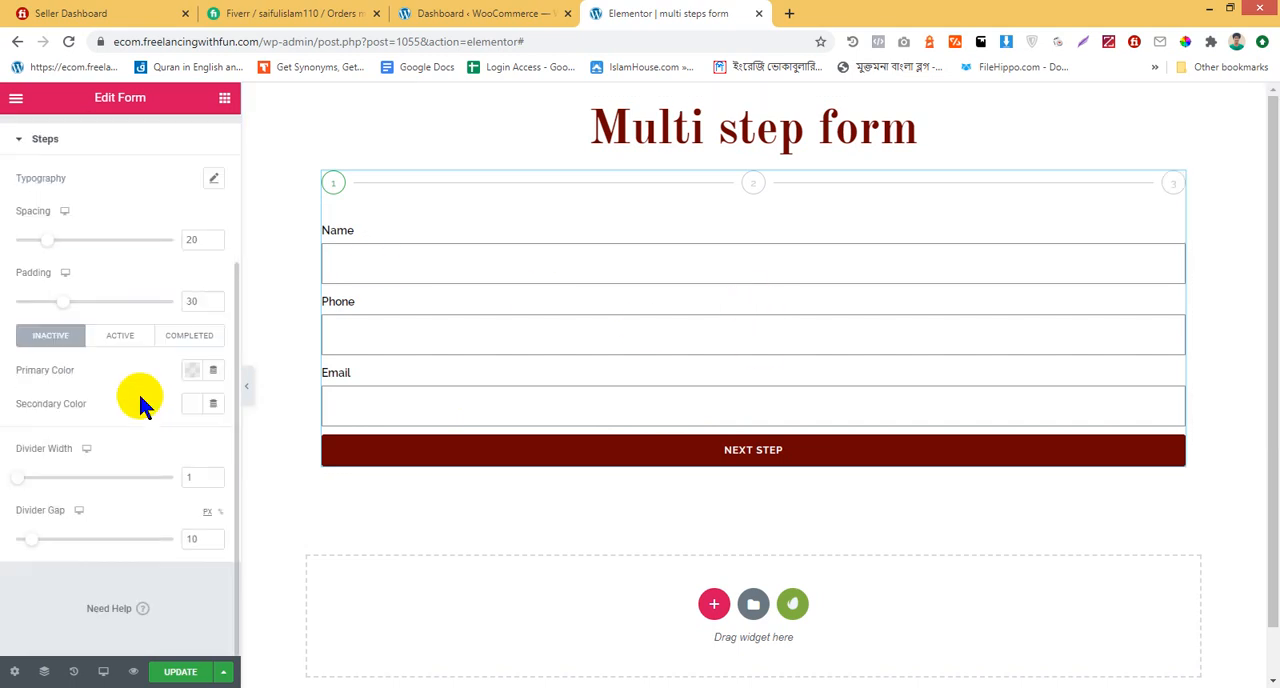
{"action": "scroll", "coordinate": [139, 395], "scroll_direction": "up", "scroll_amount": 2}
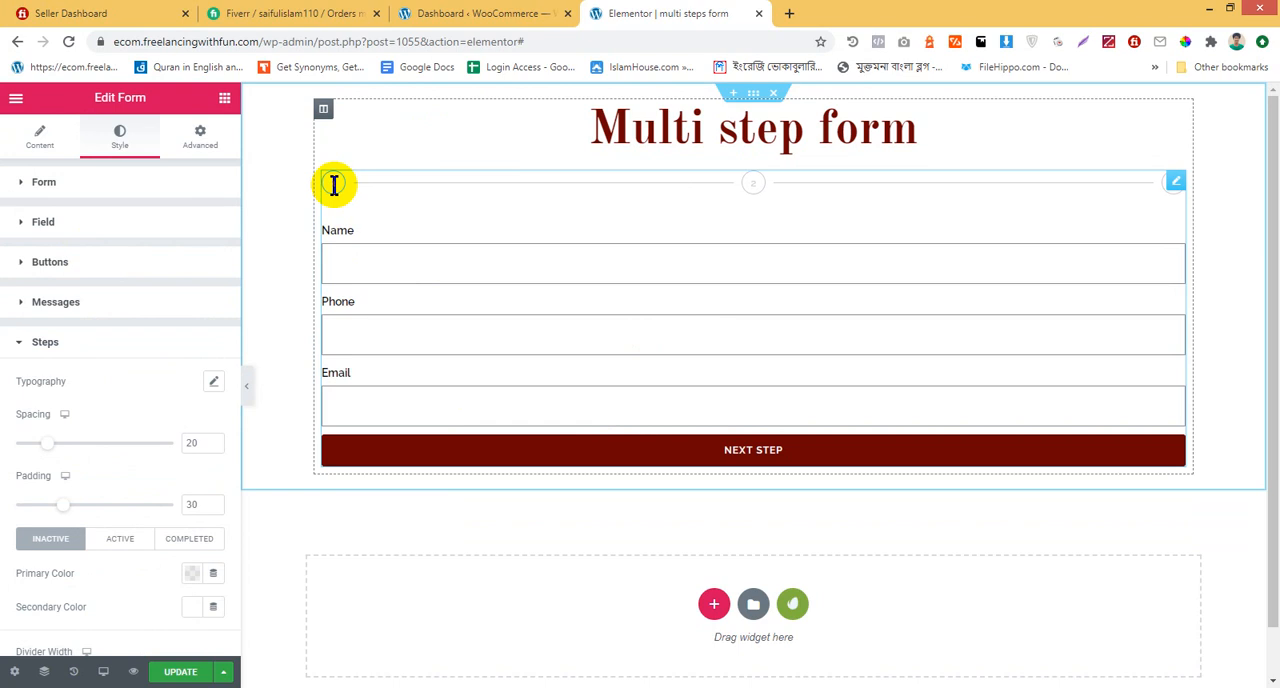
Try the None and Text step indicator types in the form's Steps Settings
{"action": "left_click", "coordinate": [28, 148]}
{"action": "scroll", "coordinate": [40, 443], "scroll_direction": "down", "scroll_amount": 5}
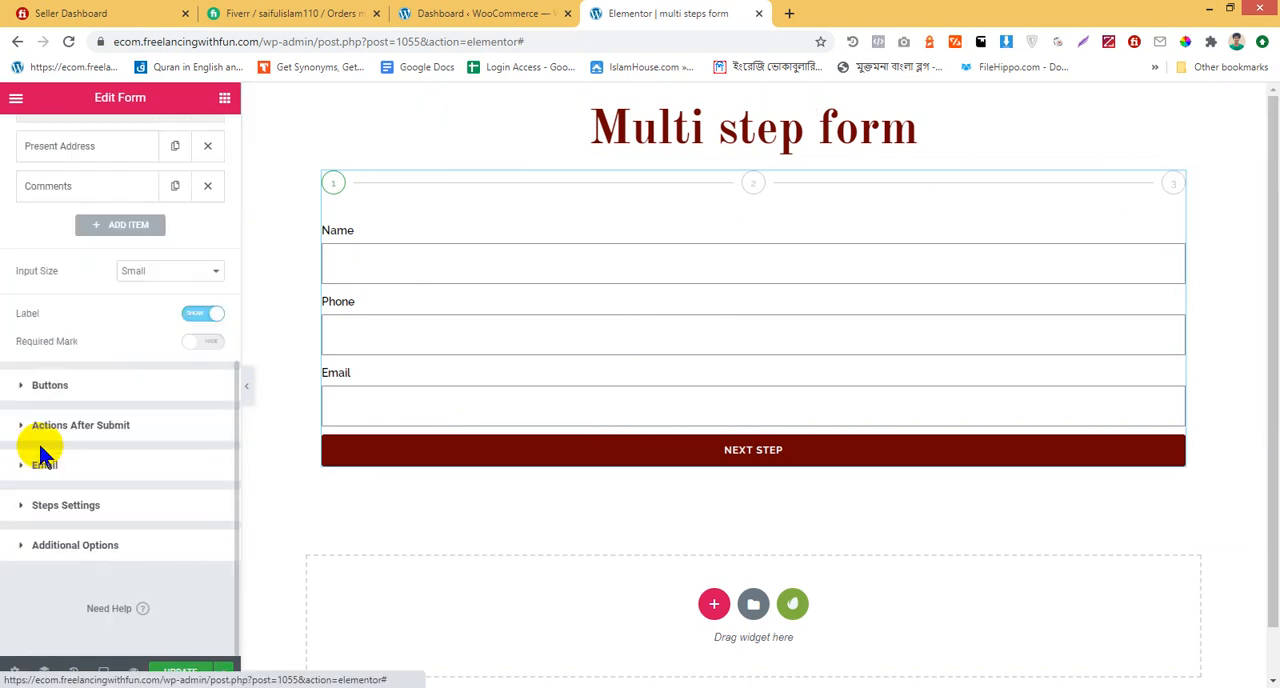
{"action": "left_click", "coordinate": [92, 512]}
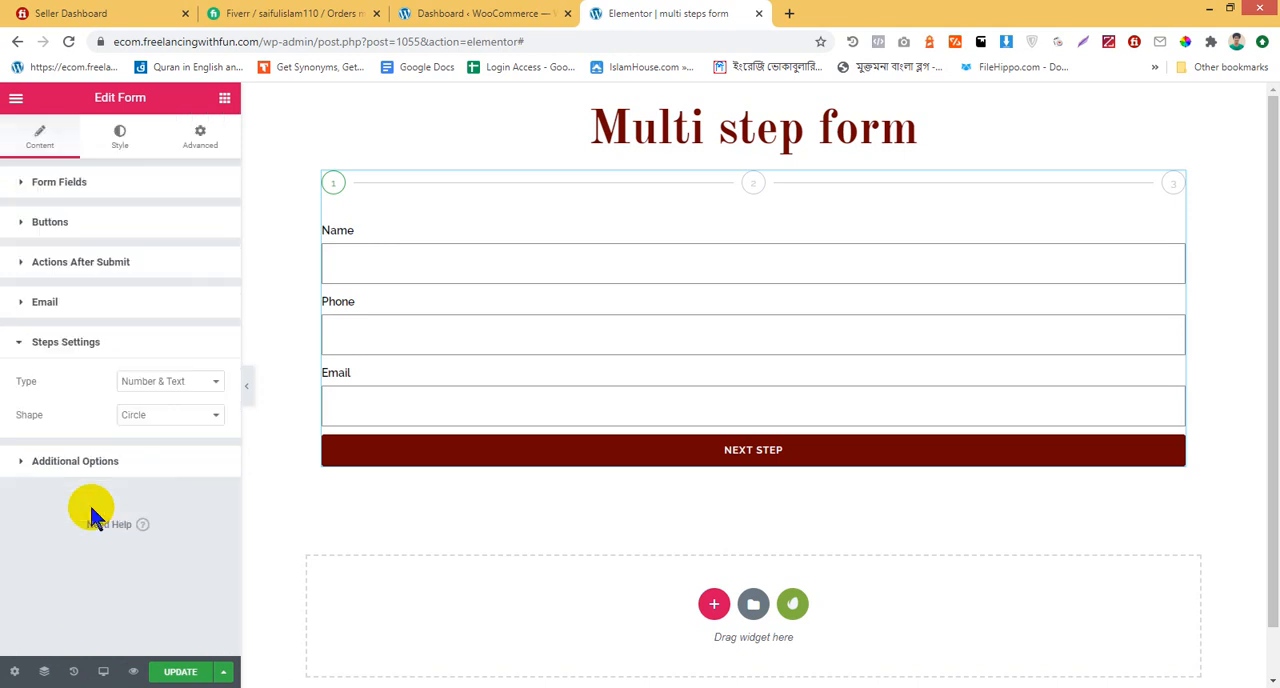
{"action": "left_click", "coordinate": [172, 390]}
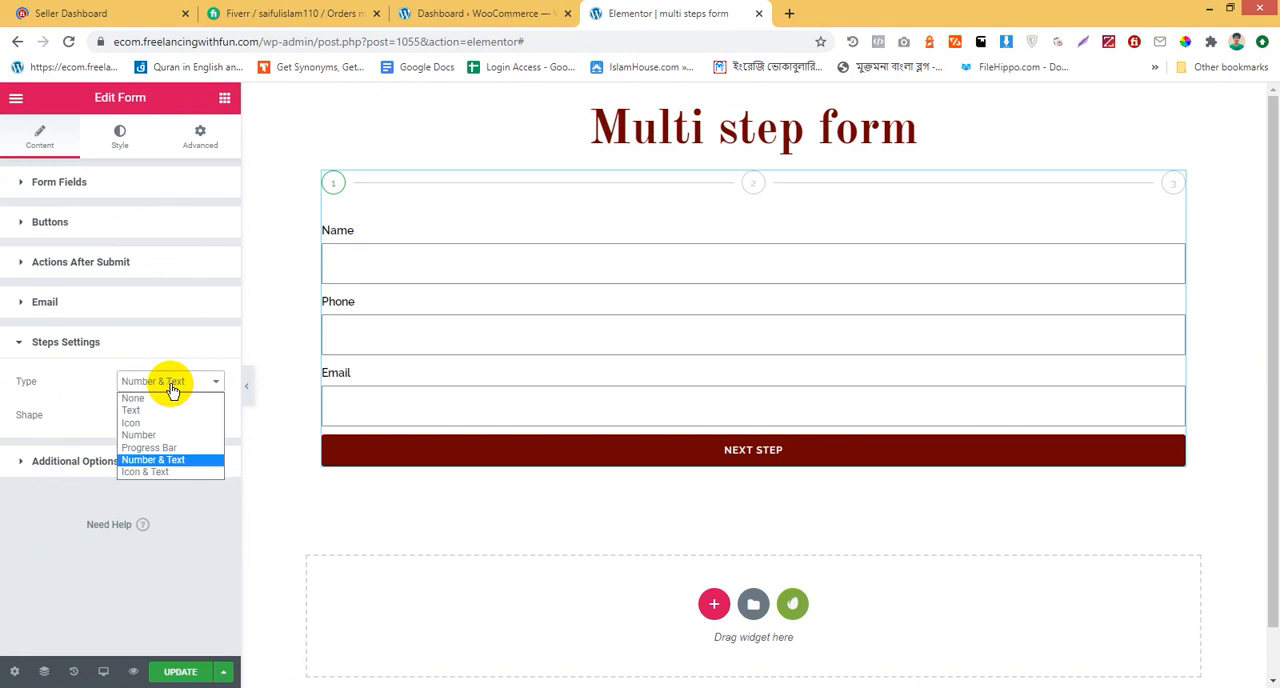
{"action": "left_click", "coordinate": [168, 397]}
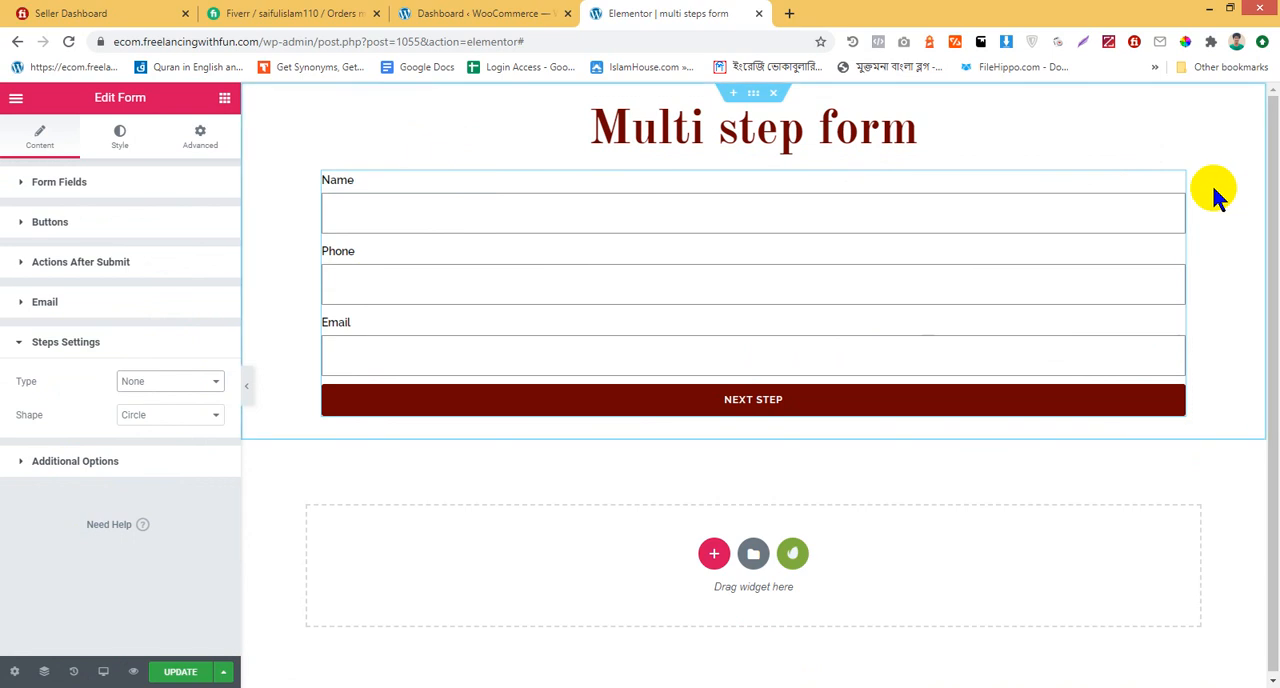
{"action": "left_click", "coordinate": [171, 381]}
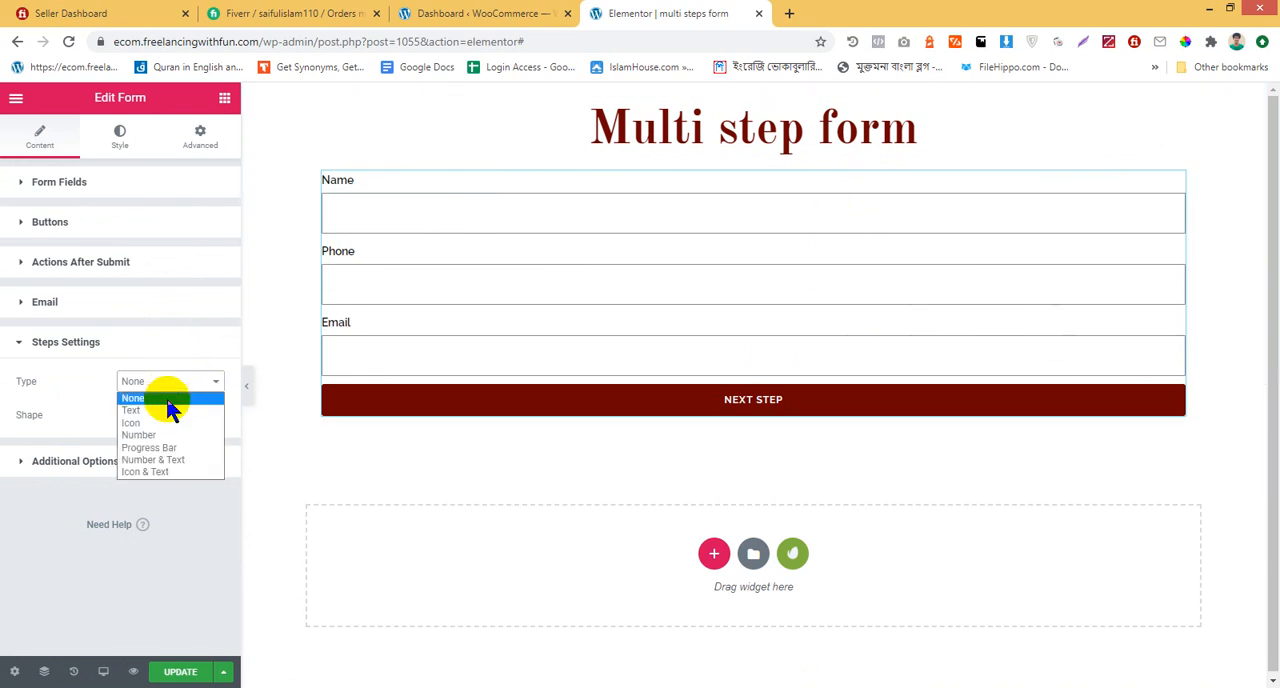
{"action": "left_click", "coordinate": [172, 412]}
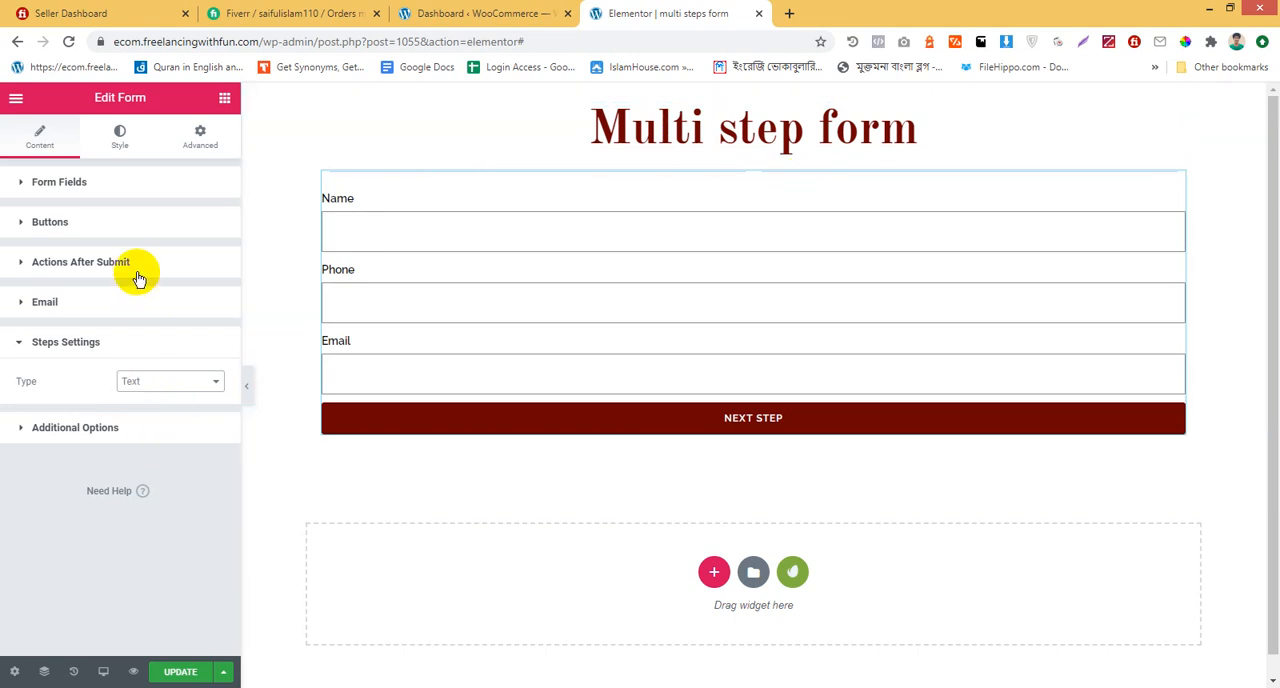
Try the Icon, Number and Progress Bar types for the form's step indicator
{"action": "left_click", "coordinate": [160, 386]}
{"action": "left_click", "coordinate": [181, 424]}
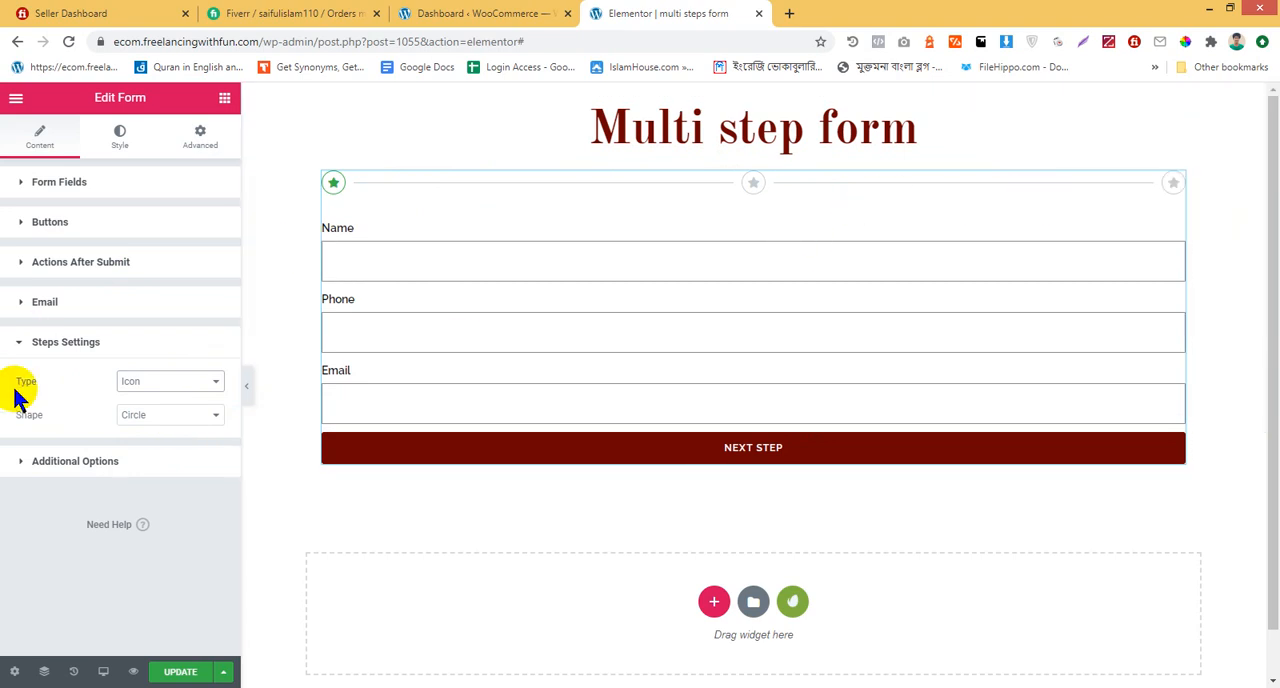
{"action": "left_click", "coordinate": [157, 381]}
{"action": "left_click", "coordinate": [172, 436]}
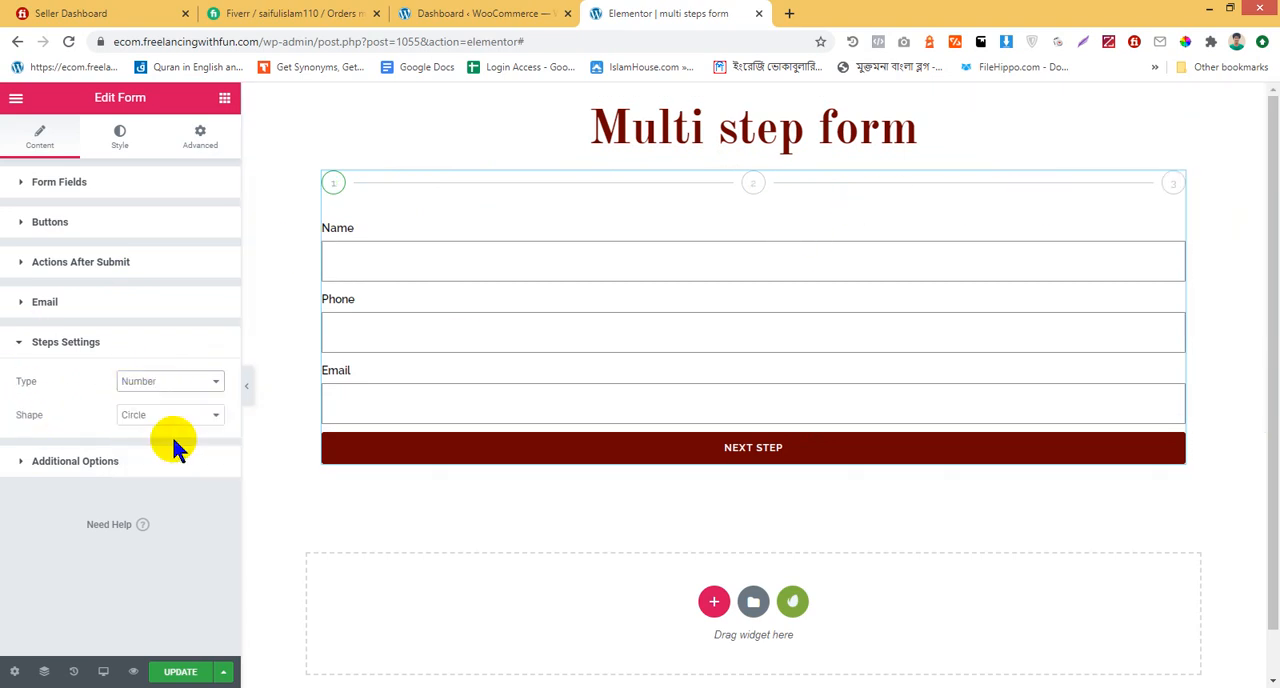
{"action": "left_click", "coordinate": [166, 381]}
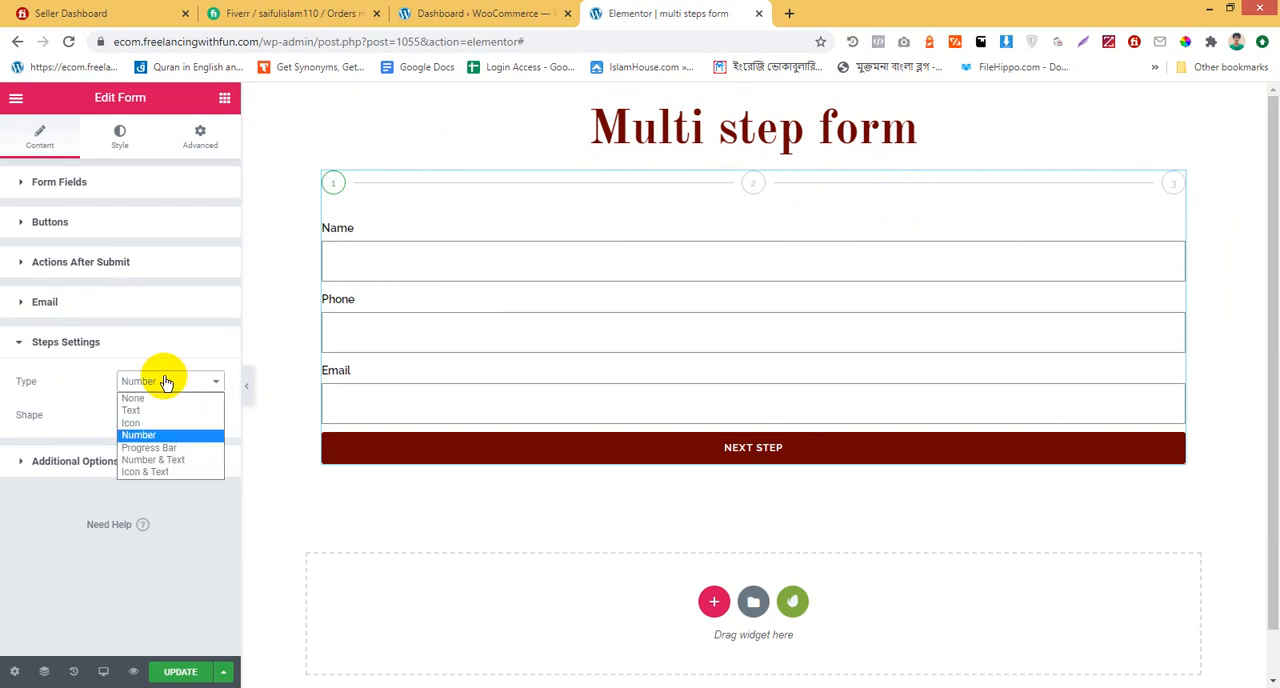
{"action": "left_click", "coordinate": [196, 446]}
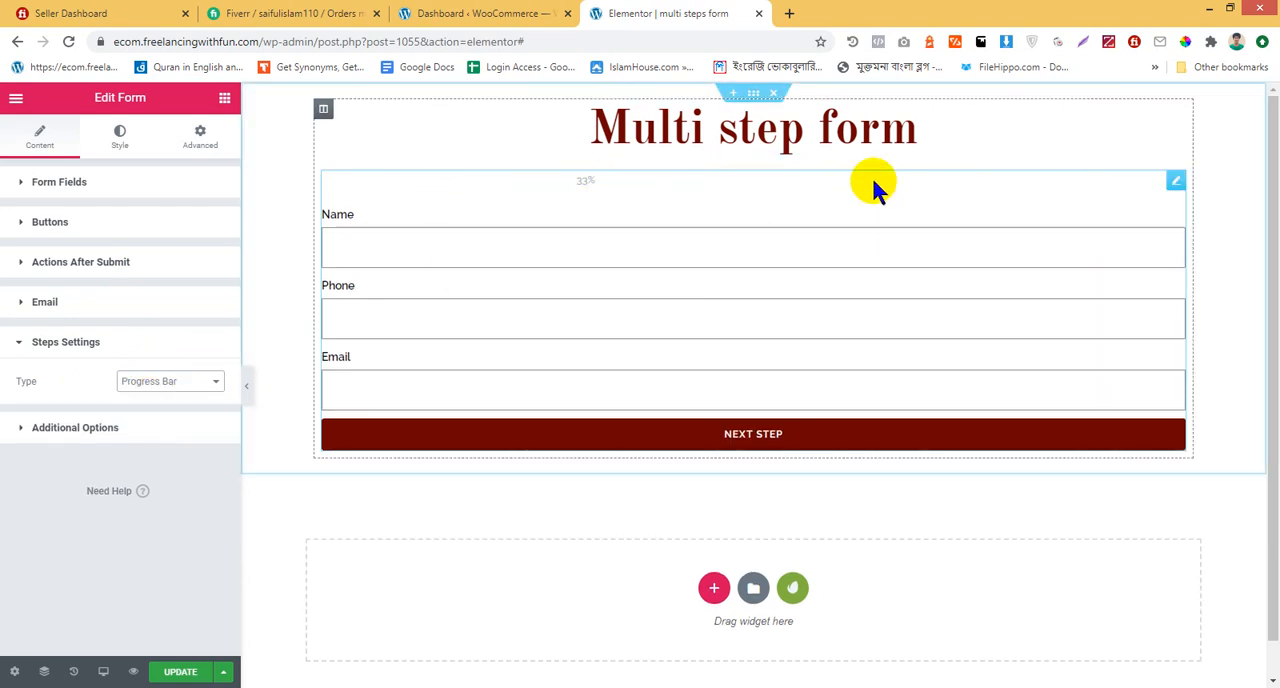
Try the Number & Text and Icon & Text types for the form's step indicator
{"action": "left_click", "coordinate": [152, 380]}
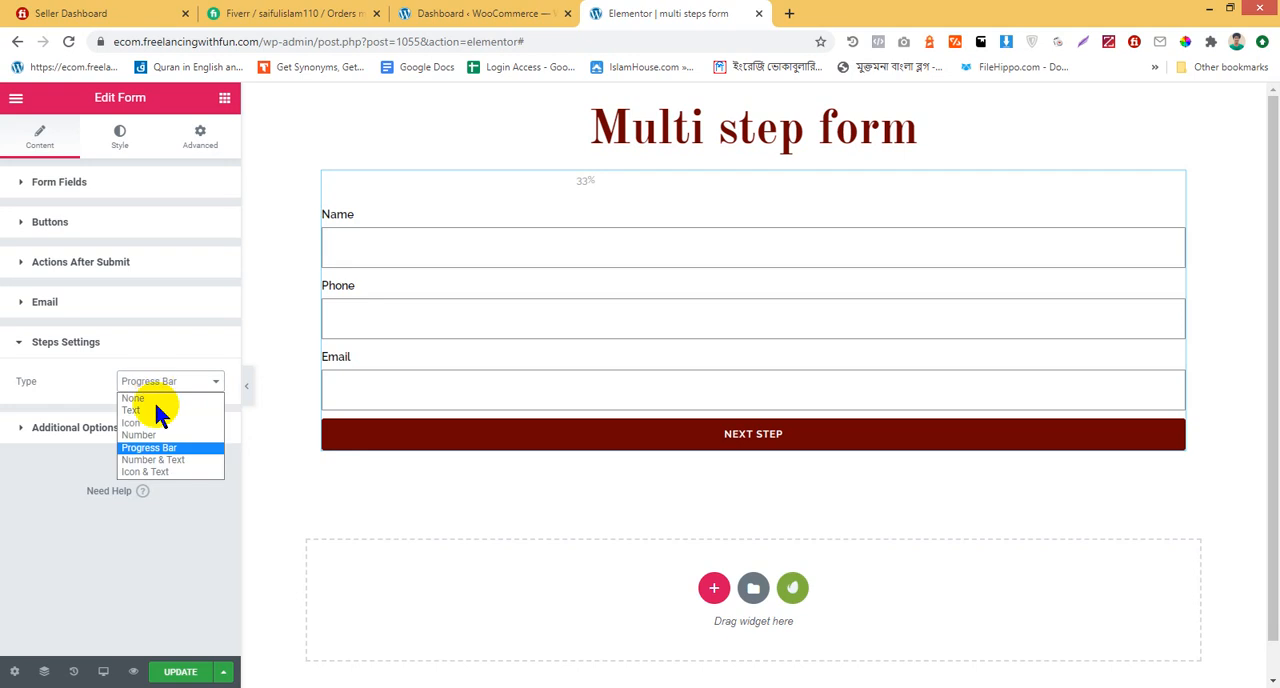
{"action": "left_click", "coordinate": [160, 459]}
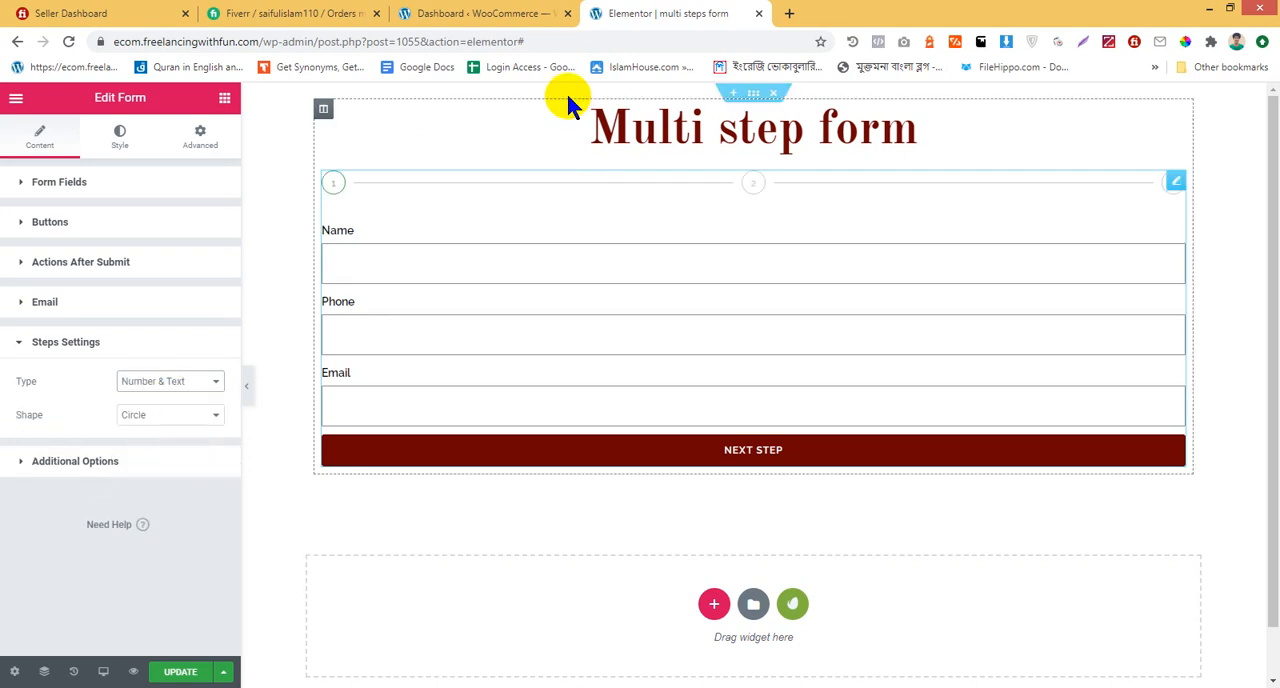
{"action": "left_click", "coordinate": [152, 385]}
{"action": "left_click", "coordinate": [182, 472]}
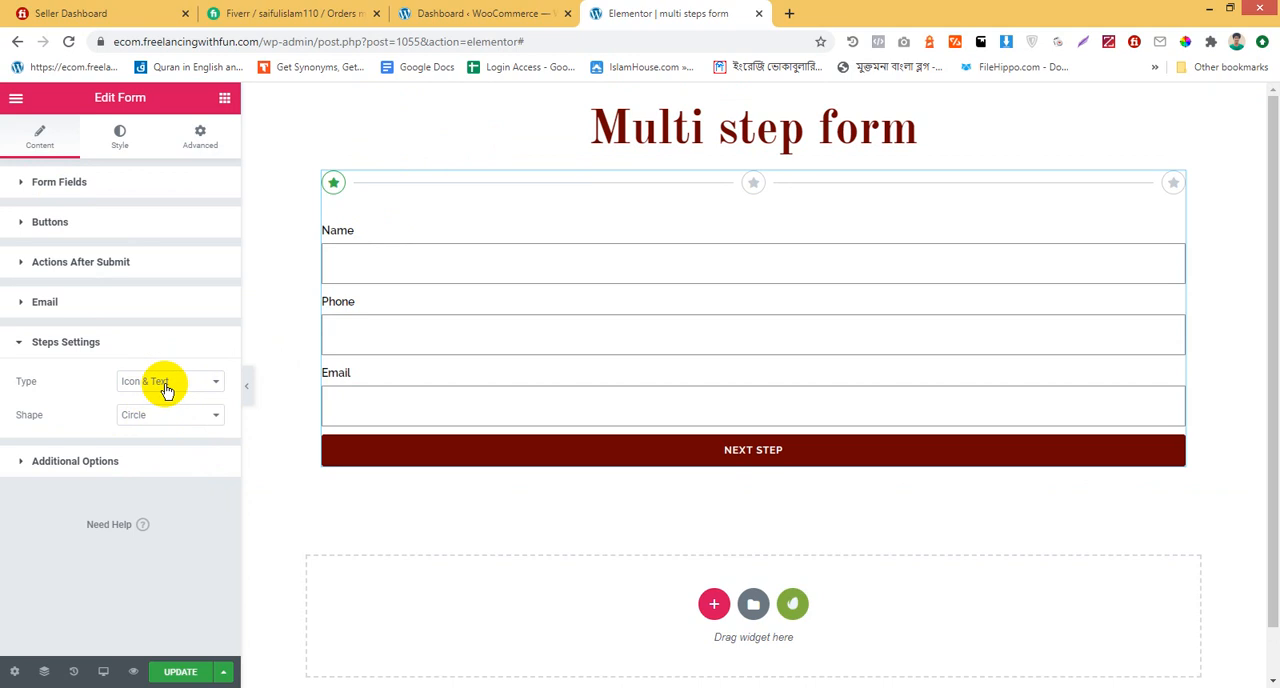
Label the first Step item in the form fields "step 01"
{"action": "left_click", "coordinate": [149, 344]}
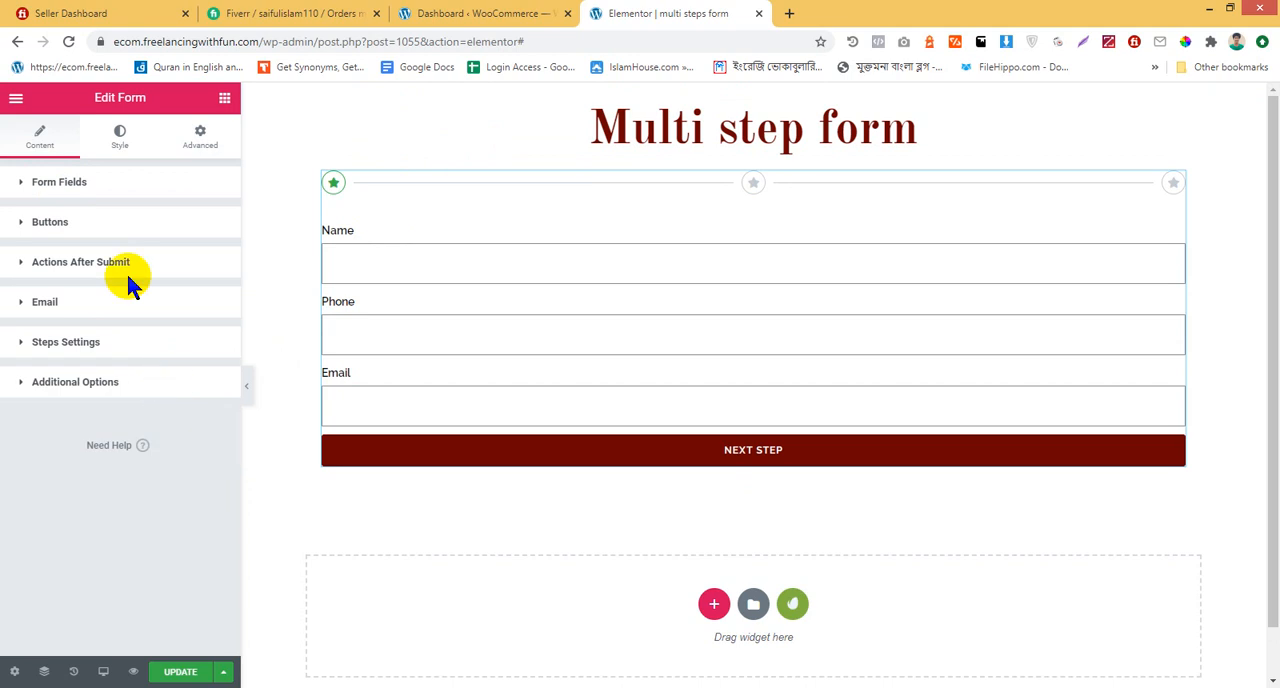
{"action": "left_click", "coordinate": [86, 190]}
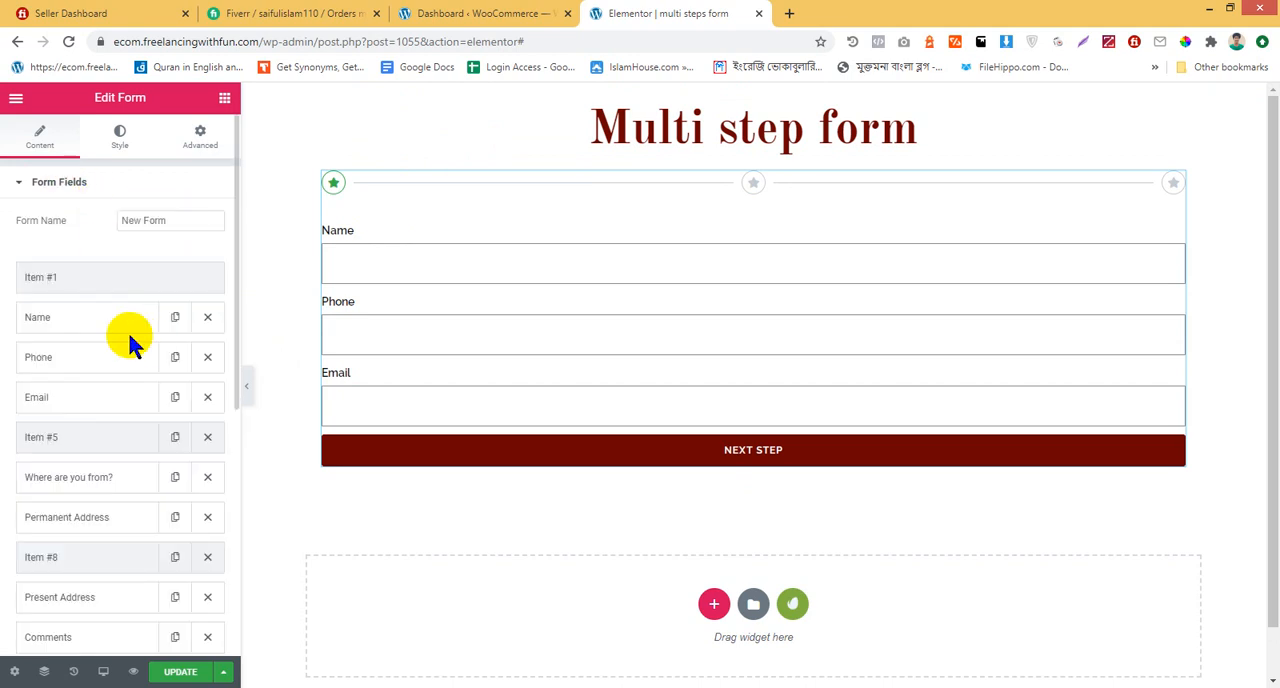
{"action": "left_click", "coordinate": [108, 283]}
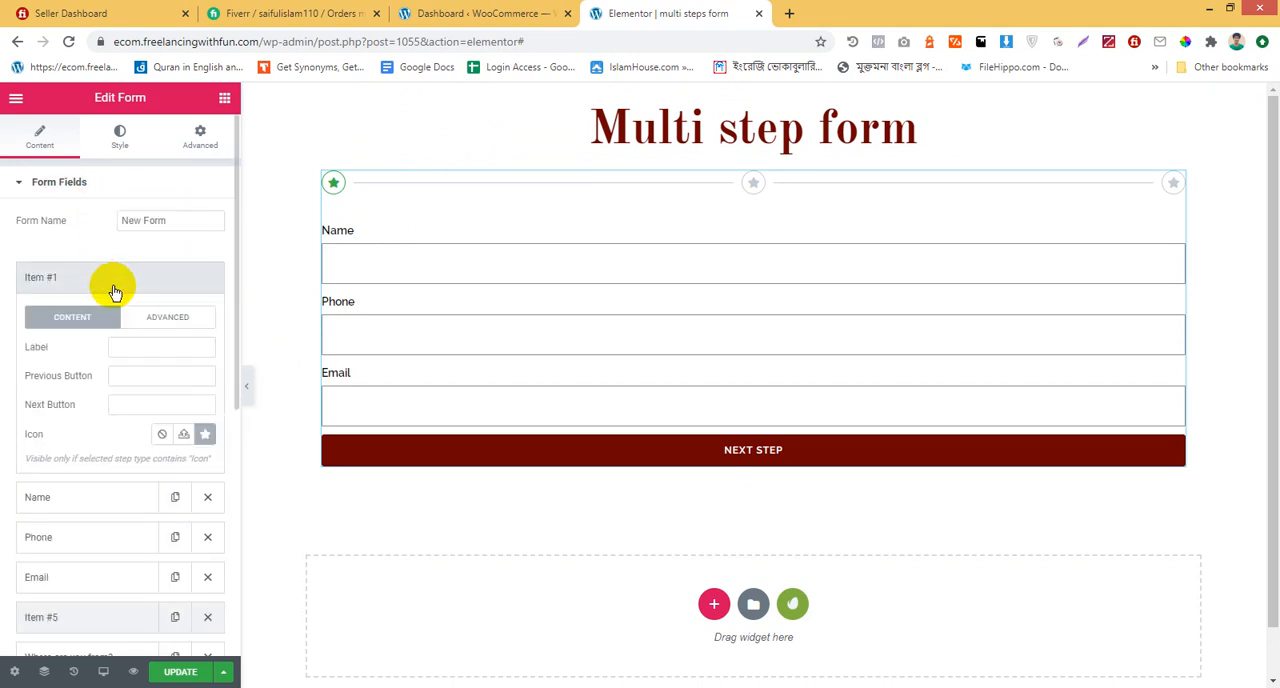
{"action": "left_click", "coordinate": [146, 346]}
{"action": "type", "text": "s"}
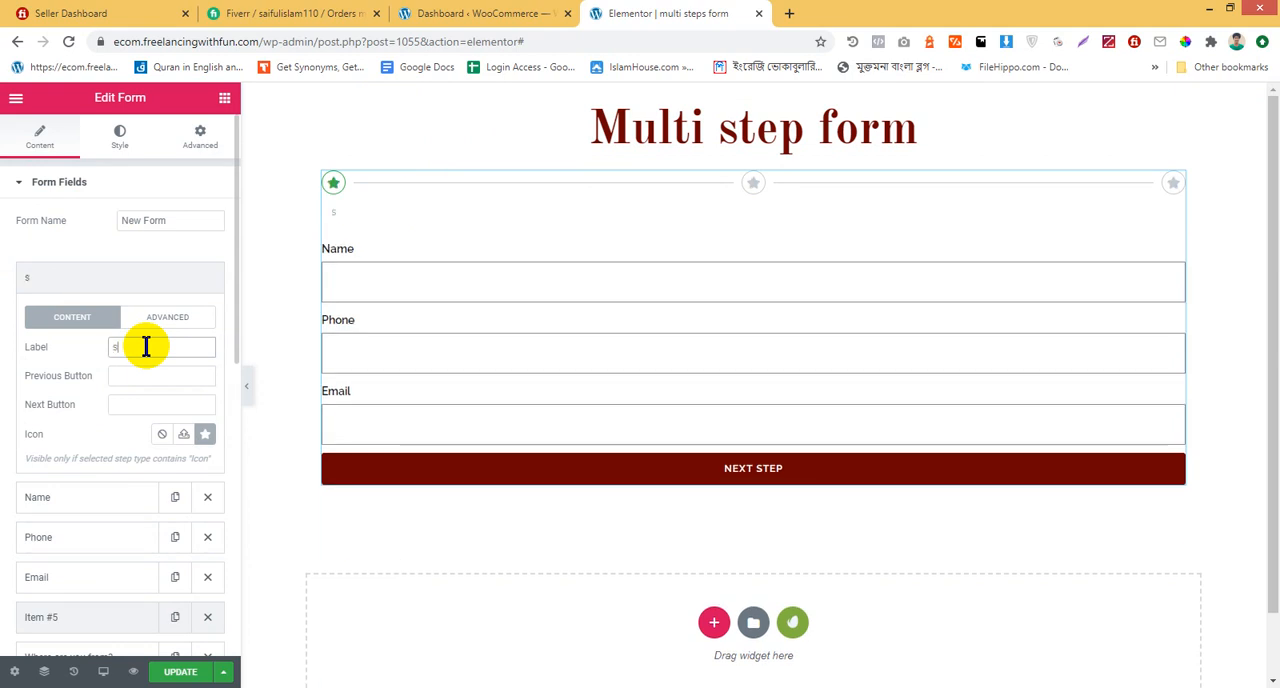
{"action": "type", "text": "tep 01"}
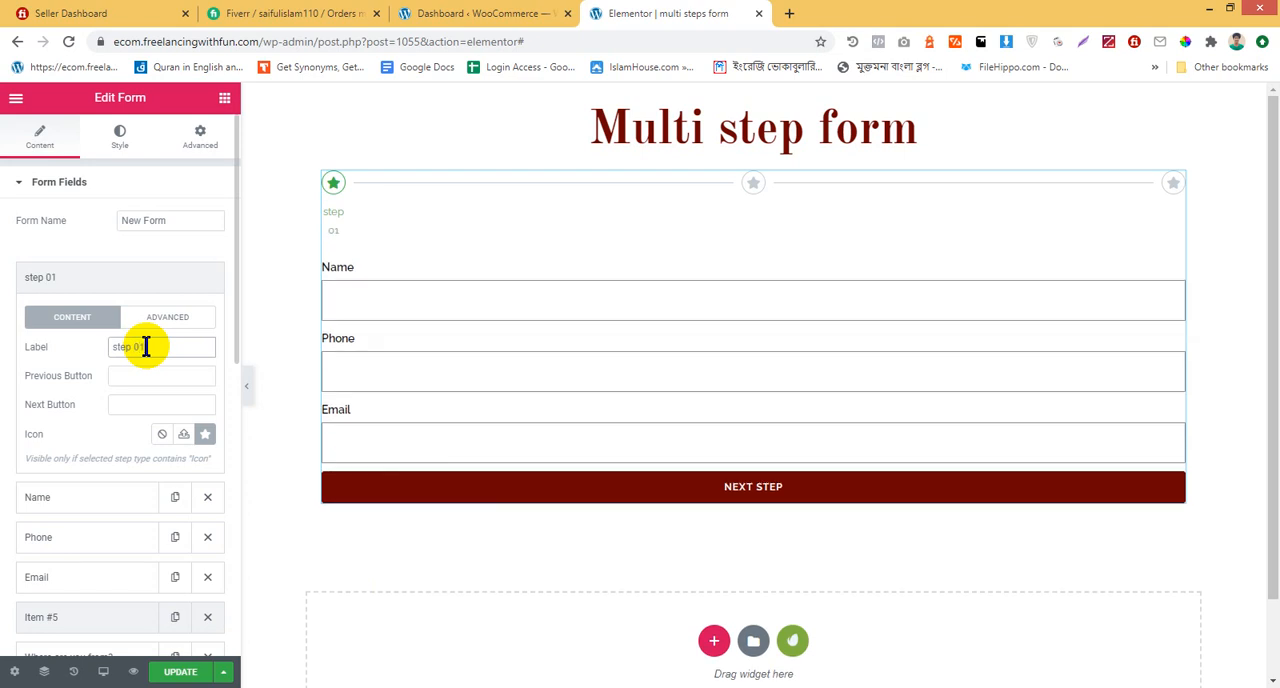
Label the second Step item, placed after the Email field, "step 02"
{"action": "left_click", "coordinate": [94, 281]}
{"action": "left_click", "coordinate": [108, 448]}
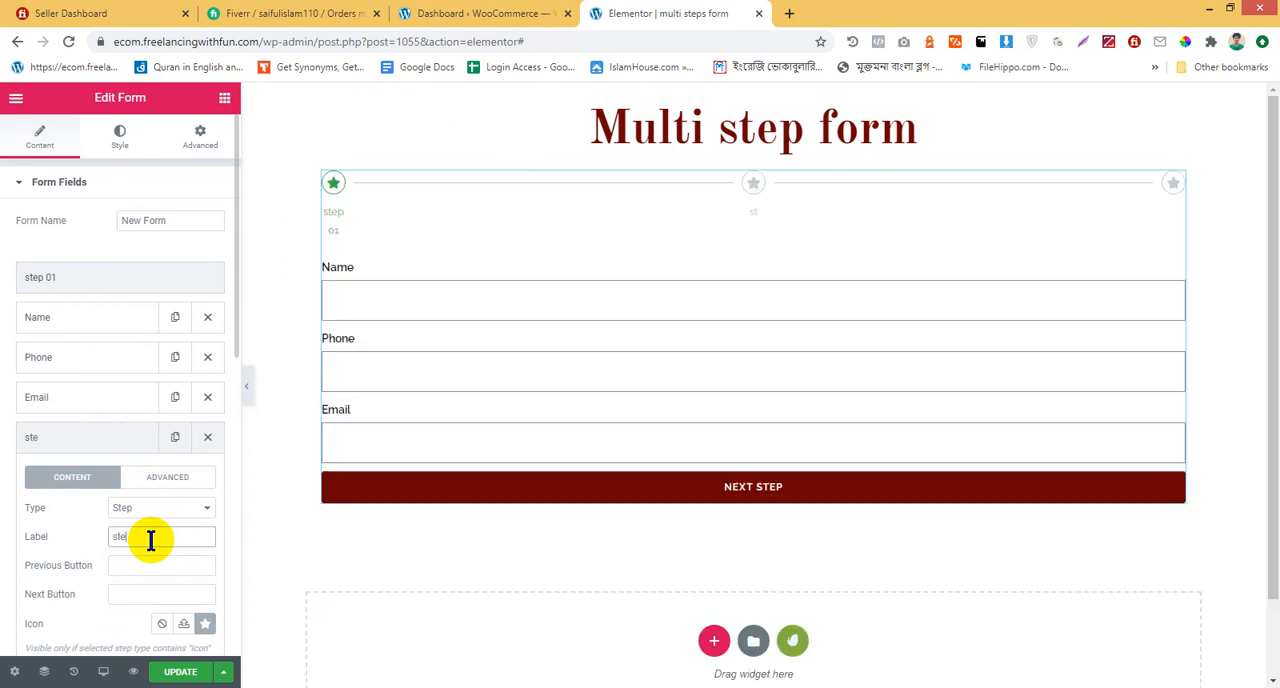
{"action": "left_click", "coordinate": [150, 540]}
{"action": "type", "text": "step 02"}
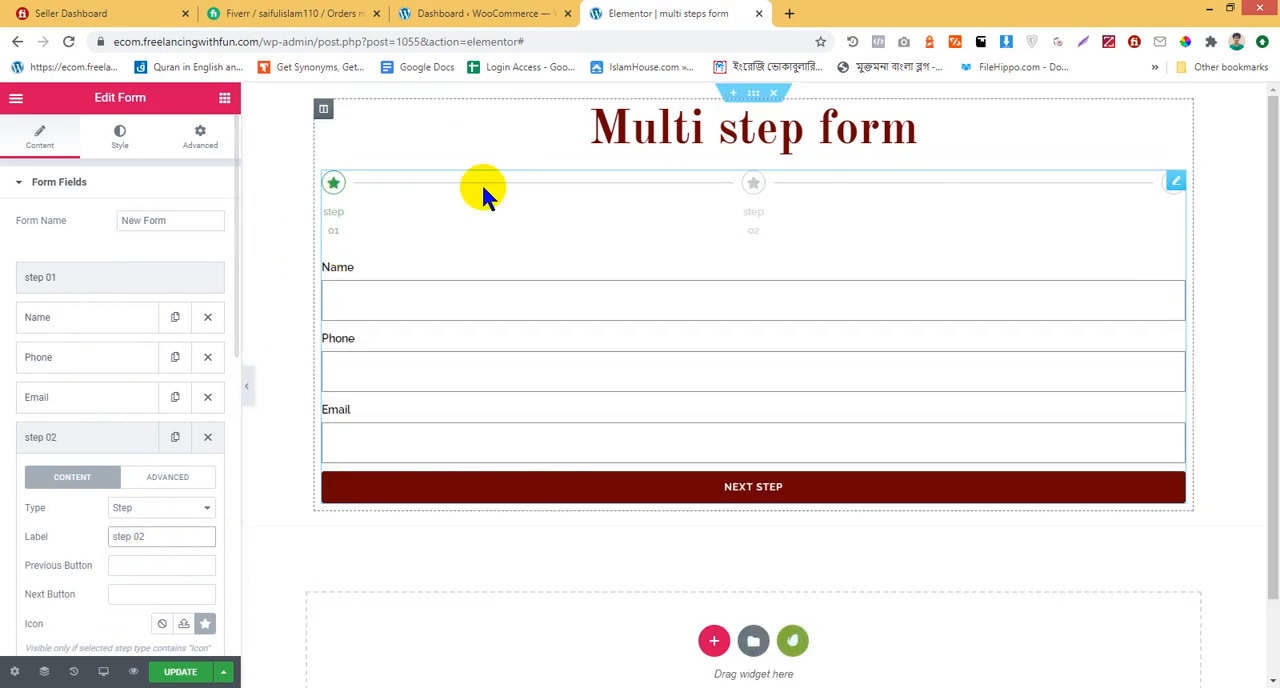
Label the third Step item, placed before the Present Address field, "step 03"
{"action": "left_click", "coordinate": [83, 274]}
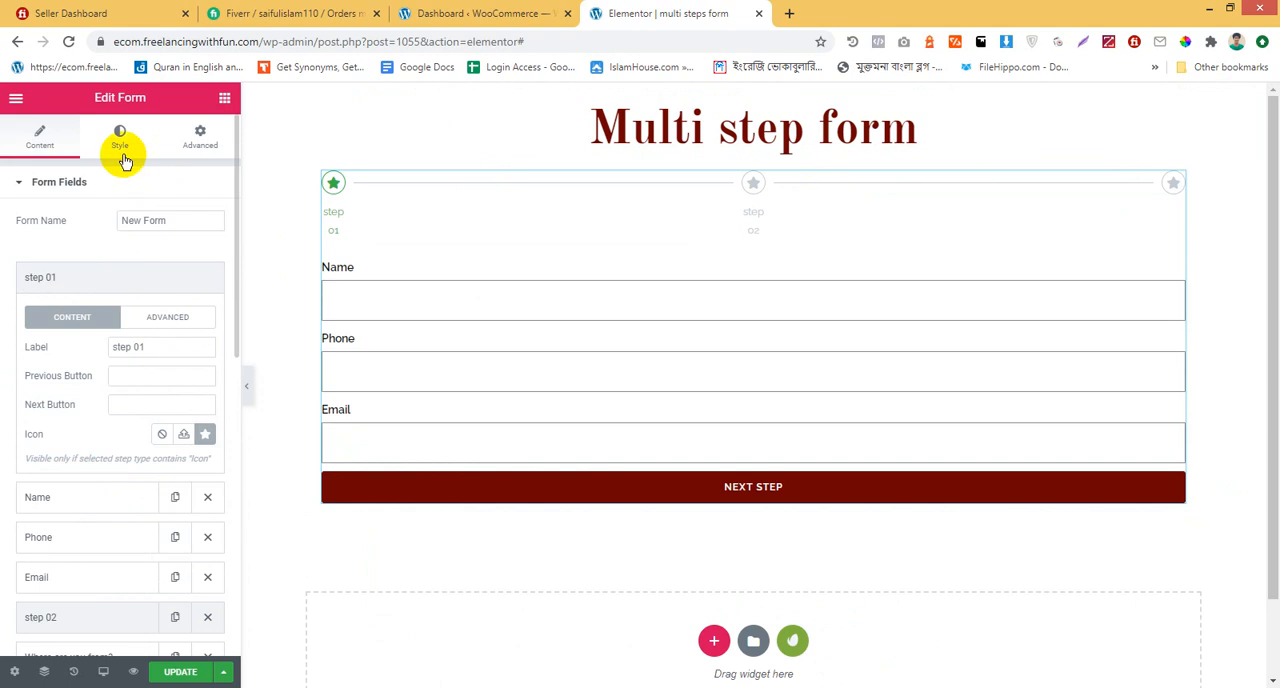
{"action": "scroll", "coordinate": [131, 414], "scroll_direction": "down", "scroll_amount": 2}
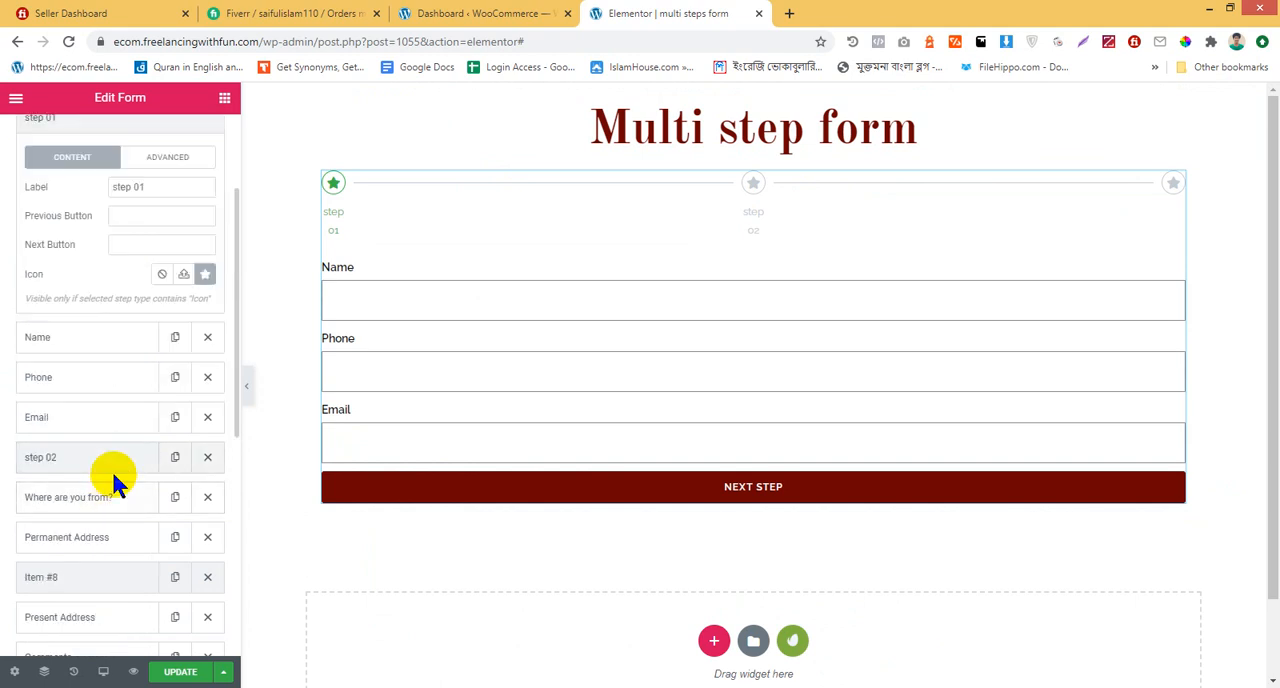
{"action": "scroll", "coordinate": [114, 557], "scroll_direction": "down", "scroll_amount": 3}
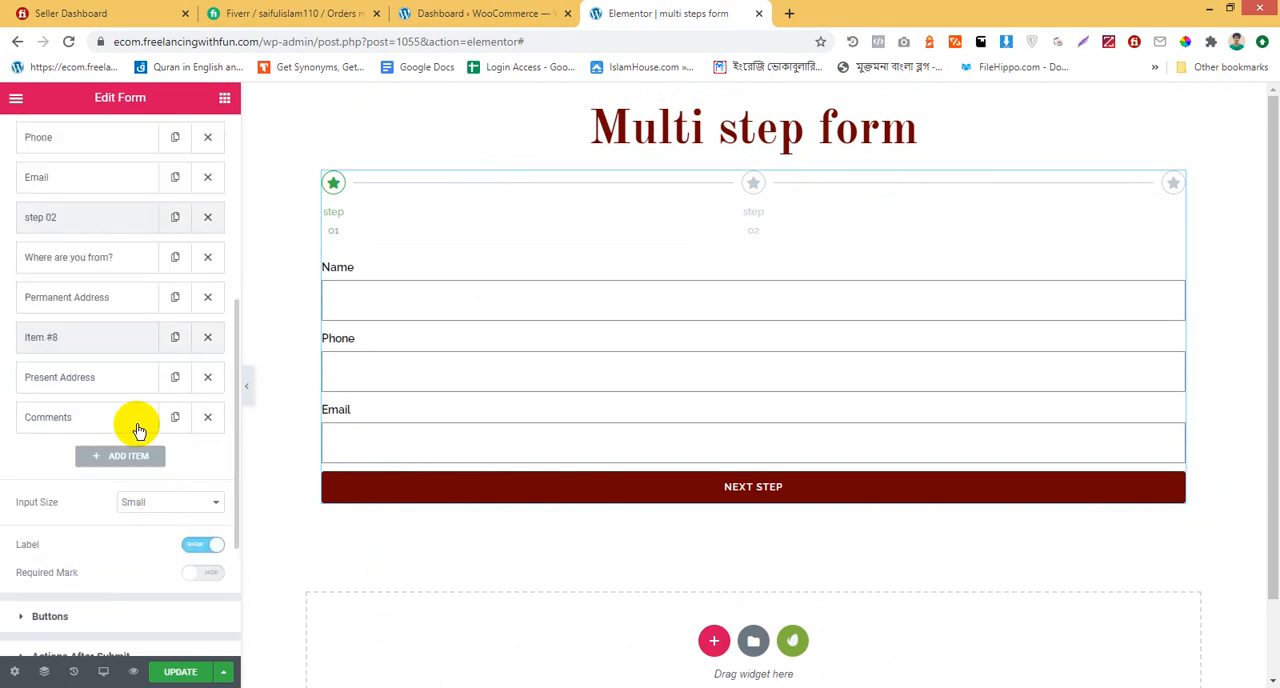
{"action": "left_click", "coordinate": [120, 340]}
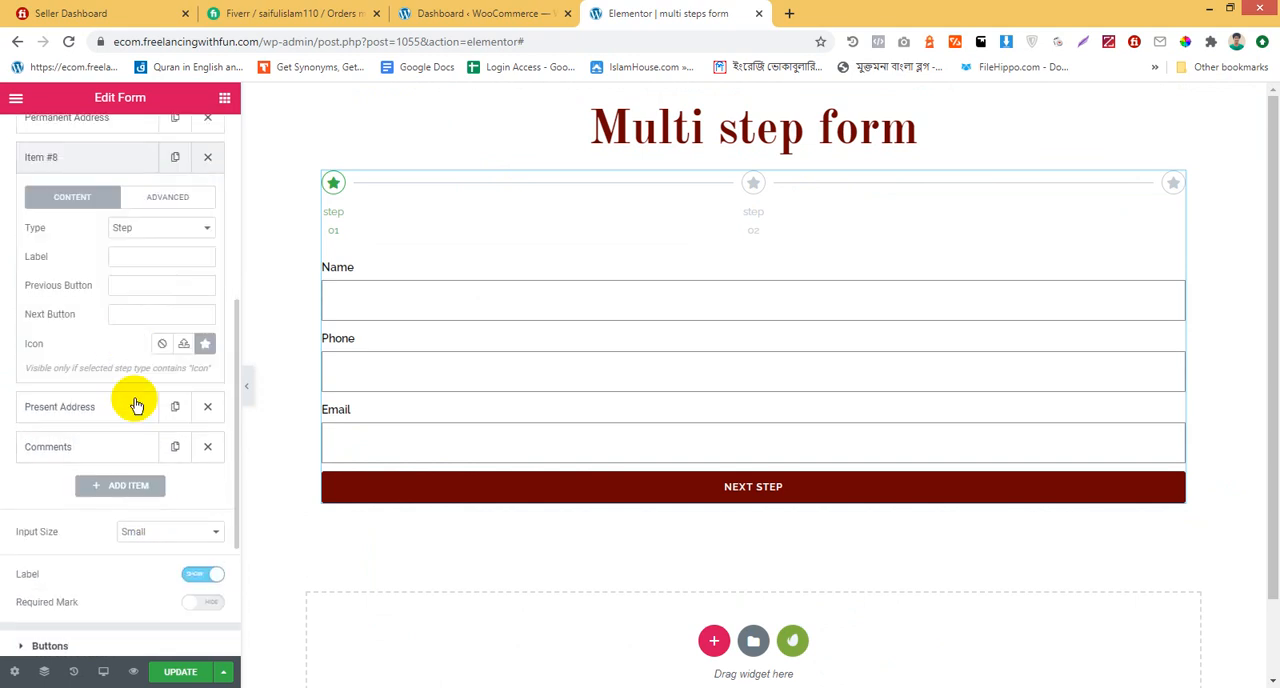
{"action": "left_click", "coordinate": [140, 256]}
{"action": "type", "text": "step 03"}
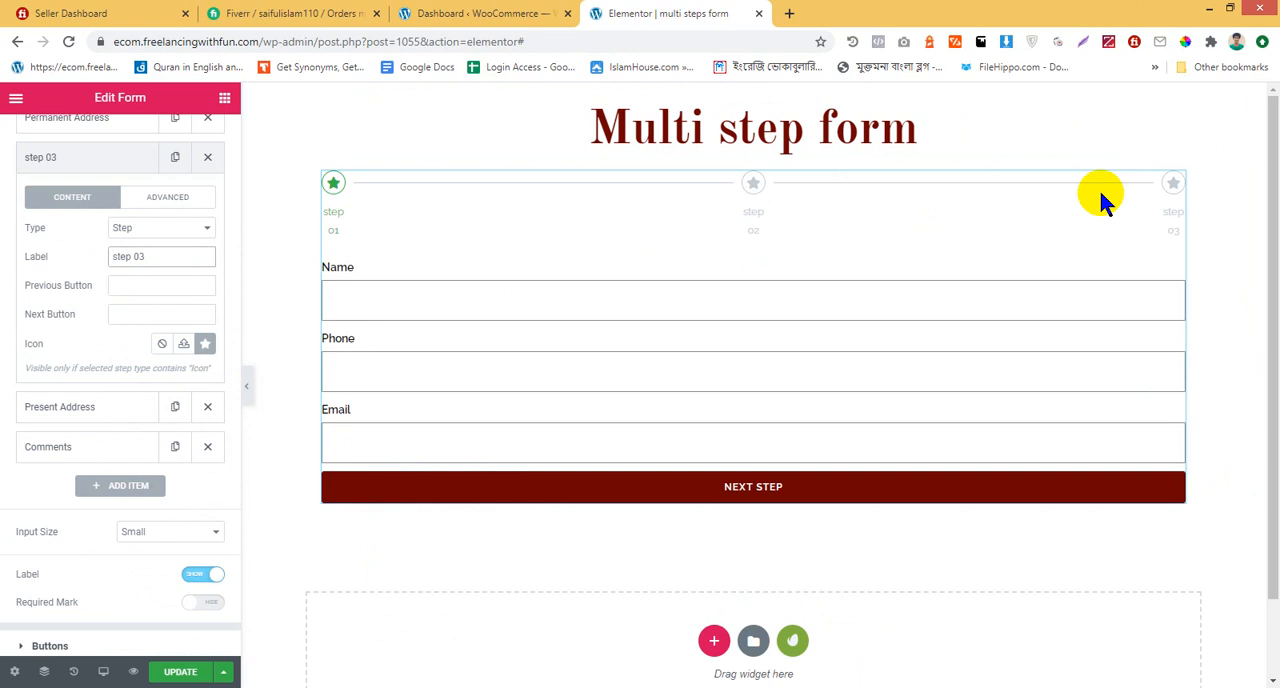
Try the Text indicator type on the labelled steps in the form's Steps Settings
{"action": "scroll", "coordinate": [94, 386], "scroll_direction": "up", "scroll_amount": 5}
{"action": "scroll", "coordinate": [100, 297], "scroll_direction": "down", "scroll_amount": 10}
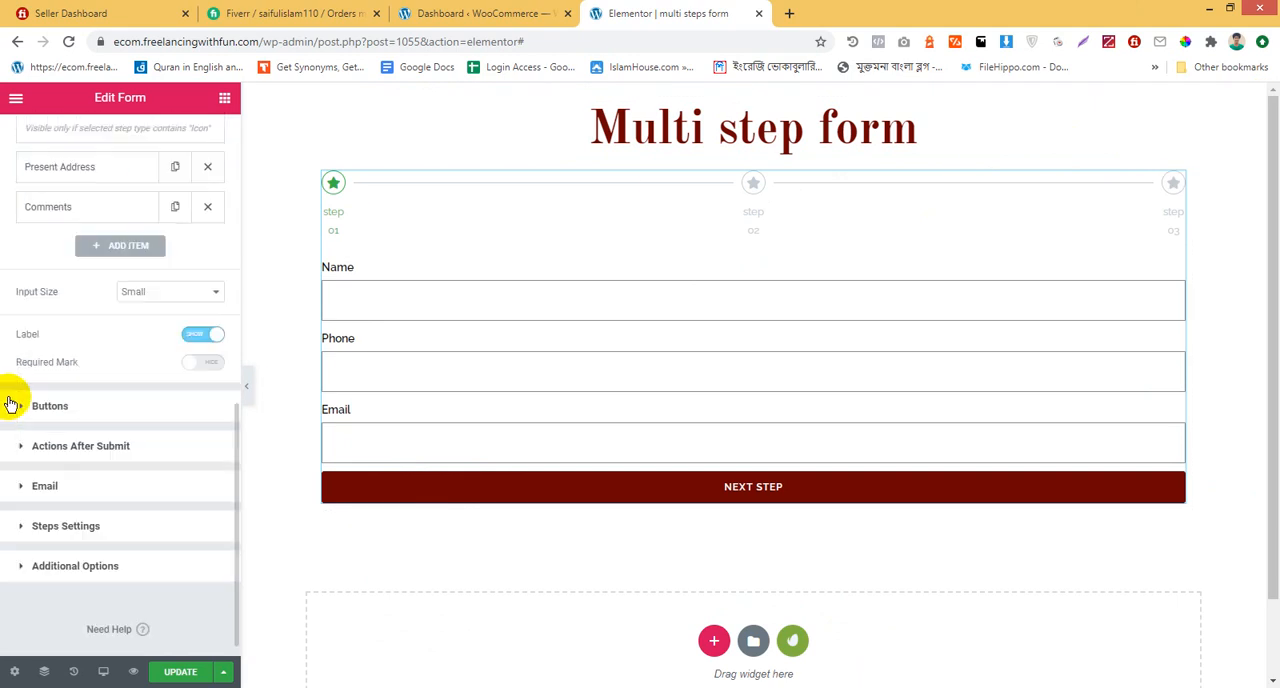
{"action": "left_click", "coordinate": [74, 527]}
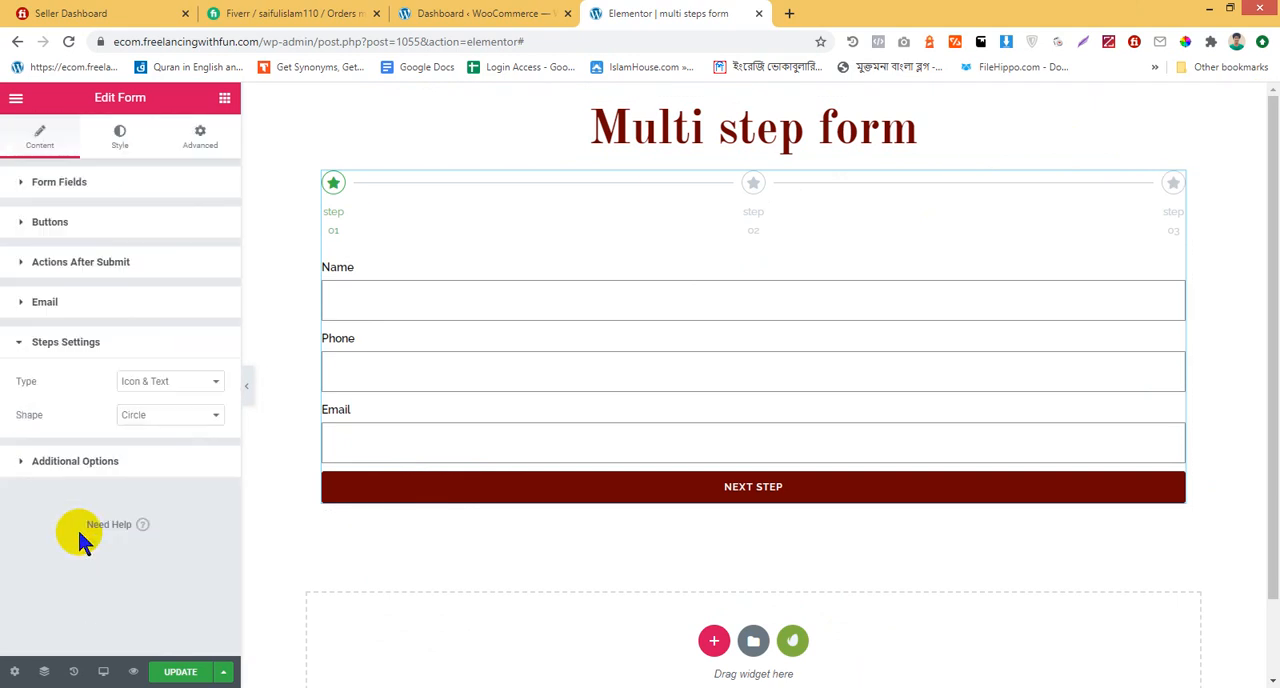
{"action": "left_click", "coordinate": [79, 528]}
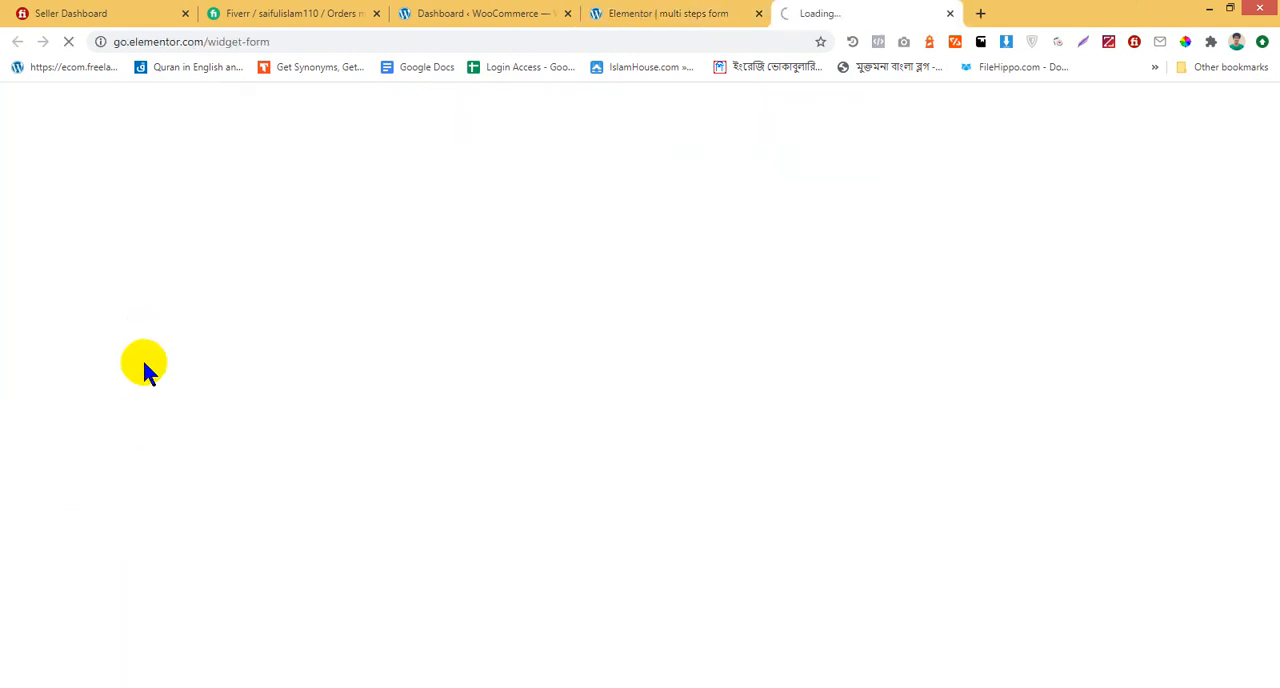
{"action": "left_click", "coordinate": [692, 13]}
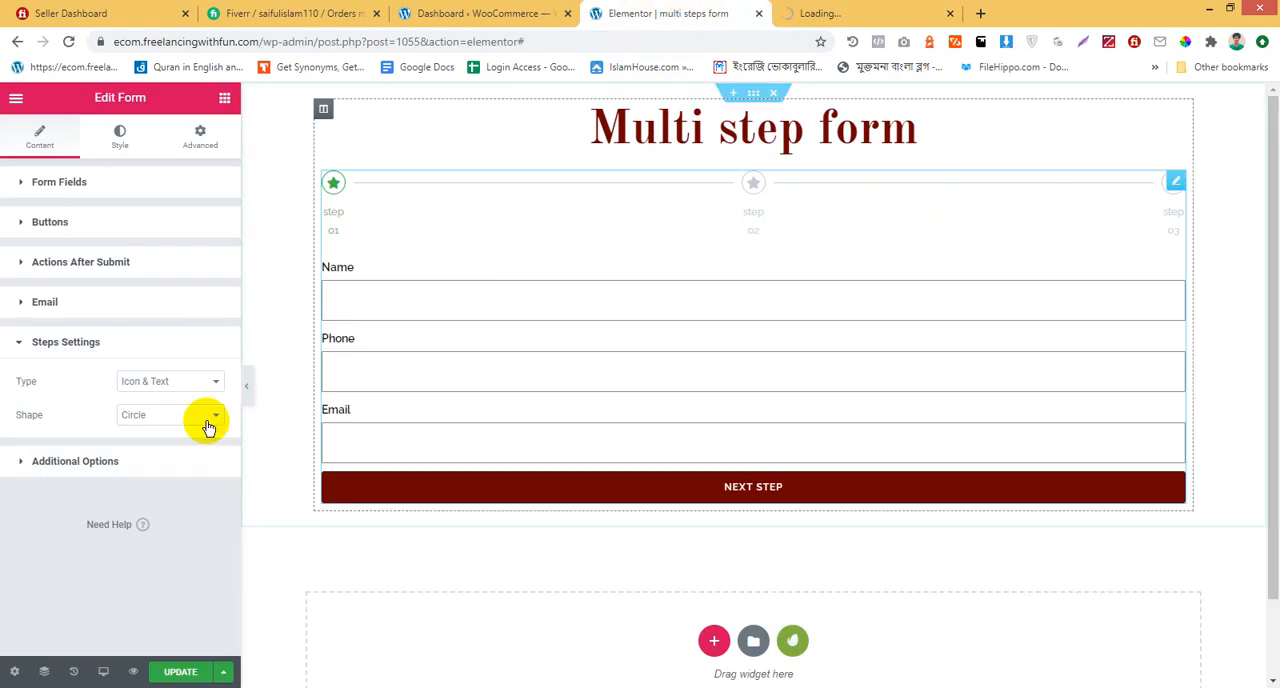
{"action": "left_click", "coordinate": [166, 380]}
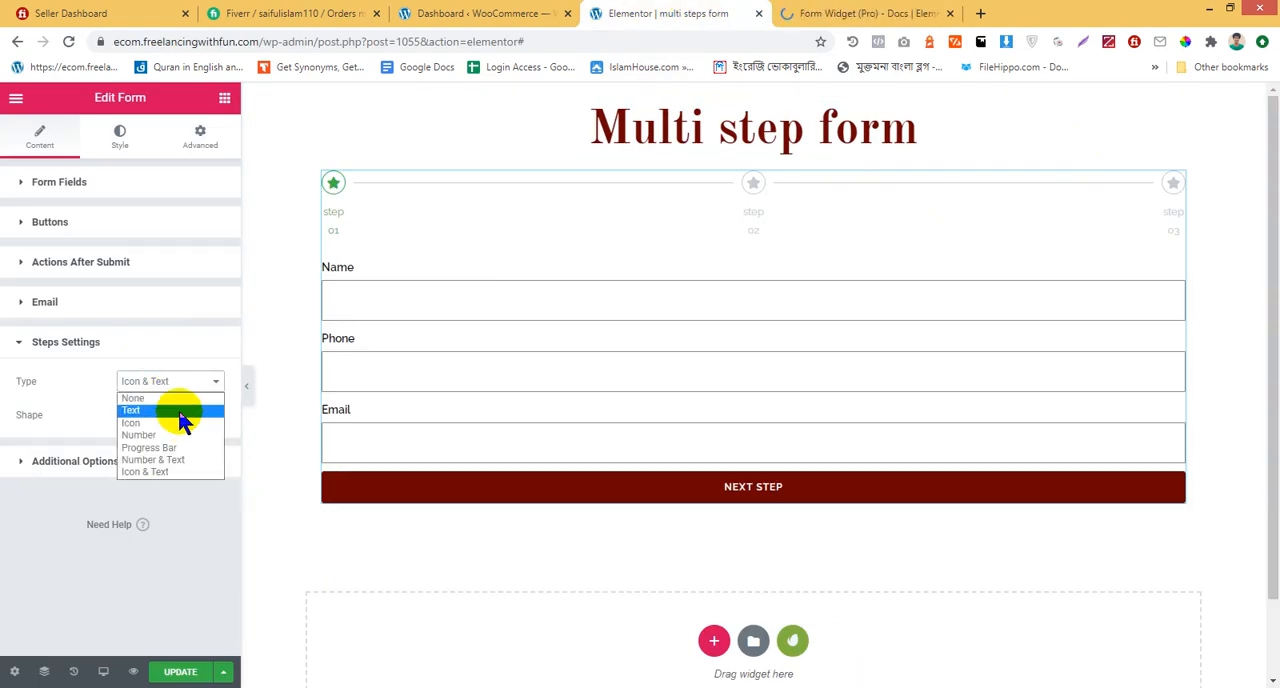
{"action": "left_click", "coordinate": [181, 411]}
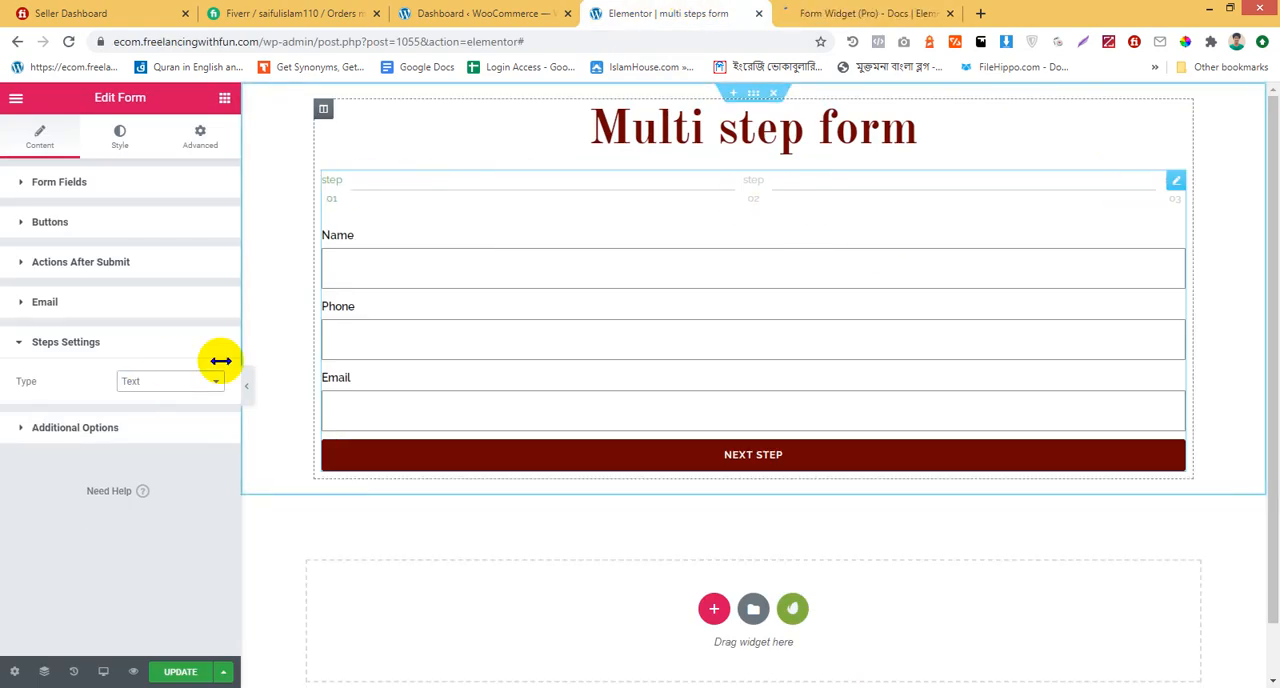
Try the Progress Bar step indicator, and set the form's step indicator type to Number & Text
{"action": "left_click", "coordinate": [178, 381]}
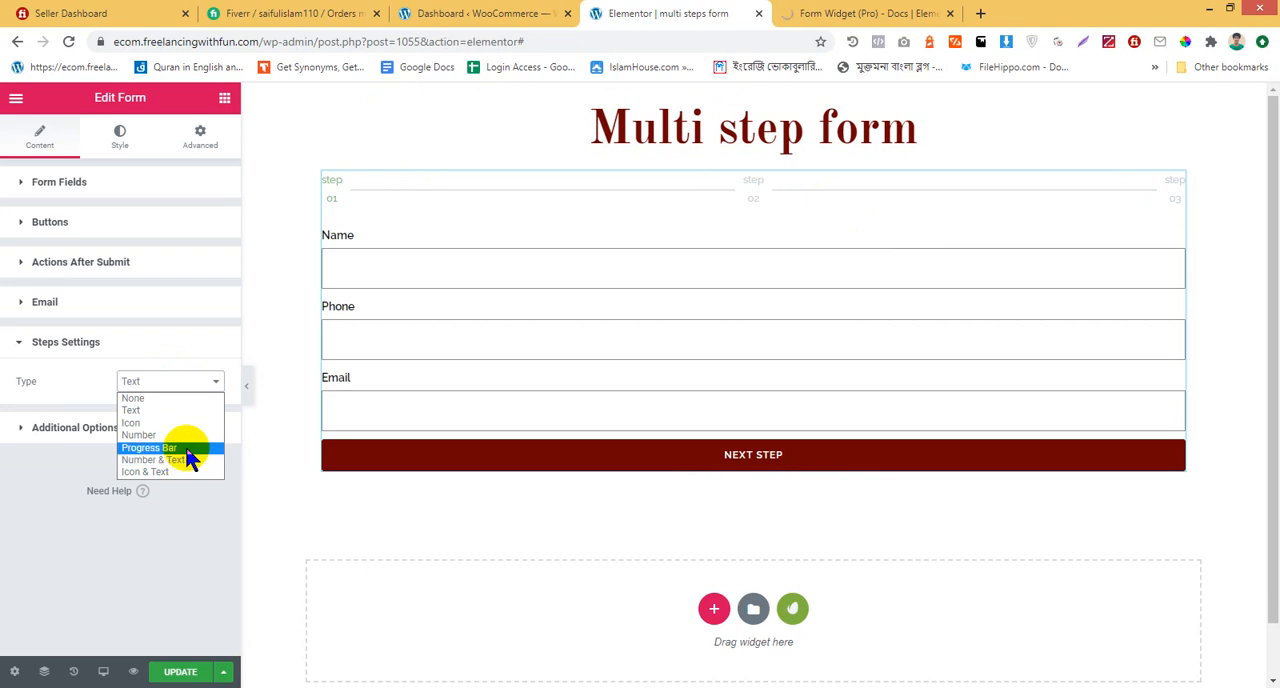
{"action": "left_click", "coordinate": [186, 449]}
{"action": "left_click", "coordinate": [190, 388]}
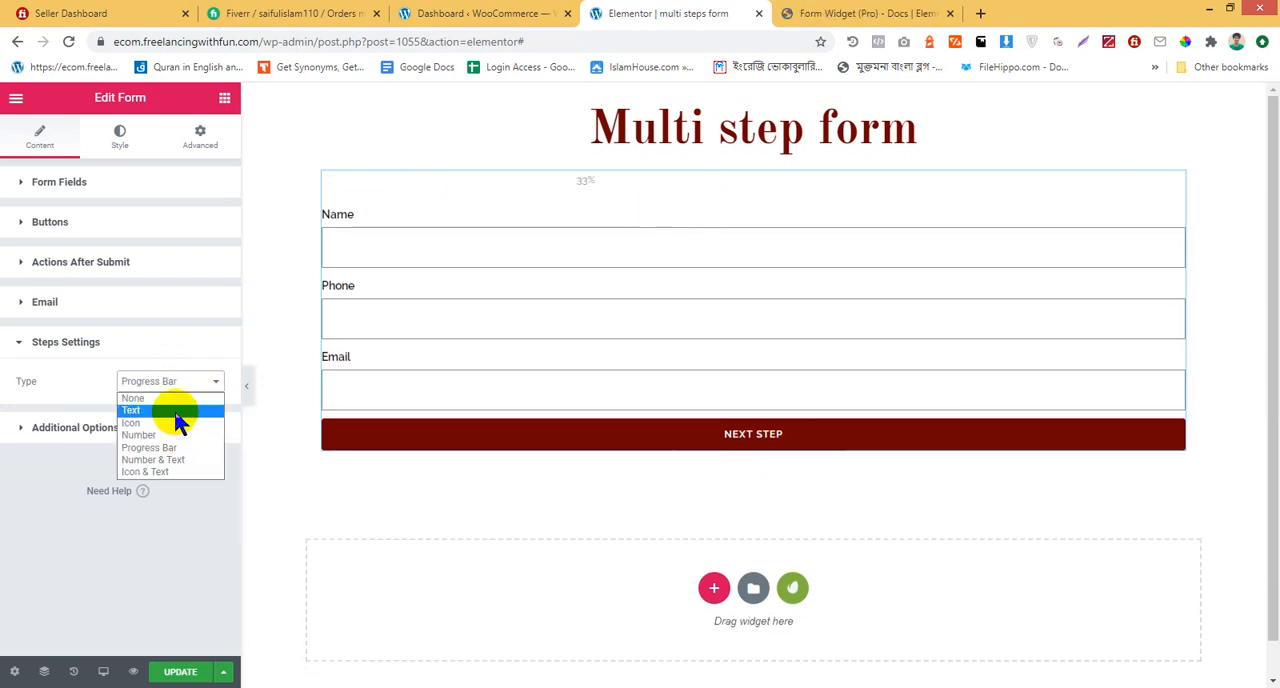
{"action": "left_click", "coordinate": [193, 466]}
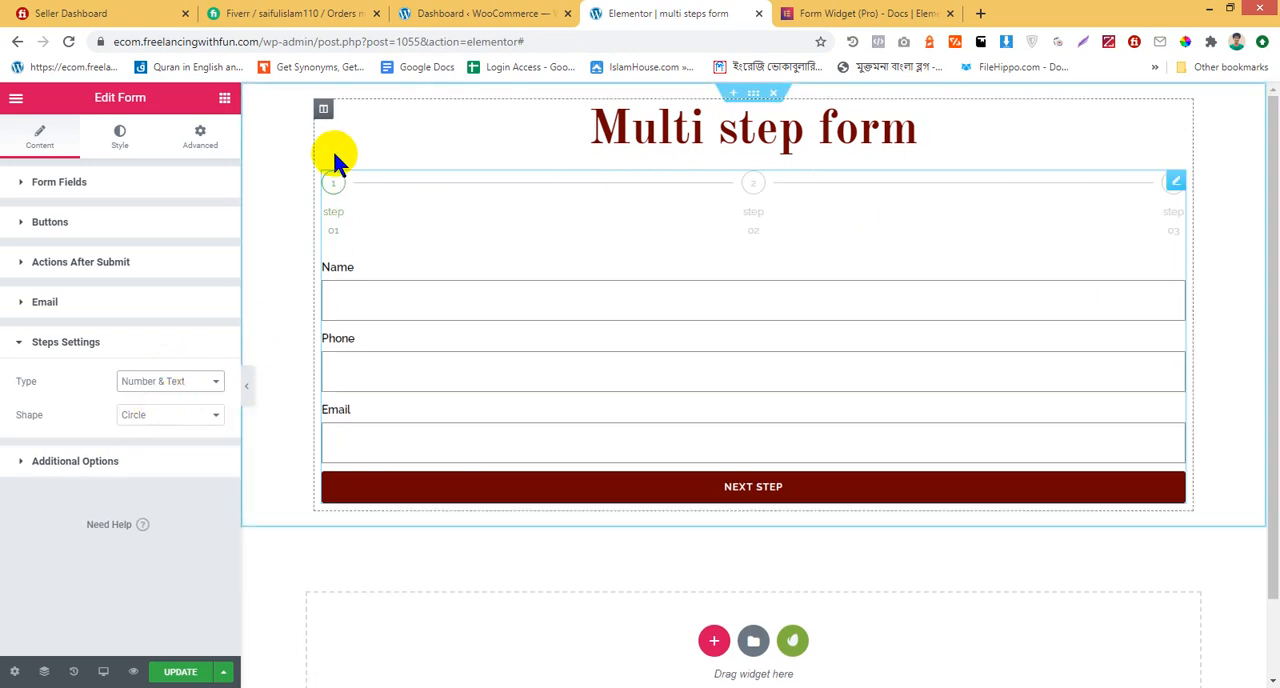
Try the Square and None shapes for the step indicators, and settle on the Rounded shape
{"action": "left_click", "coordinate": [145, 416]}
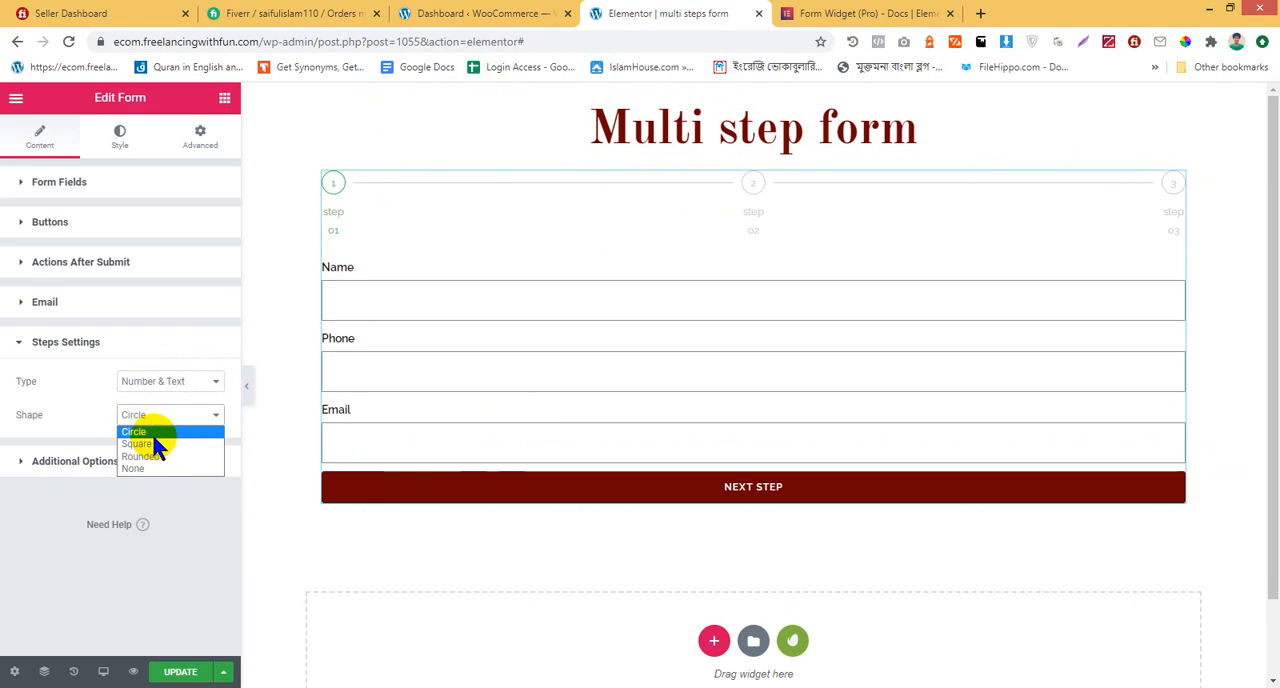
{"action": "left_click", "coordinate": [157, 445]}
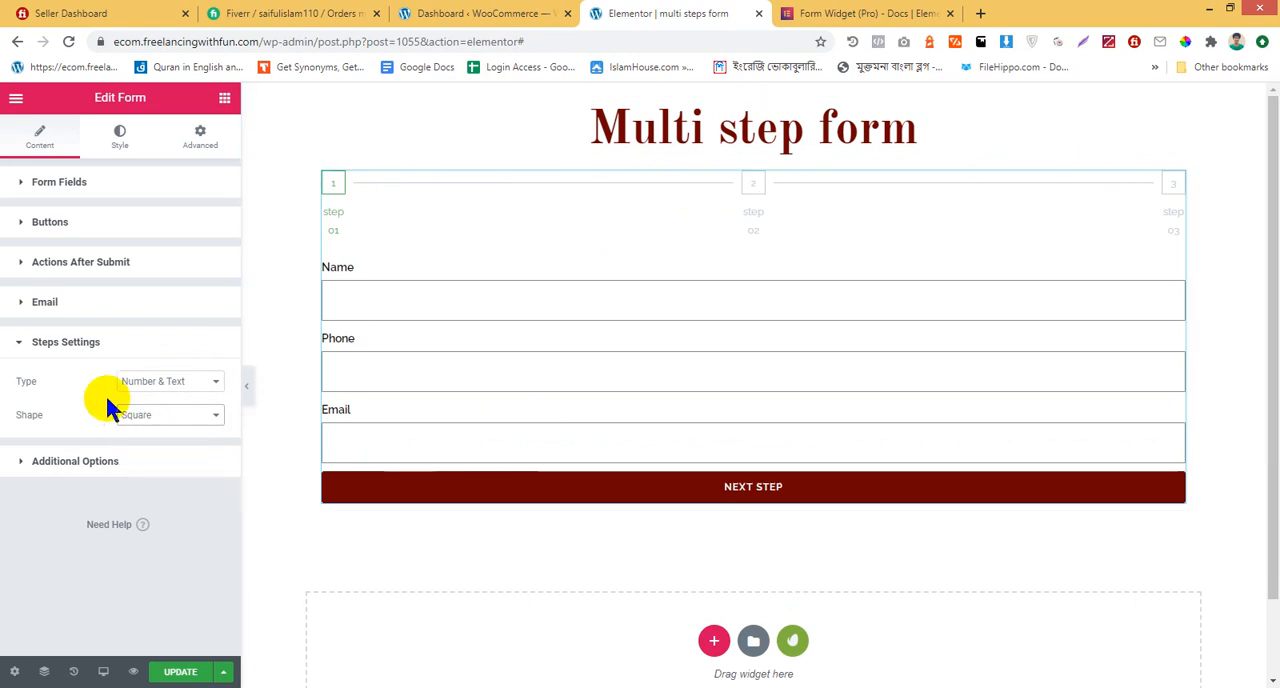
{"action": "left_click", "coordinate": [137, 418]}
{"action": "left_click", "coordinate": [140, 457]}
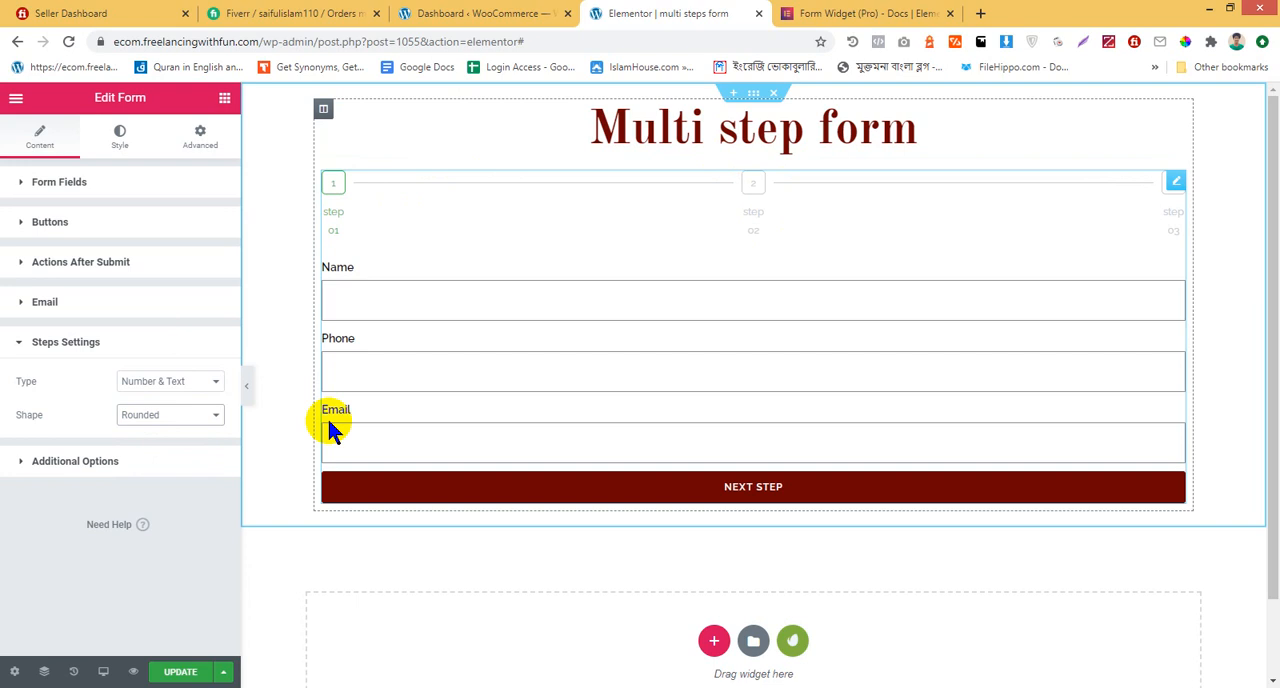
{"action": "left_click", "coordinate": [180, 415]}
{"action": "left_click", "coordinate": [186, 468]}
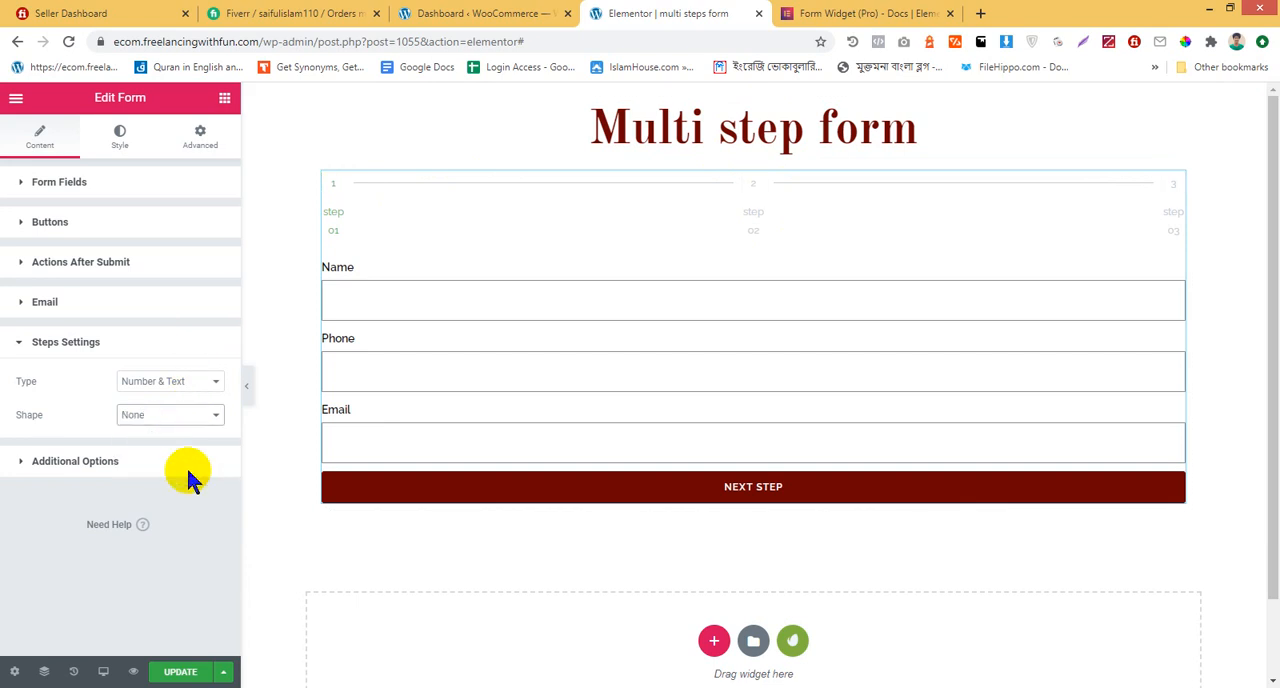
{"action": "left_click", "coordinate": [174, 413]}
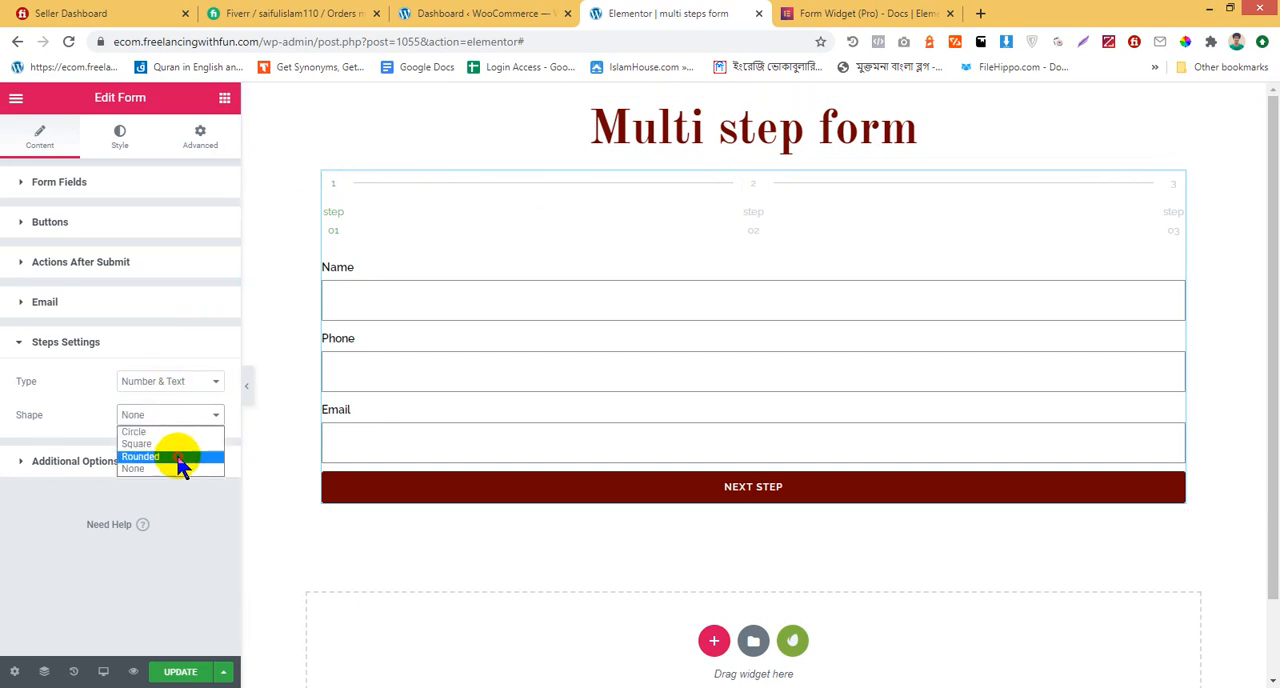
{"action": "left_click", "coordinate": [178, 457]}
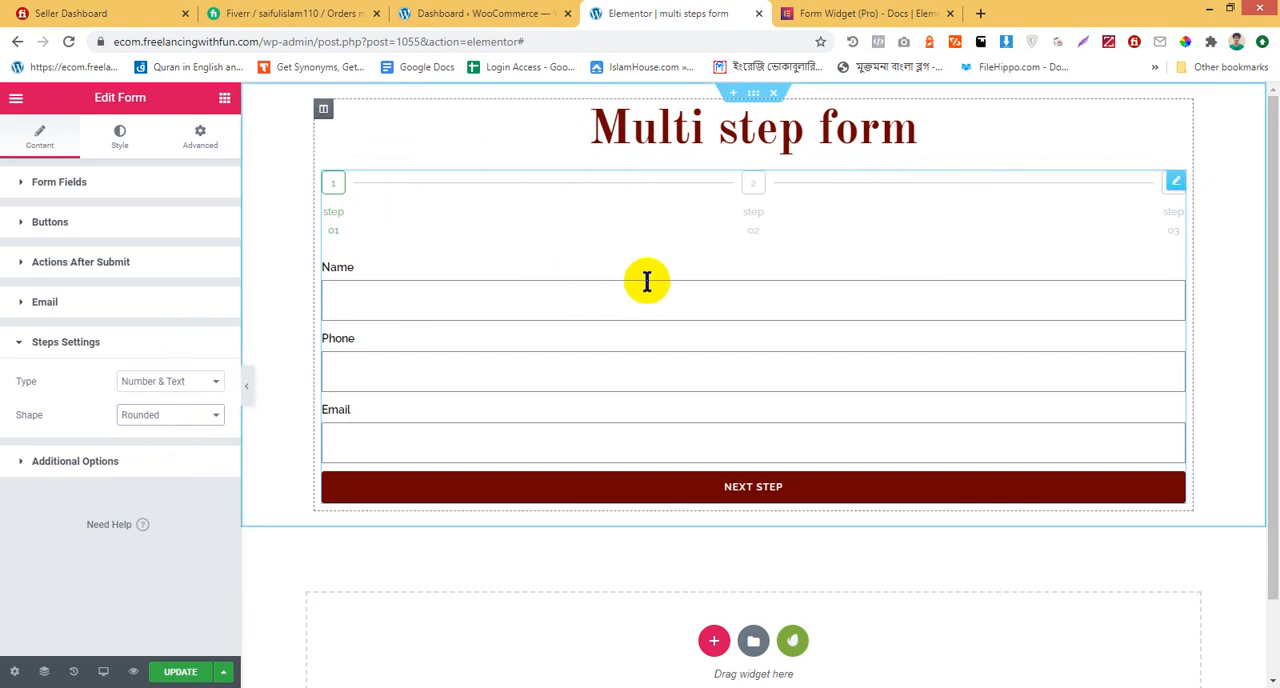
{"action": "scroll", "coordinate": [629, 300], "scroll_direction": "down", "scroll_amount": 1}
{"action": "scroll", "coordinate": [628, 303], "scroll_direction": "up", "scroll_amount": 1}
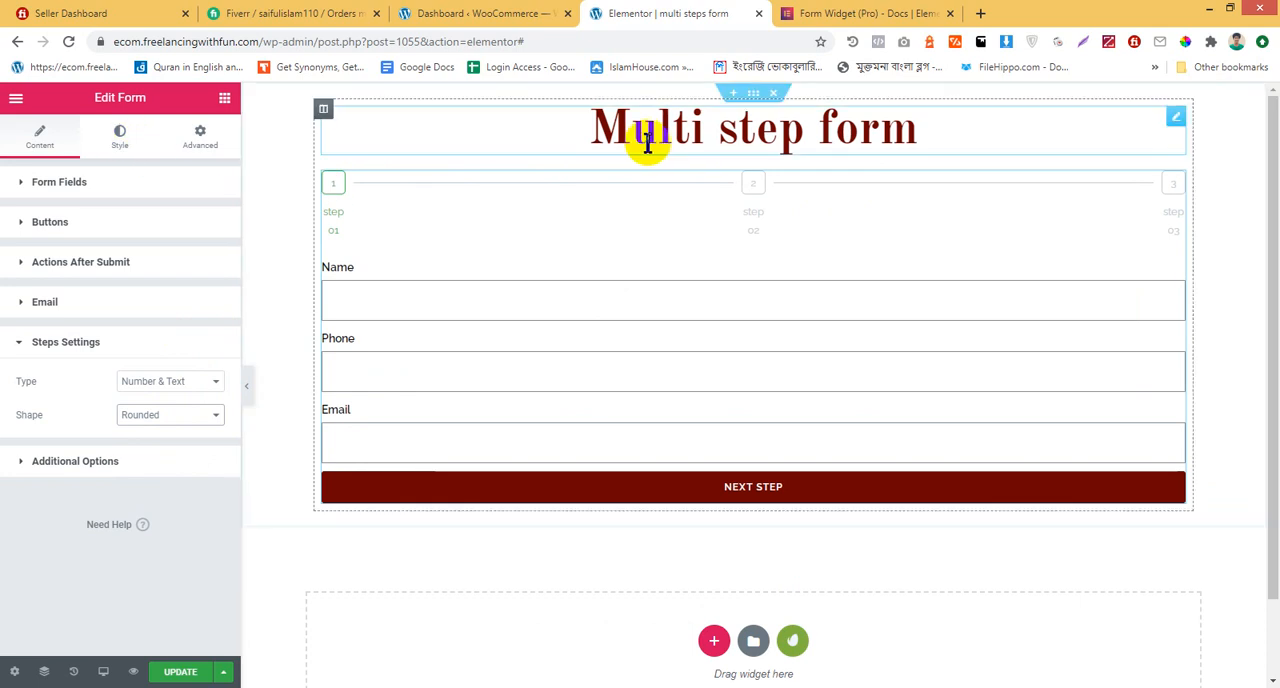
Set the inactive steps' primary color to #6A0101 in the form's Steps style settings
{"action": "left_click", "coordinate": [122, 140]}
{"action": "scroll", "coordinate": [165, 300], "scroll_direction": "down", "scroll_amount": 3}
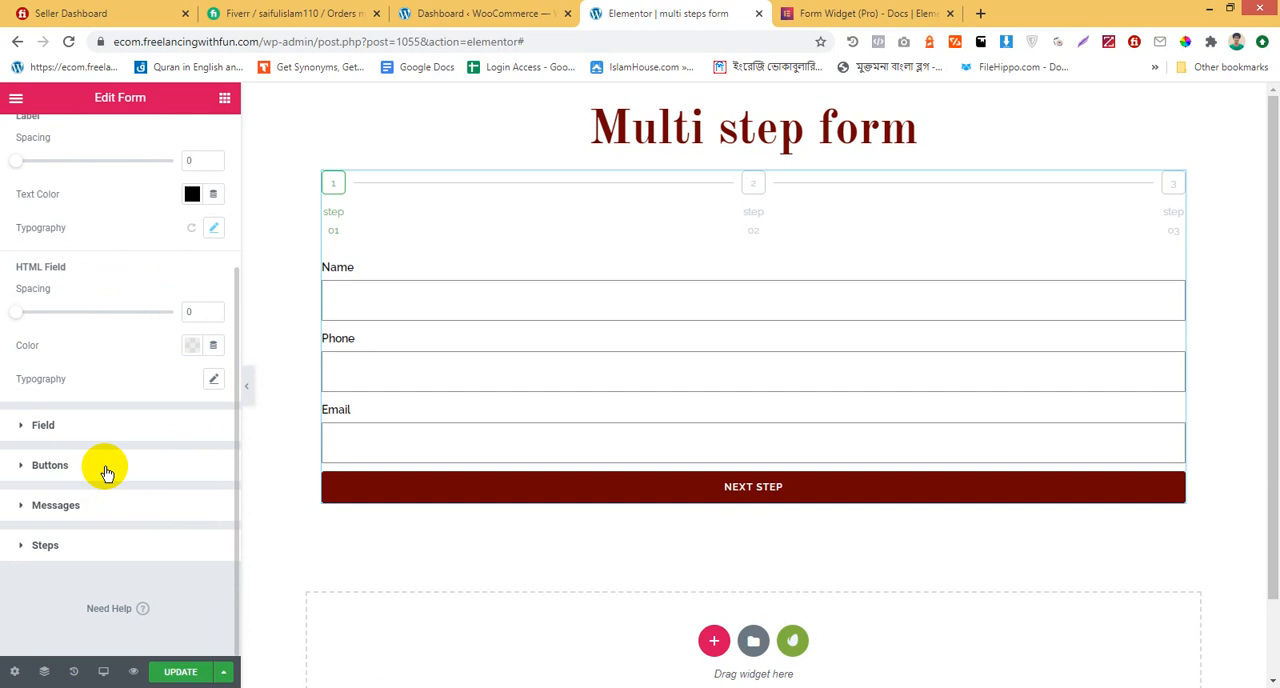
{"action": "left_click", "coordinate": [102, 547]}
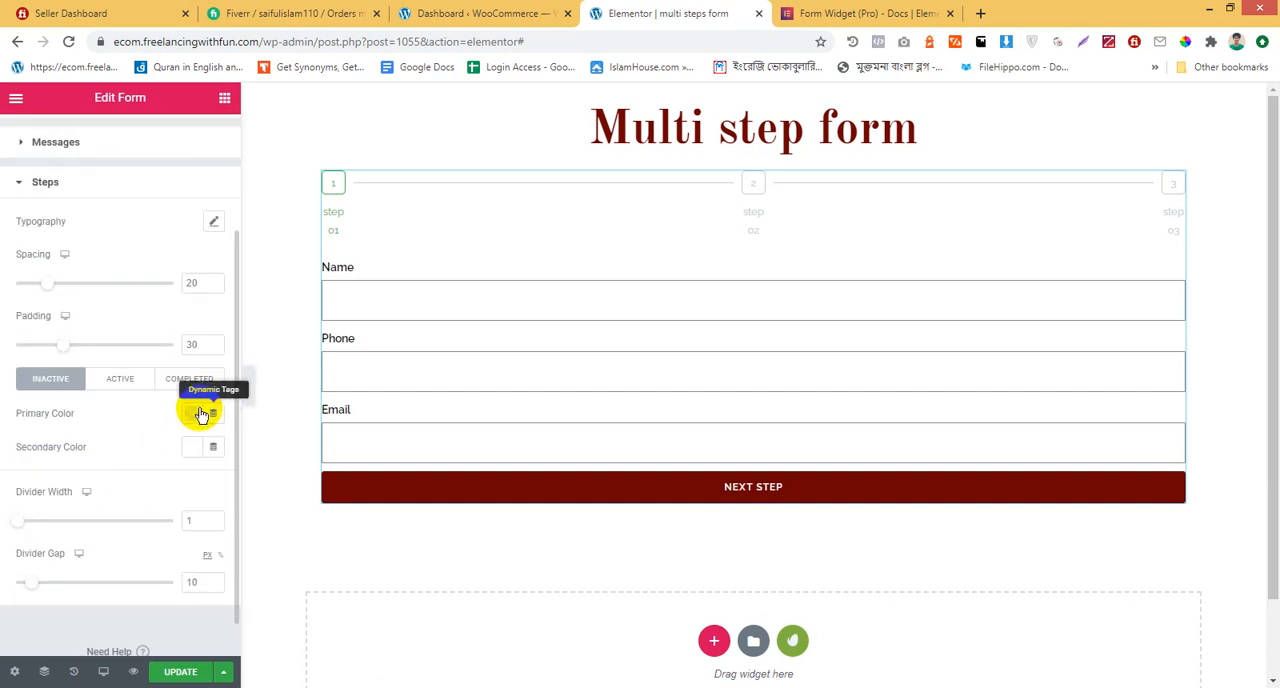
{"action": "left_click", "coordinate": [191, 413]}
{"action": "left_click", "coordinate": [228, 512]}
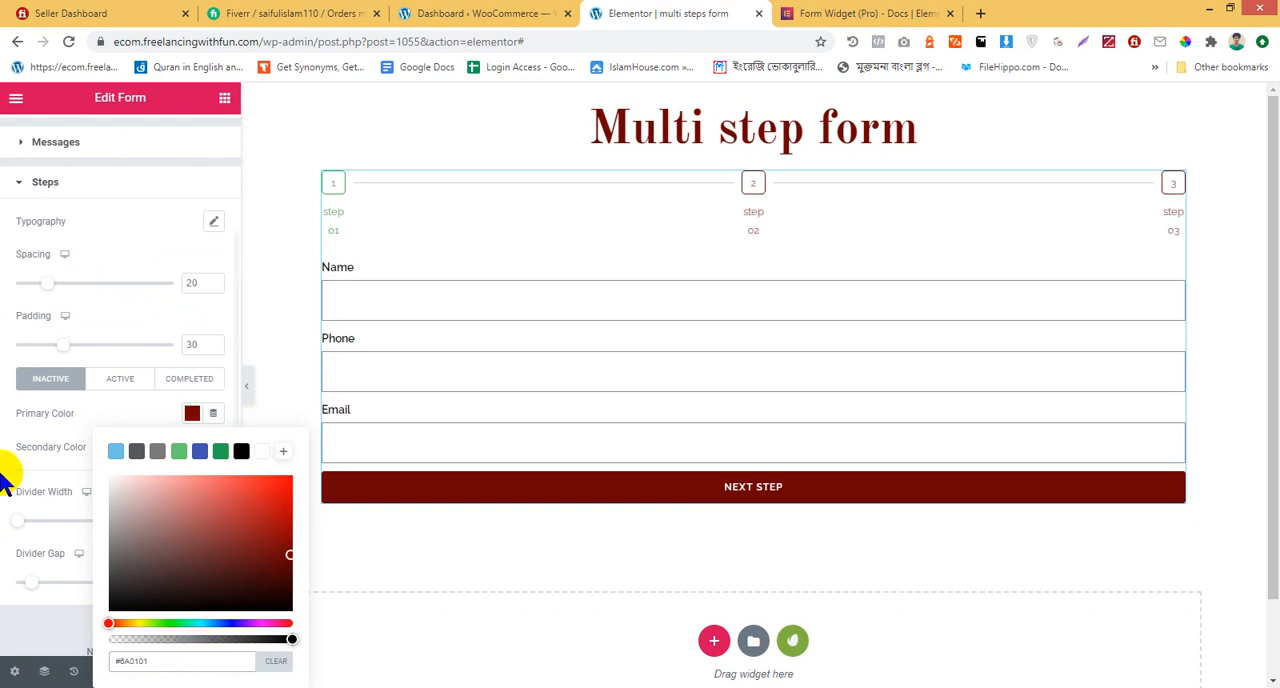
Set the active step's primary color to #6A0101
{"action": "left_click", "coordinate": [118, 386]}
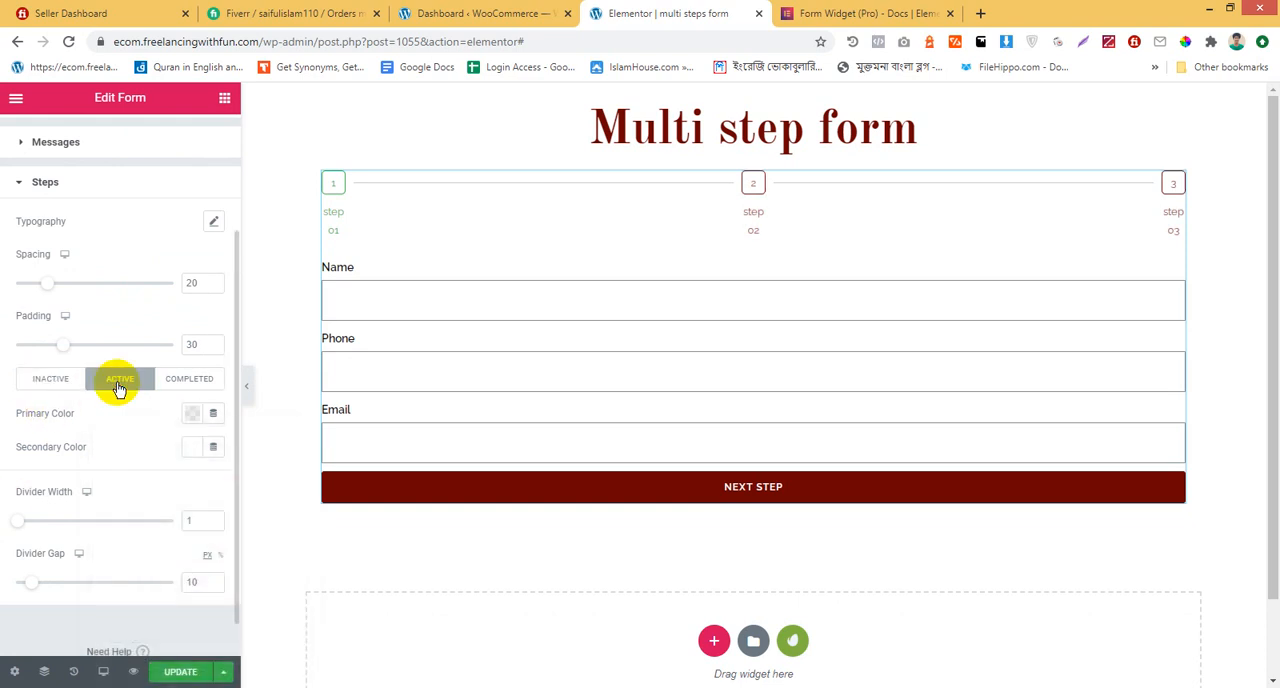
{"action": "left_click", "coordinate": [193, 413]}
{"action": "type", "text": "#6A0101"}
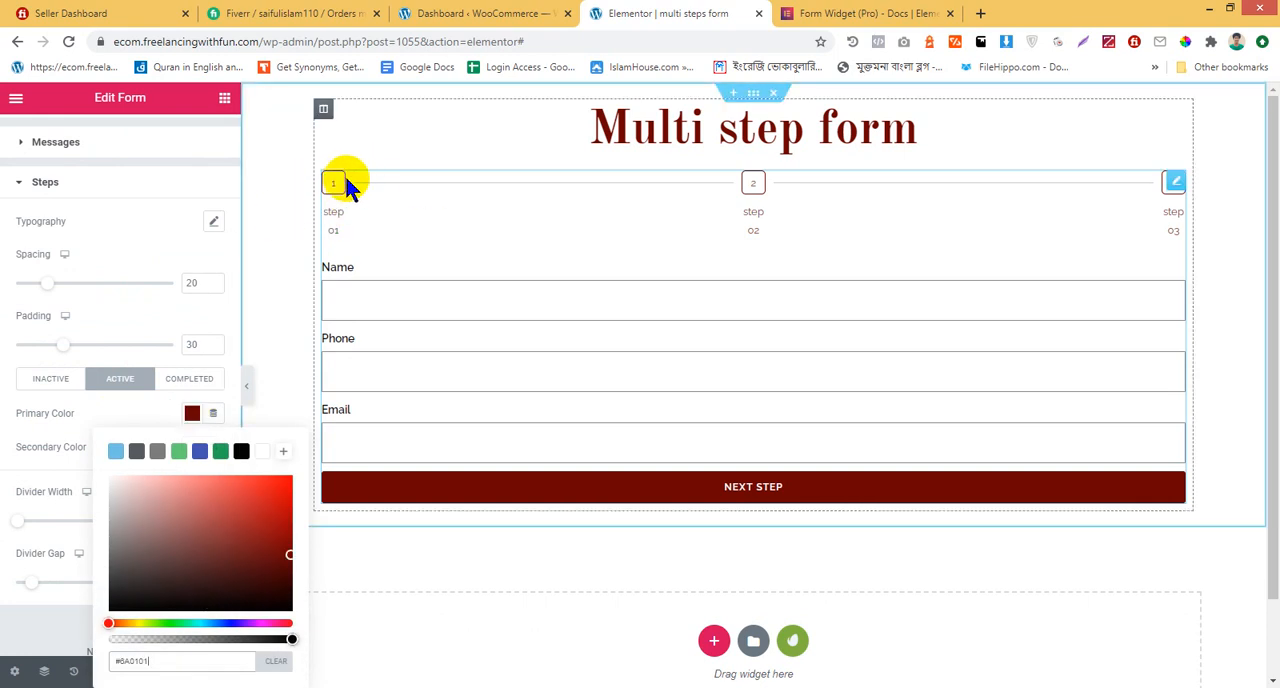
{"action": "left_click", "coordinate": [3, 495]}
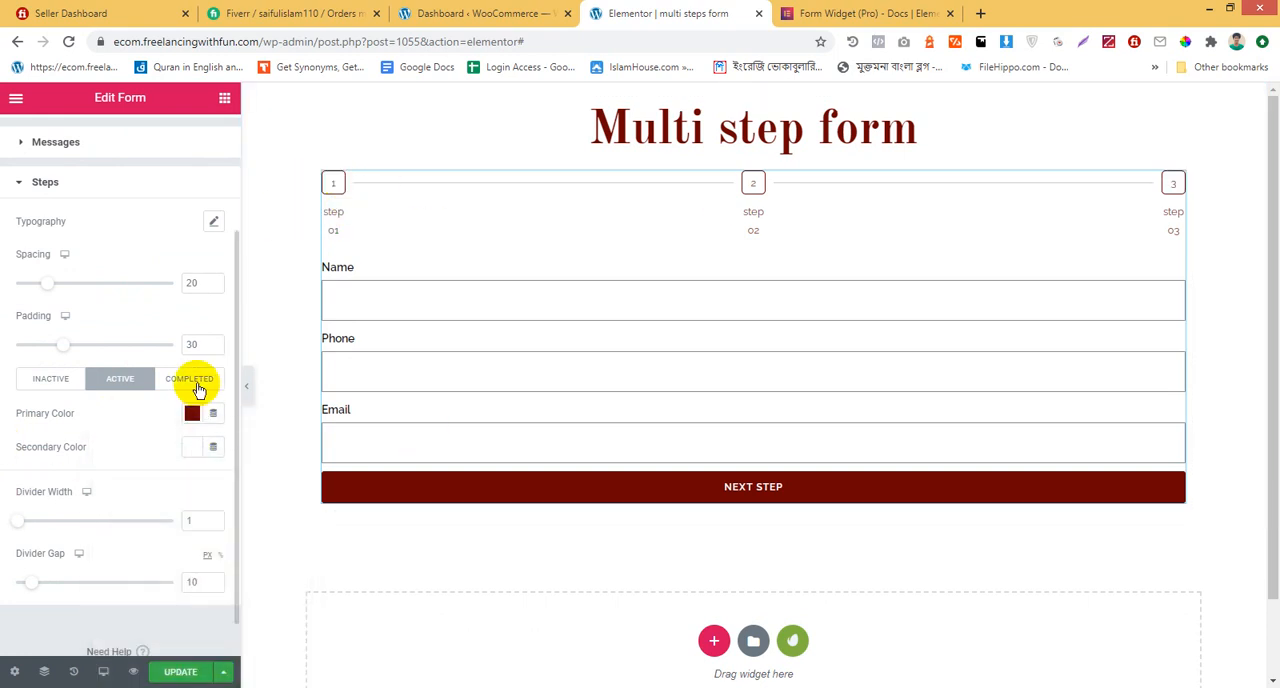
Apply the same #6A0101 primary color to the completed steps
{"action": "left_click", "coordinate": [190, 380]}
{"action": "left_click", "coordinate": [190, 415]}
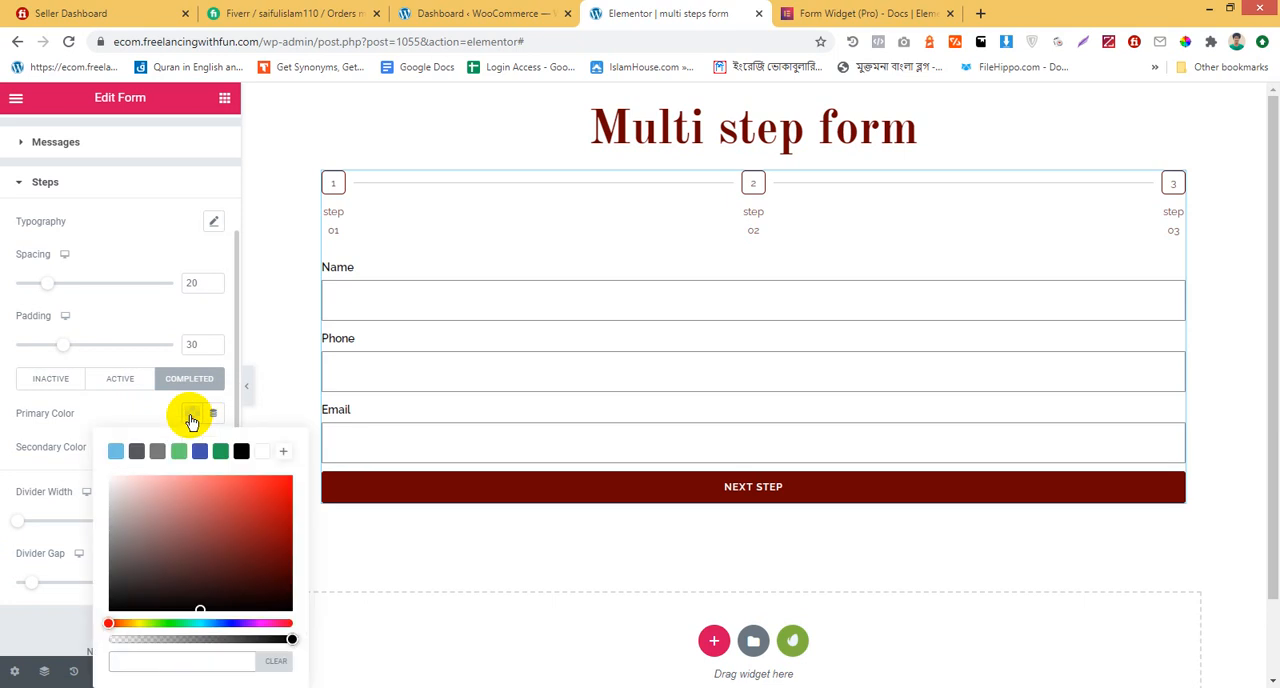
{"action": "key", "text": "ctrl+v"}
{"action": "left_click", "coordinate": [10, 452]}
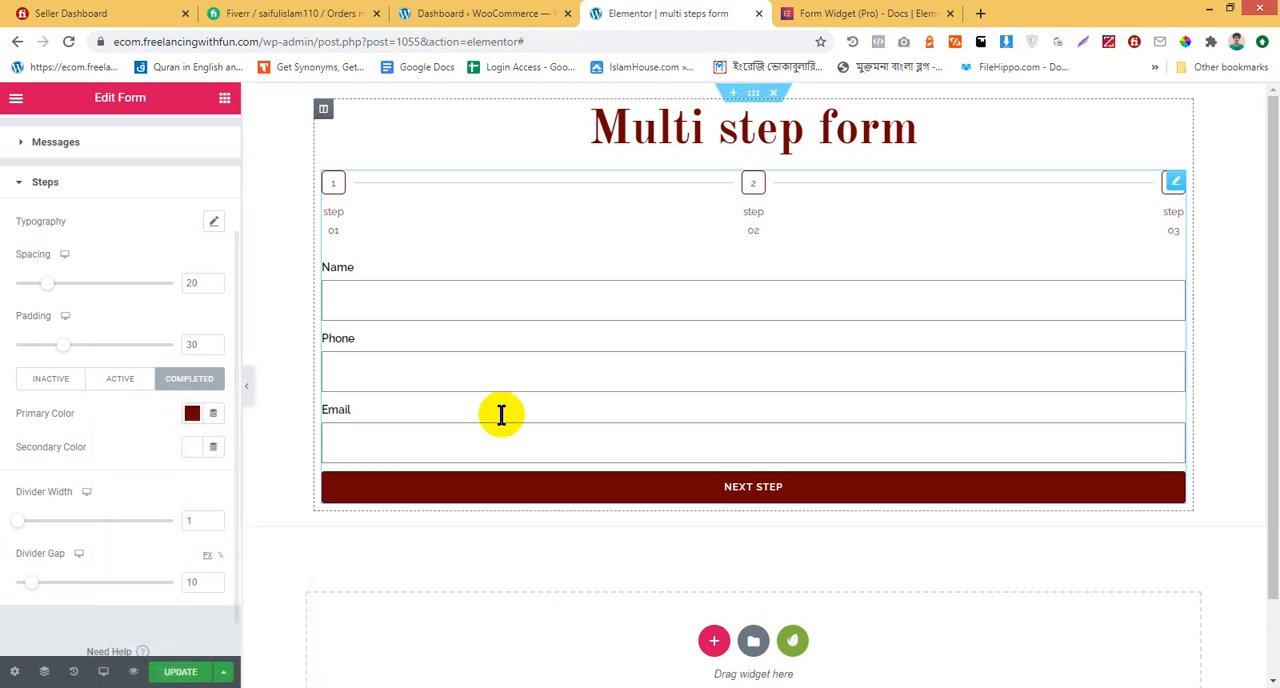
Save the page with the restyled step indicators
{"action": "scroll", "coordinate": [501, 414], "scroll_direction": "down", "scroll_amount": 1}
{"action": "left_click", "coordinate": [165, 670]}
{"action": "scroll", "coordinate": [706, 390], "scroll_direction": "up", "scroll_amount": 1}
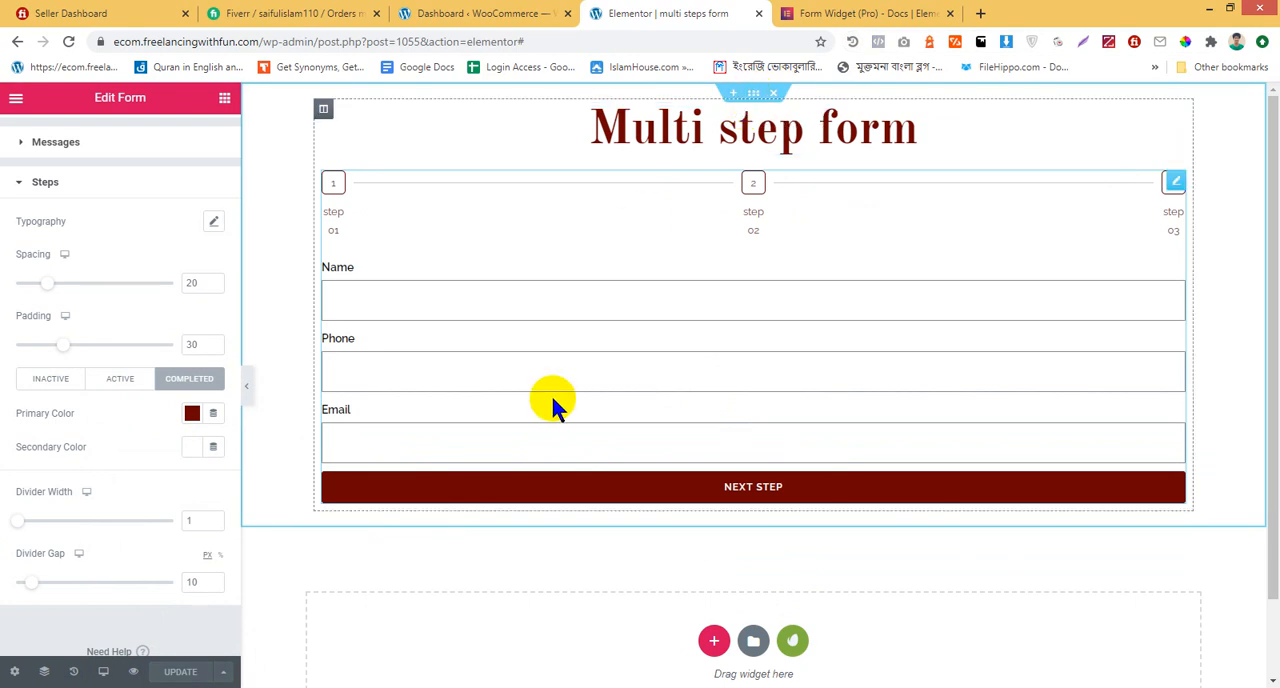
Set the height of the section containing the form to Fit To Screen and update the page
{"action": "left_click", "coordinate": [752, 95]}
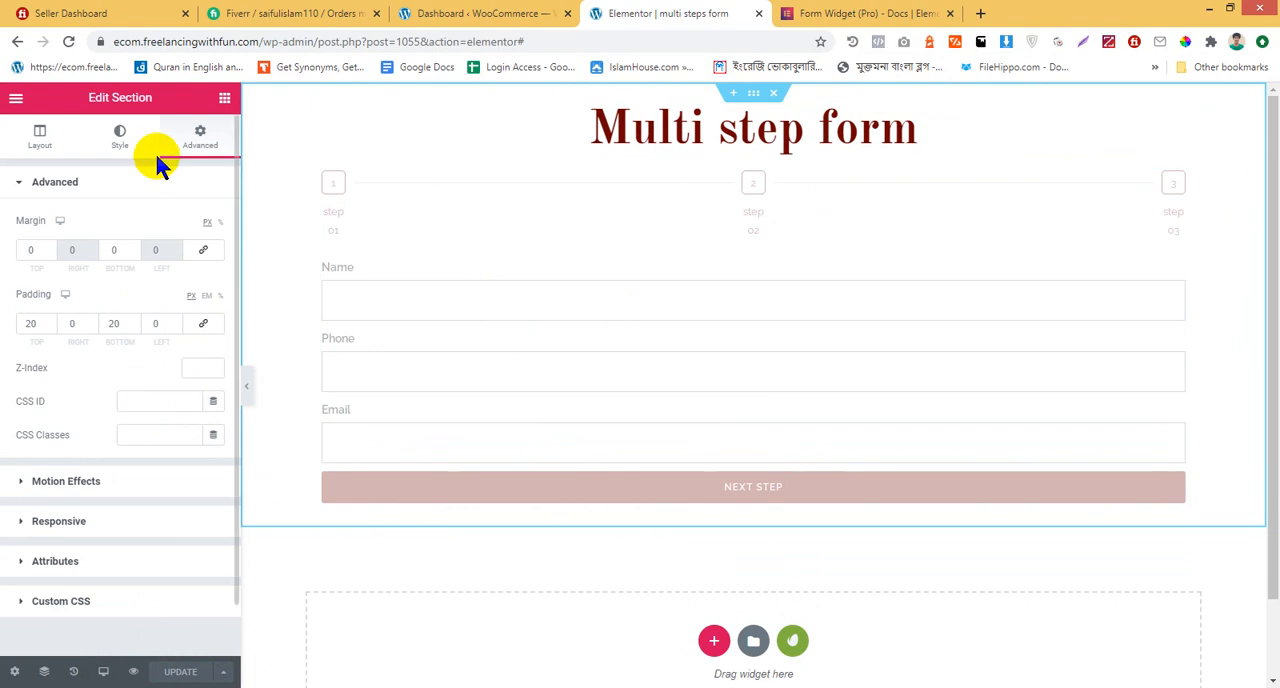
{"action": "left_click", "coordinate": [40, 138]}
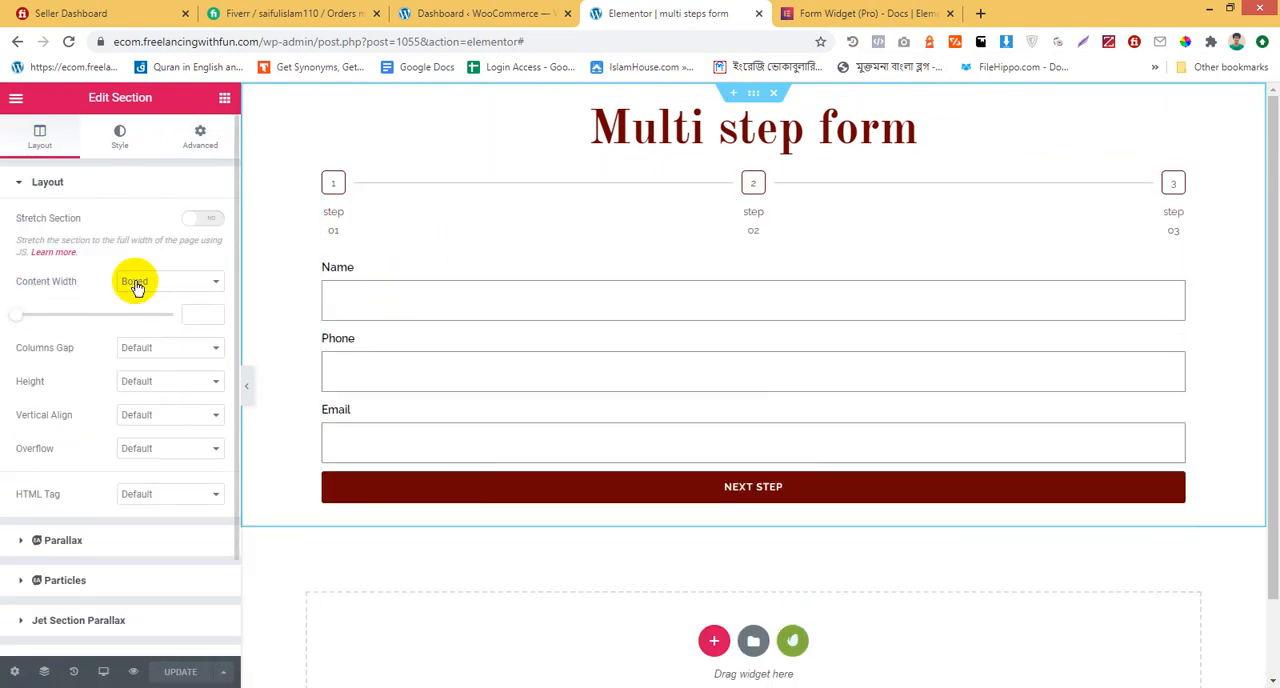
{"action": "left_click", "coordinate": [170, 385]}
{"action": "left_click", "coordinate": [179, 410]}
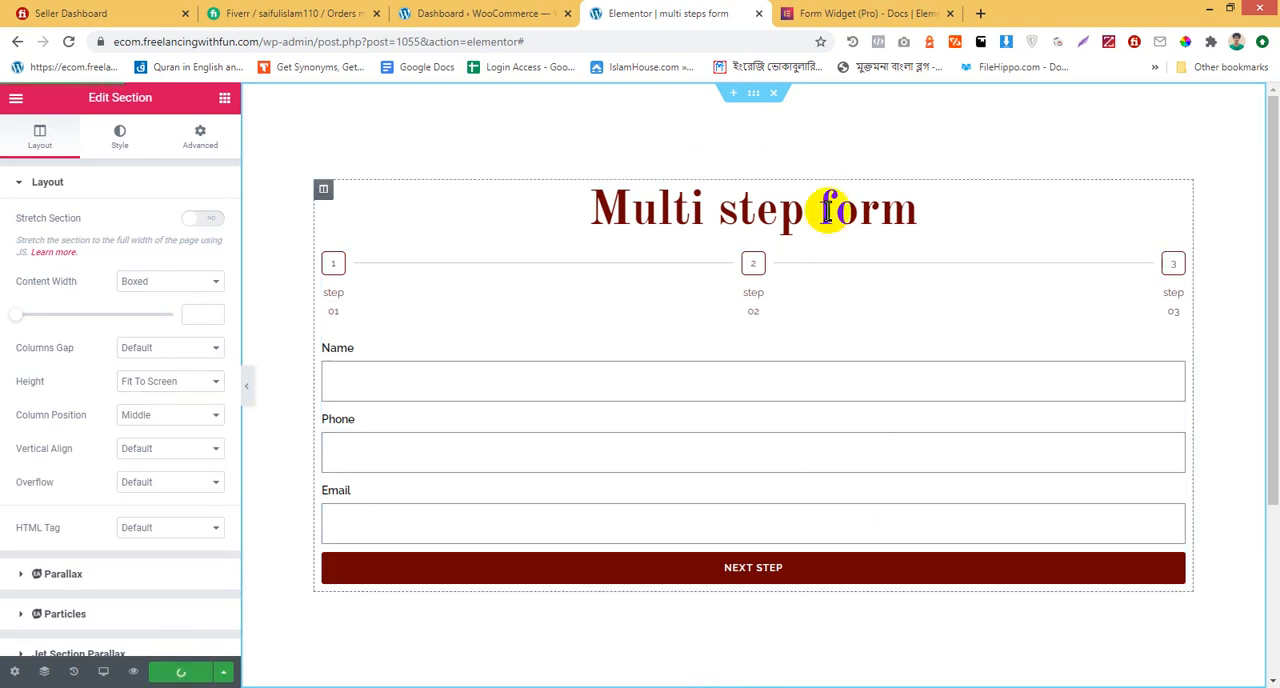
Close the Form Widget documentation page and open a preview of the multi-step form page
{"action": "left_click", "coordinate": [860, 12]}
{"action": "left_click", "coordinate": [949, 14]}
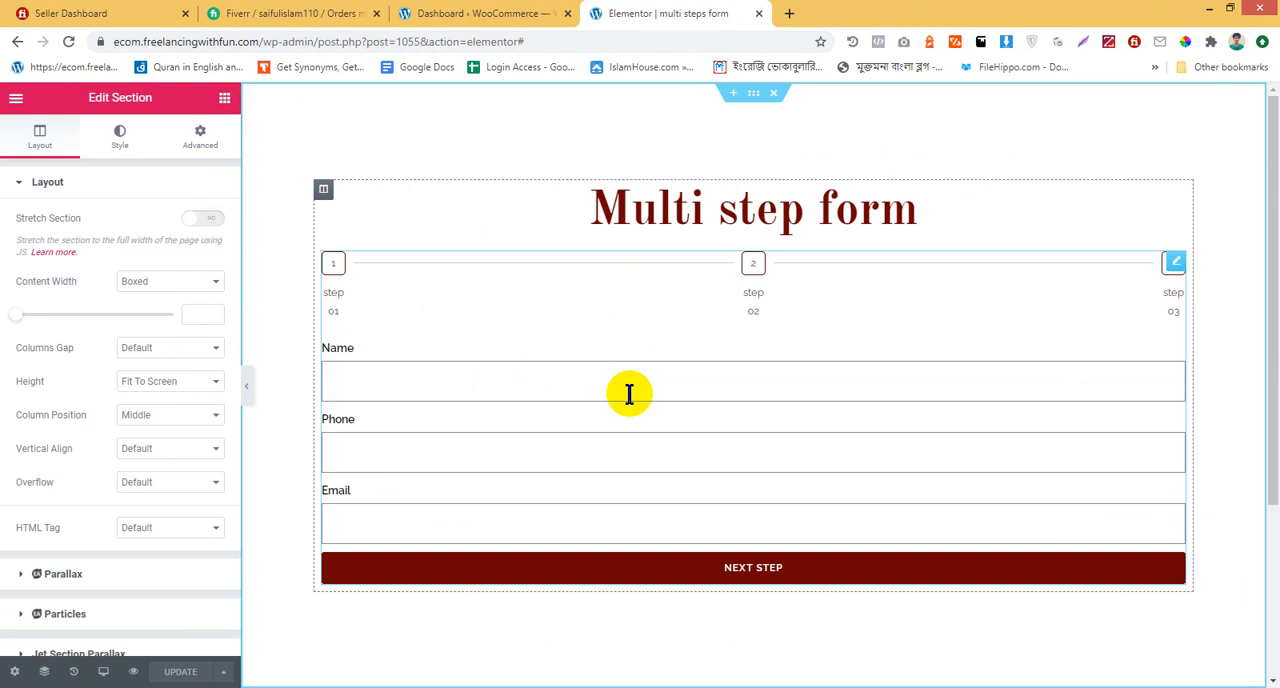
{"action": "left_click", "coordinate": [133, 671]}
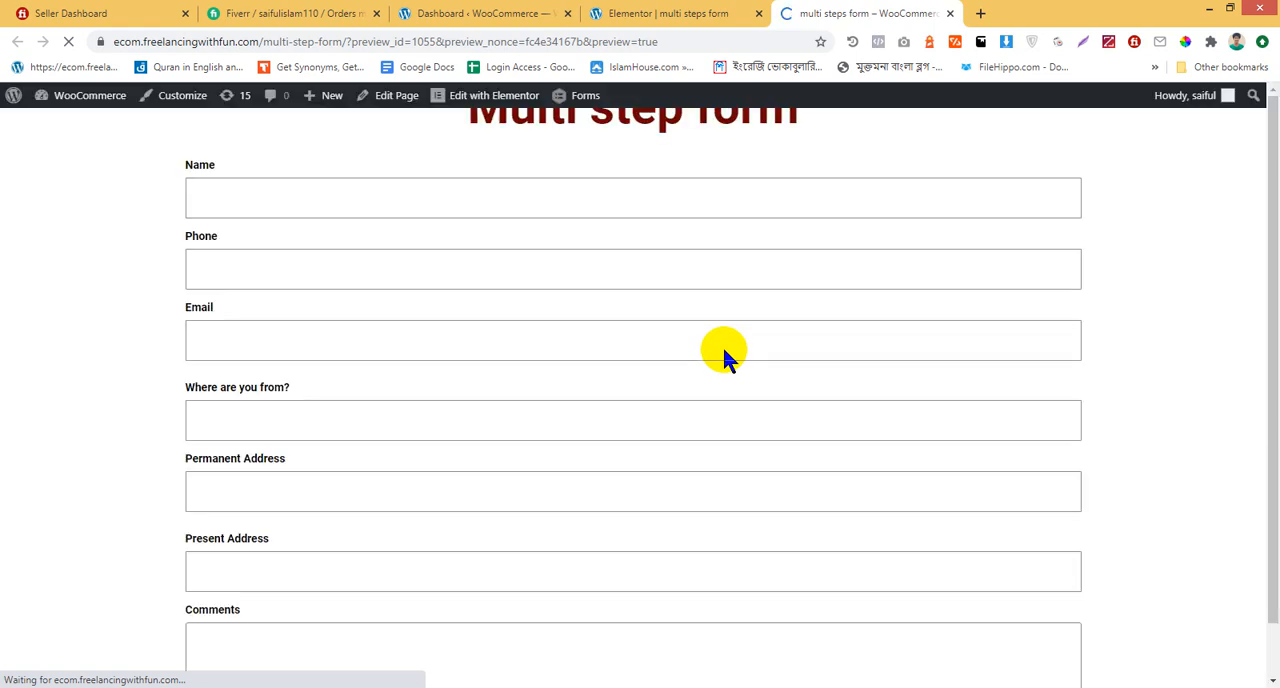
Fill in the name, phone and email in the previewed form's first step and advance to the second
{"action": "left_click", "coordinate": [474, 389]}
{"action": "left_click", "coordinate": [263, 447]}
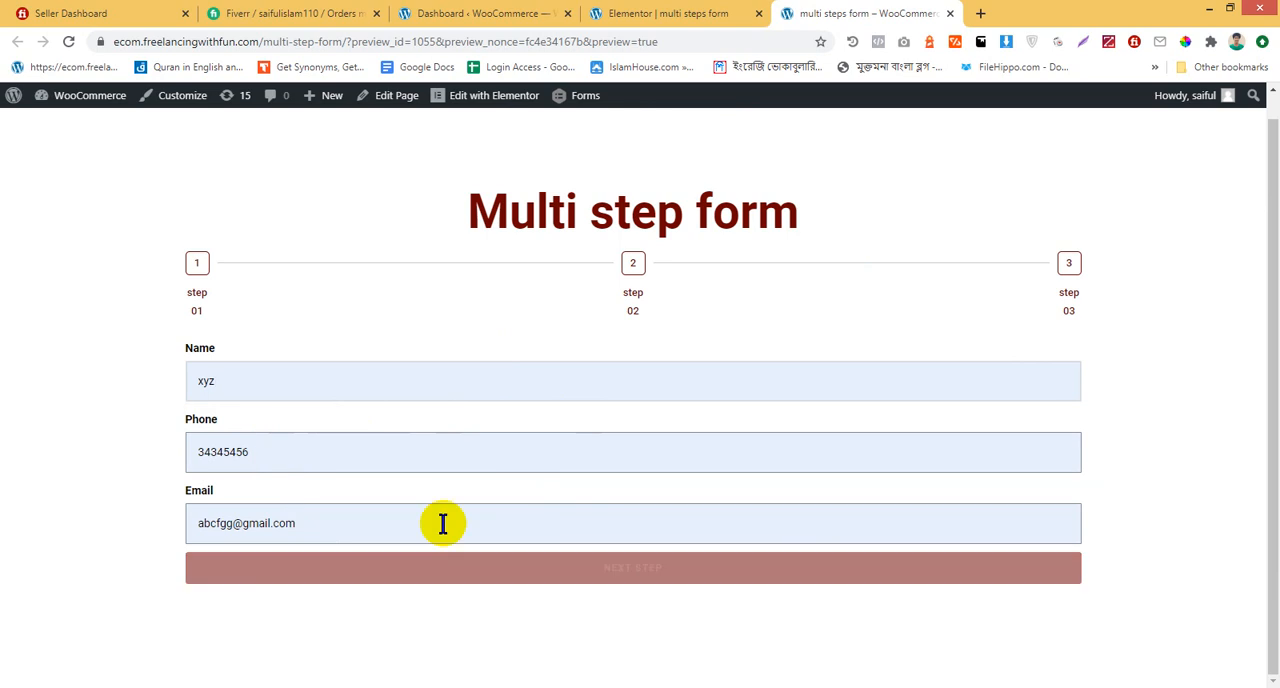
{"action": "left_click", "coordinate": [797, 562]}
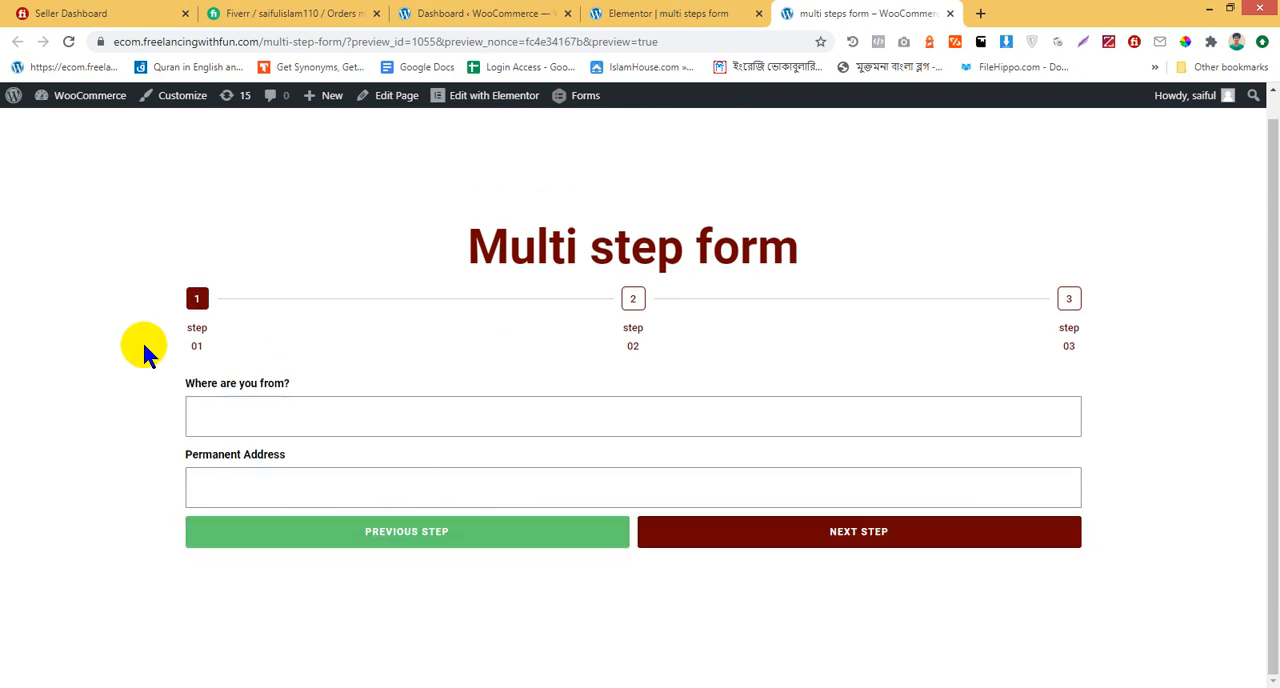
Enter "hgfhfh" for Where are you from?, fill in a sample permanent address, and advance to the third step
{"action": "left_click", "coordinate": [330, 430]}
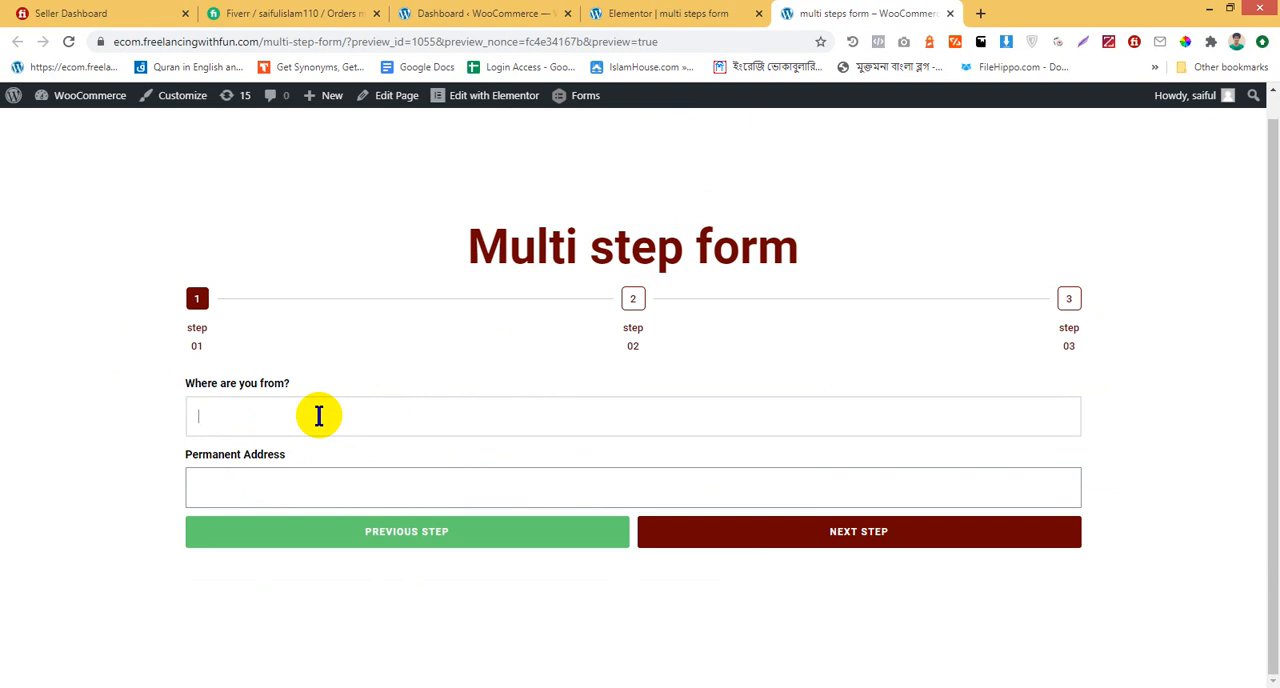
{"action": "type", "text": "hgfhfh"}
{"action": "left_click", "coordinate": [351, 492]}
{"action": "type", "text": "hgfjhjfj"}
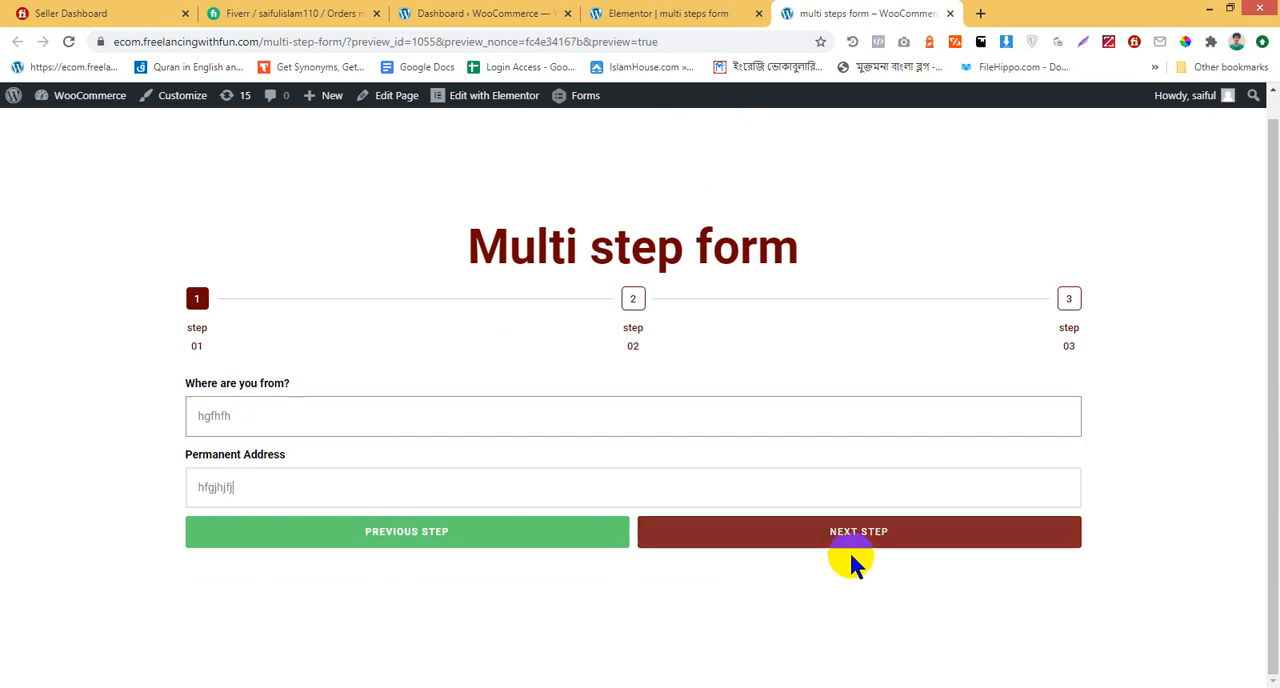
{"action": "left_click", "coordinate": [852, 545]}
Fill in a sample present address and enter the comment "hfjfjj" in the form's third step
{"action": "left_click", "coordinate": [466, 428]}
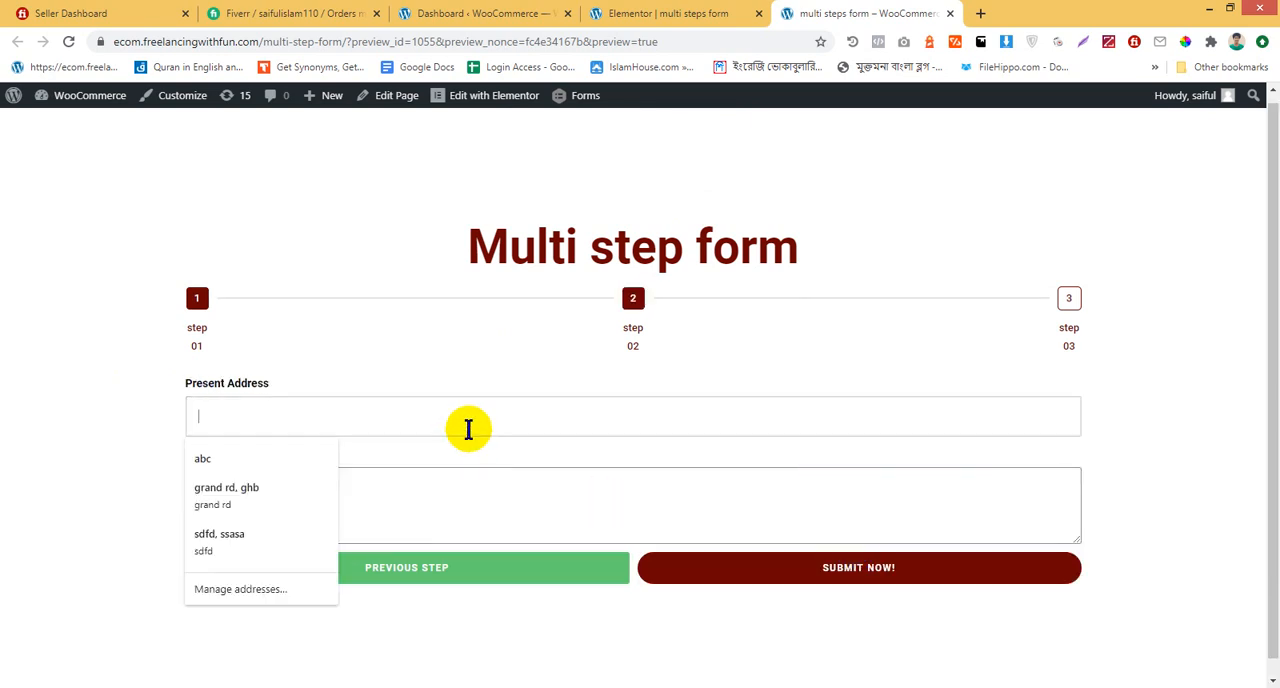
{"action": "type", "text": "hghjhj"}
{"action": "left_click", "coordinate": [440, 490]}
{"action": "type", "text": "hfjfjj"}
{"action": "left_click", "coordinate": [858, 579]}
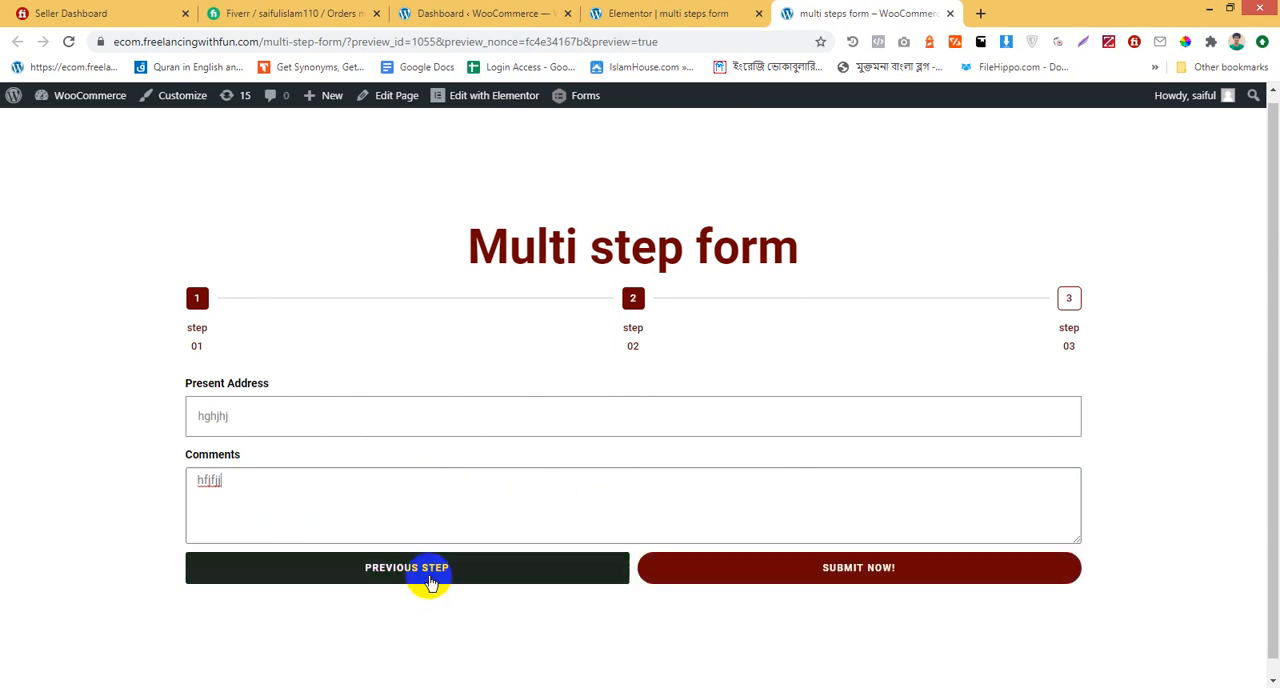
In the Elementor editor, set the form's Previous Button background color to #6A0101 and update the page
{"action": "left_click", "coordinate": [629, 15]}
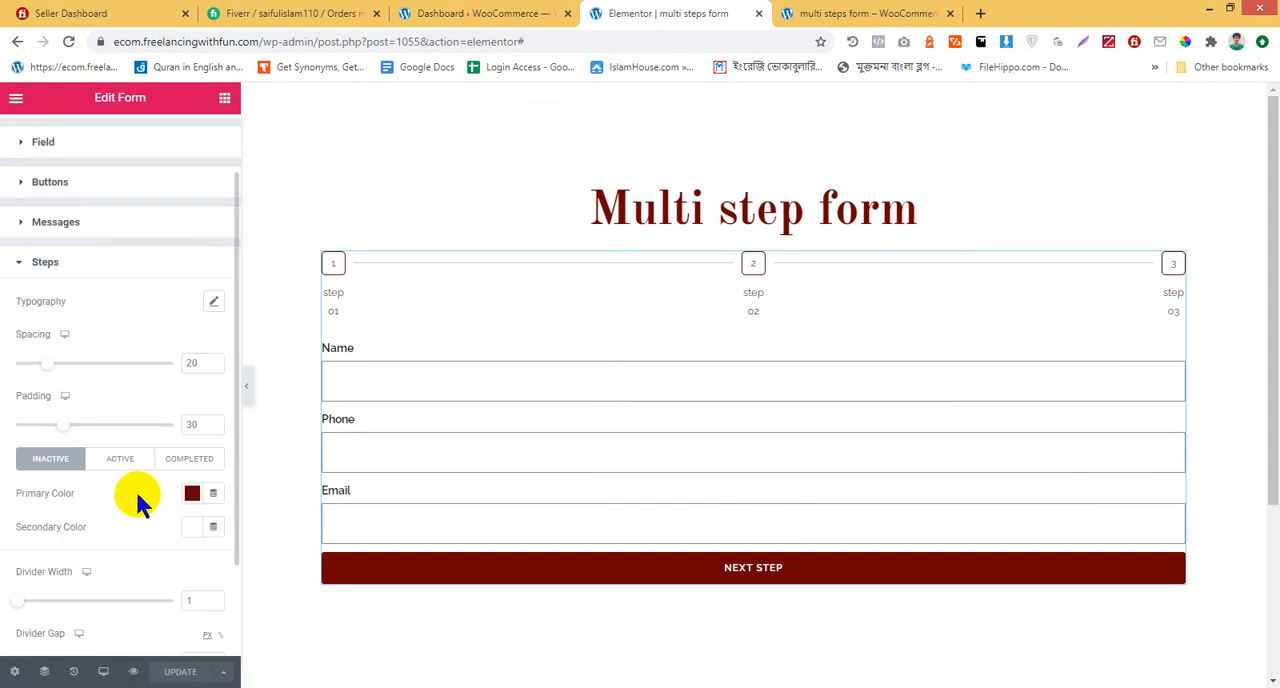
{"action": "scroll", "coordinate": [137, 495], "scroll_direction": "down", "scroll_amount": 1}
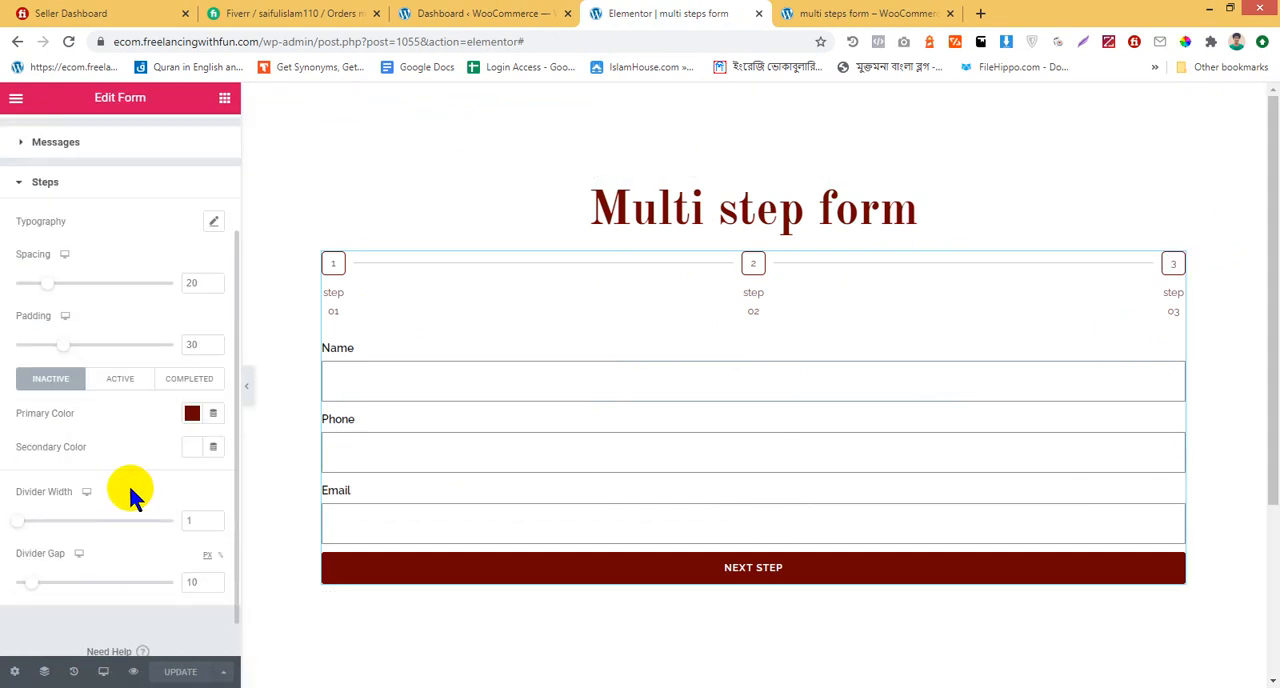
{"action": "scroll", "coordinate": [128, 482], "scroll_direction": "up", "scroll_amount": 2}
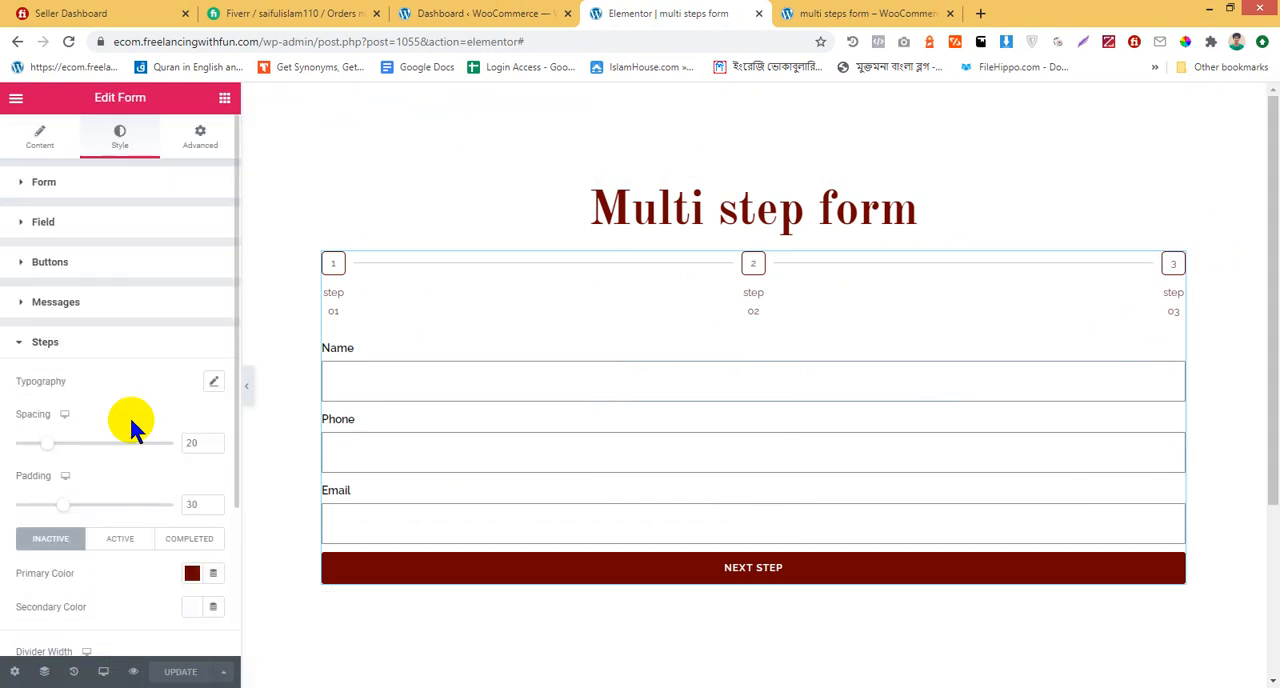
{"action": "left_click", "coordinate": [106, 268]}
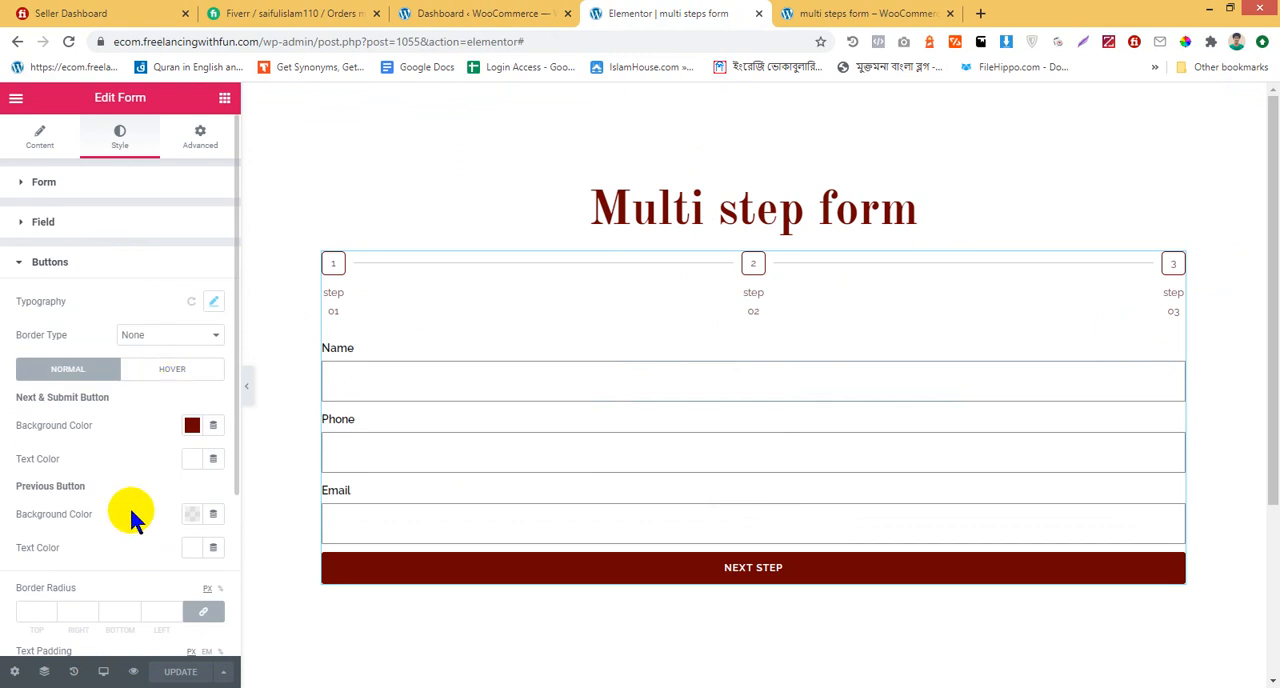
{"action": "left_click", "coordinate": [806, 10]}
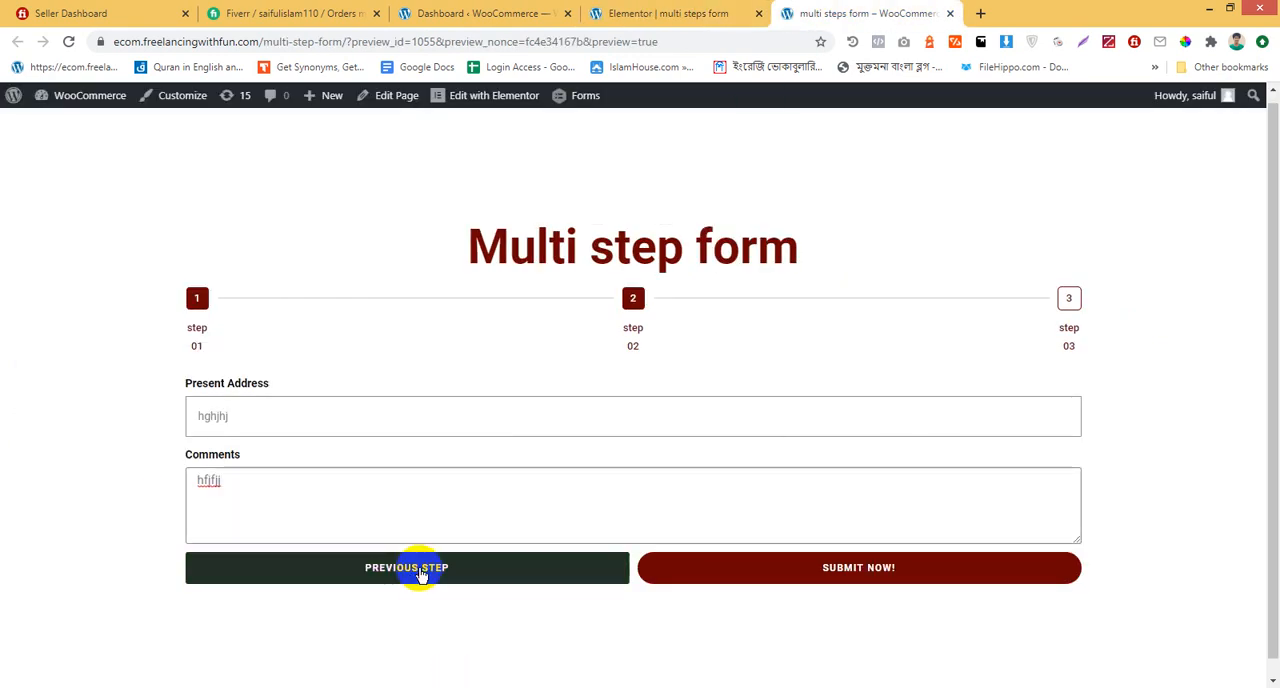
{"action": "left_click", "coordinate": [697, 12]}
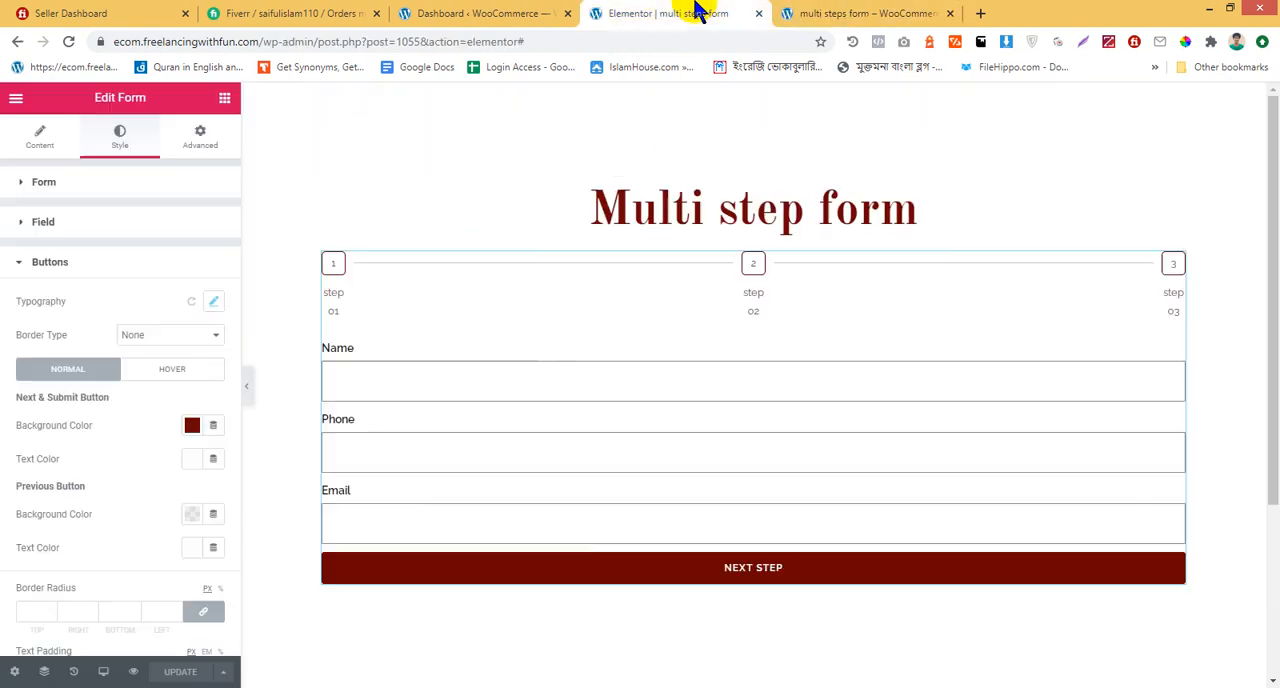
{"action": "left_click", "coordinate": [193, 514]}
{"action": "key", "text": "ctrl+v"}
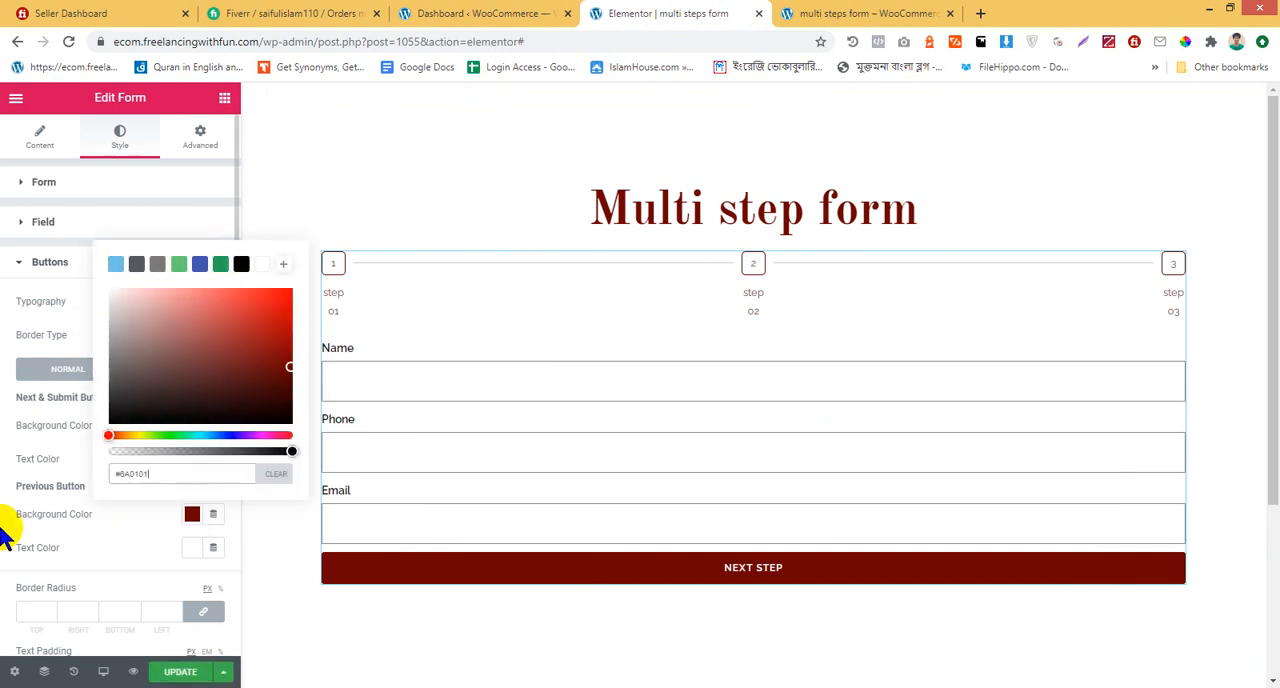
{"action": "left_click", "coordinate": [3, 488]}
{"action": "left_click", "coordinate": [188, 674]}
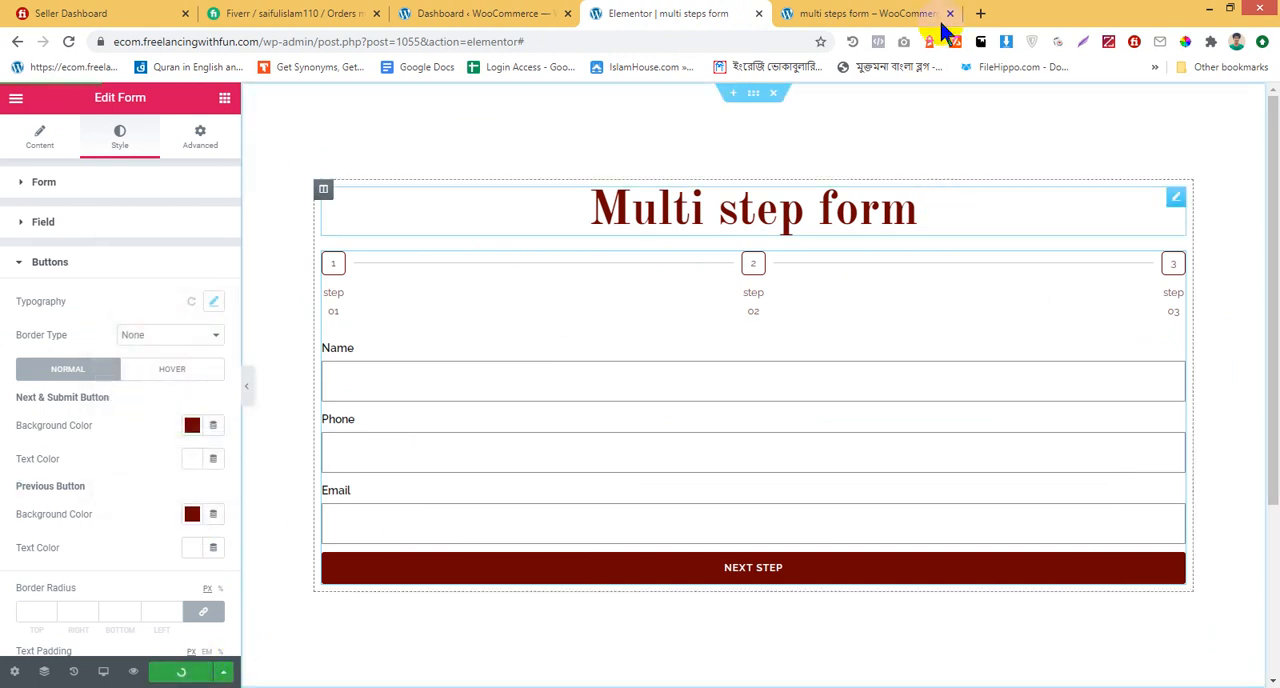
Reload the multi-step form preview, fill in the first step with the saved sample contact details, and advance to the second step
{"action": "left_click", "coordinate": [875, 13]}
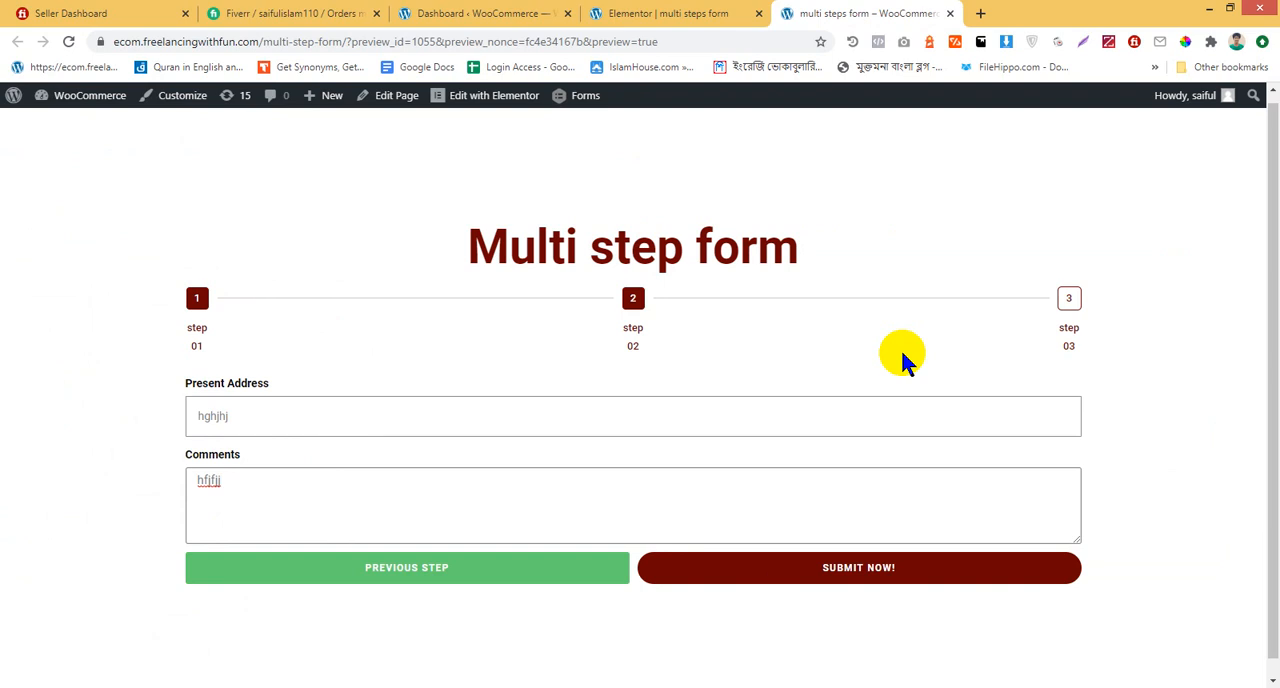
{"action": "key", "text": "F5"}
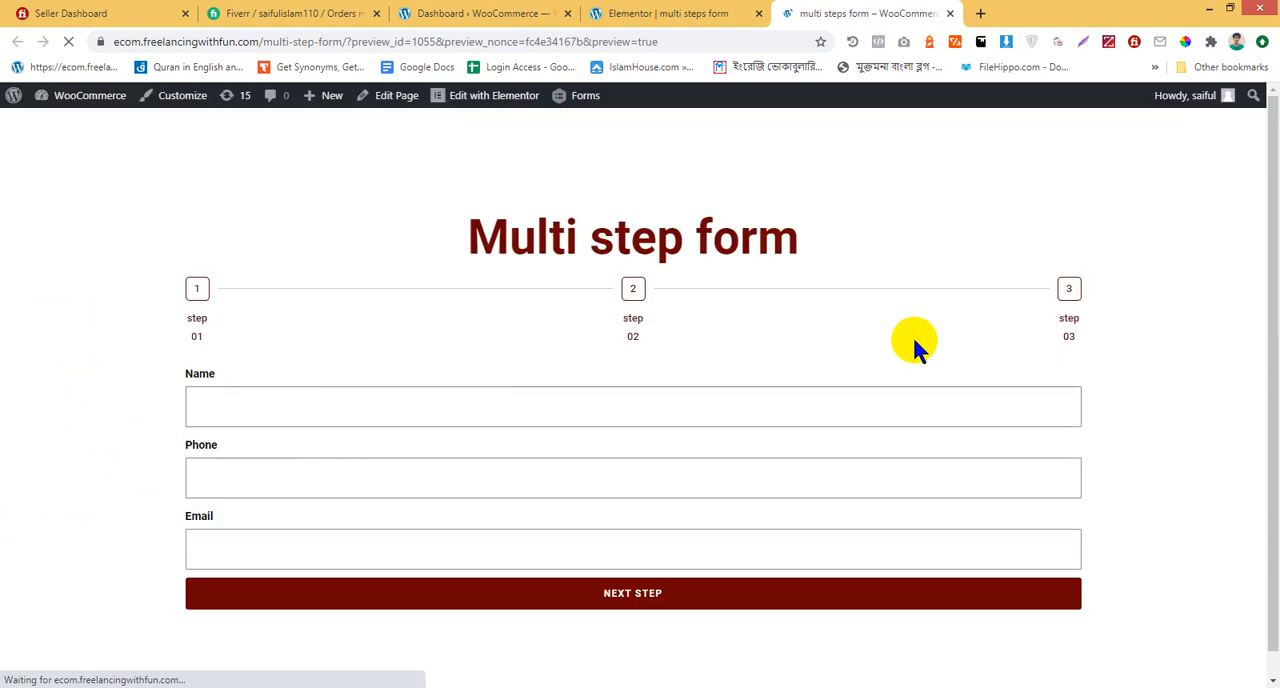
{"action": "left_click", "coordinate": [520, 388]}
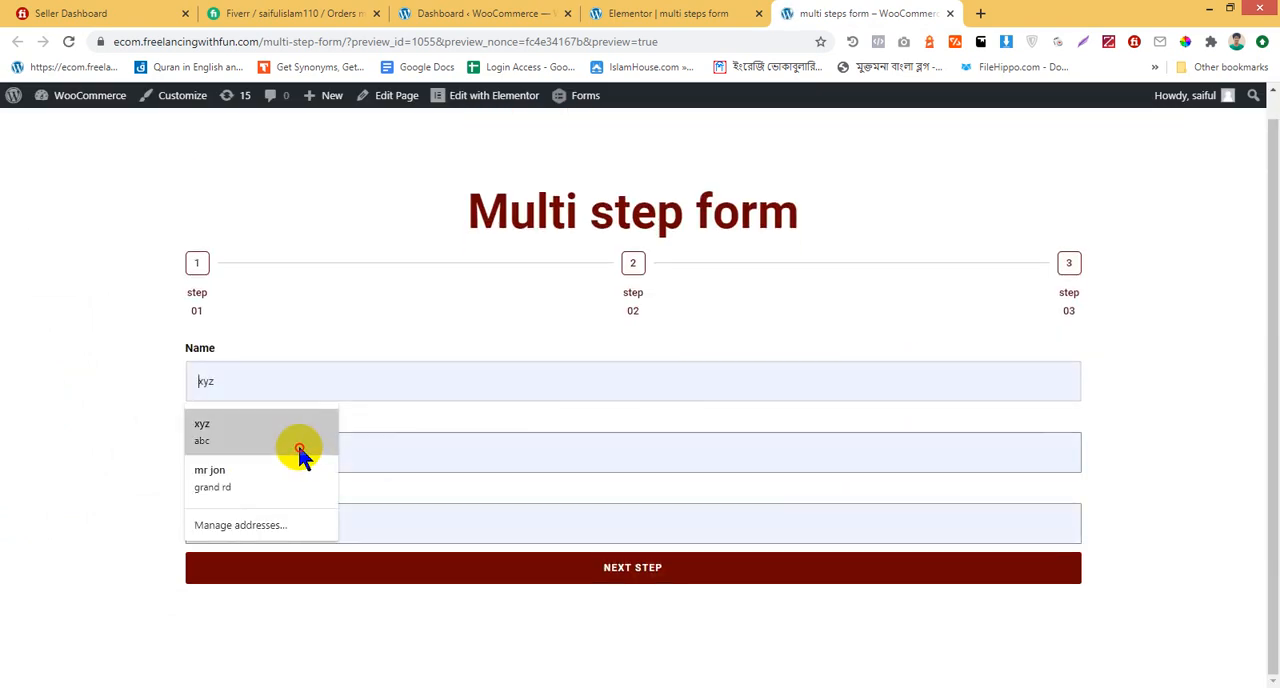
{"action": "left_click", "coordinate": [297, 448]}
{"action": "left_click", "coordinate": [784, 572]}
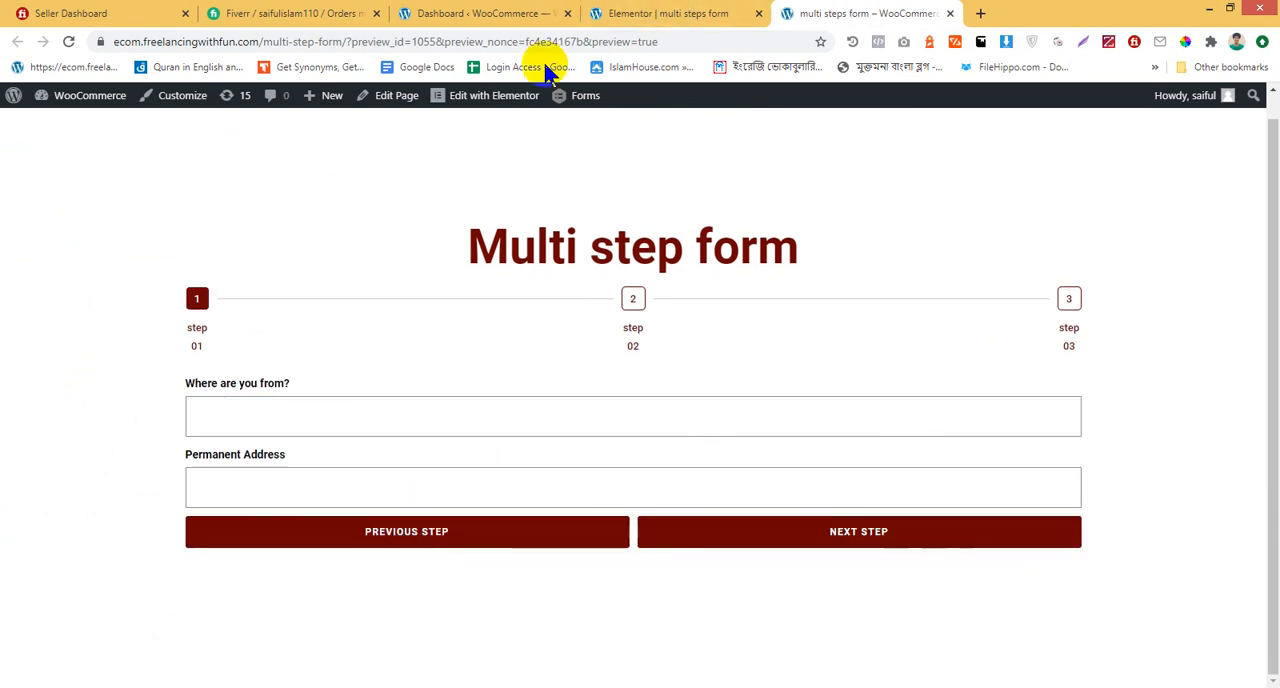
{"action": "left_click", "coordinate": [596, 12]}
{"action": "left_click", "coordinate": [480, 12]}
{"action": "left_click", "coordinate": [660, 13]}
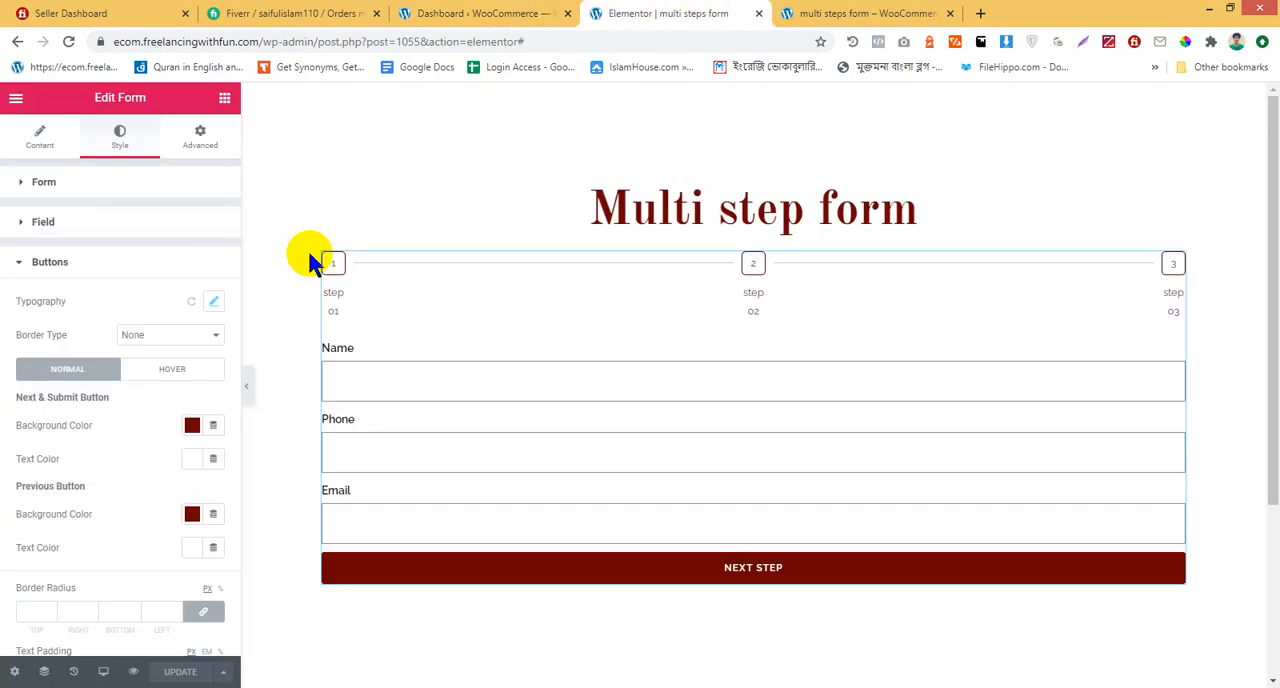
{"action": "scroll", "coordinate": [81, 547], "scroll_direction": "down", "scroll_amount": 3}
{"action": "scroll", "coordinate": [90, 545], "scroll_direction": "up", "scroll_amount": 3}
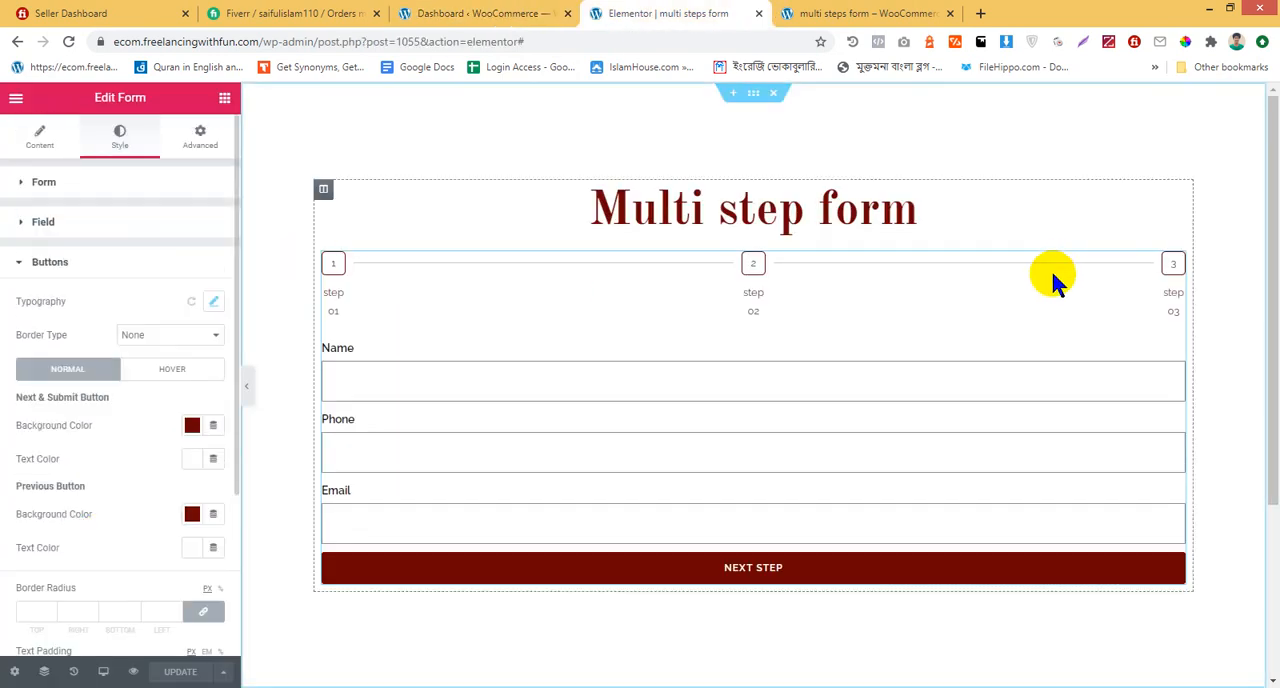
Inspect the Previous Step button on the previewed form's second step, then close the developer tools
{"action": "left_click", "coordinate": [894, 12]}
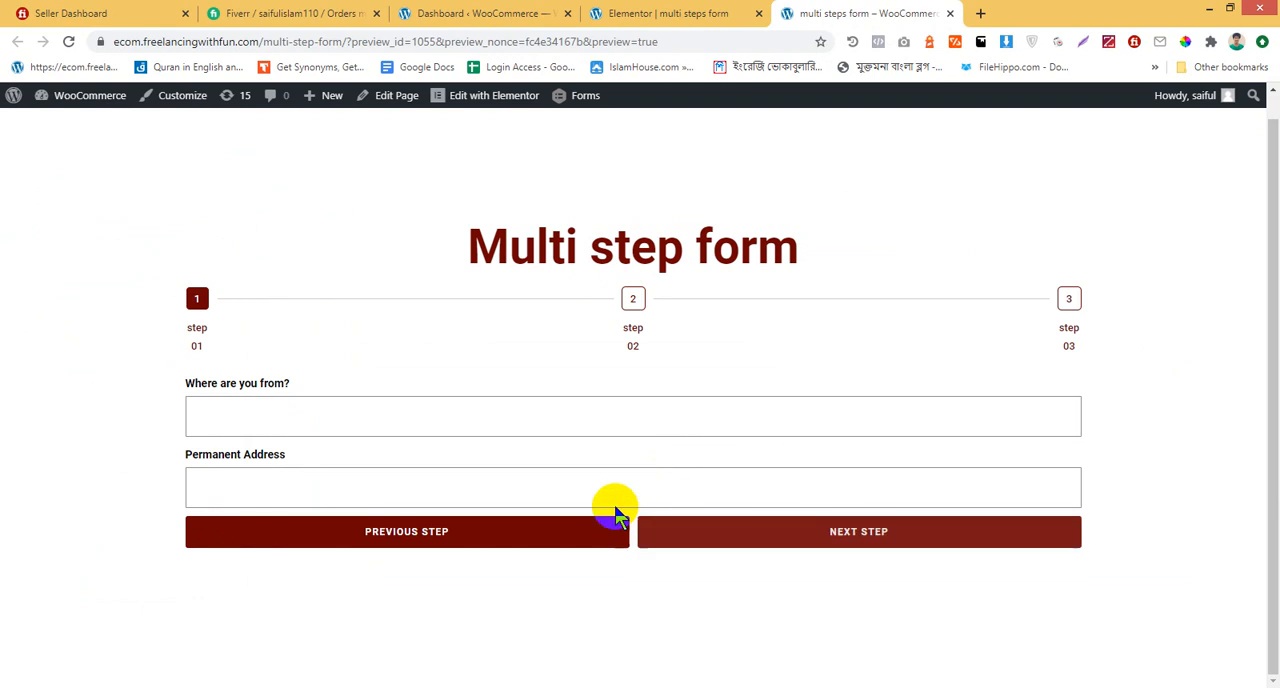
{"action": "right_click", "coordinate": [557, 536]}
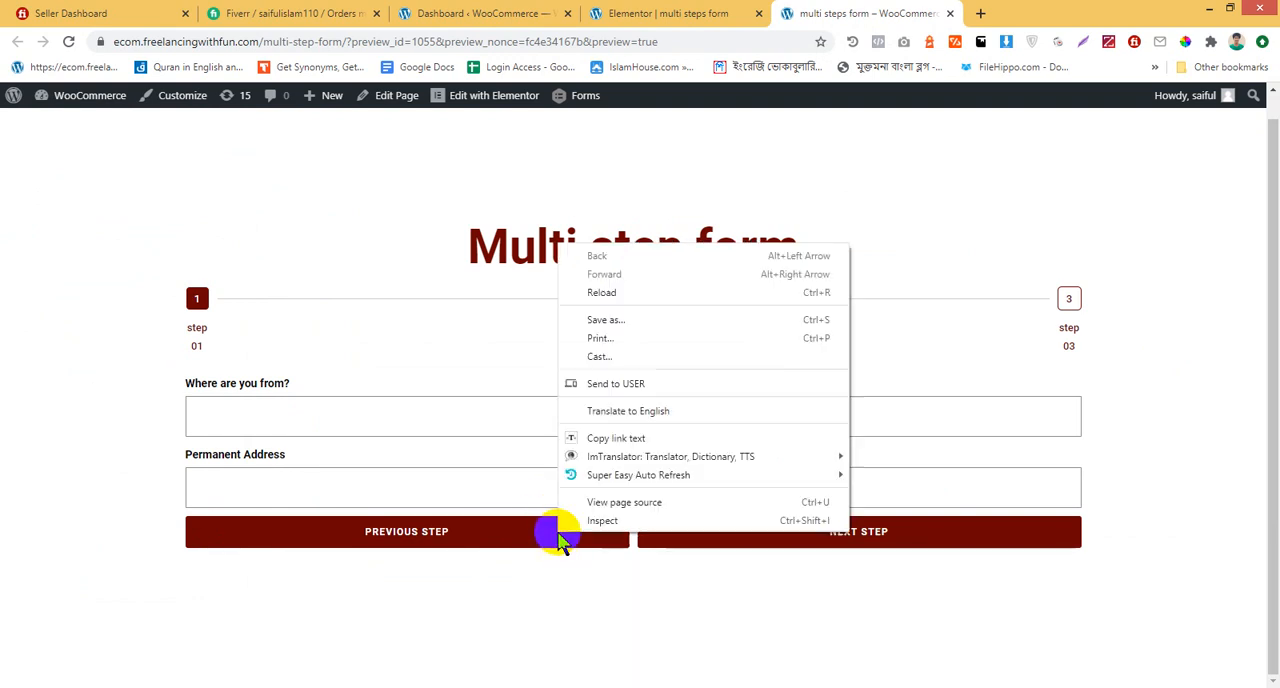
{"action": "left_click", "coordinate": [602, 520]}
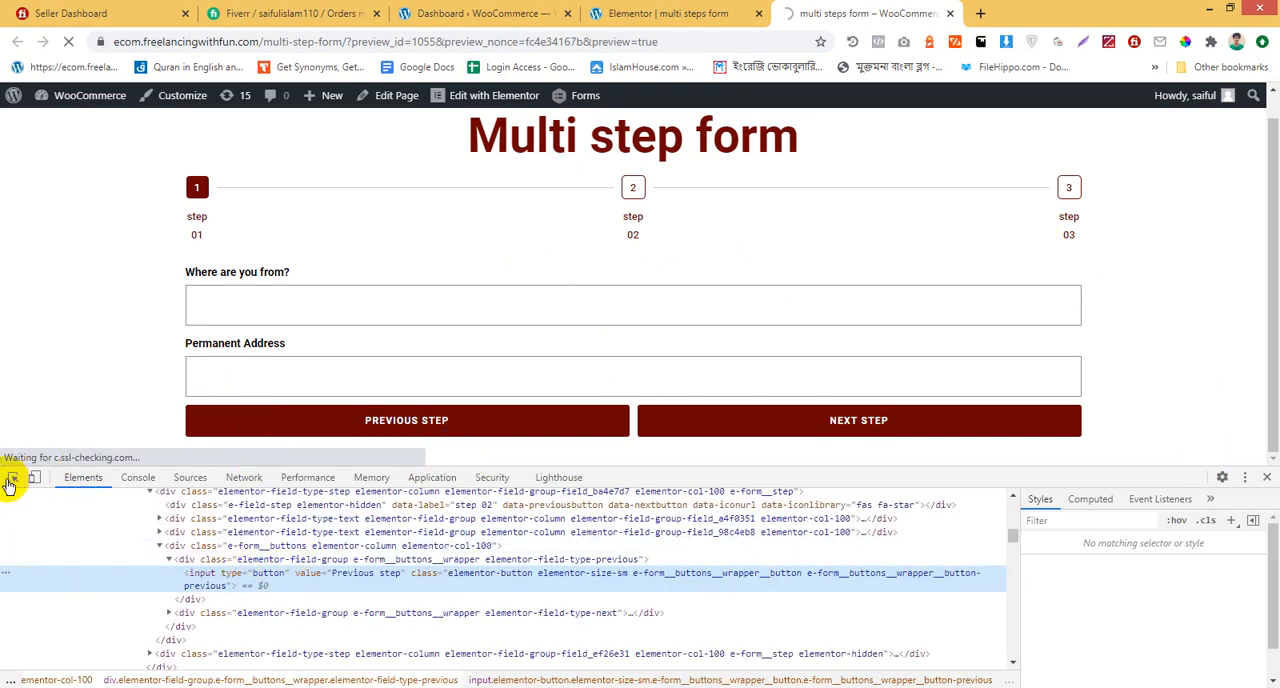
{"action": "left_click", "coordinate": [300, 420]}
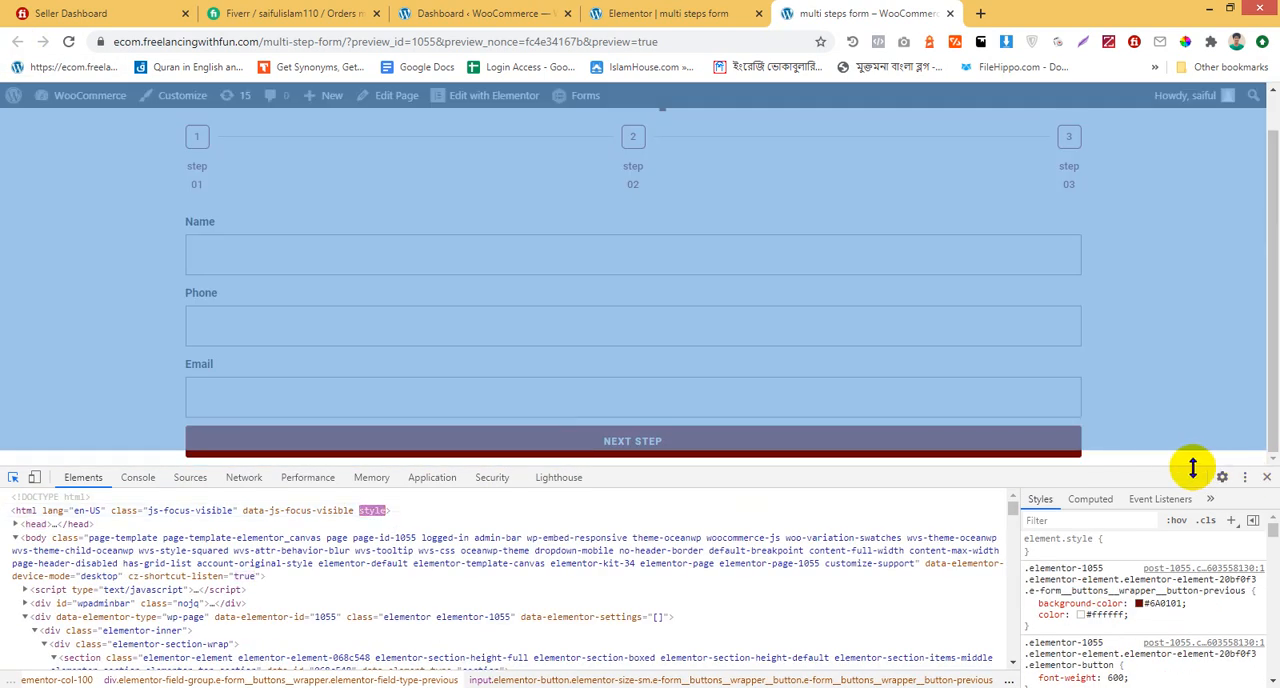
{"action": "left_click", "coordinate": [1267, 477]}
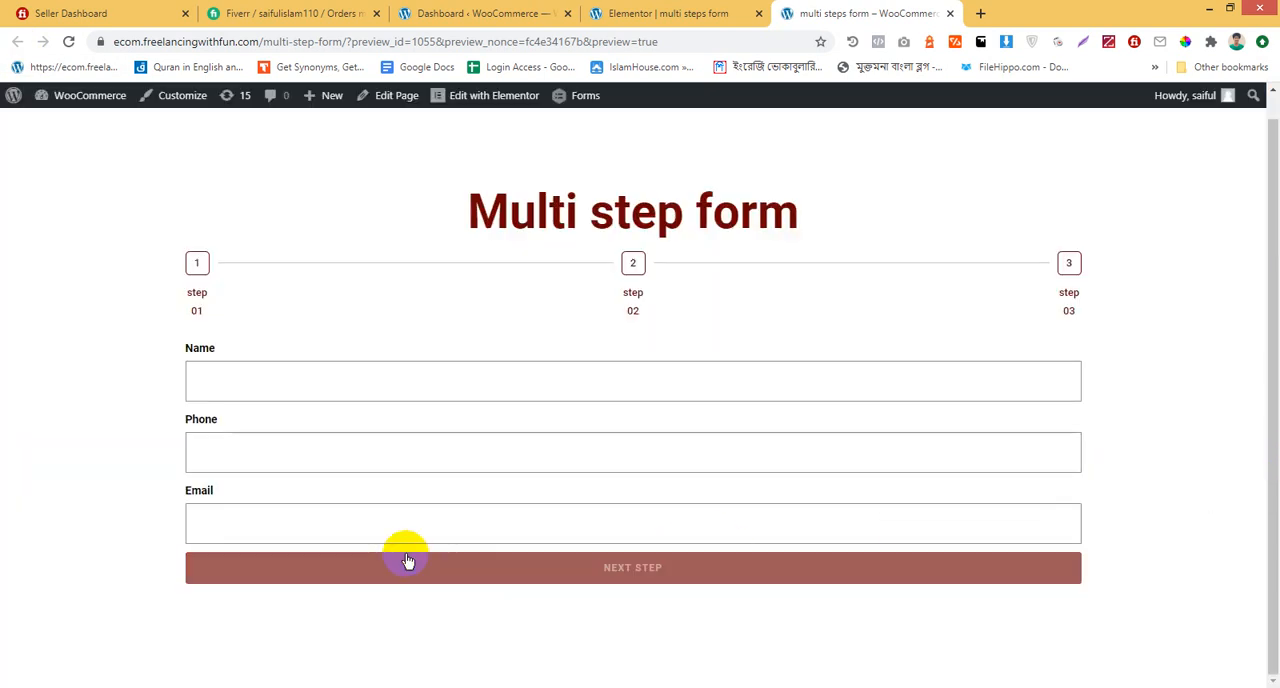
Advance the previewed form to its second step, inspect the page, and examine the CSS rules of the elementor-container element
{"action": "left_click", "coordinate": [828, 562]}
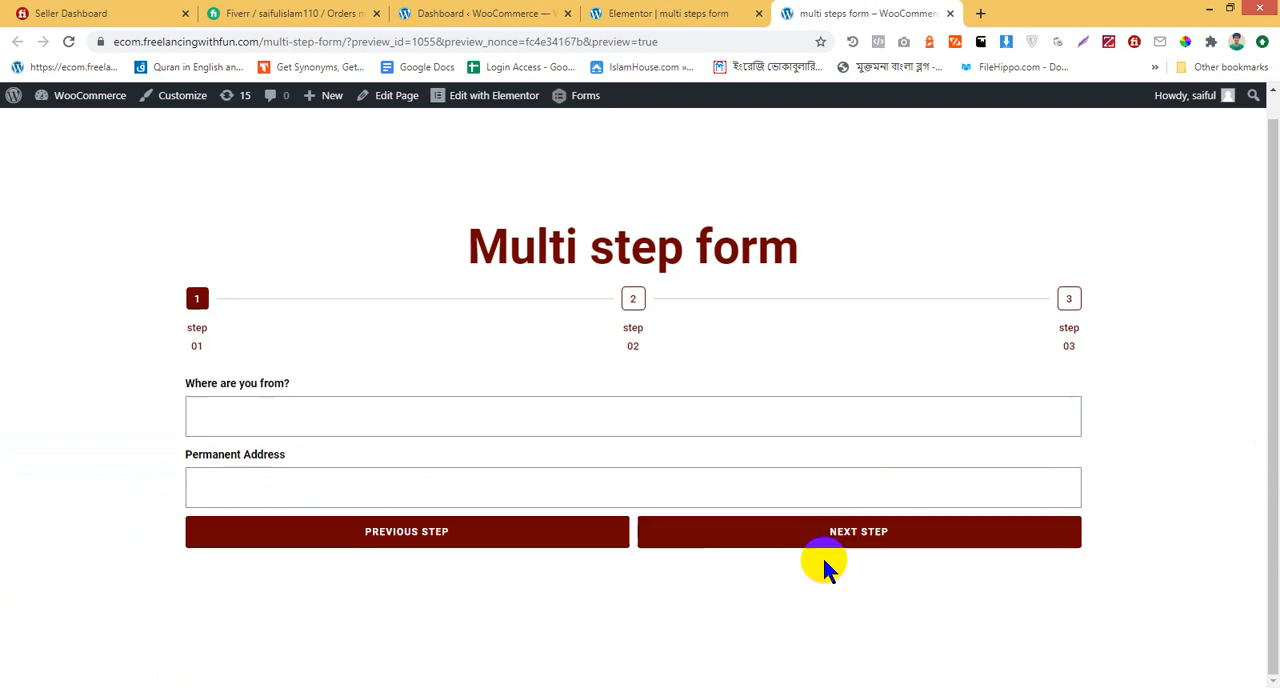
{"action": "right_click", "coordinate": [371, 642]}
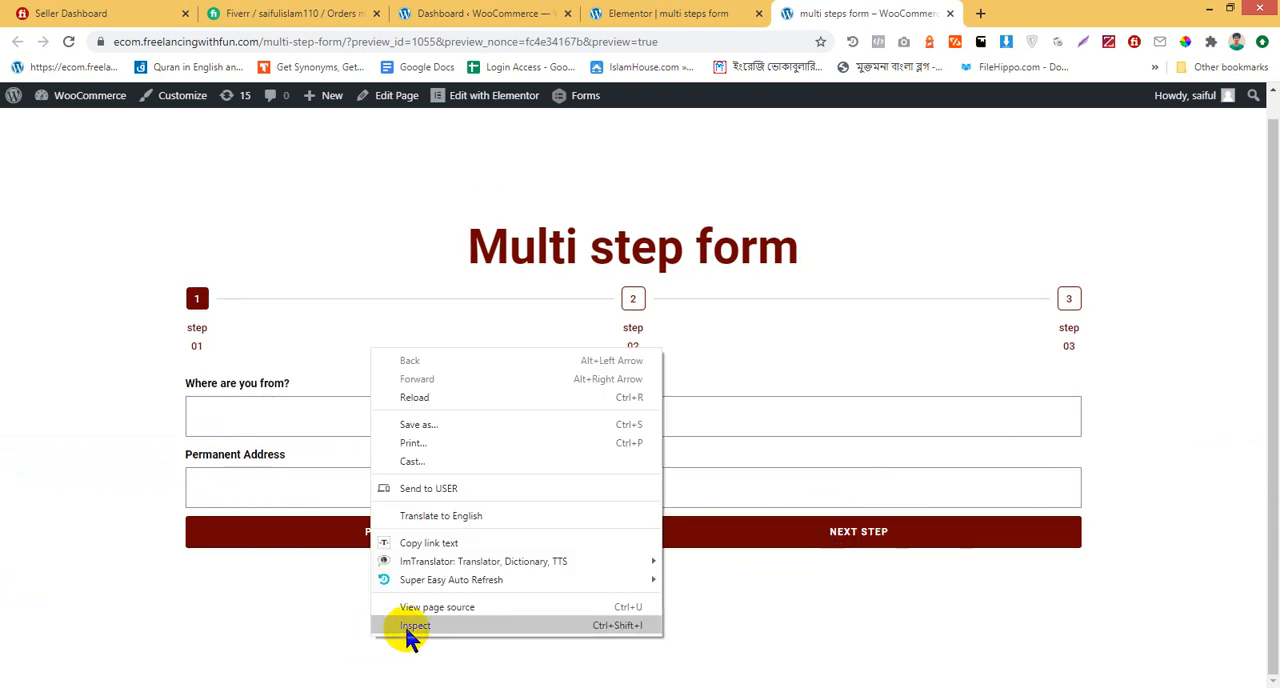
{"action": "left_click", "coordinate": [405, 626]}
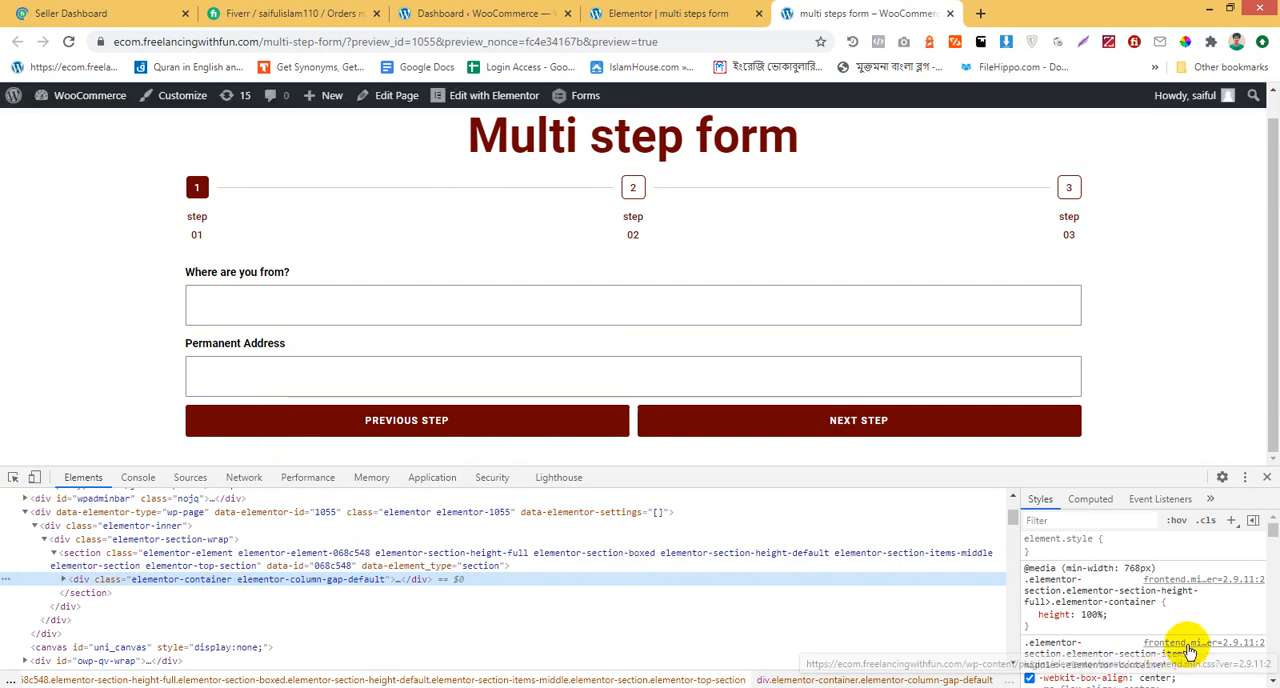
{"action": "scroll", "coordinate": [1180, 652], "scroll_direction": "down", "scroll_amount": 2}
{"action": "scroll", "coordinate": [1232, 628], "scroll_direction": "down", "scroll_amount": 1}
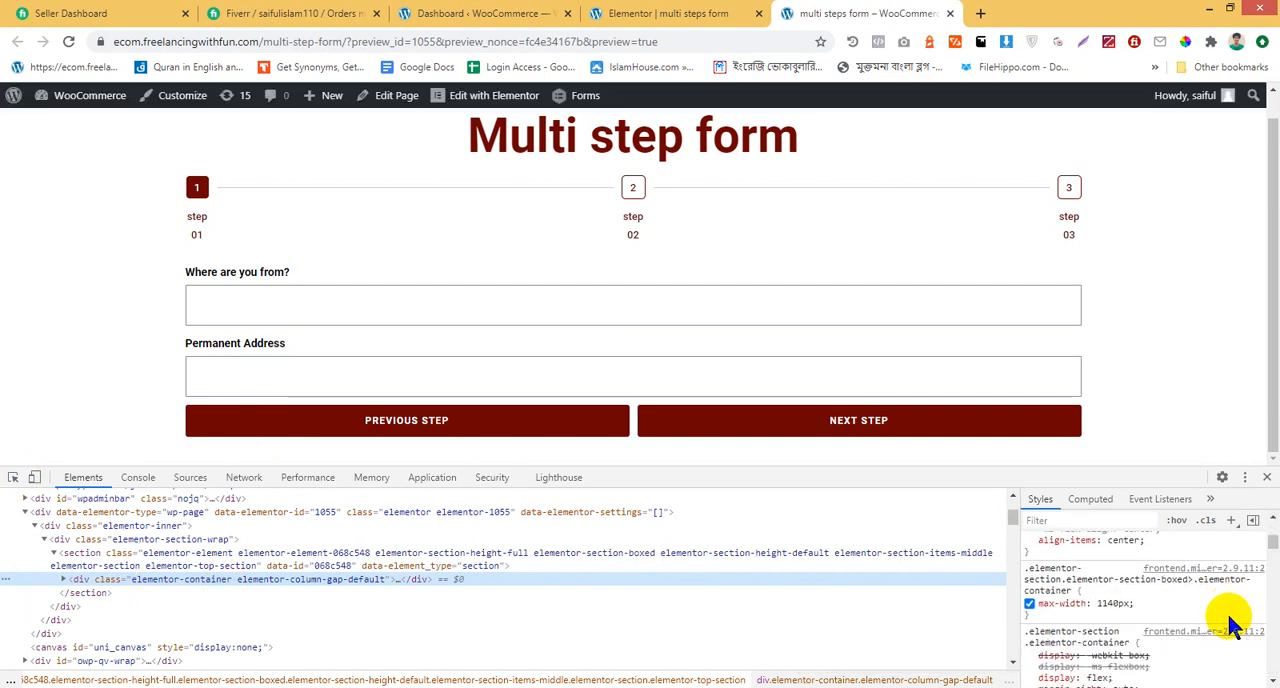
{"action": "scroll", "coordinate": [1236, 624], "scroll_direction": "down", "scroll_amount": 1}
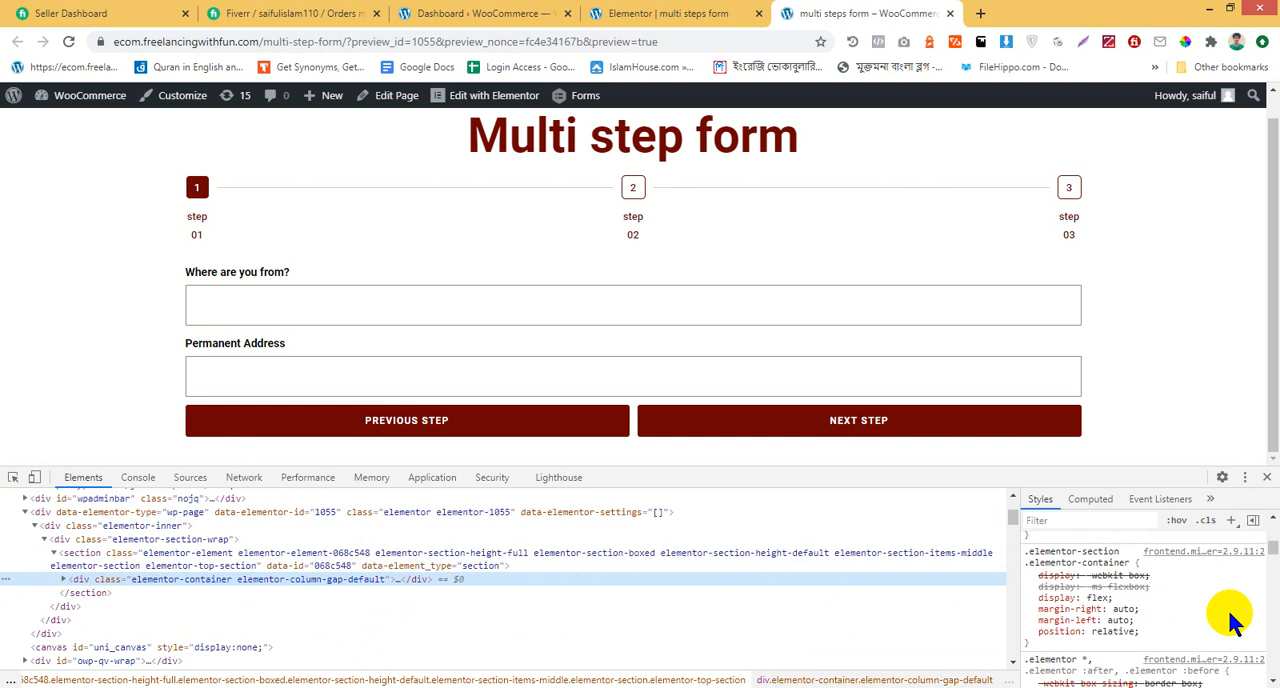
{"action": "scroll", "coordinate": [1234, 620], "scroll_direction": "down", "scroll_amount": 4}
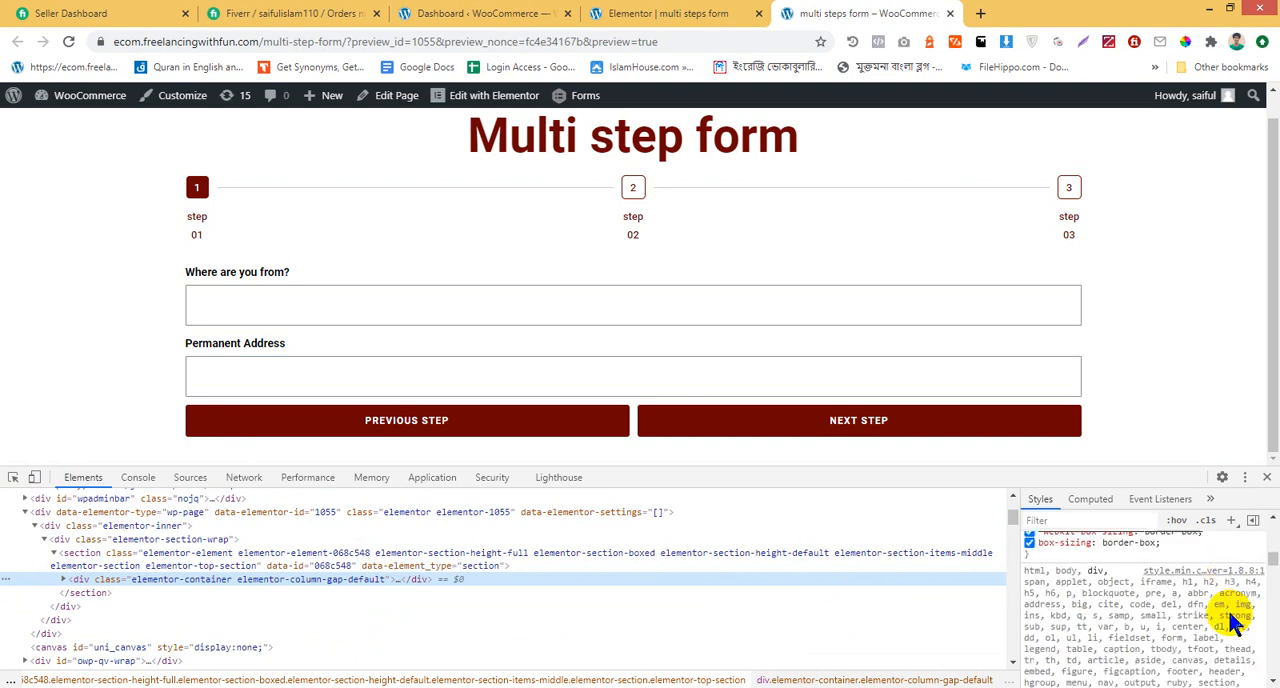
{"action": "scroll", "coordinate": [1232, 618], "scroll_direction": "down", "scroll_amount": 1}
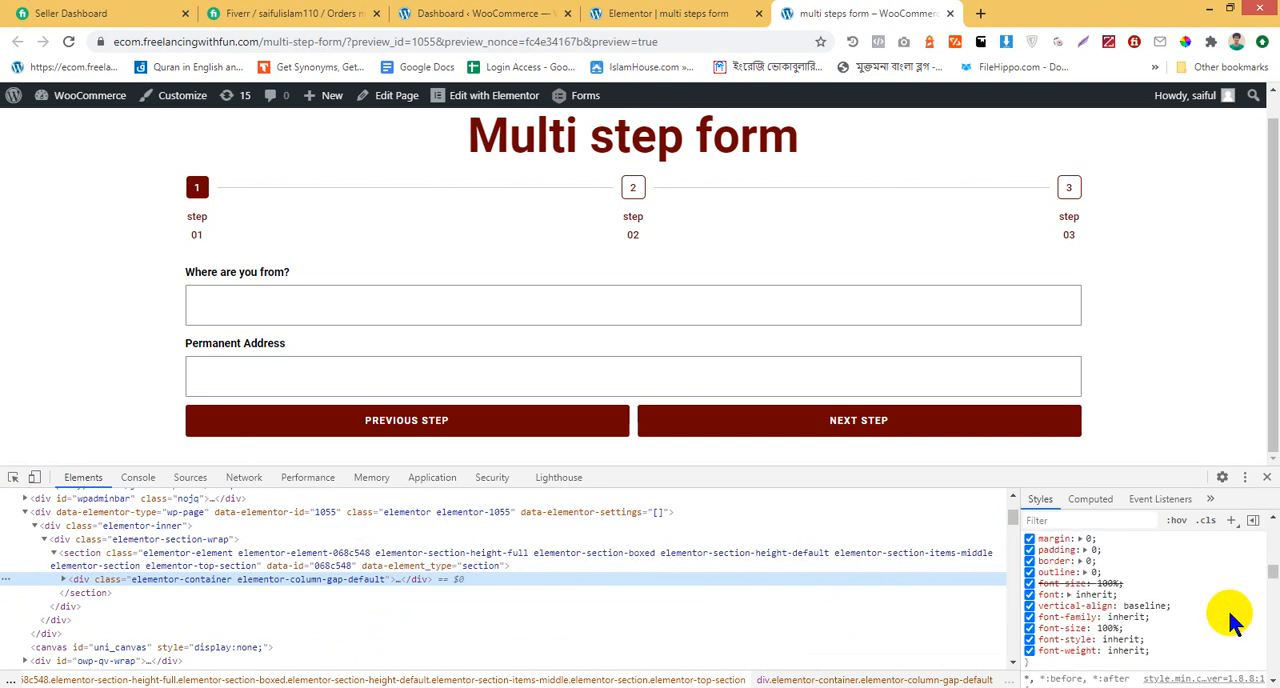
{"action": "scroll", "coordinate": [1227, 607], "scroll_direction": "up", "scroll_amount": 2}
{"action": "scroll", "coordinate": [1227, 607], "scroll_direction": "down", "scroll_amount": 2}
{"action": "scroll", "coordinate": [1226, 608], "scroll_direction": "up", "scroll_amount": 1}
{"action": "scroll", "coordinate": [1229, 613], "scroll_direction": "up", "scroll_amount": 5}
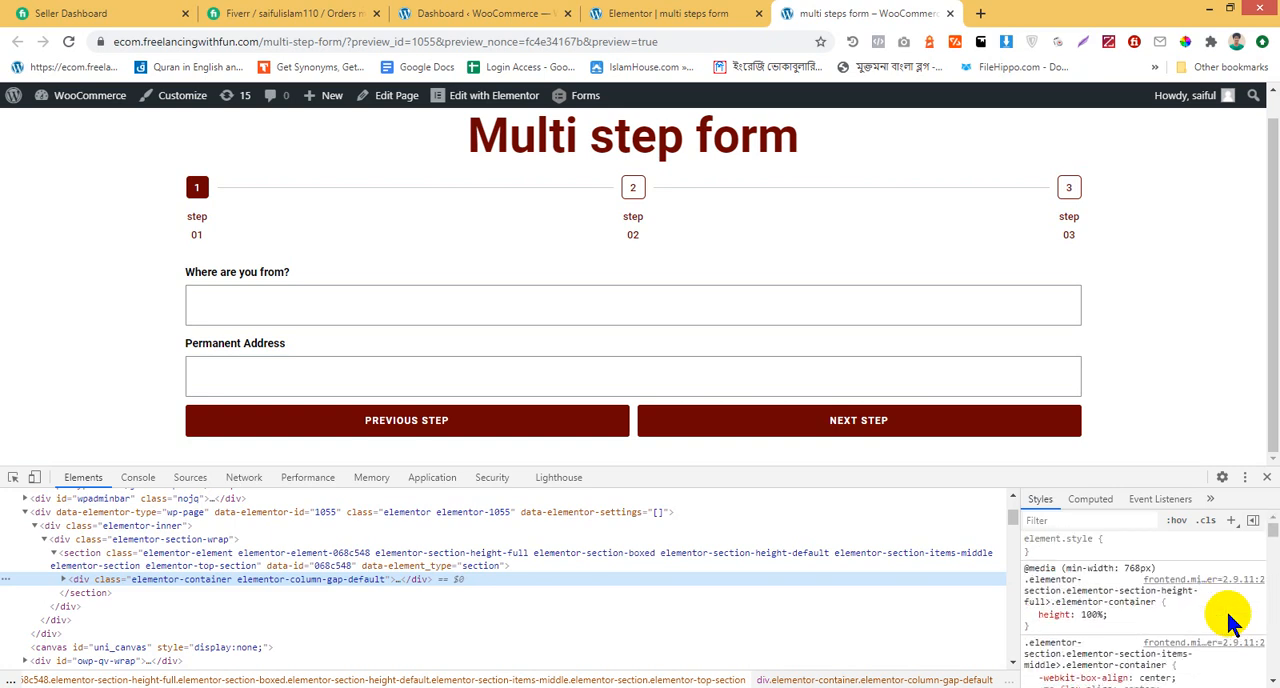
{"action": "scroll", "coordinate": [1230, 622], "scroll_direction": "down", "scroll_amount": 1}
{"action": "scroll", "coordinate": [1230, 622], "scroll_direction": "up", "scroll_amount": 3}
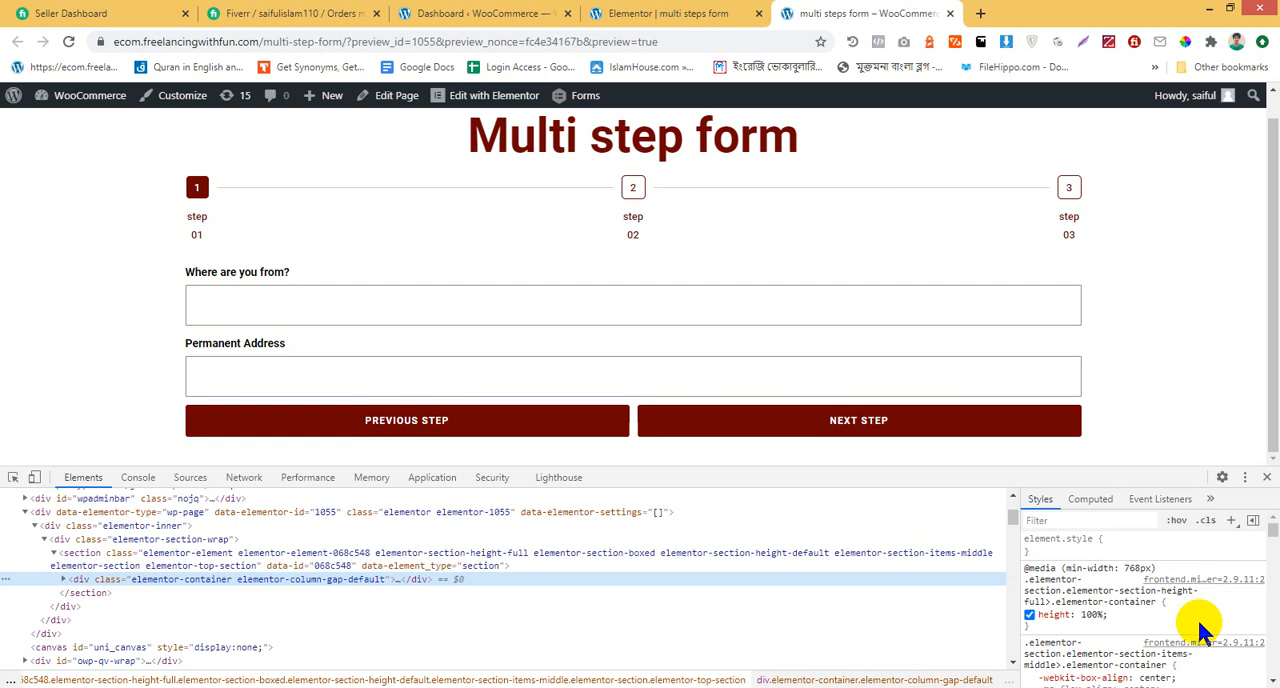
{"action": "scroll", "coordinate": [1133, 626], "scroll_direction": "down", "scroll_amount": 1}
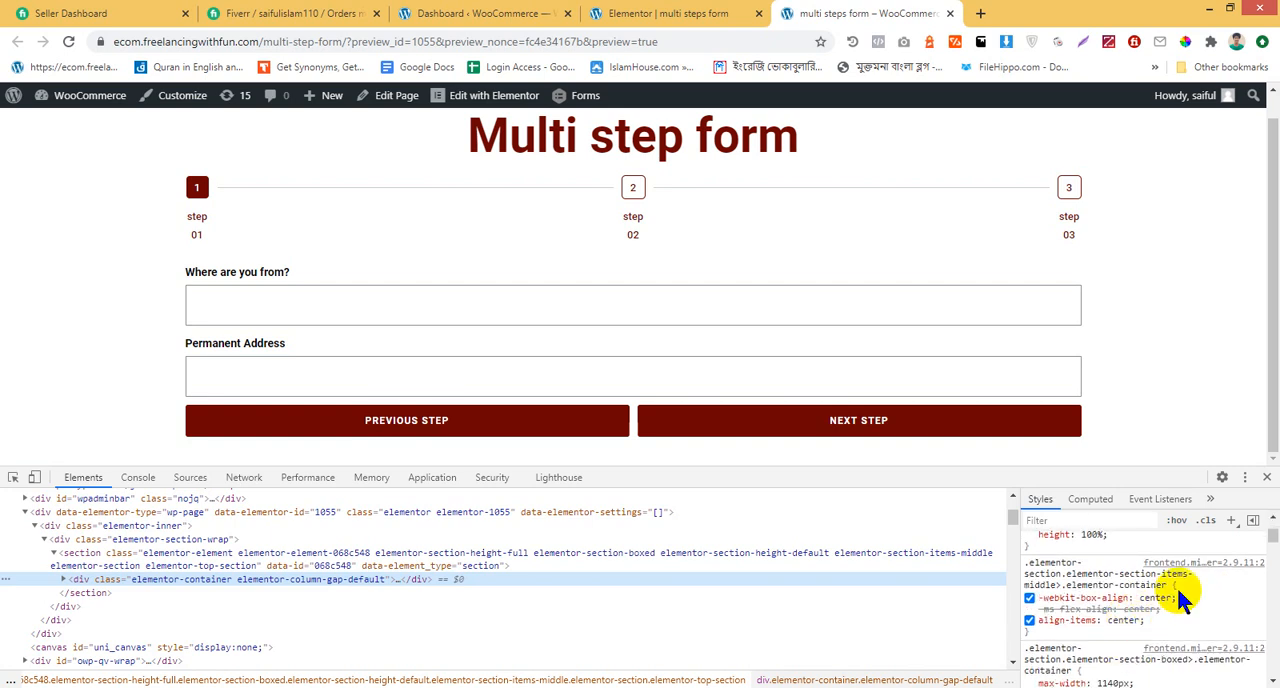
{"action": "scroll", "coordinate": [1170, 600], "scroll_direction": "down", "scroll_amount": 1}
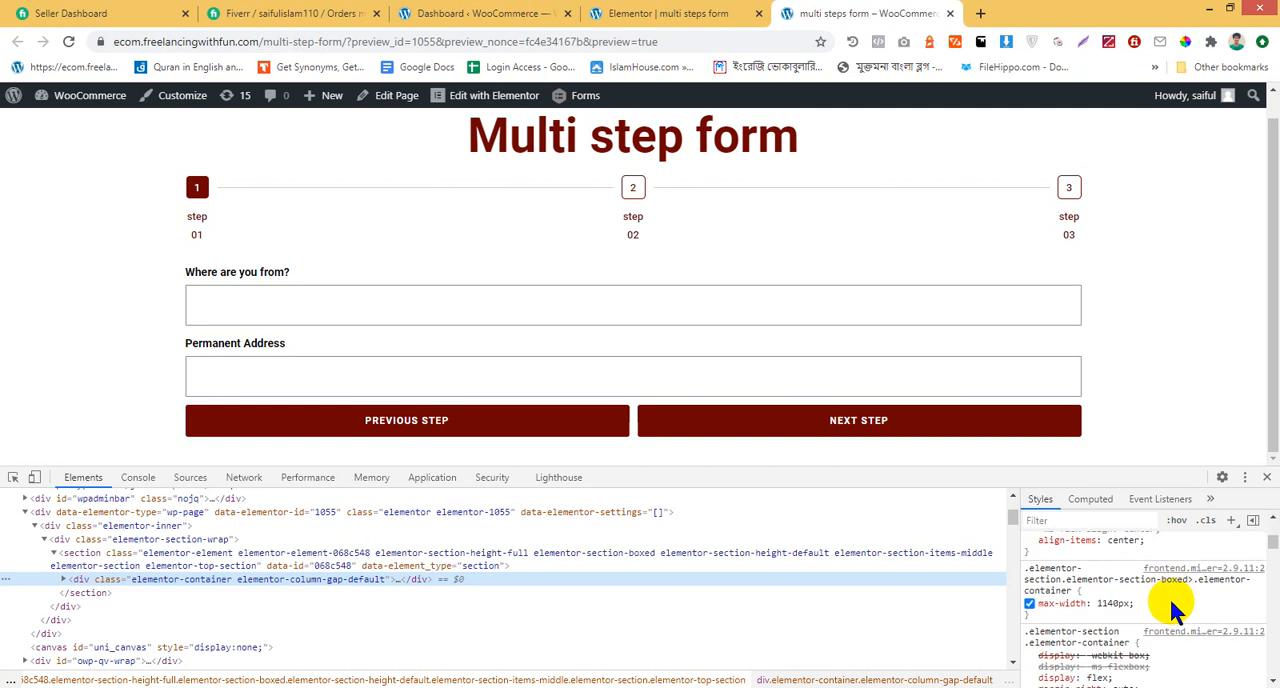
{"action": "scroll", "coordinate": [1160, 605], "scroll_direction": "down", "scroll_amount": 2}
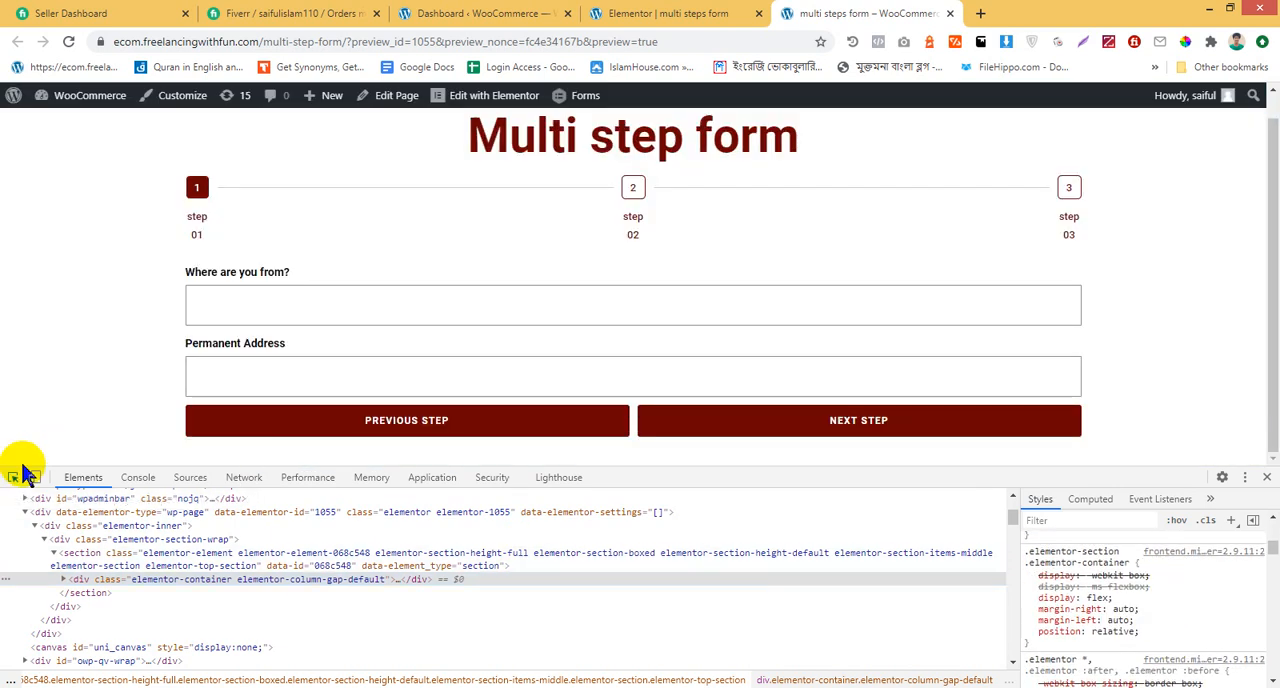
Inspect the Previous Step button and try a padding-top of 10px in its .elementor-form .elementor-button rule
{"action": "left_click", "coordinate": [14, 476]}
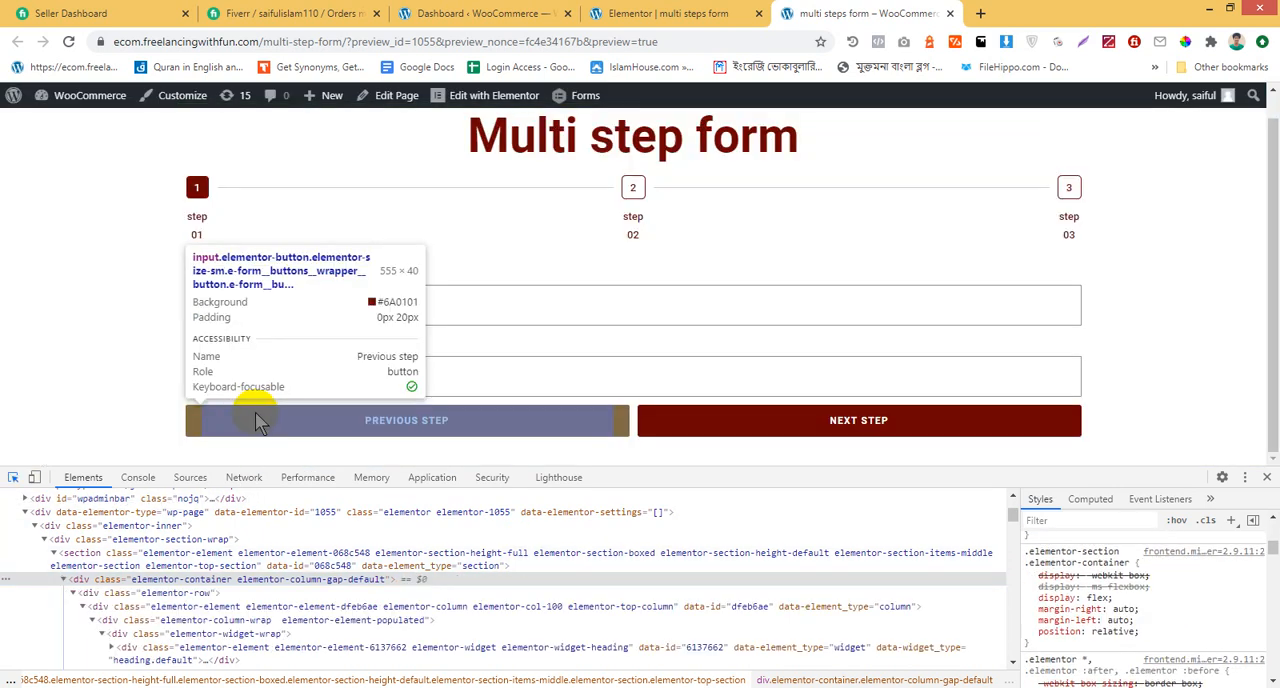
{"action": "left_click", "coordinate": [196, 428]}
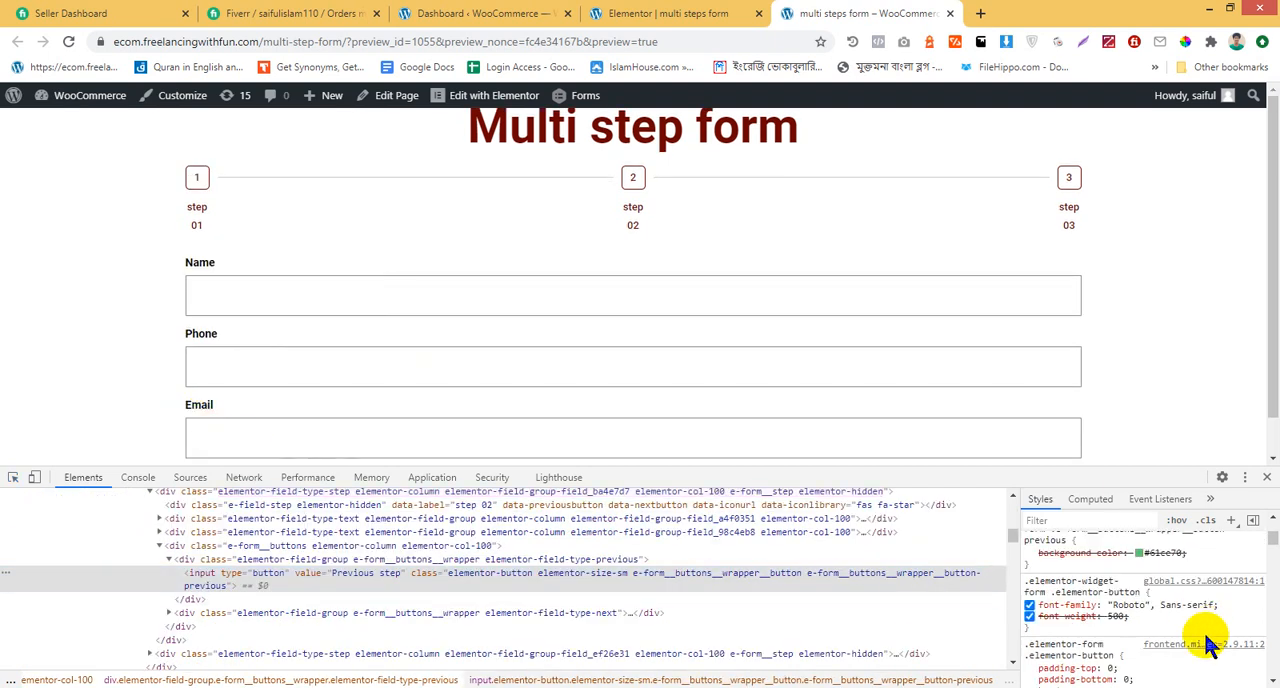
{"action": "scroll", "coordinate": [1207, 643], "scroll_direction": "down", "scroll_amount": 2}
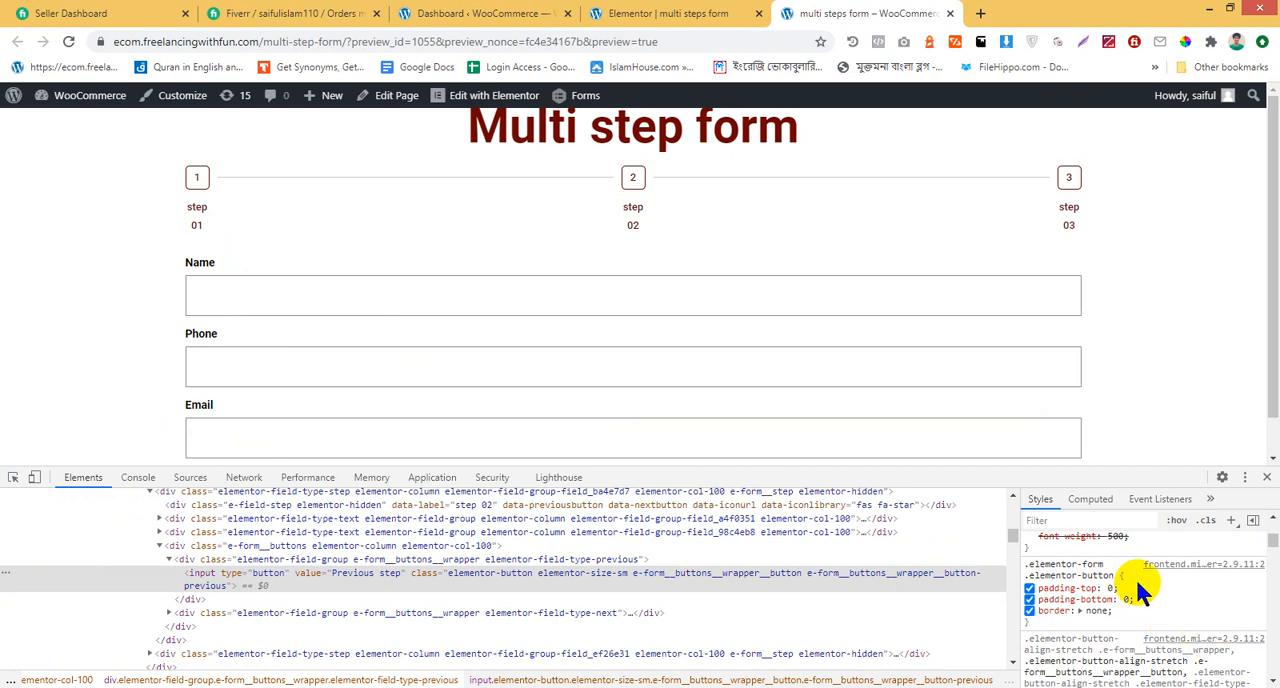
{"action": "left_click", "coordinate": [1135, 580]}
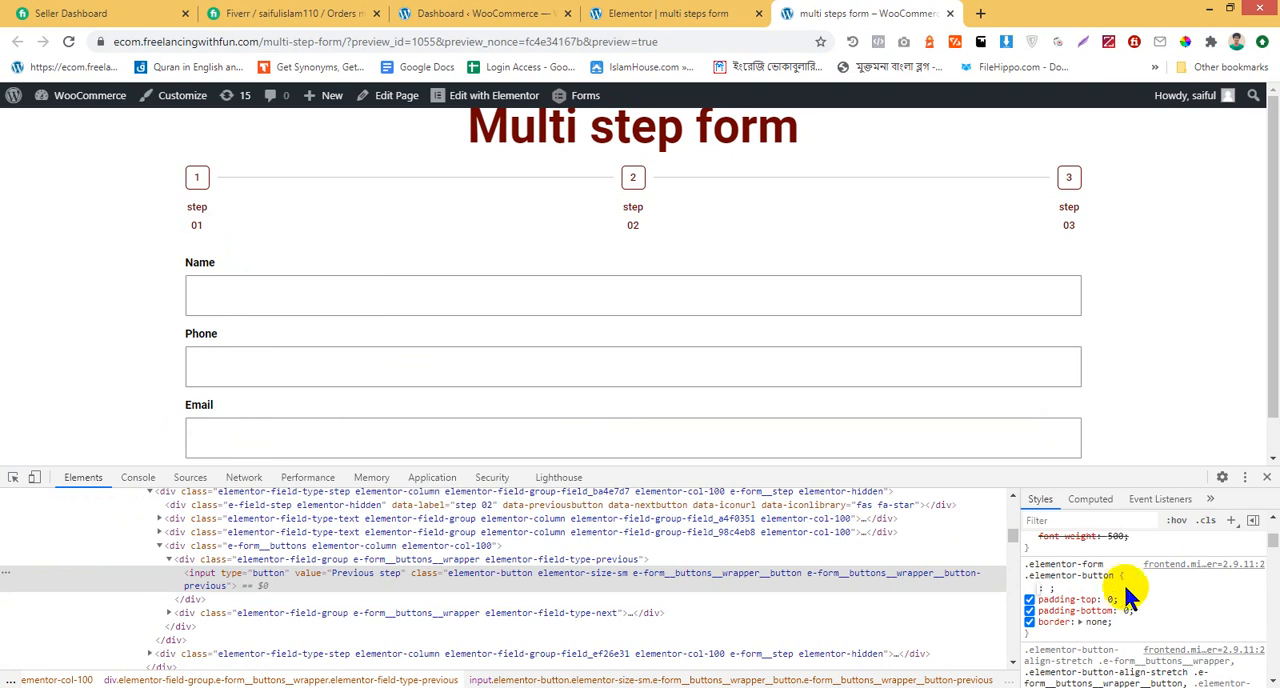
{"action": "left_click", "coordinate": [1115, 597]}
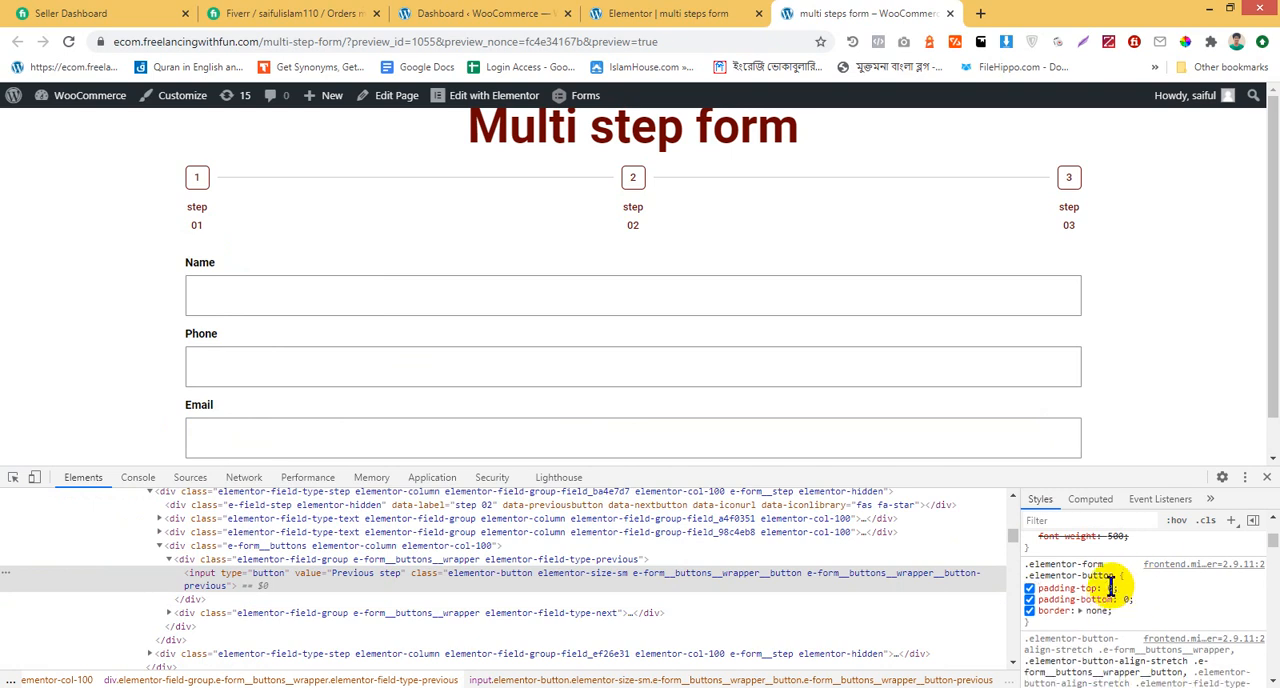
{"action": "left_click", "coordinate": [1110, 588]}
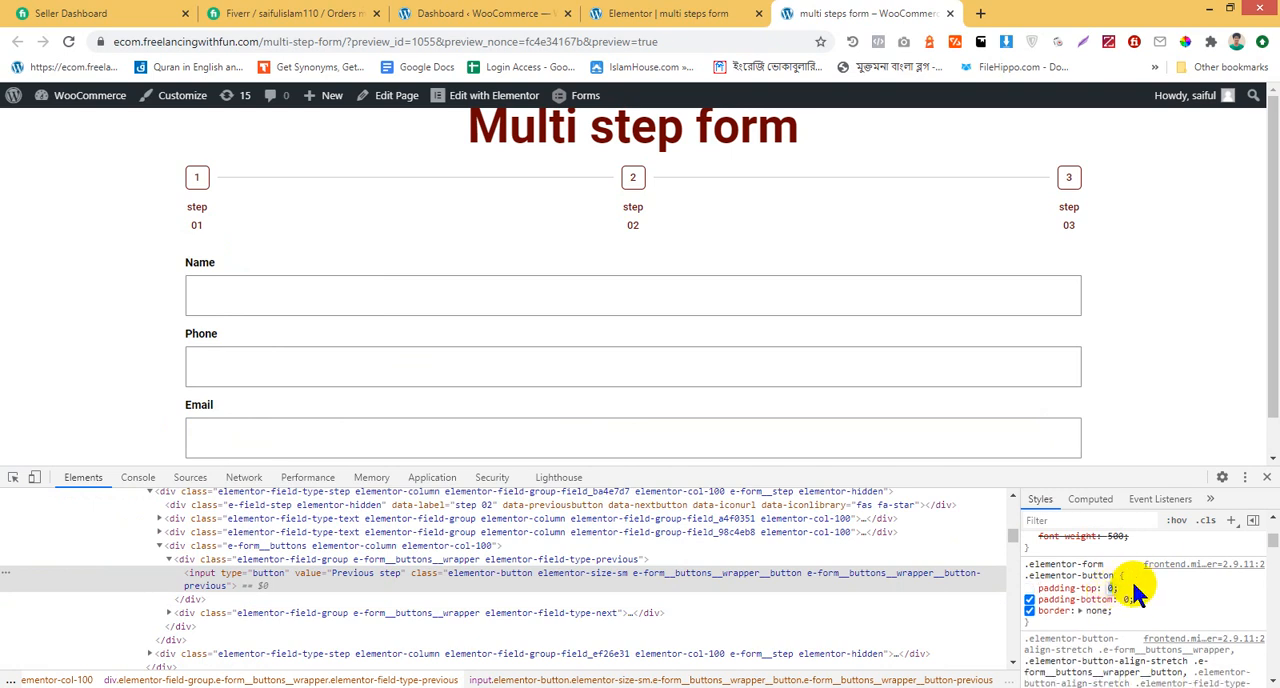
{"action": "key", "text": "Up"}
{"action": "key", "text": "Up"}
{"action": "scroll", "coordinate": [966, 345], "scroll_direction": "down", "scroll_amount": 1}
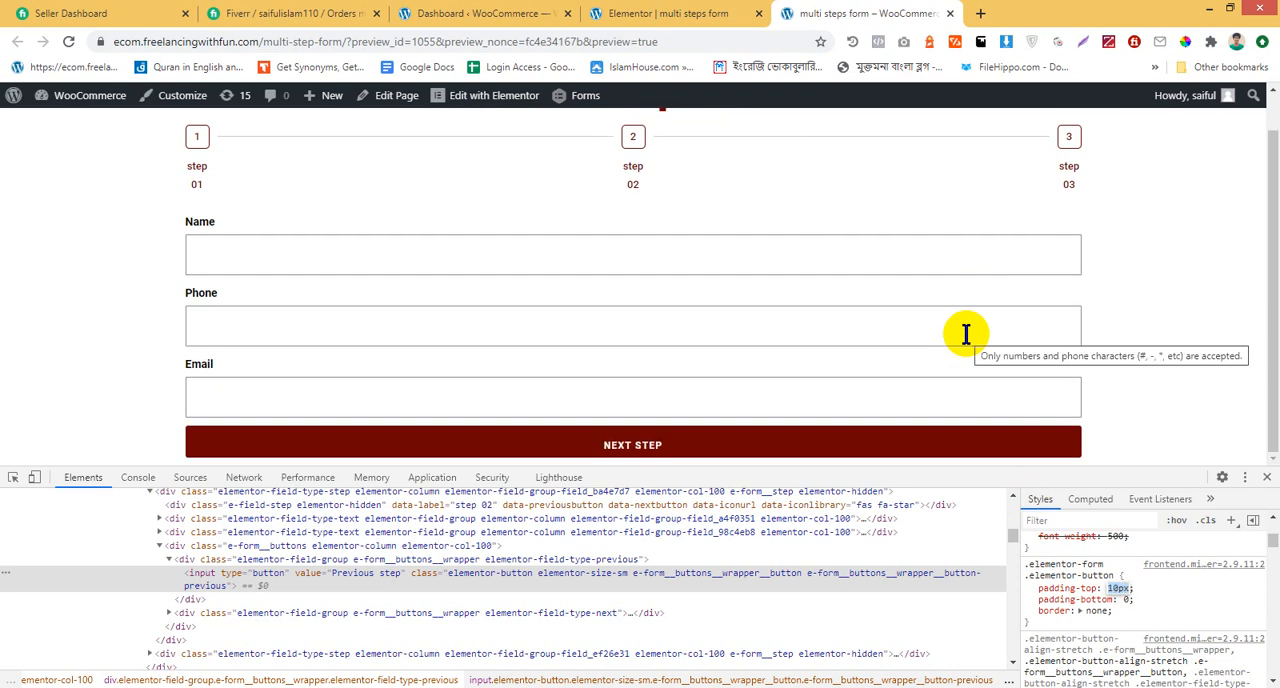
Remove the padding-top declaration from the .elementor-form .elementor-button rule, check the neighbouring rules, and reload the preview
{"action": "key", "text": "BackSpace"}
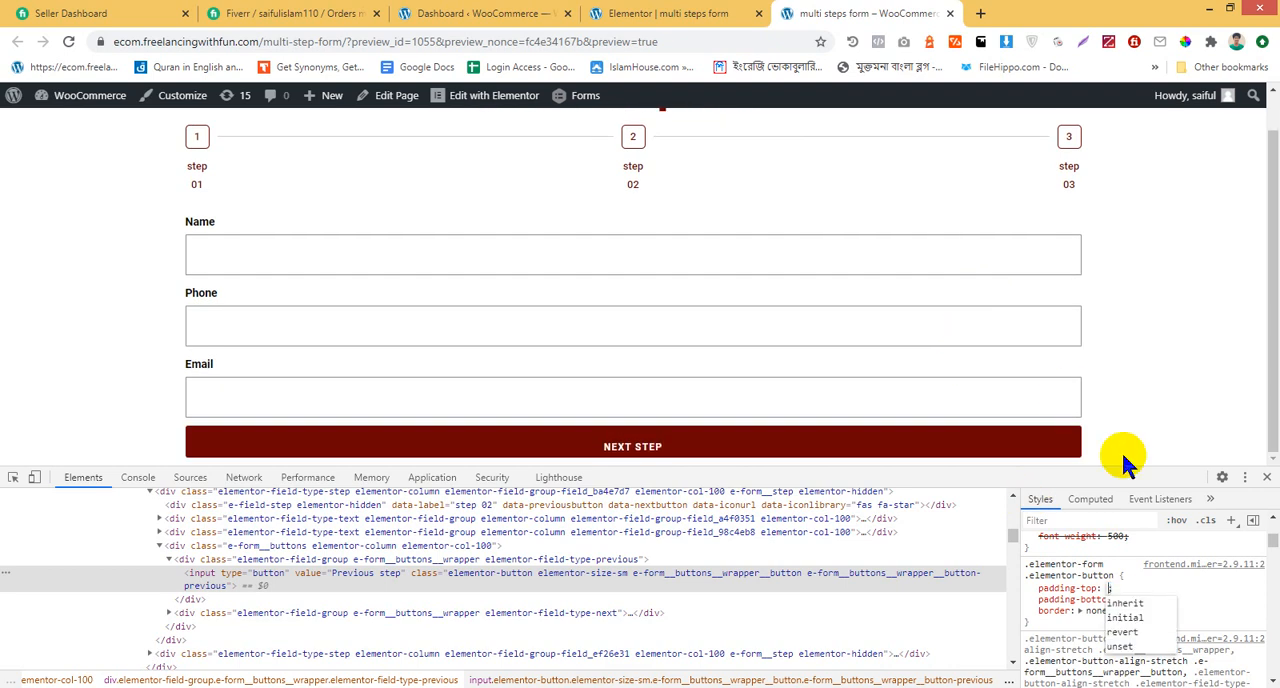
{"action": "left_click", "coordinate": [1143, 577]}
{"action": "left_click", "coordinate": [1143, 577]}
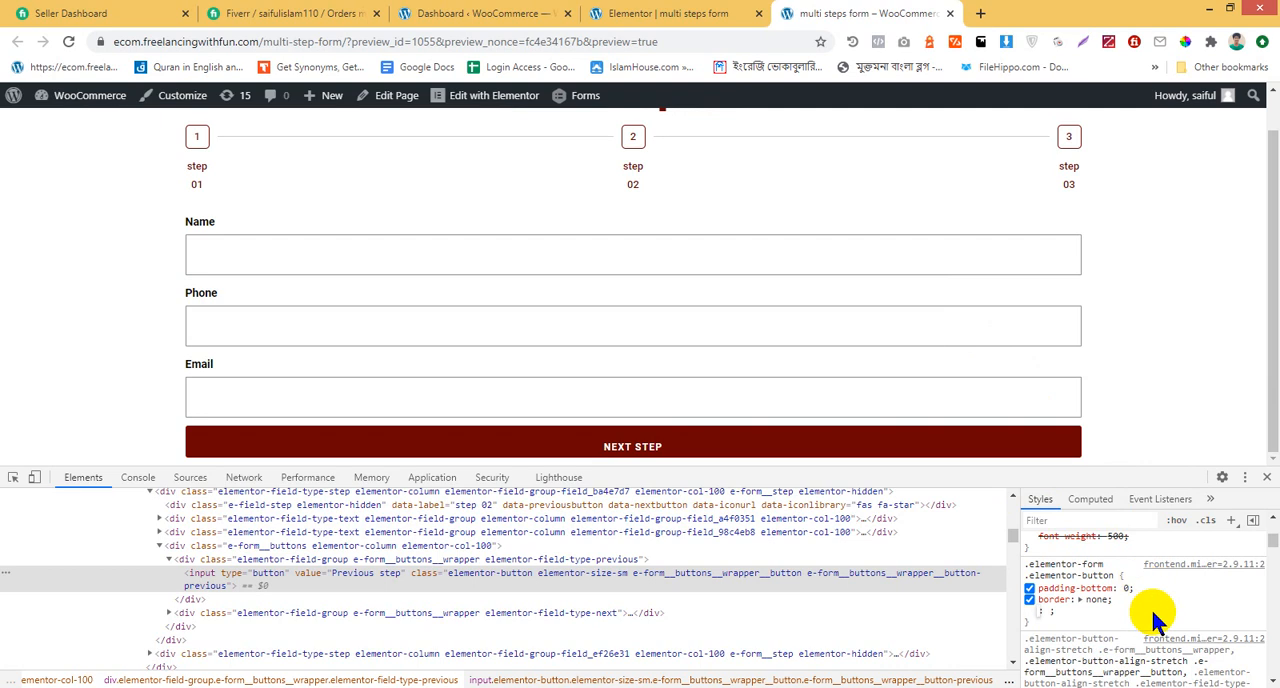
{"action": "scroll", "coordinate": [1183, 538], "scroll_direction": "down", "scroll_amount": 1}
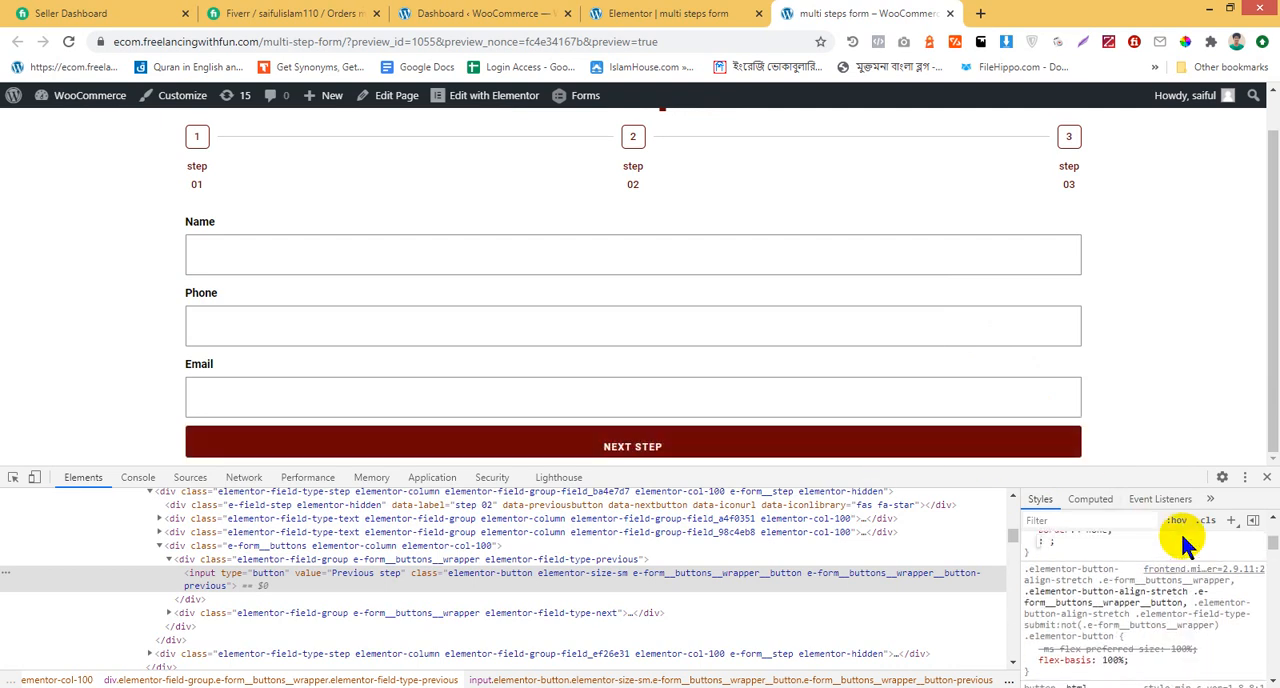
{"action": "scroll", "coordinate": [1183, 538], "scroll_direction": "up", "scroll_amount": 2}
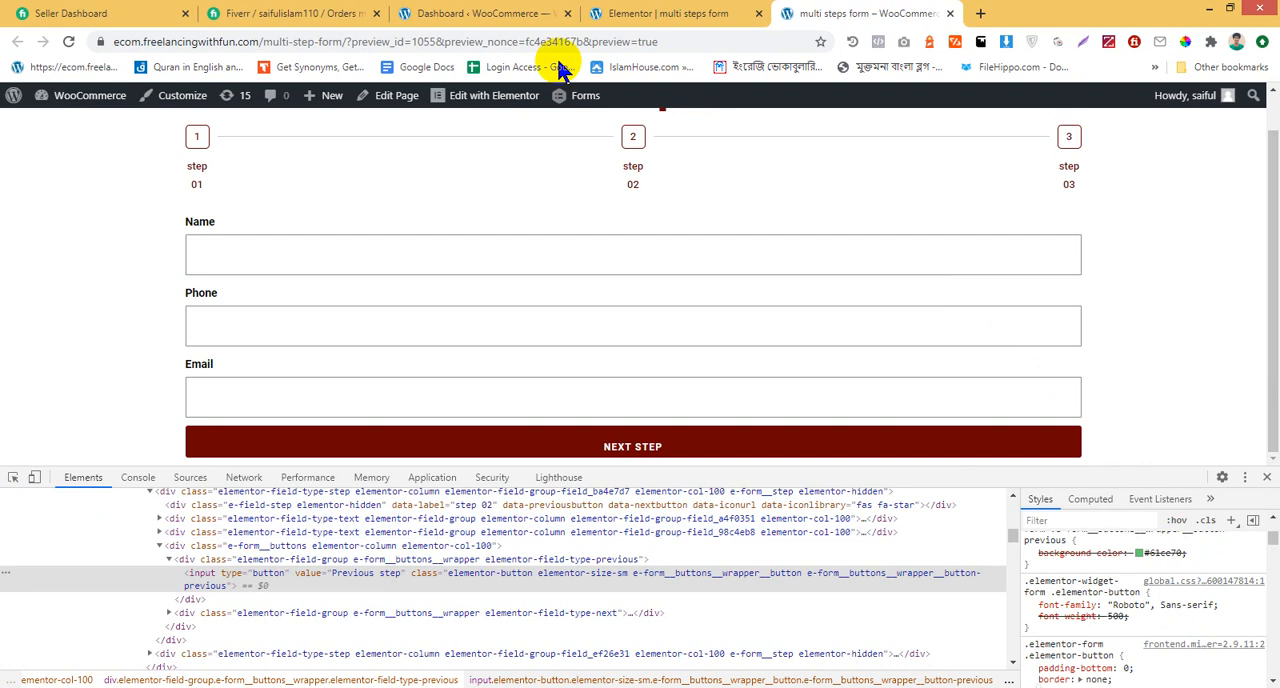
{"action": "left_click", "coordinate": [60, 40]}
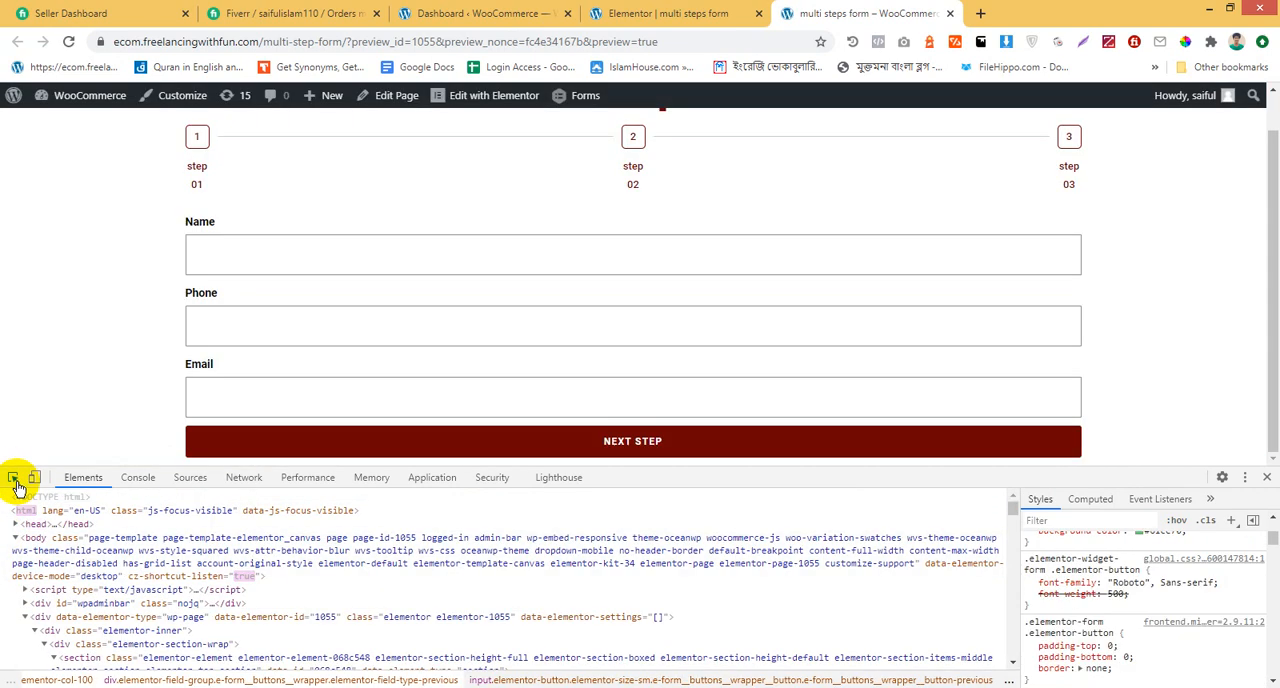
Inspect the Next Step button and add margin-top: 10px to its .elementor-form .elementor-button rule
{"action": "left_click", "coordinate": [15, 482]}
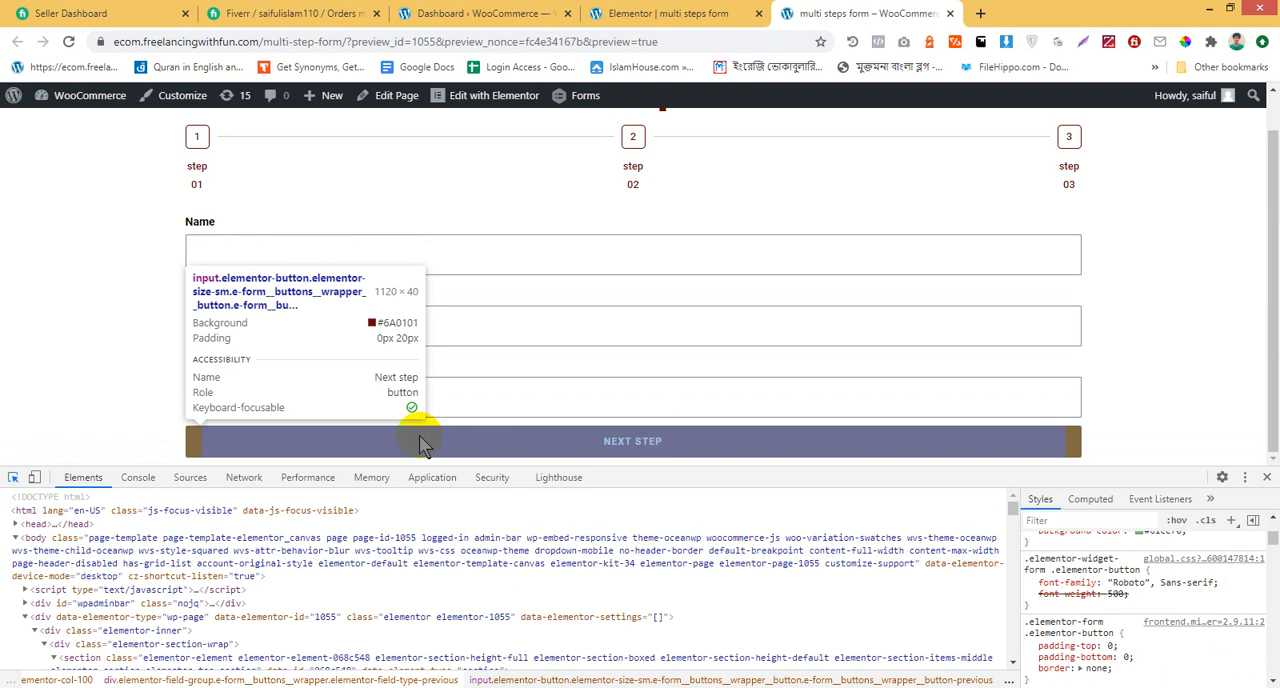
{"action": "left_click", "coordinate": [419, 437]}
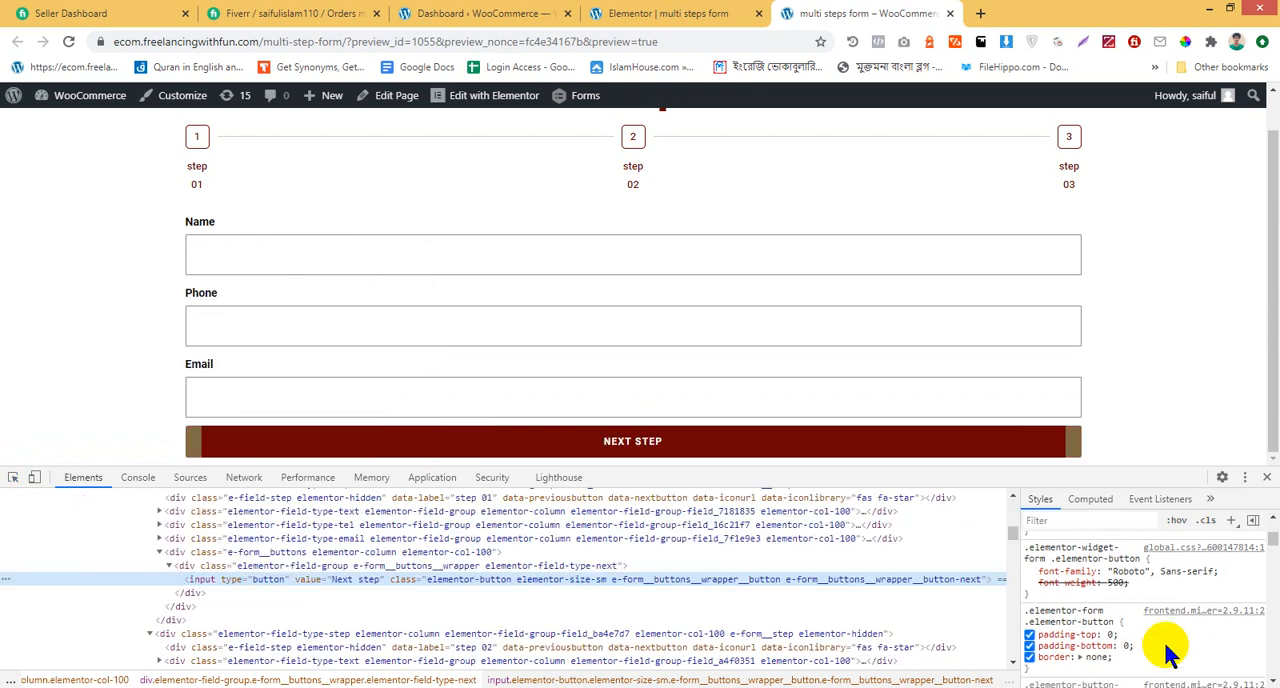
{"action": "left_click", "coordinate": [1131, 622]}
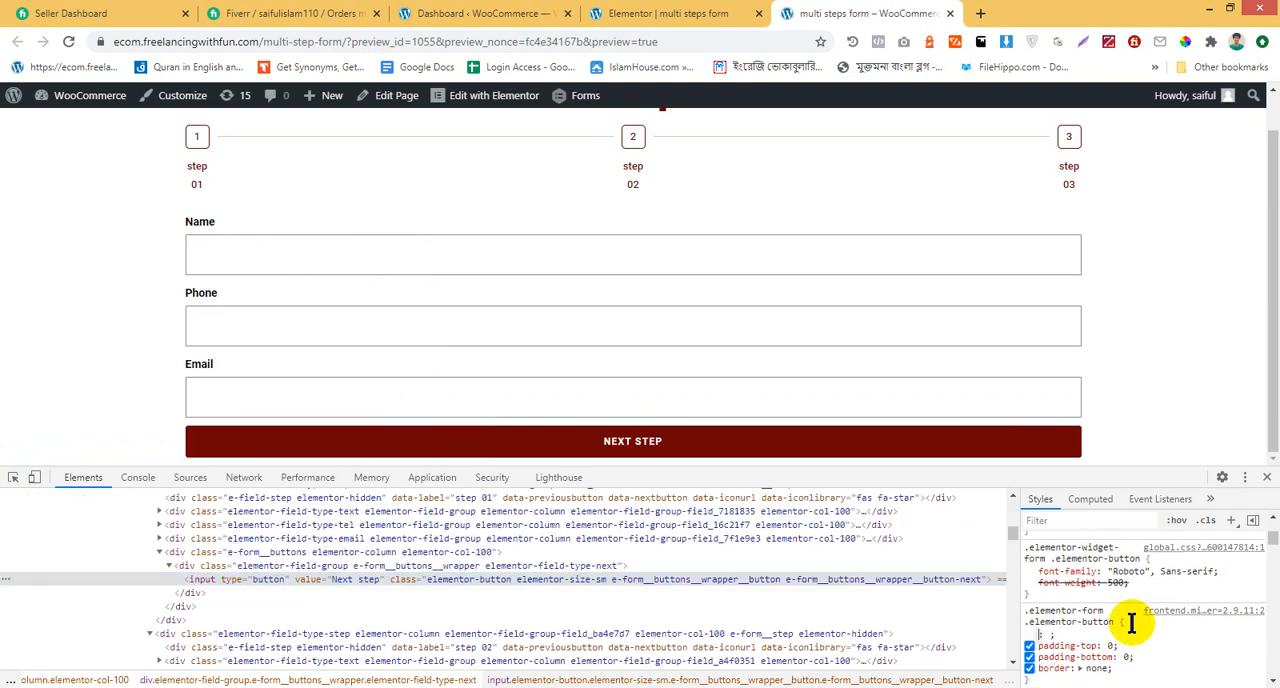
{"action": "type", "text": "margin"}
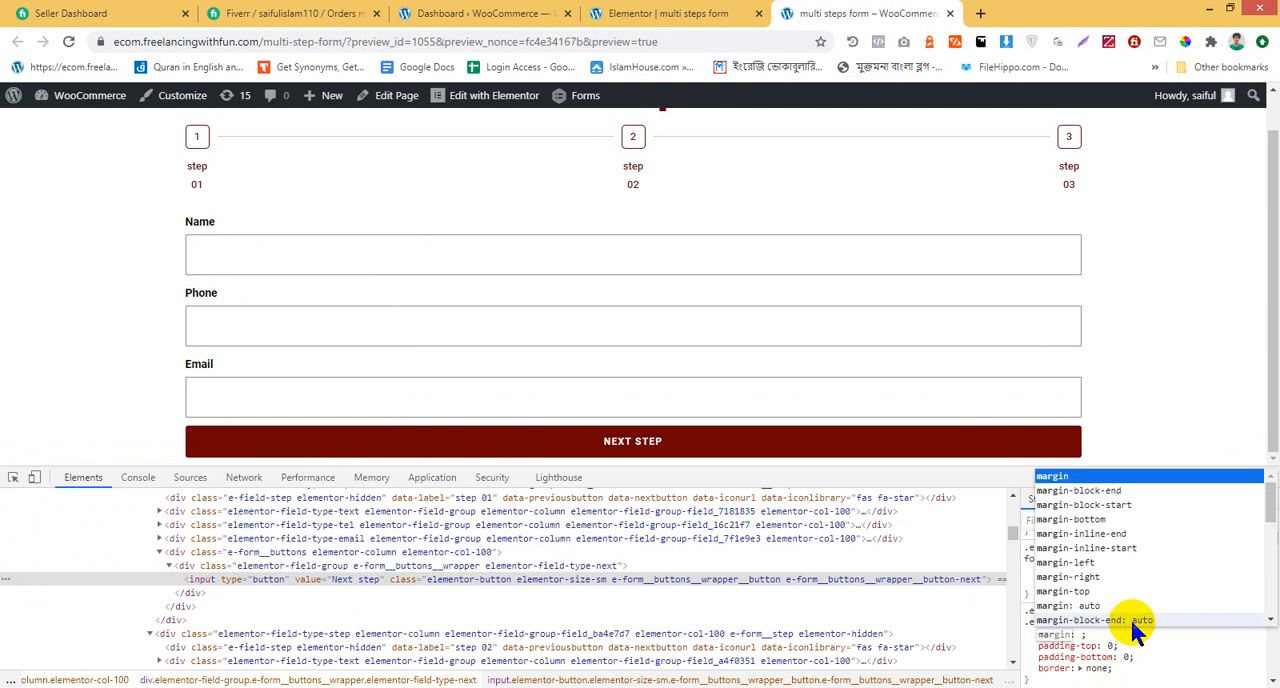
{"action": "left_click", "coordinate": [1100, 590]}
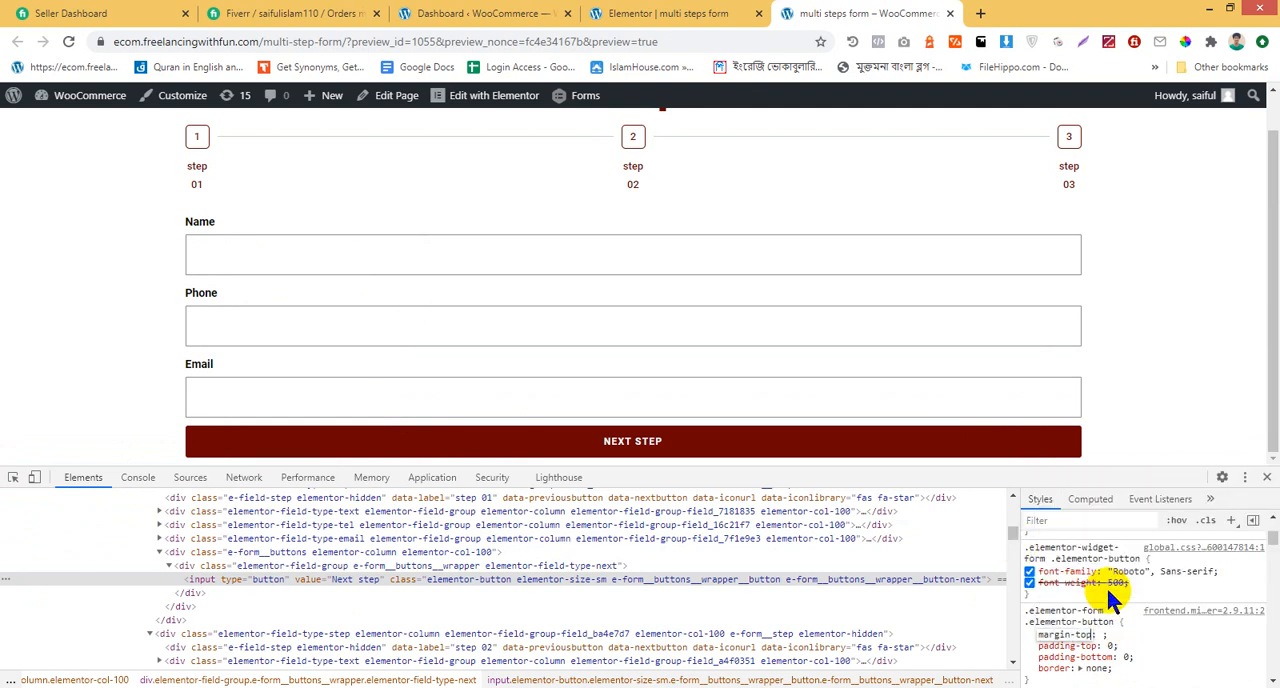
{"action": "key", "text": "Return"}
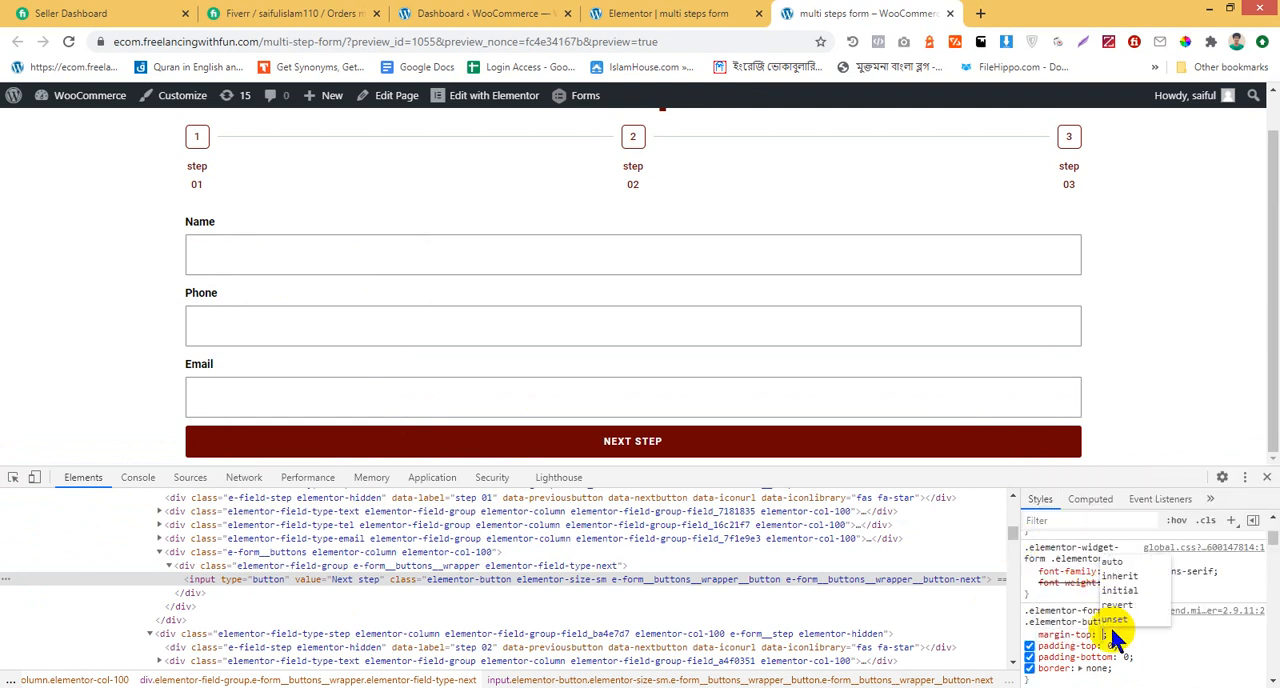
{"action": "type", "text": "10p"}
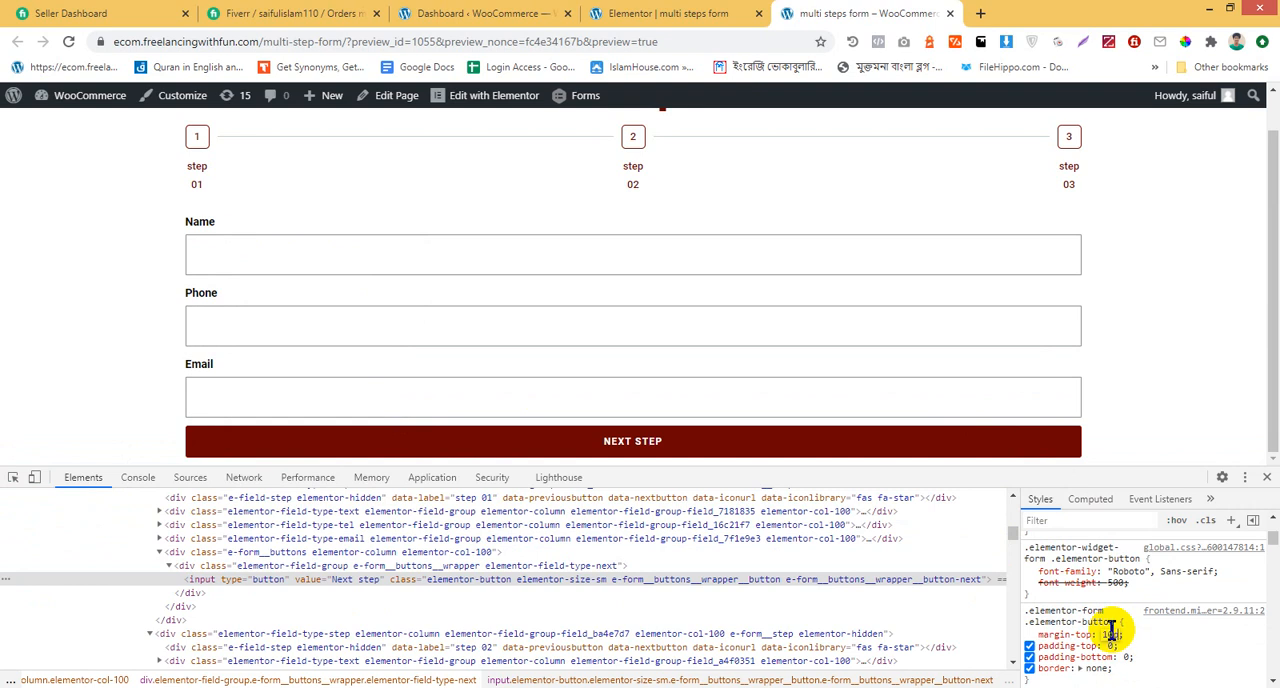
{"action": "type", "text": "x"}
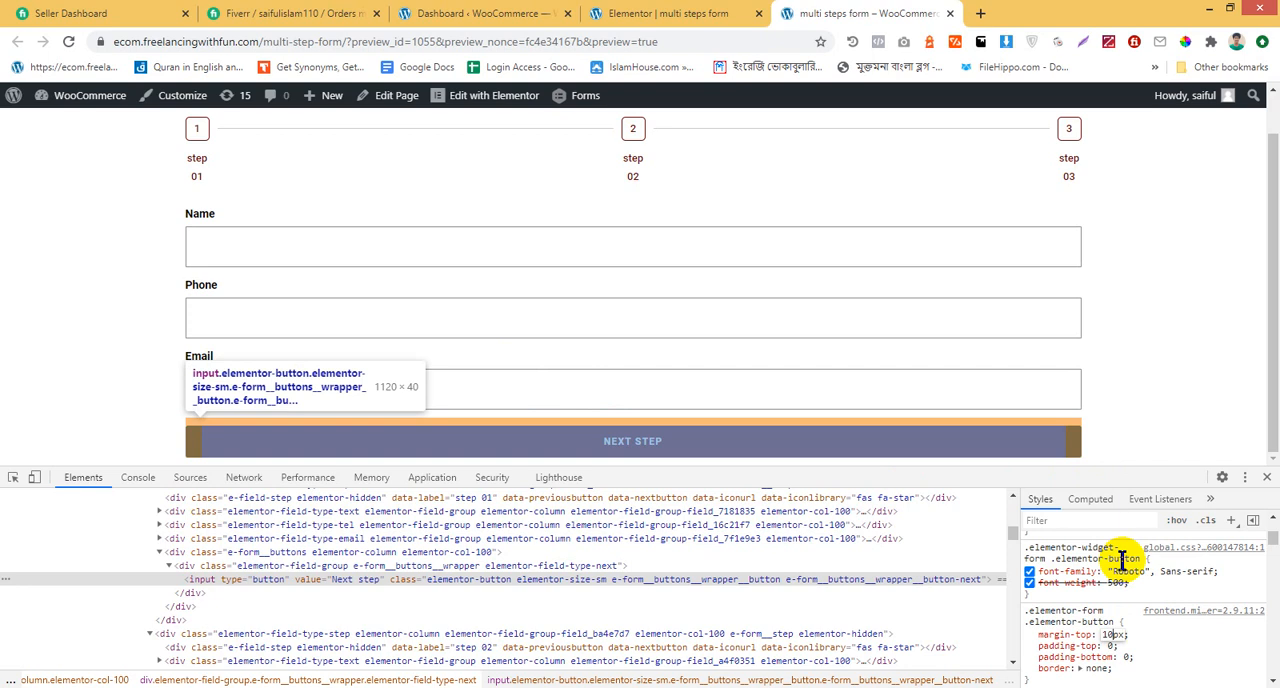
Increase the button rule's margin-top to 45px and check the spacing above the Next Step button
{"action": "key", "text": "Up"}
{"action": "key", "text": "Up"}
{"action": "key", "text": "Up"}
{"action": "key", "text": "Up"}
{"action": "key", "text": "Up"}
{"action": "key", "text": "Up"}
{"action": "key", "text": "Up"}
{"action": "key", "text": "Up"}
{"action": "key", "text": "Up"}
{"action": "key", "text": "Up"}
{"action": "key", "text": "Up"}
{"action": "key", "text": "Up"}
{"action": "key", "text": "Up"}
{"action": "key", "text": "Up"}
{"action": "key", "text": "Up"}
{"action": "key", "text": "Up"}
{"action": "key", "text": "Up"}
{"action": "key", "text": "Up"}
{"action": "key", "text": "Up"}
{"action": "key", "text": "Up"}
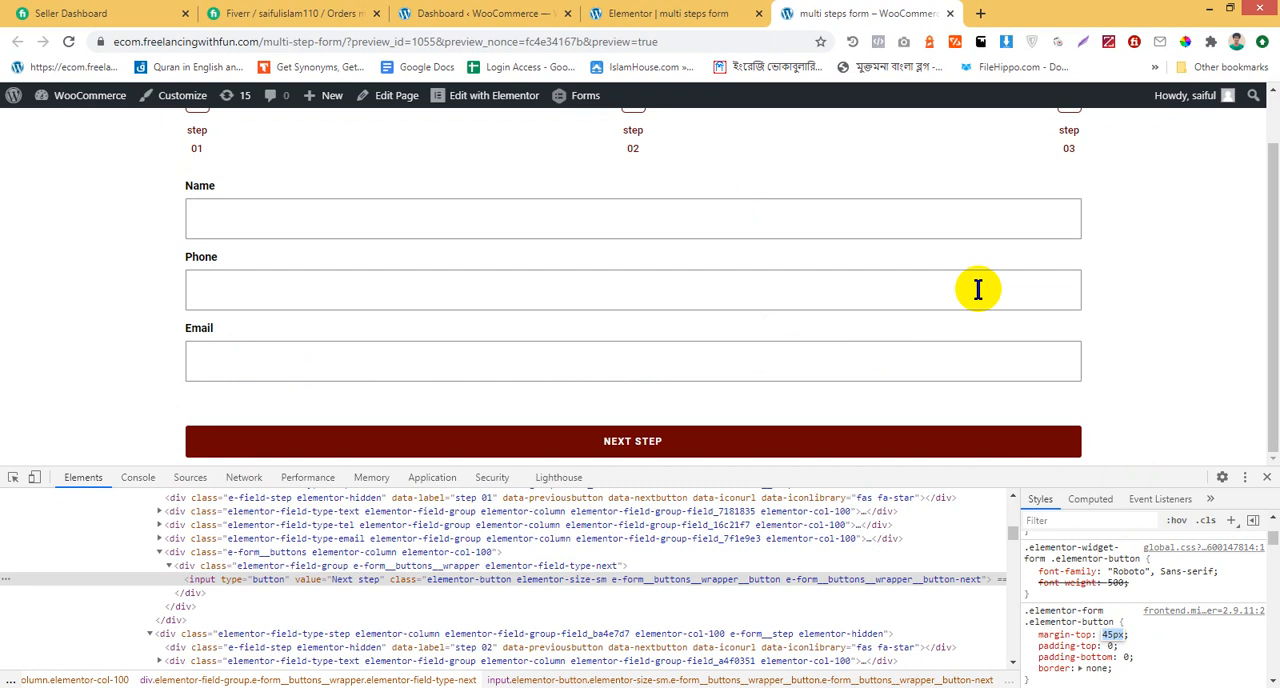
{"action": "scroll", "coordinate": [946, 271], "scroll_direction": "up", "scroll_amount": 1}
{"action": "scroll", "coordinate": [946, 265], "scroll_direction": "down", "scroll_amount": 1}
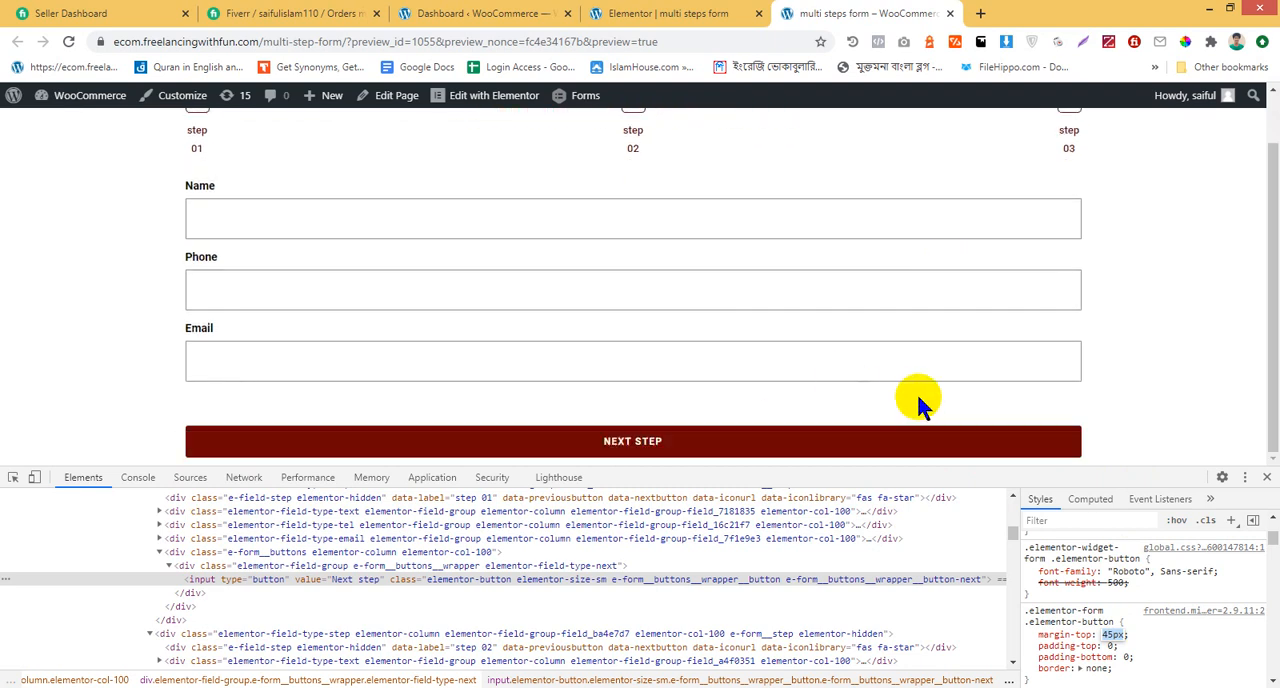
{"action": "left_click", "coordinate": [851, 440]}
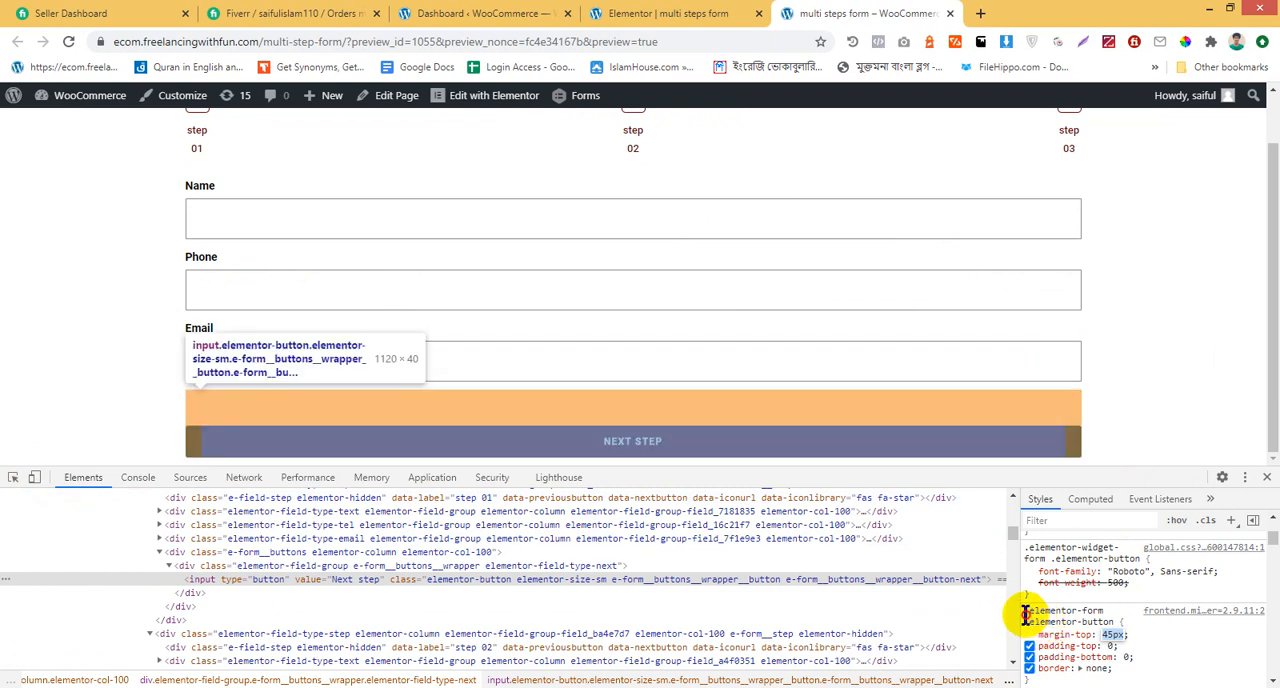
Copy the edited .elementor-form .elementor-button rule into the form's custom CSS in the Elementor editor and update the page
{"action": "left_click_drag", "start_coordinate": [1023, 611], "coordinate": [1121, 594]}
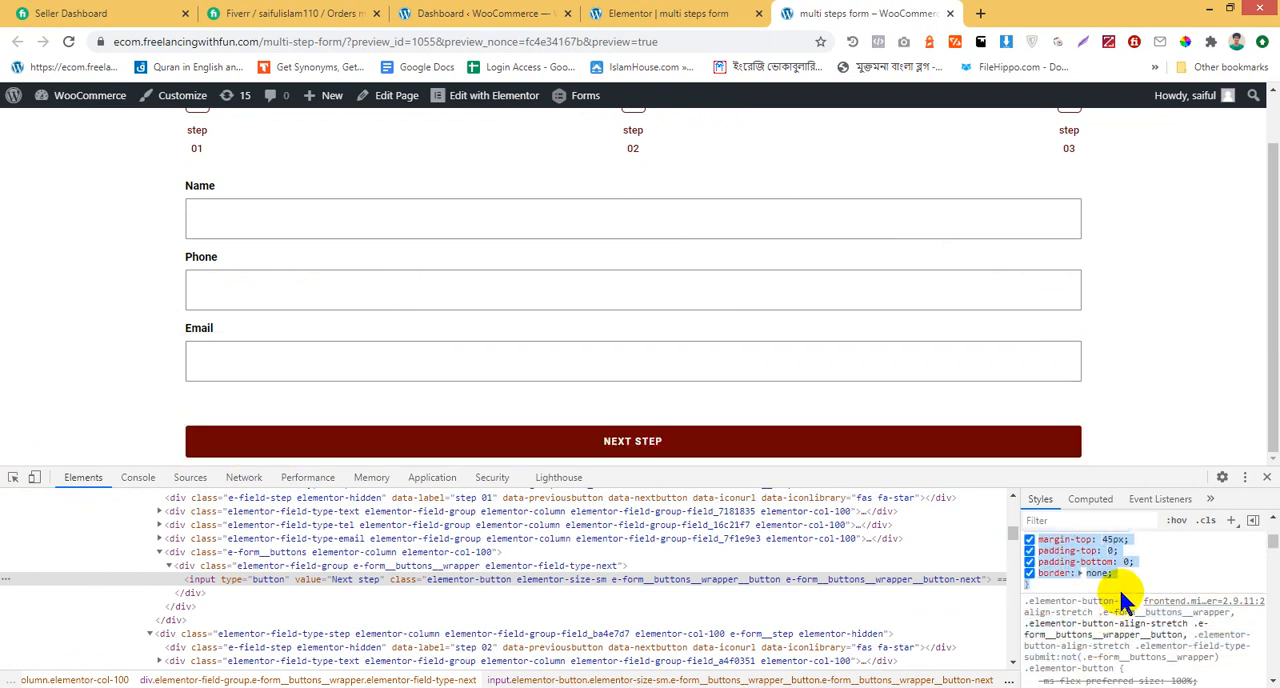
{"action": "left_click", "coordinate": [737, 12]}
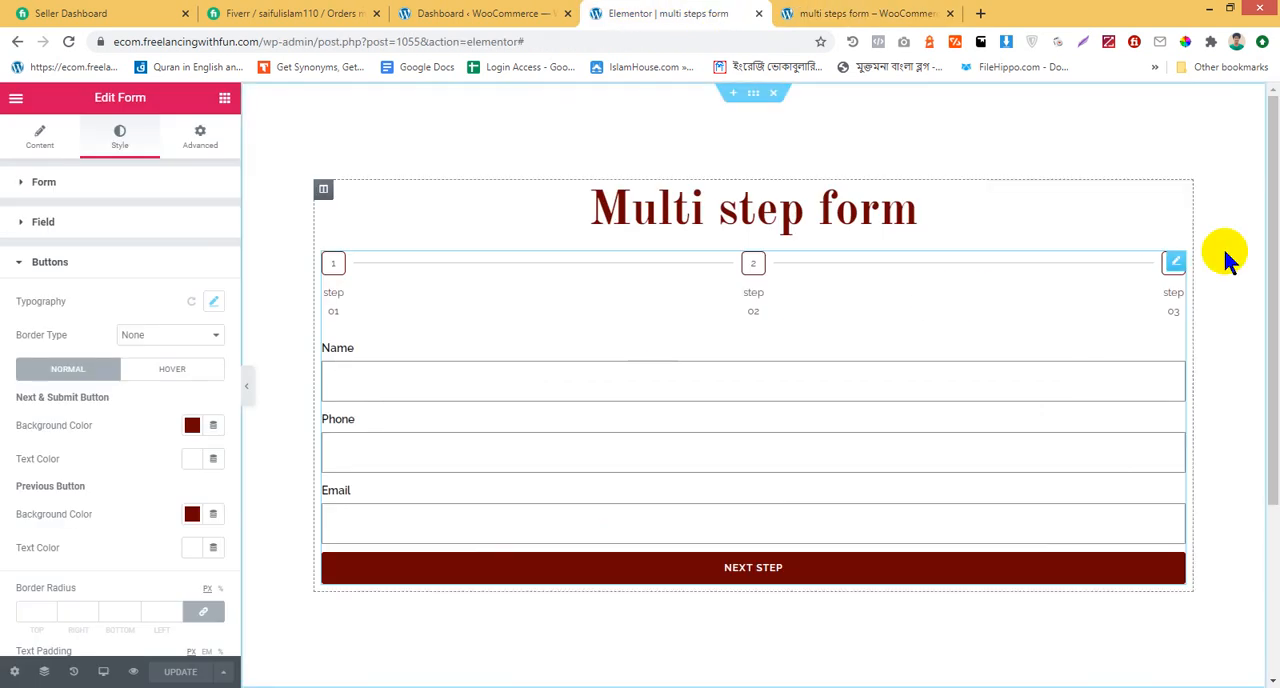
{"action": "left_click", "coordinate": [214, 146]}
{"action": "scroll", "coordinate": [91, 466], "scroll_direction": "down", "scroll_amount": 5}
{"action": "left_click", "coordinate": [94, 548]}
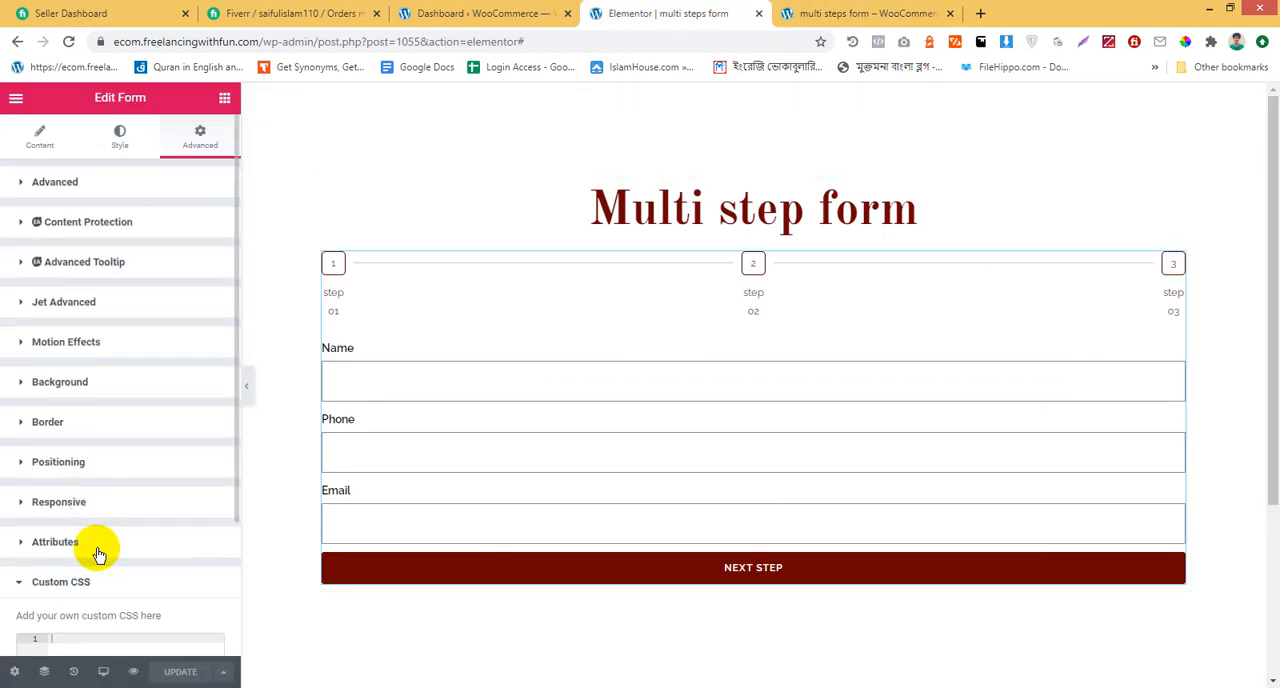
{"action": "scroll", "coordinate": [94, 551], "scroll_direction": "down", "scroll_amount": 3}
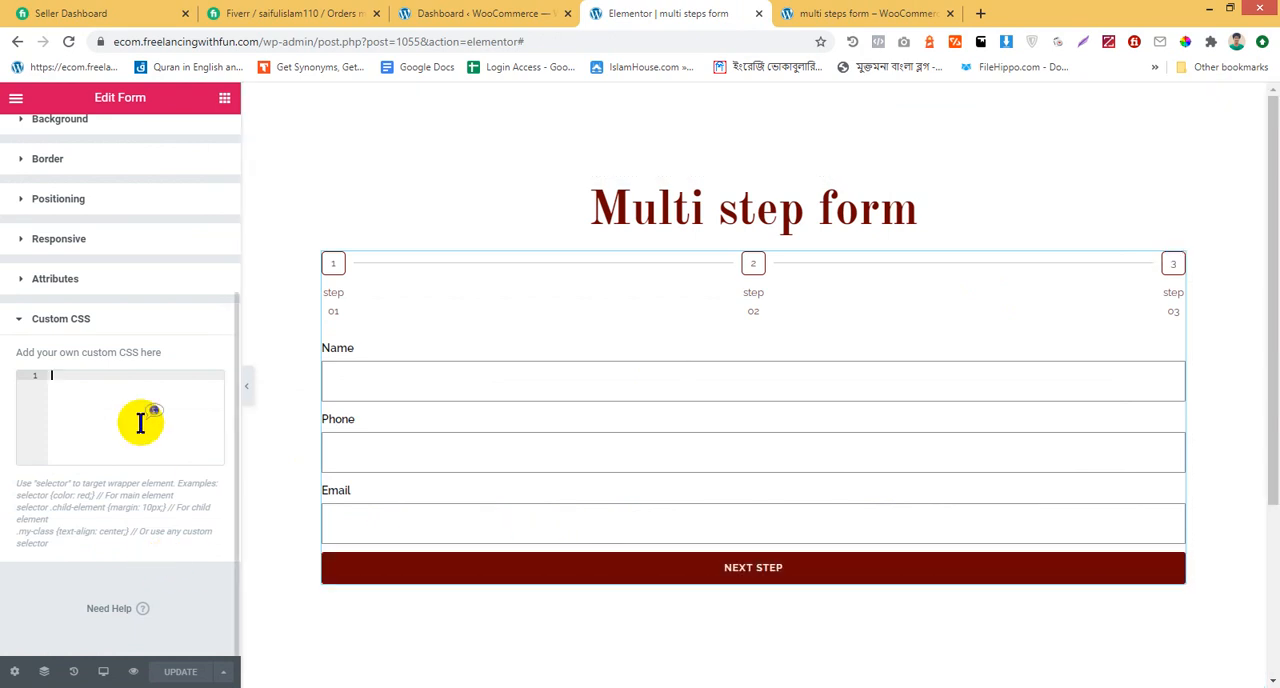
{"action": "type", "text": ".elementor-form .elementor-button {     margin-top: 45px;     padding-top: 0;     padding-bottom: 0;     border: none; }"}
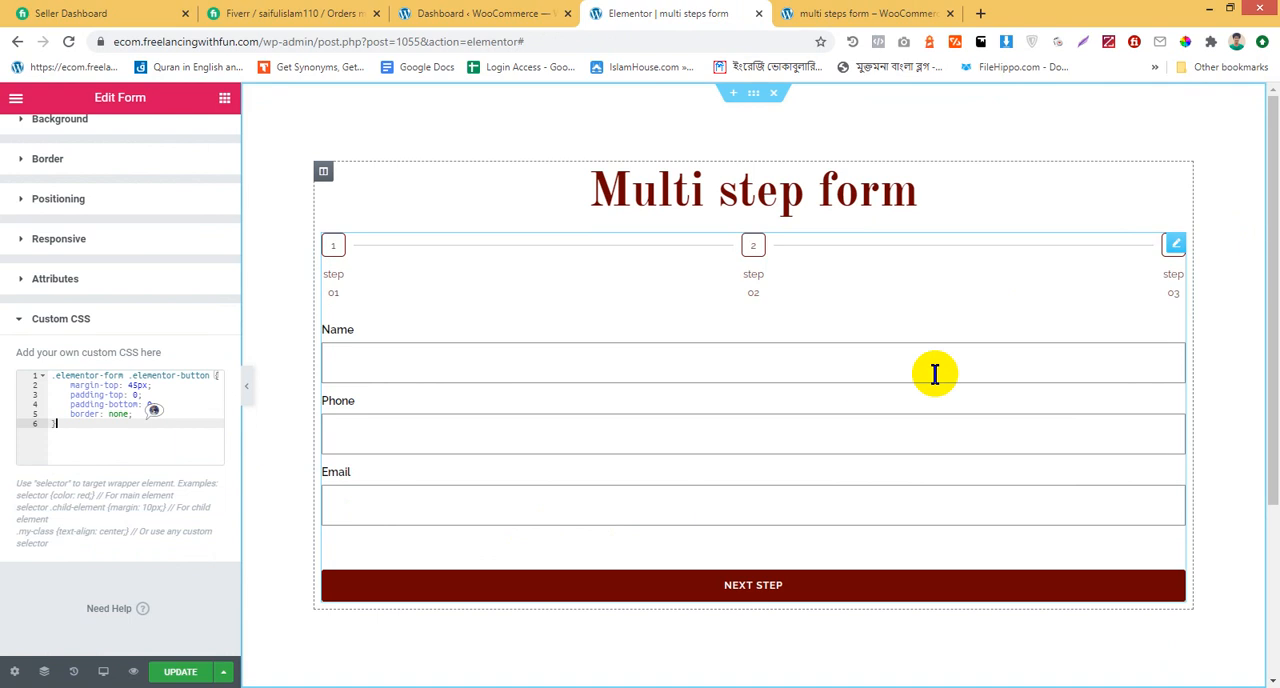
{"action": "left_click", "coordinate": [180, 671]}
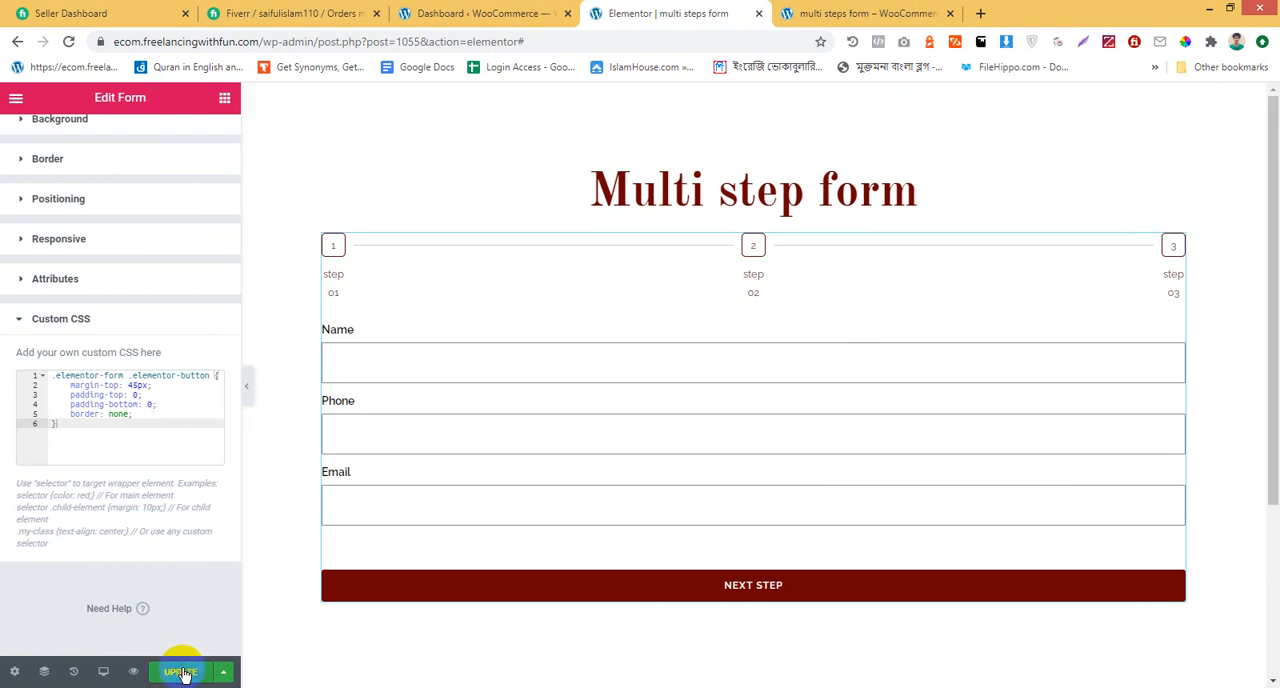
Reload the form preview, close the developer tools, and advance to the second step to check the button spacing
{"action": "left_click", "coordinate": [936, 12]}
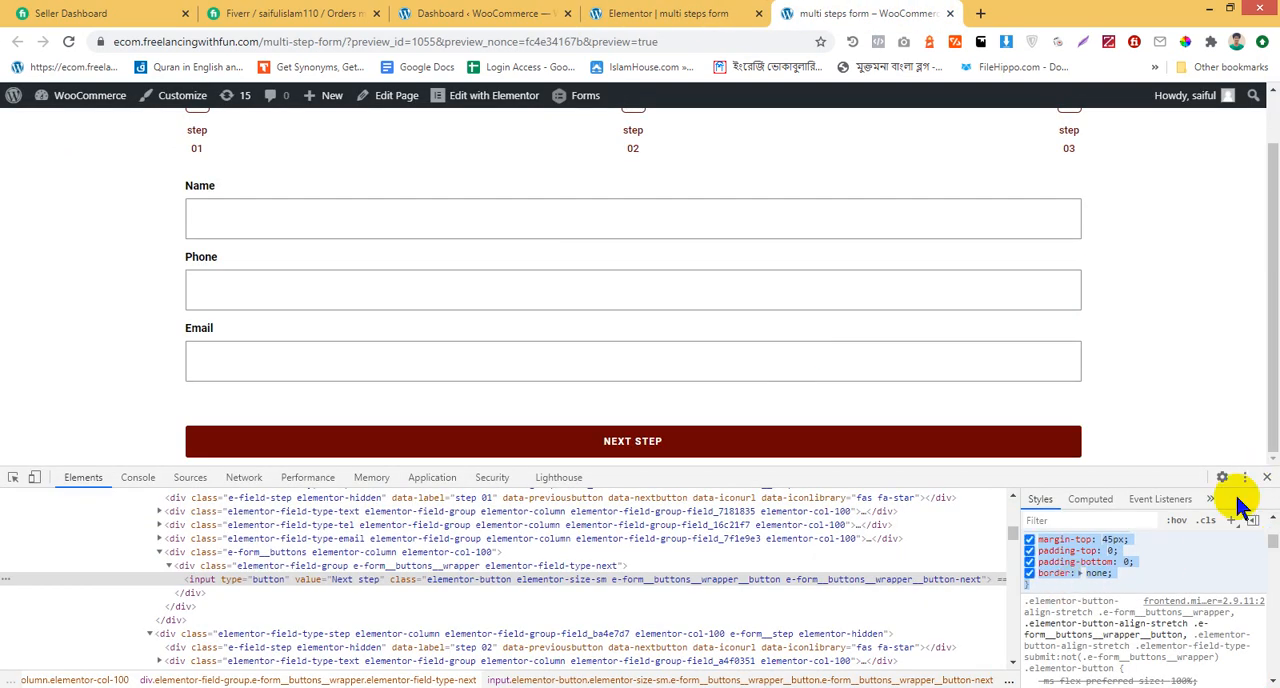
{"action": "key", "text": "F5"}
{"action": "left_click", "coordinate": [1267, 477]}
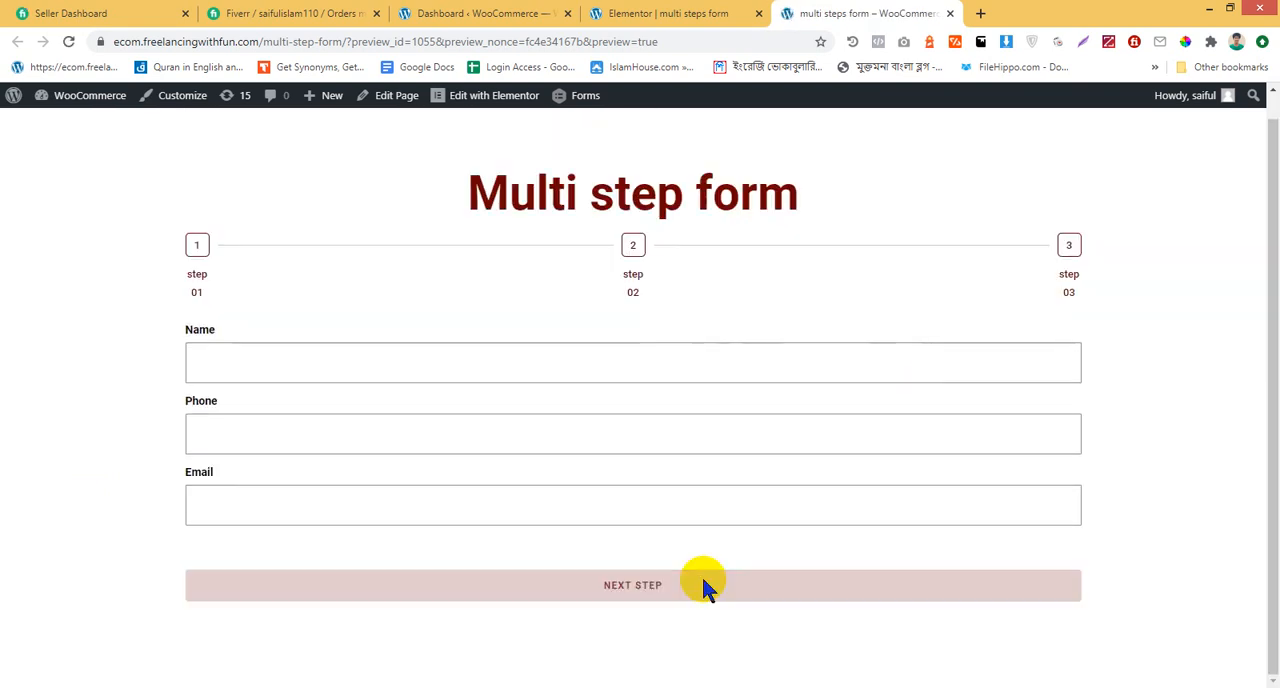
{"action": "left_click", "coordinate": [703, 585]}
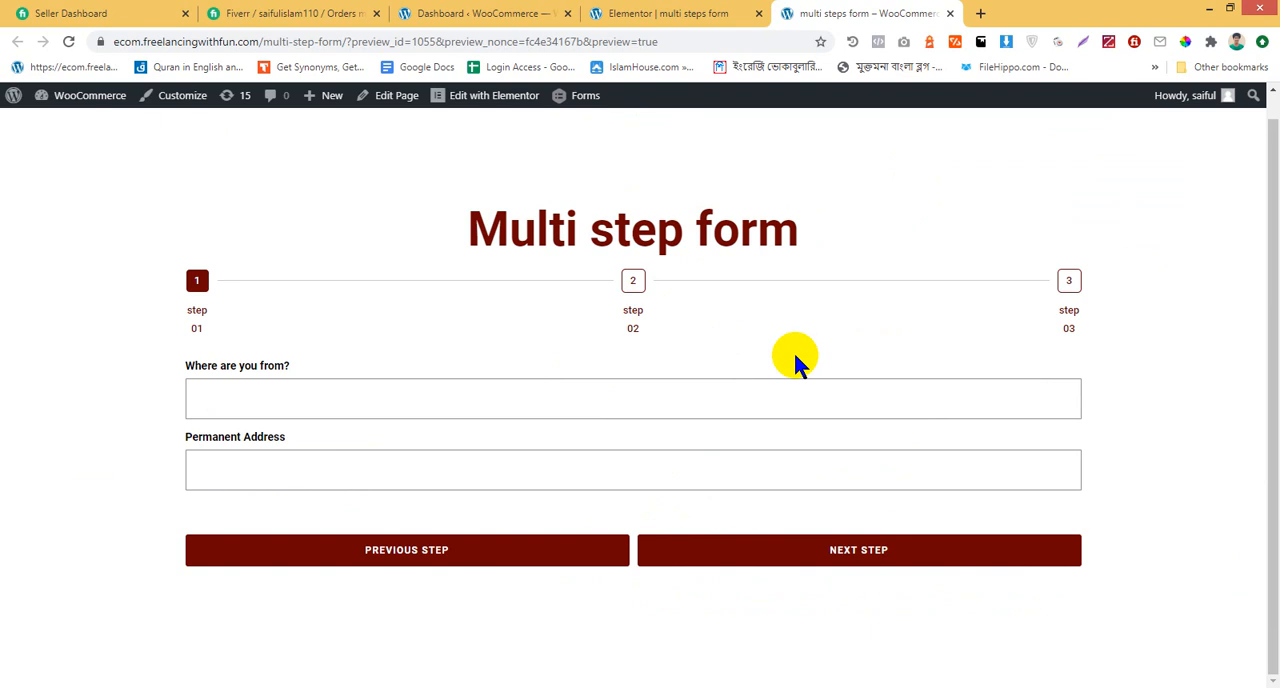
Return to the Elementor editor and open the form's Actions After Submit settings
{"action": "left_click", "coordinate": [650, 12]}
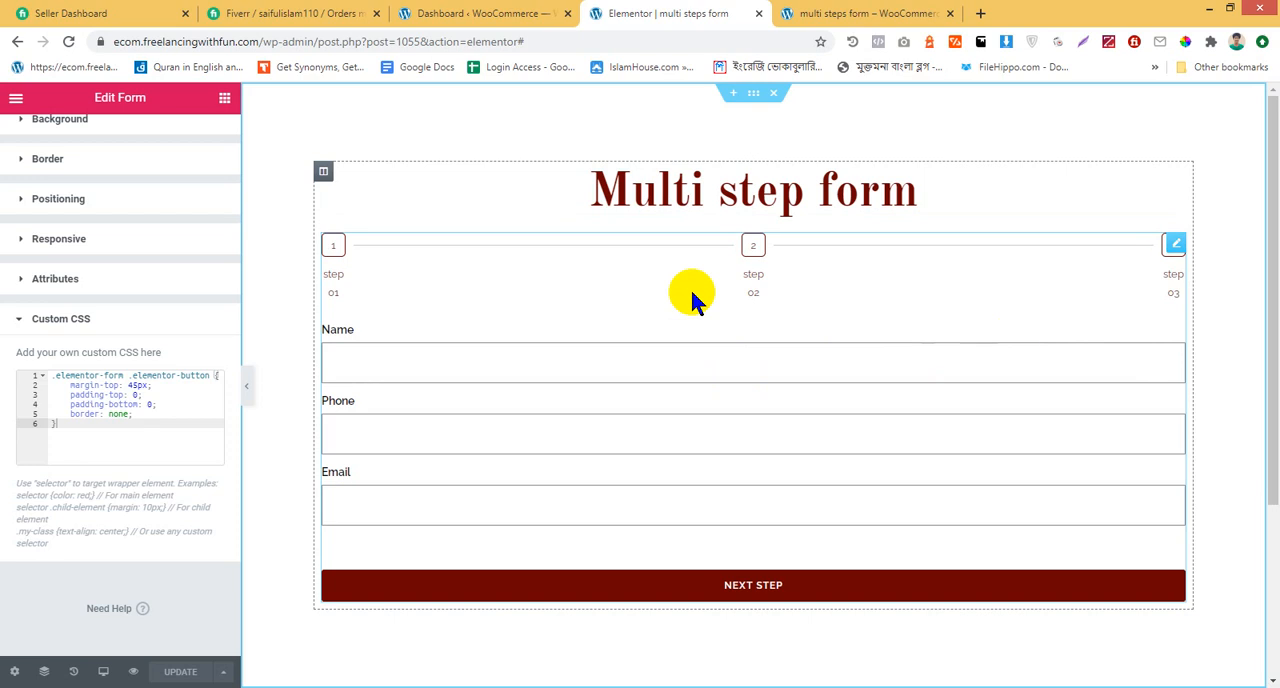
{"action": "scroll", "coordinate": [8, 286], "scroll_direction": "up", "scroll_amount": 3}
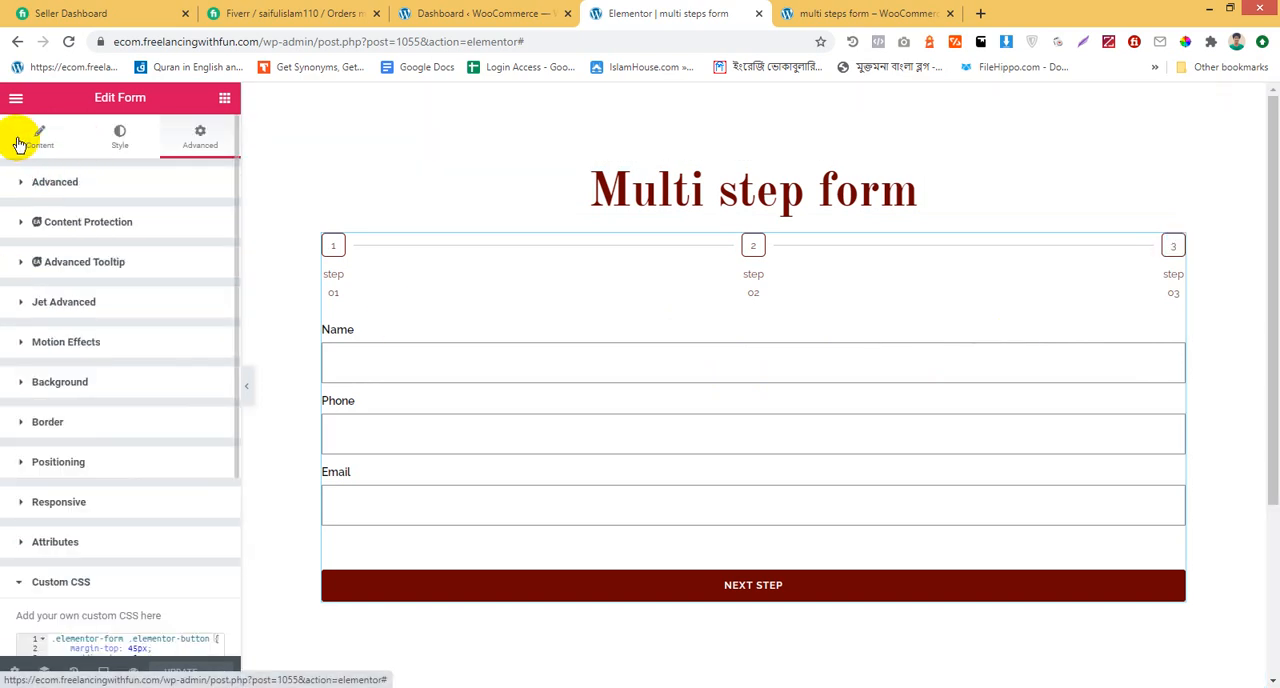
{"action": "left_click", "coordinate": [869, 259]}
{"action": "scroll", "coordinate": [171, 446], "scroll_direction": "down", "scroll_amount": 5}
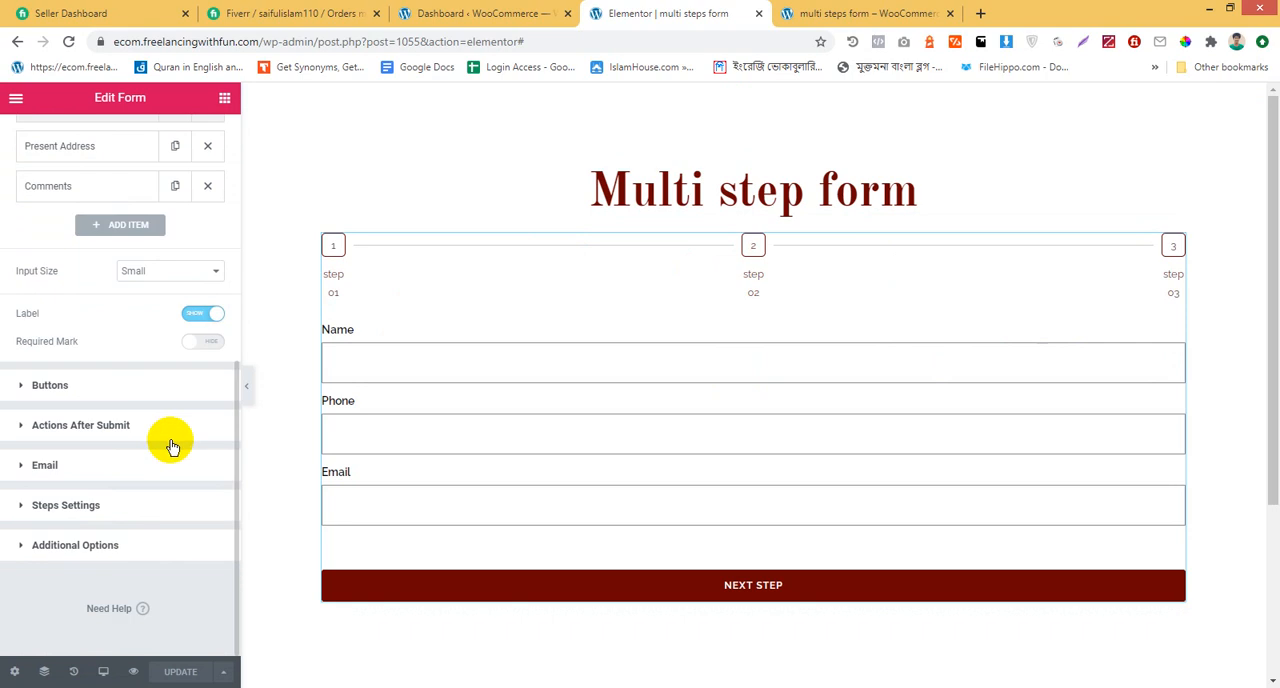
{"action": "left_click", "coordinate": [113, 428]}
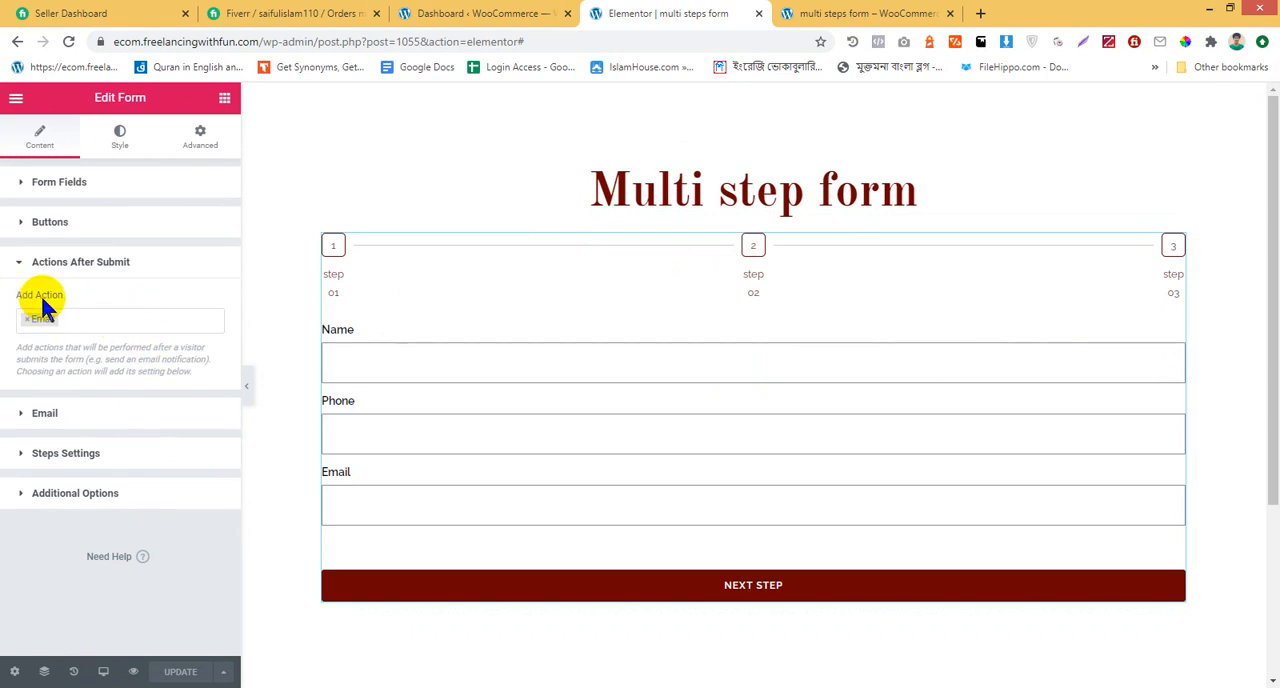
Remove the Email action from the form's after-submit actions and add it back
{"action": "left_click", "coordinate": [108, 314]}
{"action": "key", "text": "BackSpace"}
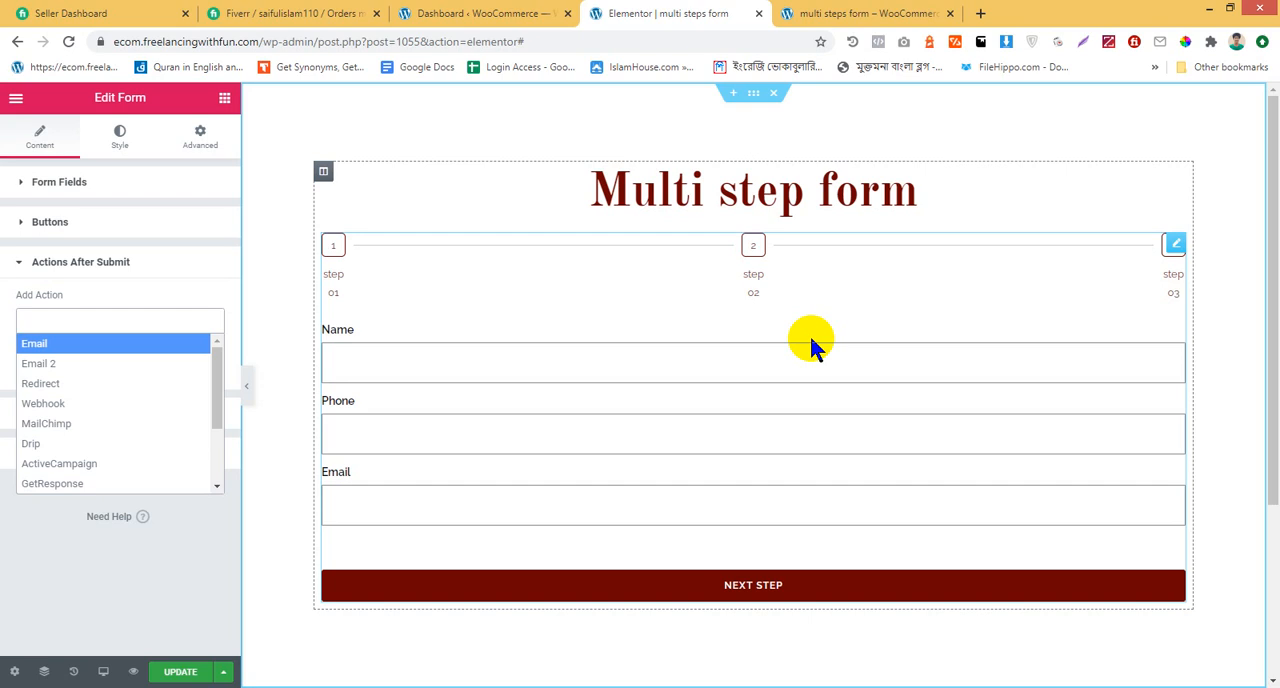
{"action": "left_click", "coordinate": [148, 344]}
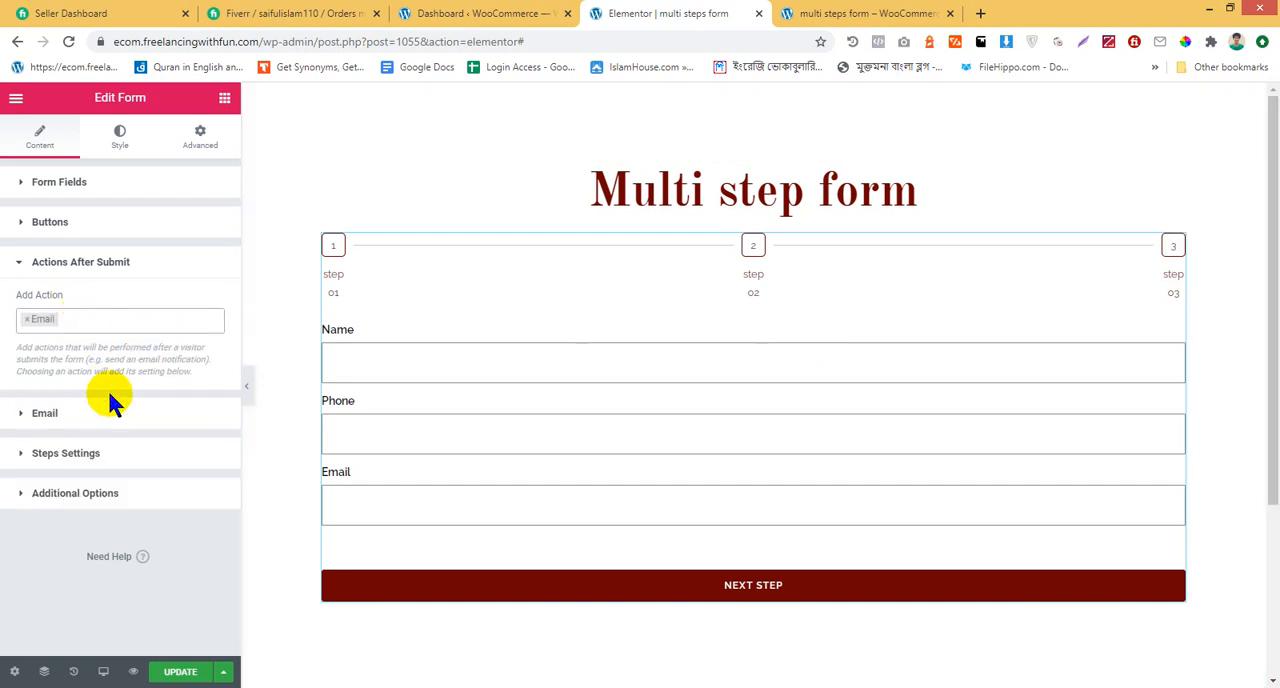
{"action": "left_click", "coordinate": [96, 320]}
{"action": "key", "text": "BackSpace"}
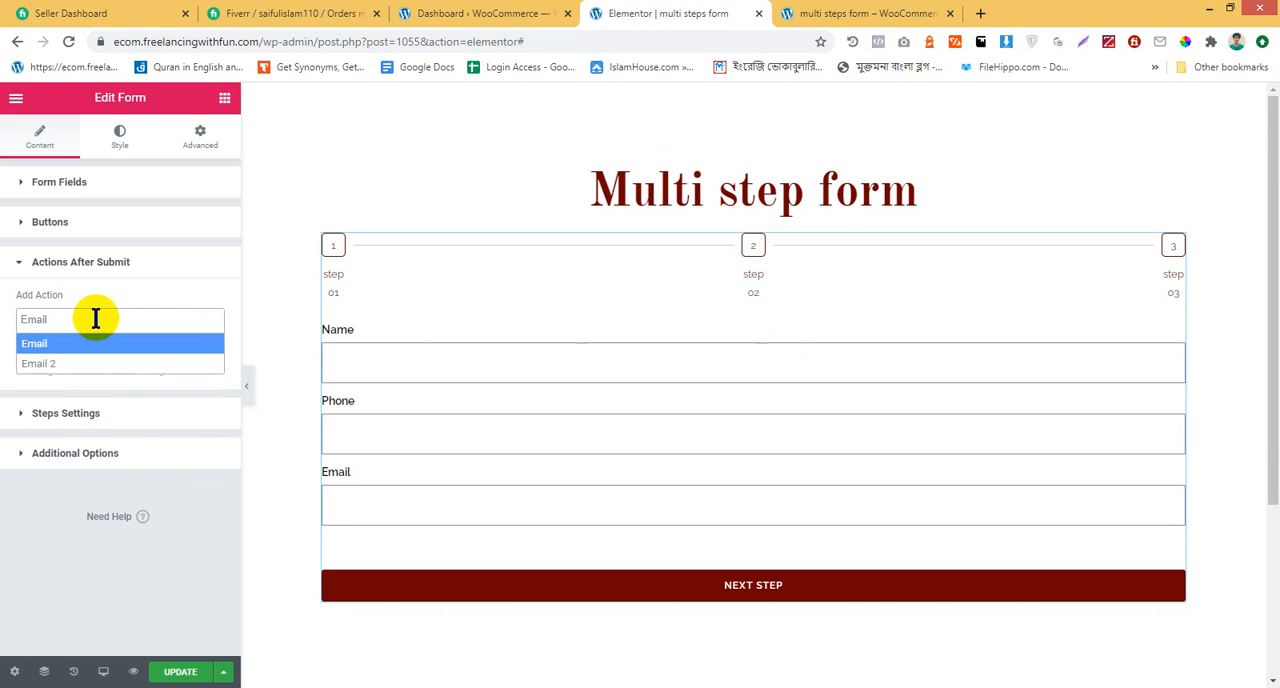
{"action": "left_click", "coordinate": [5, 333]}
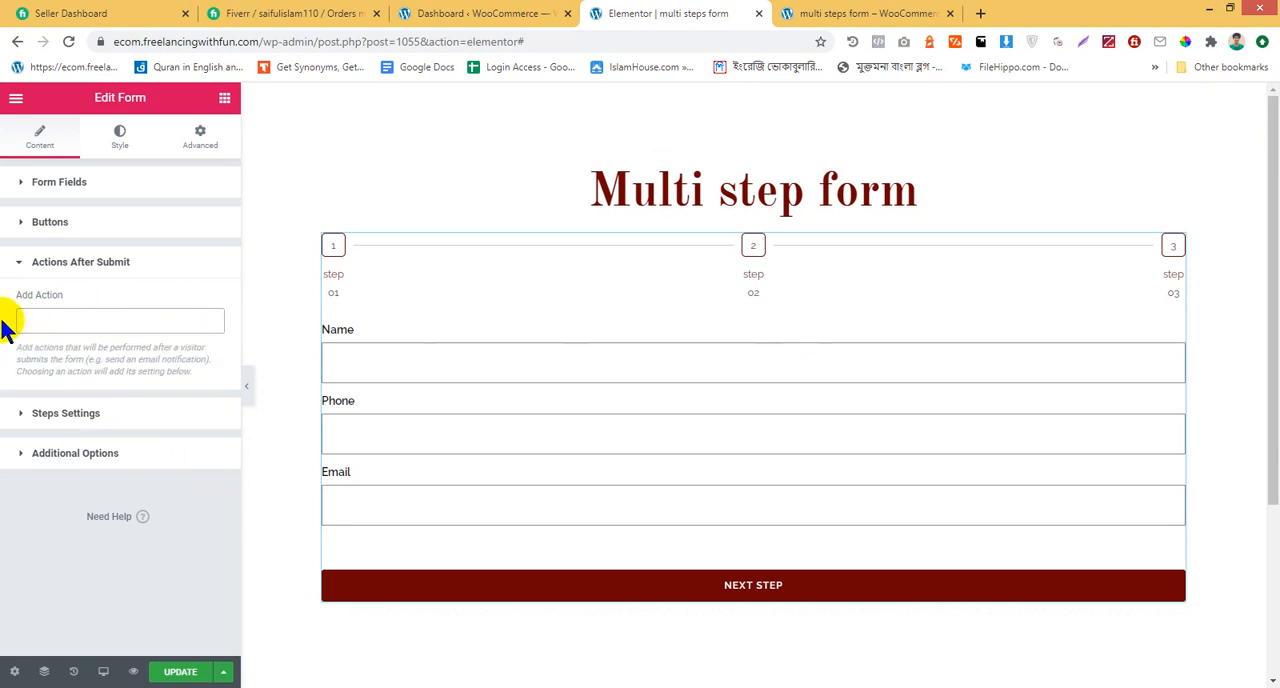
{"action": "left_click", "coordinate": [61, 324]}
{"action": "left_click", "coordinate": [57, 343]}
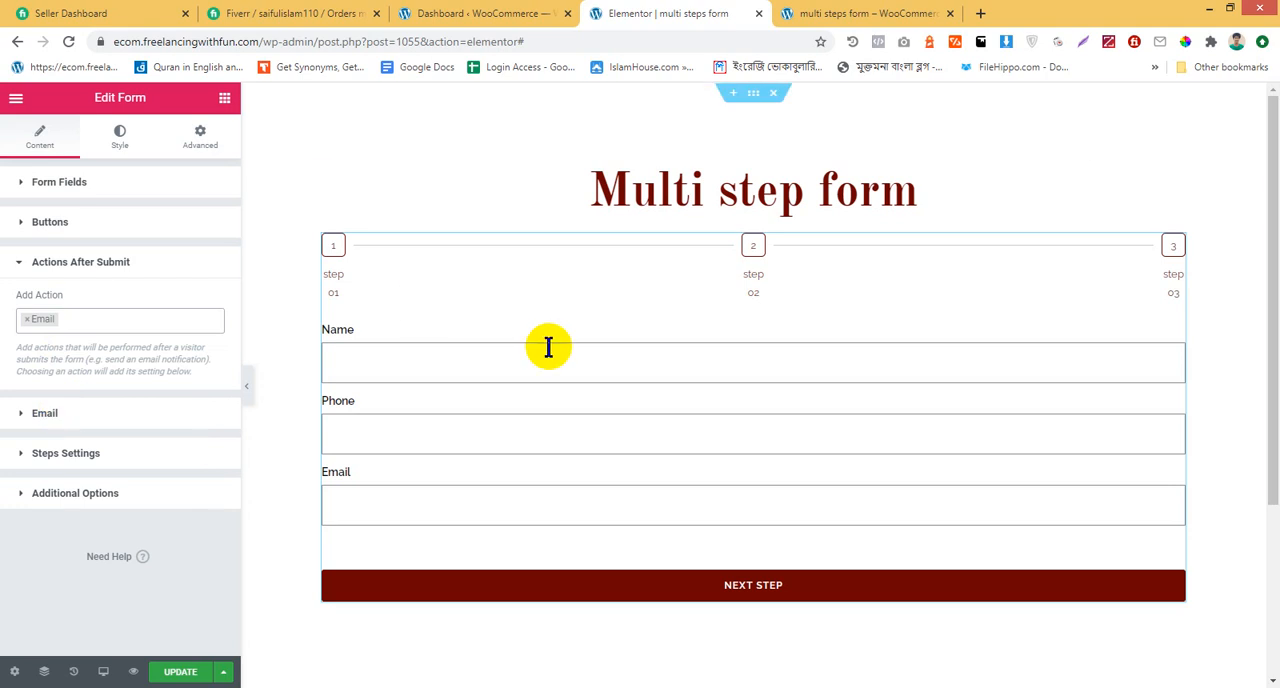
Replace the recipient in the form's Email settings with the e-mail address of the browser profile's account
{"action": "scroll", "coordinate": [500, 363], "scroll_direction": "down", "scroll_amount": 1}
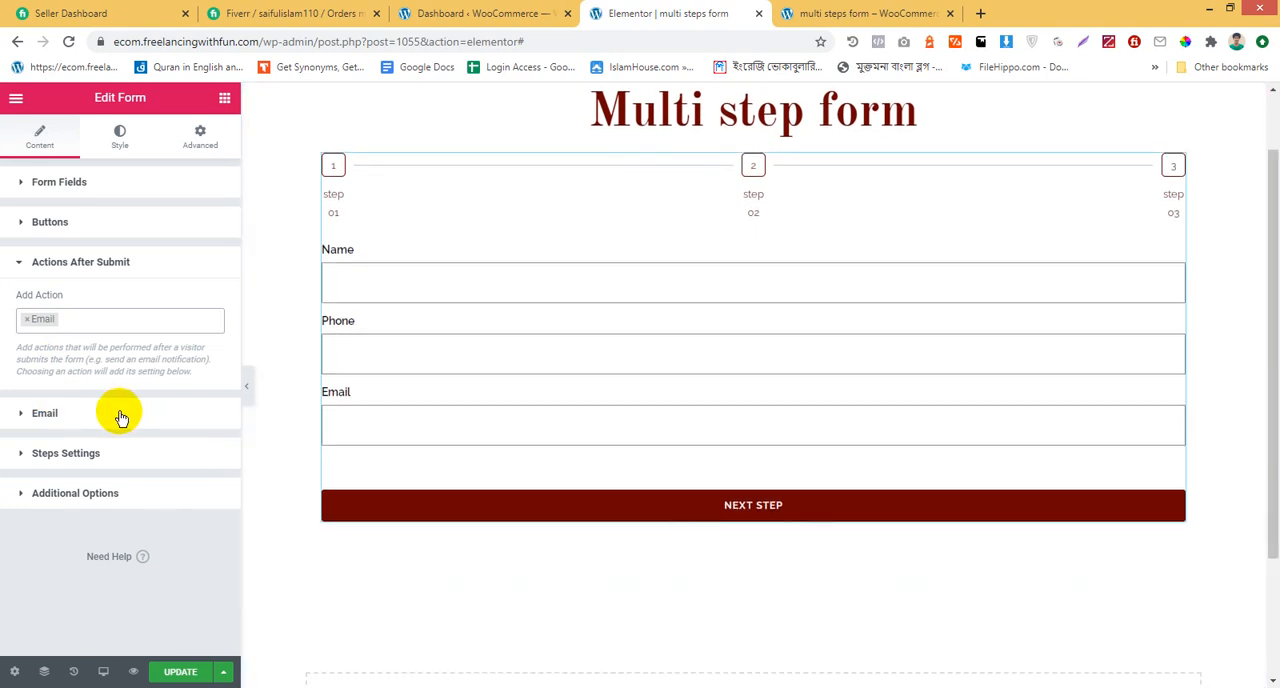
{"action": "scroll", "coordinate": [901, 300], "scroll_direction": "up", "scroll_amount": 1}
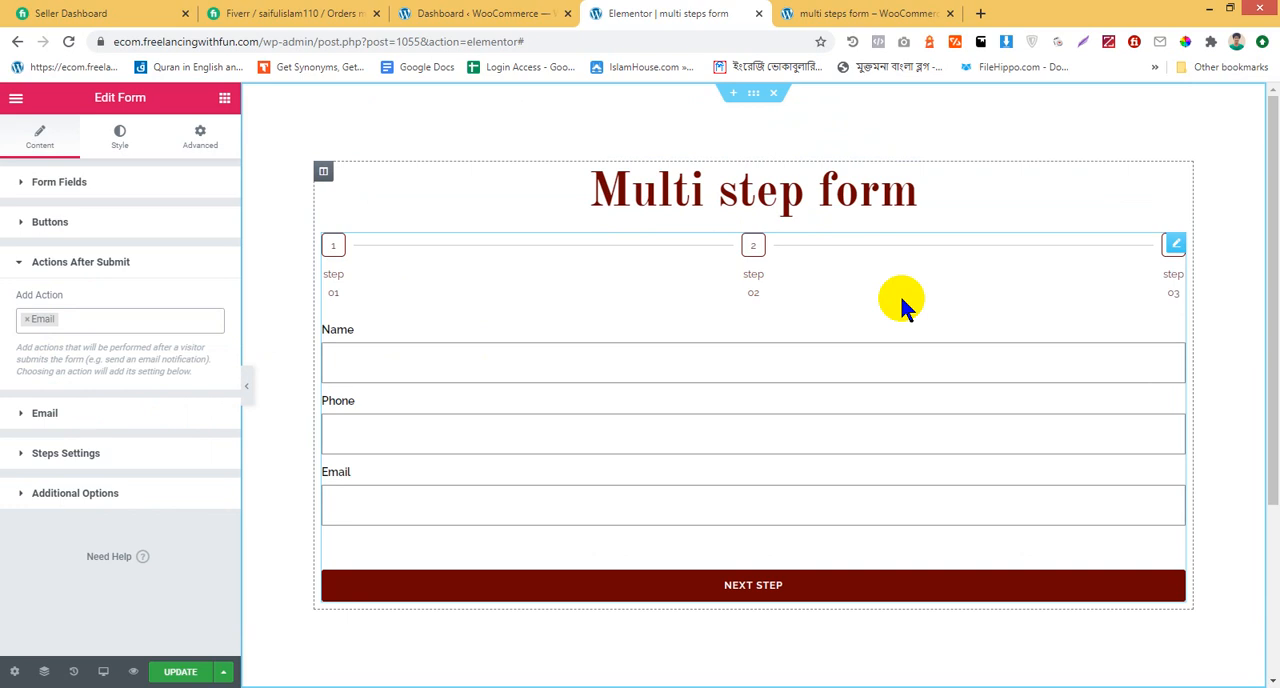
{"action": "left_click", "coordinate": [94, 413]}
{"action": "left_click_drag", "start_coordinate": [193, 361], "coordinate": [5, 352]}
{"action": "key", "text": "BackSpace"}
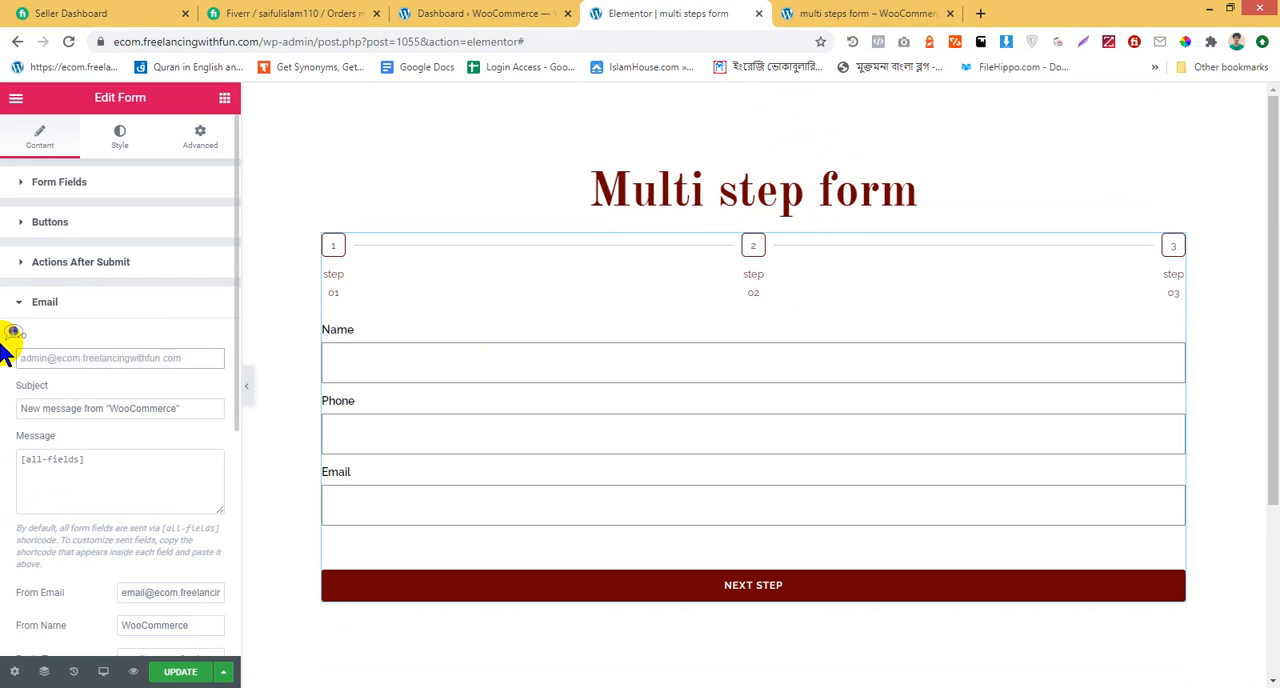
{"action": "left_click", "coordinate": [1237, 42]}
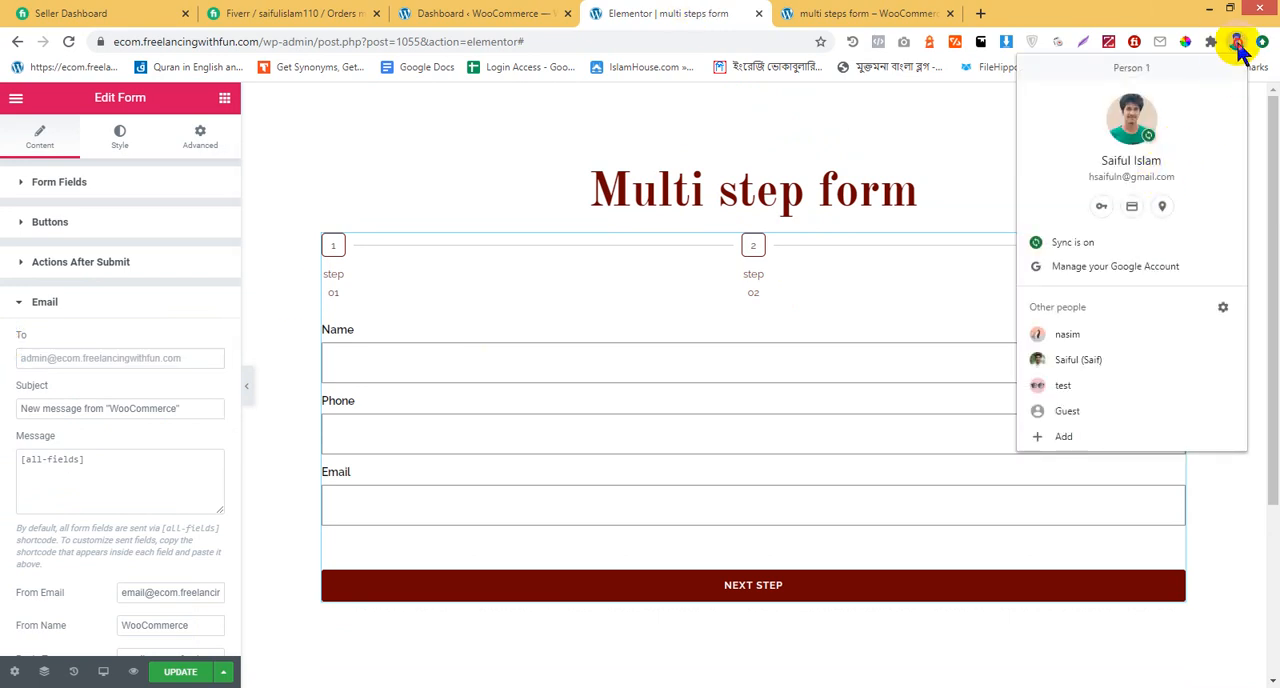
{"action": "left_click", "coordinate": [1239, 44]}
{"action": "left_click", "coordinate": [1239, 46]}
{"action": "left_click", "coordinate": [1237, 44]}
{"action": "left_click", "coordinate": [1237, 44]}
{"action": "left_click", "coordinate": [100, 358]}
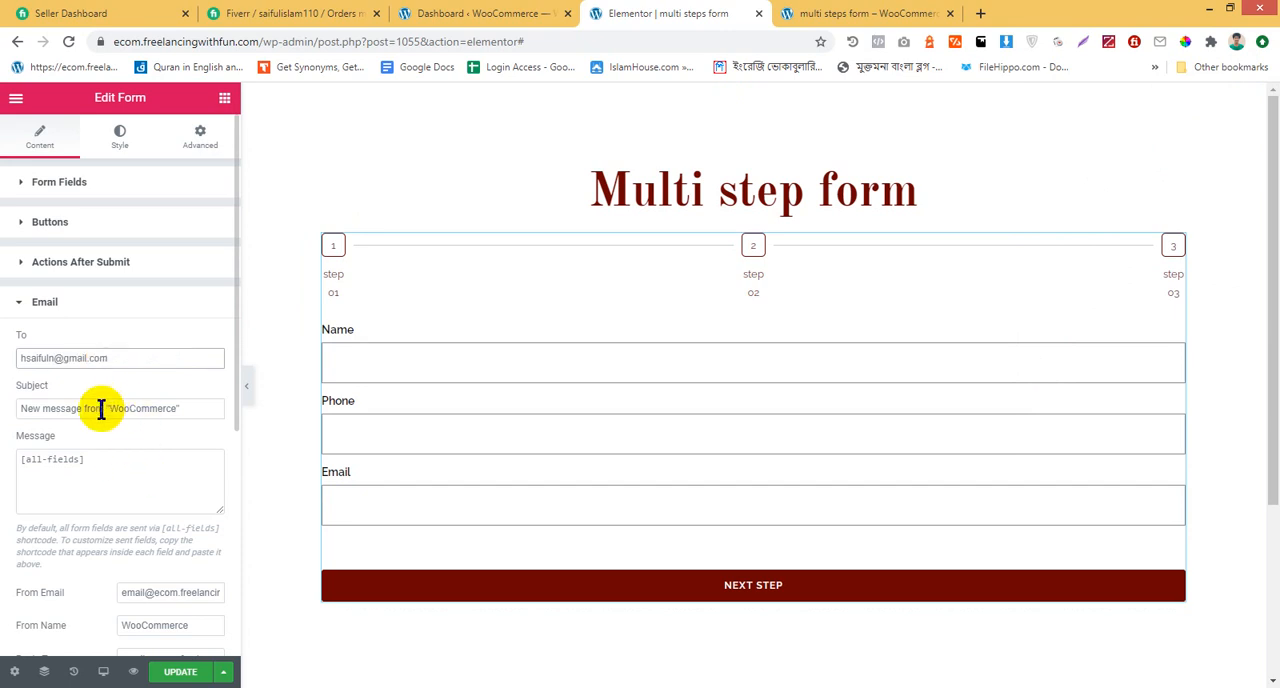
Set the notification e-mail's subject to New message from "freelancing with fun", correcting the misspelled word
{"action": "left_click_drag", "start_coordinate": [111, 408], "coordinate": [180, 408]}
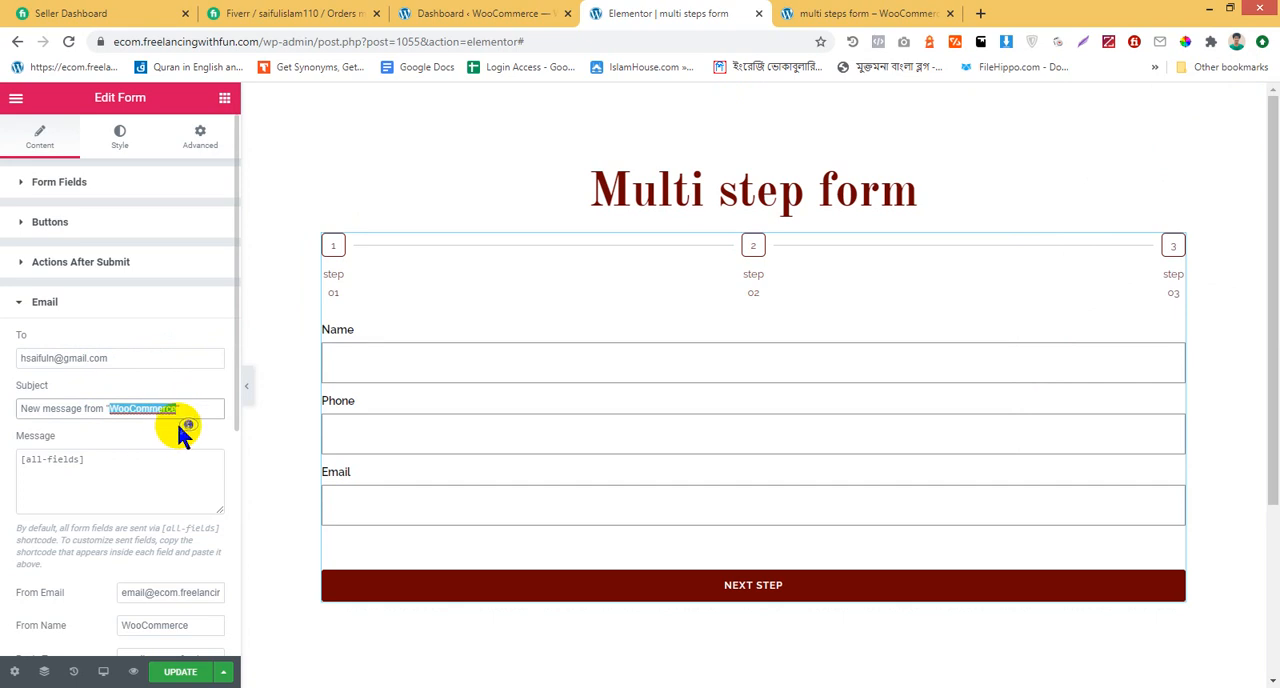
{"action": "type", "text": "freelancinh with fun"}
{"action": "right_click", "coordinate": [146, 410]}
{"action": "left_click", "coordinate": [190, 427]}
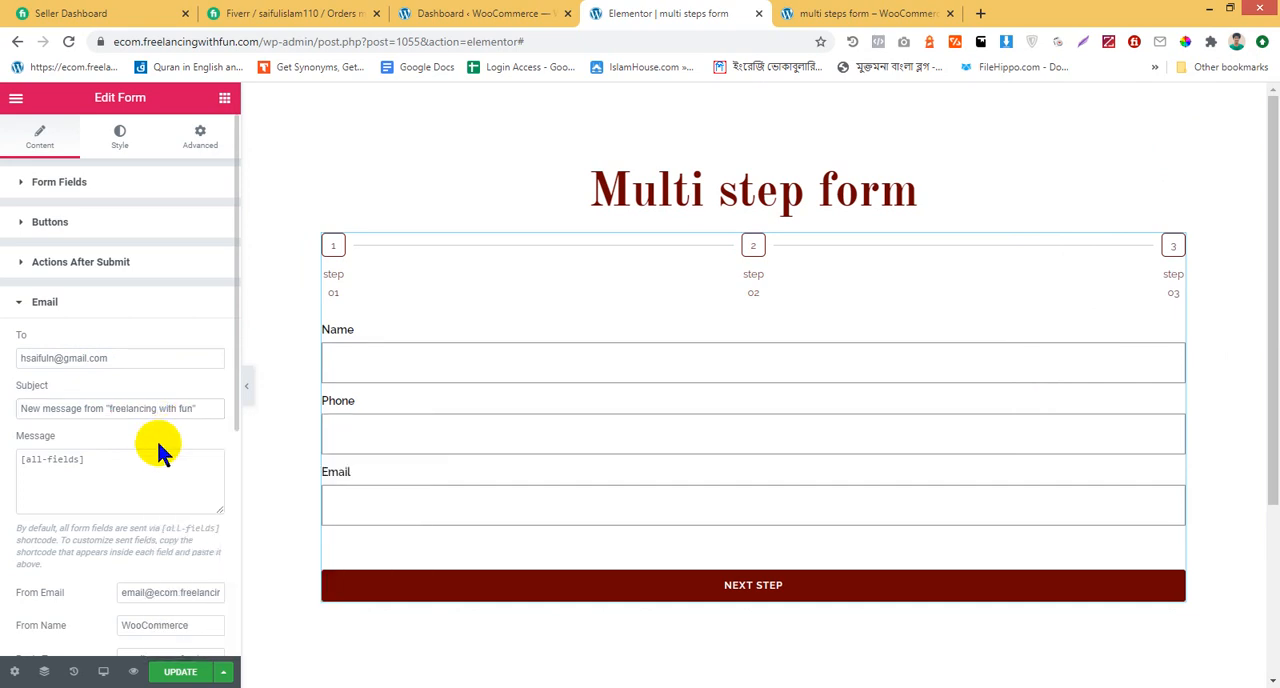
Reuse the subject's site name to set From Name to "Feelancing with fun" and update the page
{"action": "scroll", "coordinate": [133, 457], "scroll_direction": "down", "scroll_amount": 1}
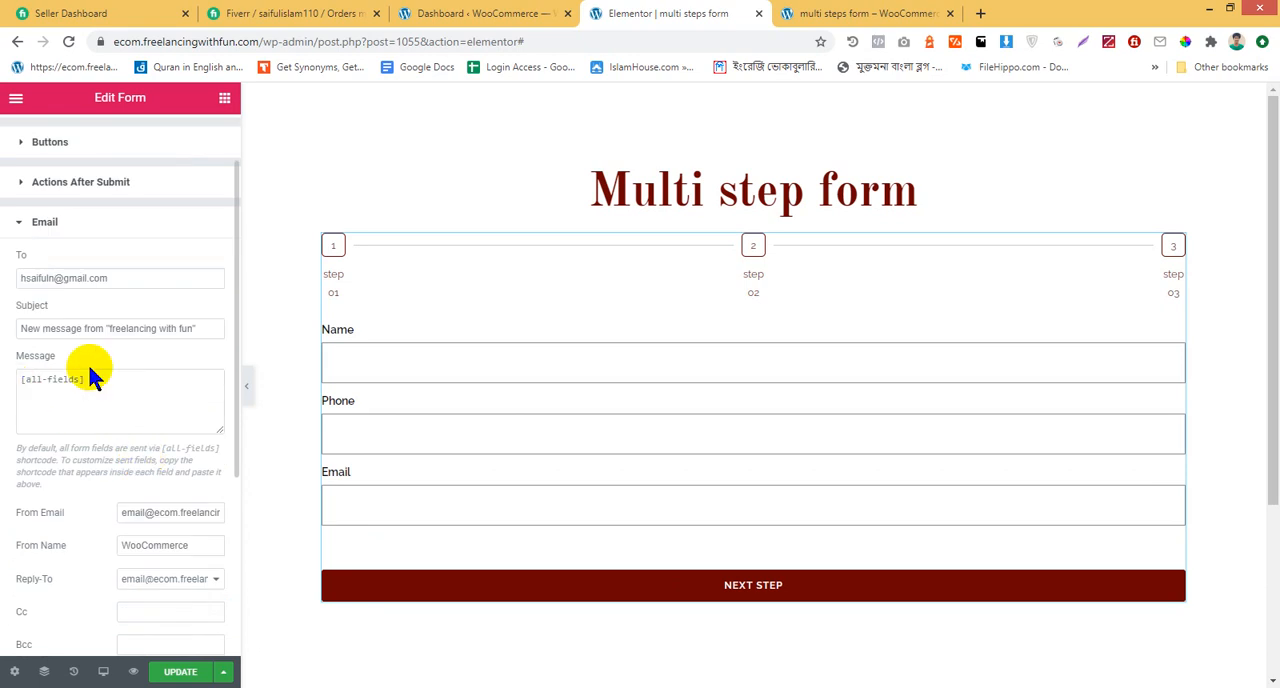
{"action": "scroll", "coordinate": [831, 445], "scroll_direction": "down", "scroll_amount": 2}
{"action": "scroll", "coordinate": [202, 514], "scroll_direction": "down", "scroll_amount": 3}
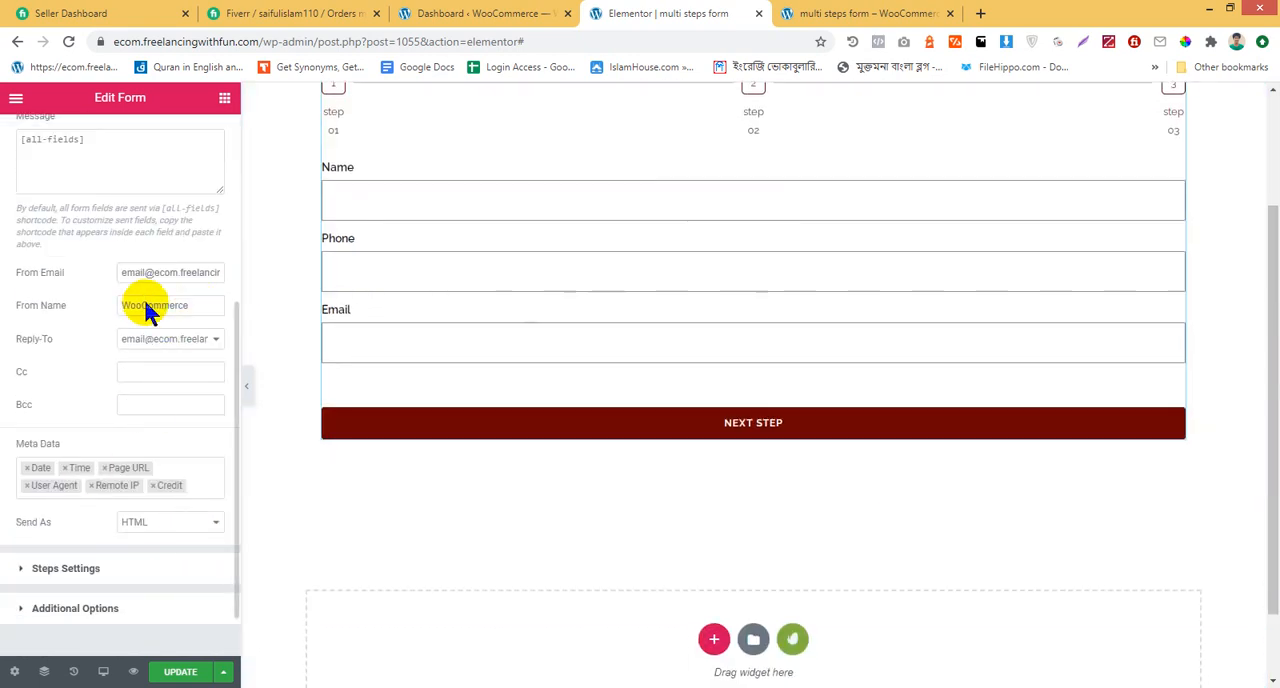
{"action": "scroll", "coordinate": [143, 309], "scroll_direction": "up", "scroll_amount": 4}
{"action": "double_click", "coordinate": [149, 408]}
{"action": "triple_click", "coordinate": [149, 408]}
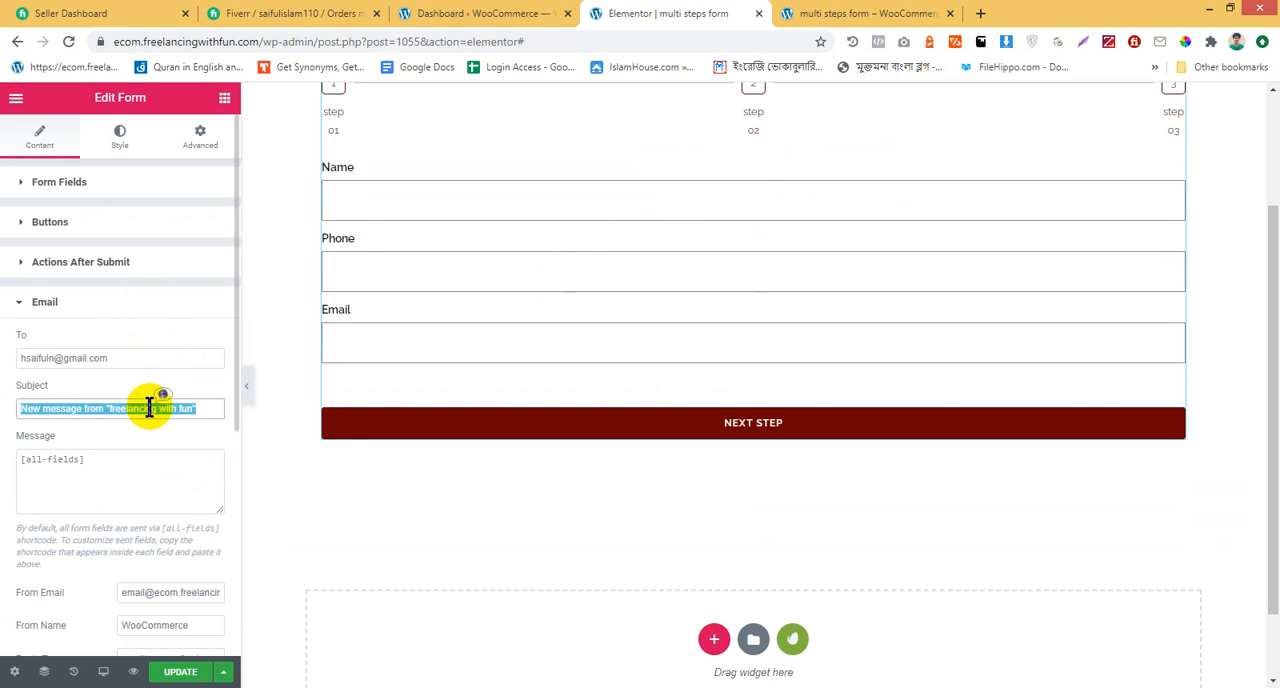
{"action": "left_click", "coordinate": [131, 408]}
{"action": "left_click_drag", "start_coordinate": [112, 408], "coordinate": [193, 403]}
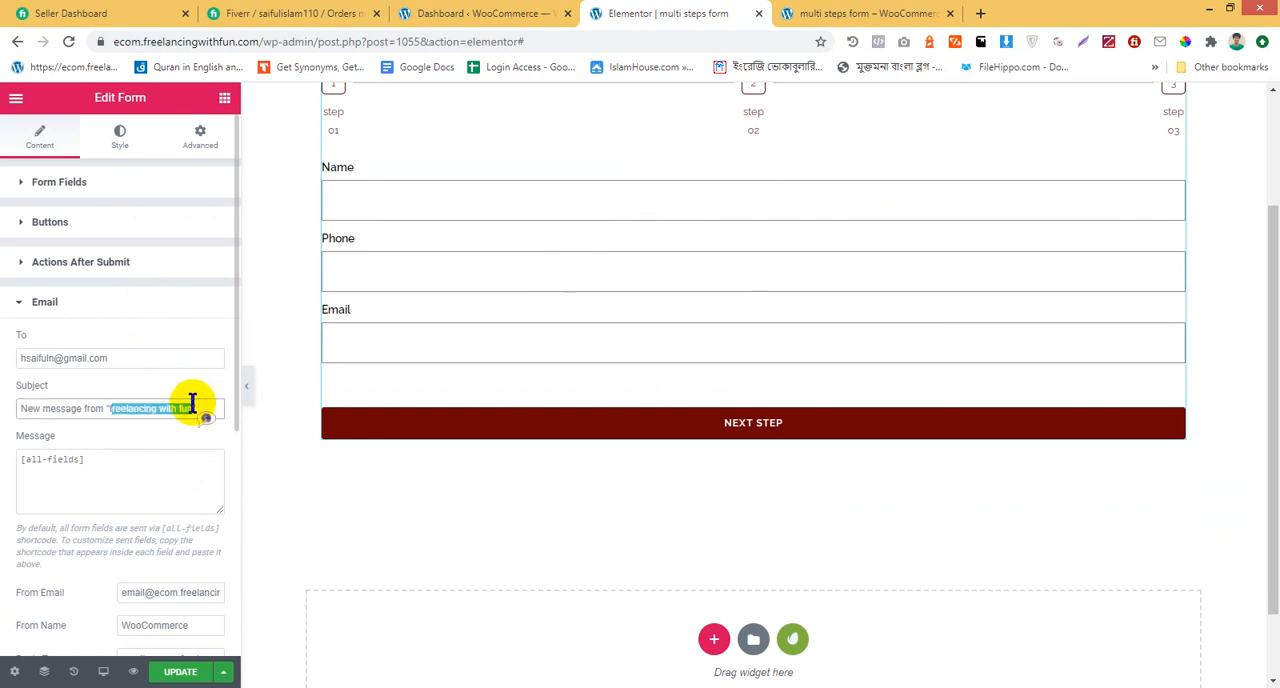
{"action": "scroll", "coordinate": [158, 513], "scroll_direction": "down", "scroll_amount": 1}
{"action": "left_click", "coordinate": [128, 545]}
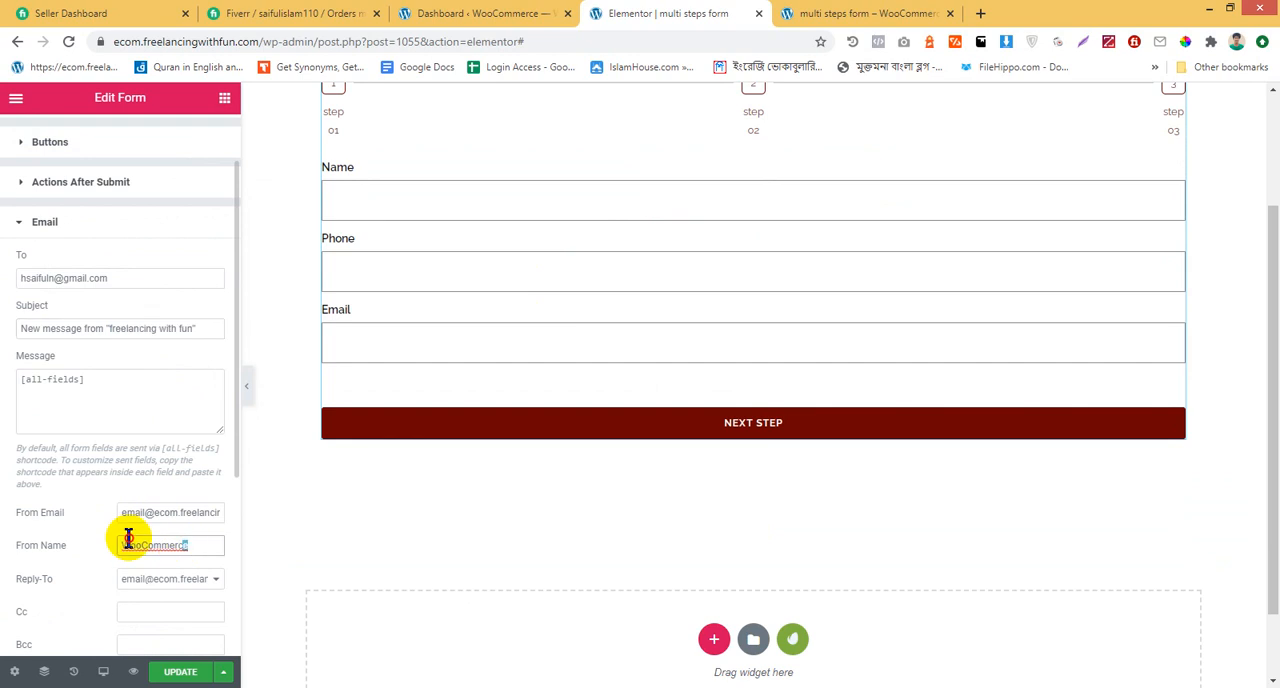
{"action": "left_click_drag", "start_coordinate": [128, 545], "coordinate": [113, 531]}
{"action": "type", "text": "reelancing with fun"}
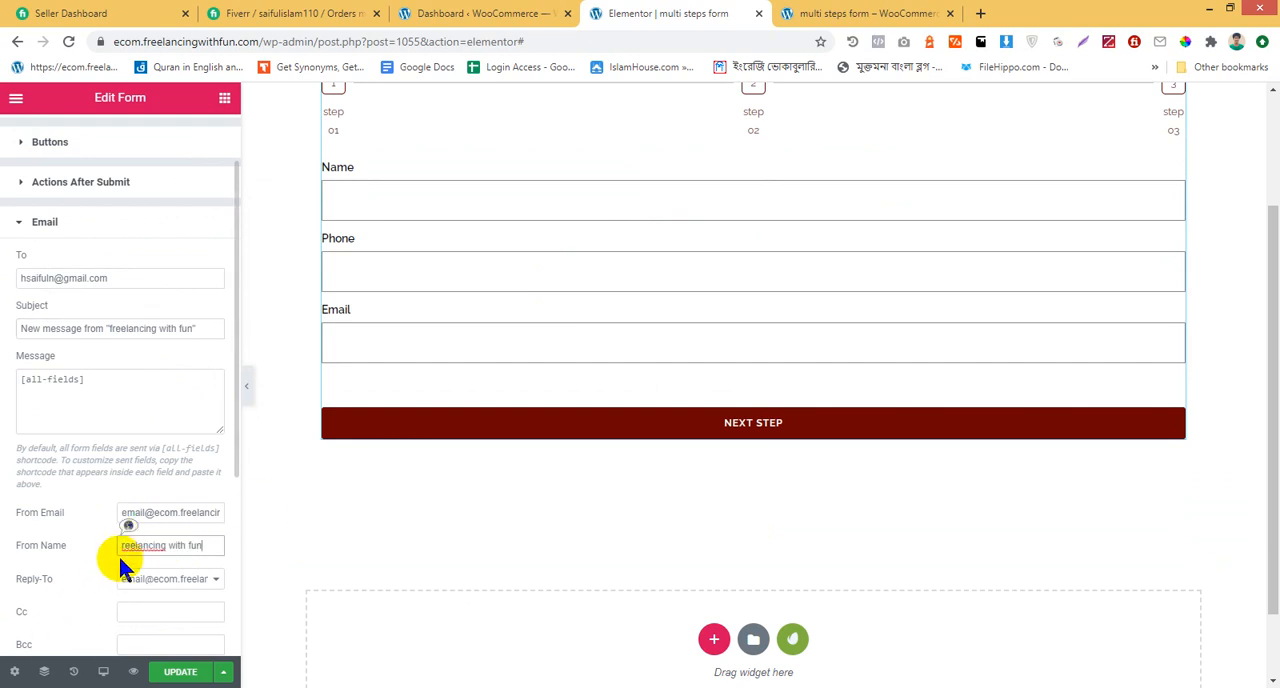
{"action": "left_click", "coordinate": [121, 545]}
{"action": "type", "text": "F"}
{"action": "left_click", "coordinate": [182, 670]}
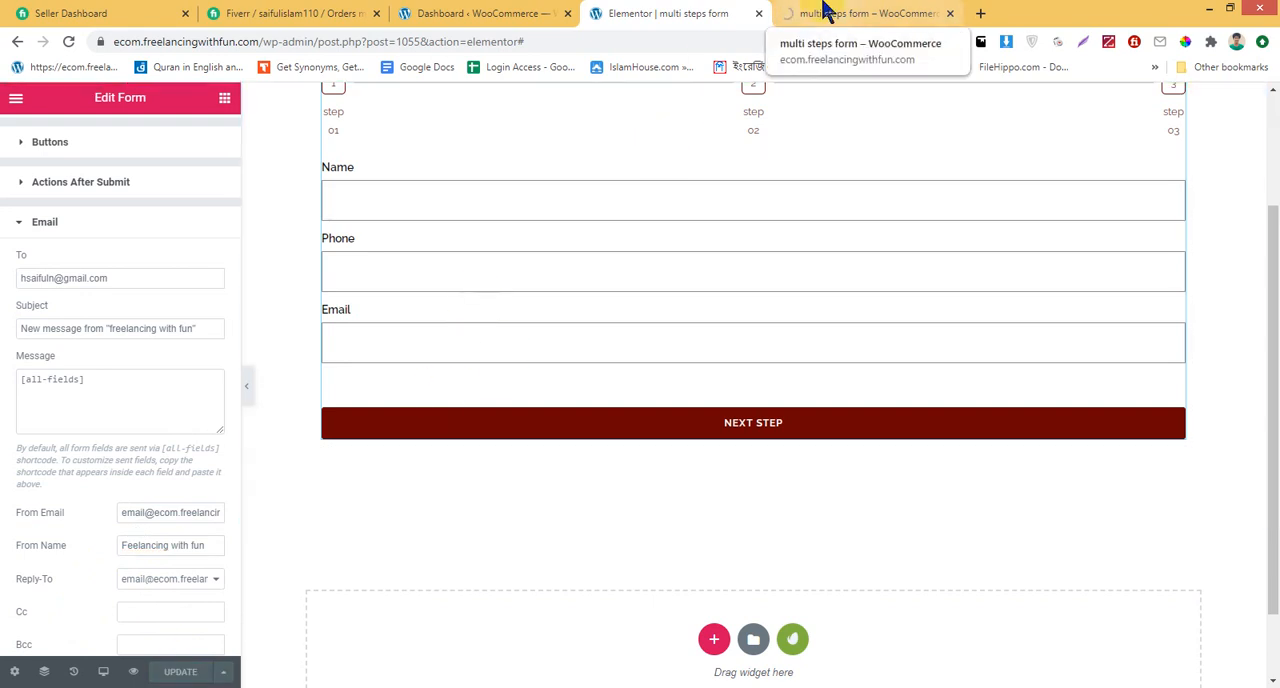
Fill in the name, phone and email on the previewed form's first step and advance to the second
{"action": "left_click", "coordinate": [825, 10]}
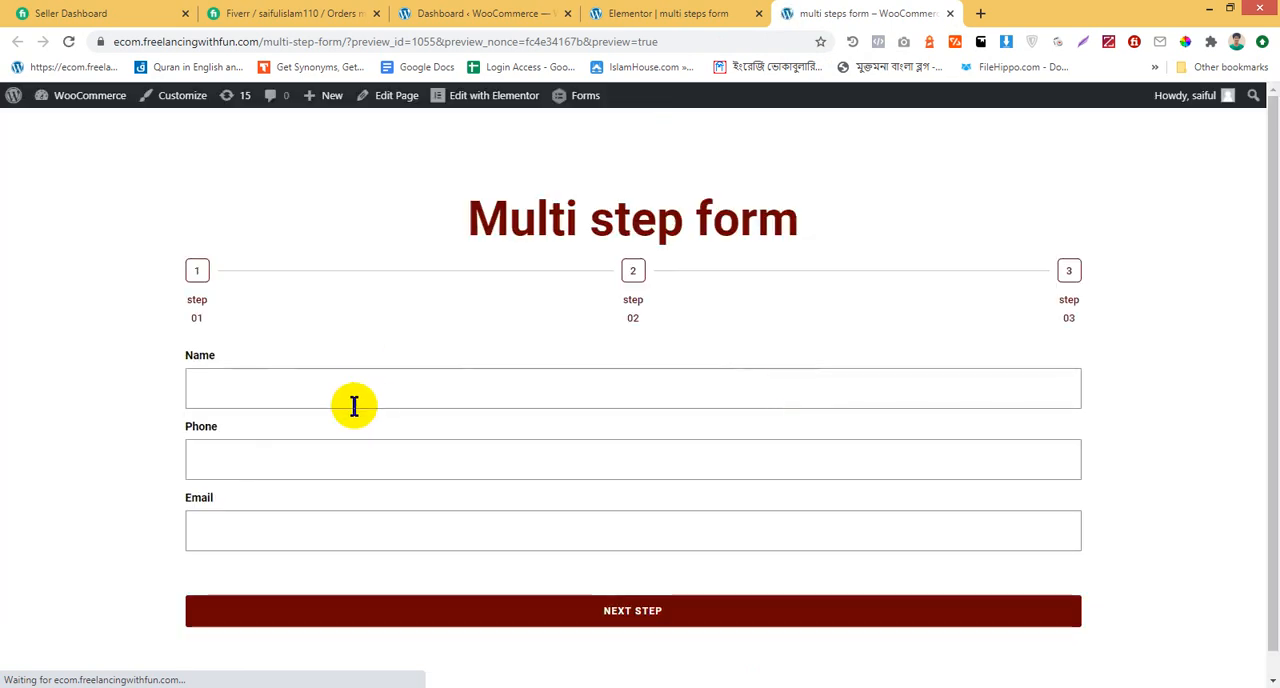
{"action": "left_click", "coordinate": [366, 390]}
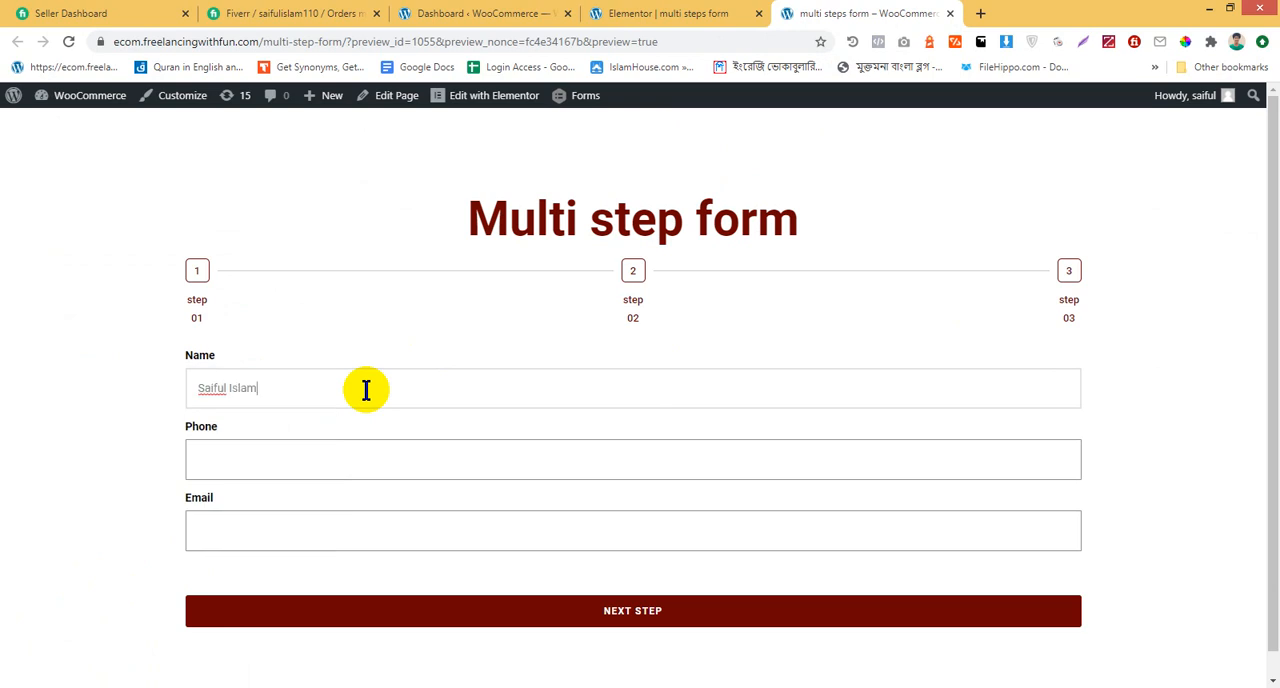
{"action": "left_click", "coordinate": [337, 457]}
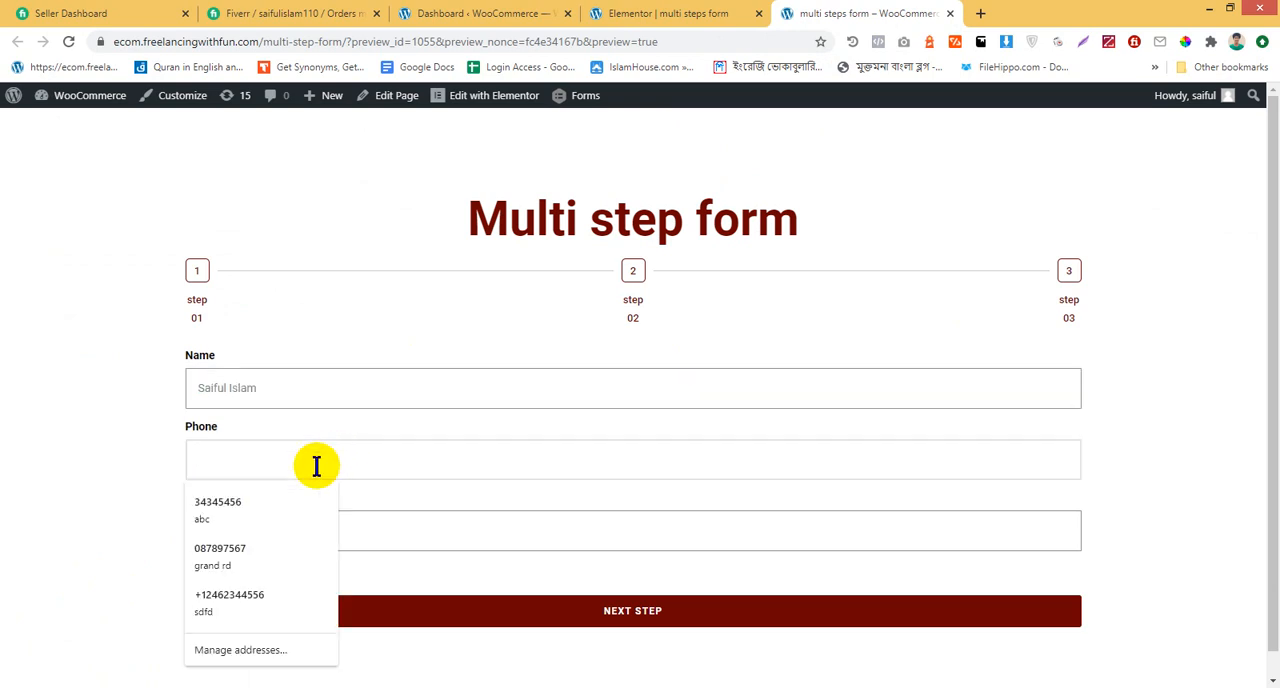
{"action": "left_click", "coordinate": [230, 553]}
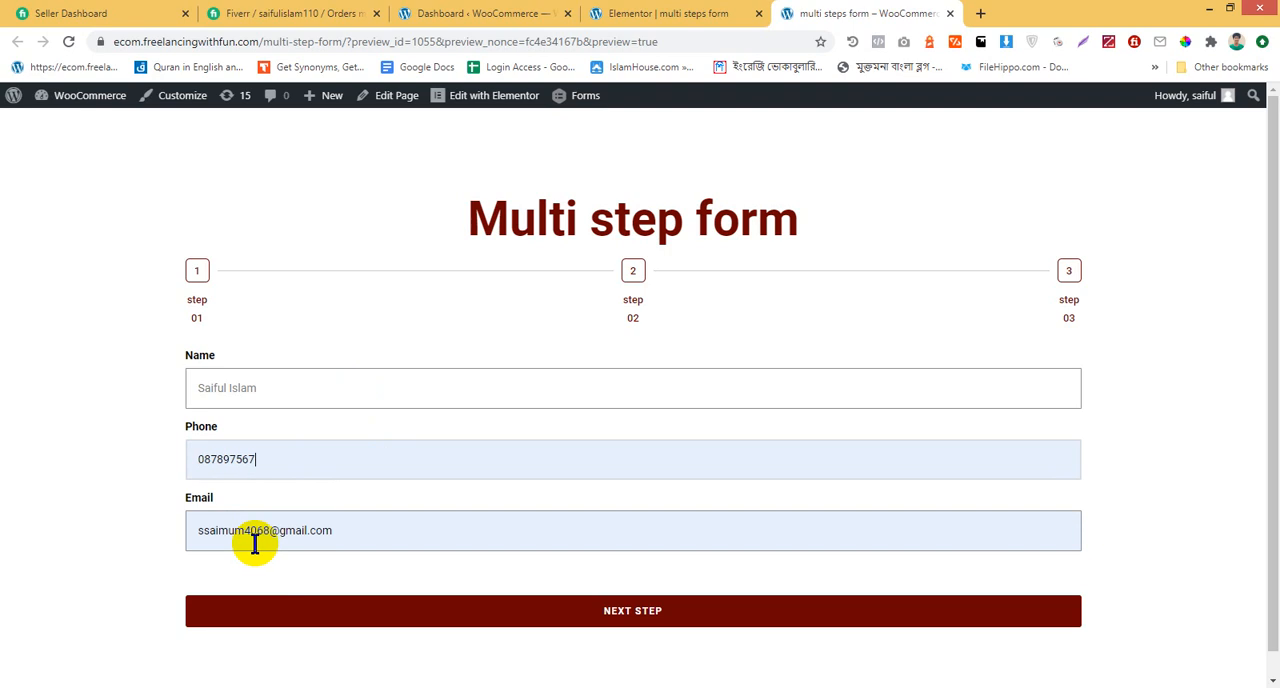
{"action": "scroll", "coordinate": [622, 565], "scroll_direction": "down", "scroll_amount": 1}
{"action": "left_click", "coordinate": [626, 572]}
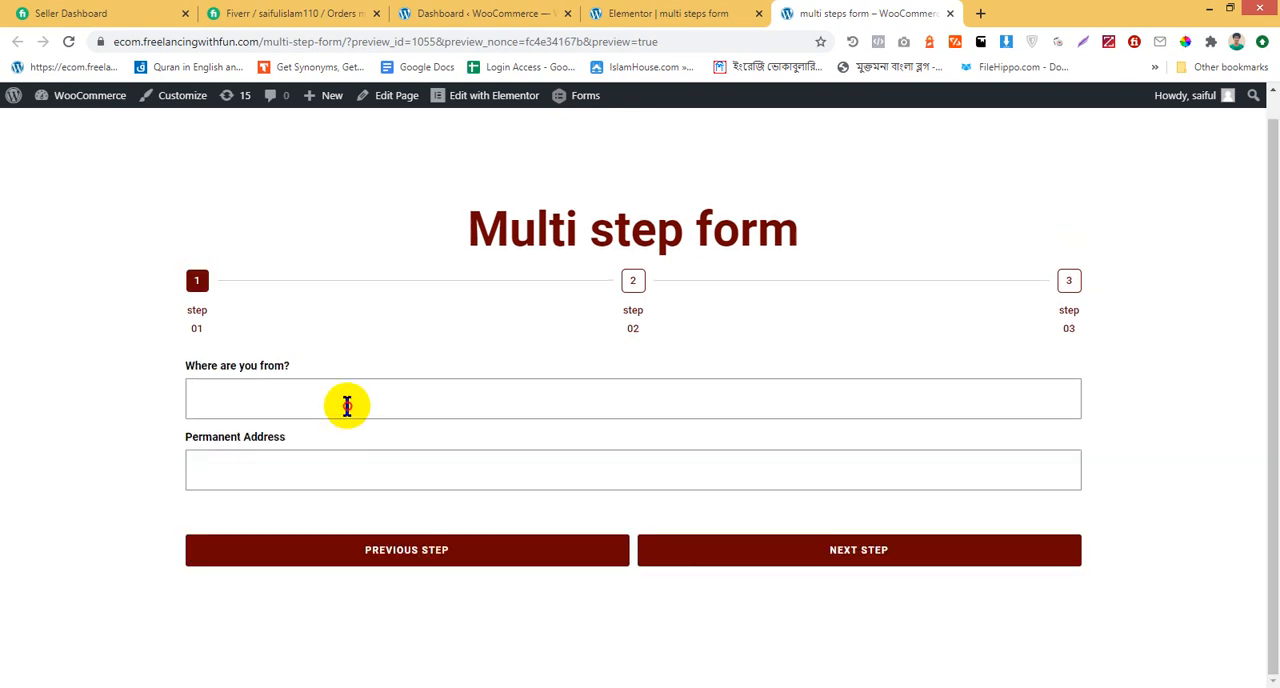
Fill in the place of origin and permanent address on the second step and advance to the third
{"action": "left_click", "coordinate": [347, 405]}
{"action": "type", "text": "Sitakund"}
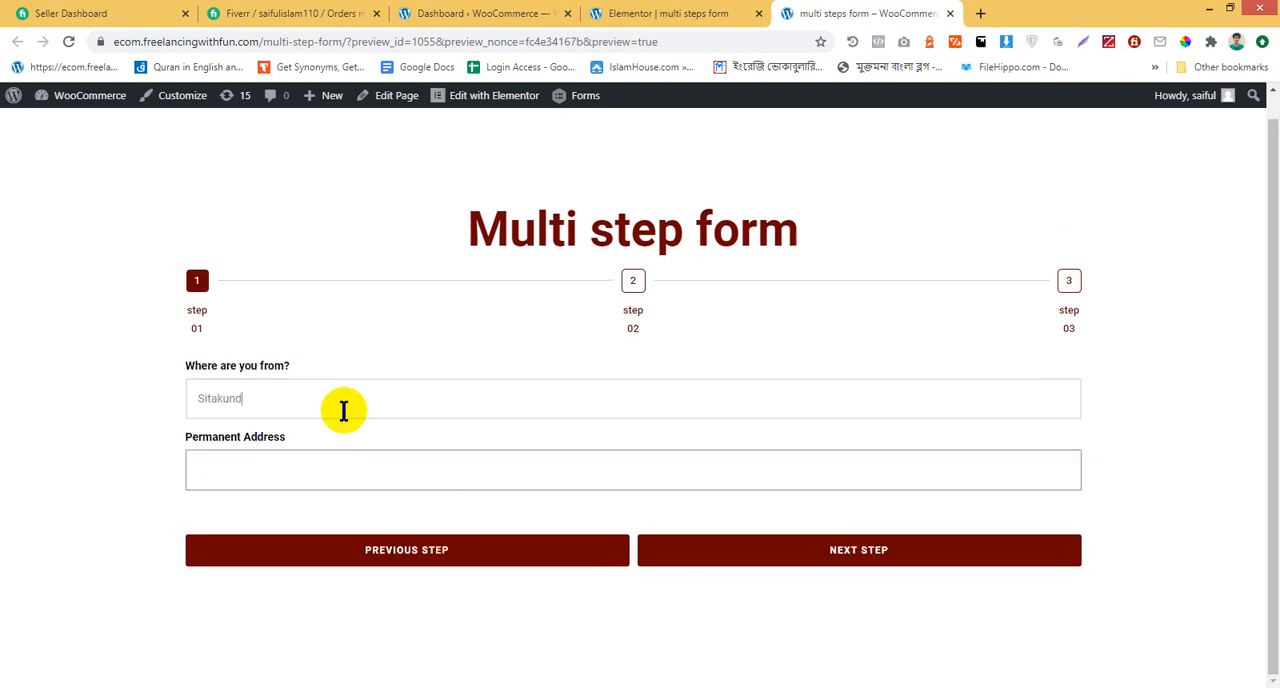
{"action": "left_click", "coordinate": [302, 470]}
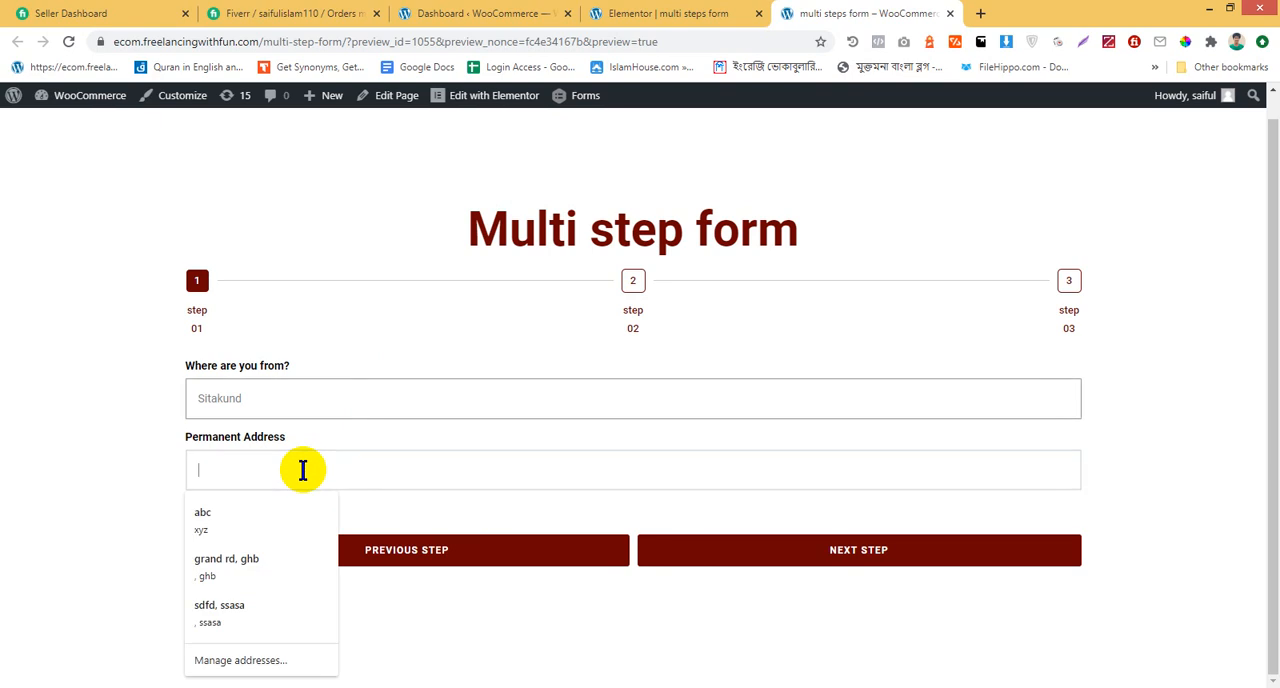
{"action": "type", "text": "sitakund"}
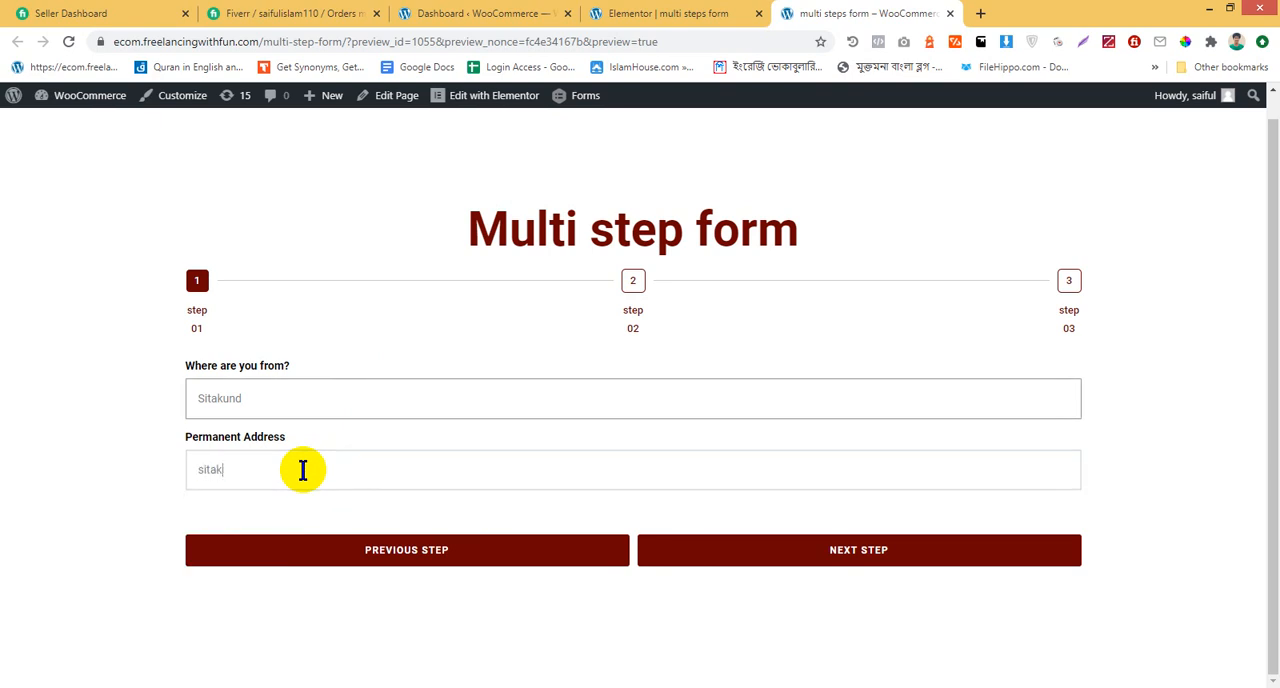
{"action": "left_click", "coordinate": [915, 559]}
Fill in the present address on the third step and enter the comment "something", correcting its spelling
{"action": "left_click", "coordinate": [387, 405]}
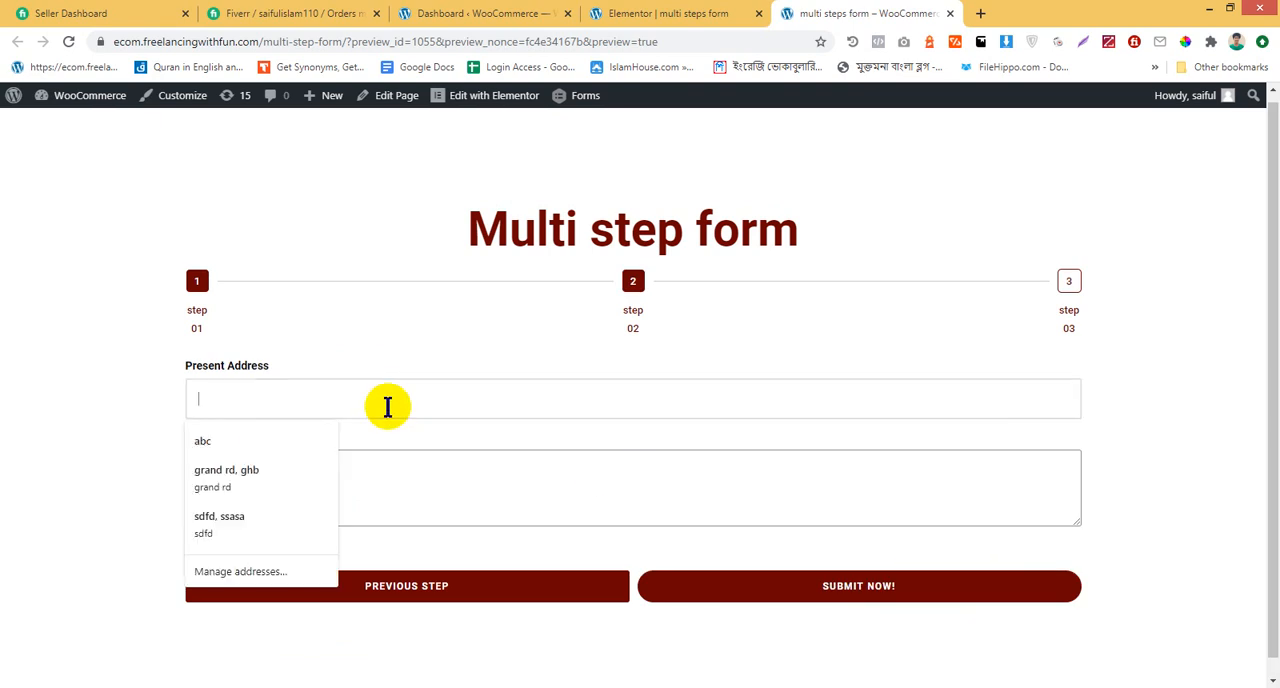
{"action": "type", "text": "sitaku"}
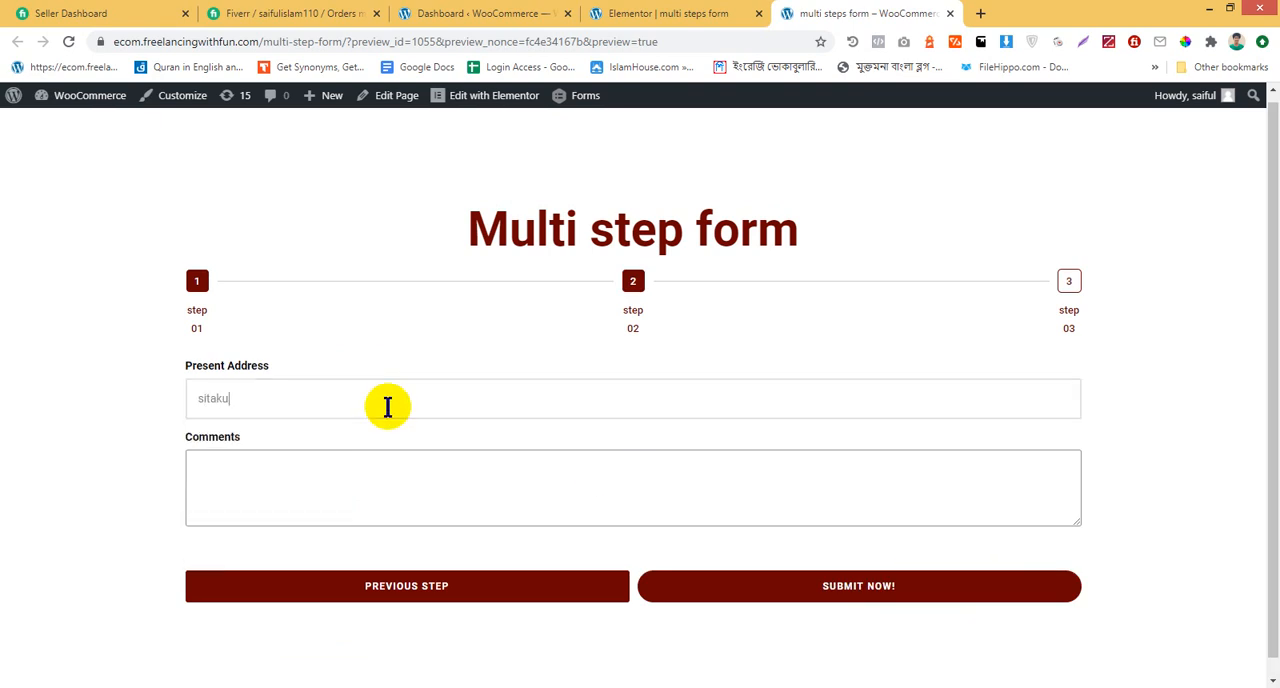
{"action": "type", "text": "nd"}
{"action": "left_click", "coordinate": [374, 494]}
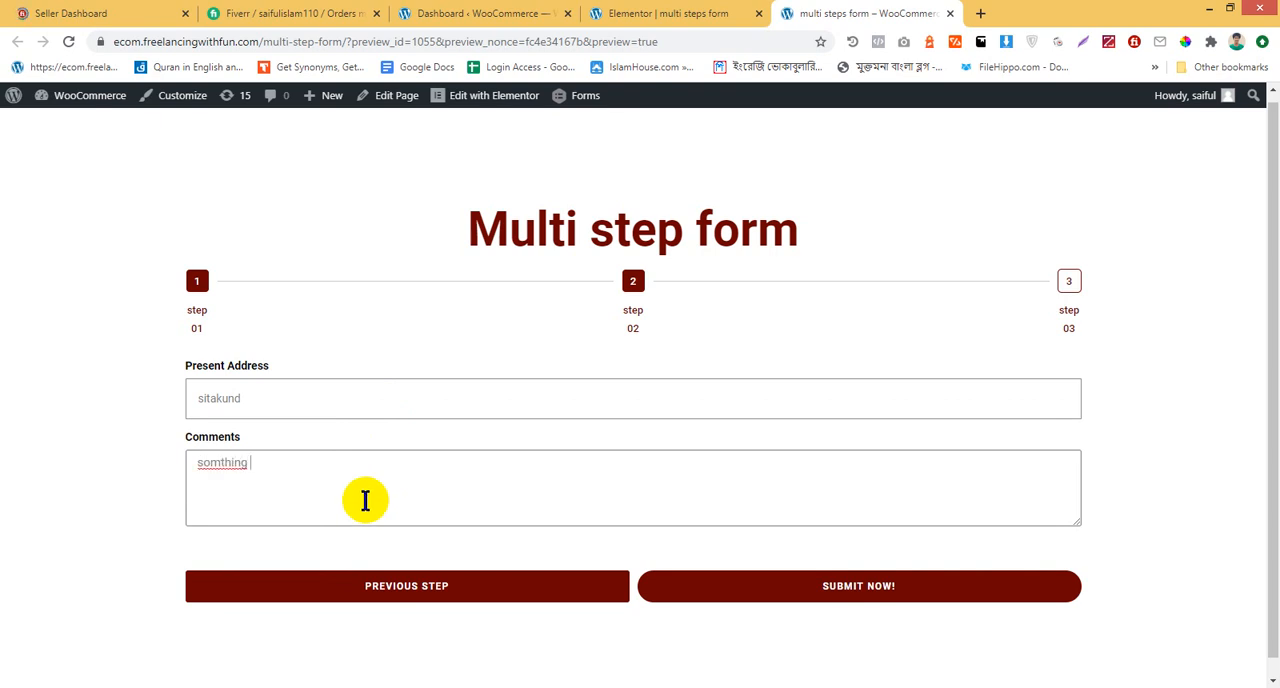
{"action": "right_click", "coordinate": [205, 463]}
{"action": "left_click", "coordinate": [265, 473]}
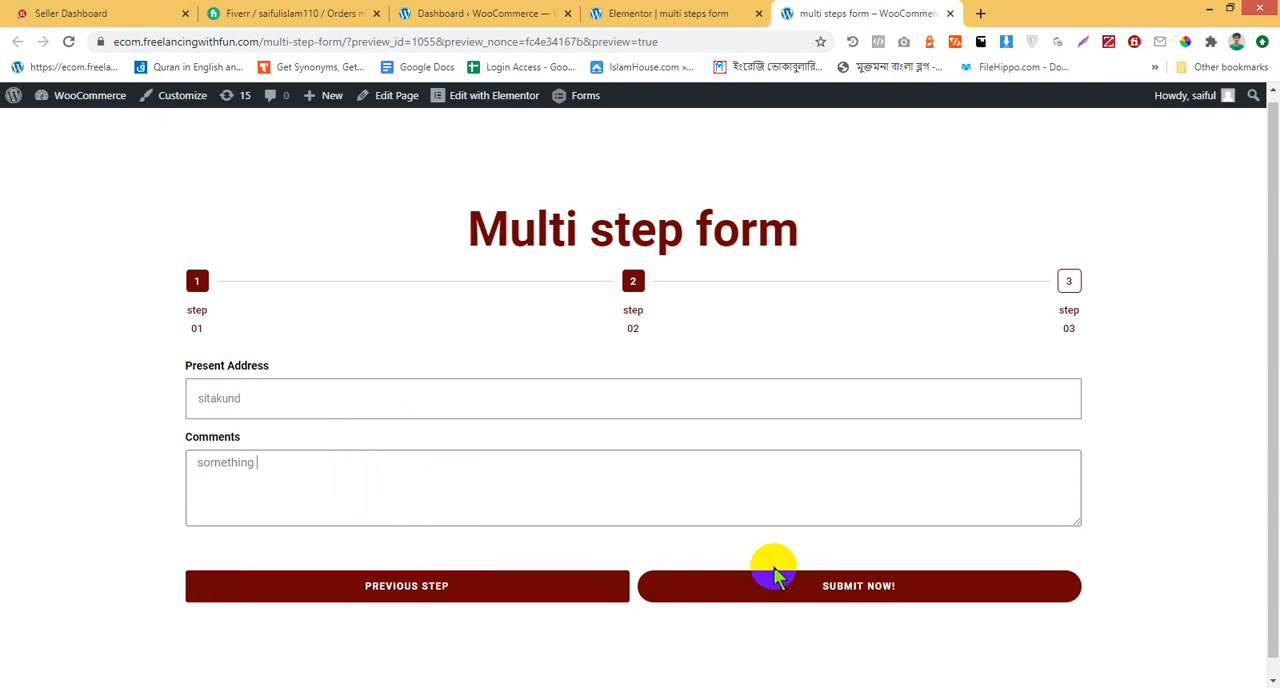
Submit the completed multi-step form and examine the confirmation message below it
{"action": "left_click", "coordinate": [823, 585]}
{"action": "scroll", "coordinate": [873, 397], "scroll_direction": "down", "scroll_amount": 1}
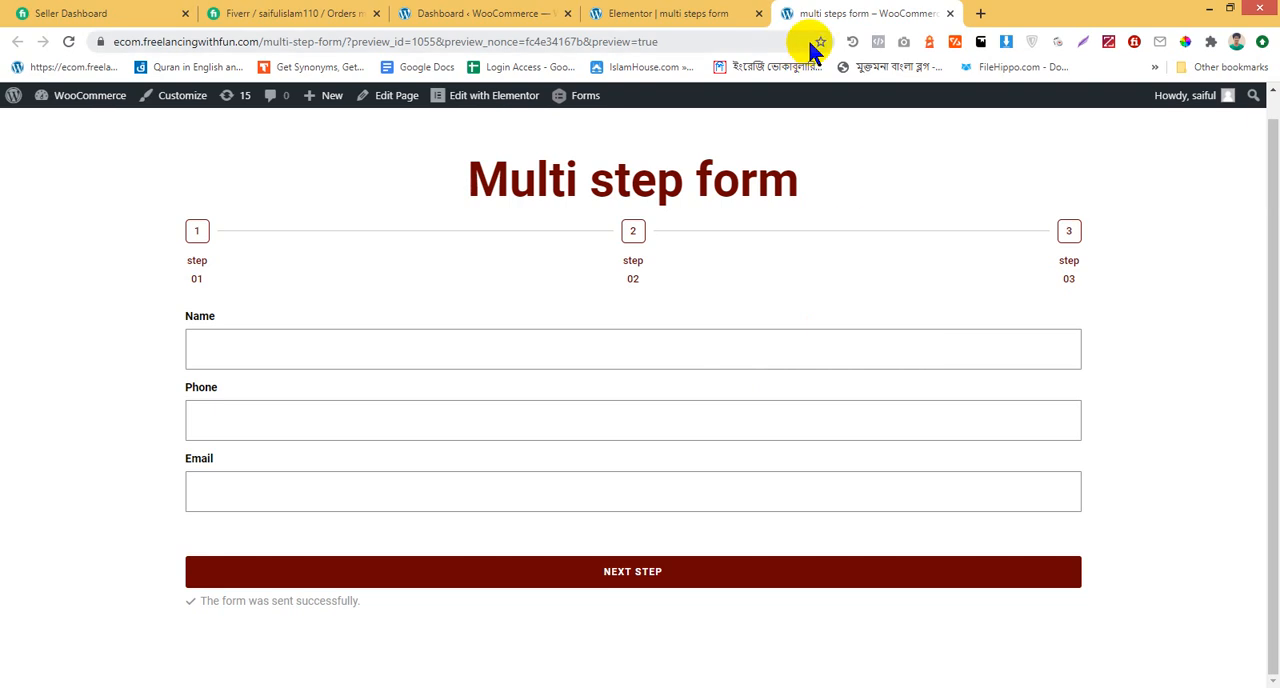
{"action": "left_click_drag", "start_coordinate": [363, 602], "coordinate": [190, 600]}
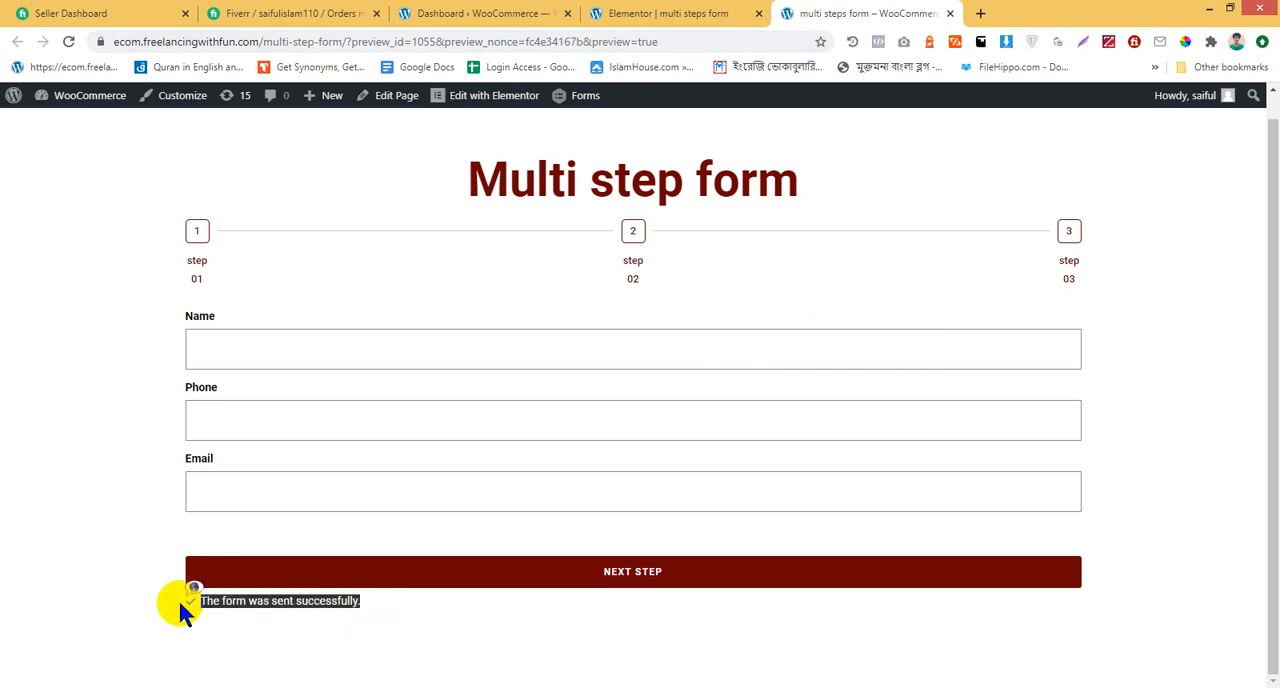
{"action": "left_click", "coordinate": [178, 598]}
Return to the Elementor editor and enable Custom Messages in the form's Additional Options
{"action": "left_click", "coordinate": [610, 13]}
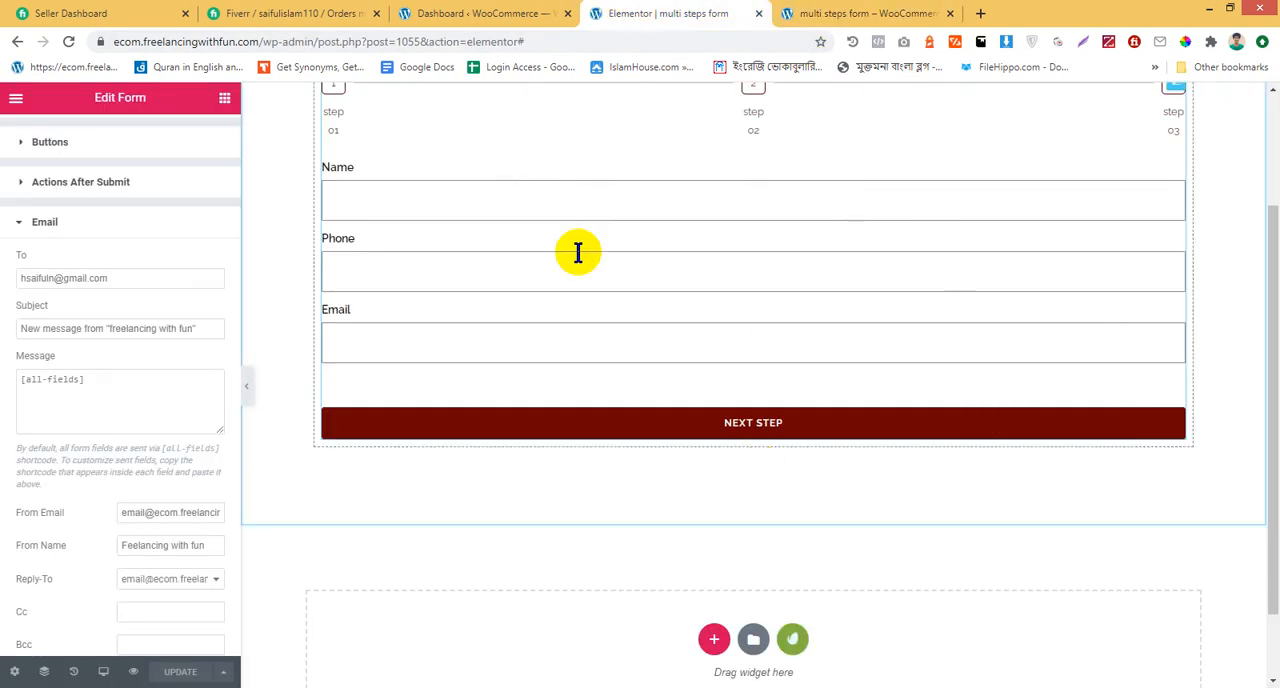
{"action": "scroll", "coordinate": [48, 280], "scroll_direction": "down", "scroll_amount": 3}
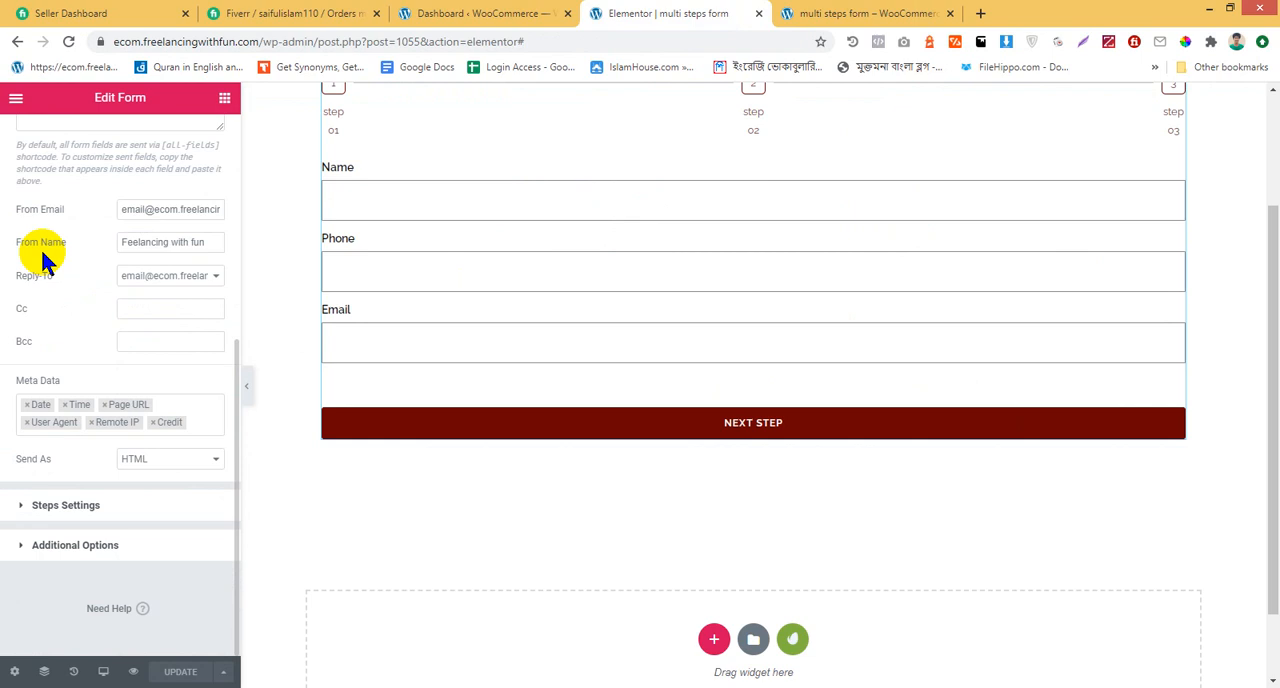
{"action": "left_click", "coordinate": [76, 555]}
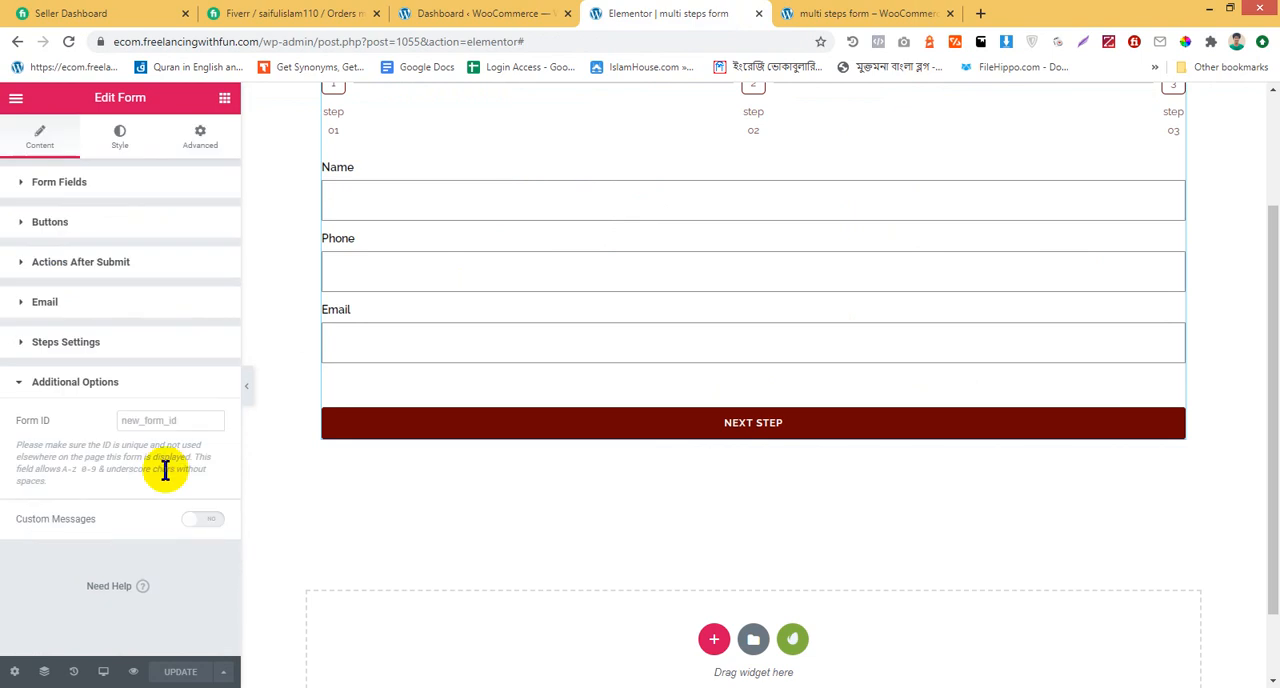
{"action": "left_click", "coordinate": [214, 520]}
{"action": "scroll", "coordinate": [171, 557], "scroll_direction": "down", "scroll_amount": 2}
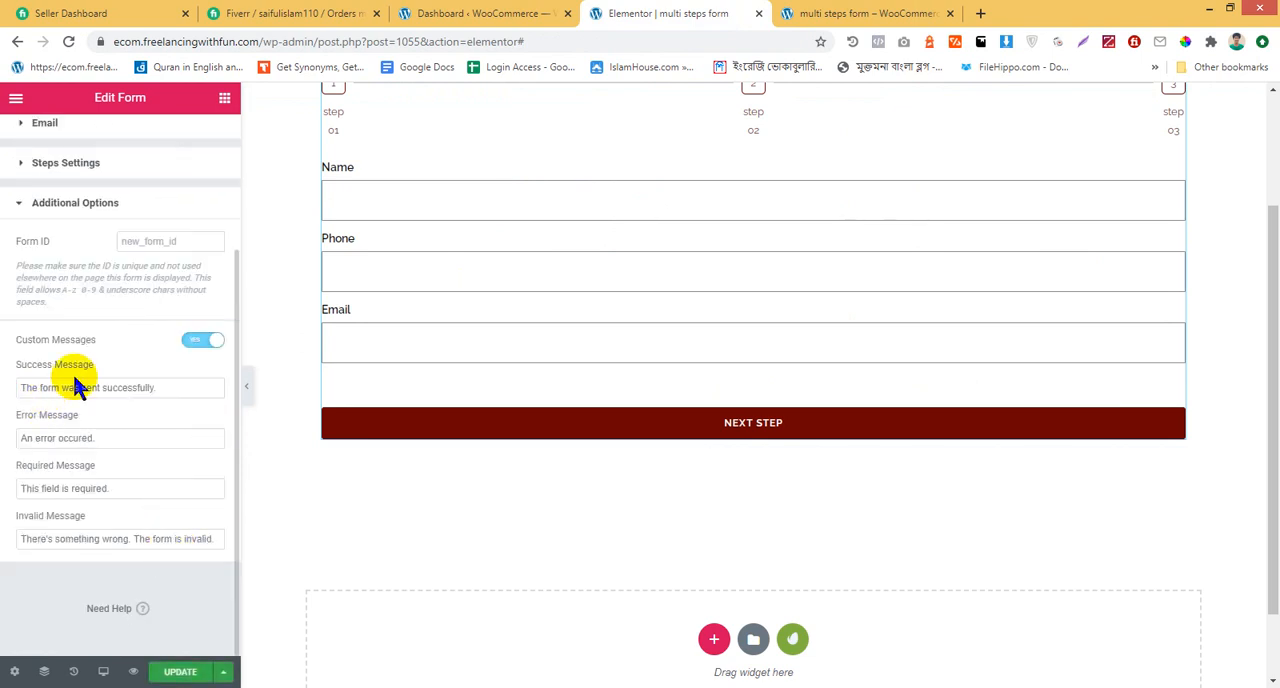
Compare the preview's confirmation text with the form's Success Message and replace that message with wording that starts "Thanks for"
{"action": "left_click", "coordinate": [880, 13]}
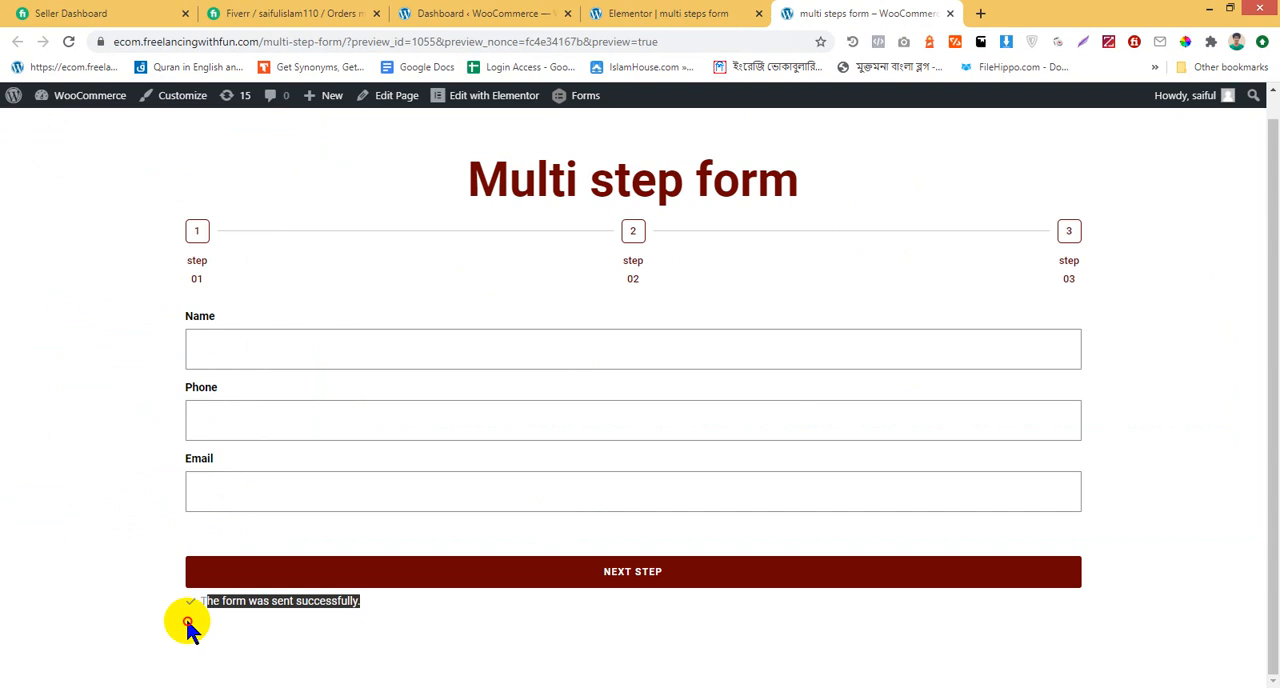
{"action": "left_click", "coordinate": [686, 13]}
{"action": "left_click", "coordinate": [170, 388]}
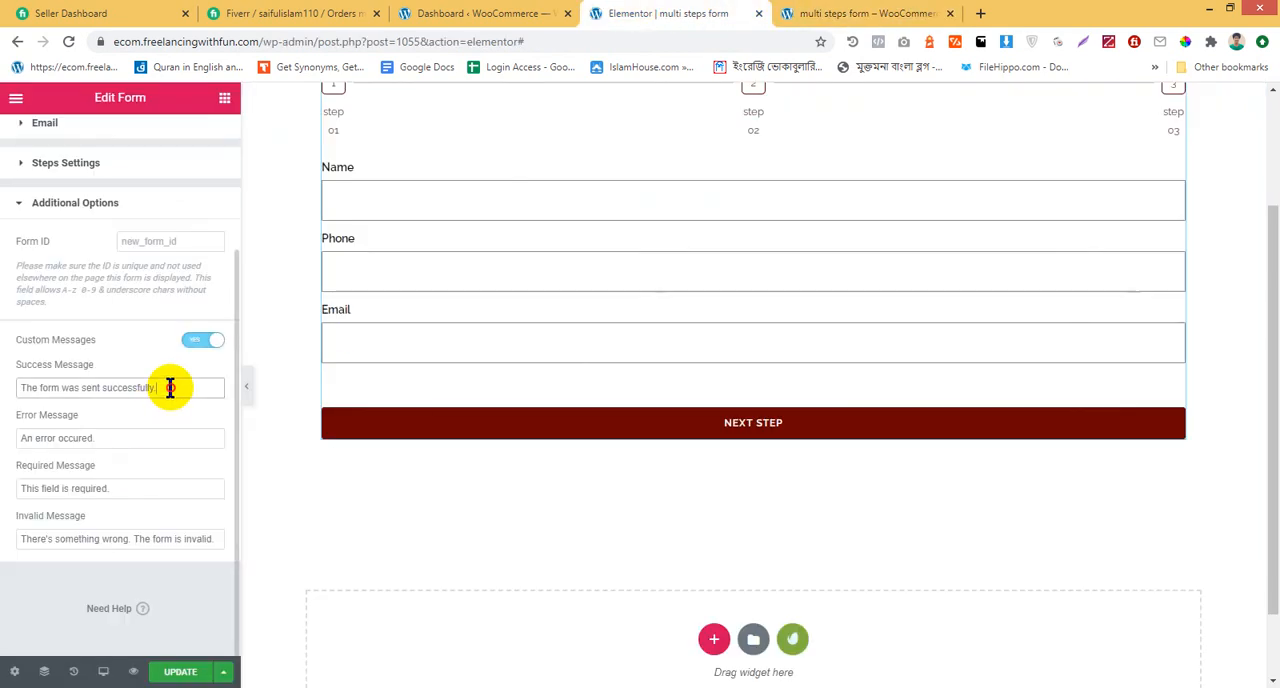
{"action": "left_click_drag", "start_coordinate": [170, 388], "coordinate": [5, 400]}
{"action": "type", "text": "Tha"}
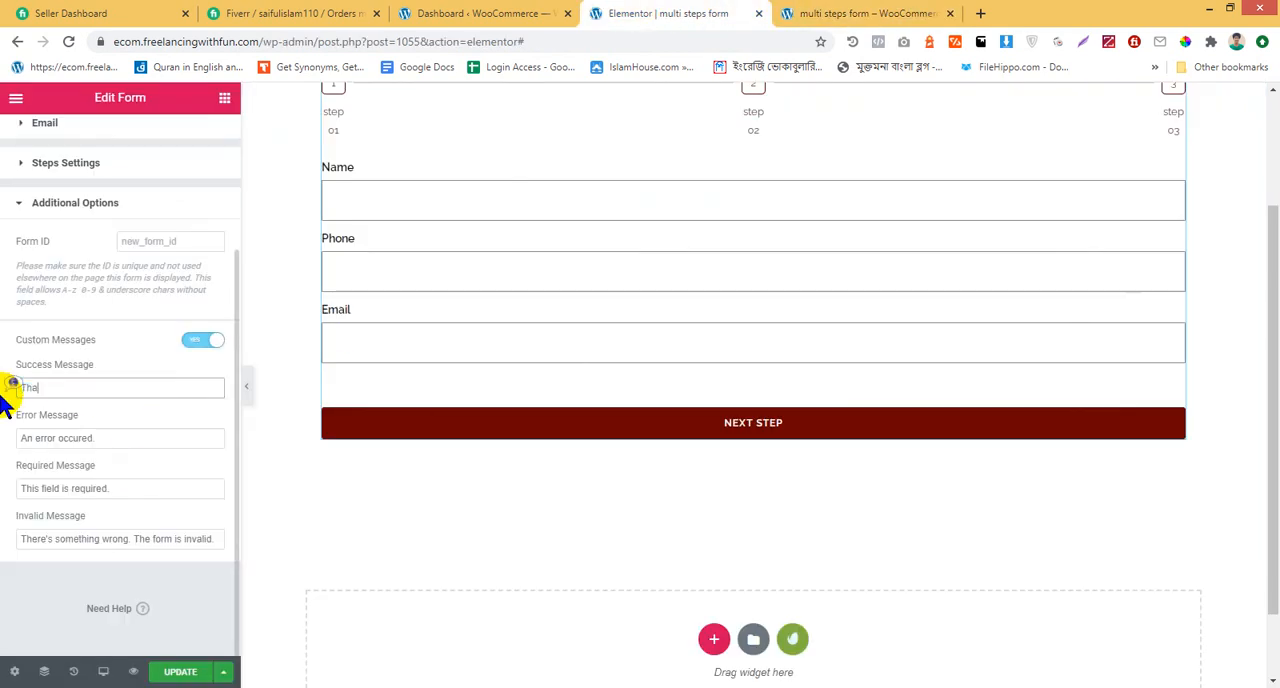
{"action": "type", "text": "nks for submiting your information"}
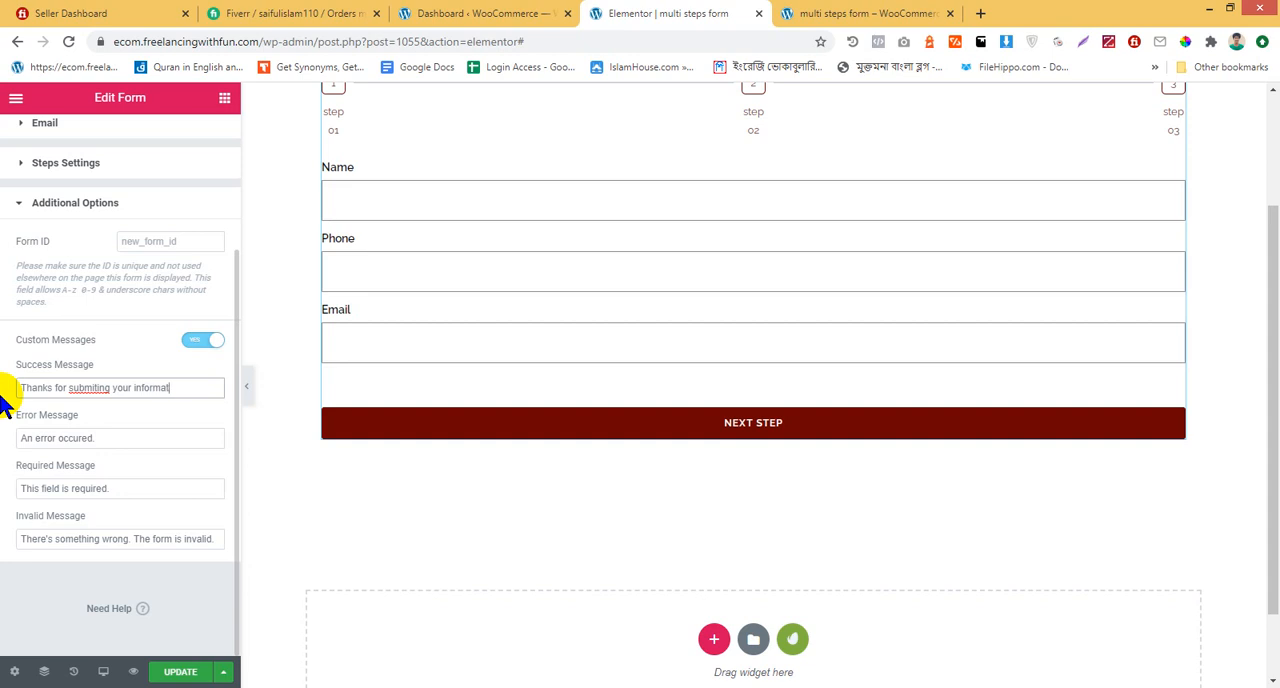
Finish the Success Message as "Thanks for submitting your information!", update the form, and reload its preview
{"action": "right_click", "coordinate": [76, 388]}
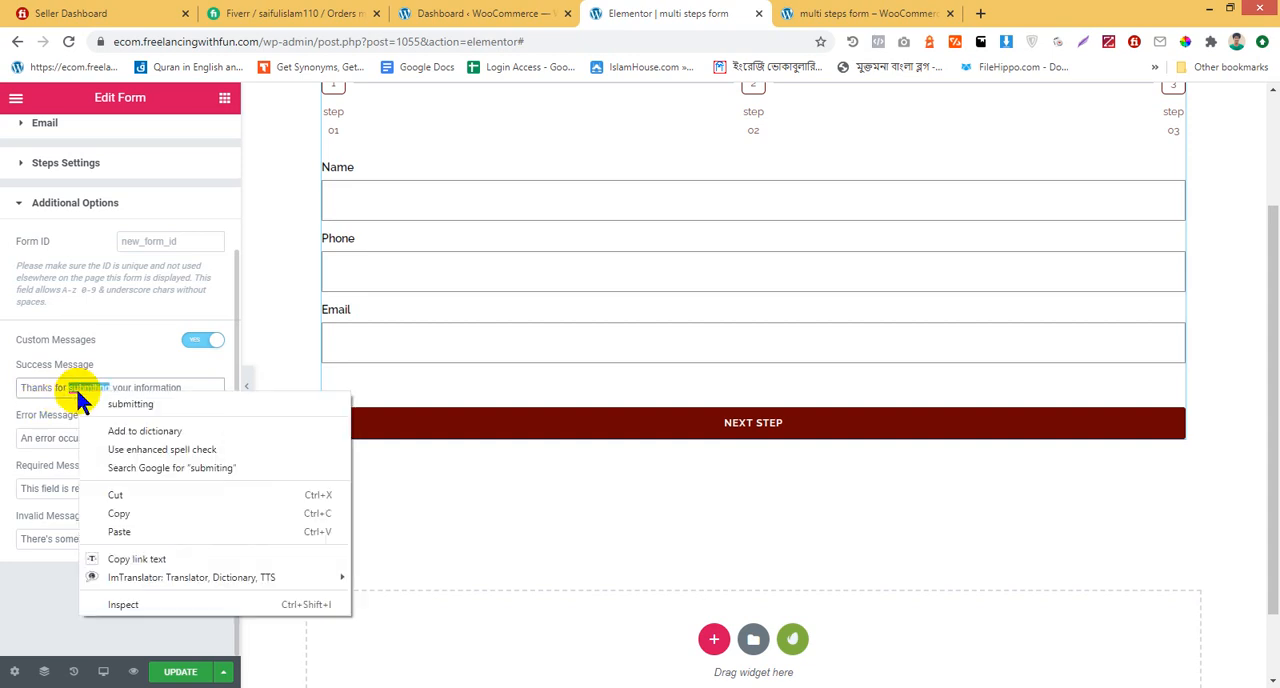
{"action": "left_click", "coordinate": [108, 403]}
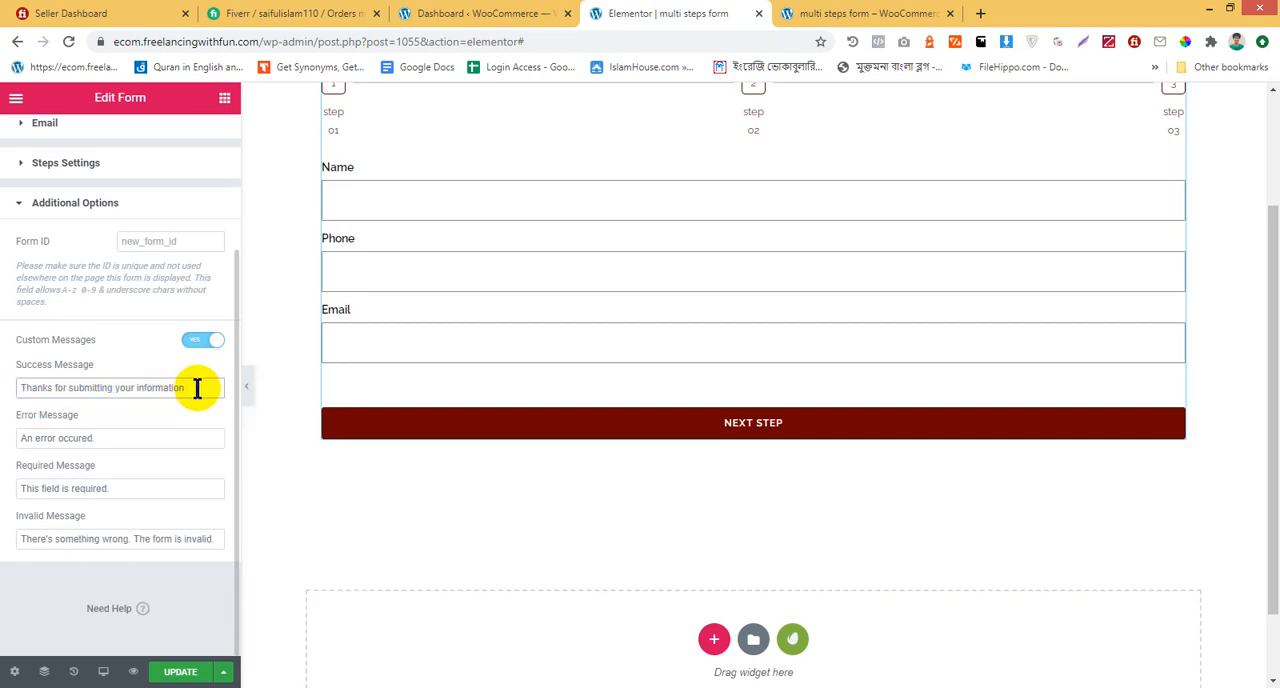
{"action": "left_click", "coordinate": [178, 672]}
{"action": "left_click", "coordinate": [865, 13]}
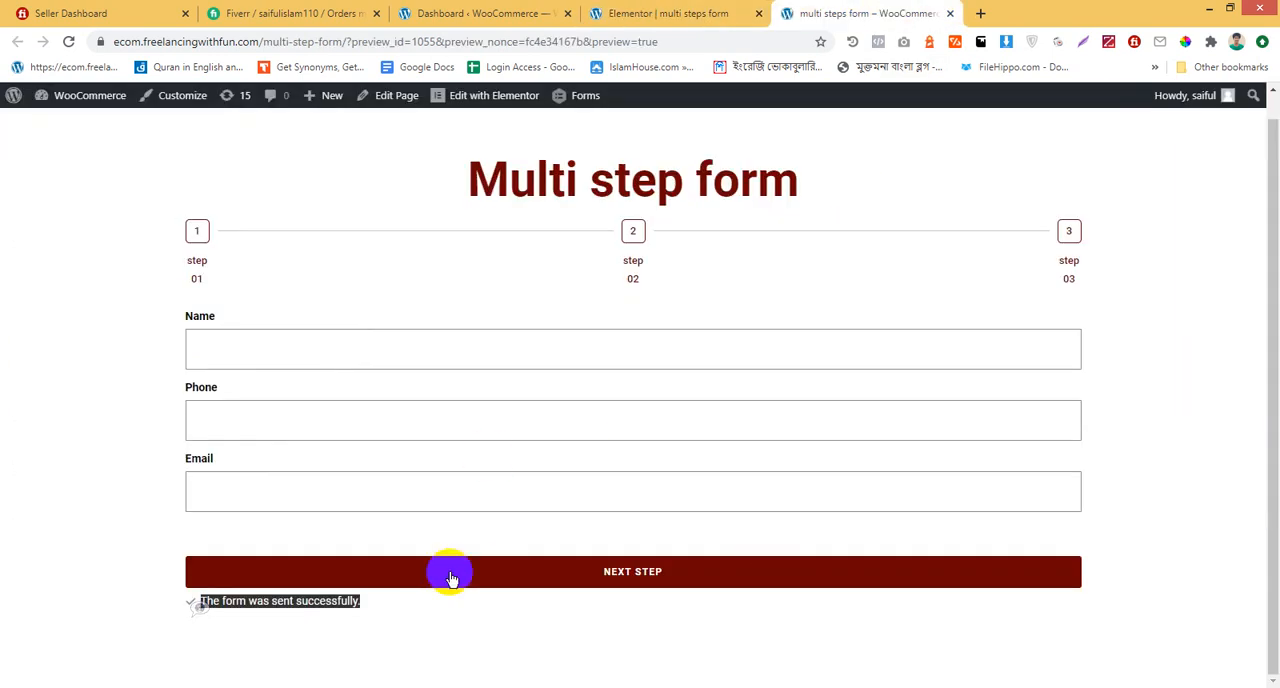
{"action": "left_click", "coordinate": [514, 577]}
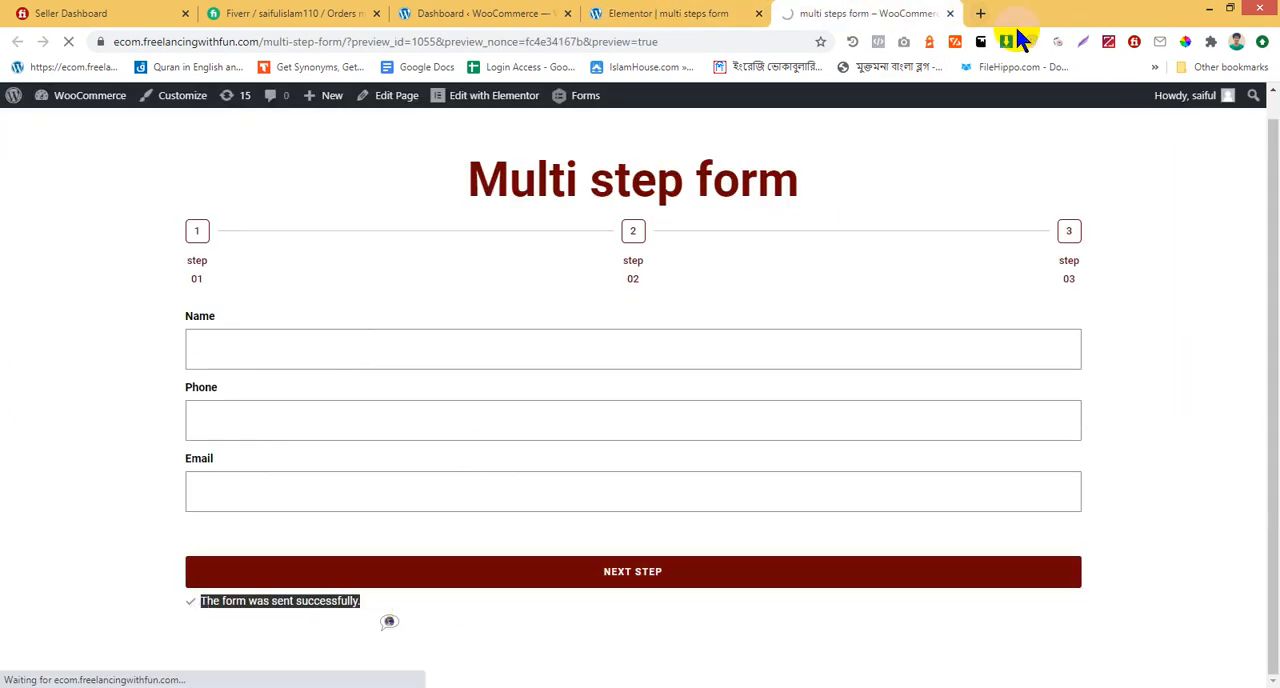
Open Gmail in a new browser tab and look through the Primary, Social and Promotions categories for the form's notification email
{"action": "left_click", "coordinate": [981, 13]}
{"action": "left_click", "coordinate": [763, 41]}
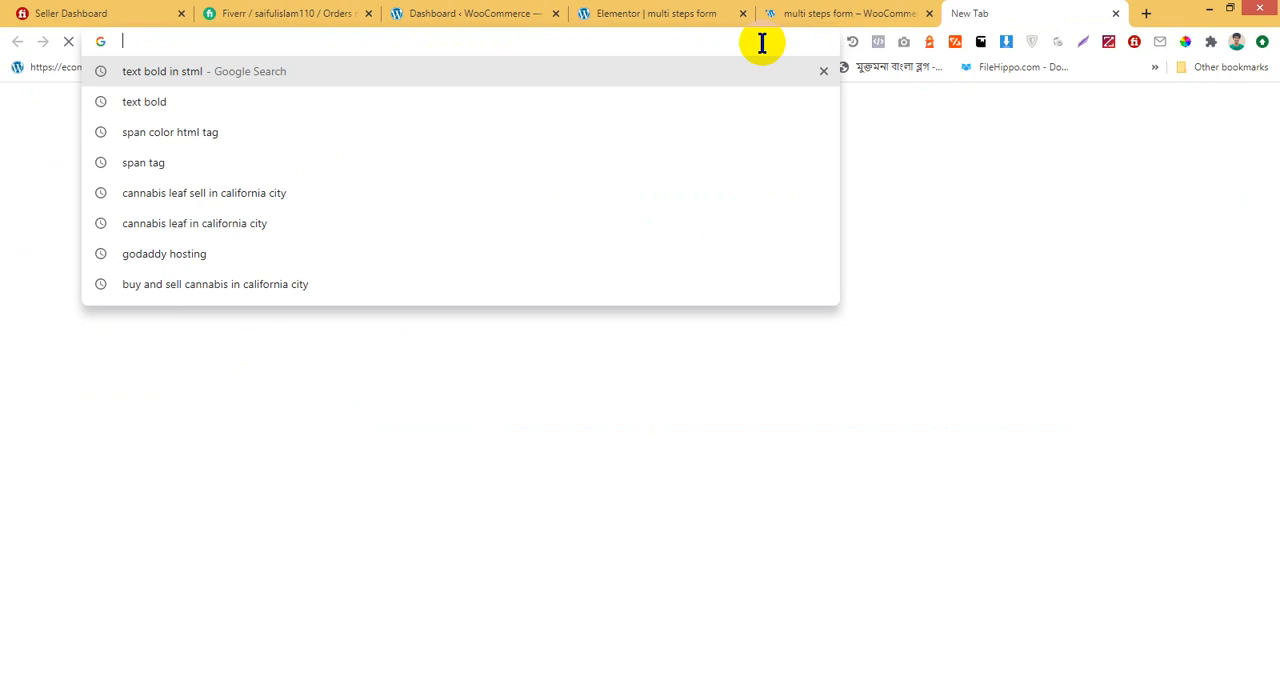
{"action": "type", "text": "ma"}
{"action": "key", "text": "Return"}
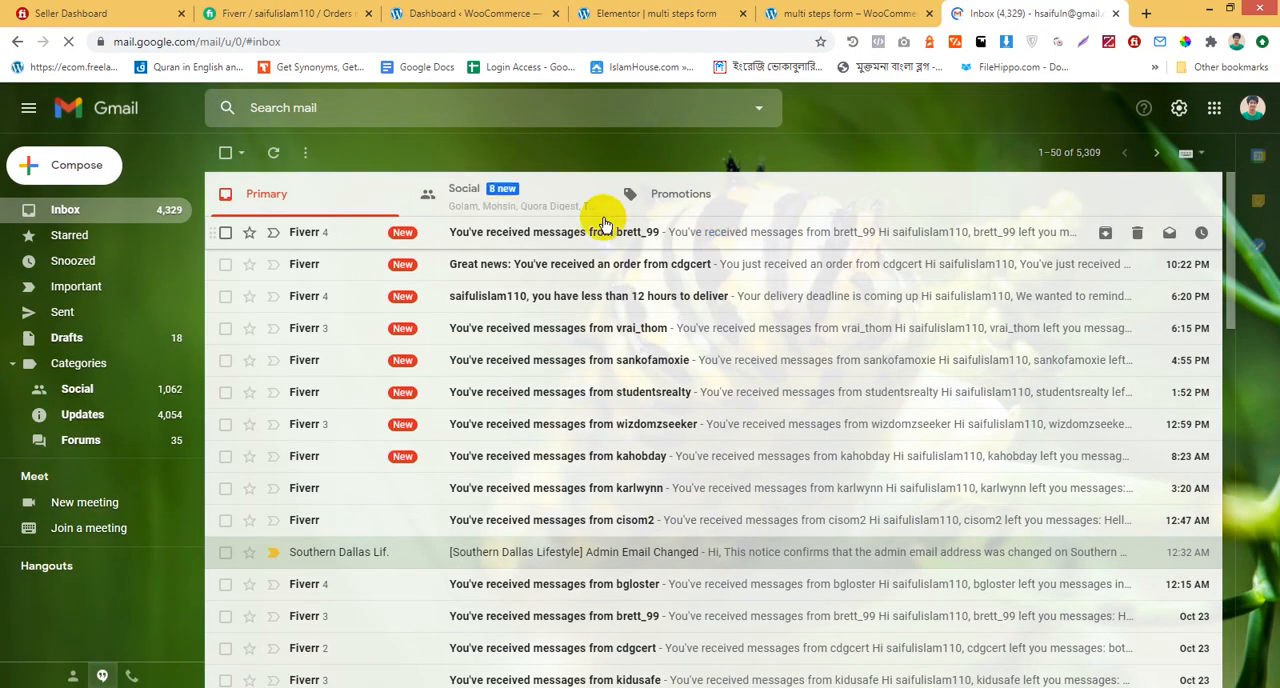
{"action": "left_click", "coordinate": [528, 211]}
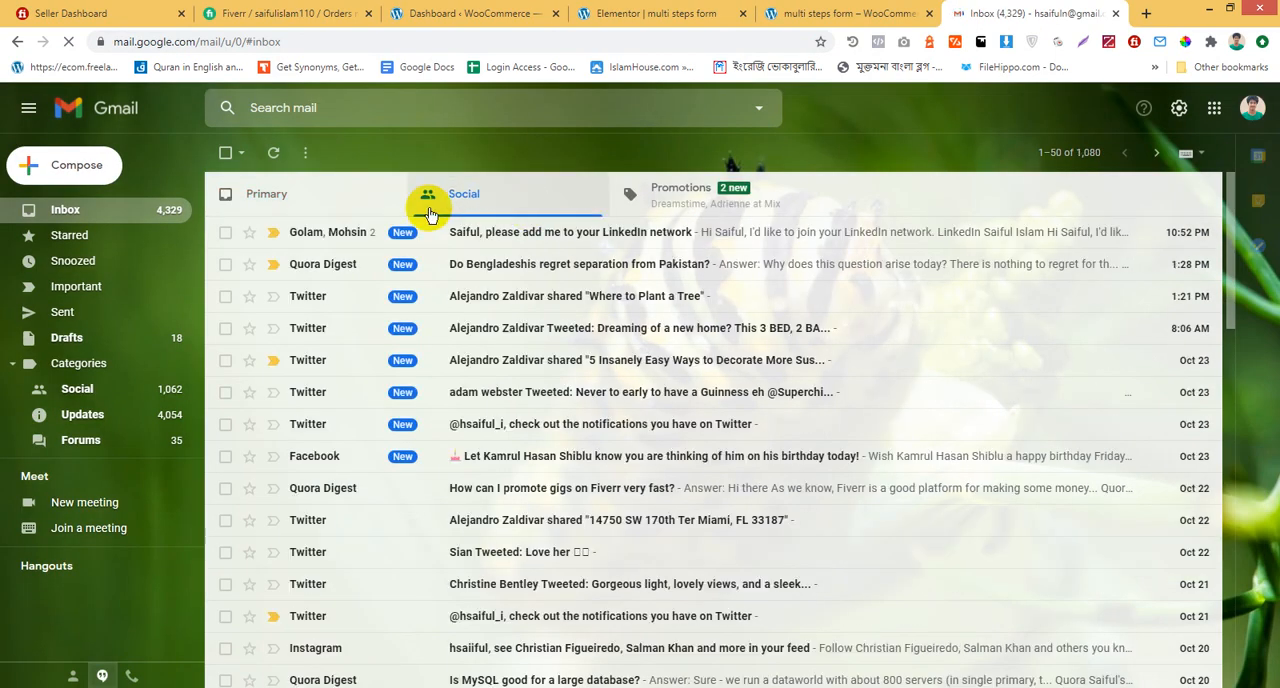
{"action": "left_click", "coordinate": [334, 206]}
{"action": "left_click", "coordinate": [485, 204]}
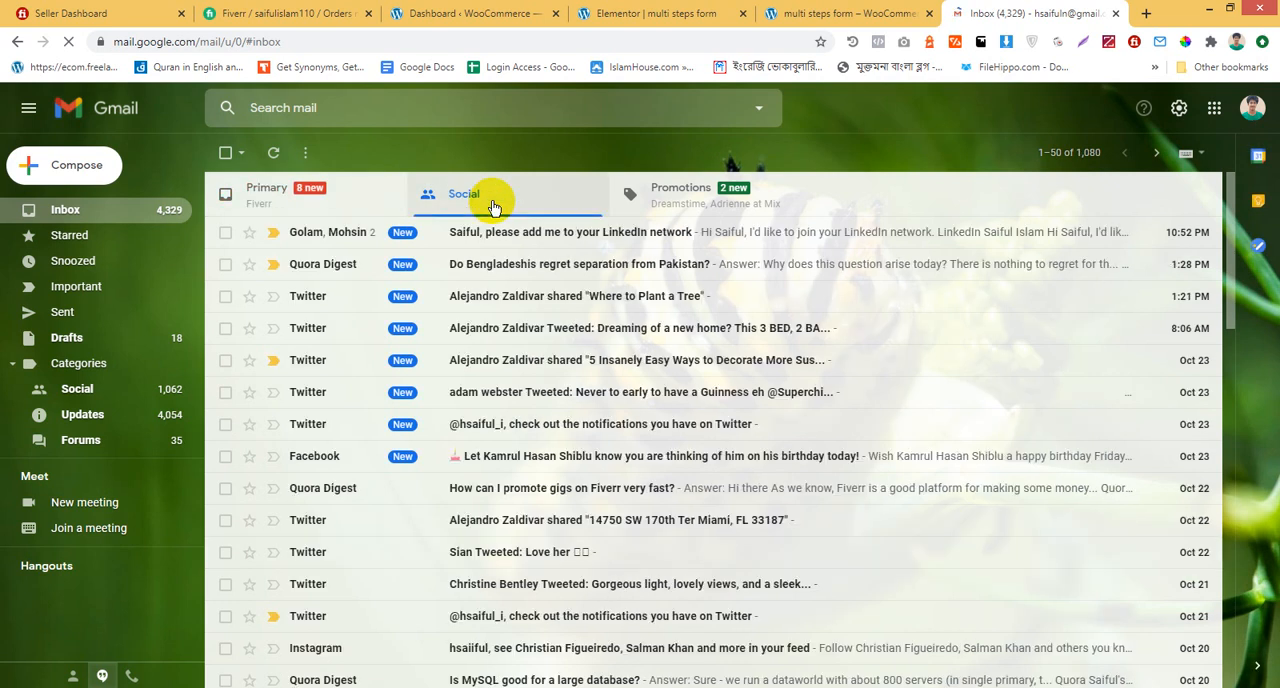
{"action": "left_click", "coordinate": [667, 207]}
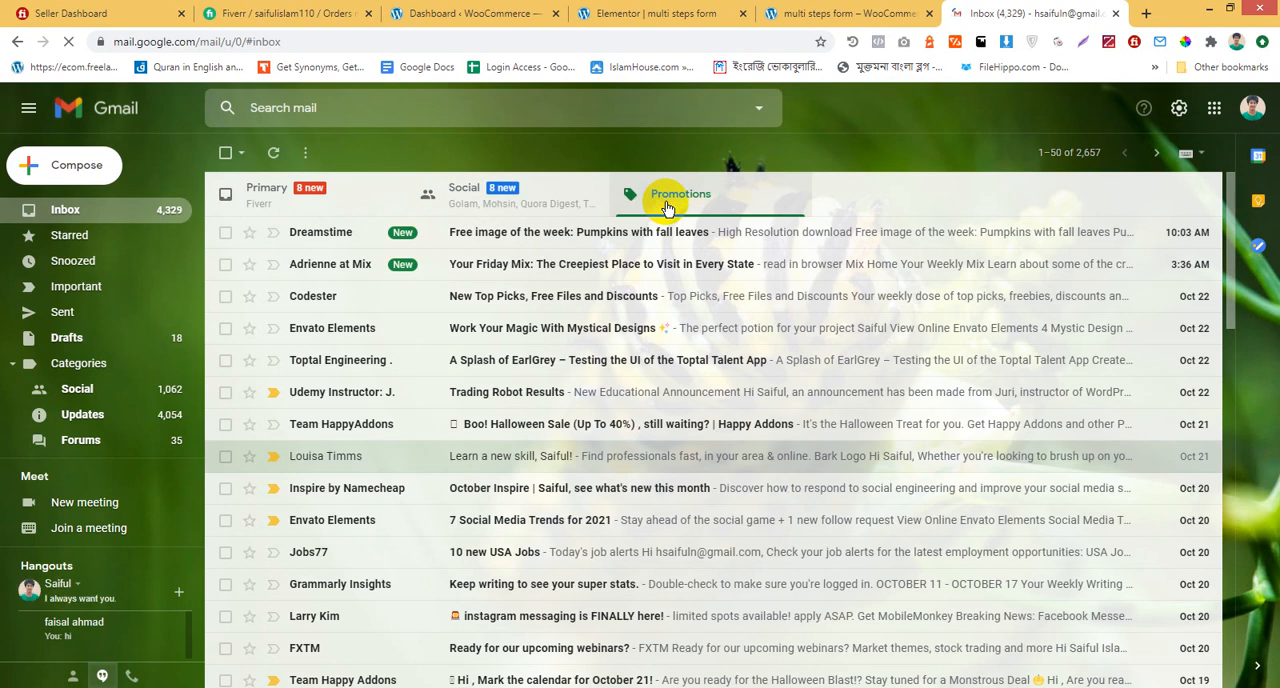
Expand Gmail's full folder list and look through the Spam folder for the form's notification email
{"action": "scroll", "coordinate": [160, 446], "scroll_direction": "down", "scroll_amount": 1}
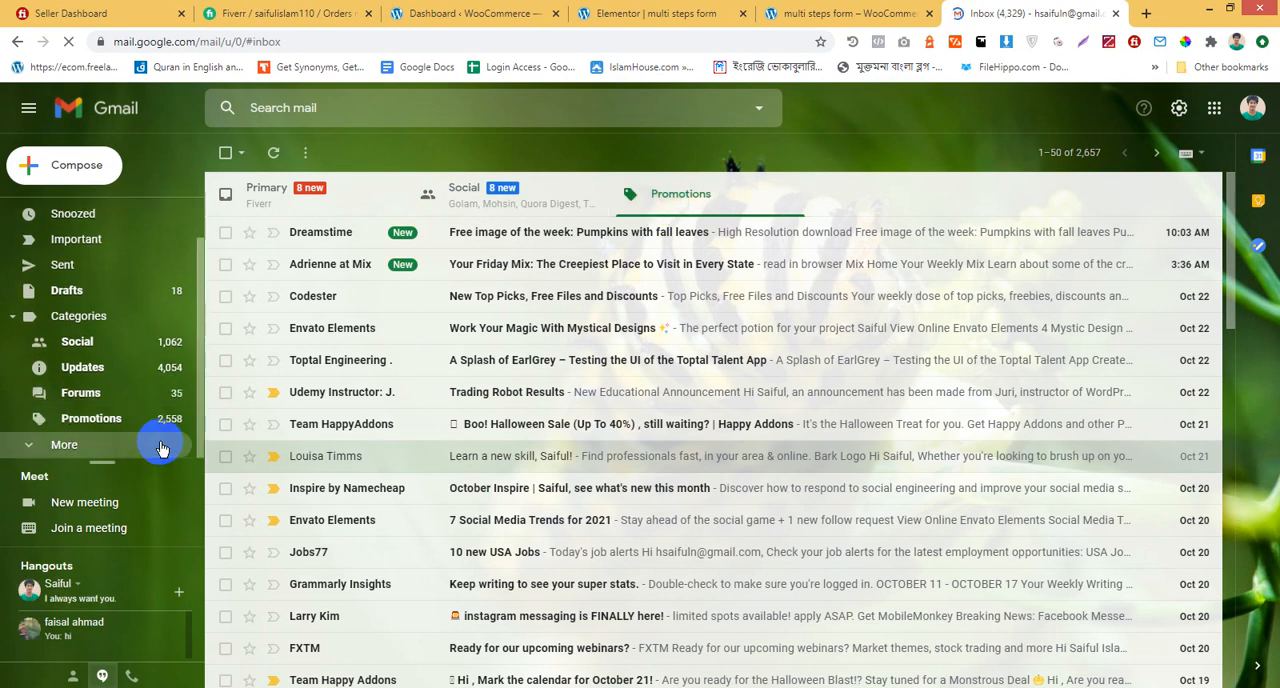
{"action": "left_click", "coordinate": [150, 446]}
{"action": "scroll", "coordinate": [145, 445], "scroll_direction": "down", "scroll_amount": 3}
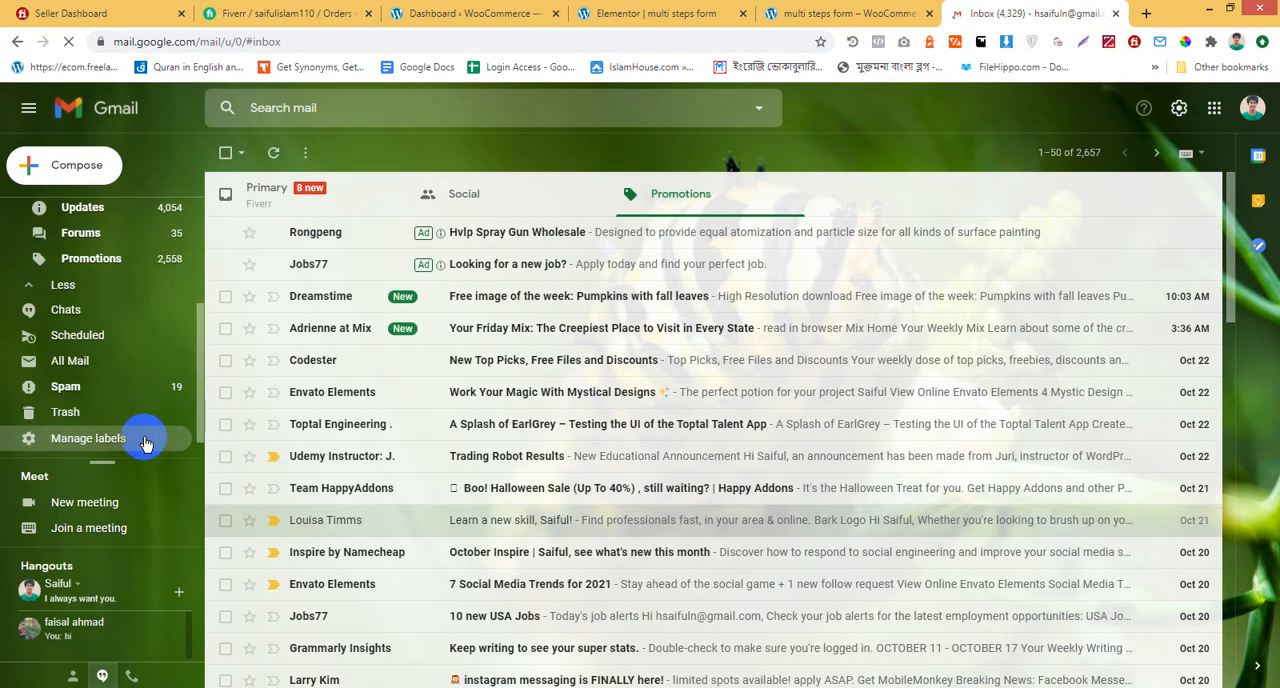
{"action": "left_click", "coordinate": [96, 386]}
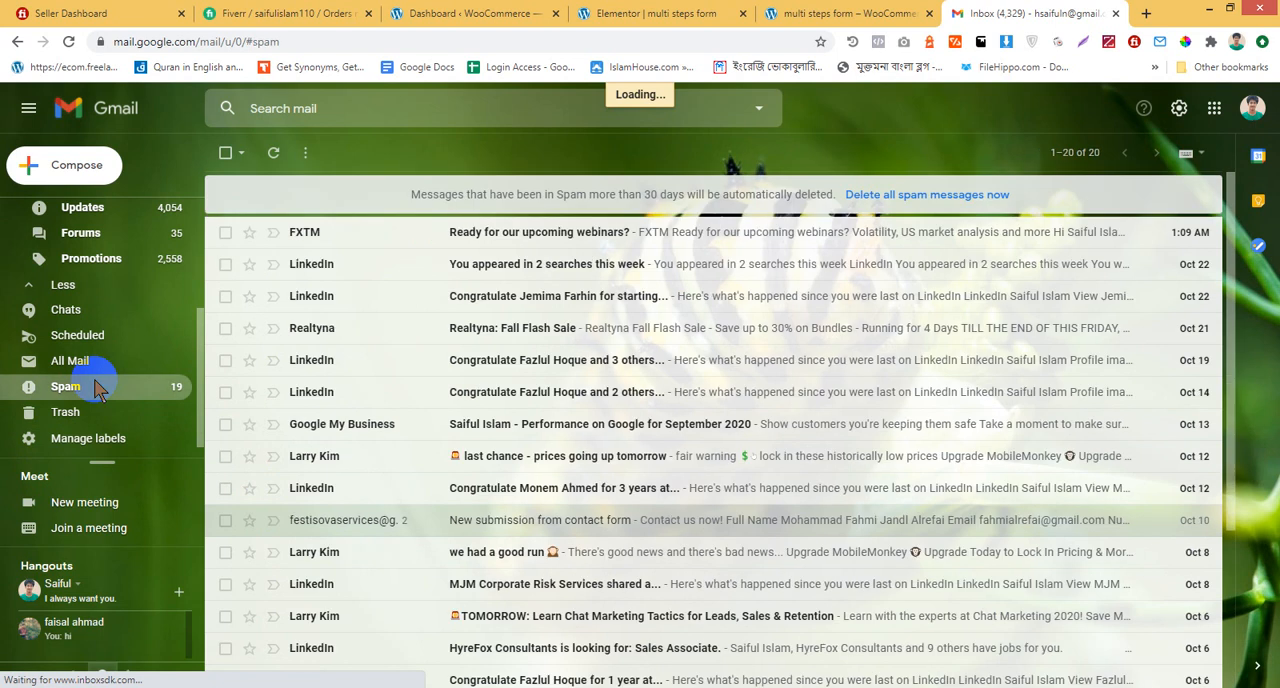
{"action": "scroll", "coordinate": [595, 328], "scroll_direction": "down", "scroll_amount": 3}
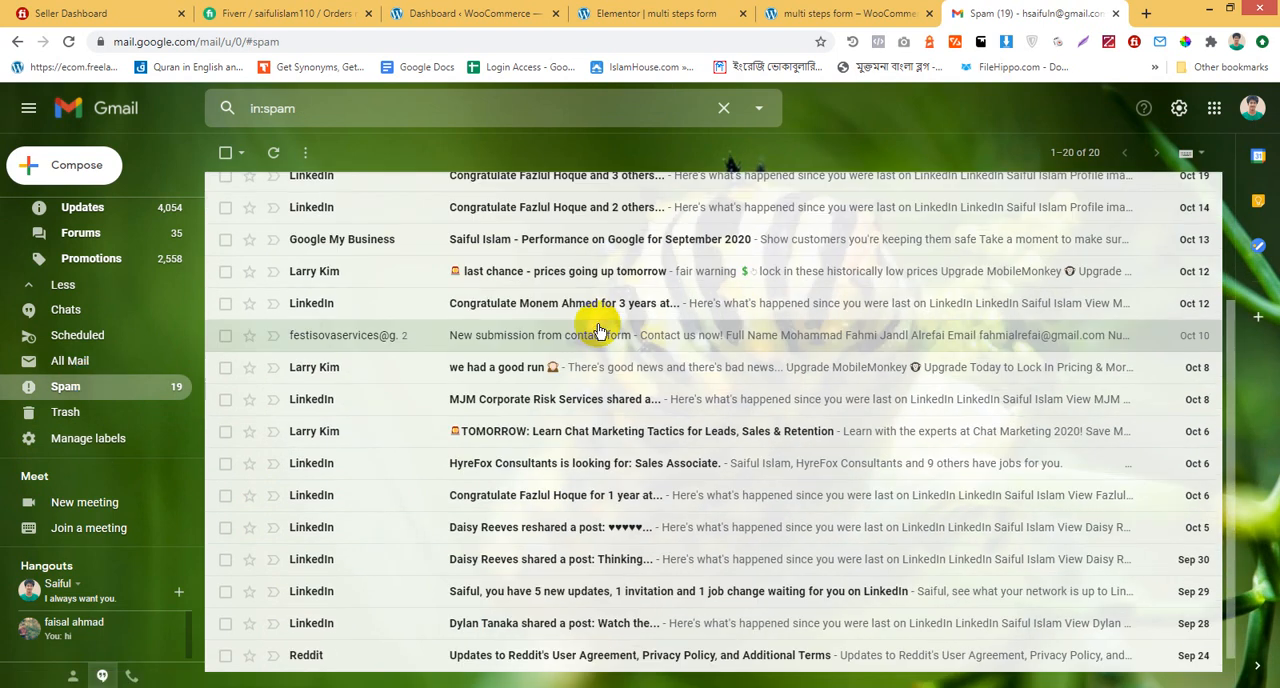
{"action": "scroll", "coordinate": [286, 294], "scroll_direction": "up", "scroll_amount": 3}
{"action": "scroll", "coordinate": [100, 312], "scroll_direction": "up", "scroll_amount": 3}
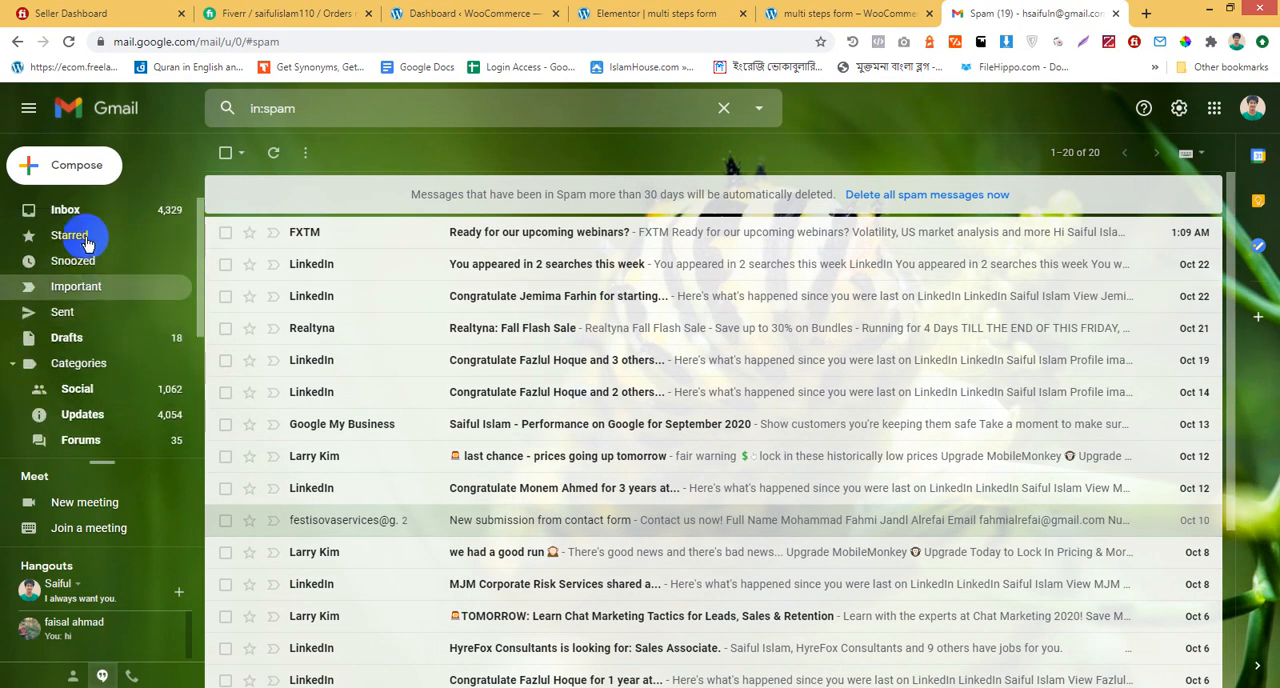
Return to the inbox and recheck its Social and Primary categories for the form submission
{"action": "left_click", "coordinate": [90, 214]}
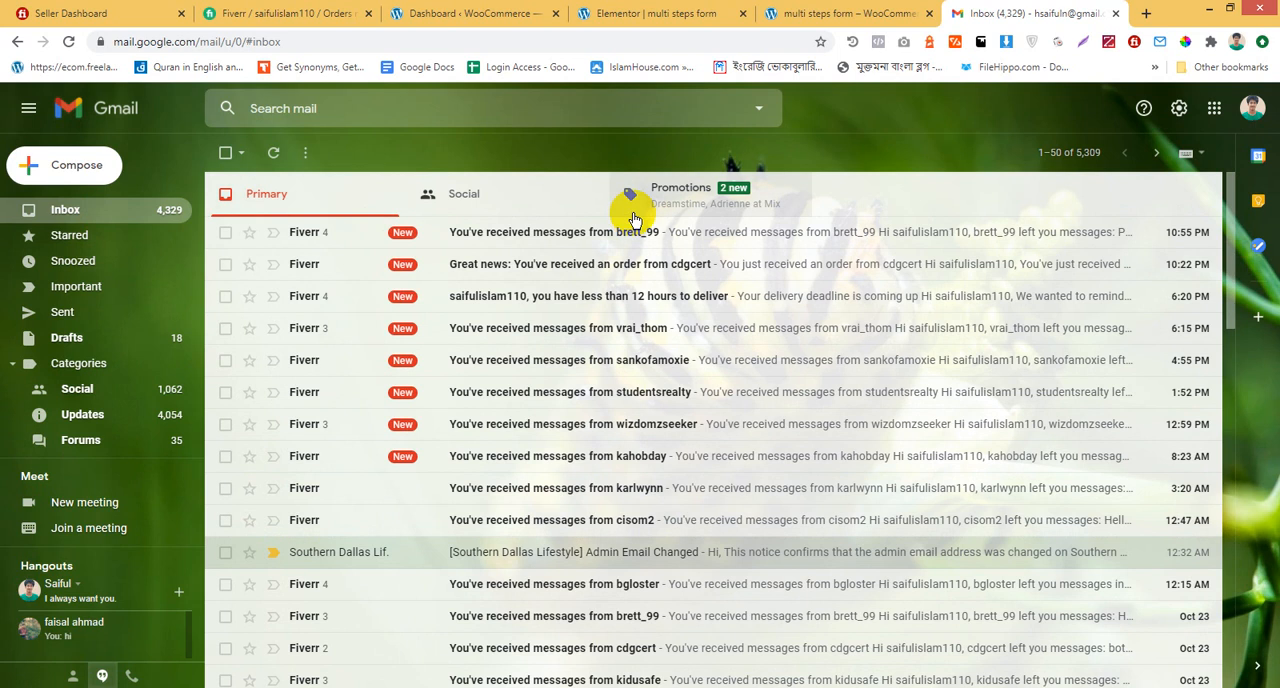
{"action": "left_click", "coordinate": [523, 195]}
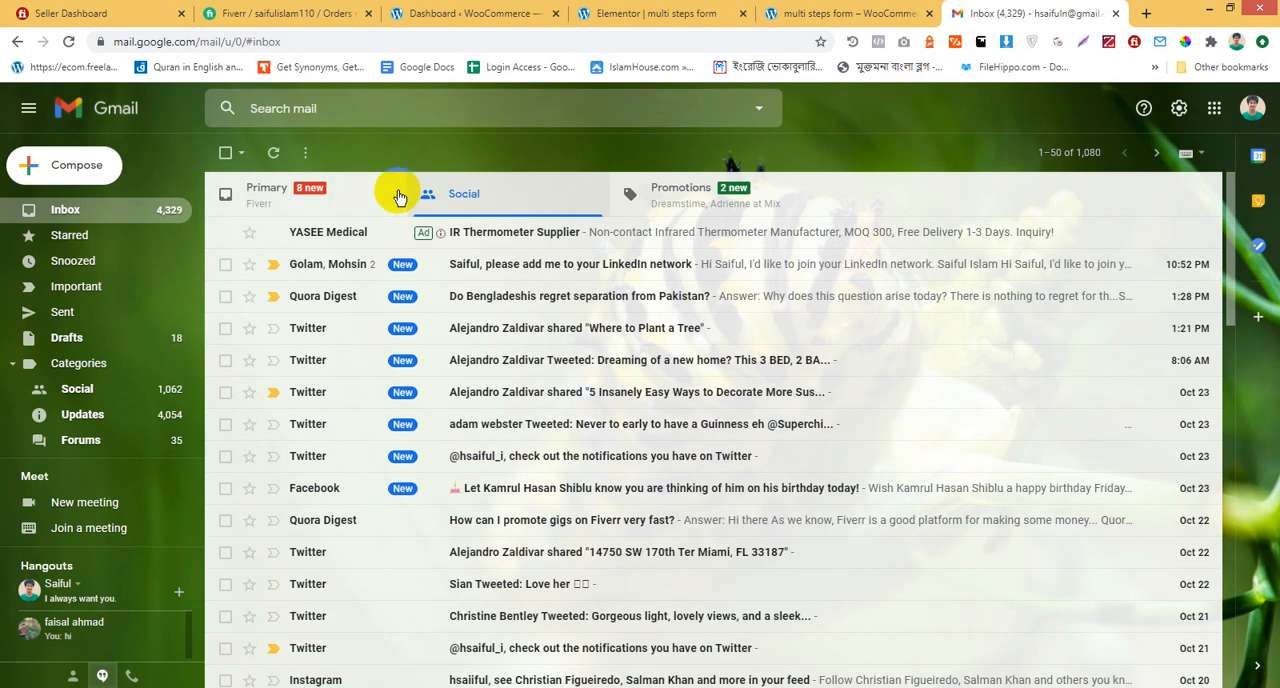
{"action": "left_click", "coordinate": [355, 195]}
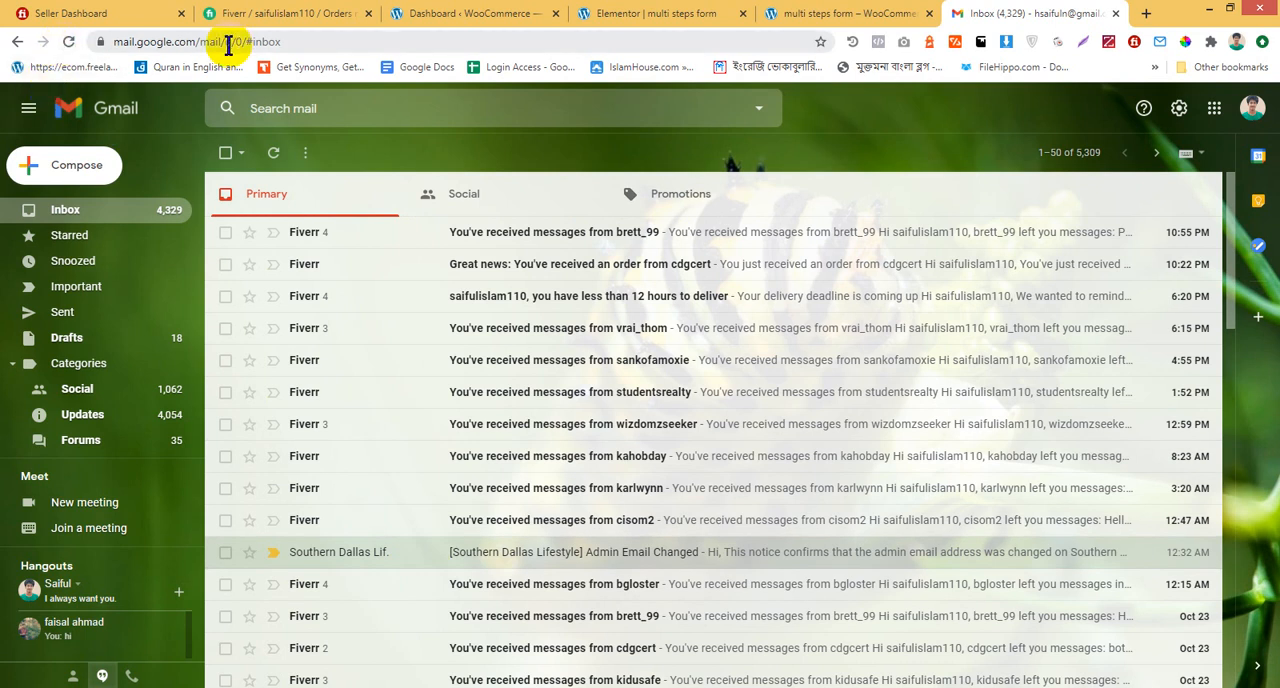
Reload Gmail from its base address mail.google.com, agreeing to leave the current page
{"action": "left_click_drag", "start_coordinate": [200, 44], "coordinate": [723, 63]}
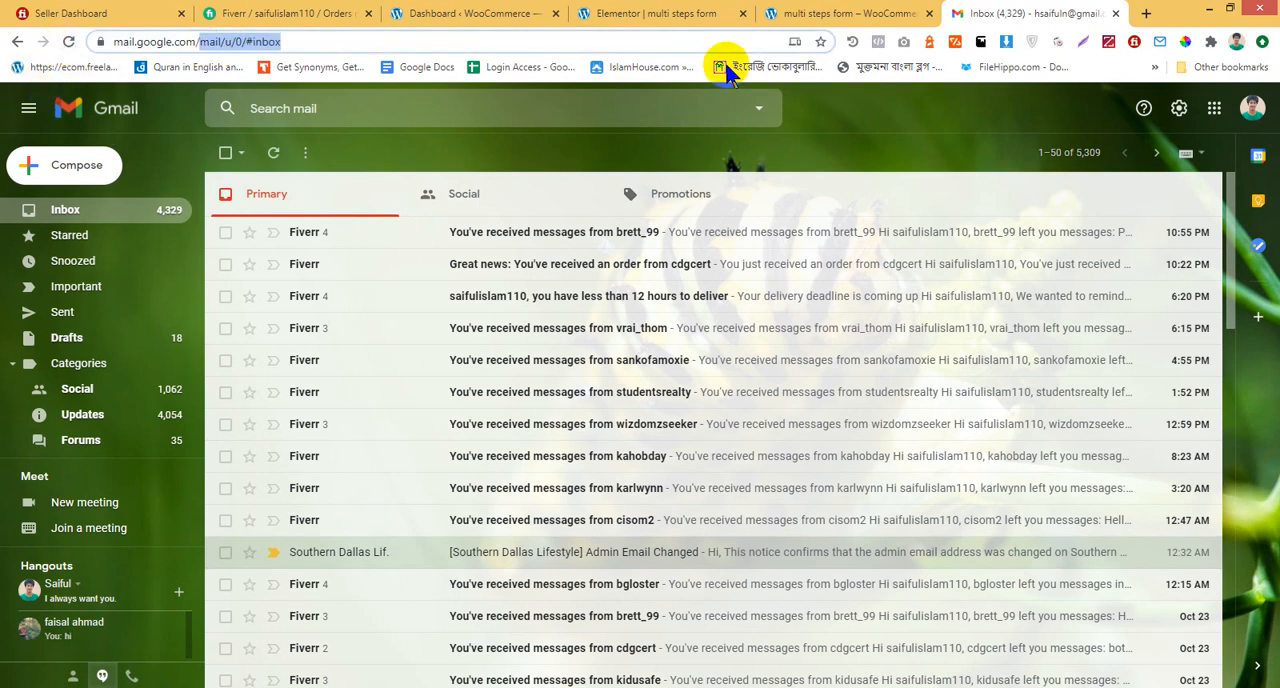
{"action": "key", "text": "BackSpace"}
{"action": "key", "text": "Return"}
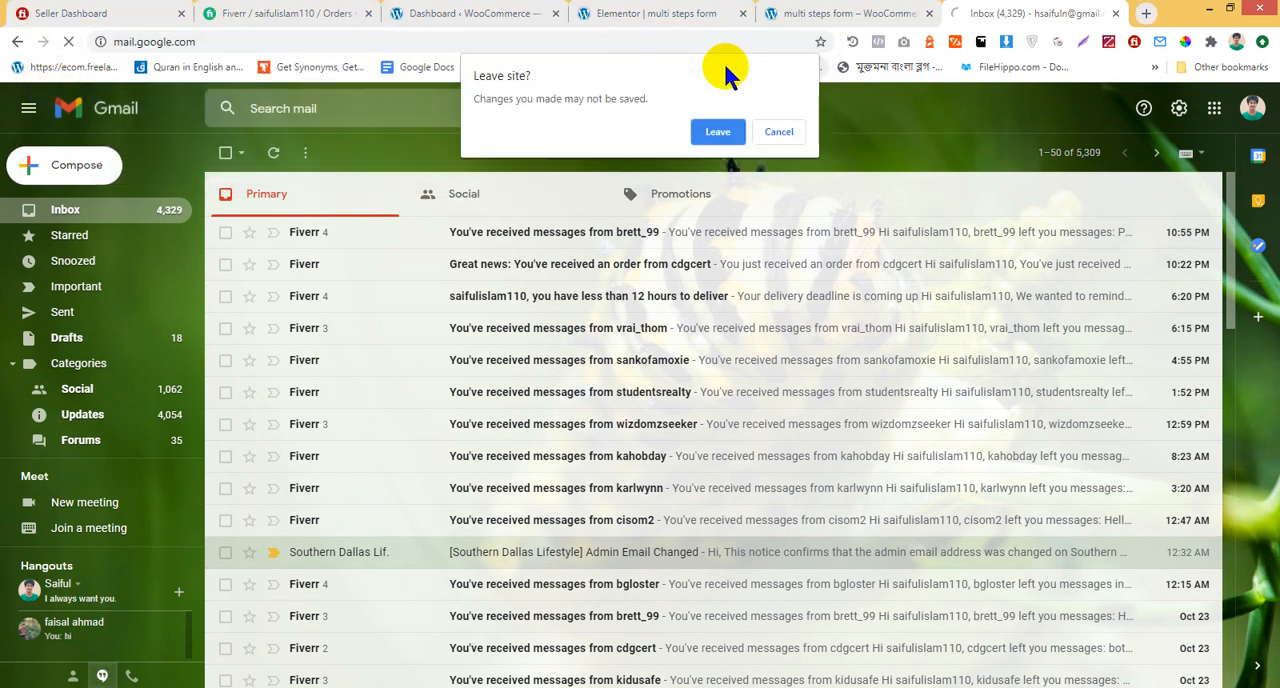
{"action": "left_click", "coordinate": [717, 131]}
Return to the Elementor editor and review the form's Email settings, including the recipient address
{"action": "left_click", "coordinate": [790, 13]}
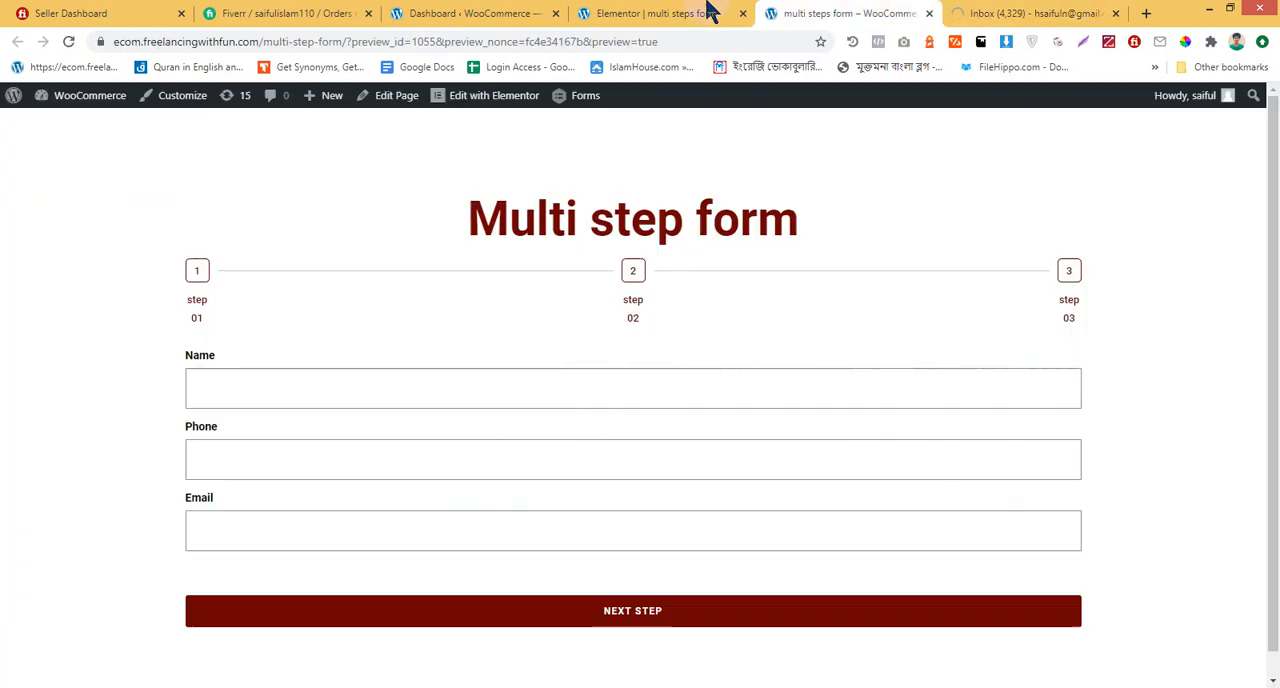
{"action": "left_click", "coordinate": [660, 13]}
{"action": "scroll", "coordinate": [90, 366], "scroll_direction": "up", "scroll_amount": 2}
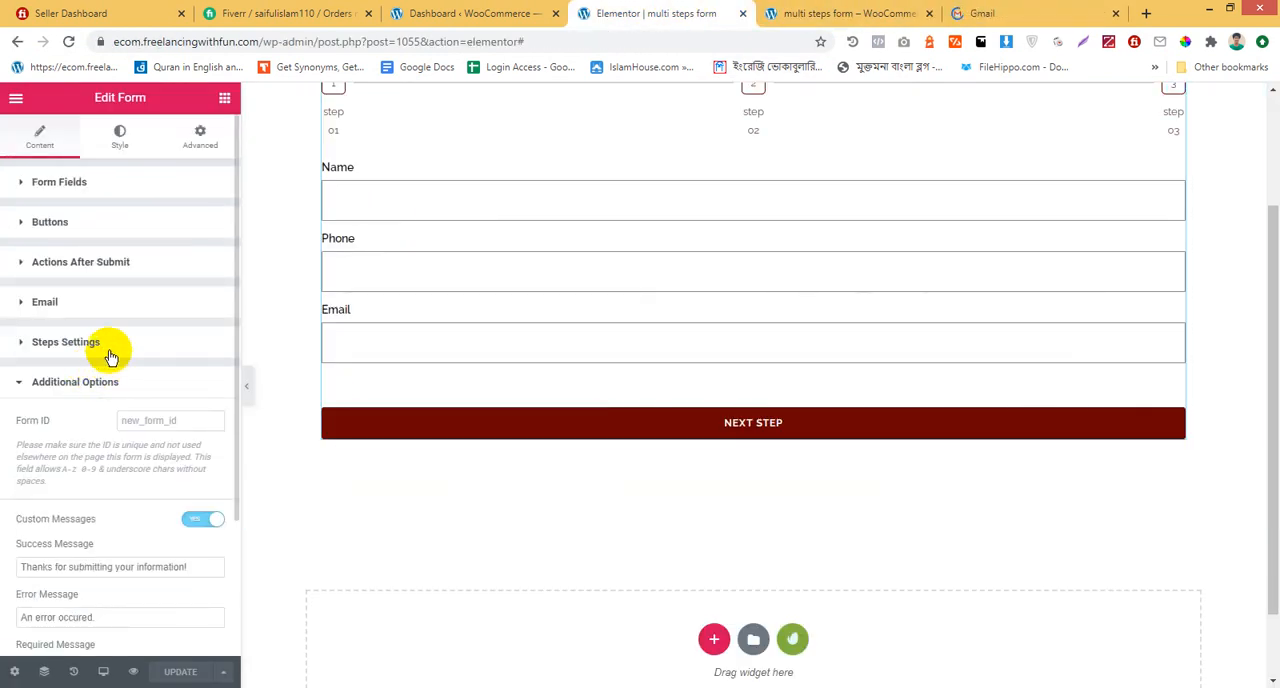
{"action": "left_click", "coordinate": [100, 301]}
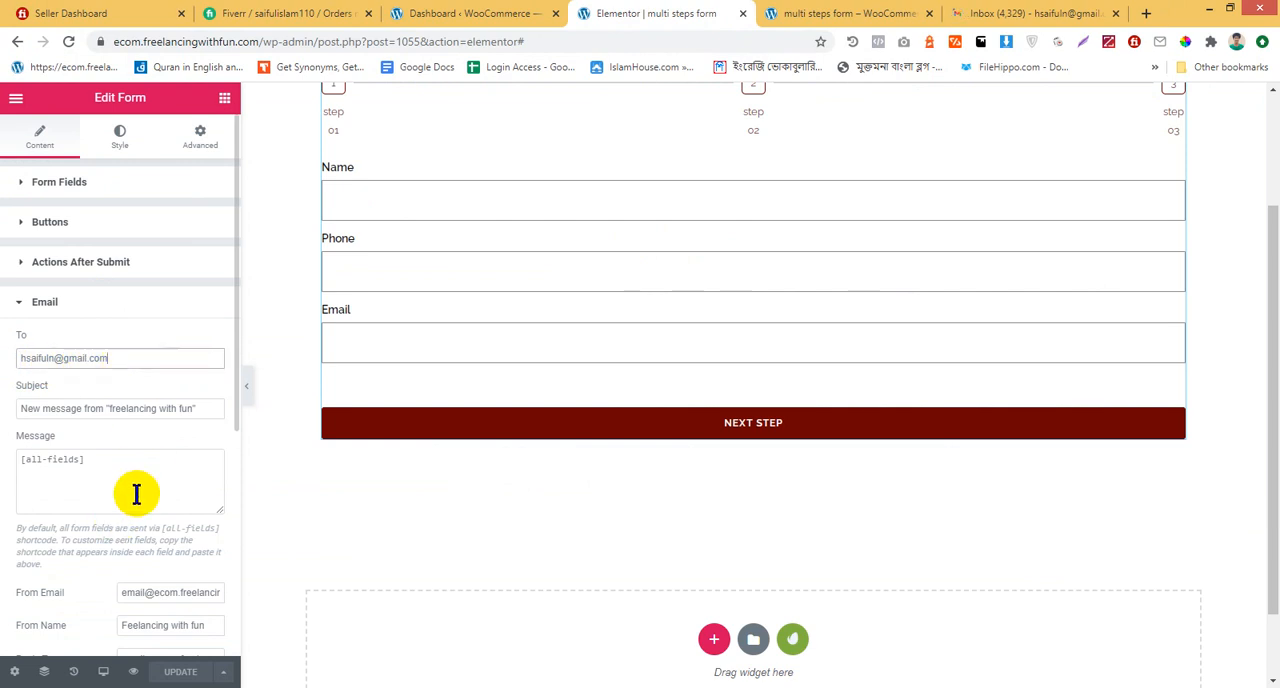
{"action": "scroll", "coordinate": [155, 512], "scroll_direction": "down", "scroll_amount": 2}
{"action": "scroll", "coordinate": [155, 512], "scroll_direction": "up", "scroll_amount": 4}
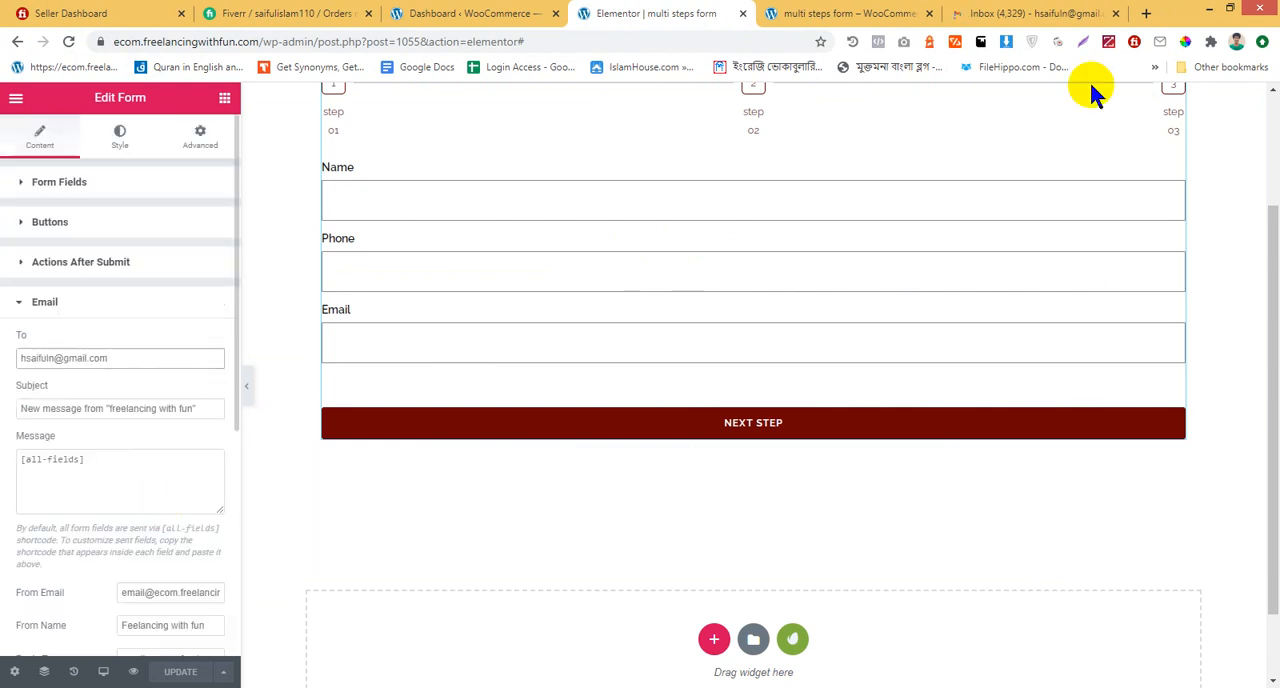
Switch to the reloaded Gmail and check the Social, Promotions and Primary categories again for the notification
{"action": "left_click", "coordinate": [995, 12]}
{"action": "left_click", "coordinate": [531, 205]}
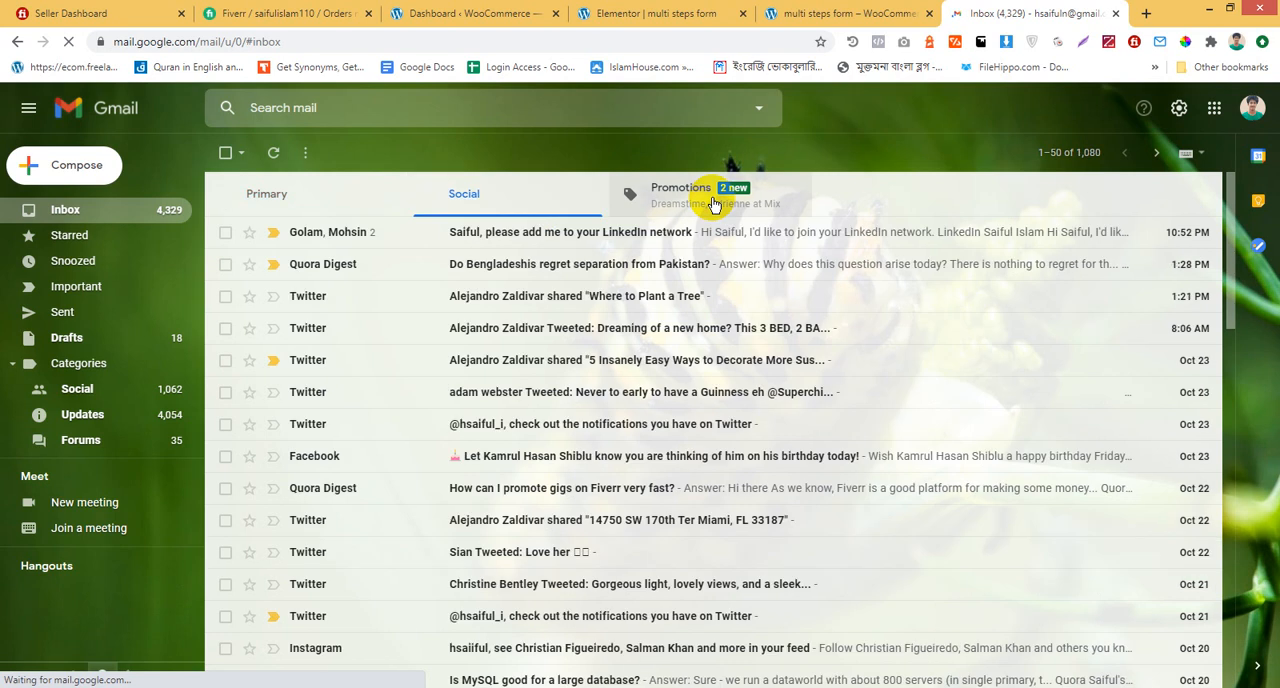
{"action": "left_click", "coordinate": [715, 200]}
{"action": "left_click", "coordinate": [263, 192]}
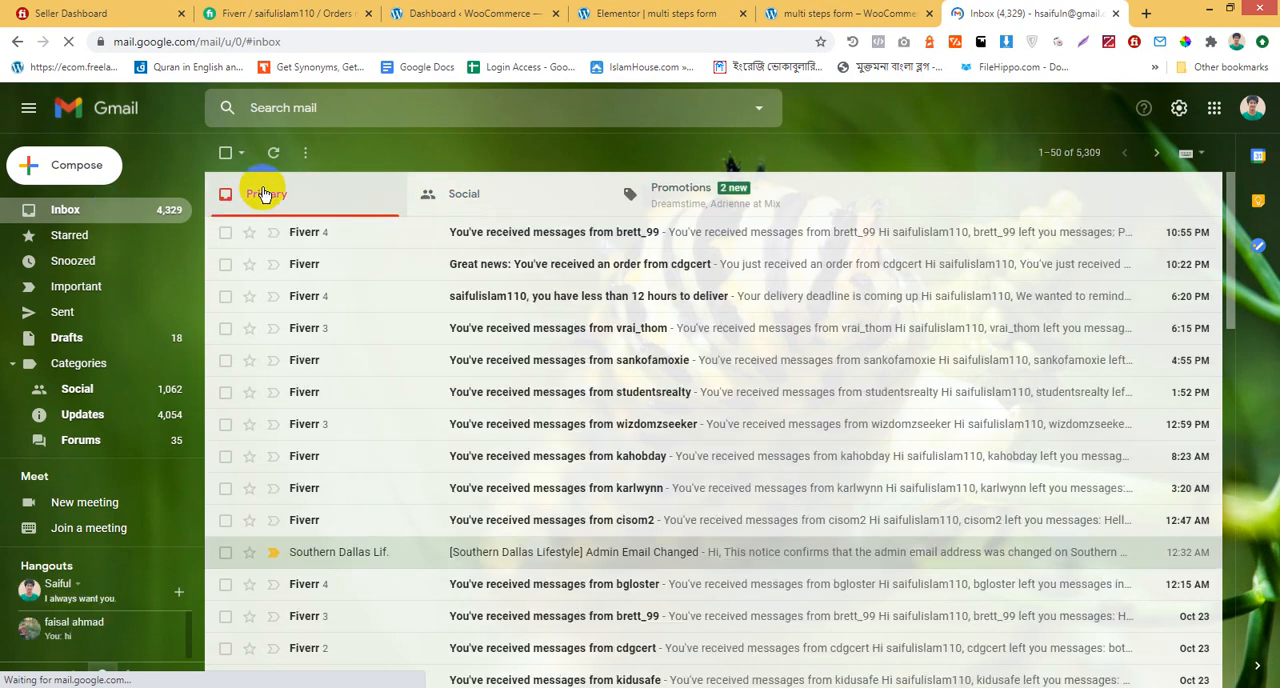
Go back to the Elementor editor and review the notification's sender, Reply-To, Meta Data and Send As settings
{"action": "left_click", "coordinate": [846, 13]}
{"action": "left_click", "coordinate": [656, 13]}
{"action": "scroll", "coordinate": [145, 412], "scroll_direction": "down", "scroll_amount": 4}
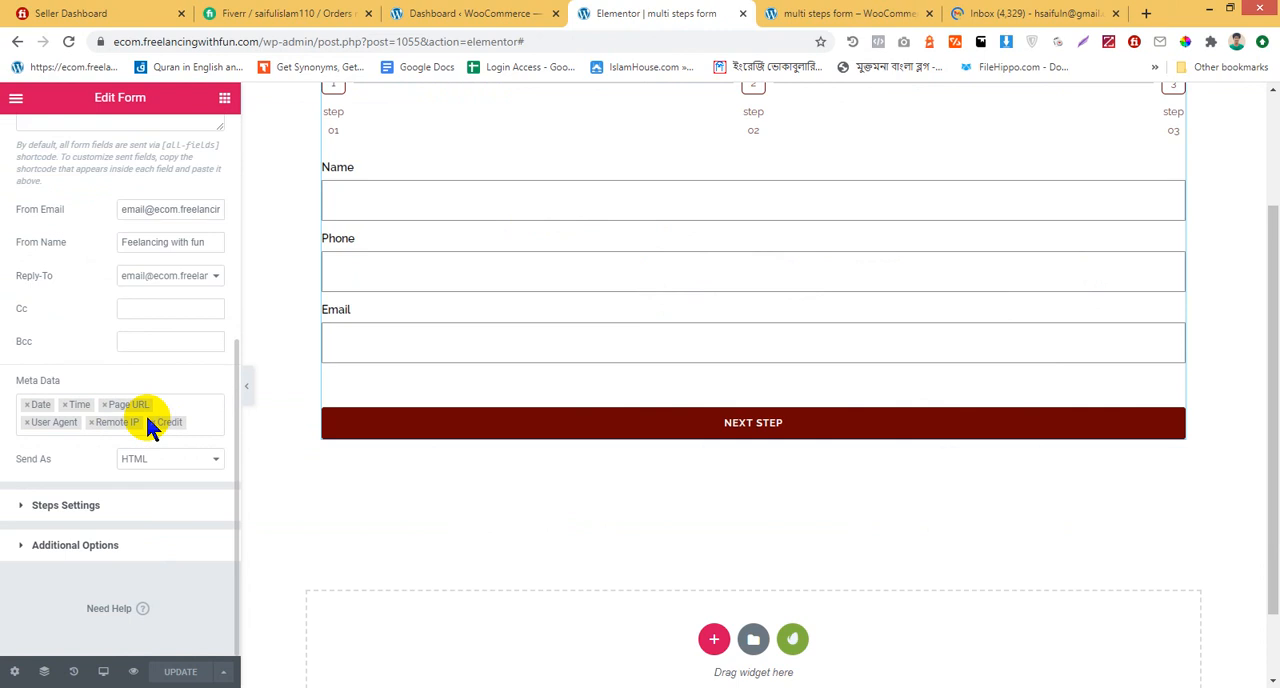
{"action": "scroll", "coordinate": [145, 412], "scroll_direction": "up", "scroll_amount": 2}
{"action": "scroll", "coordinate": [146, 418], "scroll_direction": "down", "scroll_amount": 3}
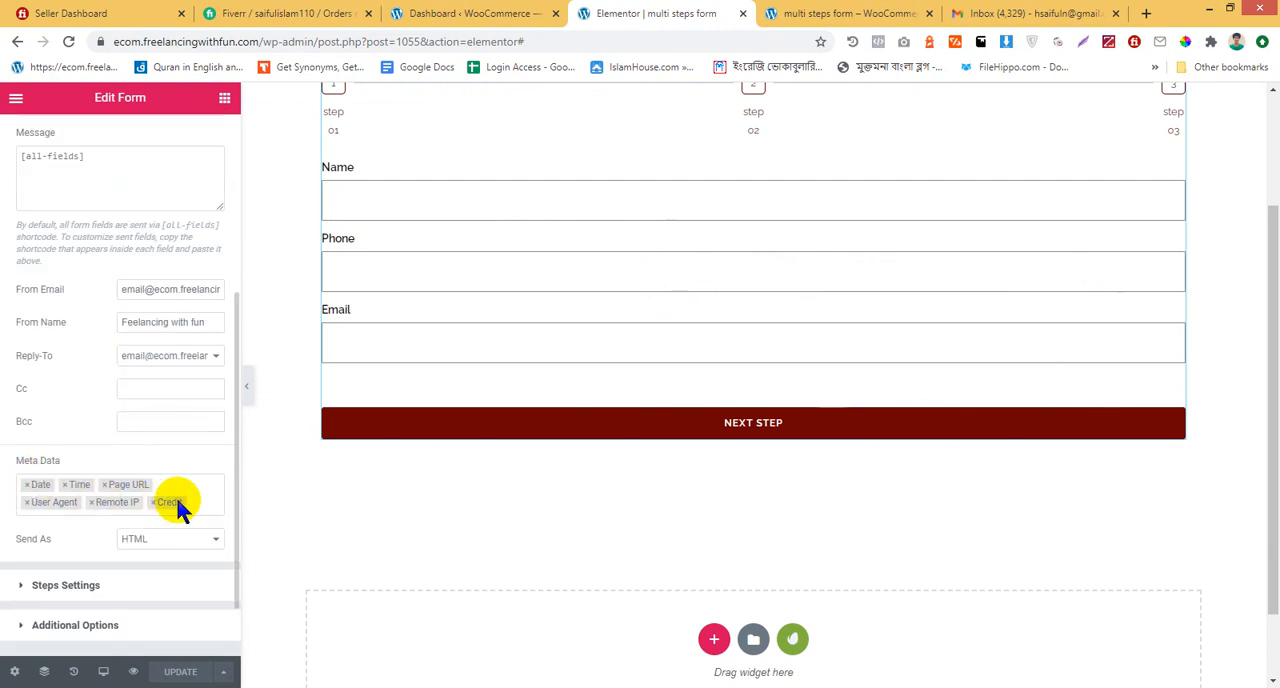
{"action": "scroll", "coordinate": [177, 506], "scroll_direction": "down", "scroll_amount": 1}
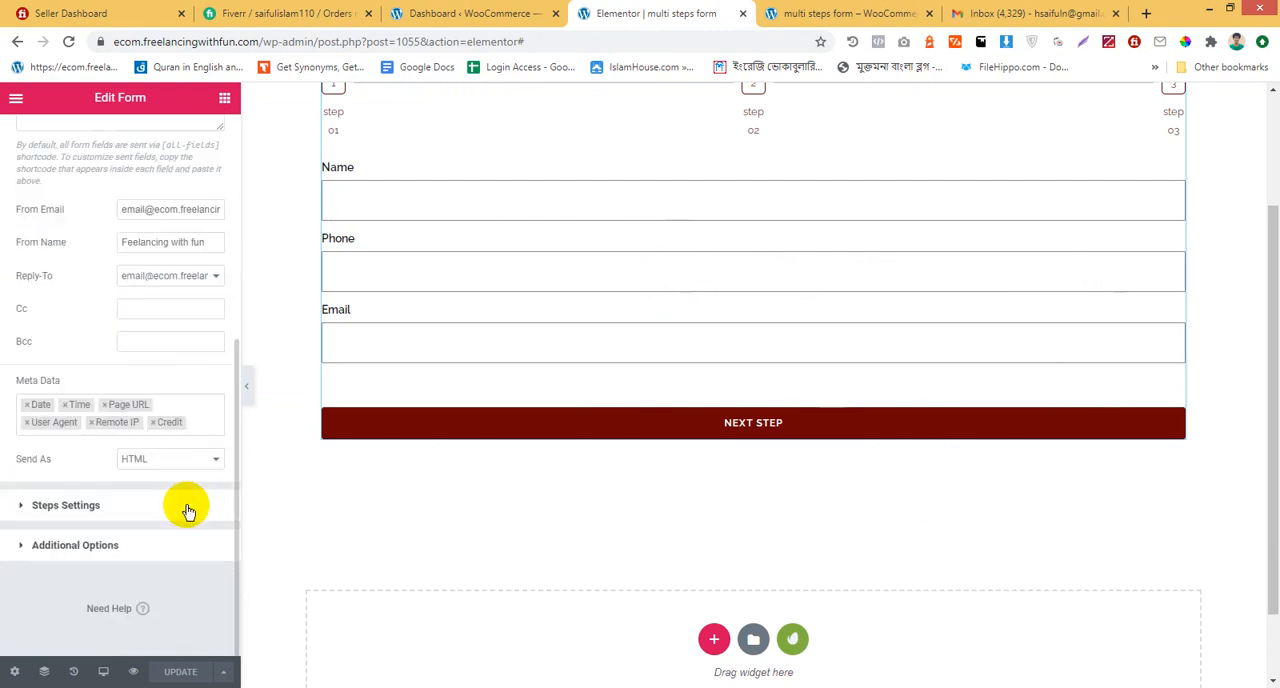
Look over the form's Steps Settings and its Style options, and view the whole form on the canvas
{"action": "left_click", "coordinate": [101, 507]}
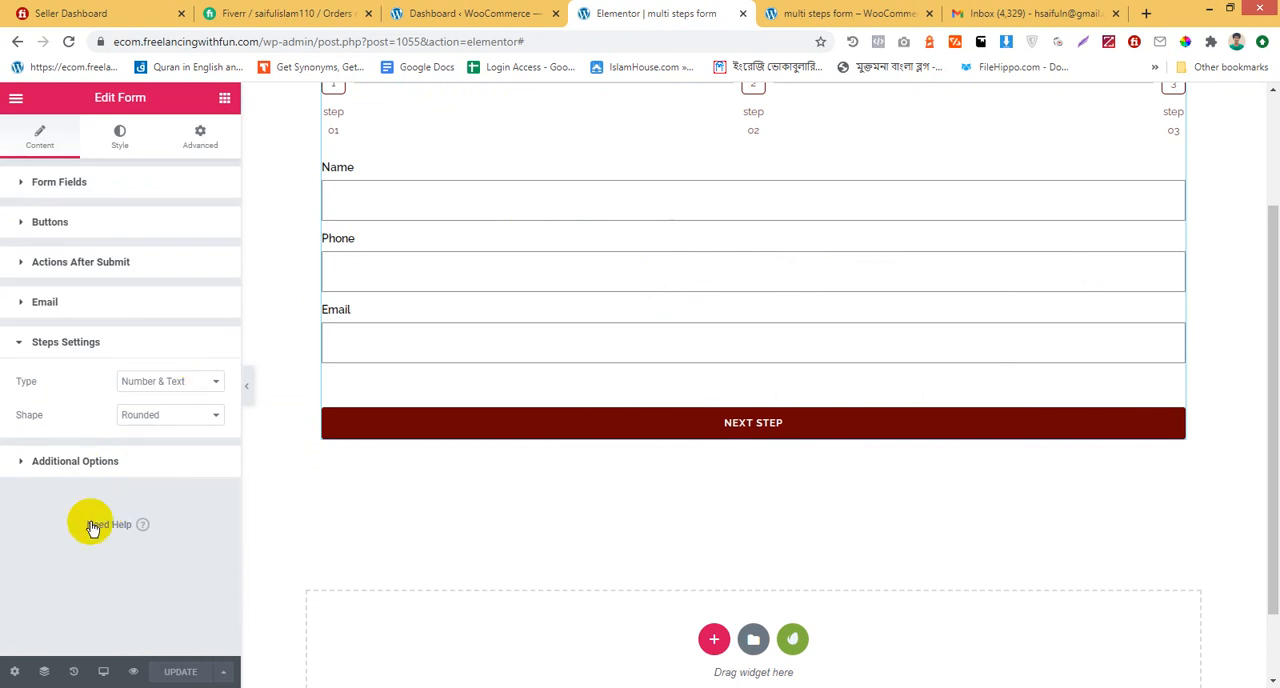
{"action": "left_click", "coordinate": [120, 135]}
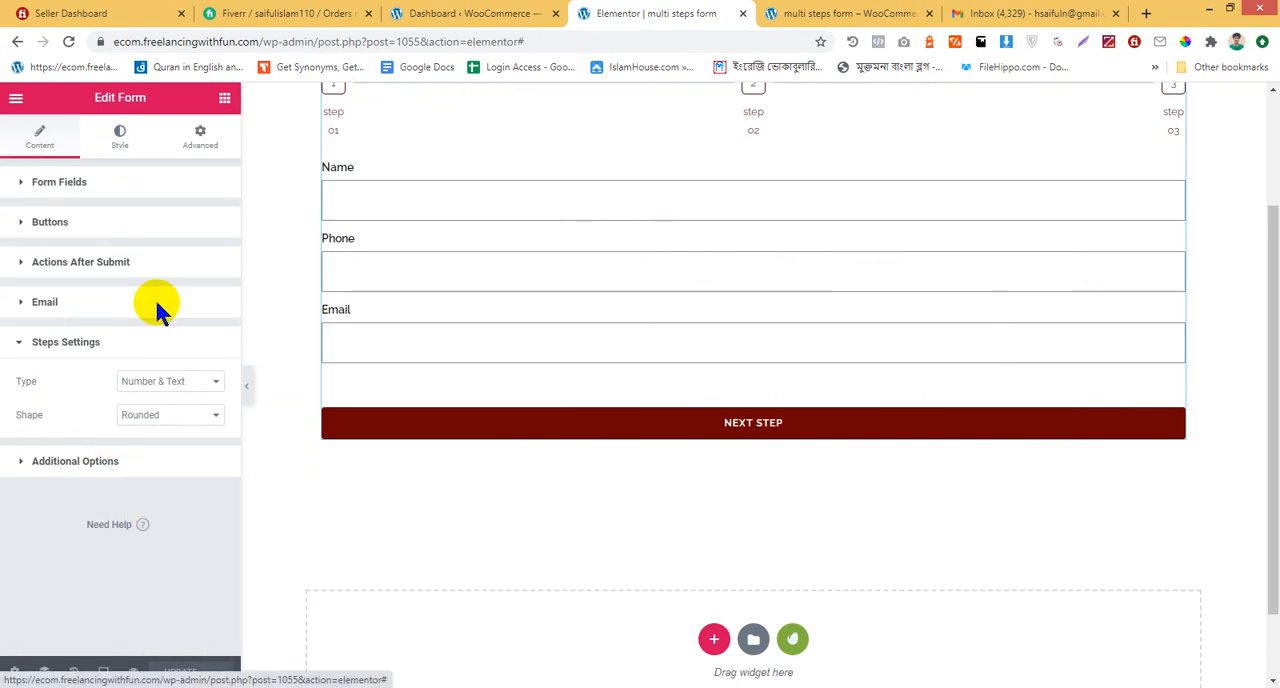
{"action": "scroll", "coordinate": [146, 351], "scroll_direction": "down", "scroll_amount": 3}
{"action": "scroll", "coordinate": [123, 465], "scroll_direction": "up", "scroll_amount": 3}
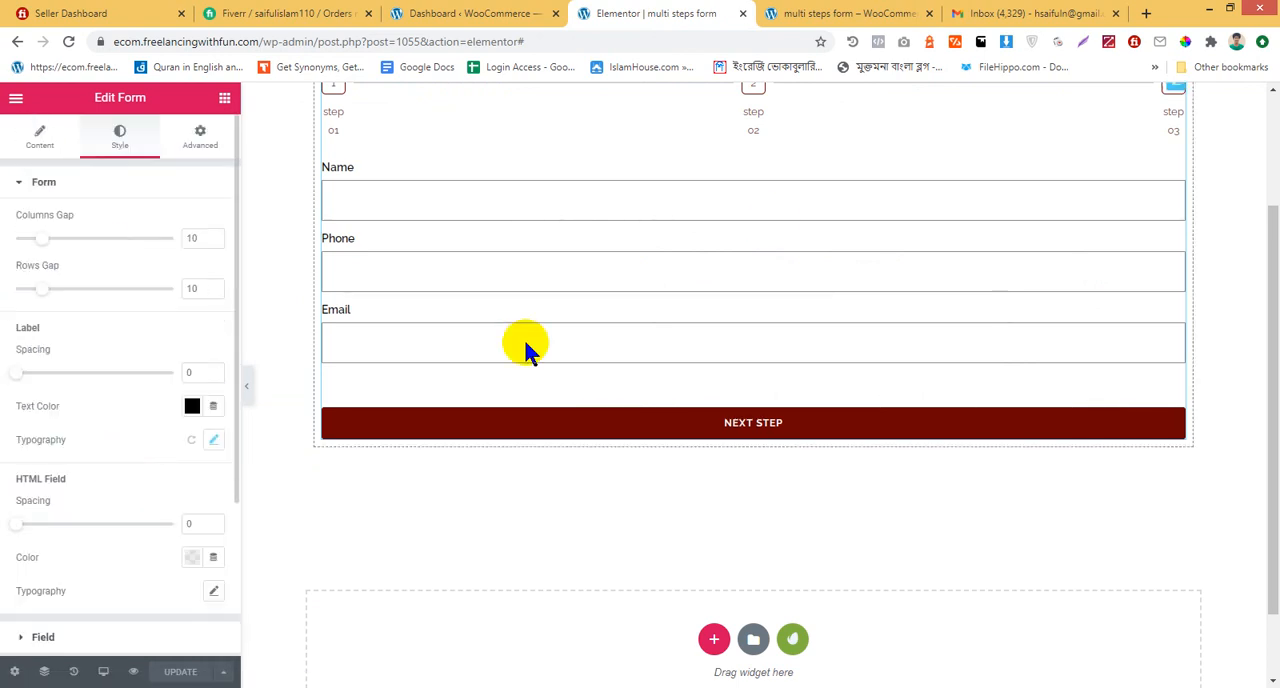
{"action": "scroll", "coordinate": [451, 334], "scroll_direction": "up", "scroll_amount": 2}
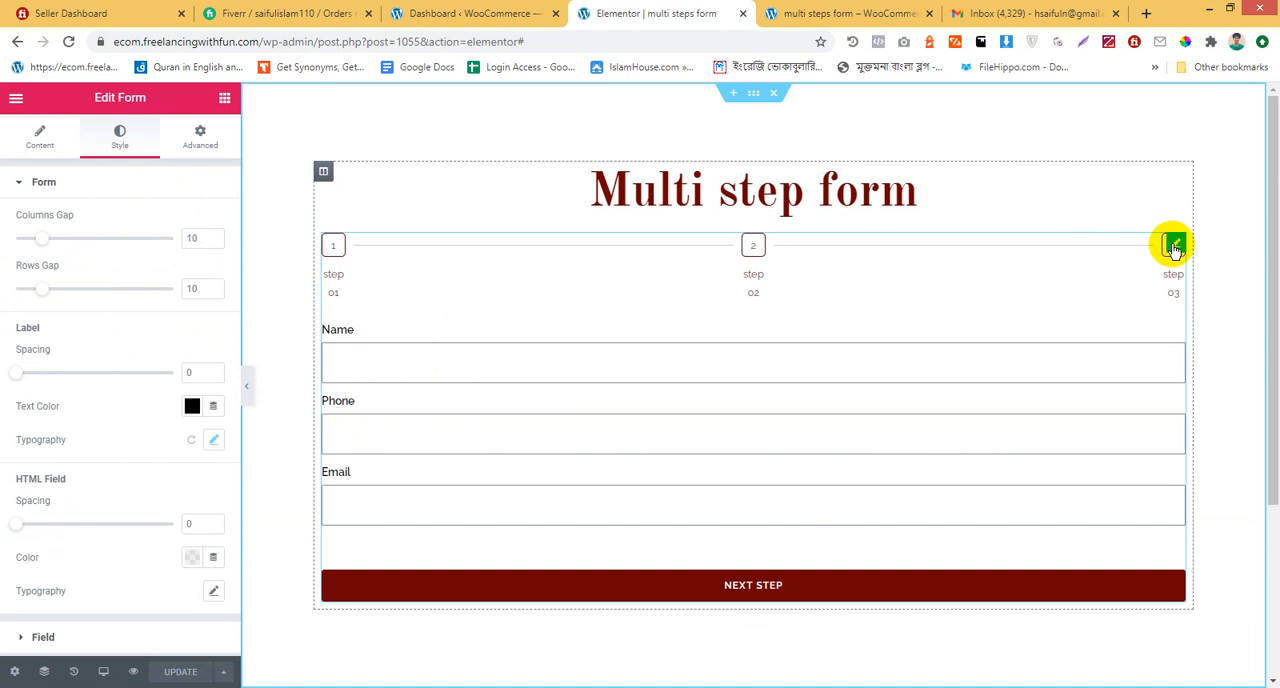
Try a classic background in red #FF3F3F on the form widget, and clear that color again
{"action": "left_click", "coordinate": [199, 138]}
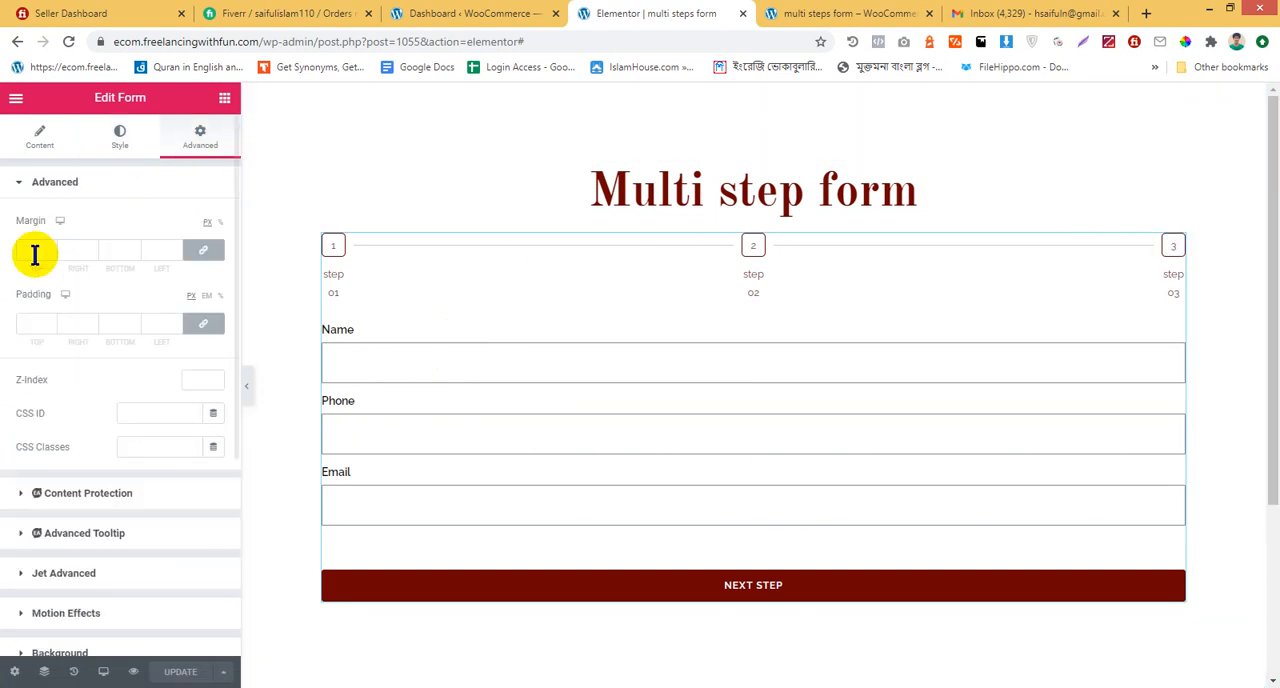
{"action": "scroll", "coordinate": [175, 388], "scroll_direction": "down", "scroll_amount": 3}
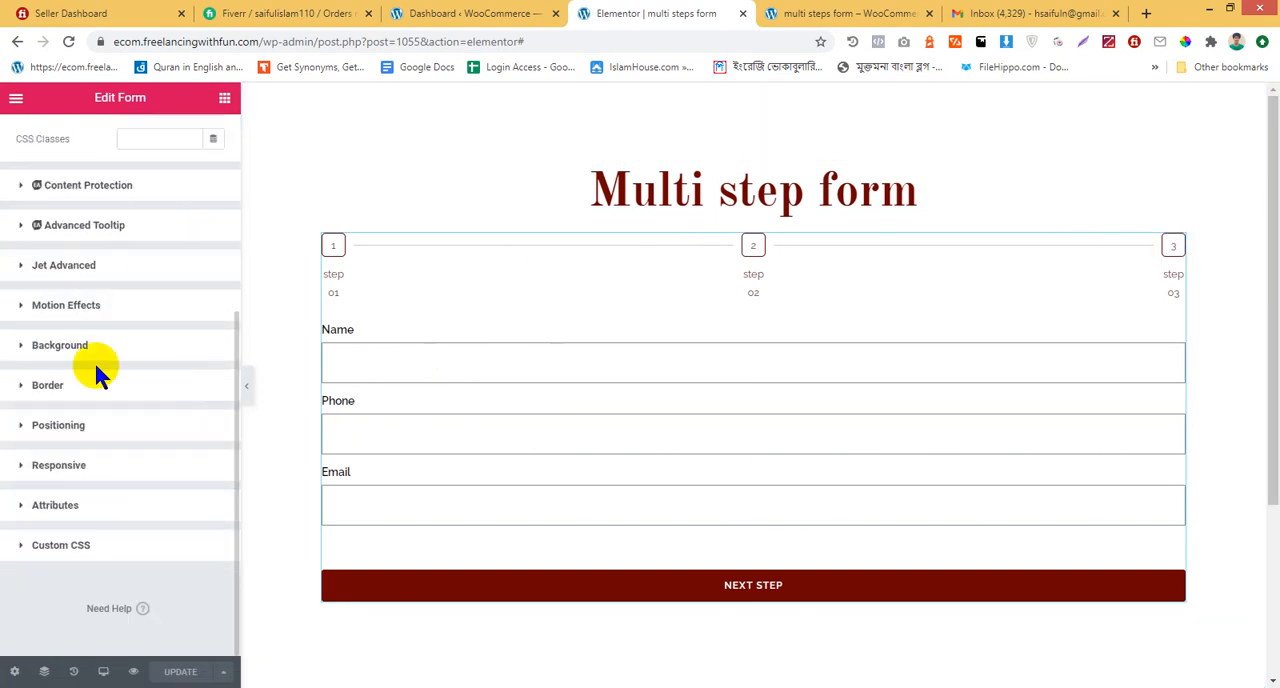
{"action": "left_click", "coordinate": [60, 345]}
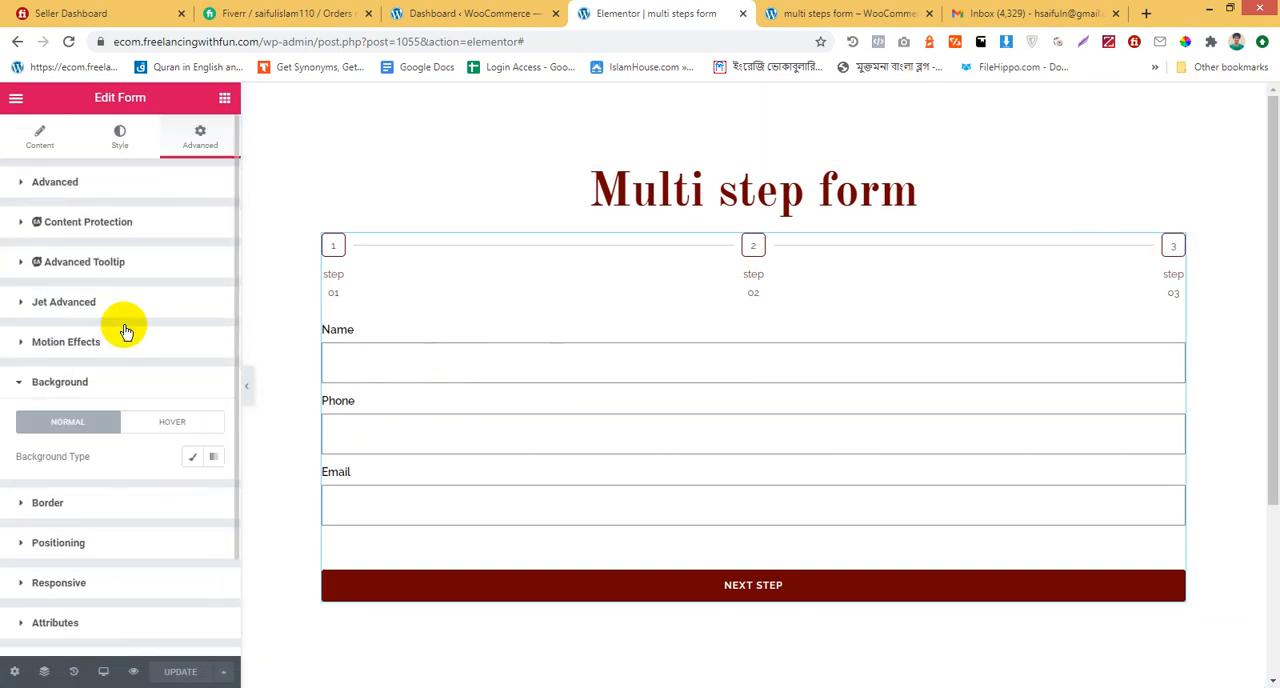
{"action": "left_click", "coordinate": [190, 459]}
{"action": "left_click", "coordinate": [190, 490]}
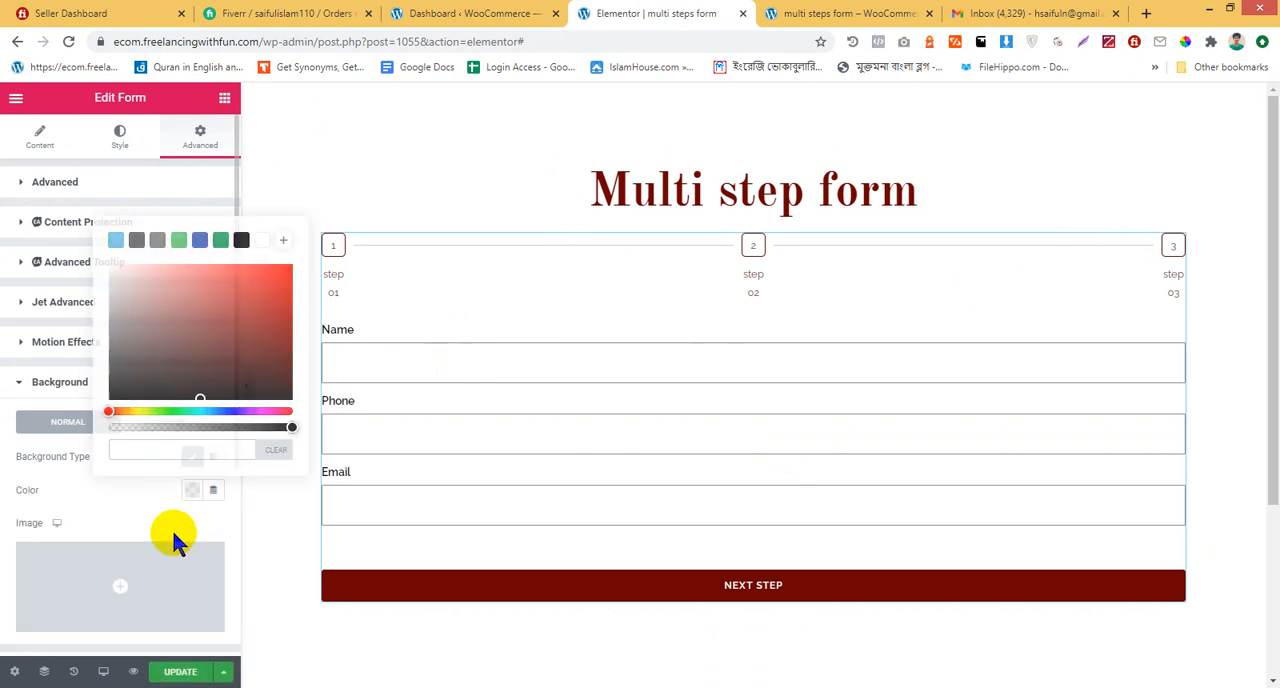
{"action": "left_click", "coordinate": [192, 490]}
{"action": "left_click_drag", "start_coordinate": [206, 328], "coordinate": [247, 255]}
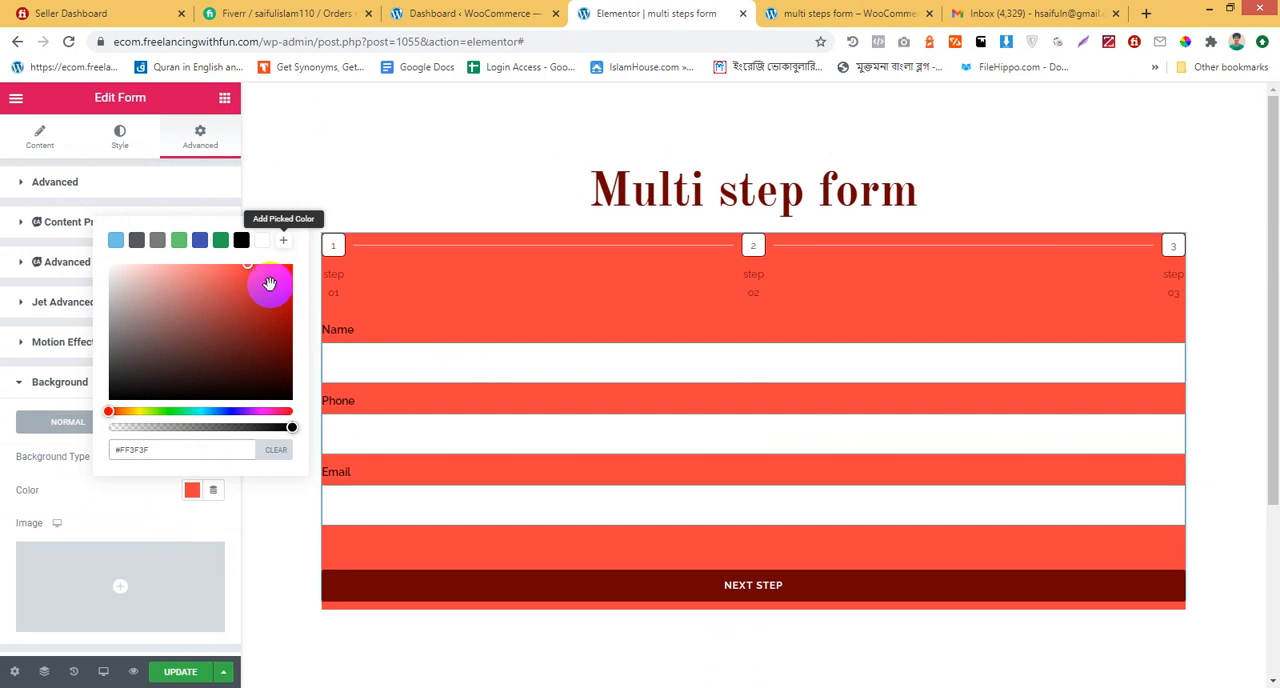
{"action": "left_click", "coordinate": [276, 449]}
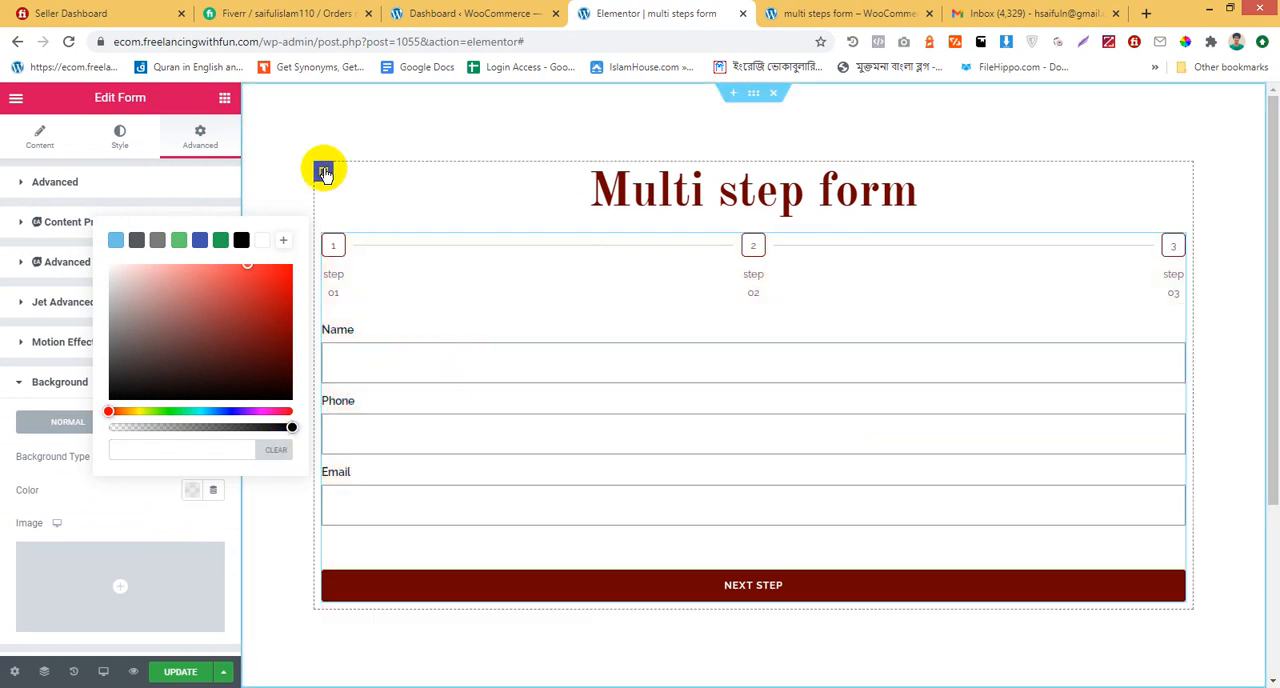
Give the column containing the heading and form a linear gradient background with a light red first color
{"action": "left_click", "coordinate": [323, 171]}
{"action": "left_click", "coordinate": [199, 126]}
{"action": "scroll", "coordinate": [205, 380], "scroll_direction": "down", "scroll_amount": 2}
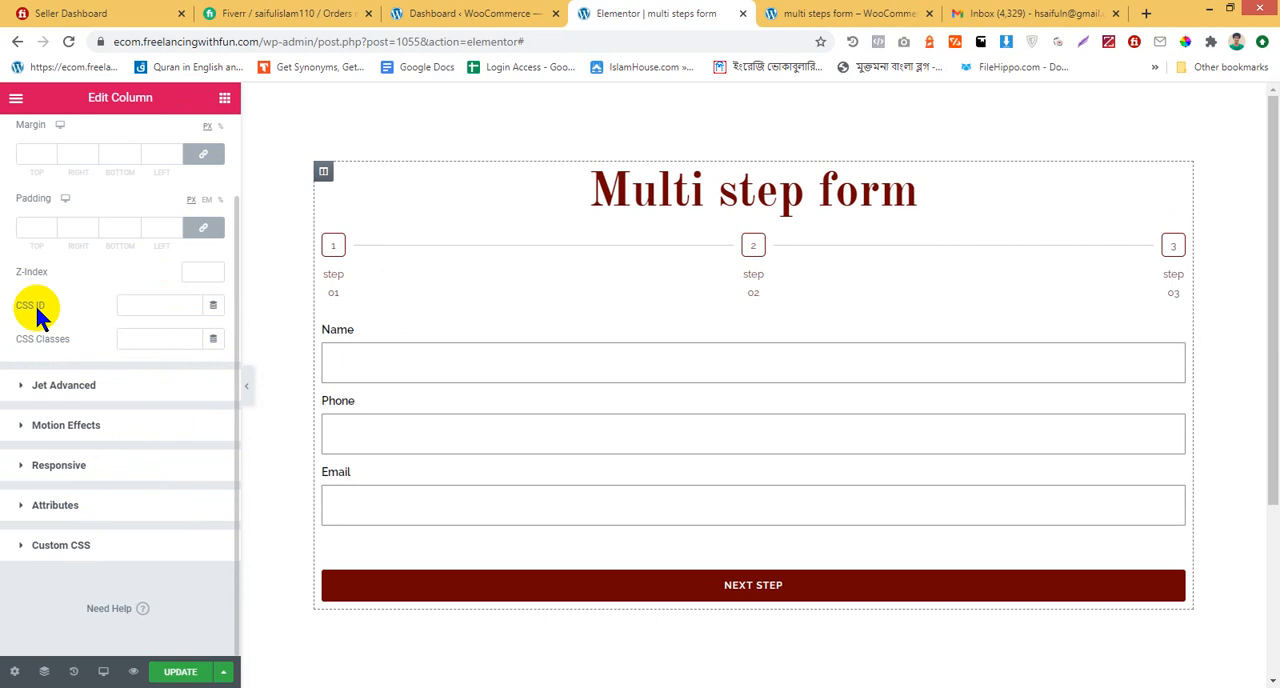
{"action": "scroll", "coordinate": [34, 305], "scroll_direction": "up", "scroll_amount": 2}
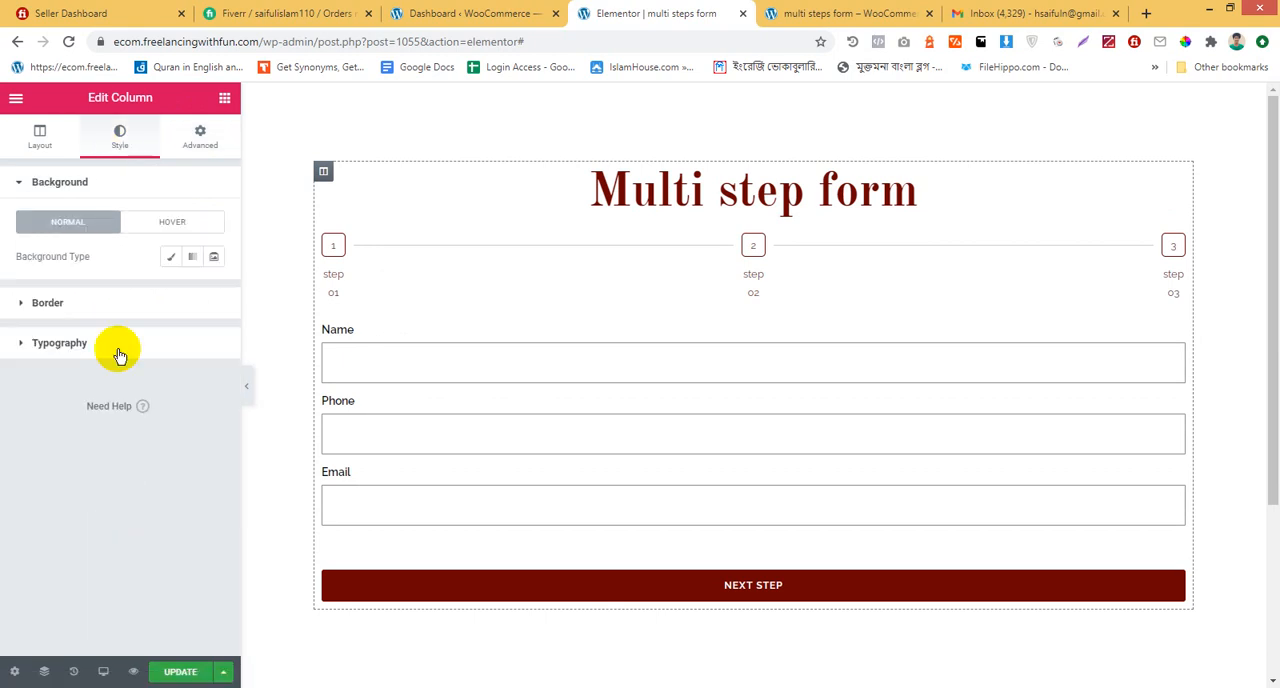
{"action": "left_click", "coordinate": [167, 257]}
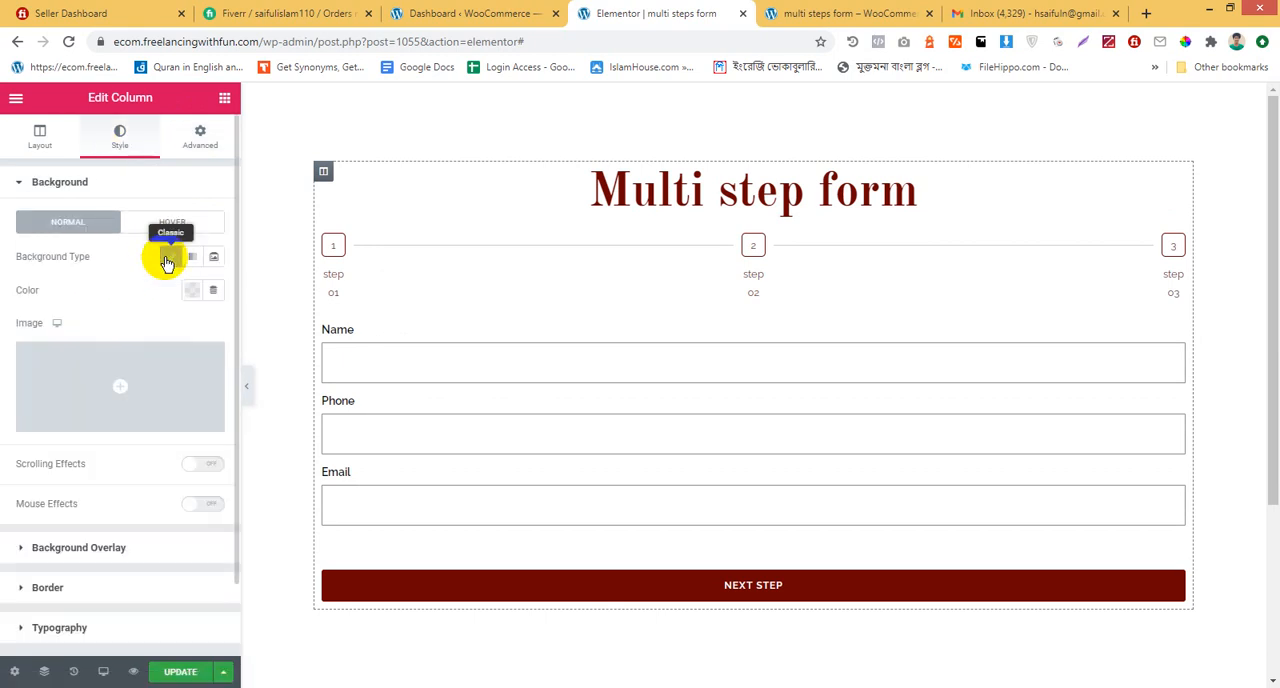
{"action": "left_click", "coordinate": [192, 292]}
{"action": "left_click", "coordinate": [196, 370]}
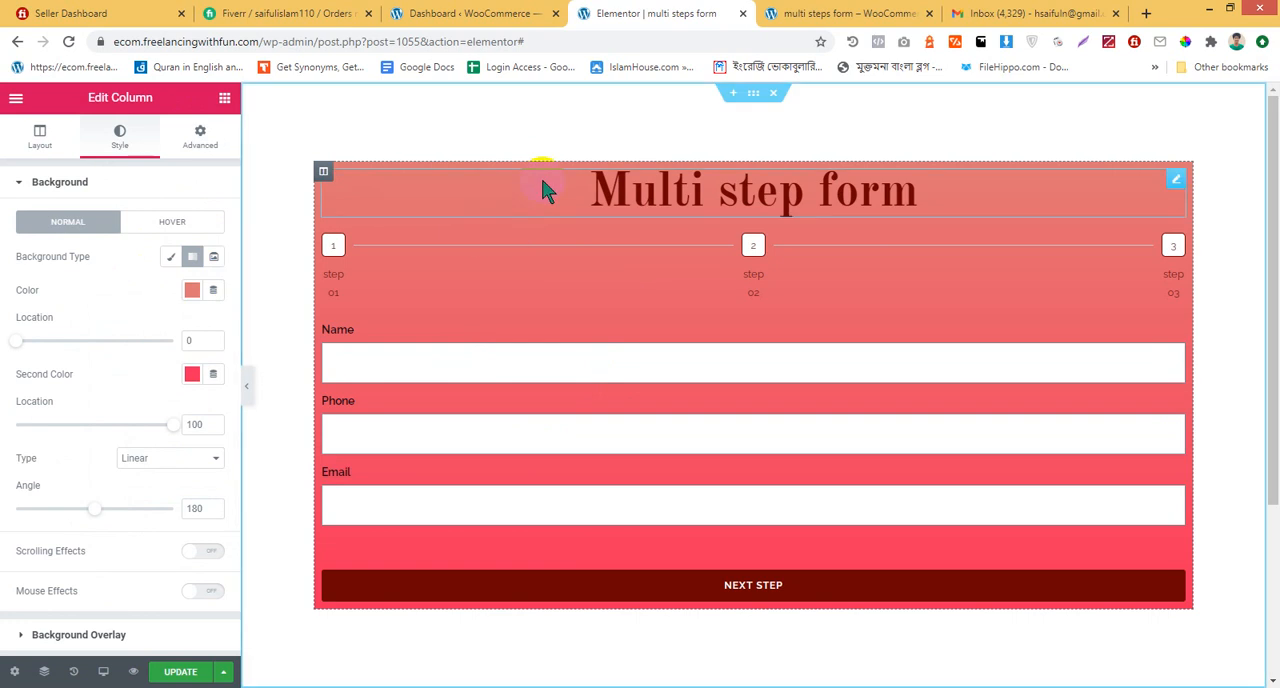
Try white and black as the gradient's first color, and settle on bright green #00FF9F
{"action": "left_click", "coordinate": [192, 292]}
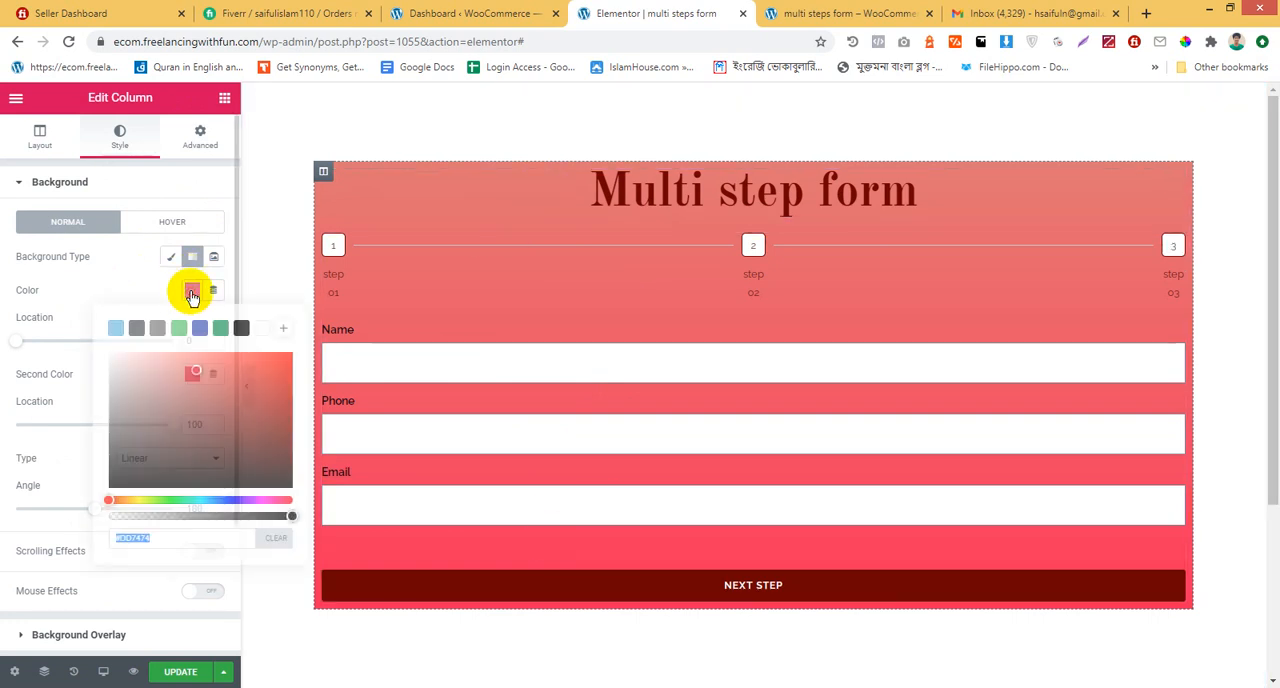
{"action": "left_click", "coordinate": [263, 330]}
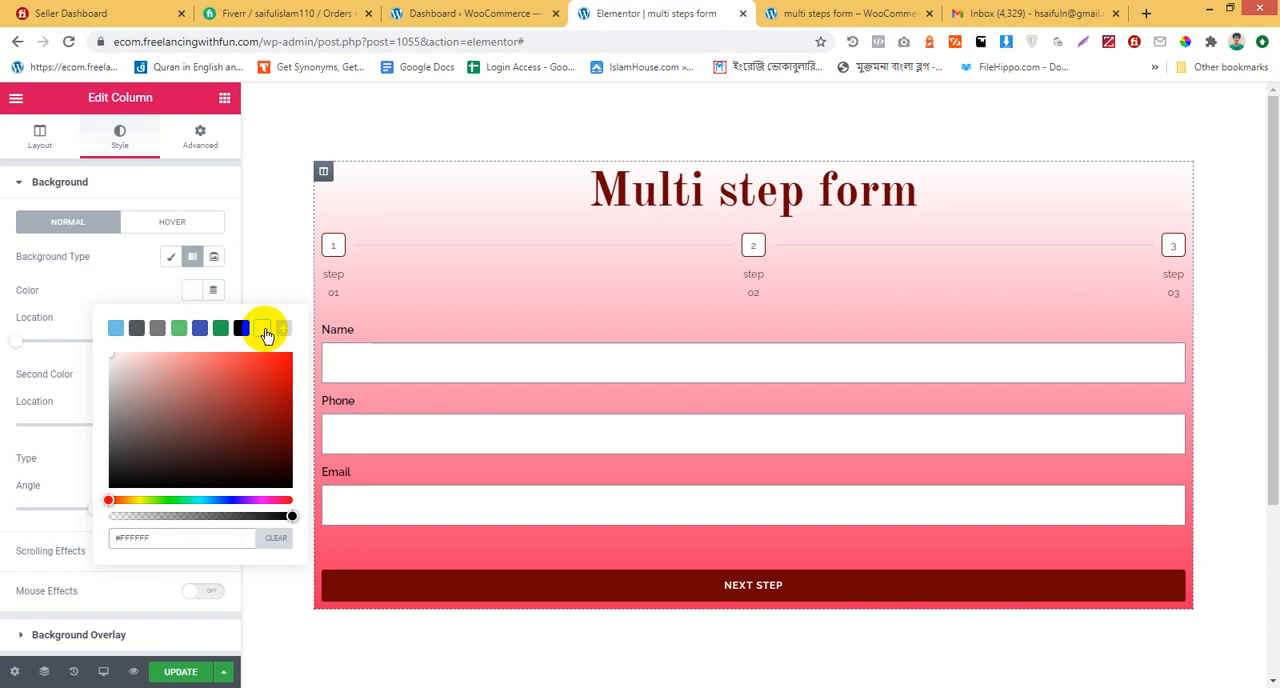
{"action": "left_click", "coordinate": [242, 329]}
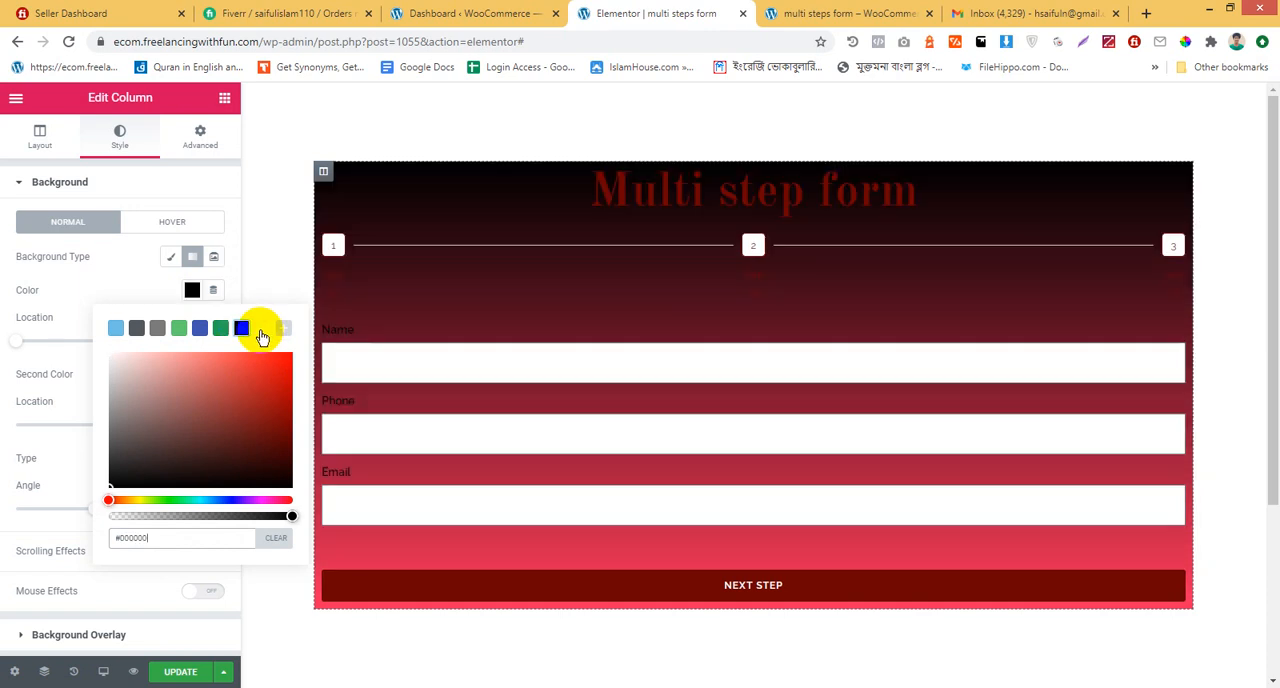
{"action": "left_click", "coordinate": [186, 499]}
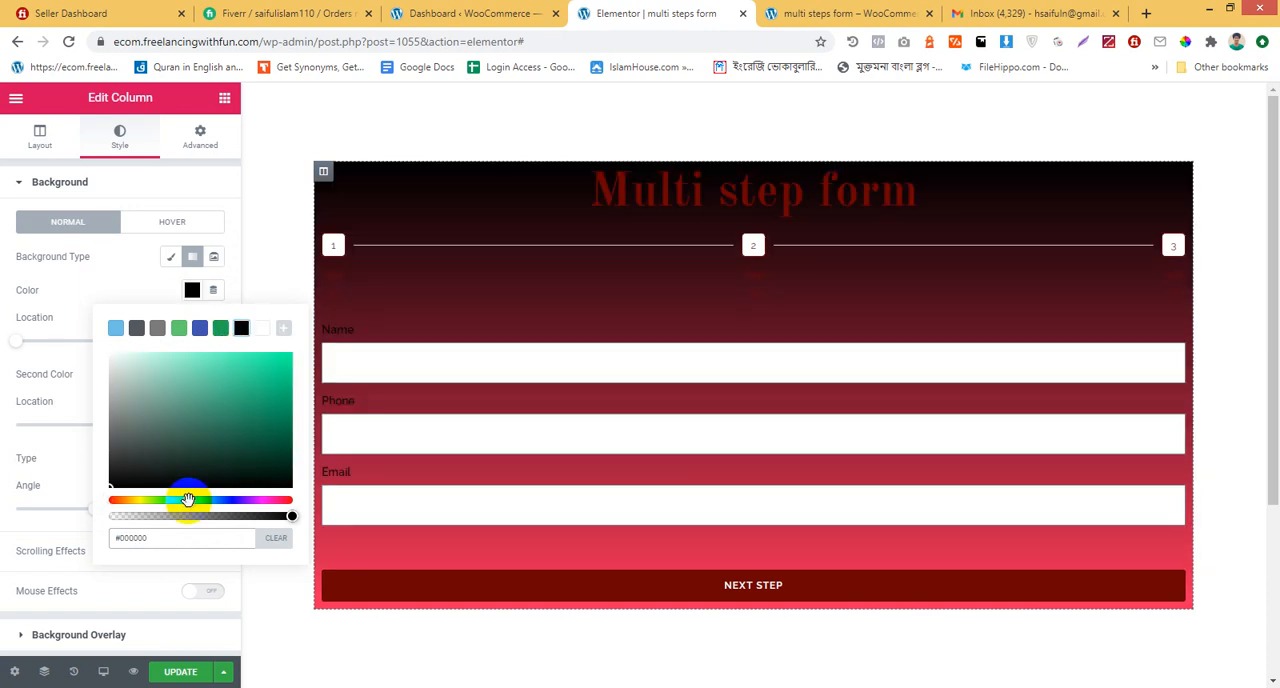
{"action": "left_click_drag", "start_coordinate": [223, 449], "coordinate": [297, 323]}
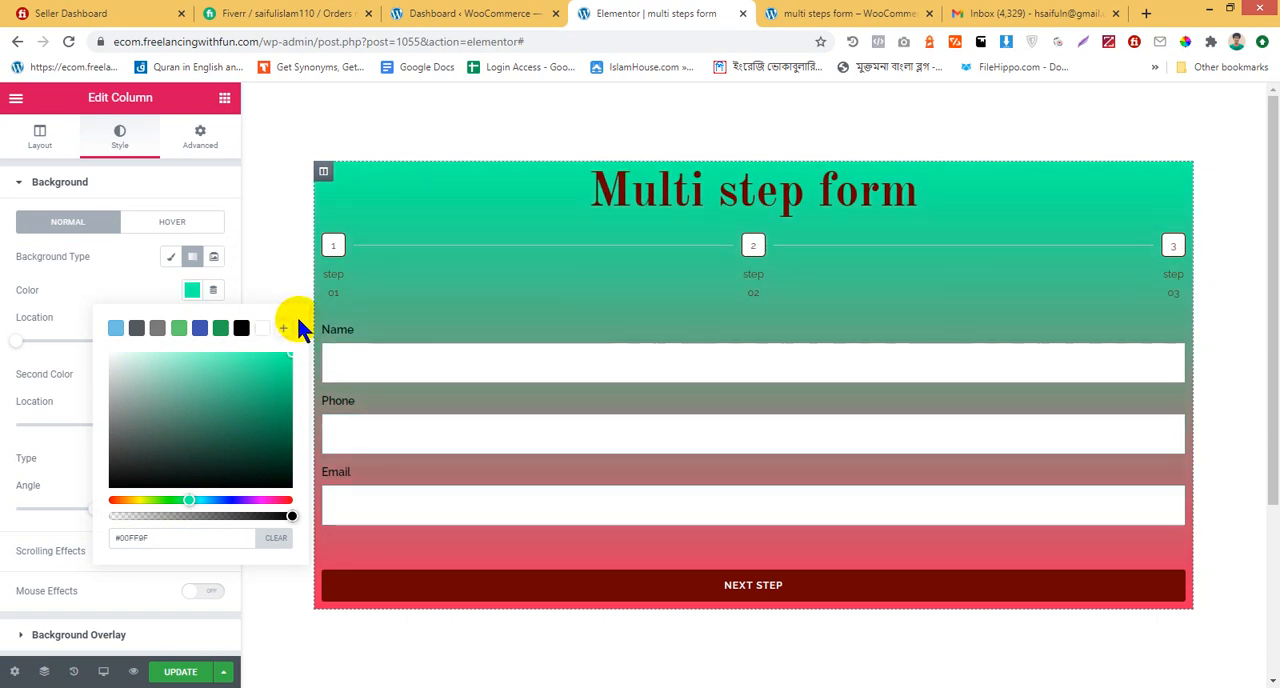
{"action": "left_click", "coordinate": [152, 293]}
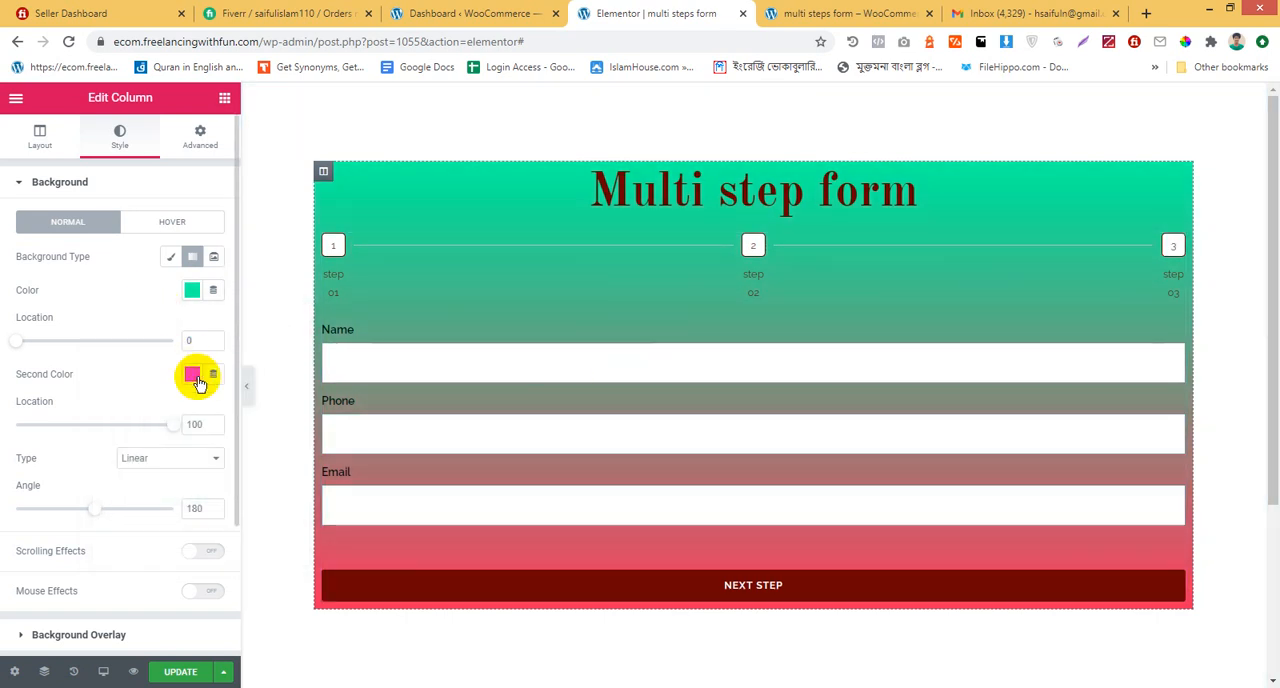
Try dark red #72001C as the gradient's second color, and settle on the preset green #23A455
{"action": "left_click", "coordinate": [195, 376]}
{"action": "left_click_drag", "start_coordinate": [266, 457], "coordinate": [281, 521]}
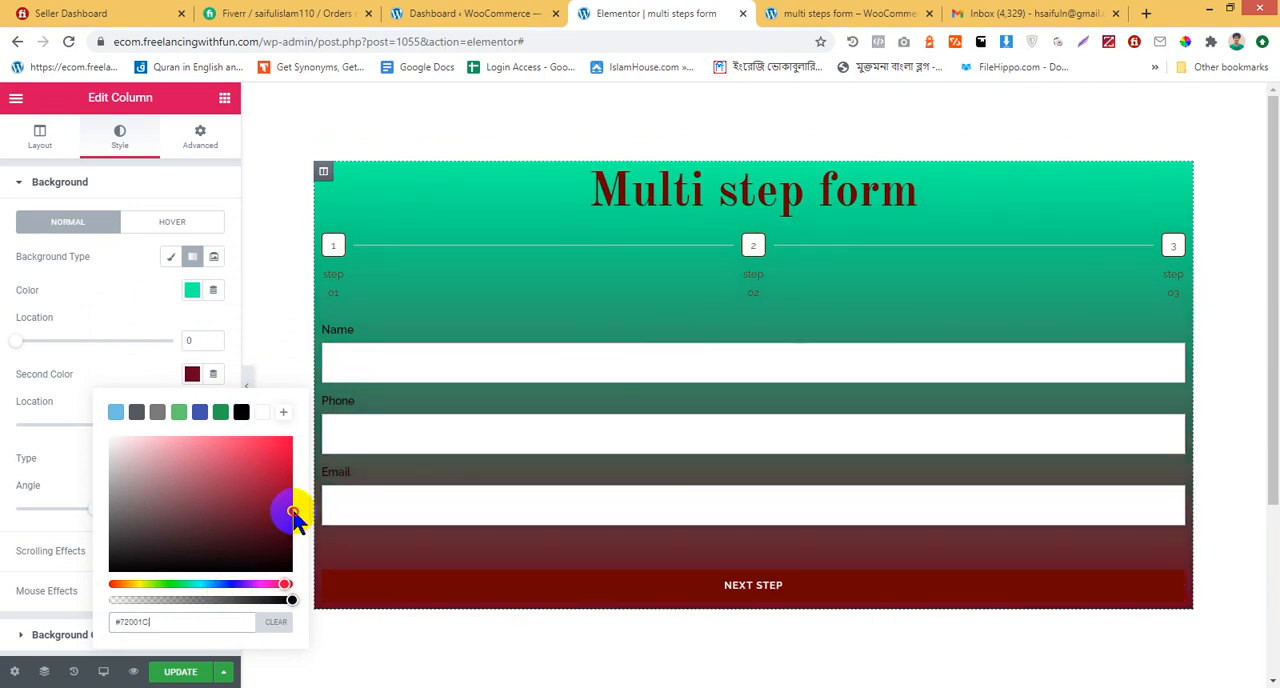
{"action": "left_click", "coordinate": [220, 412]}
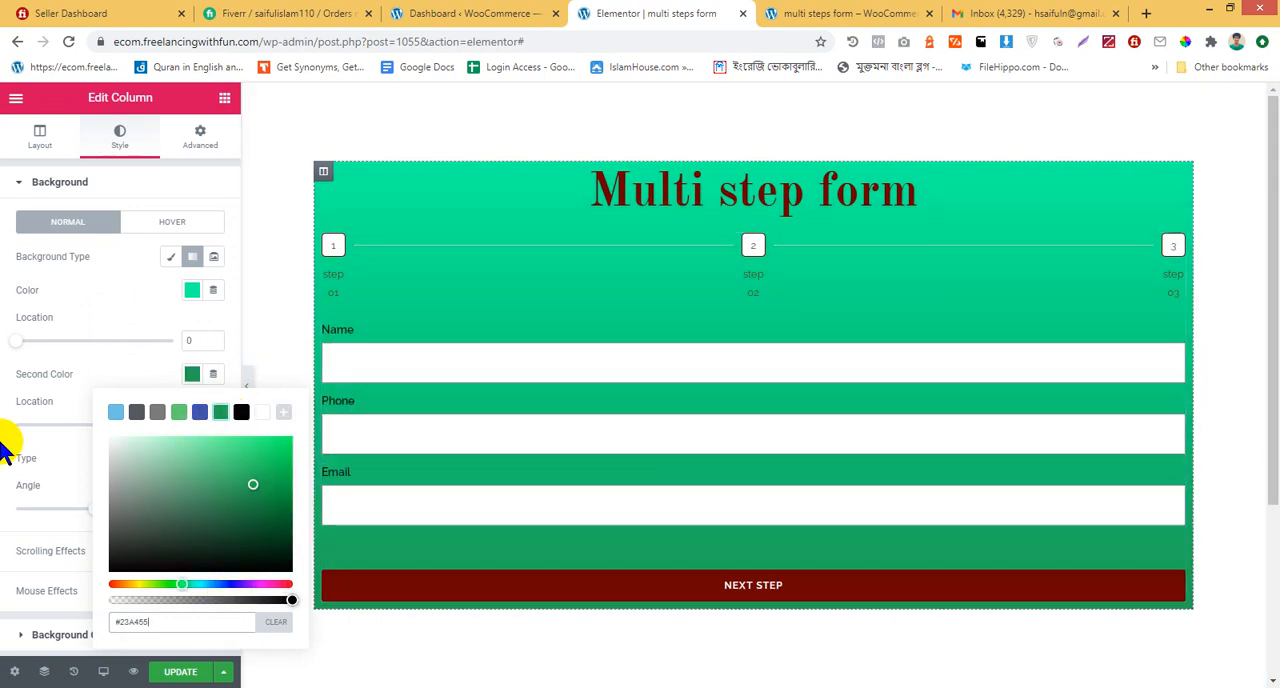
{"action": "left_click", "coordinate": [2, 358]}
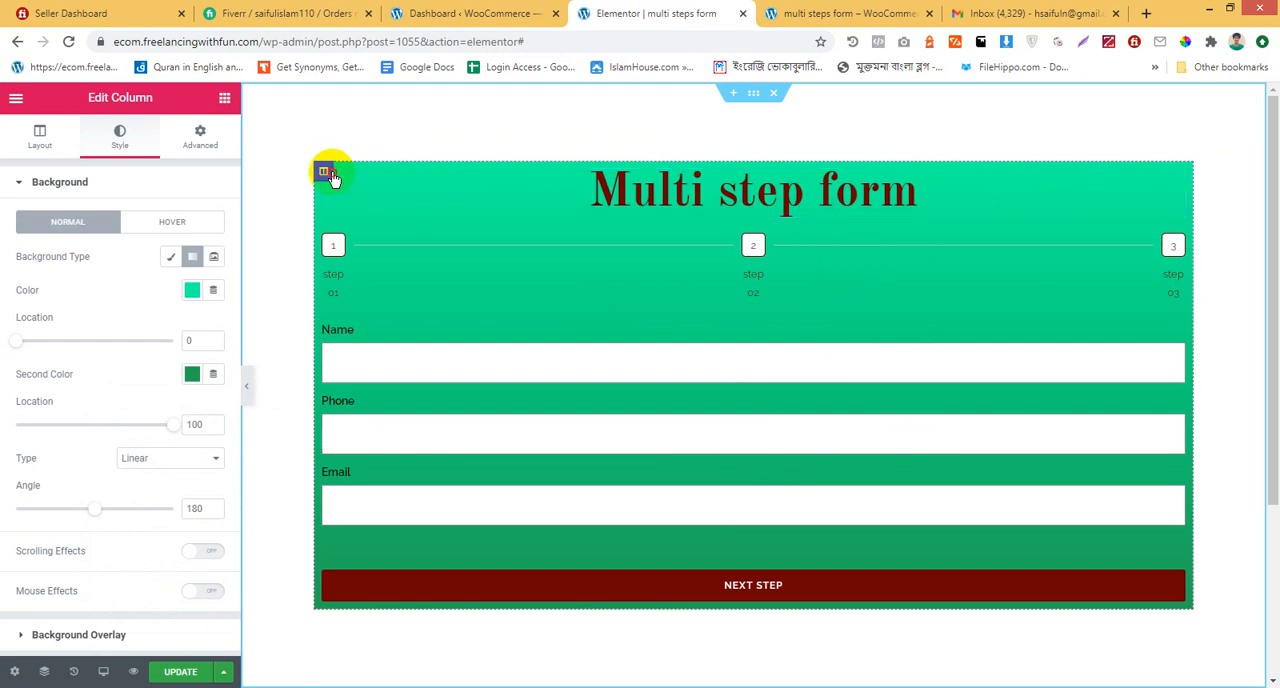
Set the column's padding to 50 px on all four sides and update the page
{"action": "left_click", "coordinate": [198, 140]}
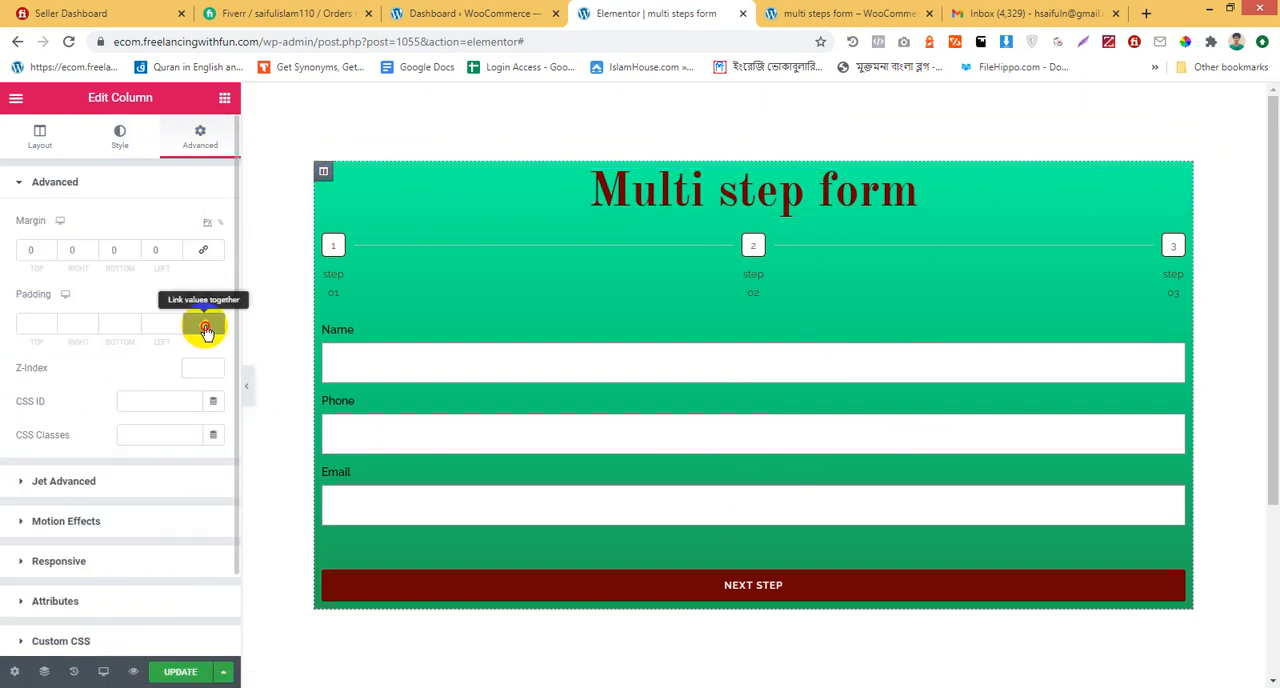
{"action": "left_click", "coordinate": [205, 328]}
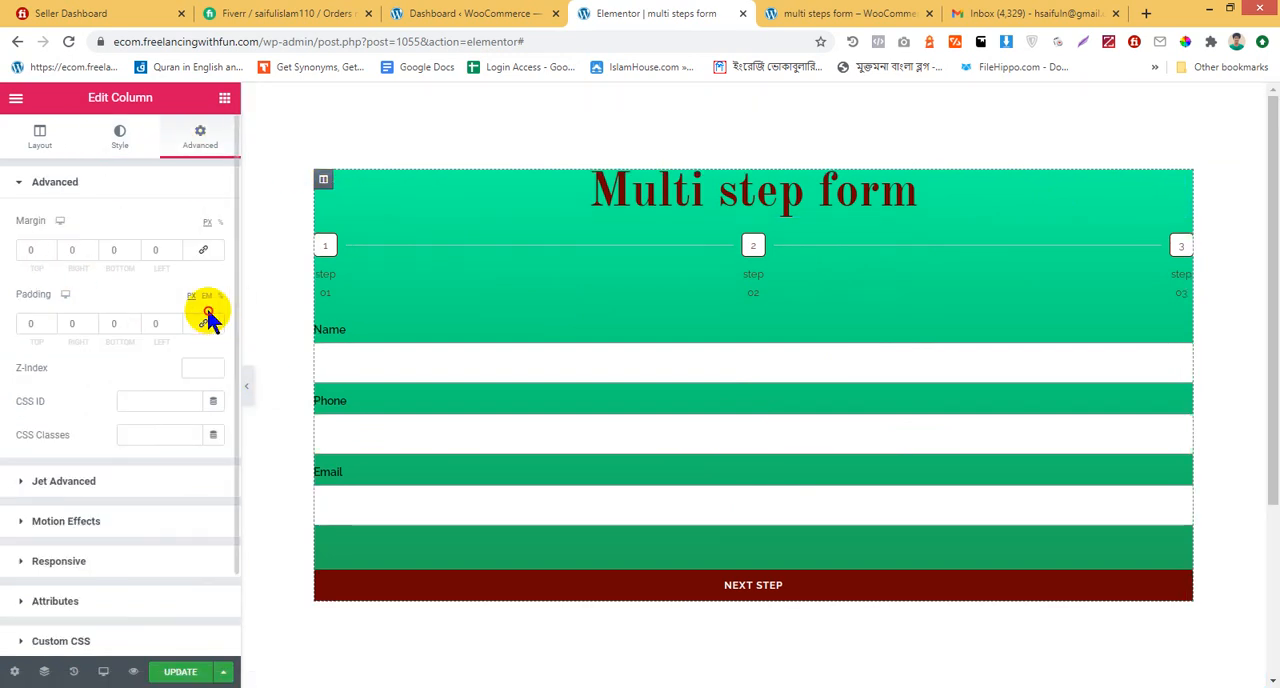
{"action": "left_click", "coordinate": [204, 323]}
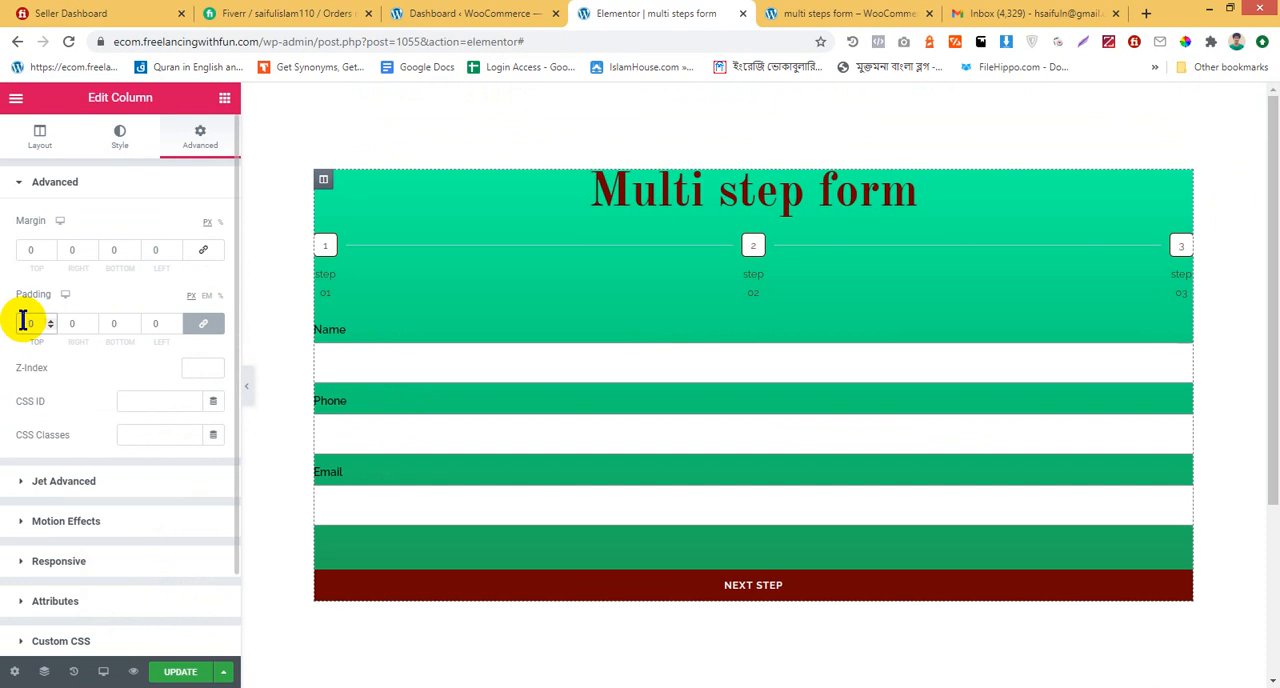
{"action": "double_click", "coordinate": [24, 323]}
{"action": "type", "text": "50"}
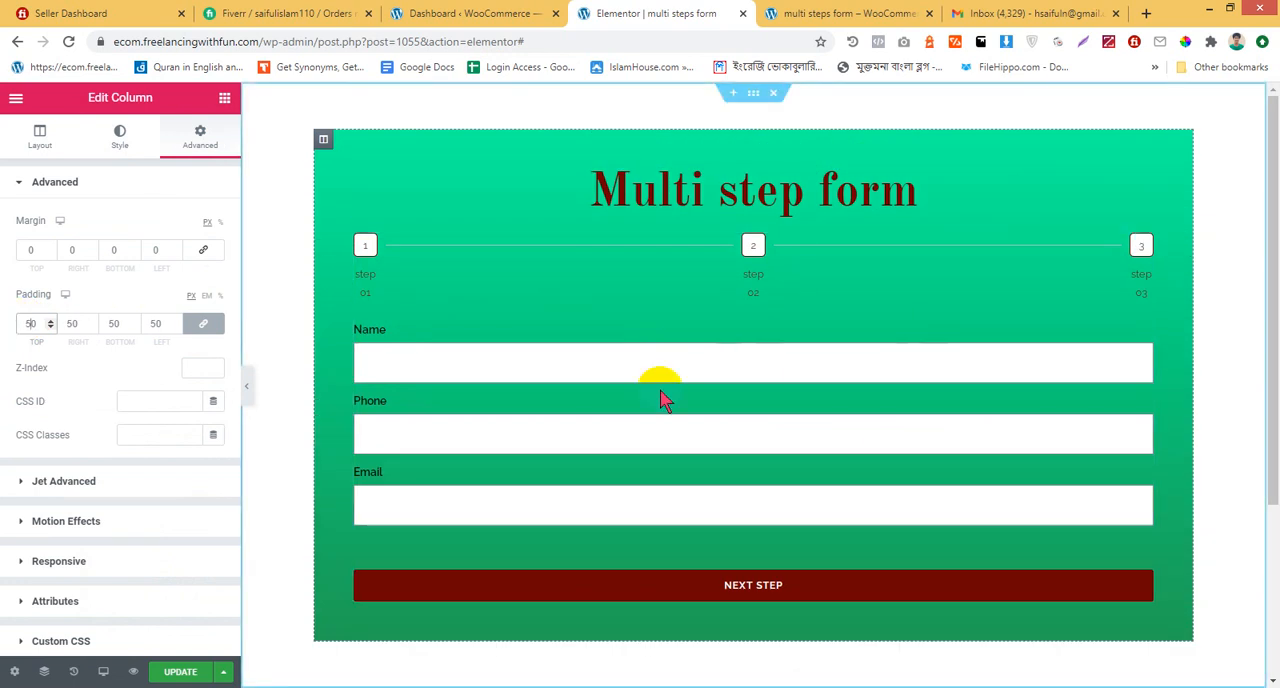
{"action": "left_click", "coordinate": [181, 671]}
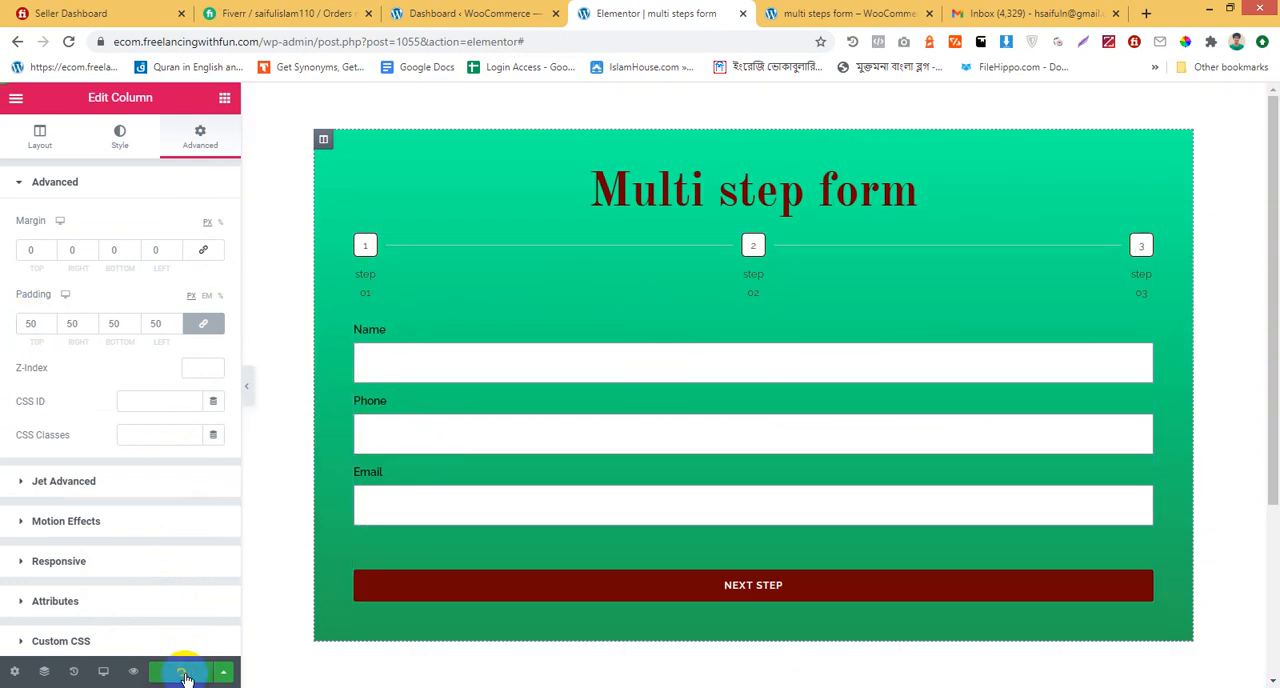
Switch to Gmail and check the Promotions, Social and Primary categories for the form's notification email
{"action": "left_click", "coordinate": [1000, 12]}
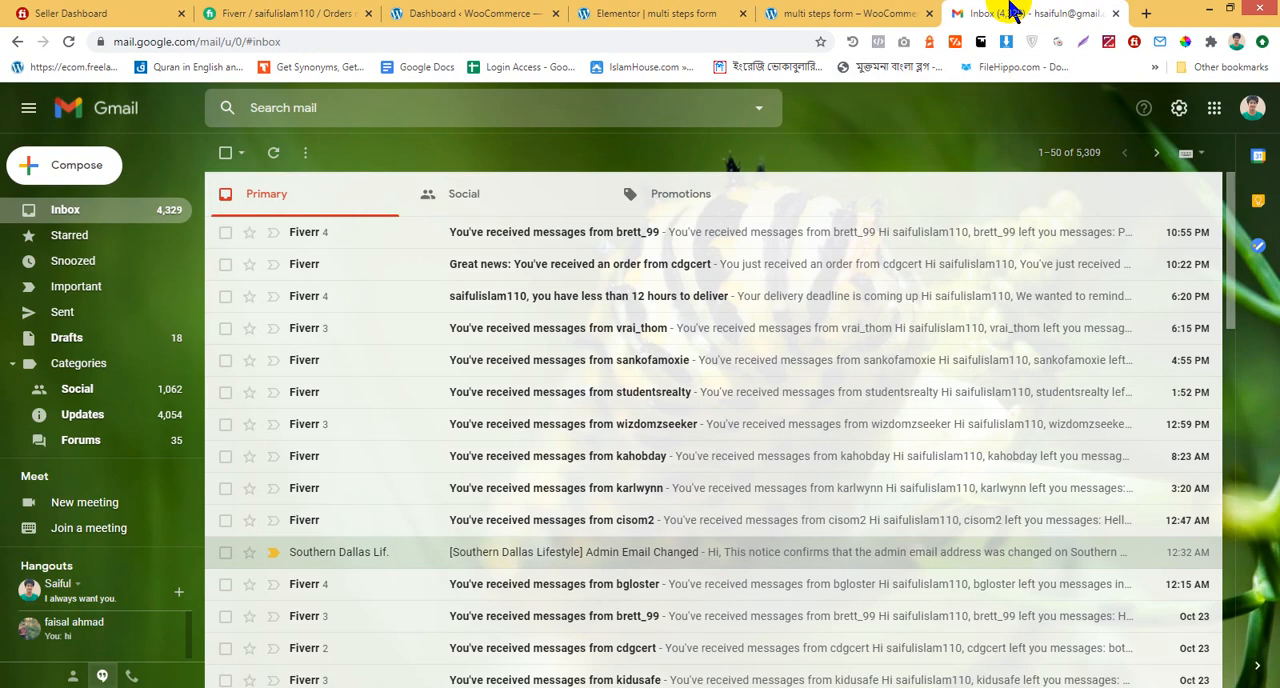
{"action": "left_click", "coordinate": [440, 192]}
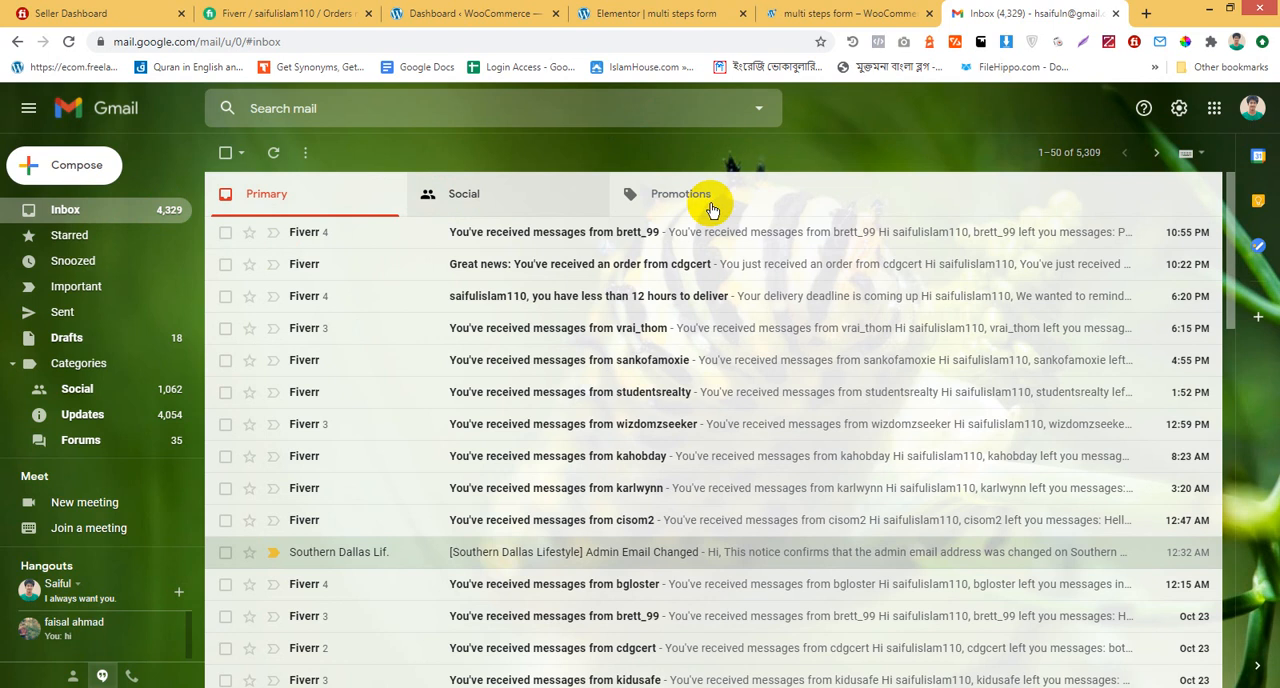
{"action": "left_click", "coordinate": [700, 203]}
{"action": "left_click", "coordinate": [462, 205]}
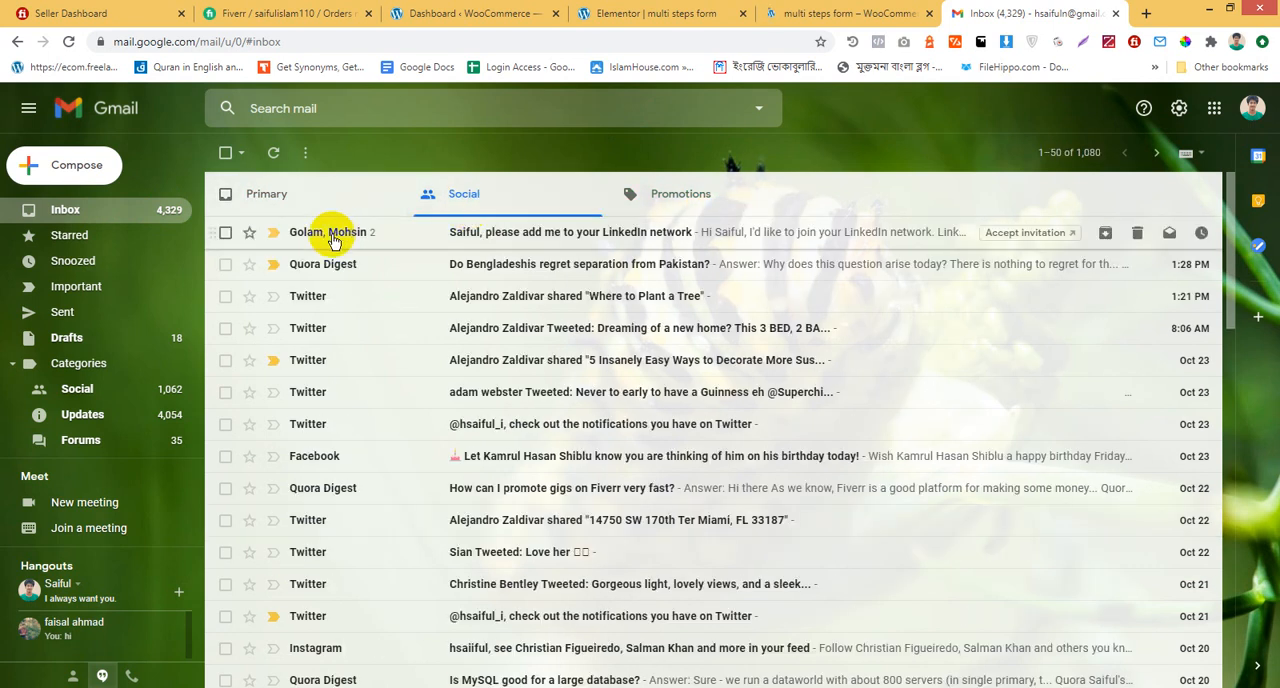
{"action": "left_click", "coordinate": [266, 218]}
{"action": "scroll", "coordinate": [531, 523], "scroll_direction": "down", "scroll_amount": 5}
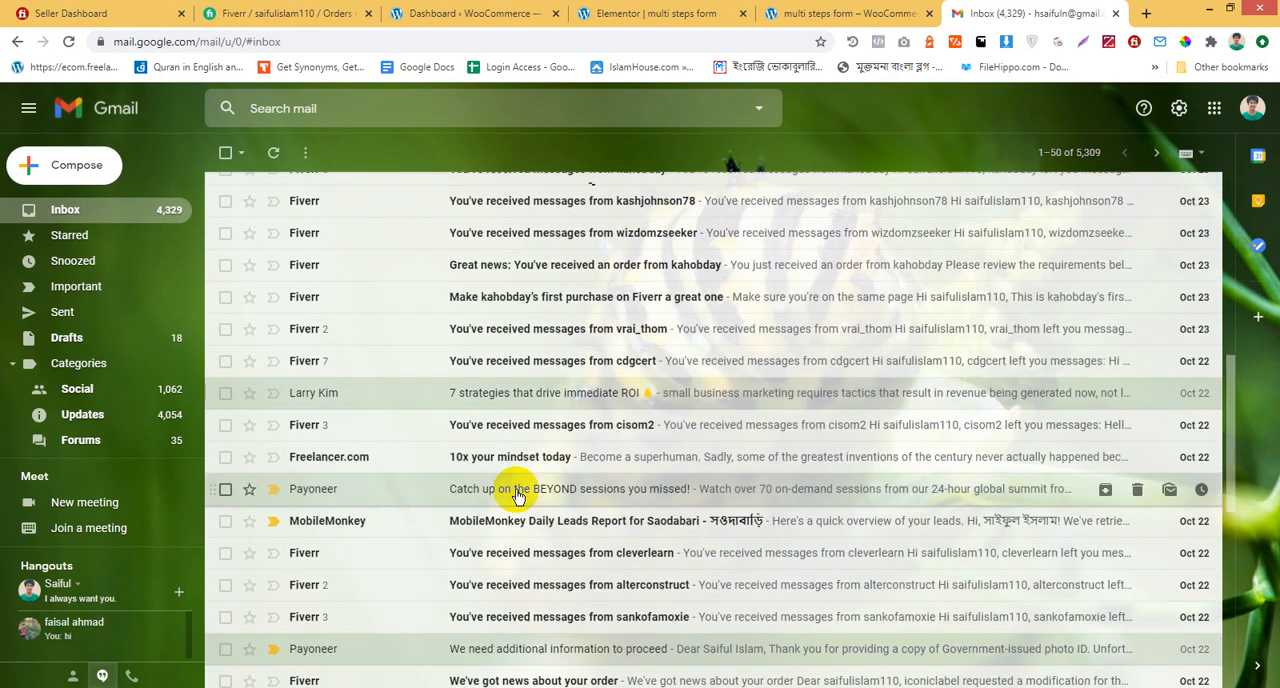
{"action": "scroll", "coordinate": [514, 455], "scroll_direction": "up", "scroll_amount": 10}
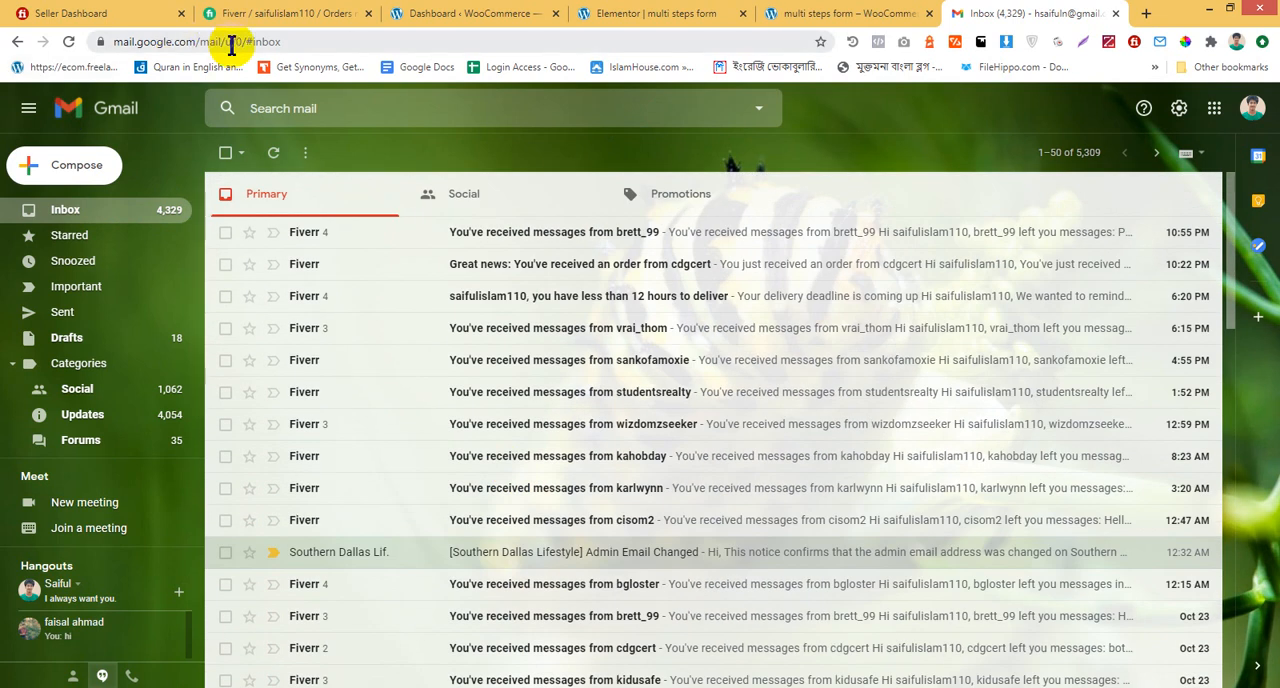
Reload Gmail from its address without the #inbox ending, and check the Social category for the notification
{"action": "left_click_drag", "start_coordinate": [244, 44], "coordinate": [600, 64]}
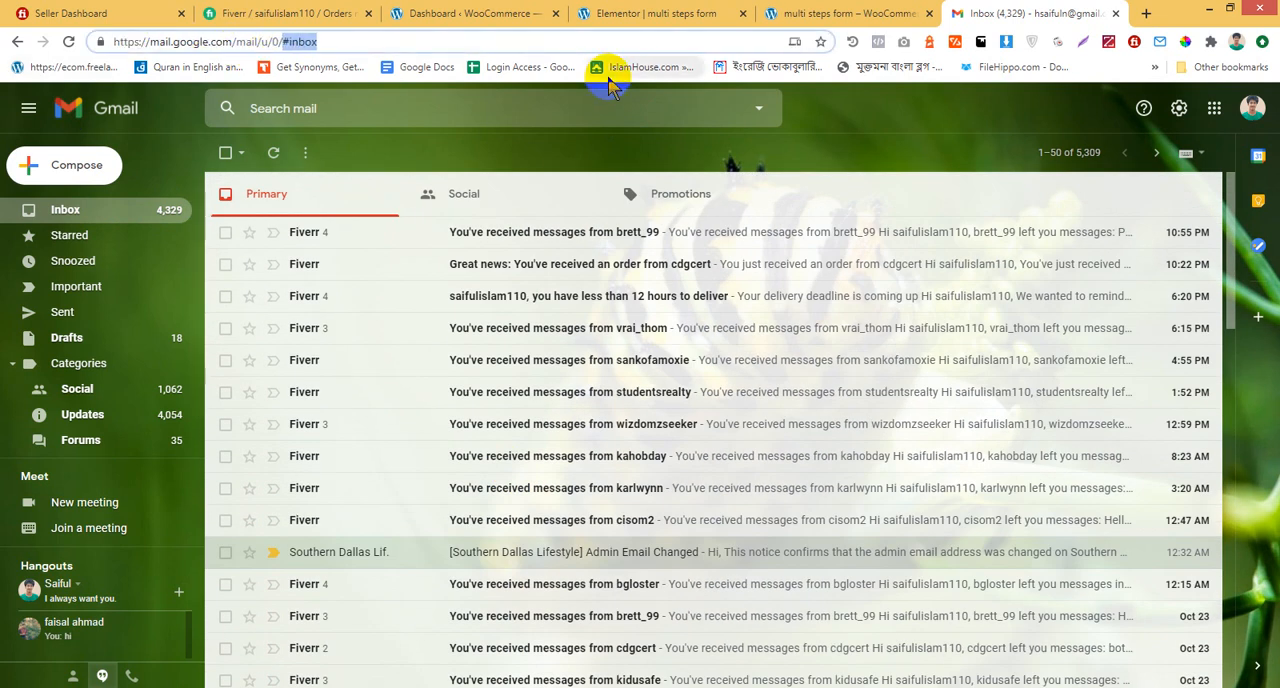
{"action": "key", "text": "BackSpace"}
{"action": "key", "text": "Return"}
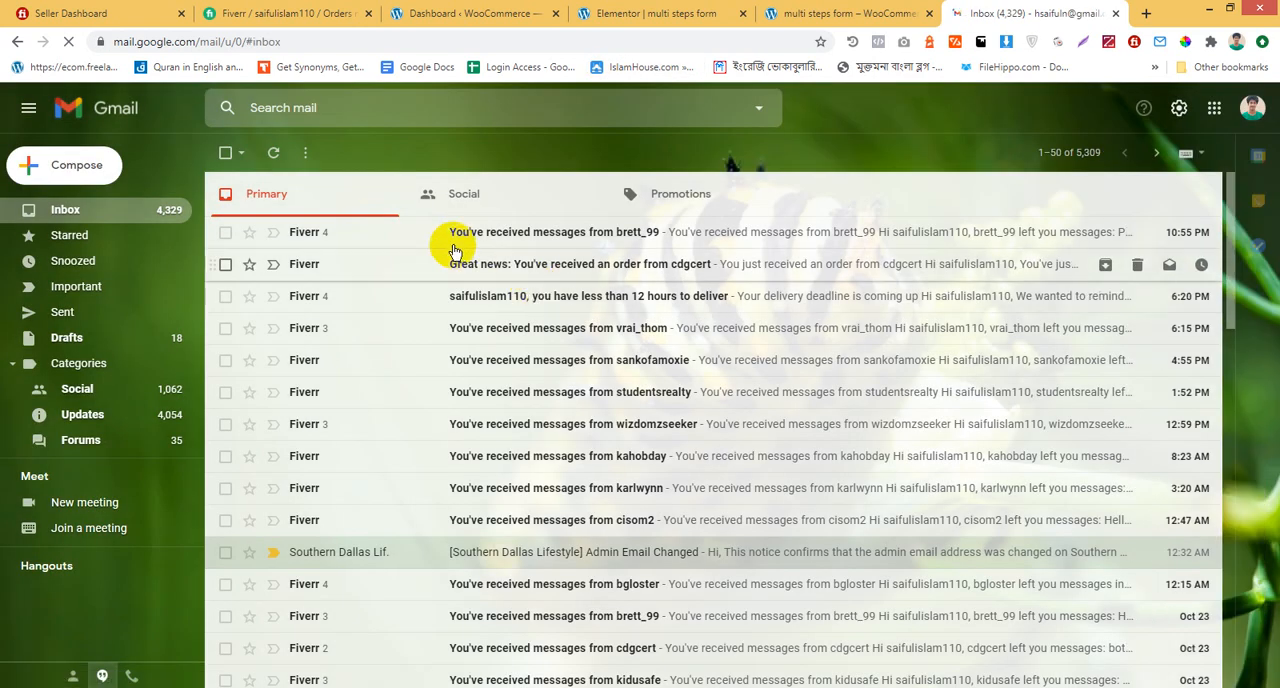
{"action": "left_click", "coordinate": [455, 198]}
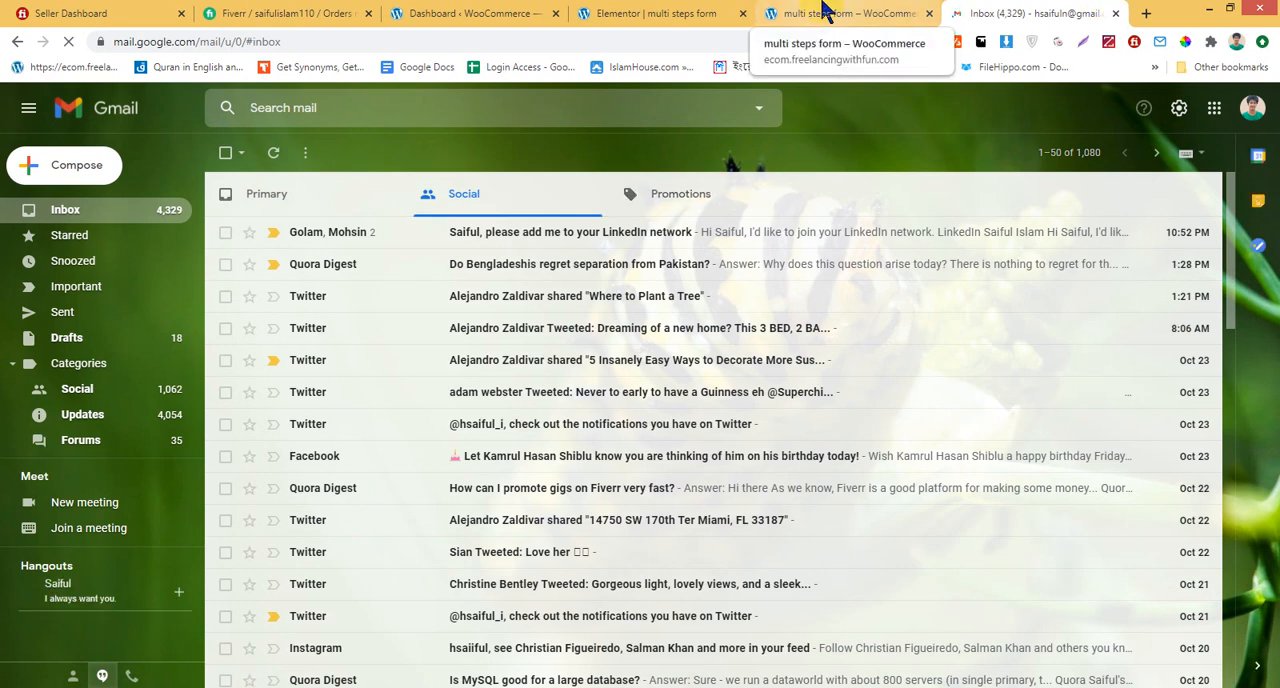
View the signed-in Google account's details, highlight its email address, and close the details
{"action": "left_click", "coordinate": [1252, 107]}
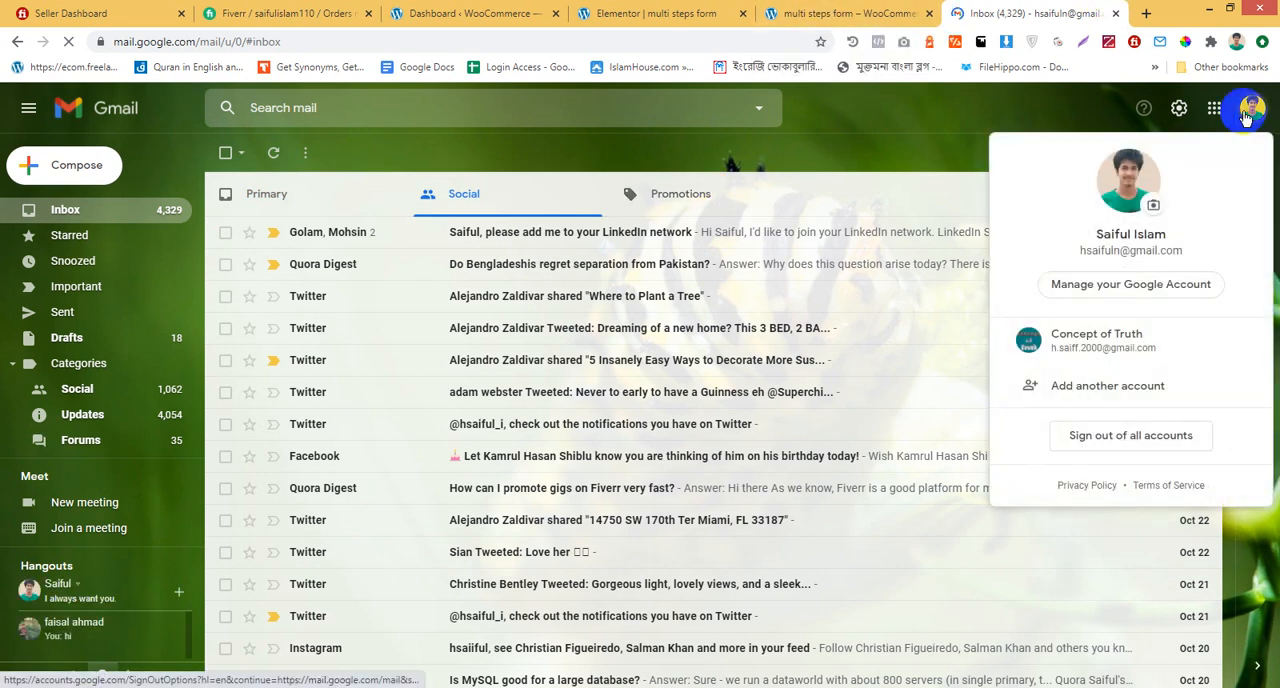
{"action": "left_click_drag", "start_coordinate": [1082, 253], "coordinate": [1178, 247]}
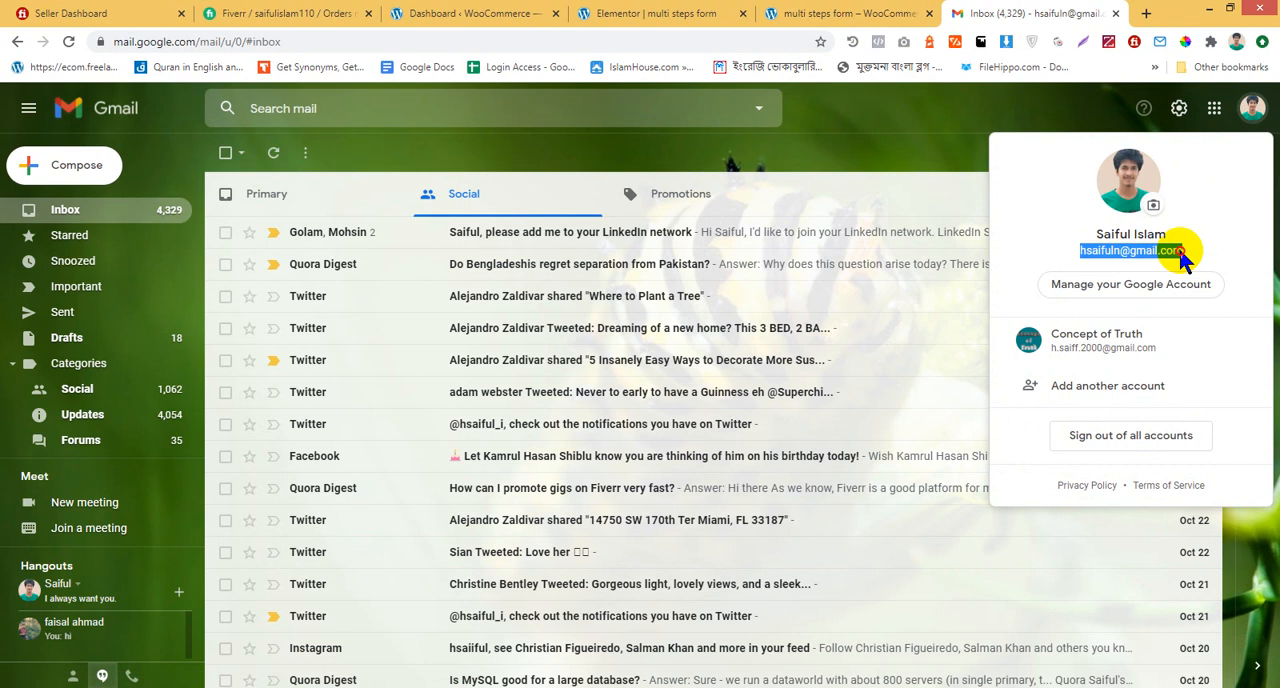
{"action": "key", "text": "Escape"}
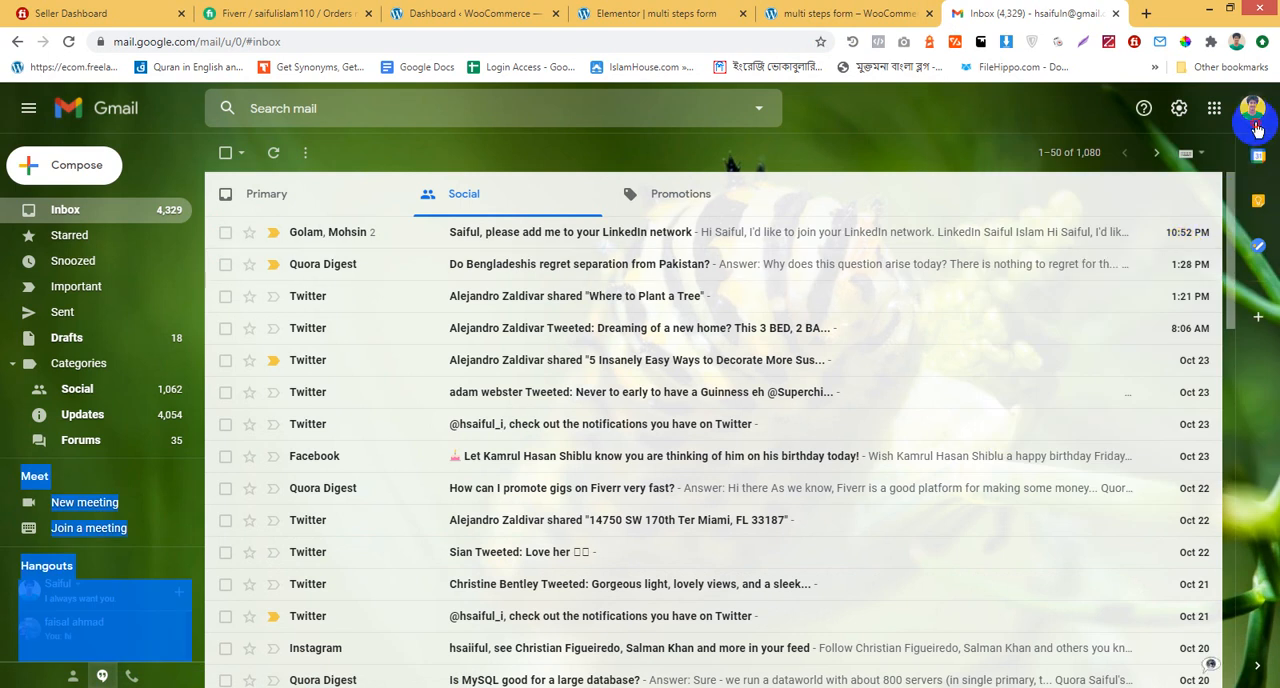
Copy the signed-in Google account's email address from its account details
{"action": "left_click", "coordinate": [1252, 107]}
{"action": "triple_click", "coordinate": [1111, 248]}
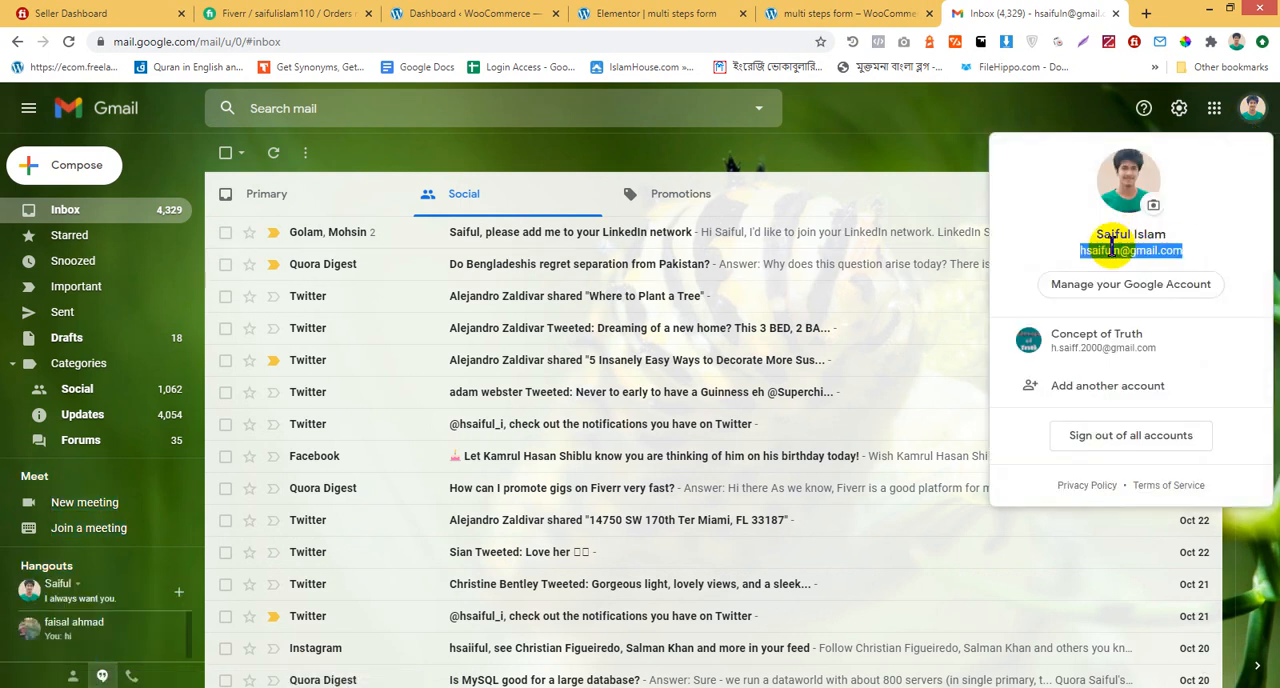
{"action": "right_click", "coordinate": [1111, 243]}
{"action": "left_click", "coordinate": [1094, 252]}
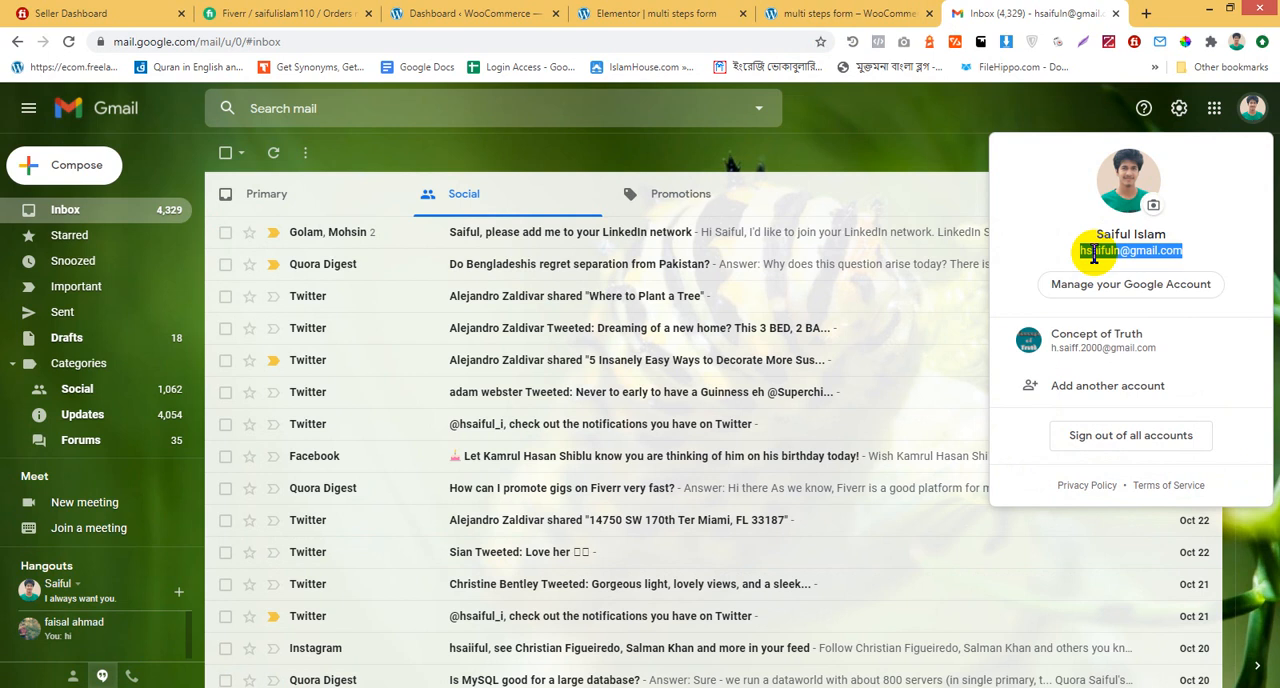
Switch to the Elementor editor and open the form widget's content settings
{"action": "left_click", "coordinate": [848, 13]}
{"action": "left_click", "coordinate": [591, 12]}
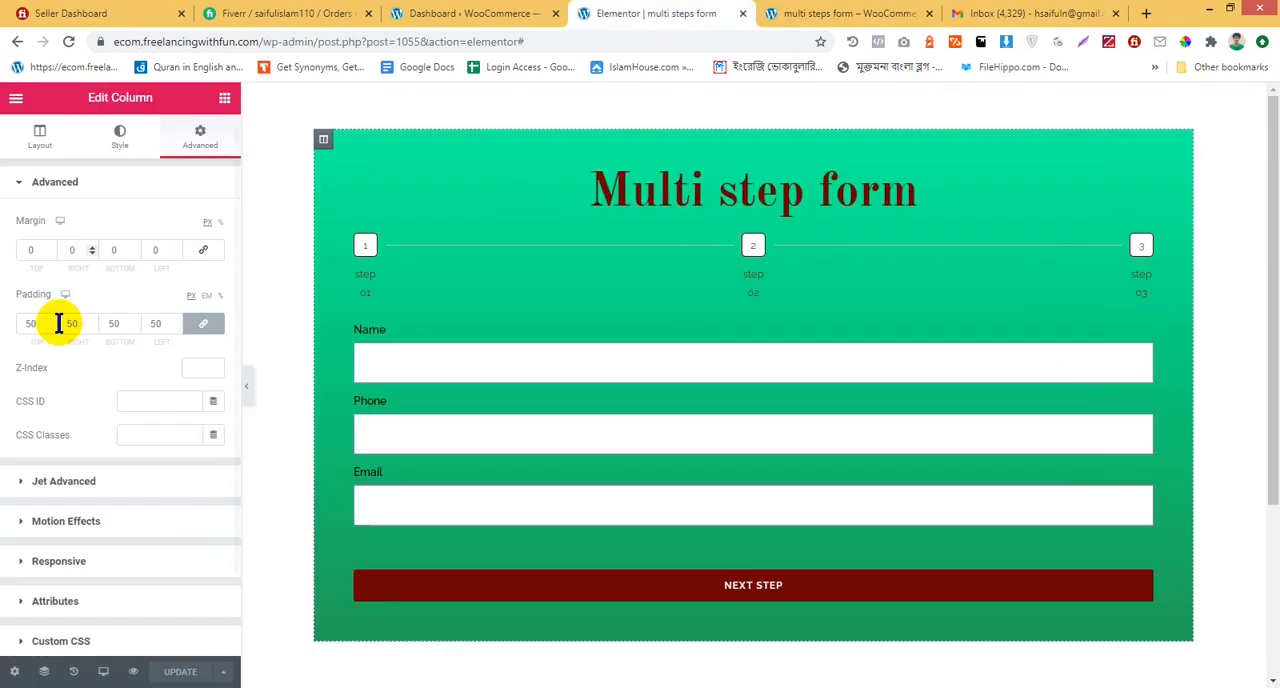
{"action": "left_click", "coordinate": [100, 132]}
{"action": "scroll", "coordinate": [88, 475], "scroll_direction": "down", "scroll_amount": 3}
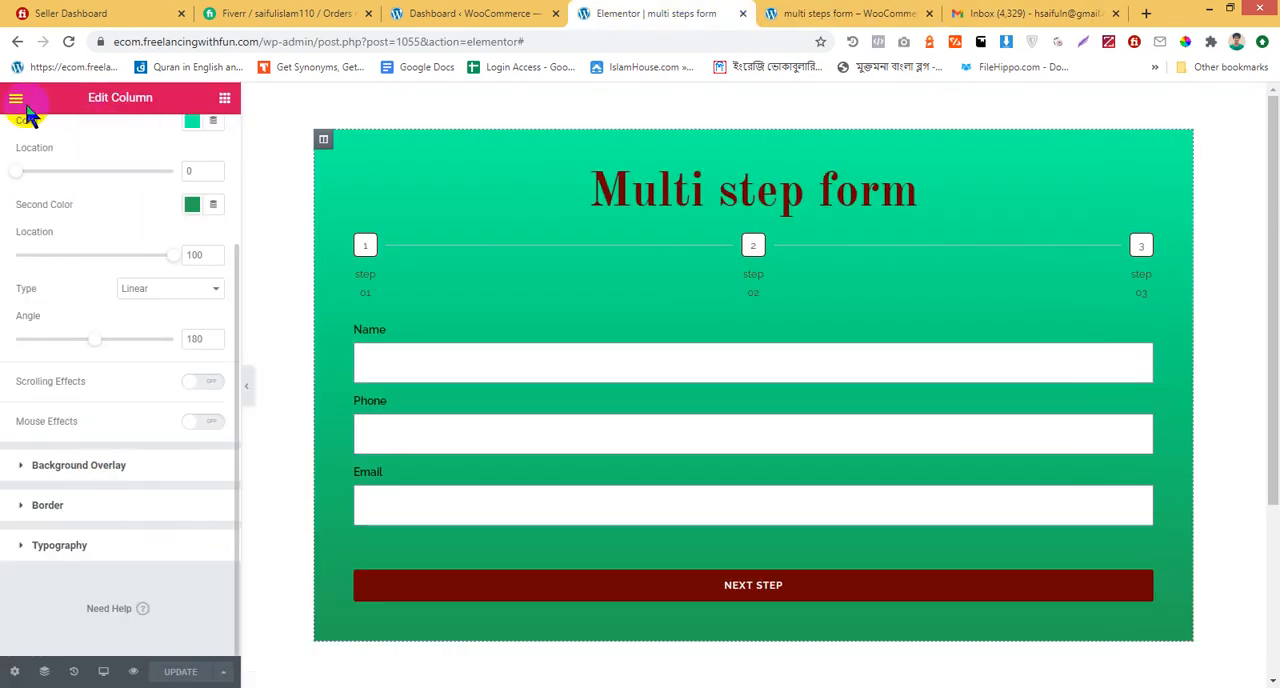
{"action": "scroll", "coordinate": [56, 460], "scroll_direction": "up", "scroll_amount": 3}
{"action": "left_click", "coordinate": [28, 137]}
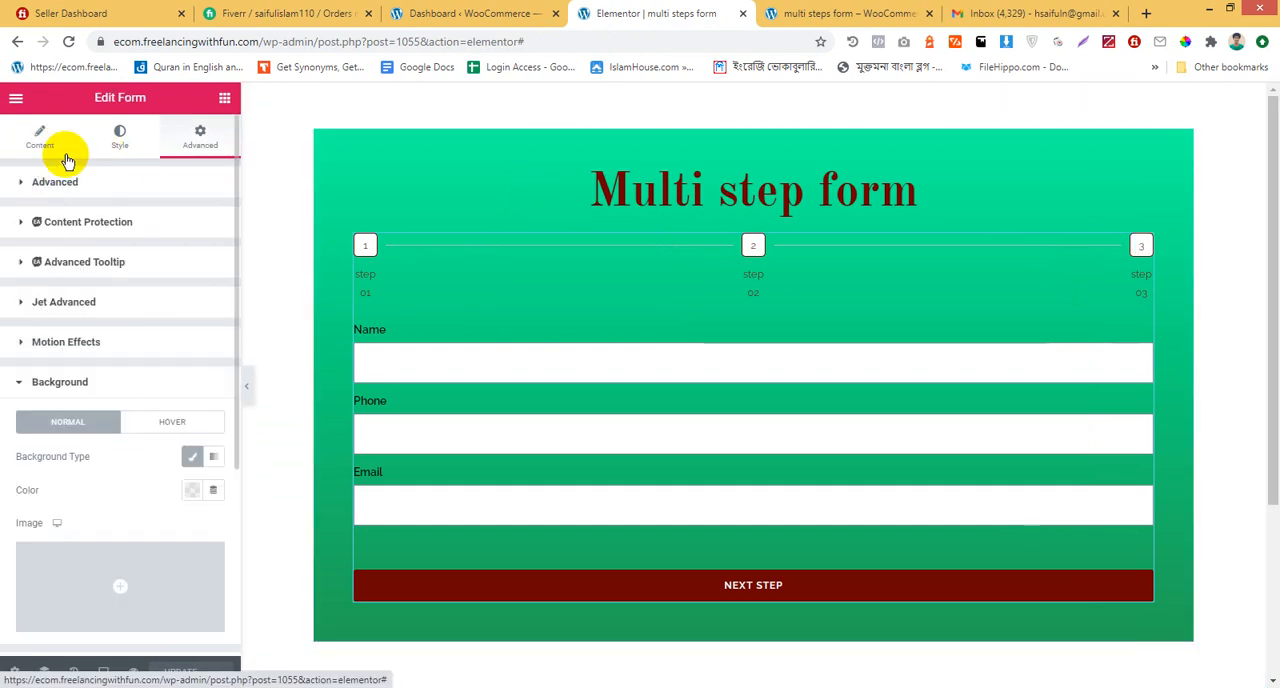
{"action": "left_click", "coordinate": [39, 138]}
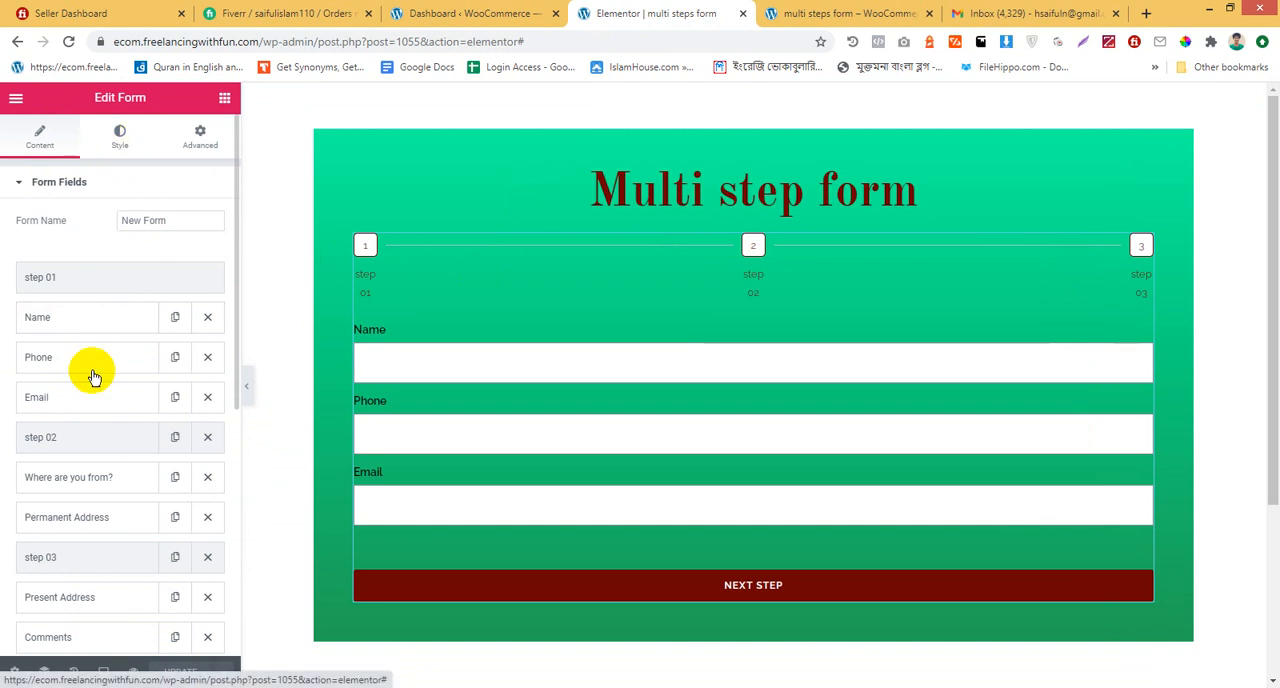
Replace the recipient of the form's notification email with the copied email address and update the page
{"action": "scroll", "coordinate": [97, 395], "scroll_direction": "down", "scroll_amount": 5}
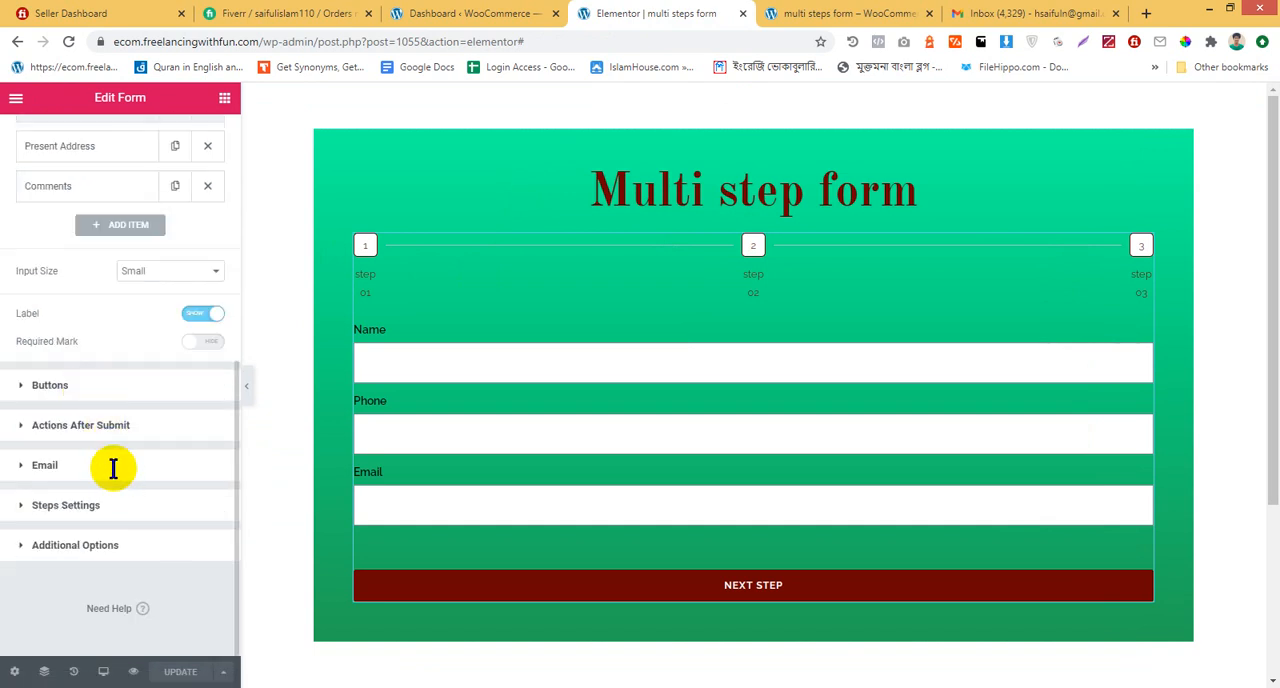
{"action": "left_click", "coordinate": [113, 465]}
{"action": "left_click_drag", "start_coordinate": [176, 358], "coordinate": [5, 370]}
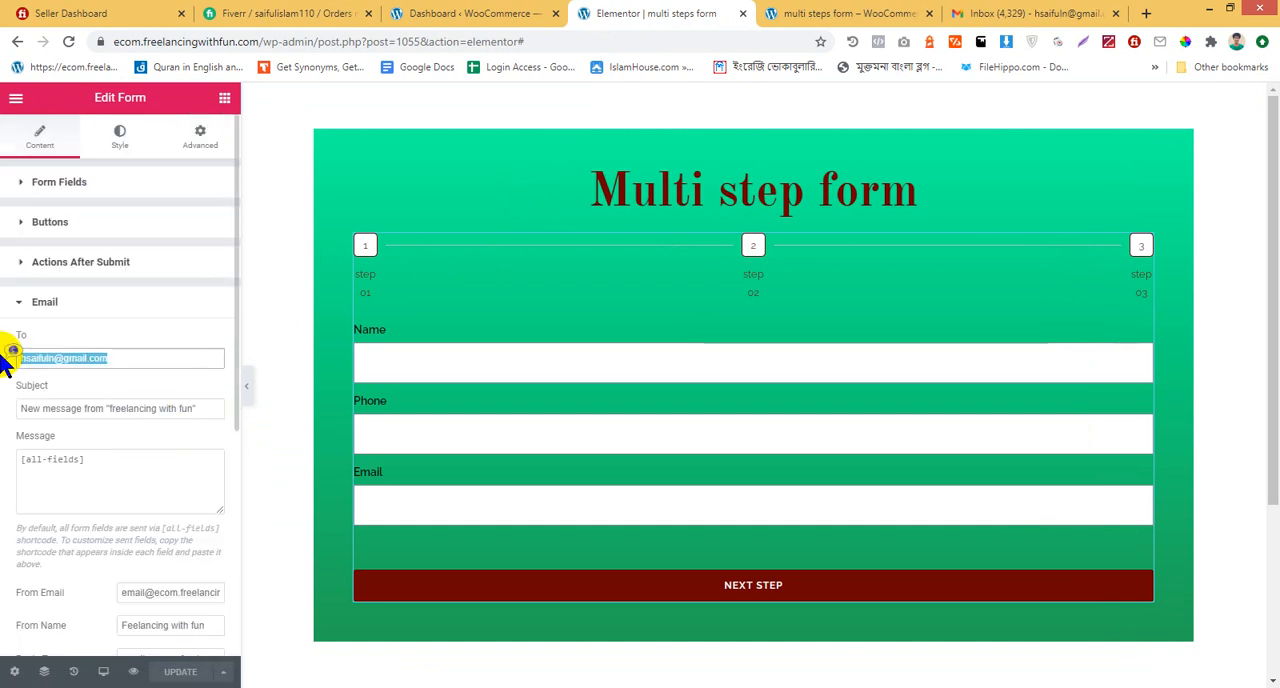
{"action": "key", "text": "ctrl+v"}
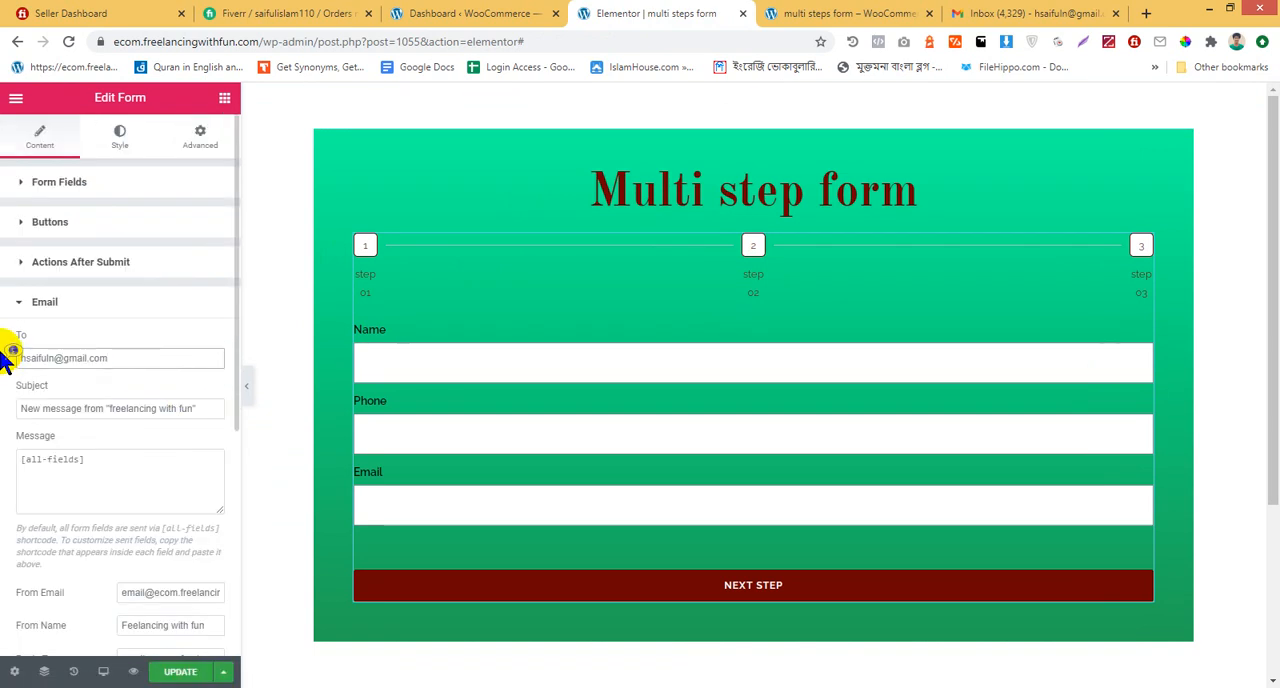
{"action": "left_click", "coordinate": [179, 671]}
{"action": "scroll", "coordinate": [363, 440], "scroll_direction": "down", "scroll_amount": 3}
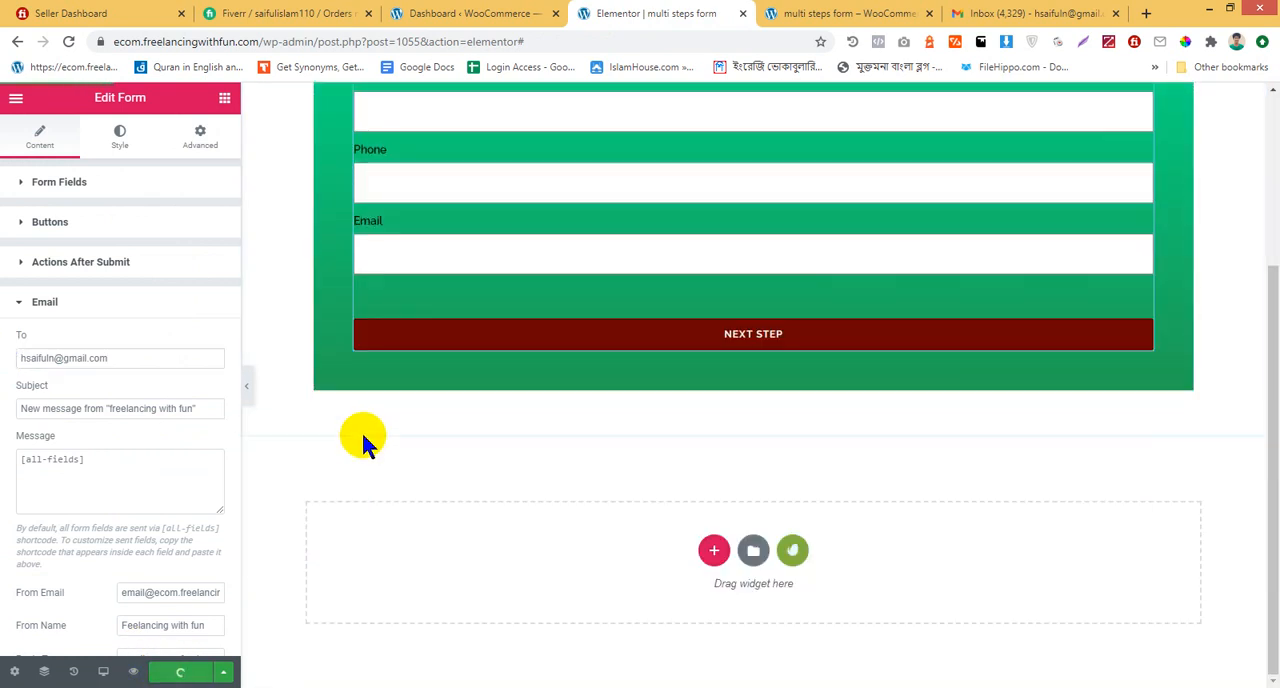
{"action": "scroll", "coordinate": [212, 573], "scroll_direction": "down", "scroll_amount": 2}
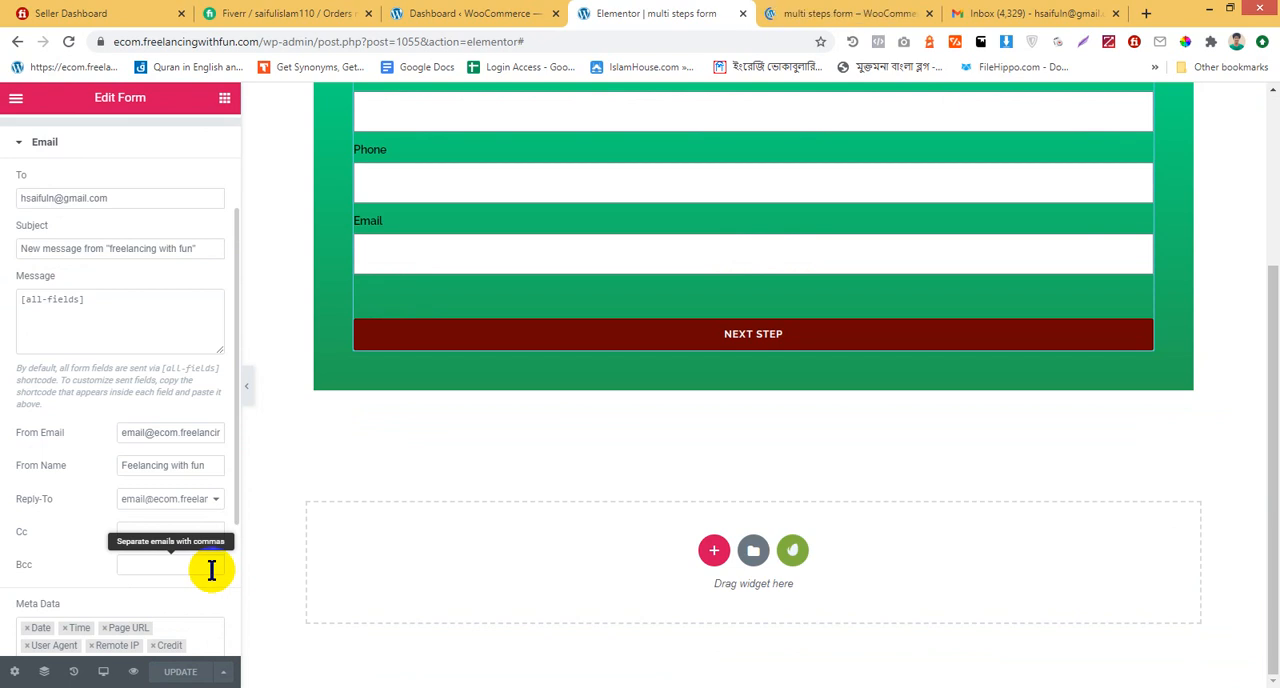
{"action": "scroll", "coordinate": [771, 343], "scroll_direction": "up", "scroll_amount": 3}
Load the multi-step form page from its address without the preview parameters, and reload Gmail's Primary inbox
{"action": "left_click", "coordinate": [868, 12]}
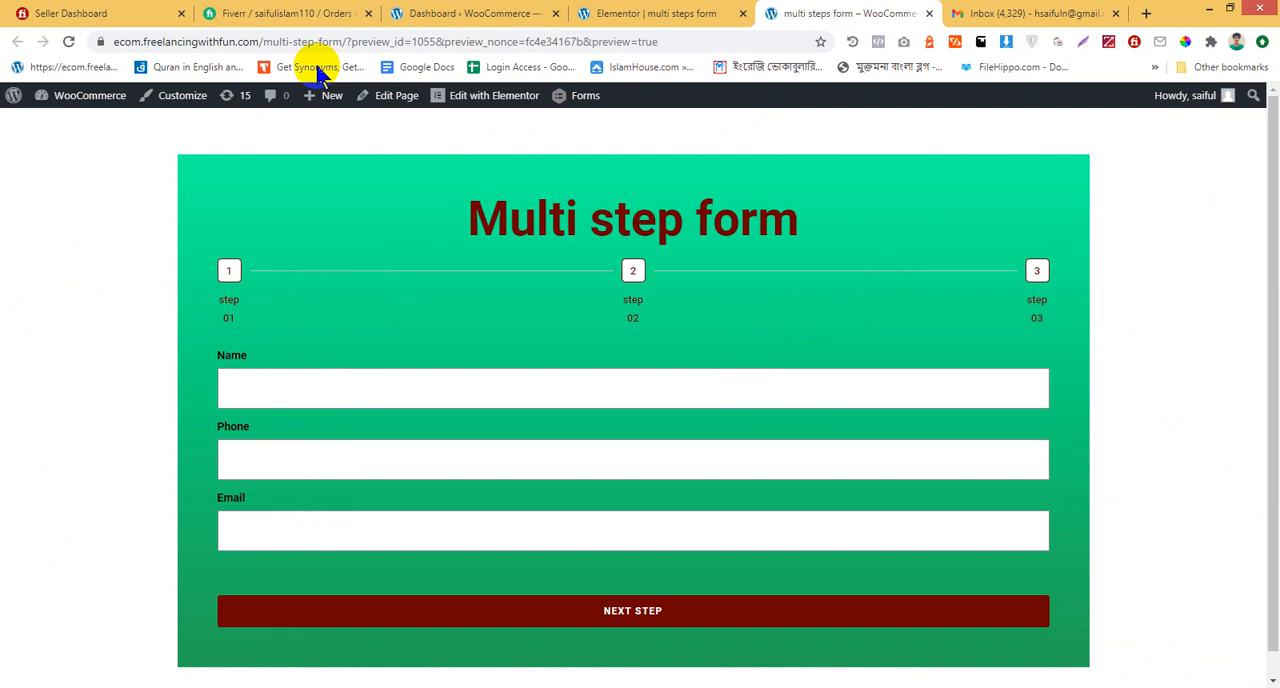
{"action": "left_click_drag", "start_coordinate": [346, 42], "coordinate": [1166, 157]}
{"action": "key", "text": "BackSpace"}
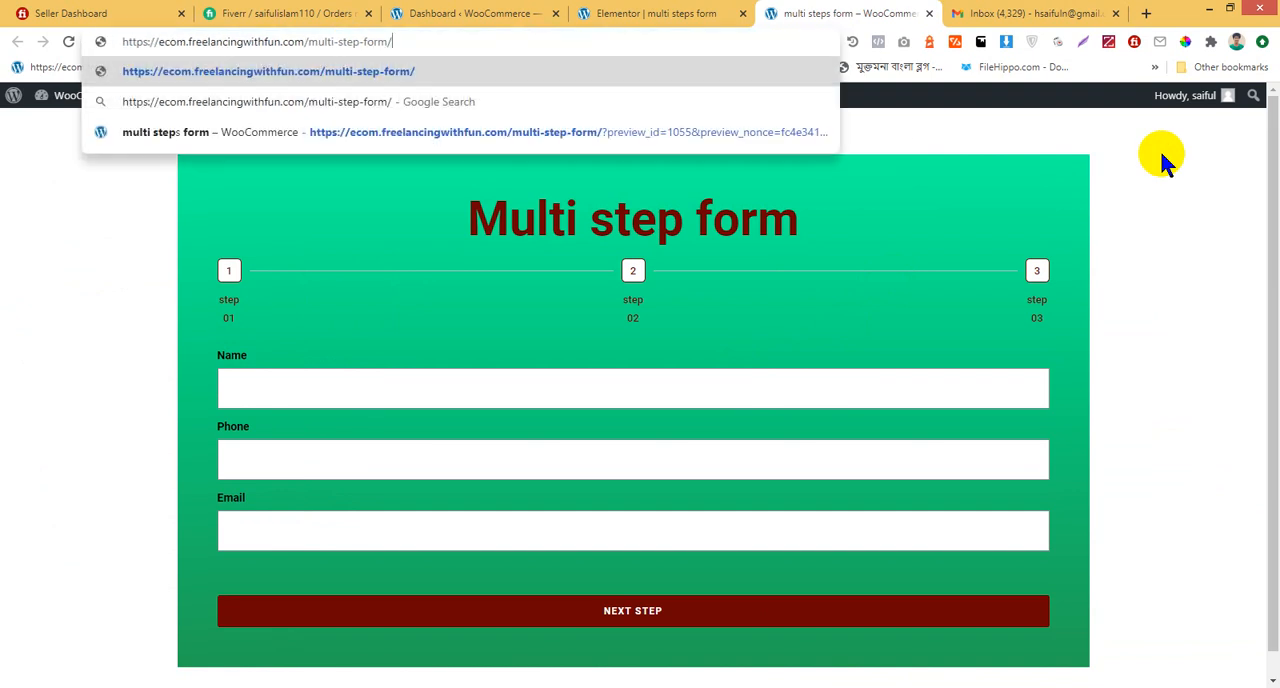
{"action": "key", "text": "Return"}
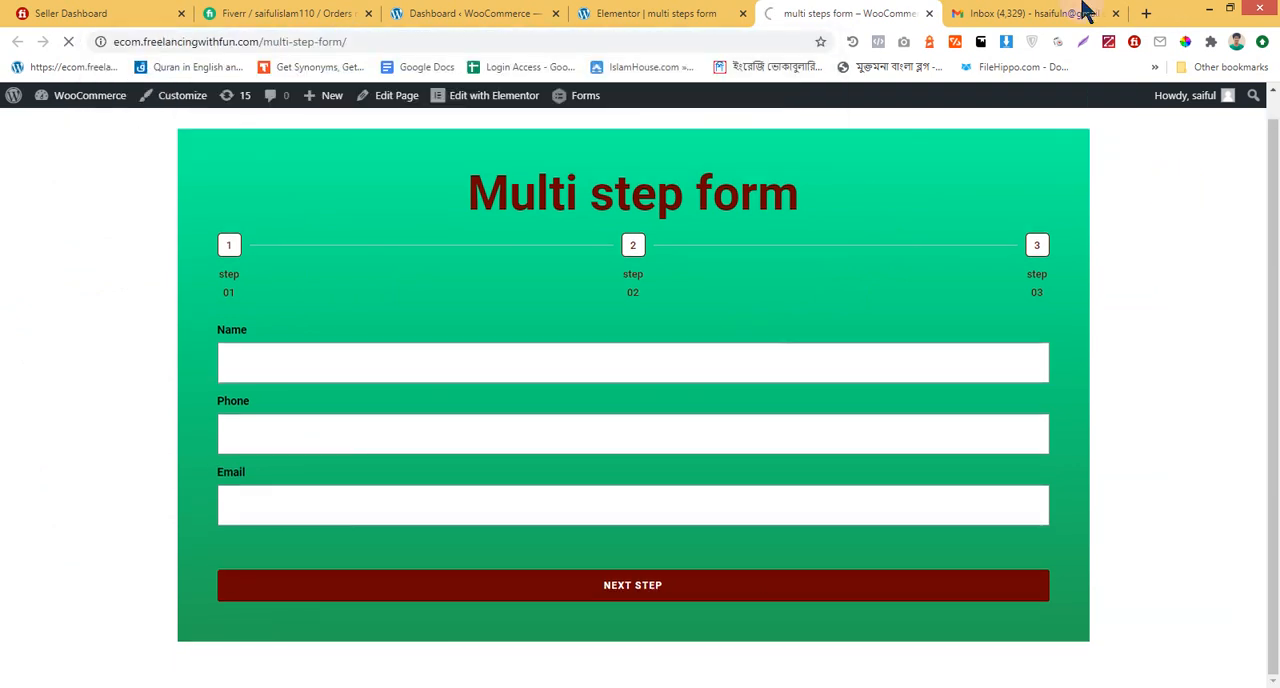
{"action": "left_click", "coordinate": [1045, 10]}
{"action": "left_click", "coordinate": [240, 200]}
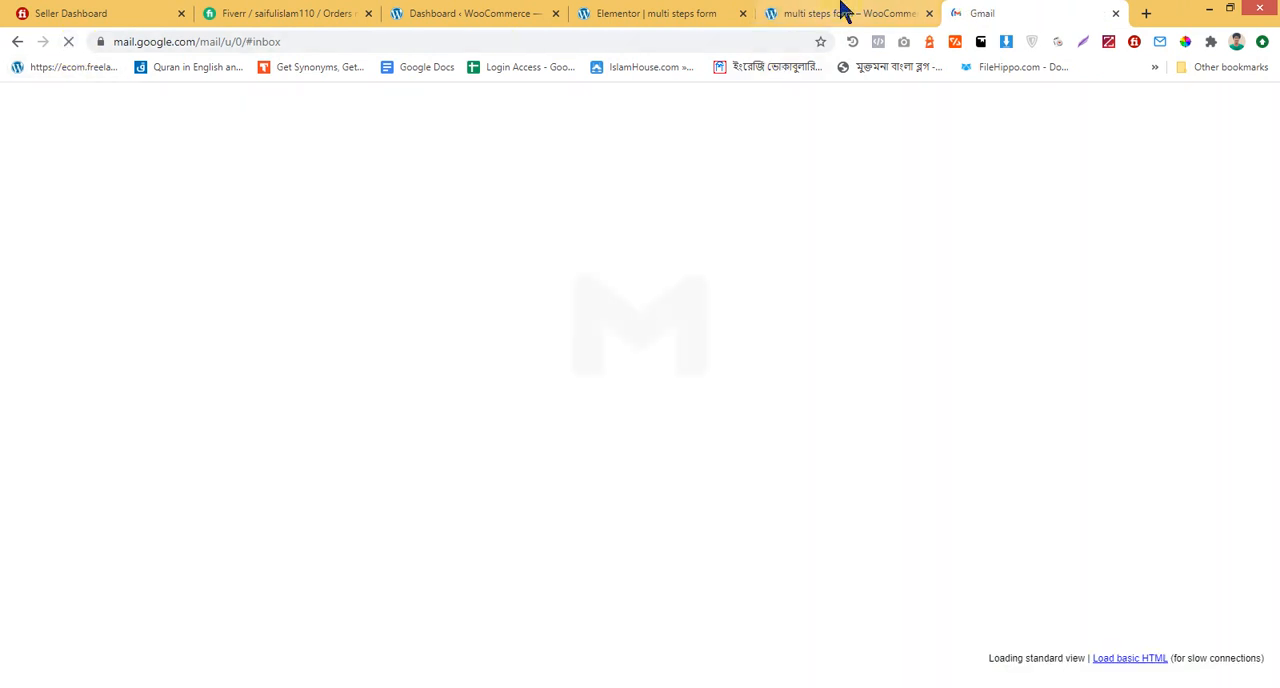
Fill in the name, phone and email fields in step 01 of the live form and advance to step 02
{"action": "left_click", "coordinate": [843, 10]}
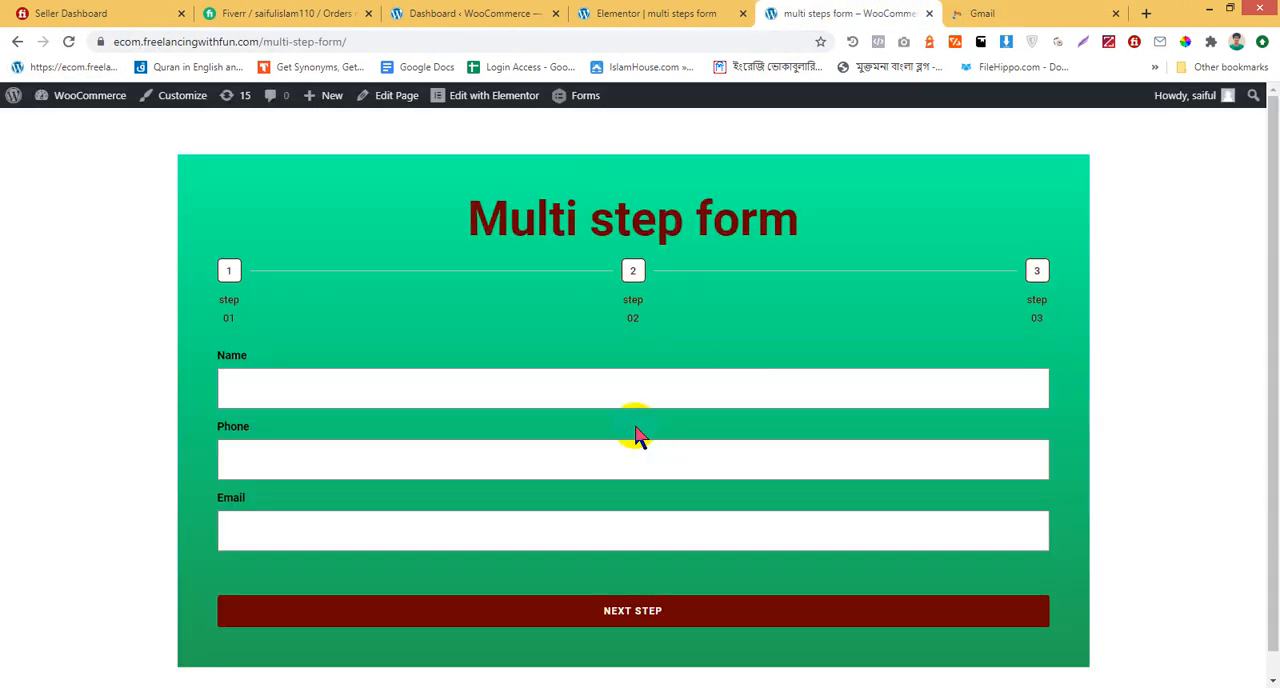
{"action": "left_click", "coordinate": [630, 392]}
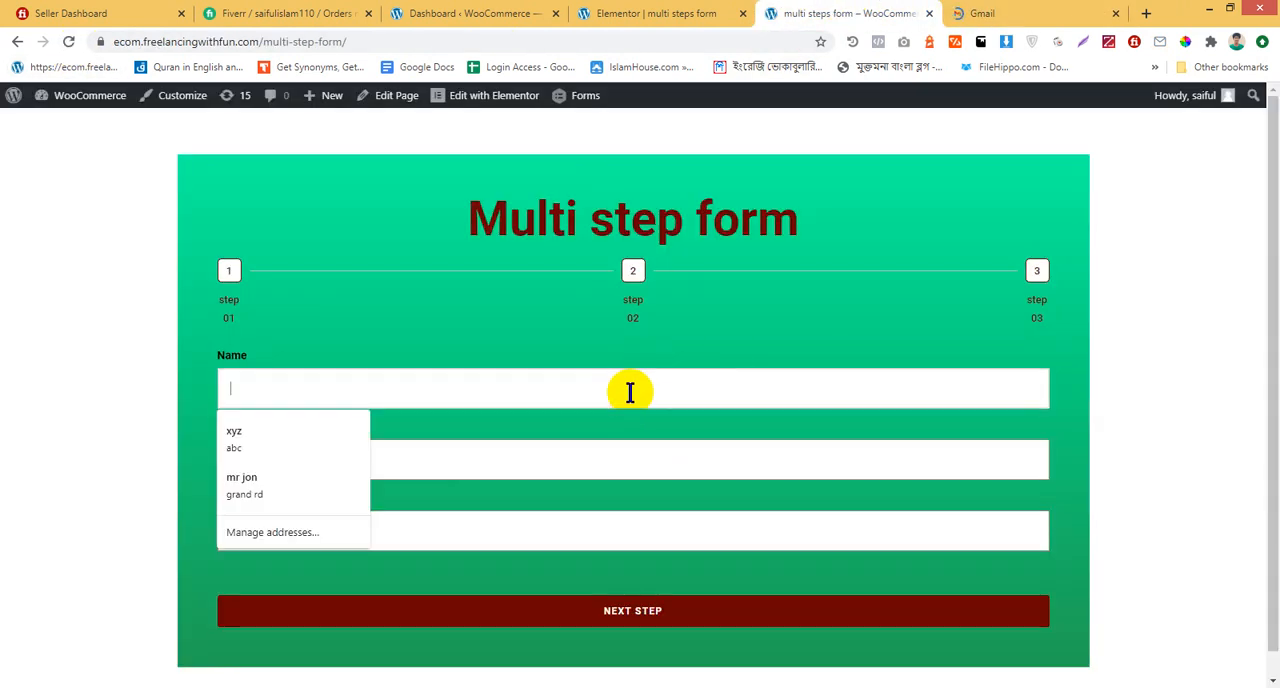
{"action": "type", "text": "Sai"}
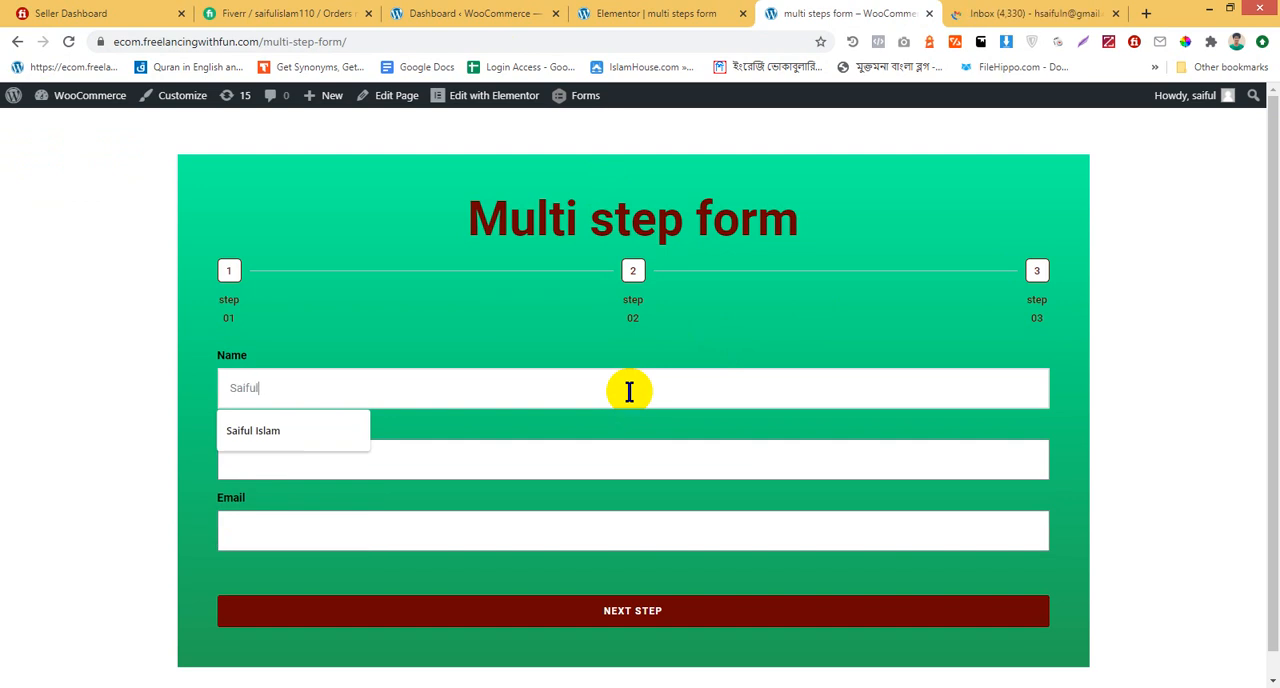
{"action": "type", "text": "ful"}
{"action": "left_click", "coordinate": [299, 431]}
{"action": "left_click", "coordinate": [322, 466]}
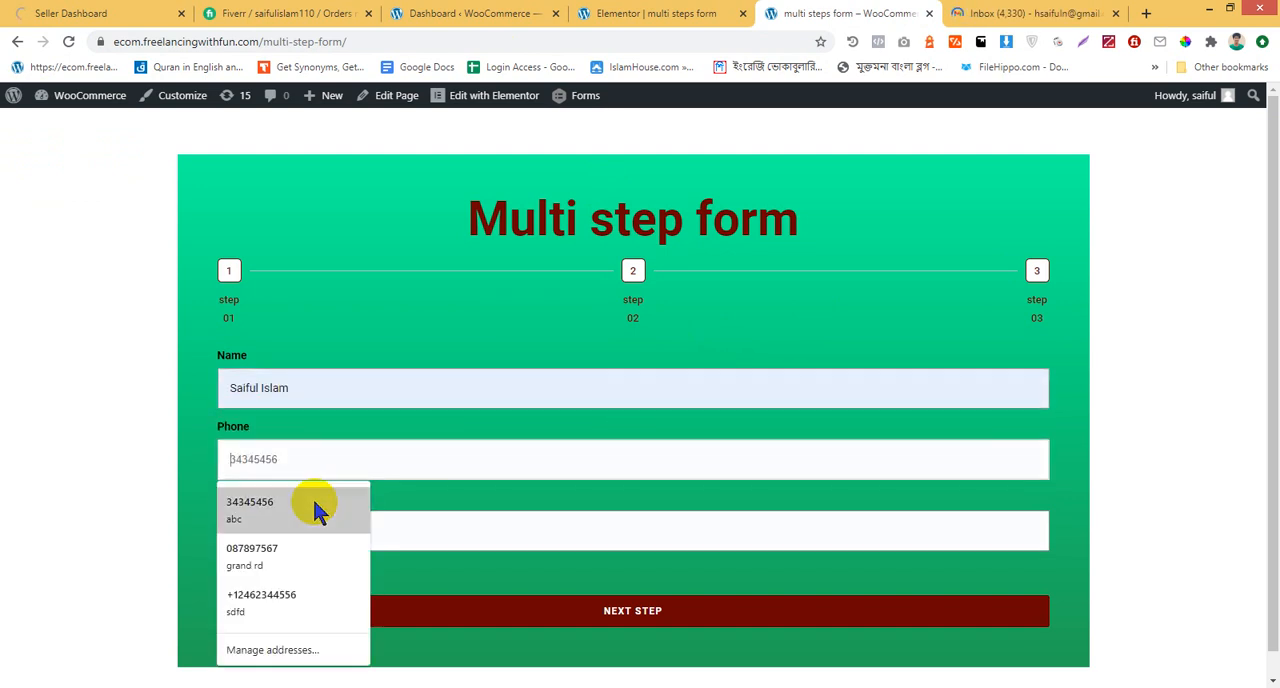
{"action": "left_click", "coordinate": [308, 555]}
{"action": "scroll", "coordinate": [583, 545], "scroll_direction": "down", "scroll_amount": 1}
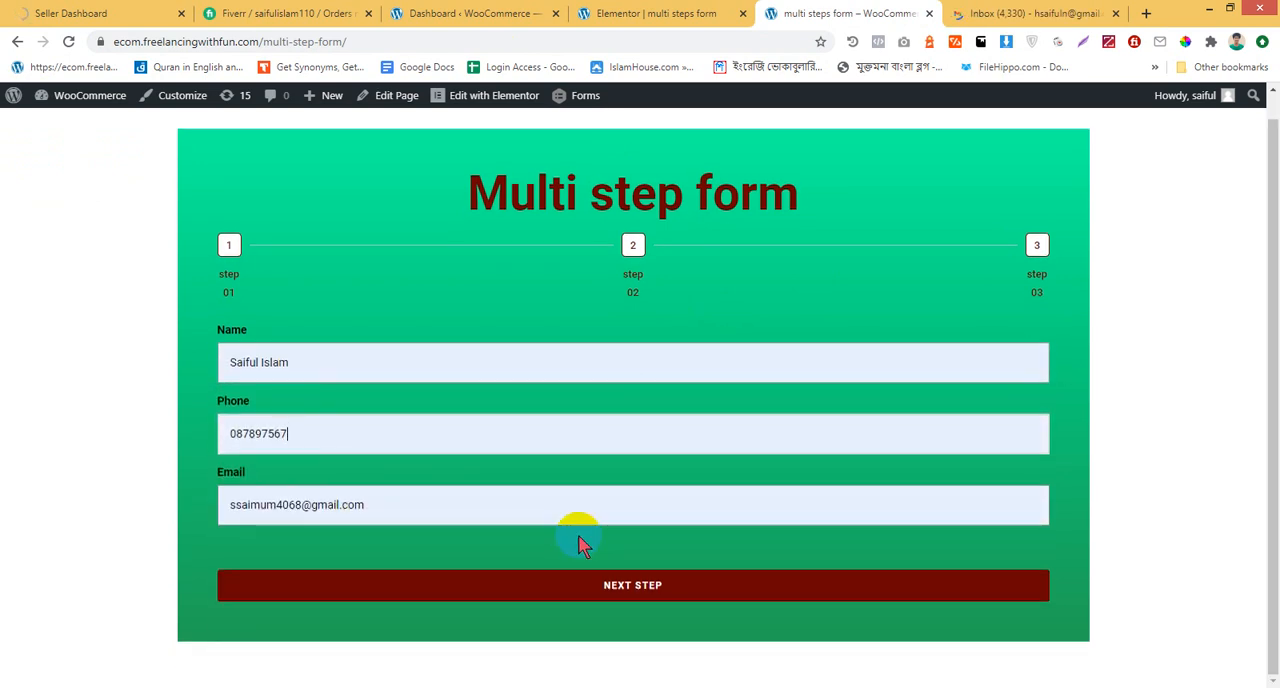
{"action": "left_click", "coordinate": [658, 598]}
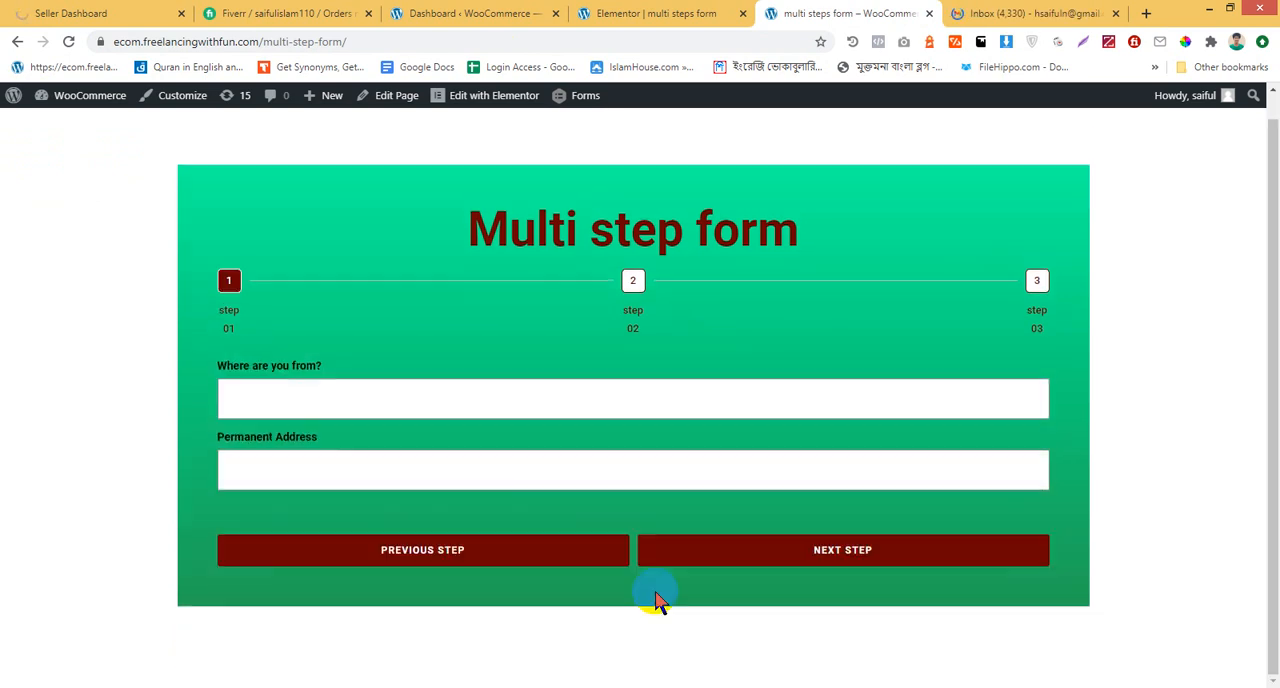
Fill in the "Where are you from?" and Permanent Address fields in step 02 and advance to step 03
{"action": "left_click", "coordinate": [388, 396]}
{"action": "left_click", "coordinate": [330, 474]}
{"action": "left_click", "coordinate": [334, 478]}
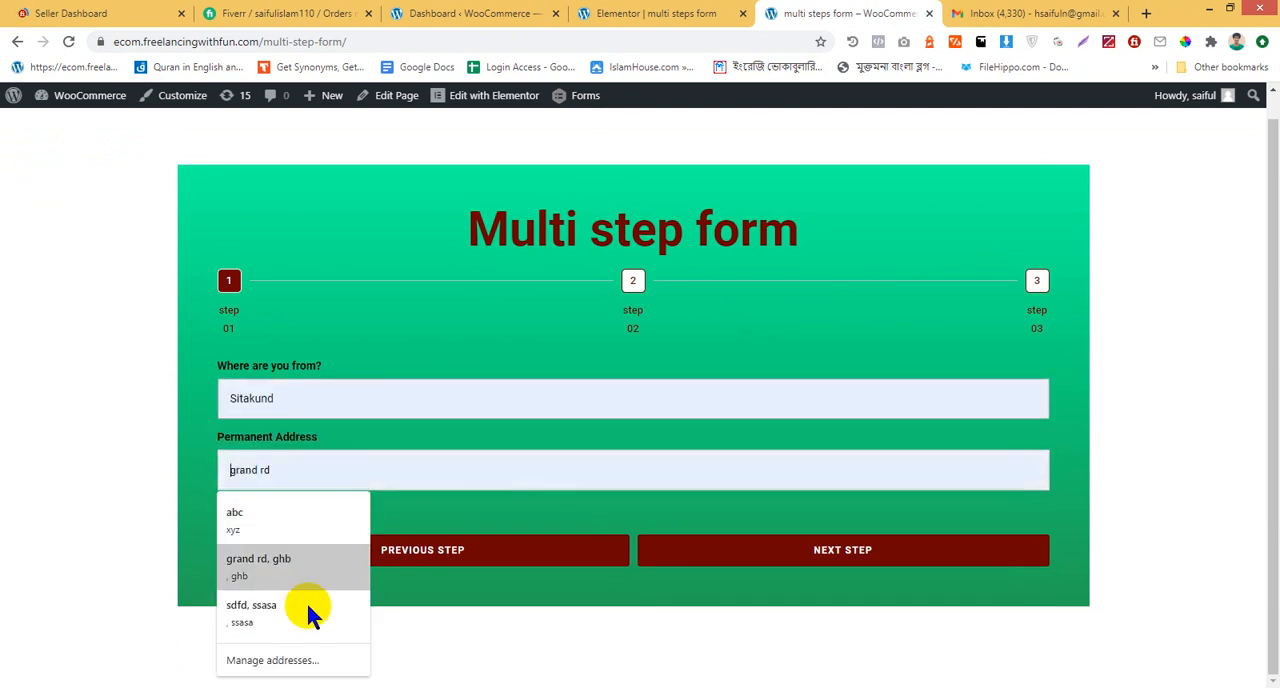
{"action": "type", "text": "s"}
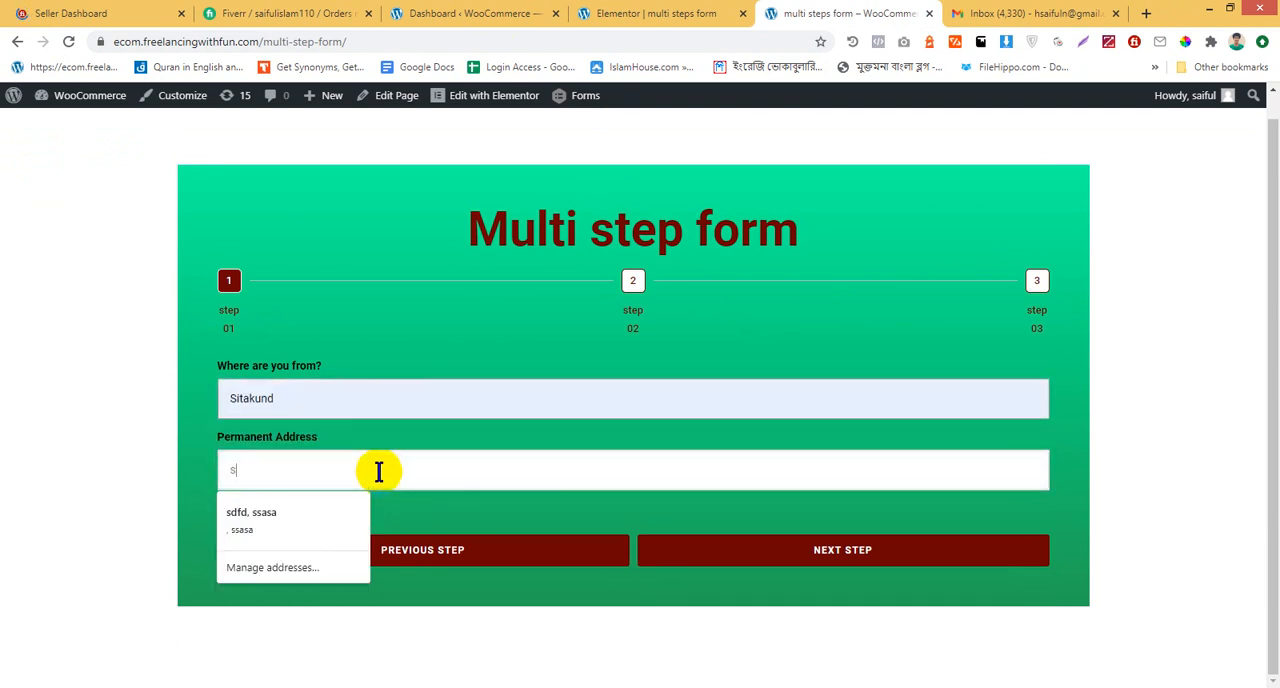
{"action": "type", "text": "itakund"}
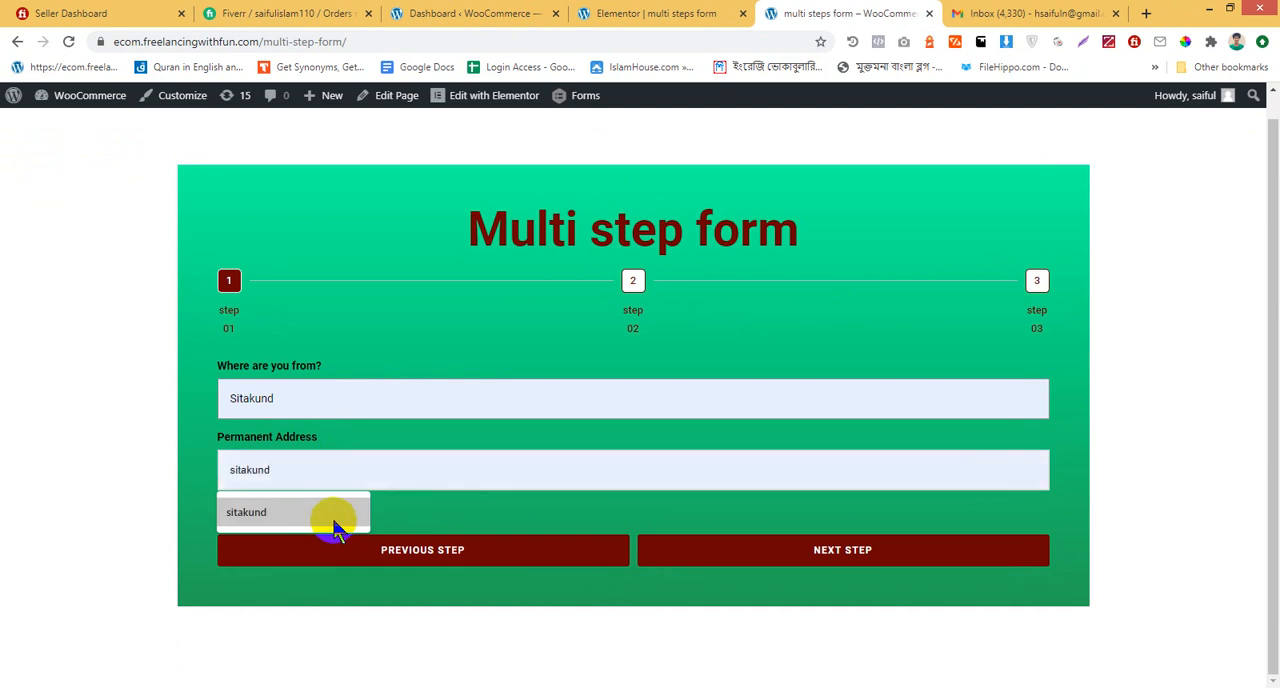
{"action": "left_click", "coordinate": [337, 521]}
{"action": "left_click", "coordinate": [906, 558]}
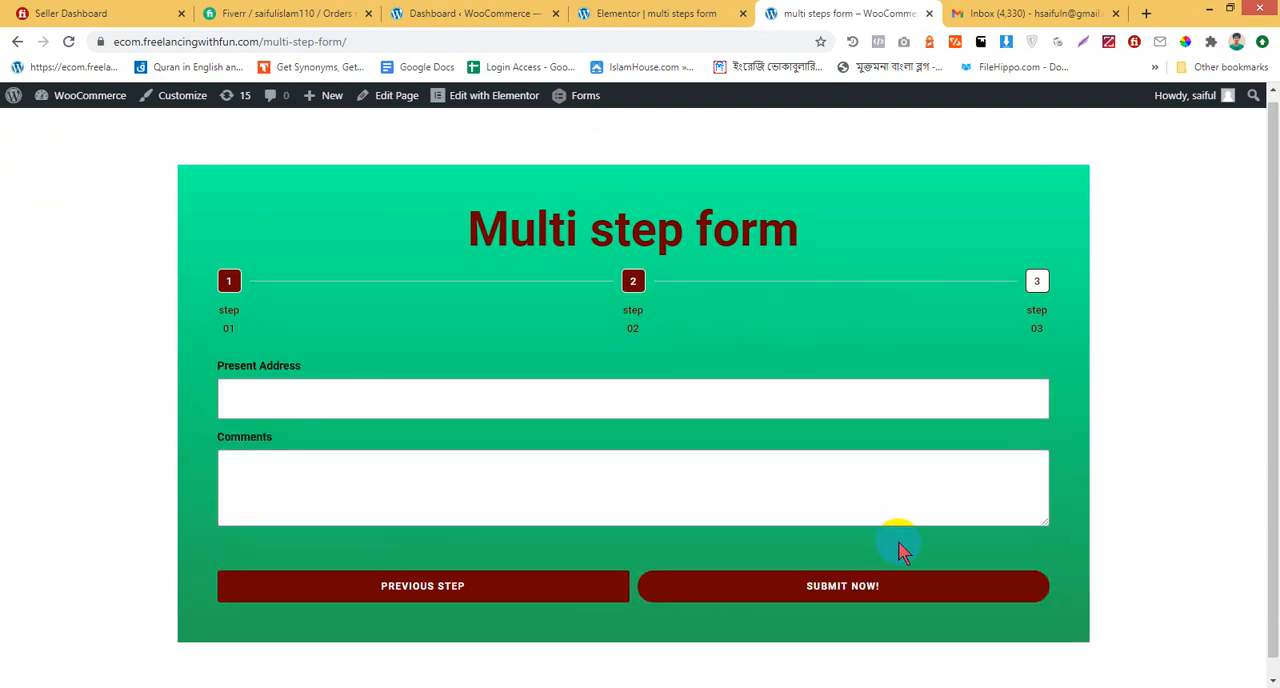
Fill in the Present Address field in step 03 and submit the form
{"action": "left_click", "coordinate": [283, 387]}
{"action": "type", "text": "s"}
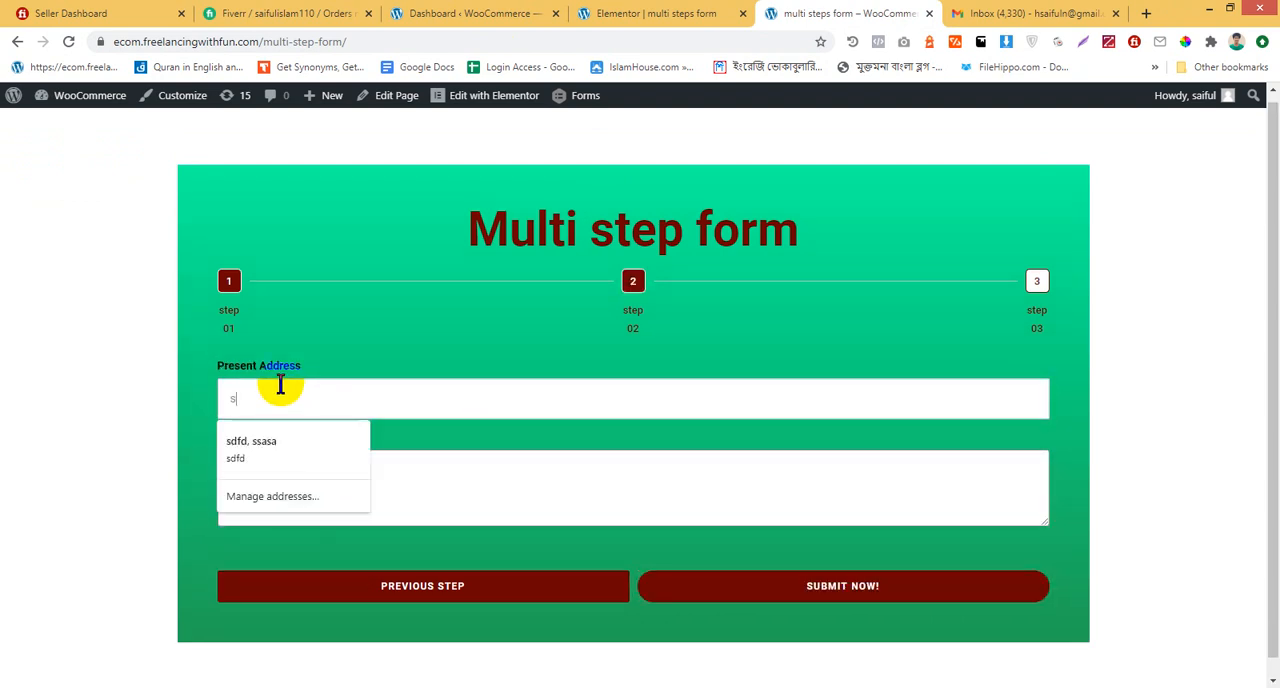
{"action": "type", "text": "i"}
{"action": "left_click", "coordinate": [268, 440]}
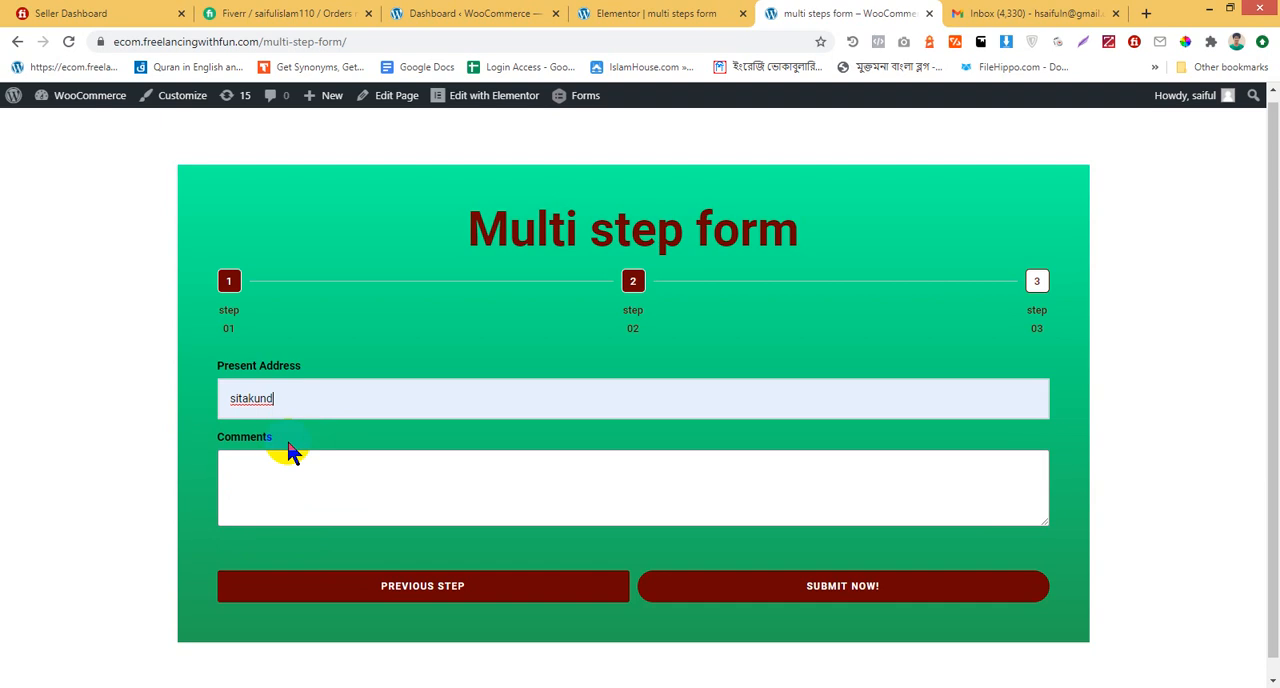
{"action": "left_click", "coordinate": [300, 461]}
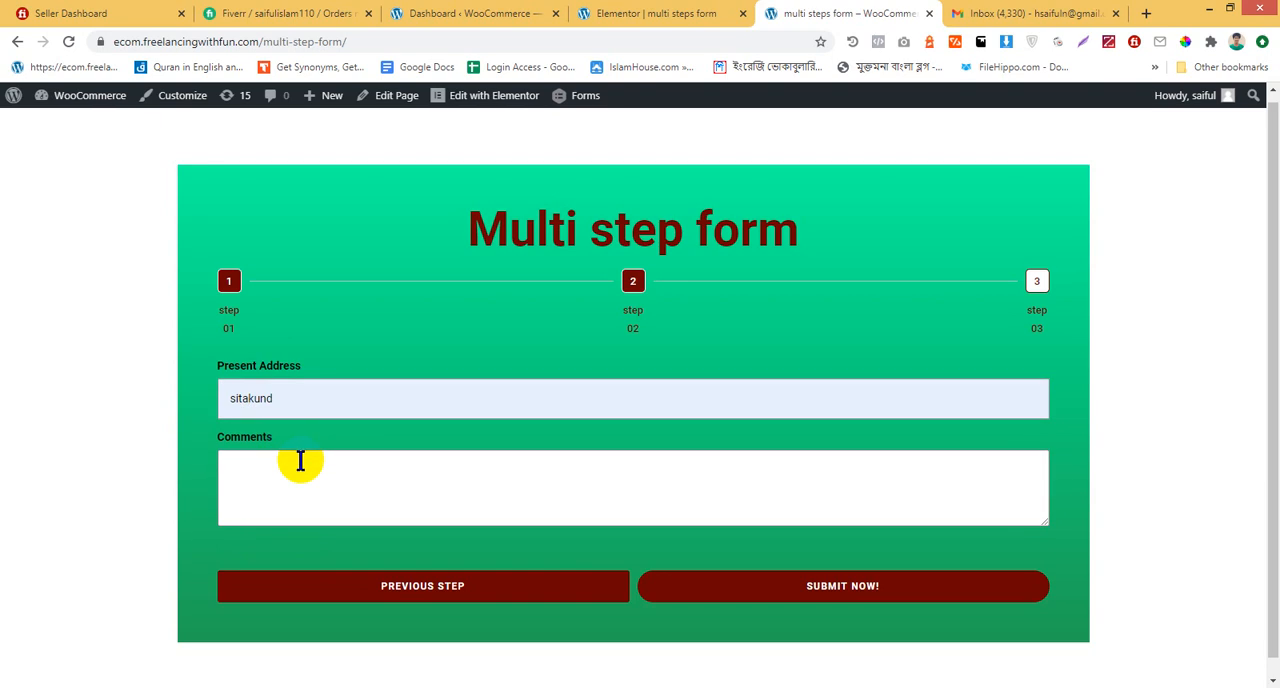
{"action": "left_click", "coordinate": [900, 598]}
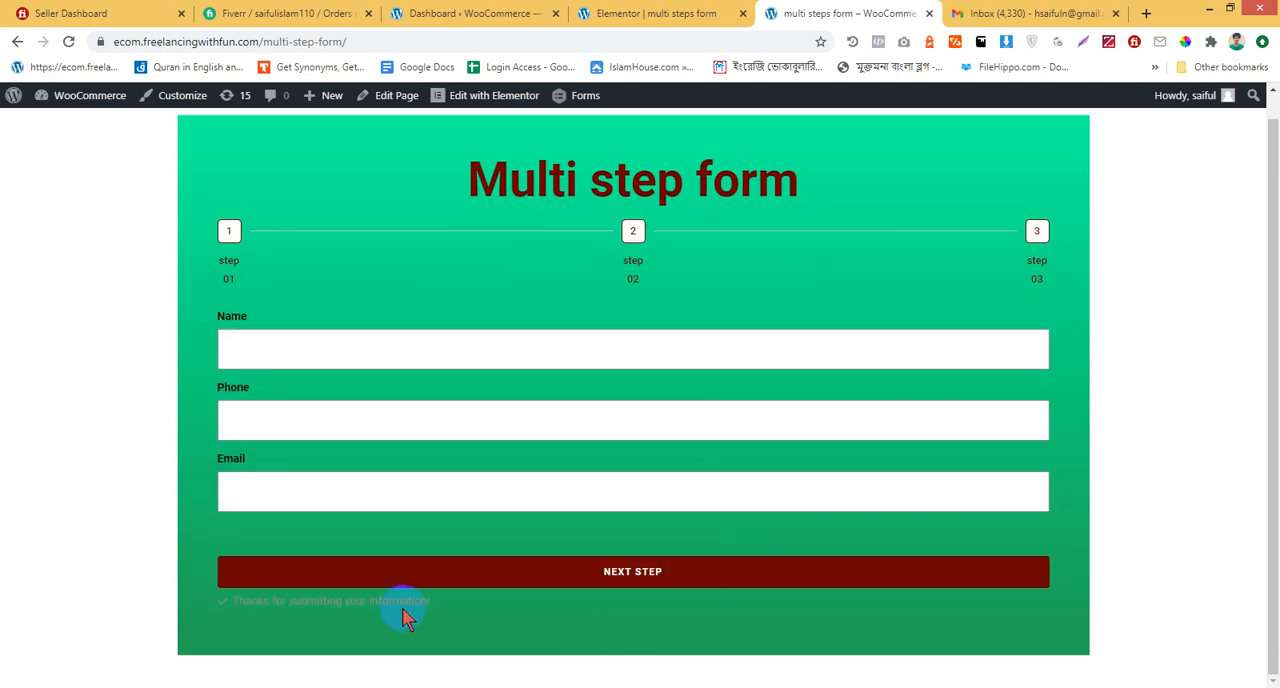
Highlight the submission message below the form to read it, and clear the highlight
{"action": "left_click_drag", "start_coordinate": [246, 599], "coordinate": [434, 607]}
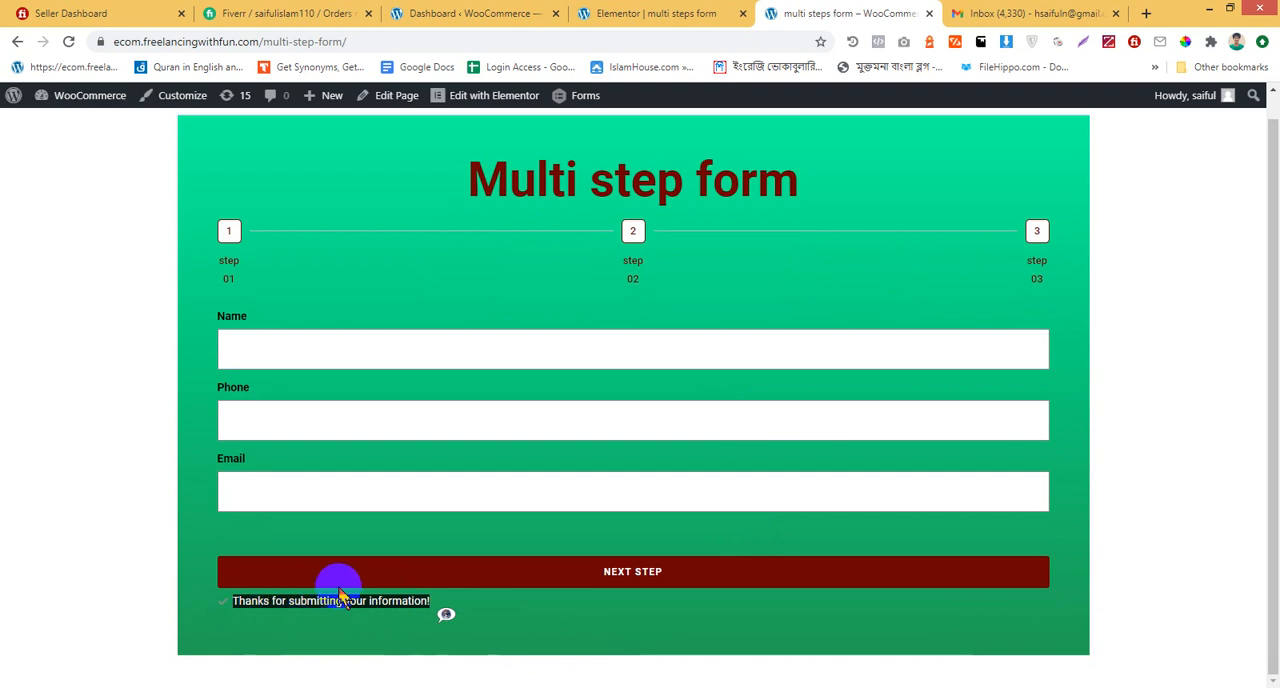
{"action": "left_click", "coordinate": [557, 620]}
{"action": "scroll", "coordinate": [700, 257], "scroll_direction": "up", "scroll_amount": 1}
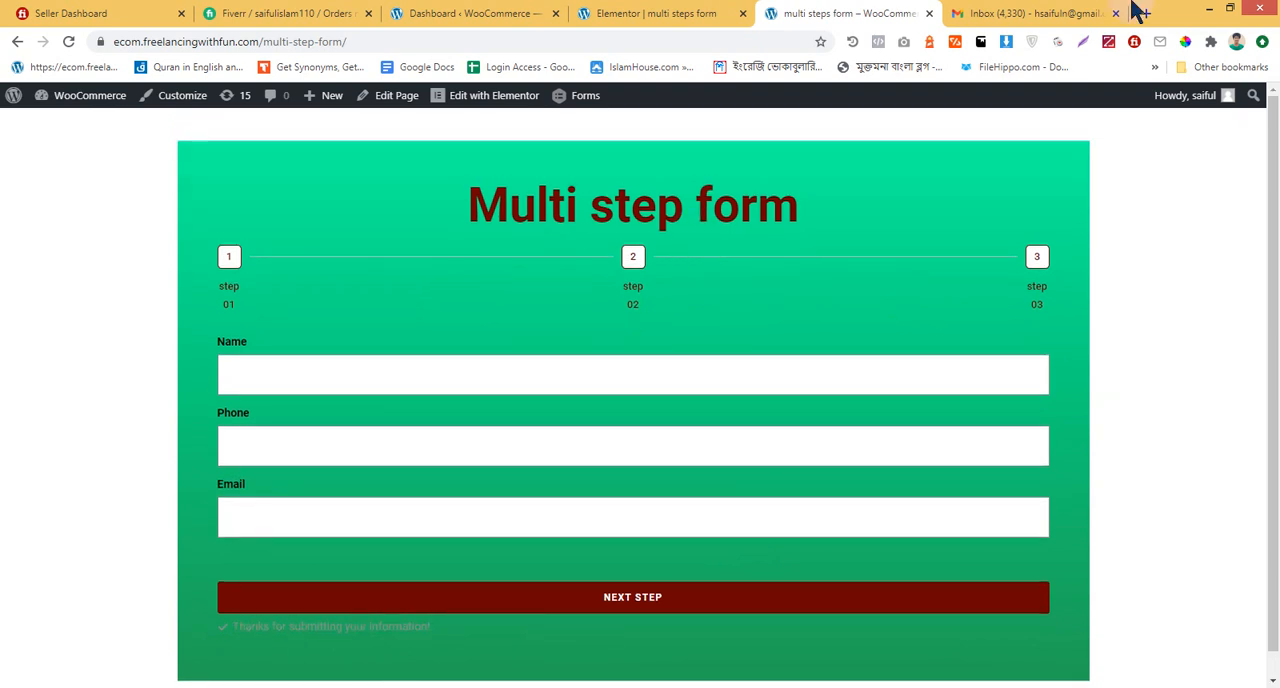
Switch to Gmail, open the "New message from "freelancing with fun"" email, and check the submitted field values listed per step
{"action": "left_click", "coordinate": [1060, 13]}
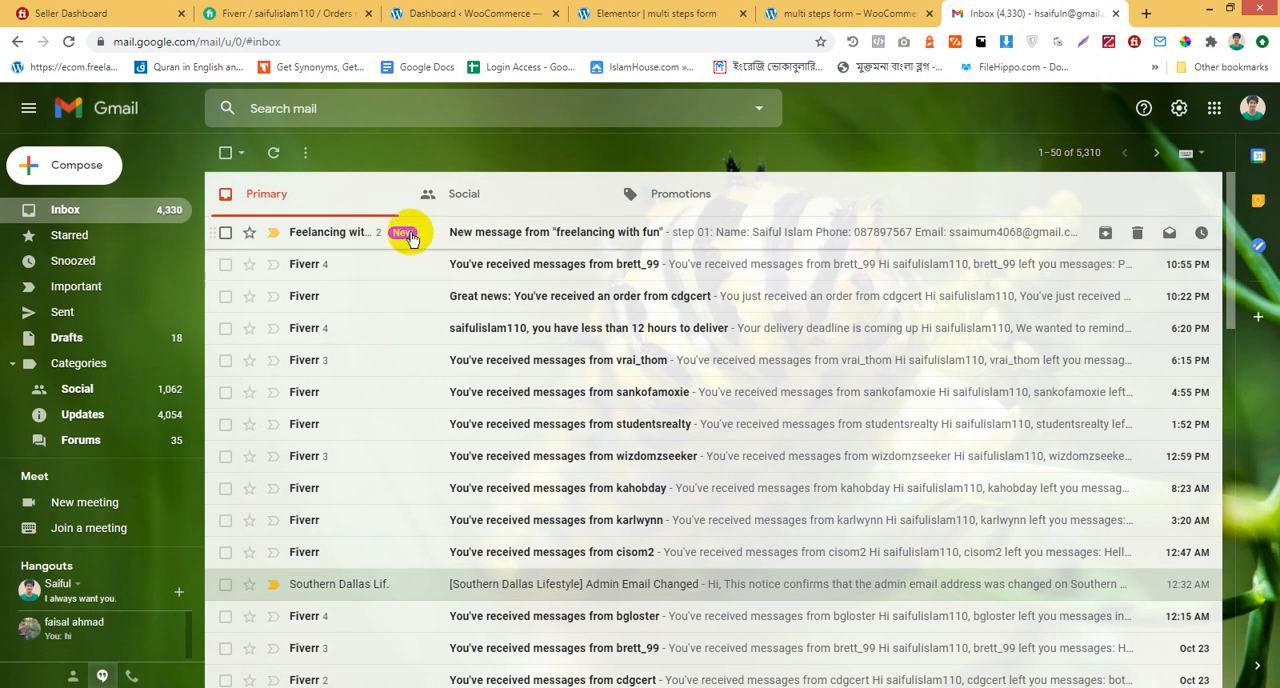
{"action": "left_click", "coordinate": [410, 238]}
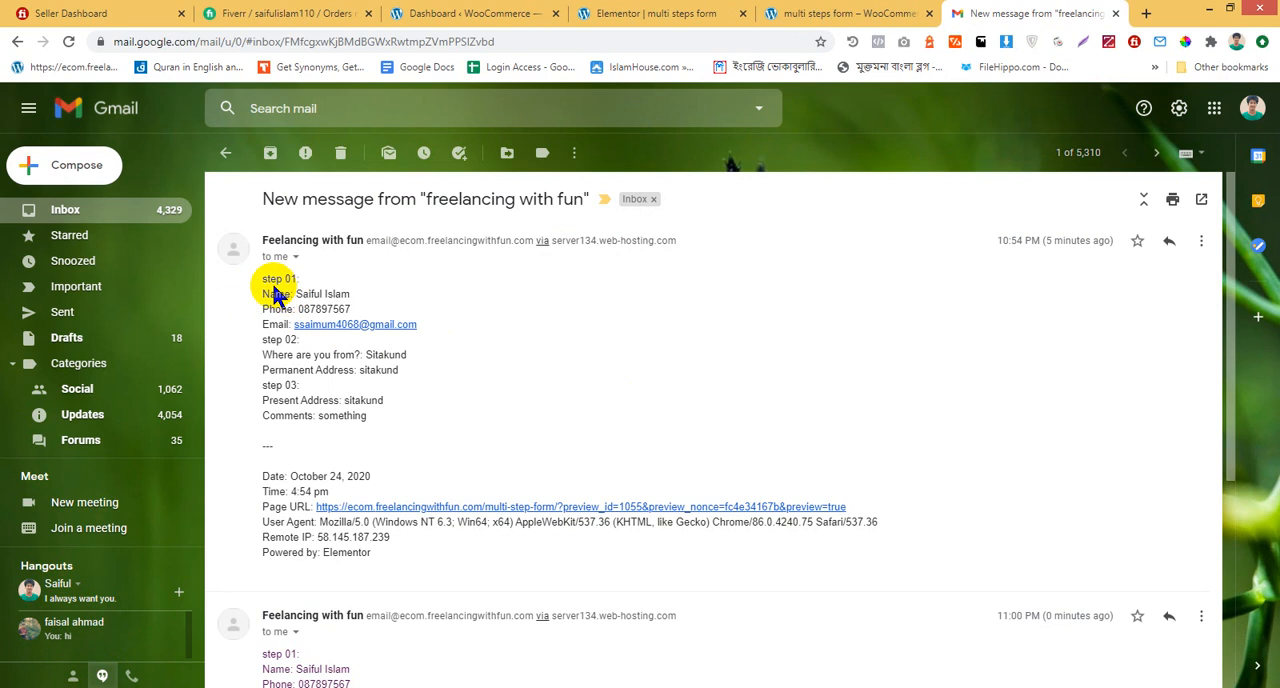
{"action": "left_click_drag", "start_coordinate": [262, 280], "coordinate": [435, 322]}
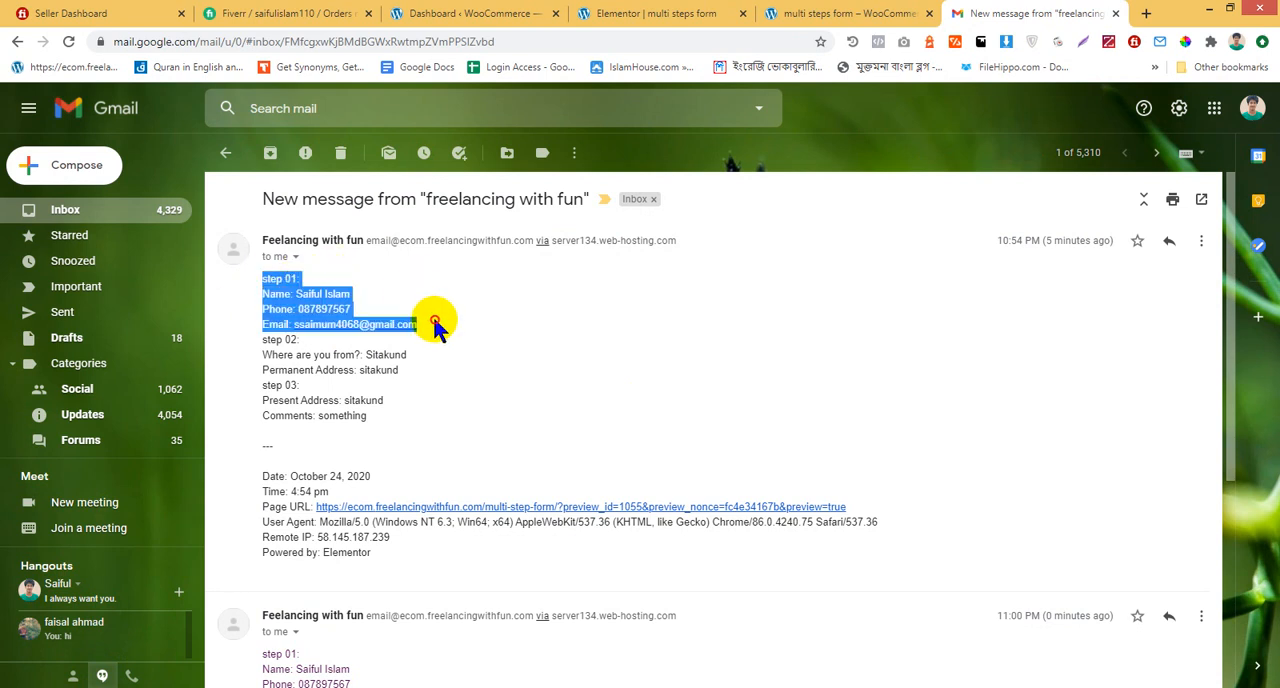
{"action": "left_click", "coordinate": [499, 312]}
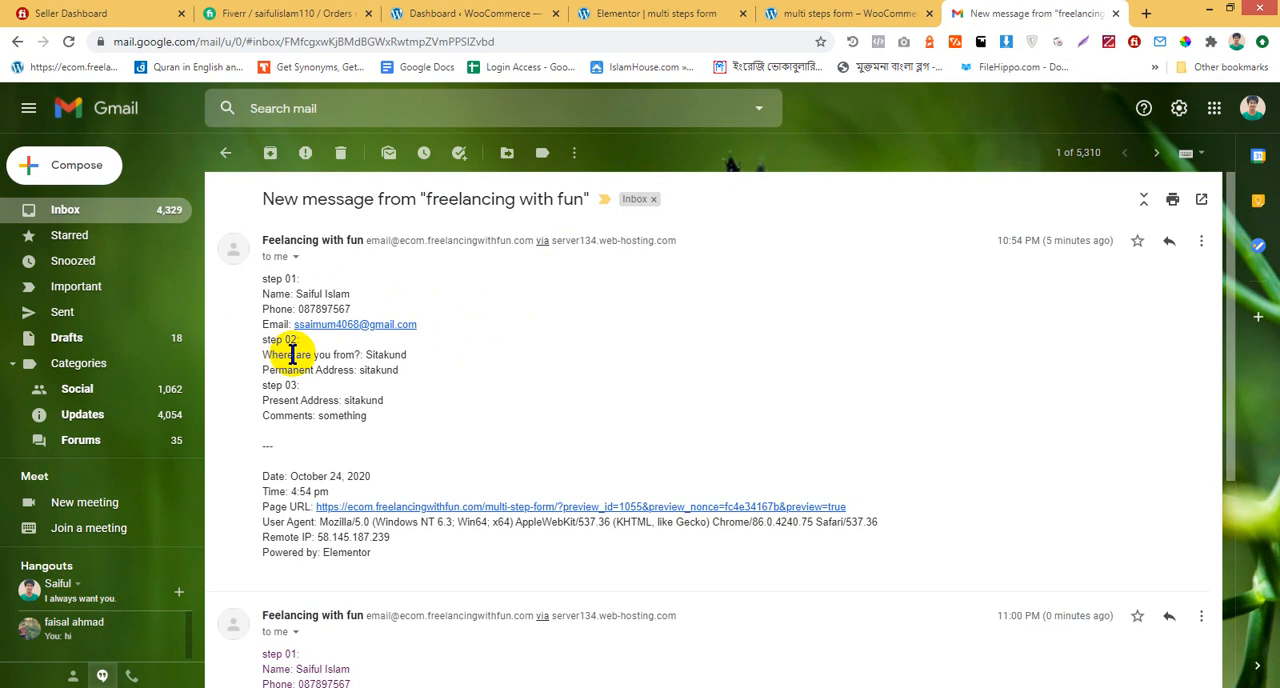
{"action": "double_click", "coordinate": [370, 354]}
{"action": "left_click", "coordinate": [348, 372]}
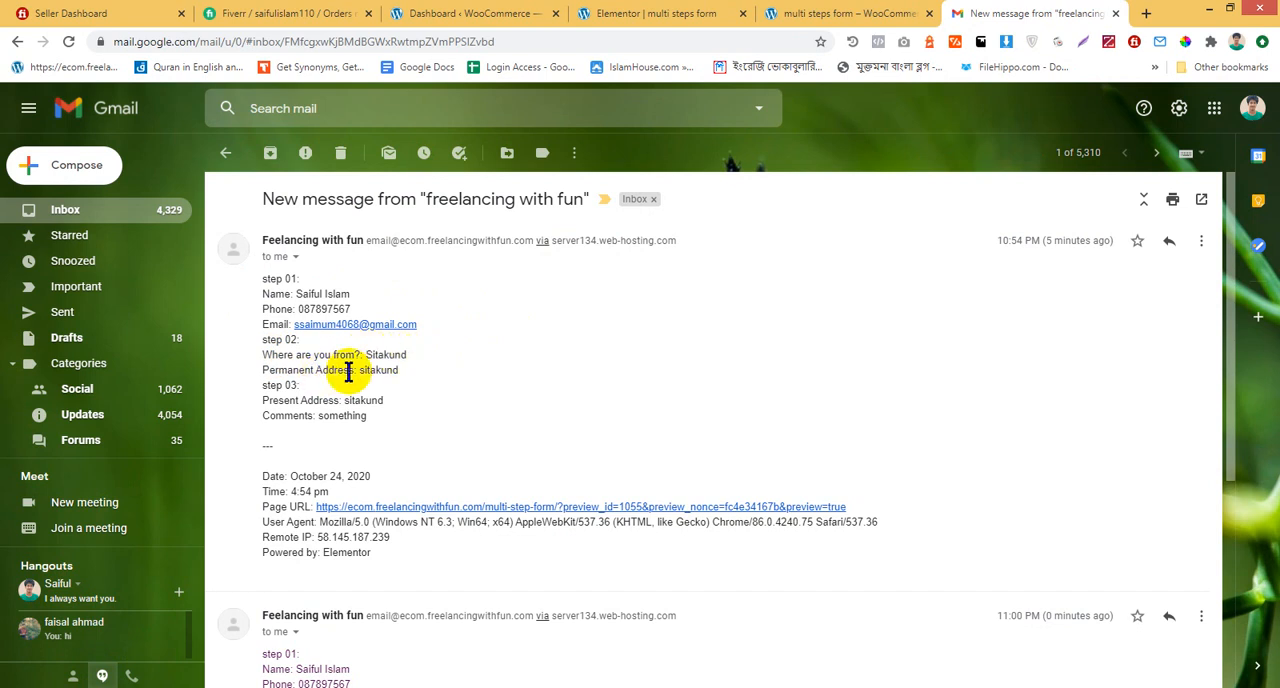
Enlarge the open "New message from "freelancing with fun"" email and read both notification messages, including the submitted fields and metadata
{"action": "left_click", "coordinate": [475, 368]}
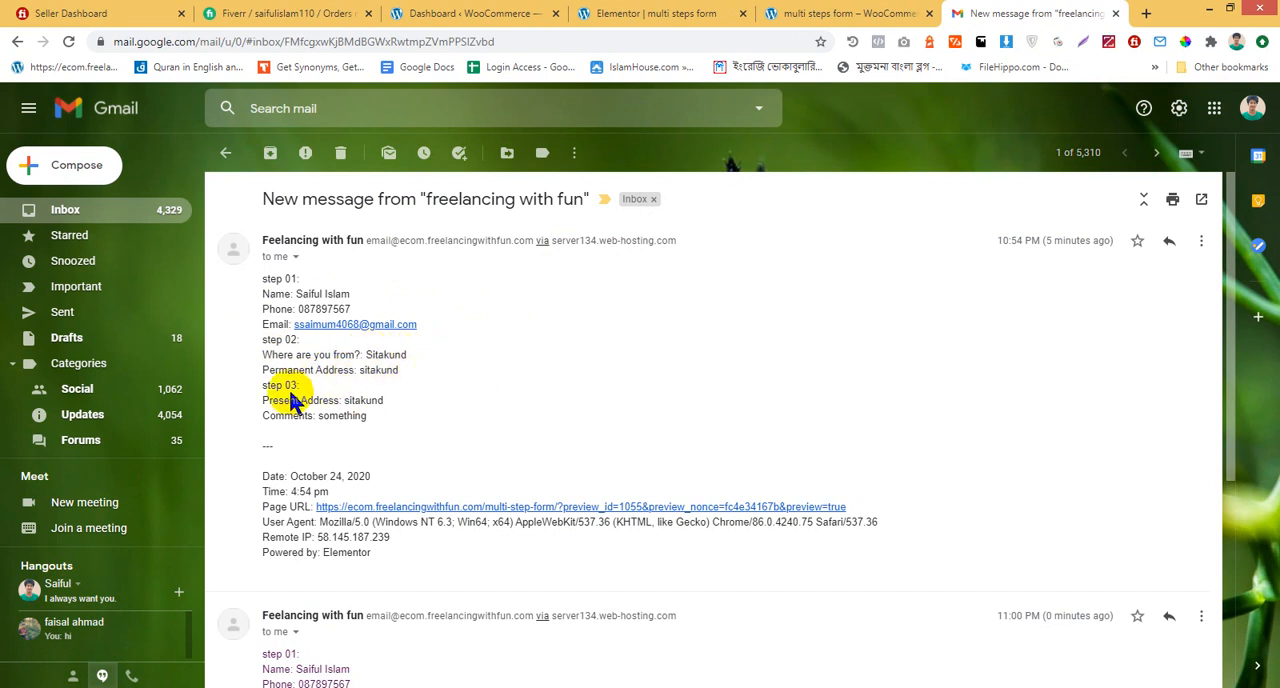
{"action": "scroll", "coordinate": [348, 403], "scroll_direction": "up", "scroll_amount": 4}
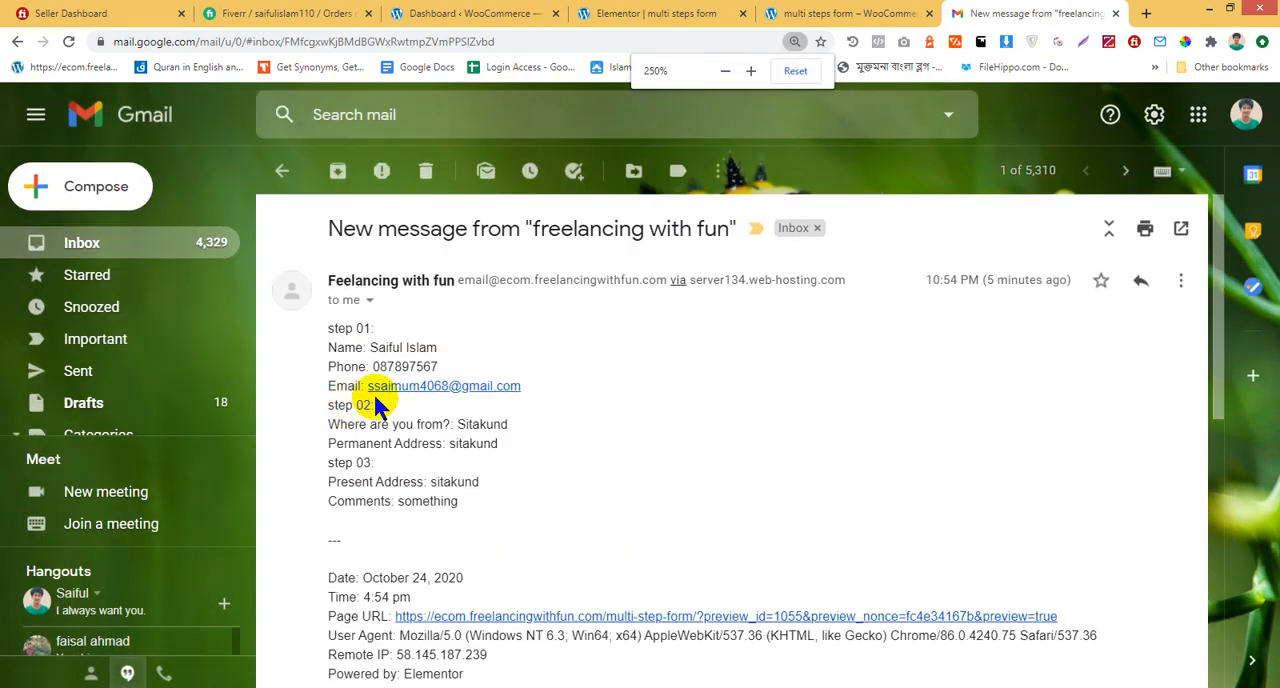
{"action": "scroll", "coordinate": [371, 400], "scroll_direction": "up", "scroll_amount": 4}
{"action": "scroll", "coordinate": [840, 443], "scroll_direction": "down", "scroll_amount": 3}
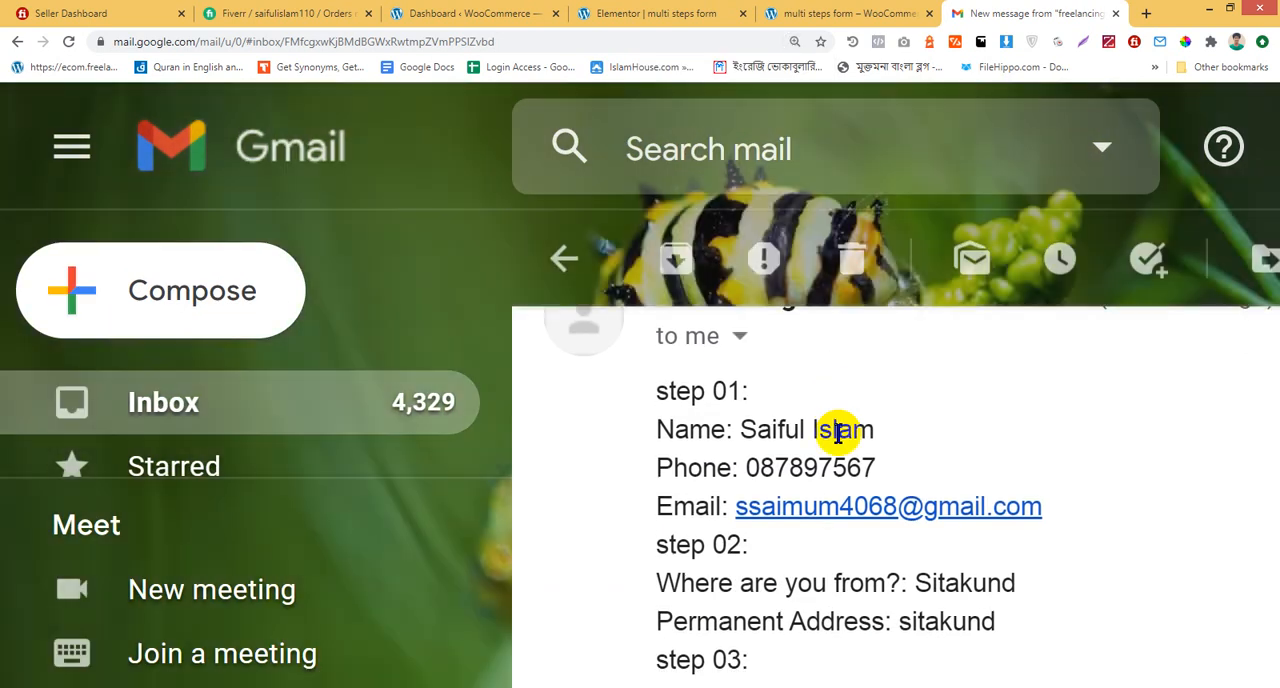
{"action": "scroll", "coordinate": [665, 370], "scroll_direction": "up", "scroll_amount": 1}
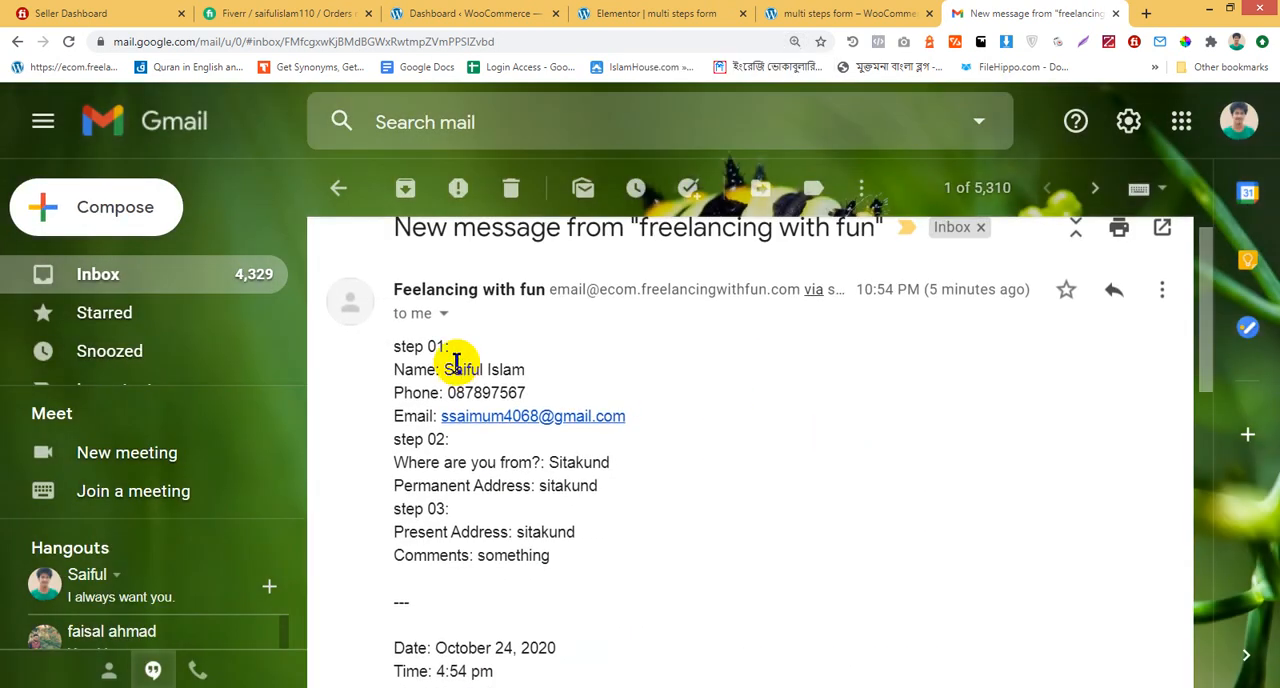
{"action": "left_click_drag", "start_coordinate": [448, 370], "coordinate": [540, 371]}
{"action": "left_click", "coordinate": [686, 425]}
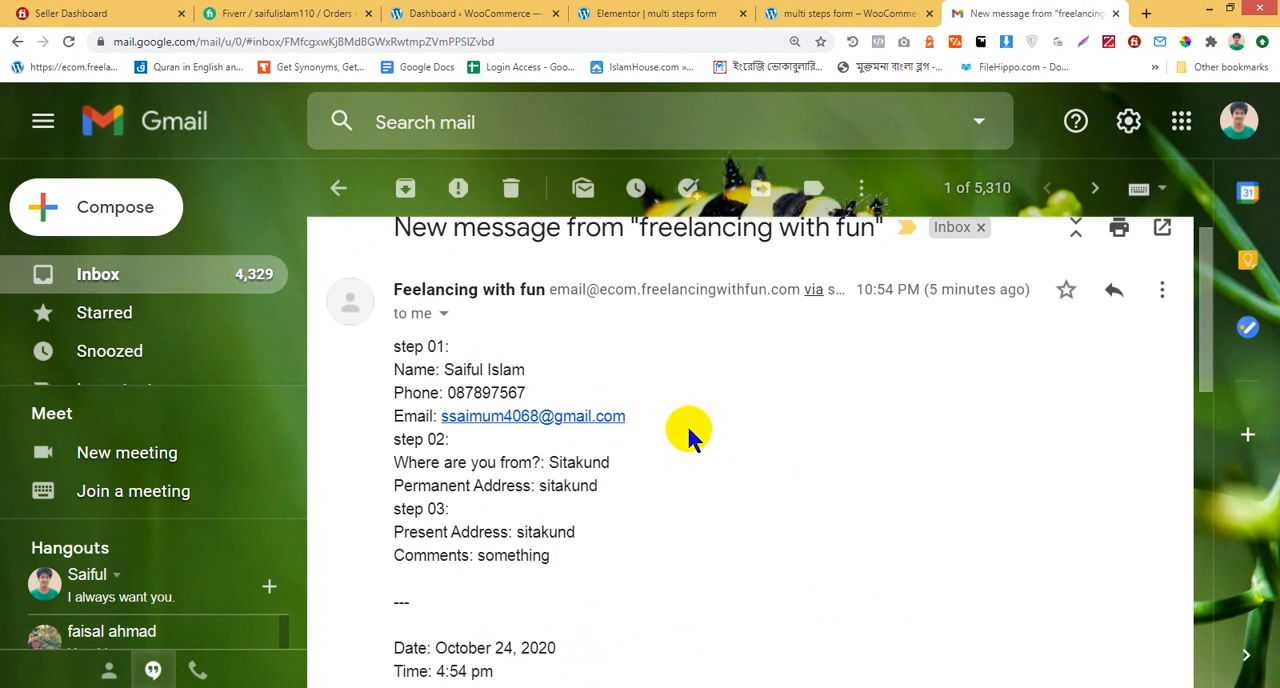
{"action": "scroll", "coordinate": [686, 425], "scroll_direction": "down", "scroll_amount": 3}
{"action": "scroll", "coordinate": [565, 462], "scroll_direction": "down", "scroll_amount": 1}
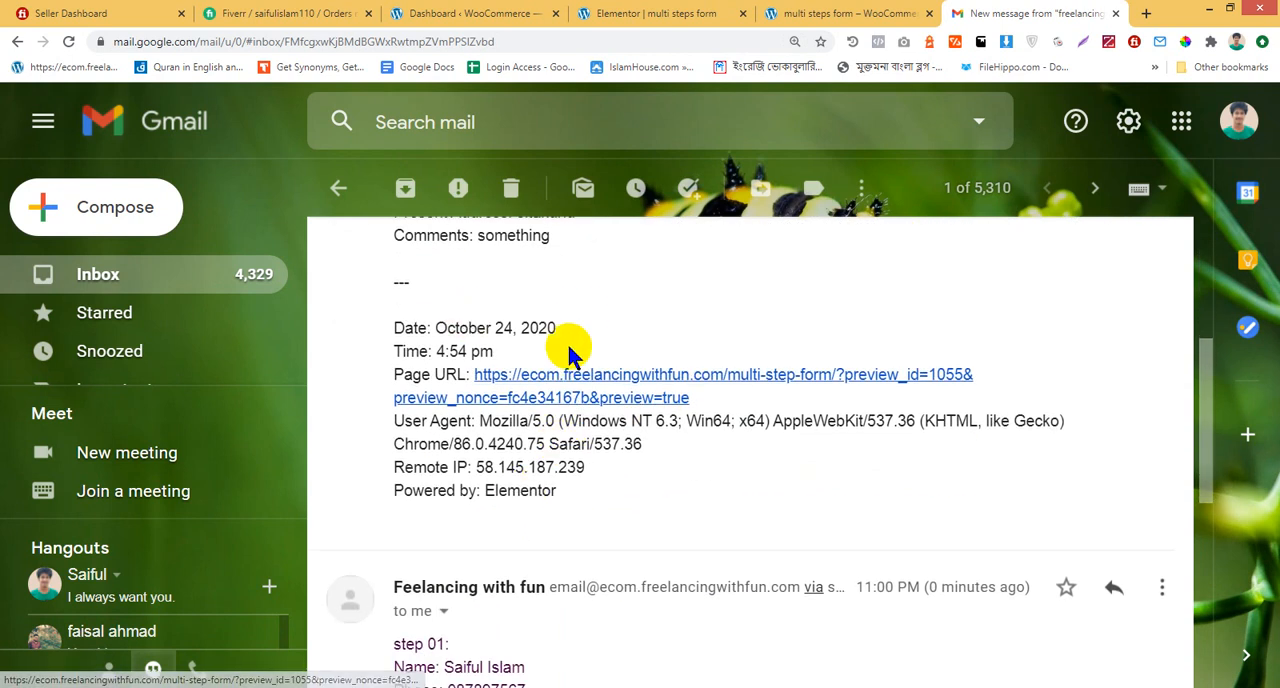
{"action": "scroll", "coordinate": [480, 534], "scroll_direction": "down", "scroll_amount": 3}
{"action": "scroll", "coordinate": [486, 543], "scroll_direction": "down", "scroll_amount": 3}
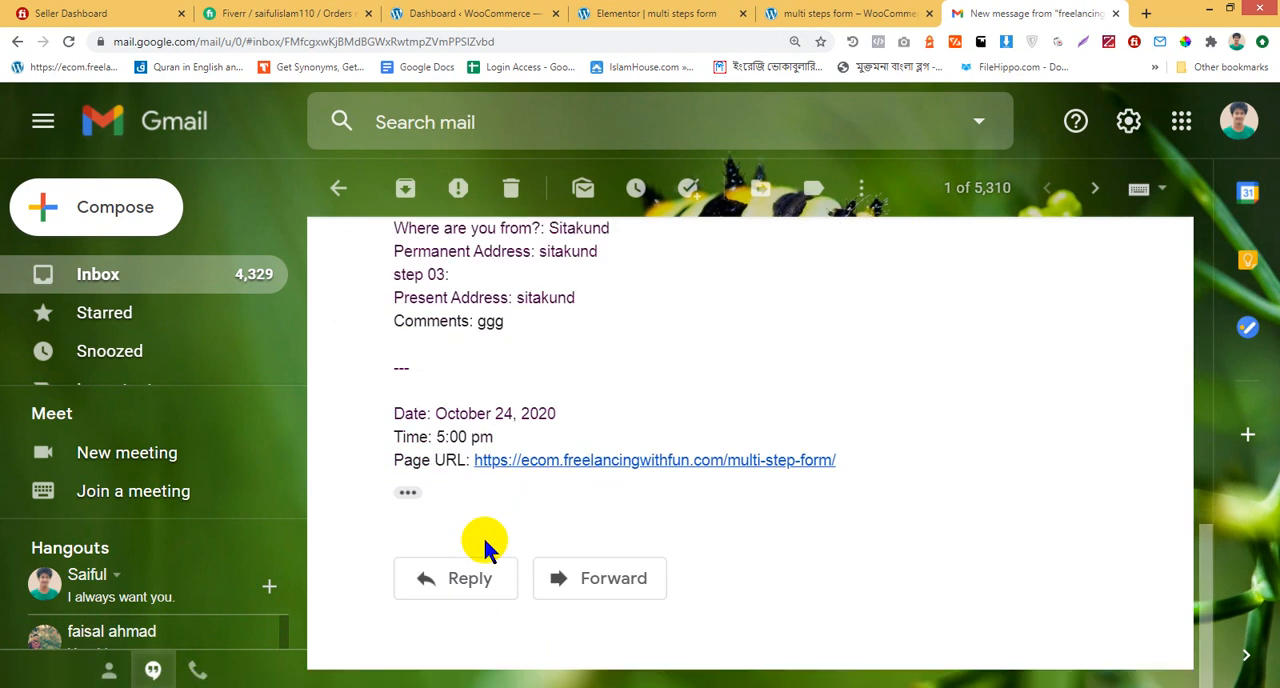
{"action": "scroll", "coordinate": [488, 535], "scroll_direction": "up", "scroll_amount": 10}
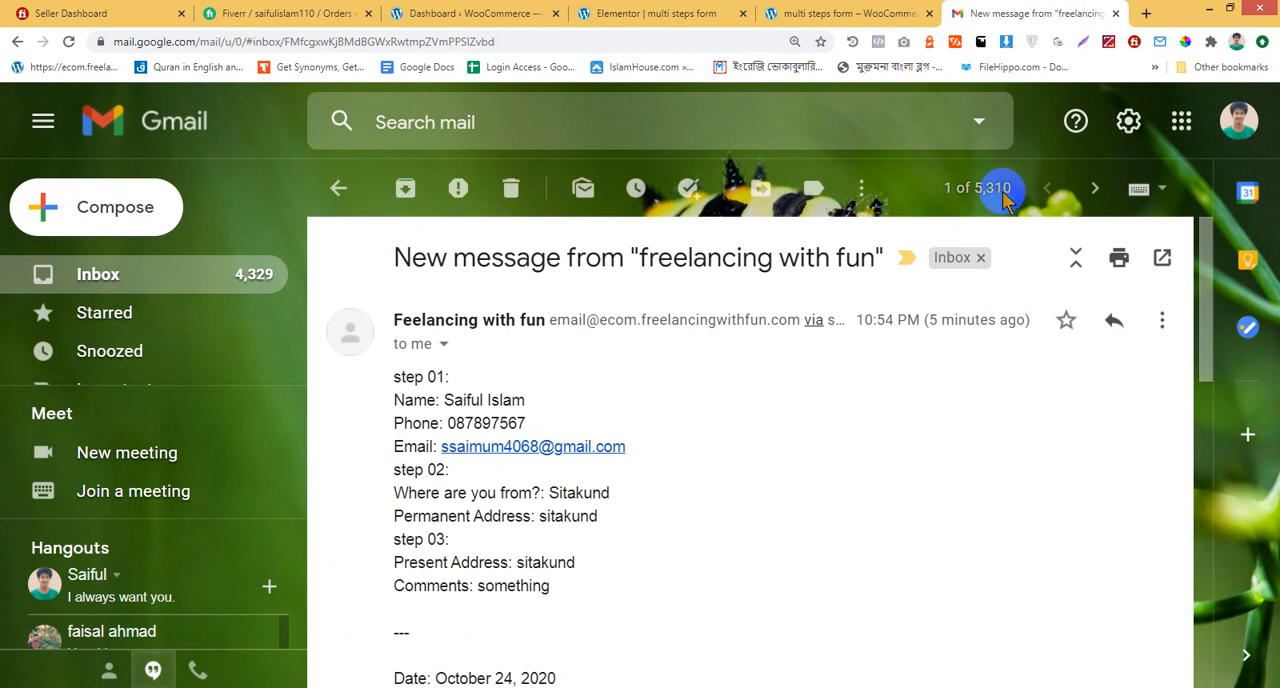
Switch to the Elementor editor of the multi steps form and check the recipient address in the form's Email settings
{"action": "left_click", "coordinate": [780, 12]}
{"action": "left_click", "coordinate": [500, 12]}
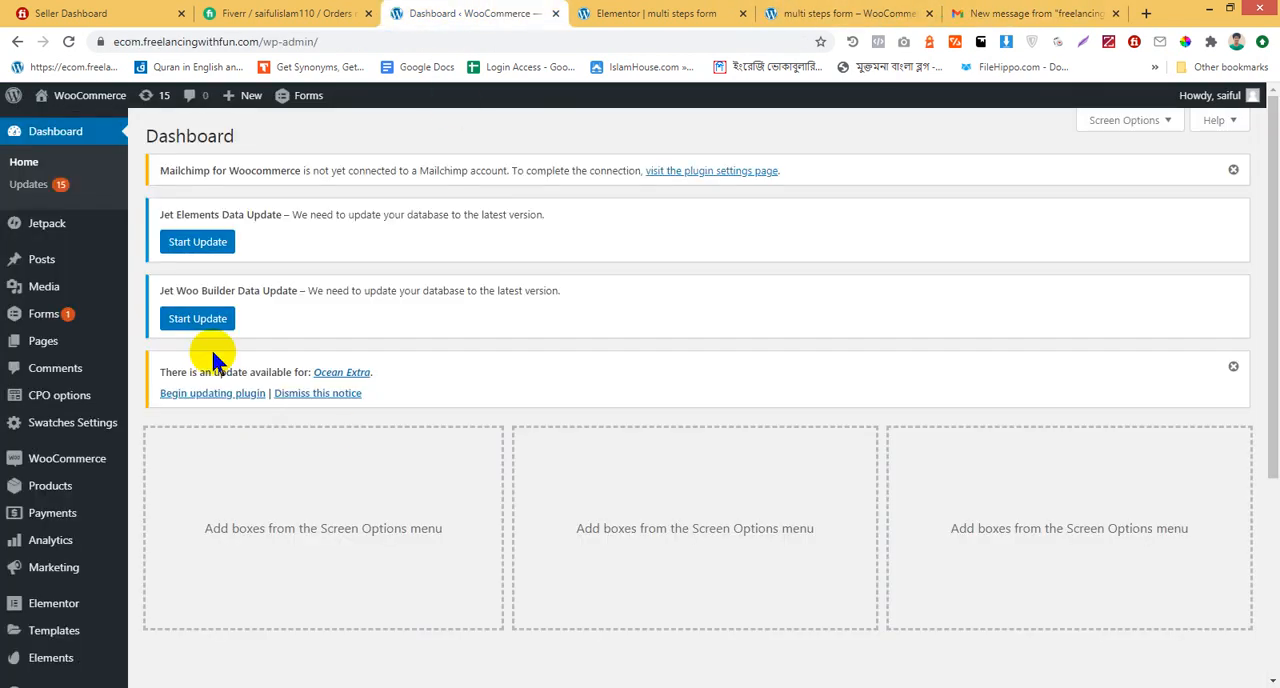
{"action": "left_click", "coordinate": [640, 12]}
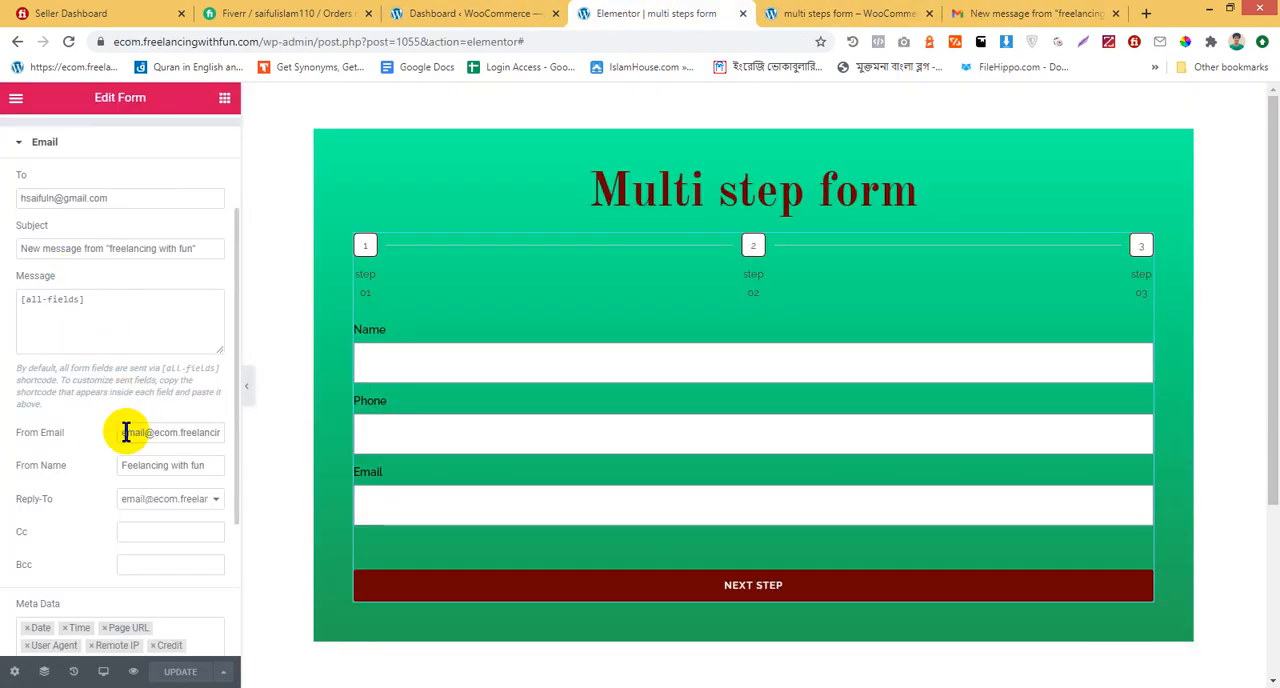
{"action": "scroll", "coordinate": [105, 320], "scroll_direction": "up", "scroll_amount": 3}
{"action": "left_click_drag", "start_coordinate": [120, 360], "coordinate": [17, 365]}
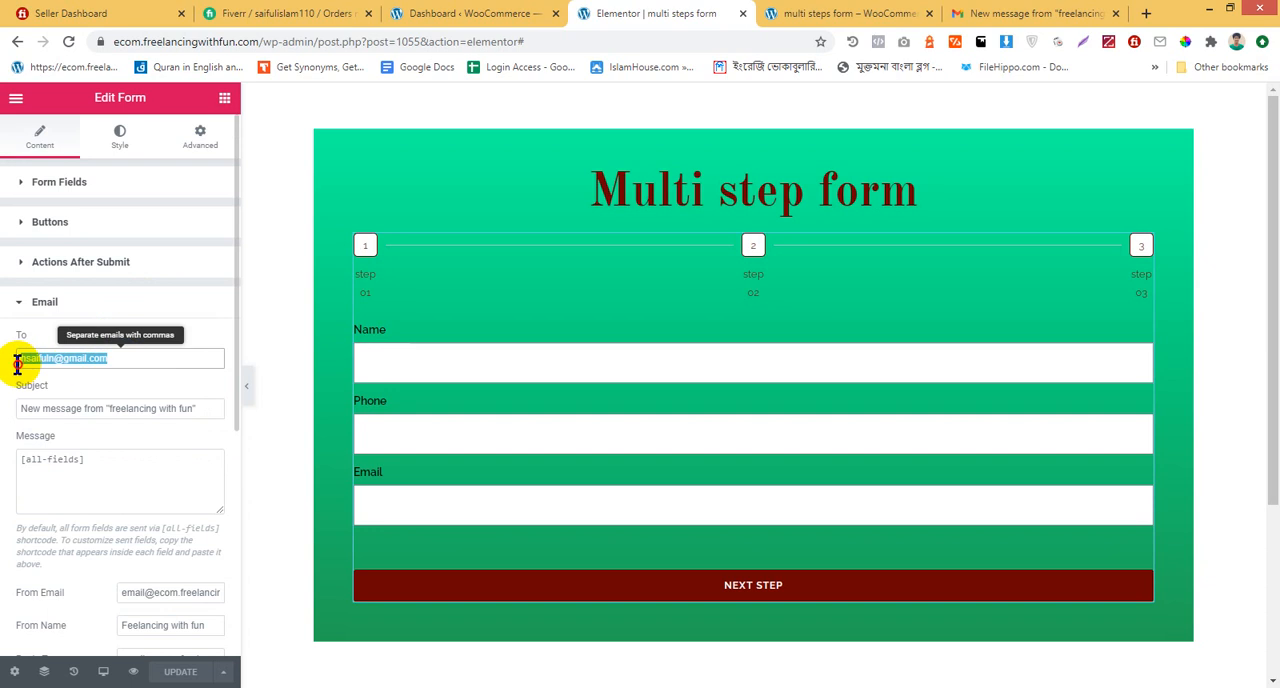
{"action": "left_click", "coordinate": [3, 368]}
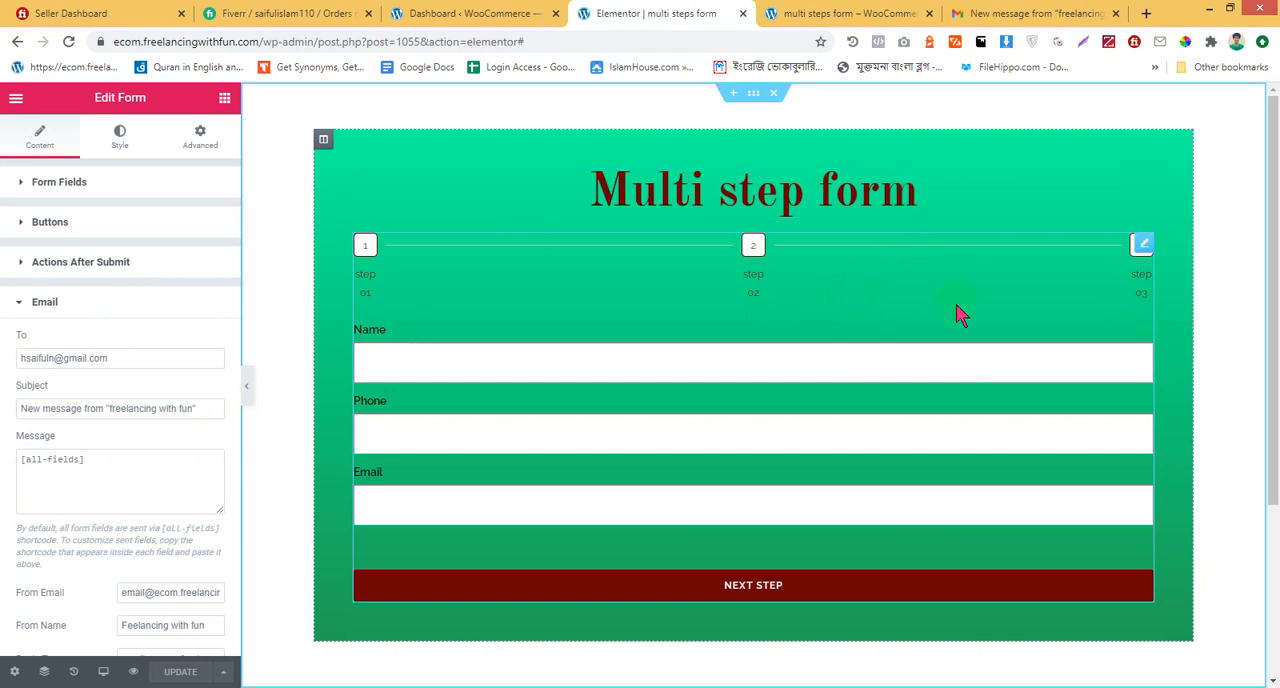
{"action": "left_click", "coordinate": [1033, 12]}
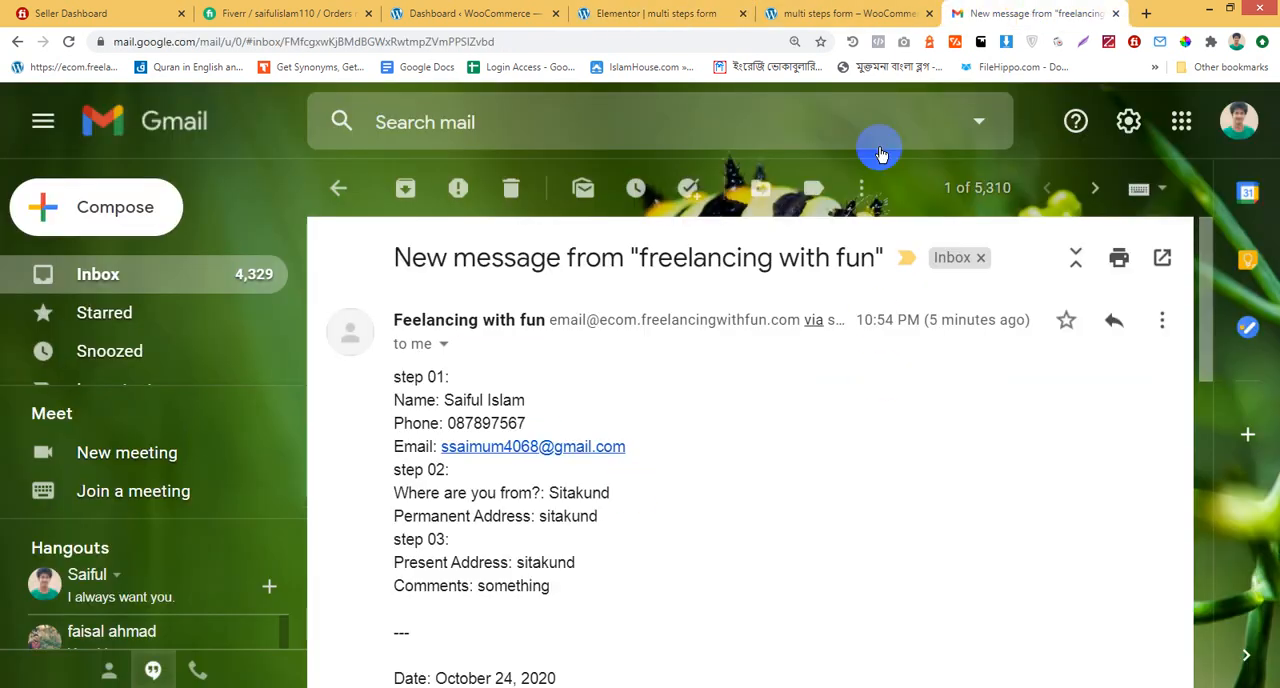
{"action": "left_click", "coordinate": [866, 12]}
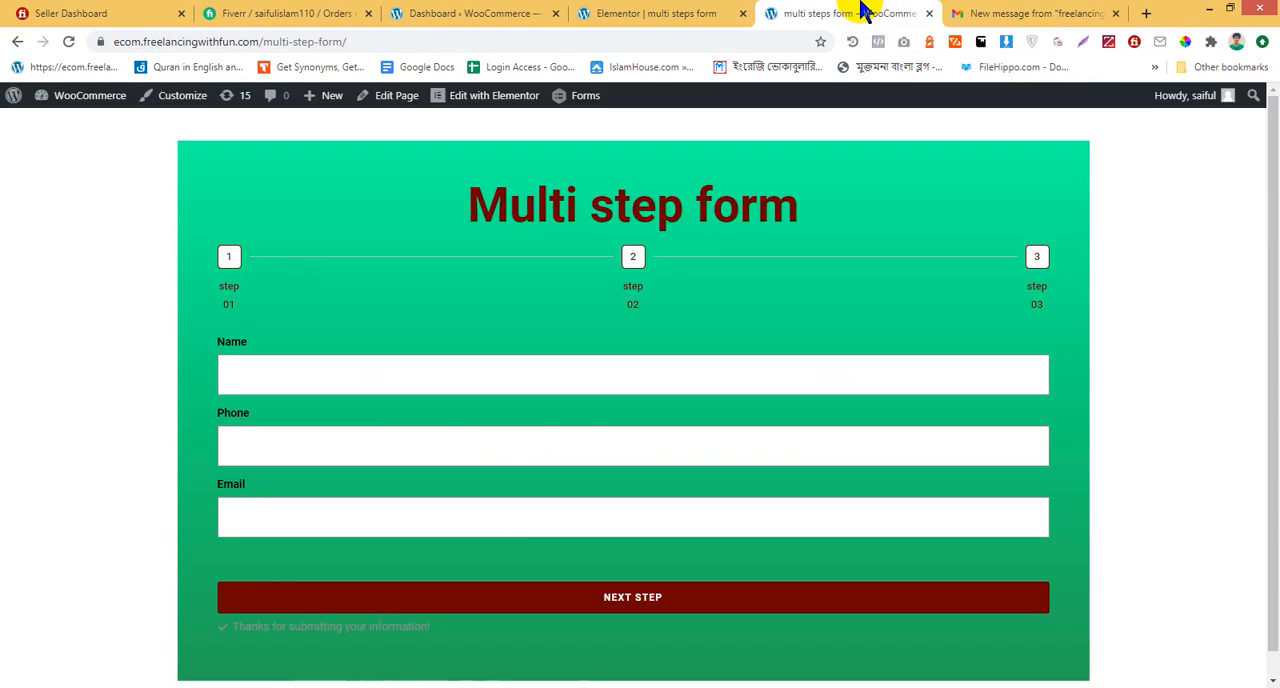
{"action": "left_click", "coordinate": [623, 12]}
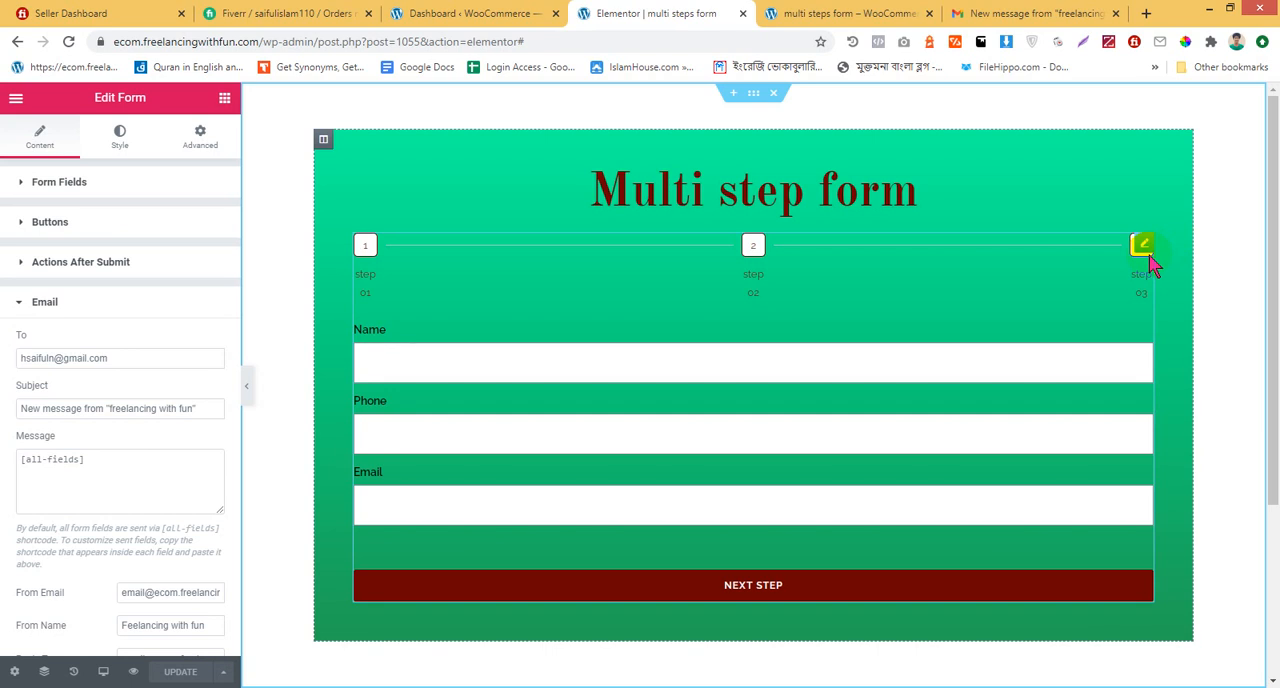
Create a new WordPress page titled "thanks" and set its template to Elementor Canvas
{"action": "left_click", "coordinate": [903, 12]}
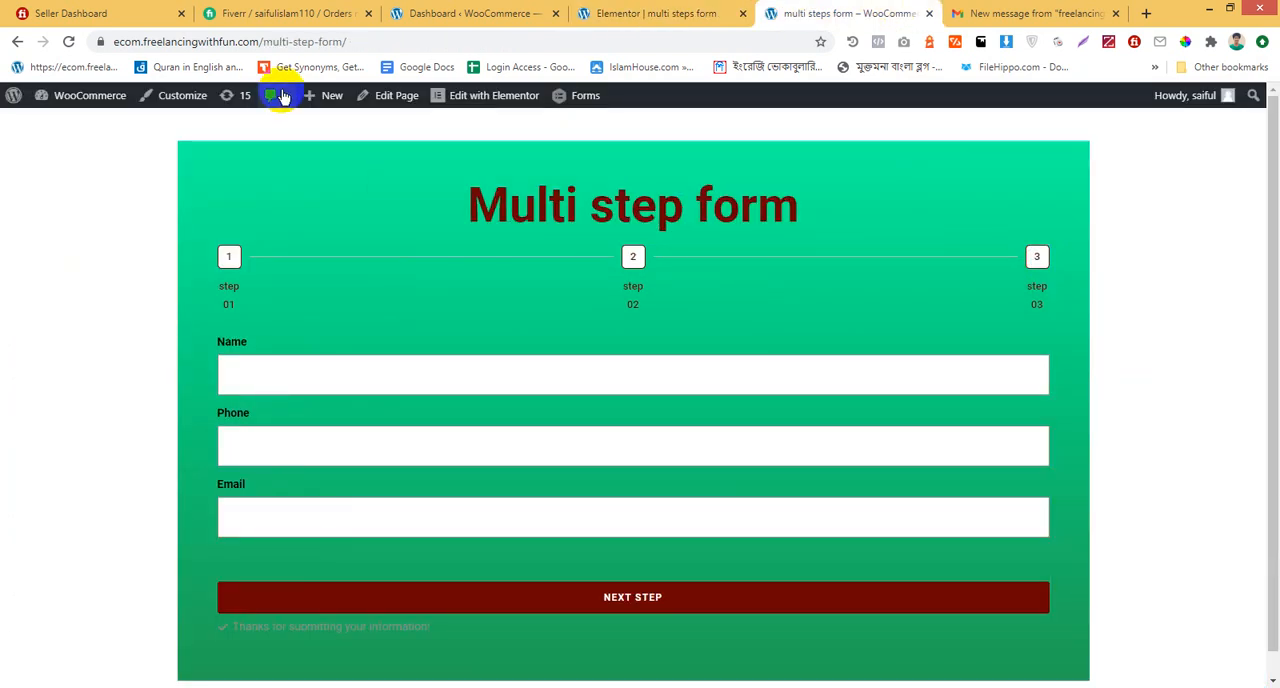
{"action": "mouse_move", "coordinate": [320, 95]}
{"action": "left_click", "coordinate": [327, 166]}
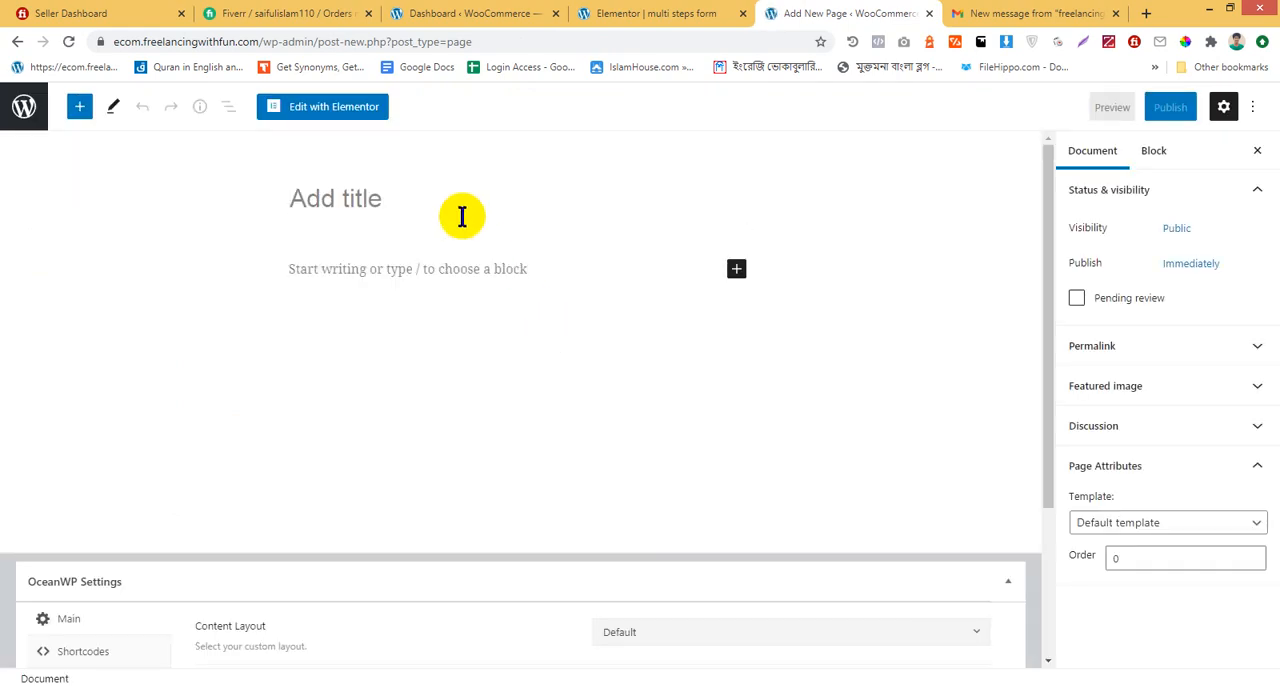
{"action": "type", "text": "thnka"}
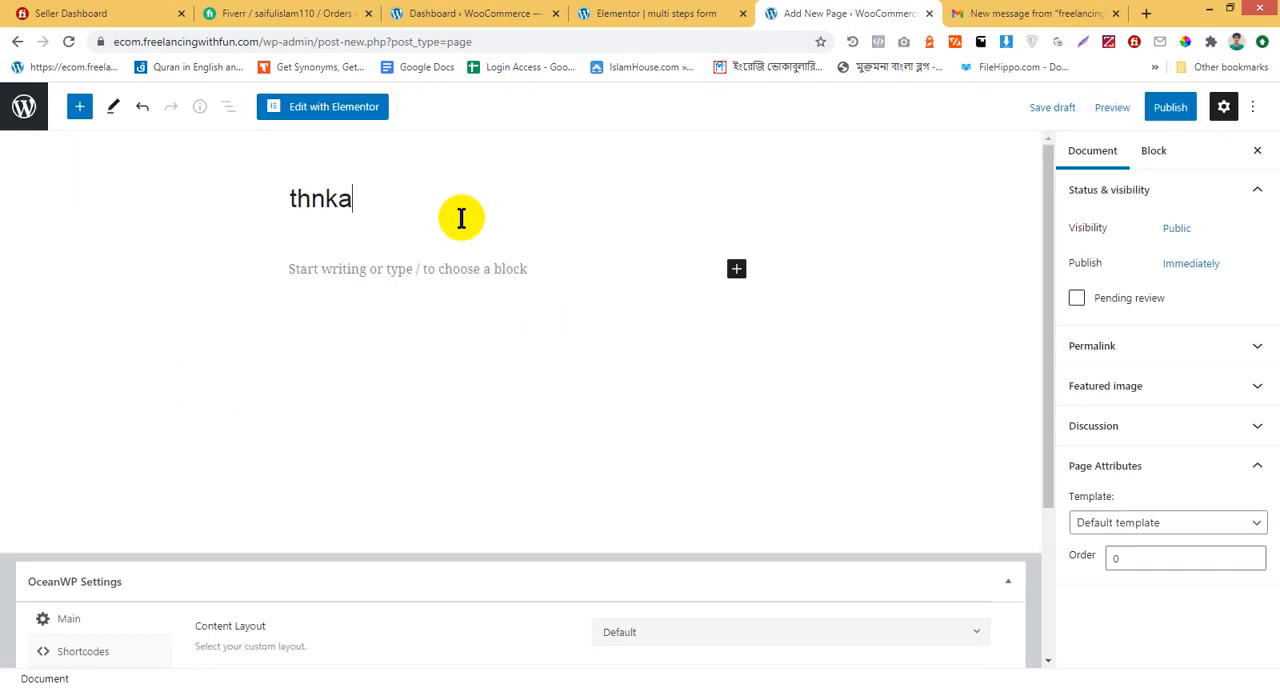
{"action": "type", "text": "s"}
{"action": "right_click", "coordinate": [332, 192]}
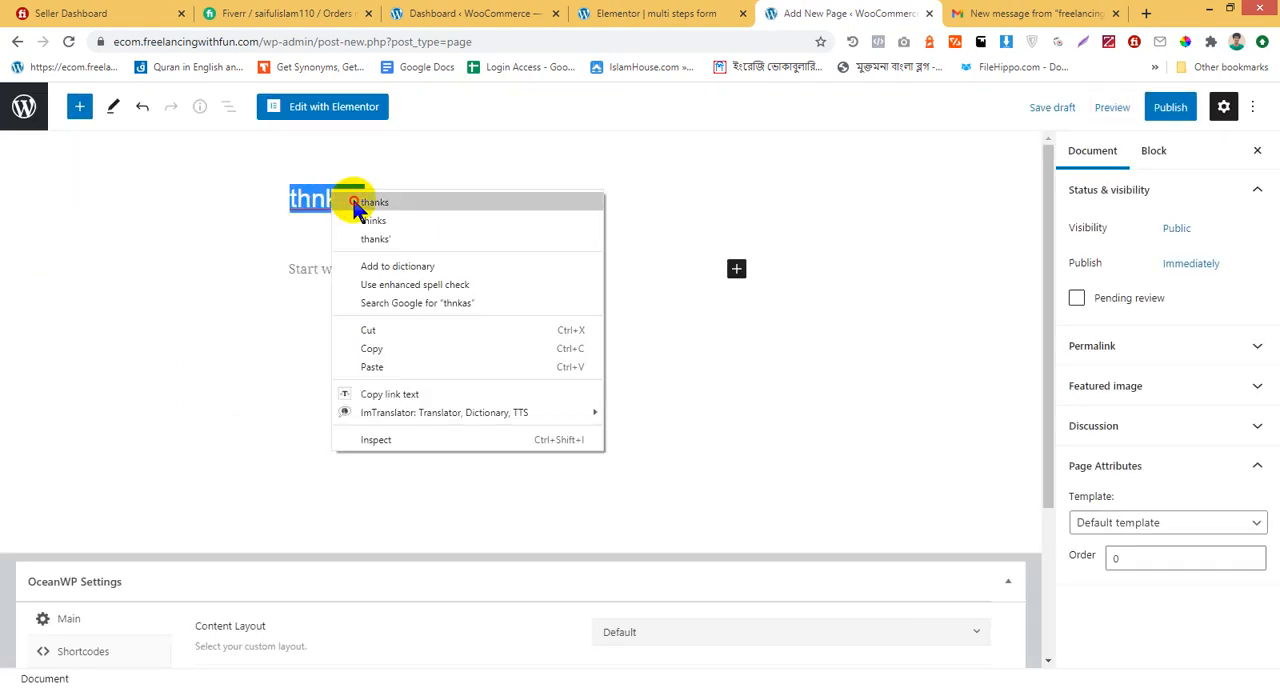
{"action": "left_click", "coordinate": [372, 200]}
{"action": "left_click", "coordinate": [1151, 520]}
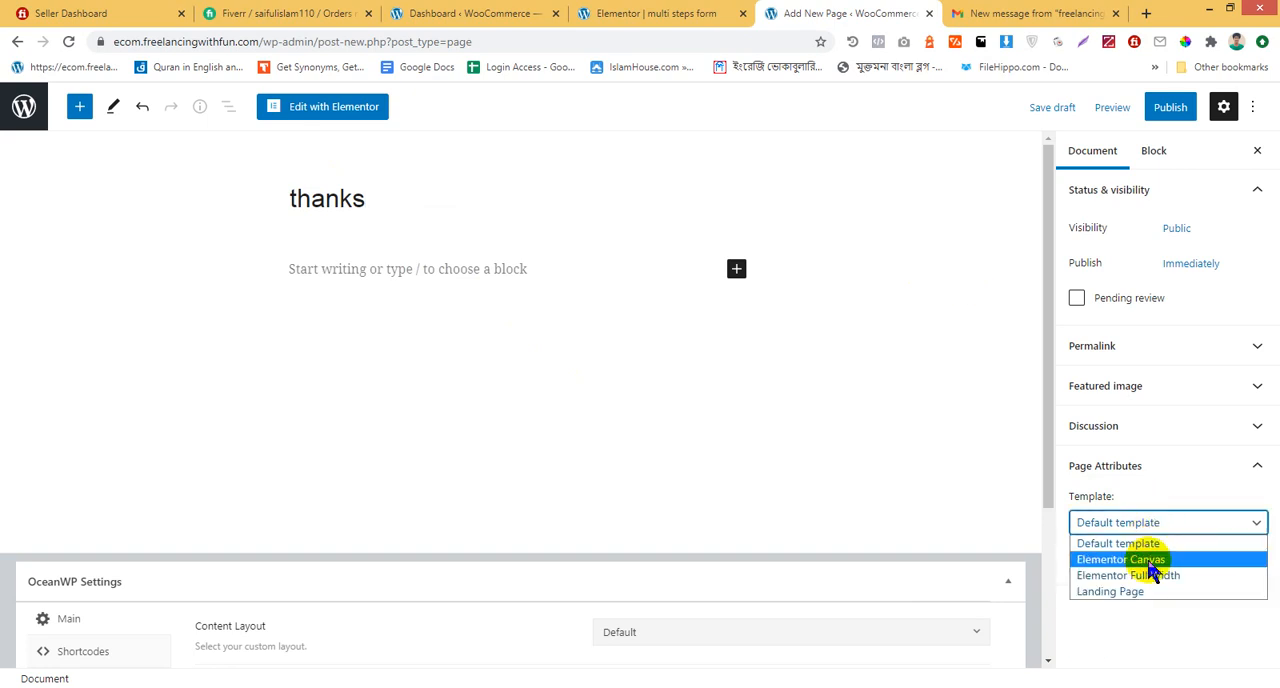
{"action": "left_click", "coordinate": [1150, 562]}
Publish the "thanks" page and open it for editing in Elementor
{"action": "left_click", "coordinate": [1160, 108]}
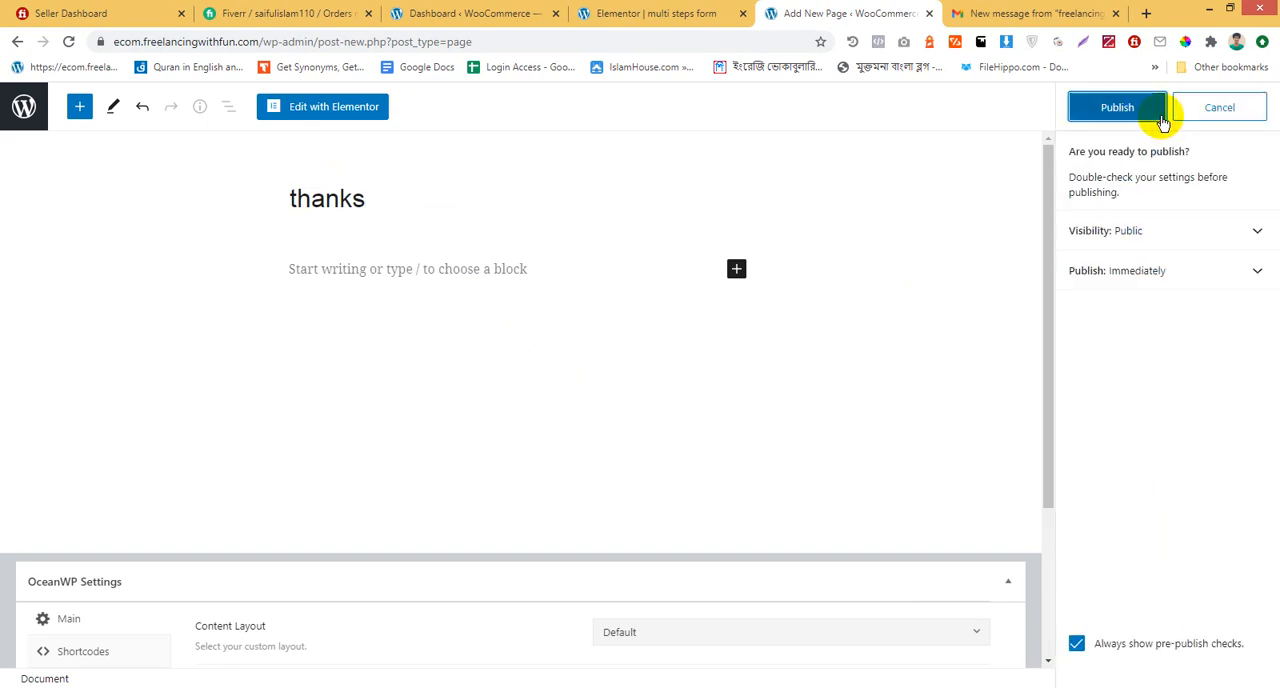
{"action": "left_click", "coordinate": [1135, 110]}
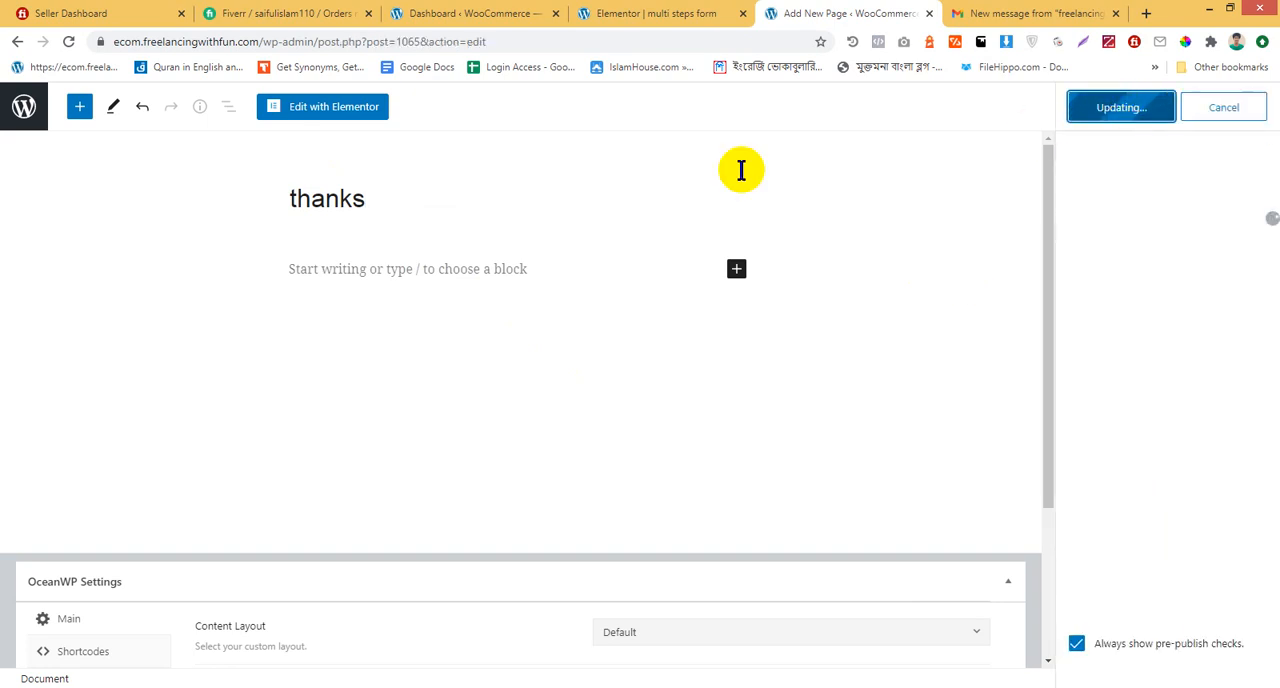
{"action": "left_click", "coordinate": [331, 110]}
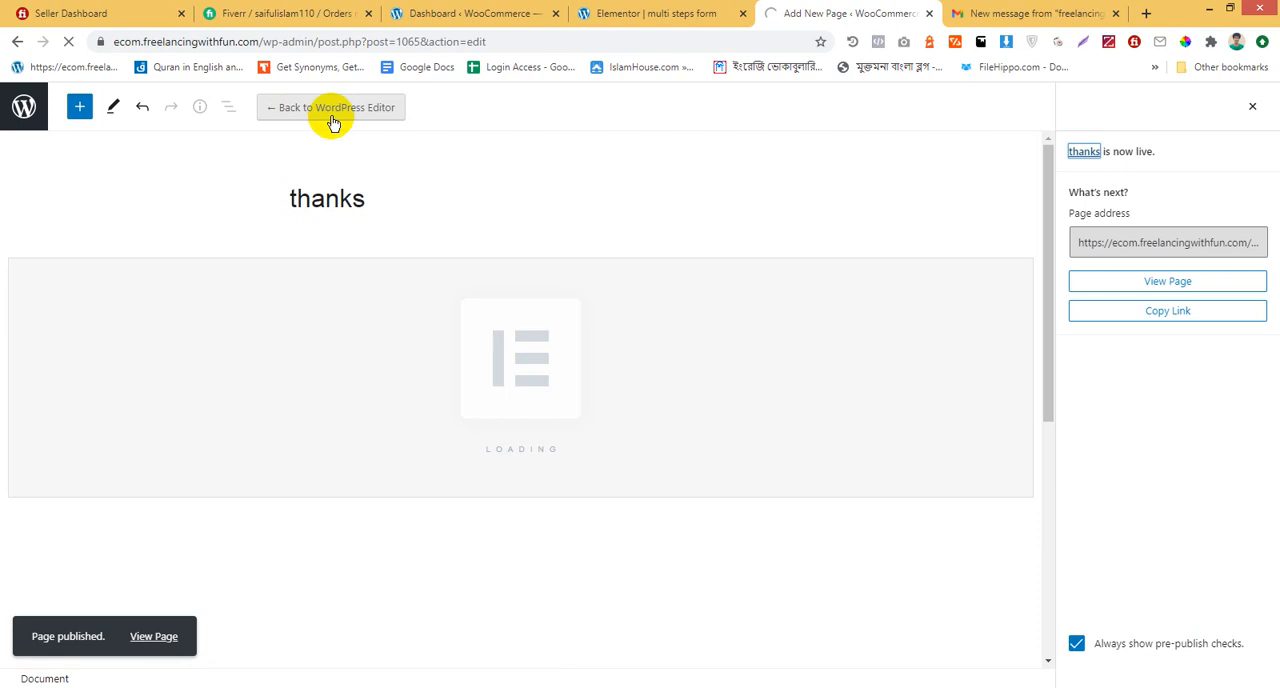
Switch to the Google Meet call to read the chat replies, and return to the browser window with the Elementor editor
{"action": "left_click", "coordinate": [327, 687]}
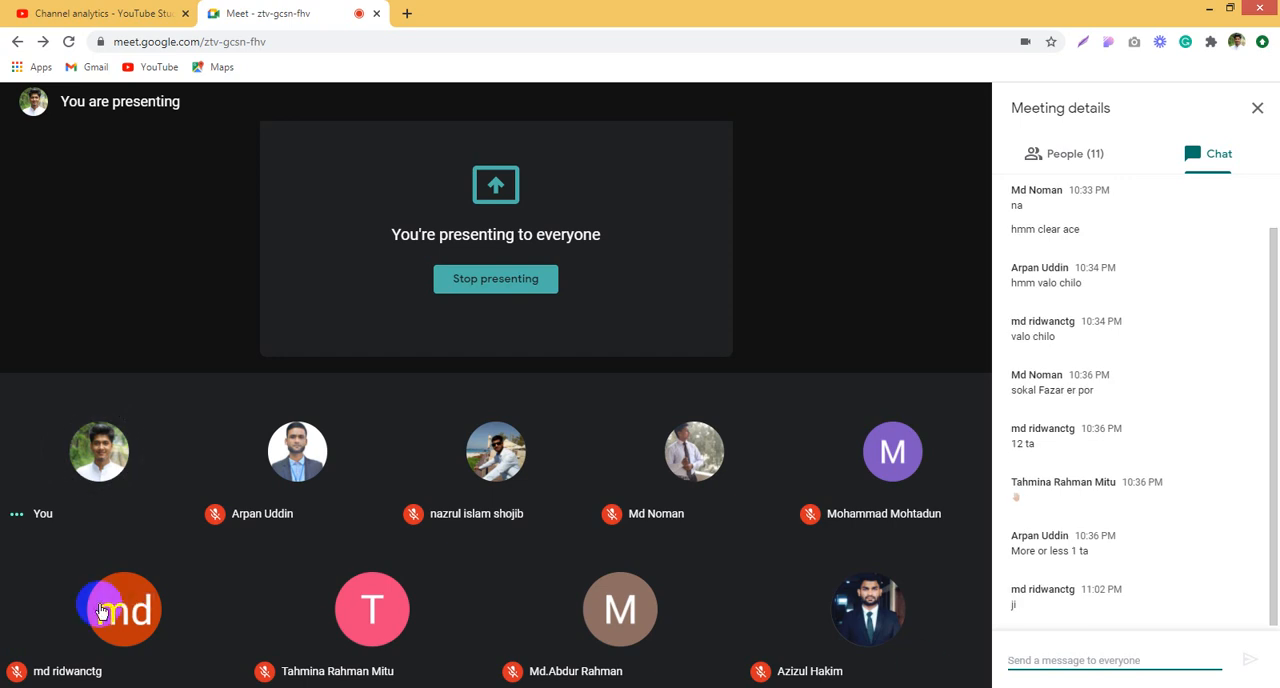
{"action": "mouse_move", "coordinate": [116, 686]}
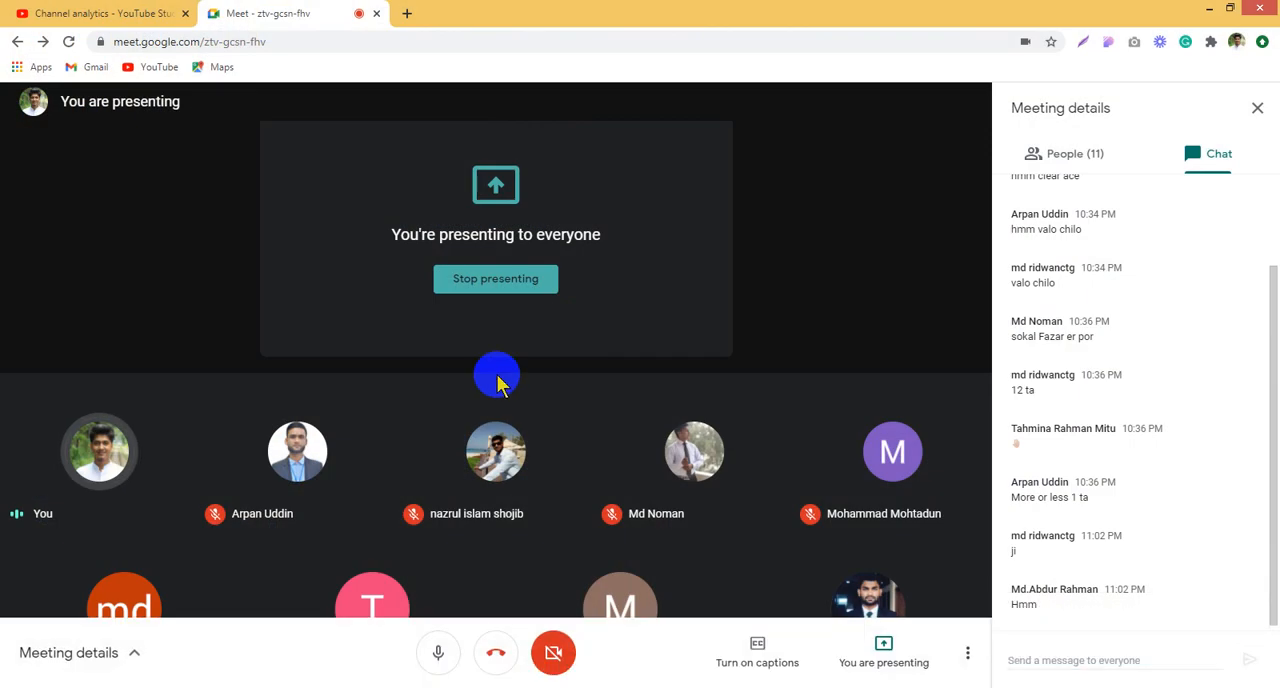
{"action": "left_click", "coordinate": [55, 624]}
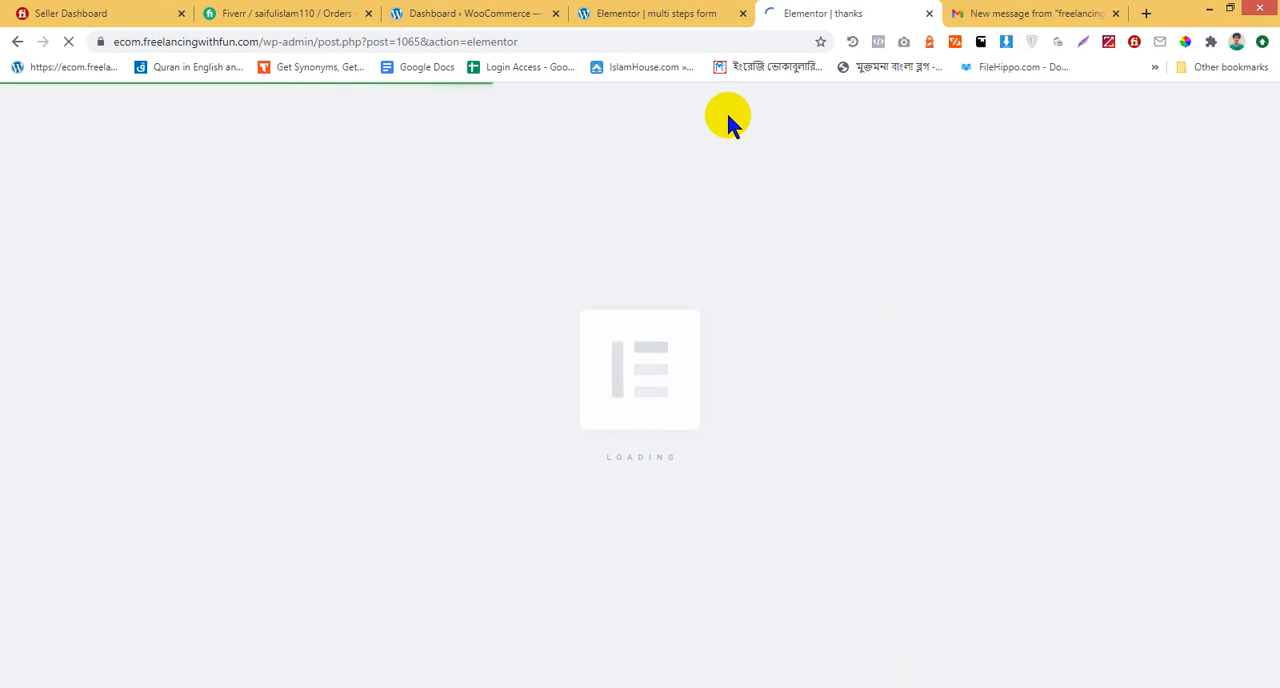
Try to open the list of all pages from the WordPress dashboard
{"action": "left_click", "coordinate": [617, 10]}
{"action": "left_click", "coordinate": [518, 11]}
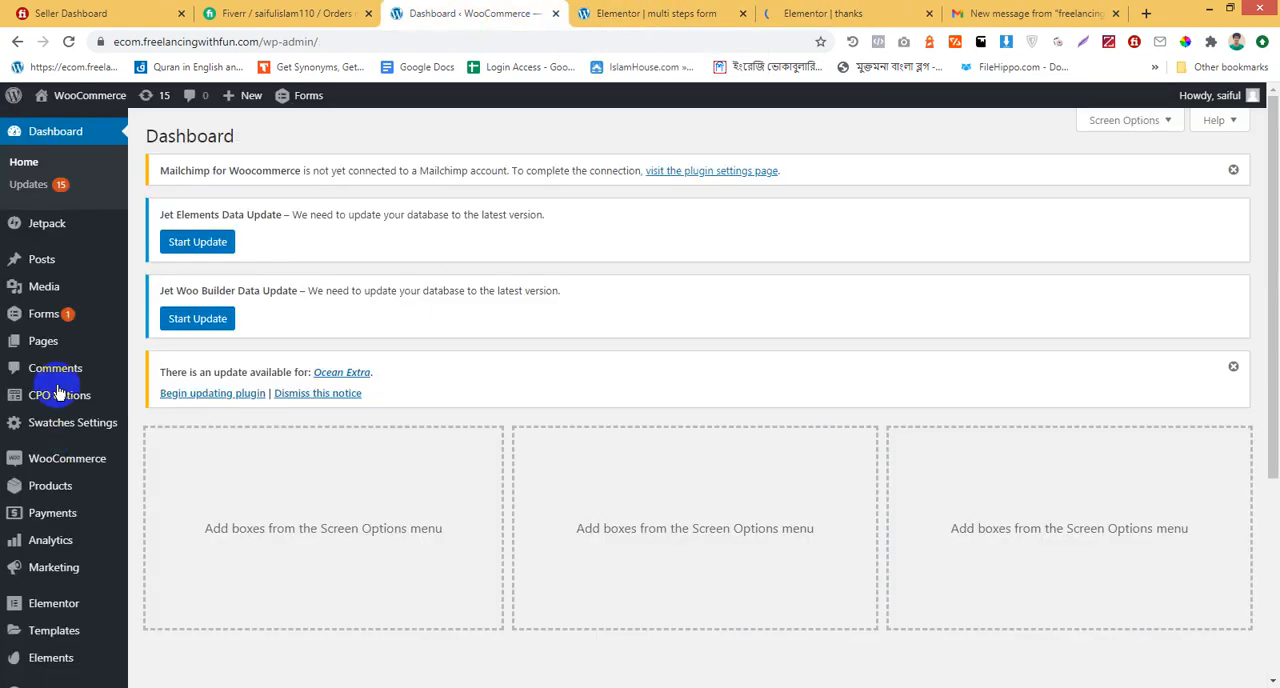
{"action": "mouse_move", "coordinate": [86, 347]}
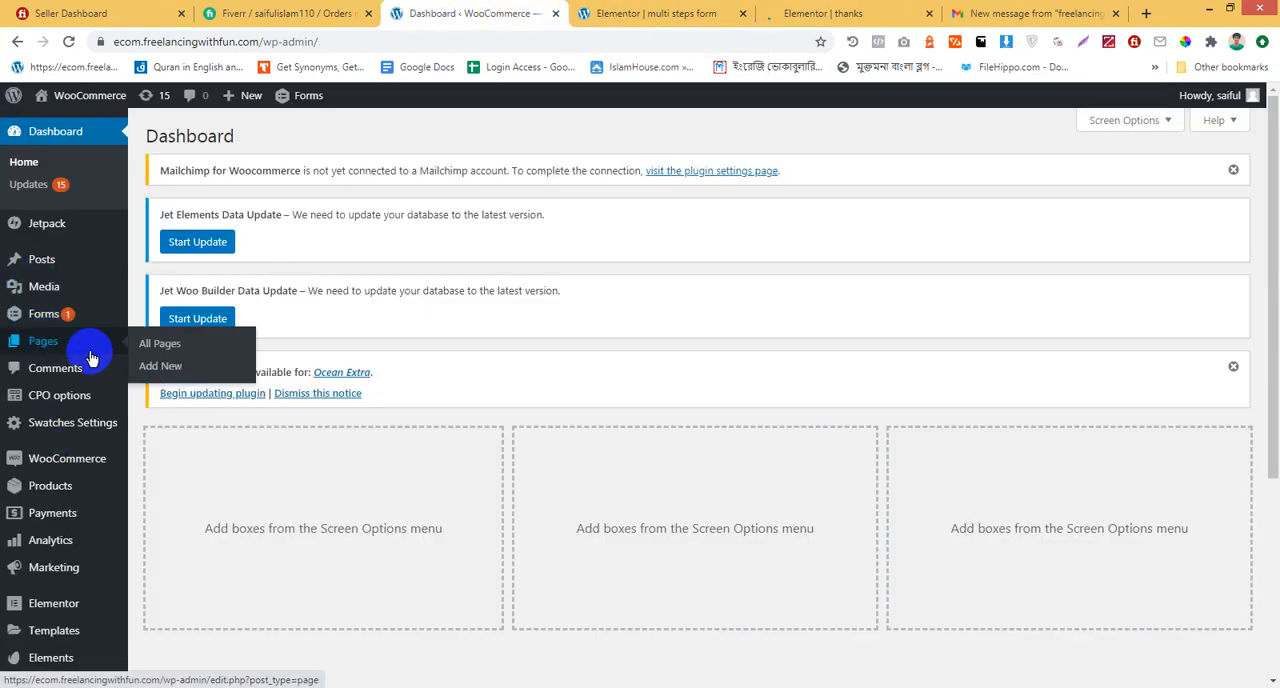
{"action": "left_click", "coordinate": [160, 346]}
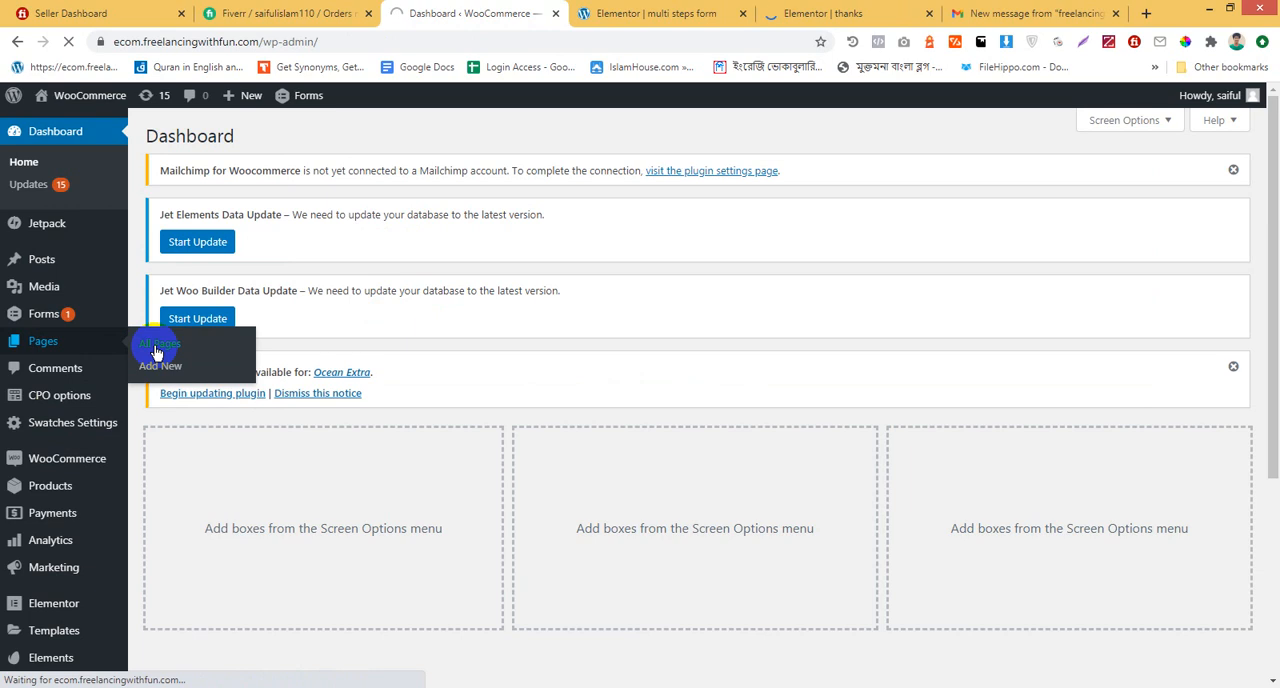
{"action": "left_click", "coordinate": [837, 10]}
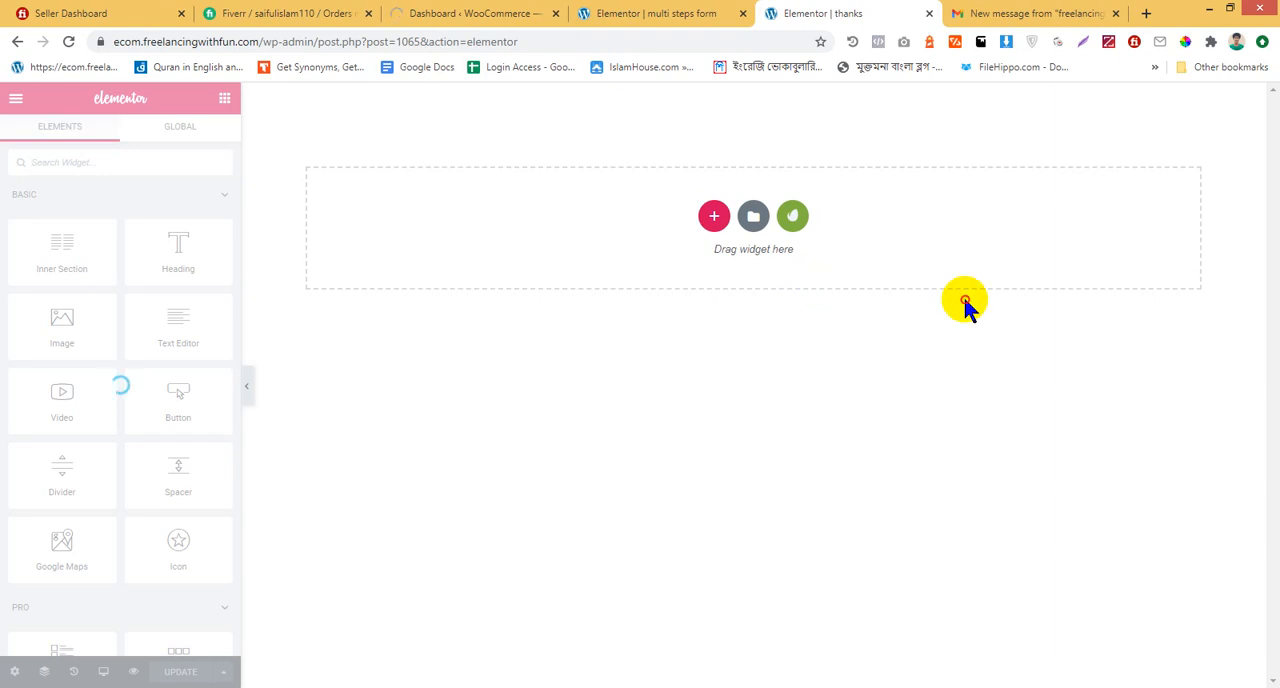
{"action": "left_click", "coordinate": [486, 13]}
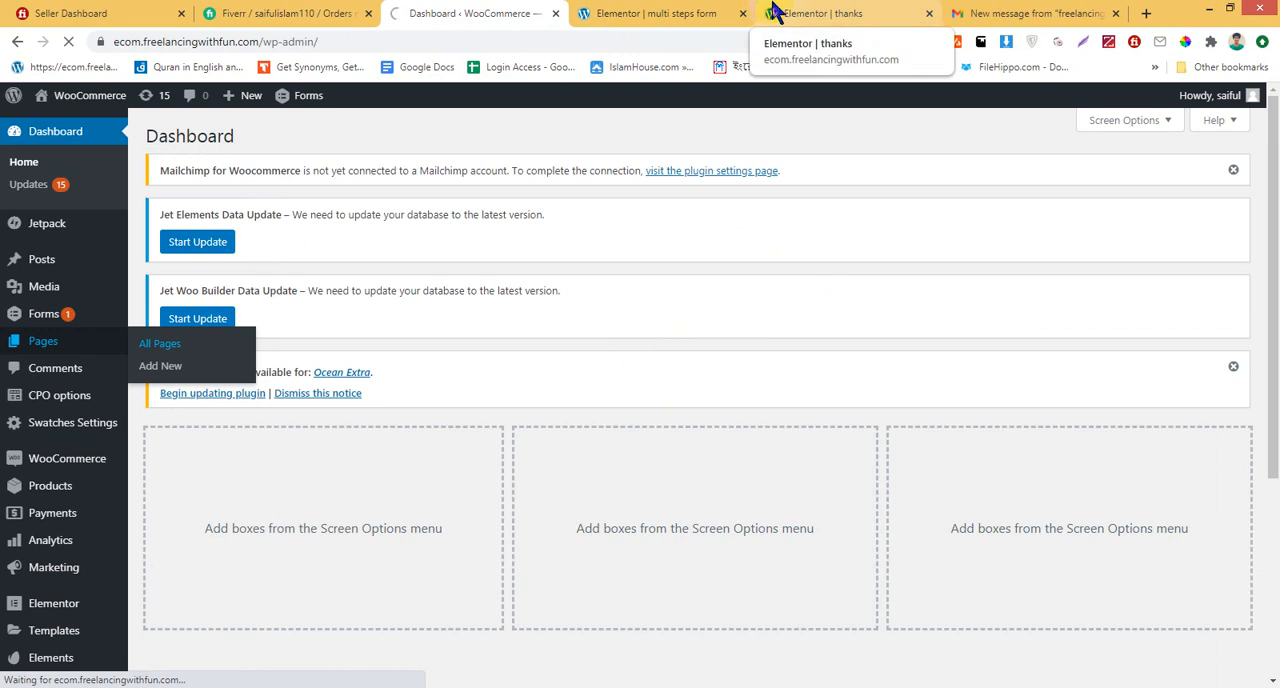
{"action": "left_click", "coordinate": [663, 13]}
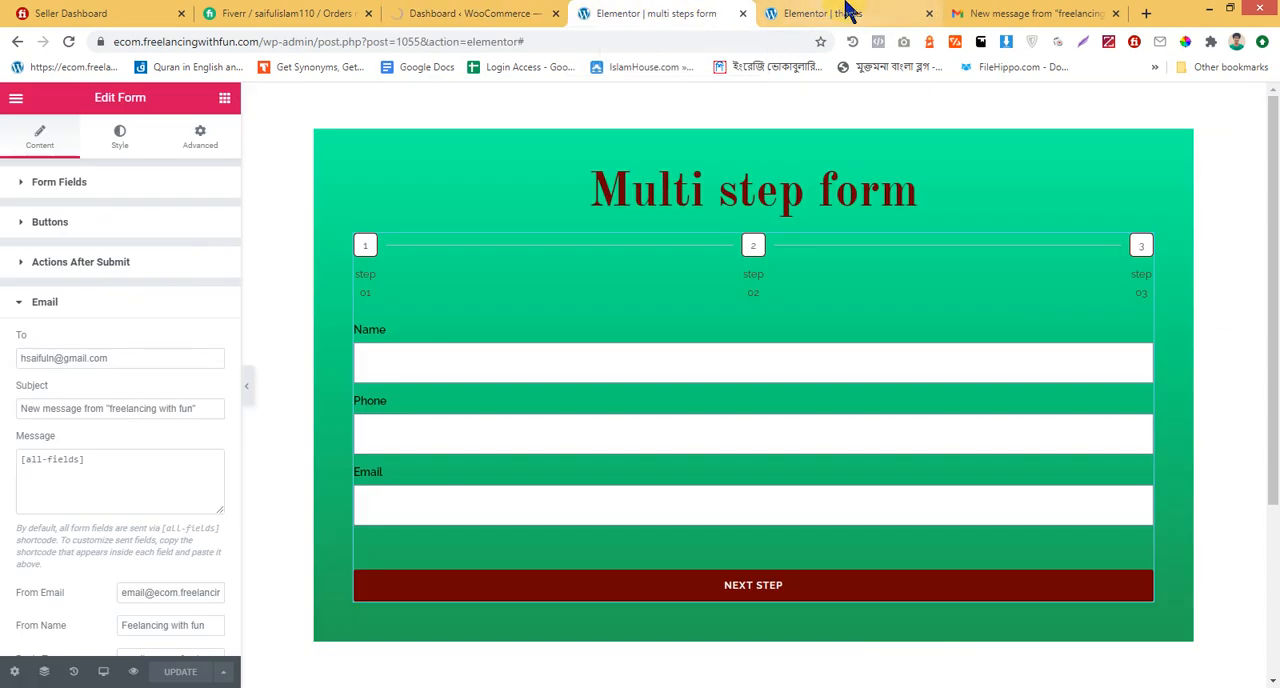
{"action": "left_click", "coordinate": [848, 11]}
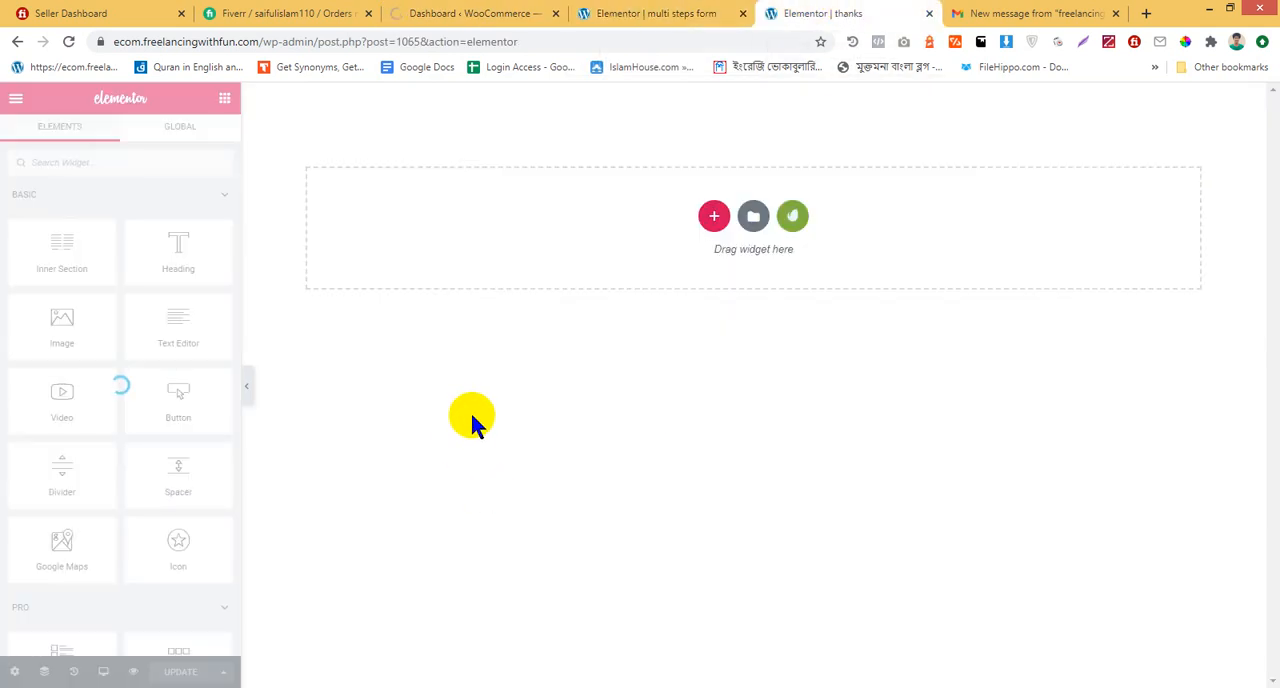
Dismiss the Mailchimp for Woocommerce and Ocean Extra update notices on the WordPress dashboard
{"action": "left_click", "coordinate": [491, 10]}
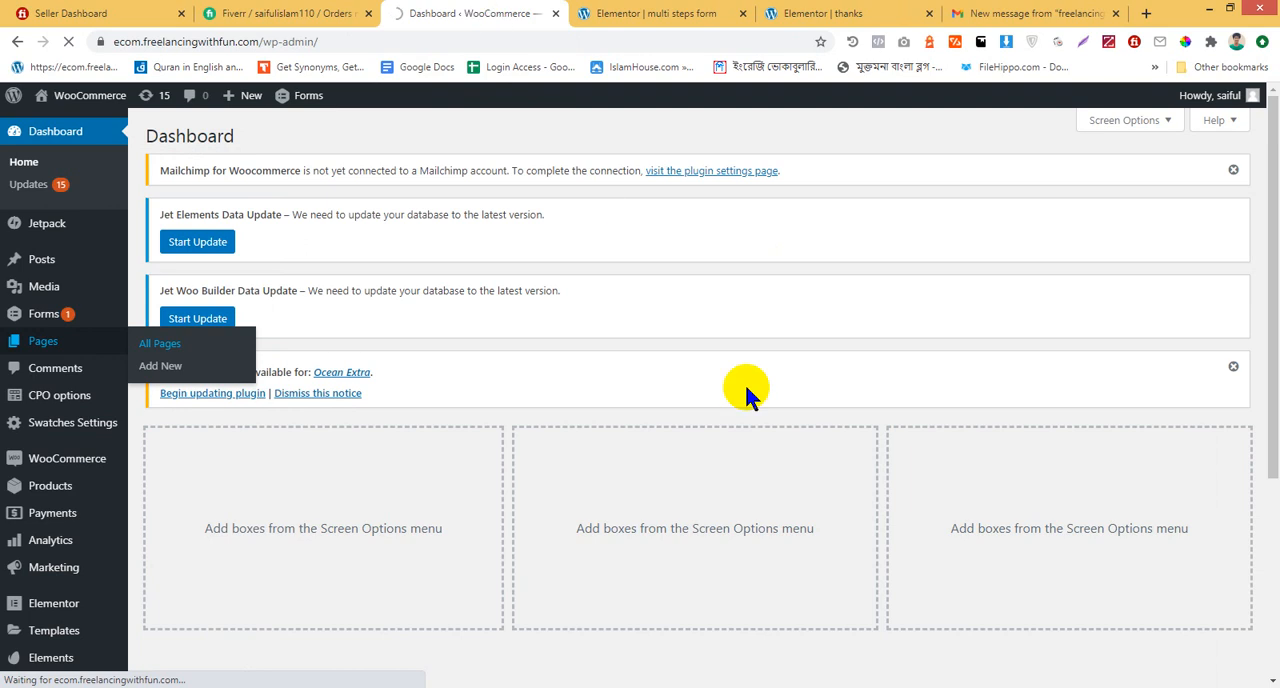
{"action": "left_click", "coordinate": [1233, 170]}
{"action": "left_click", "coordinate": [1234, 327]}
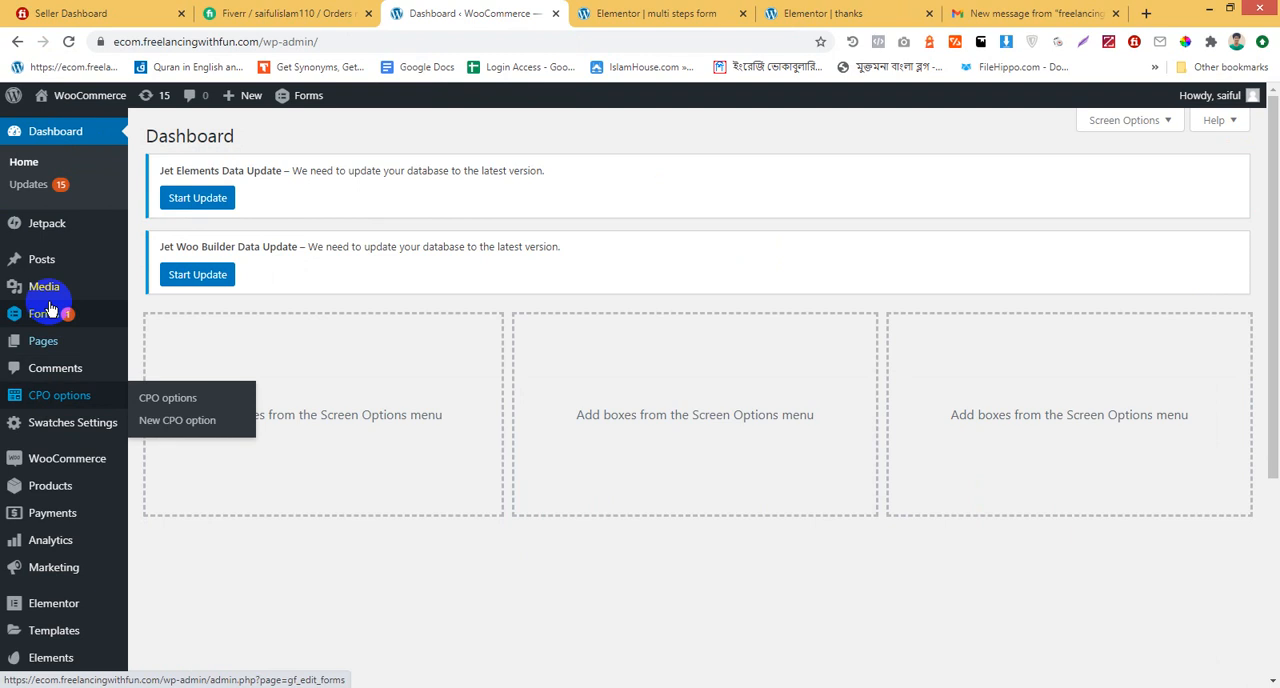
Open the list of all pages in the dashboard tab, and close the Seller Dashboard tab from the "thanks" editor tab
{"action": "left_click", "coordinate": [45, 342]}
{"action": "left_click", "coordinate": [810, 12]}
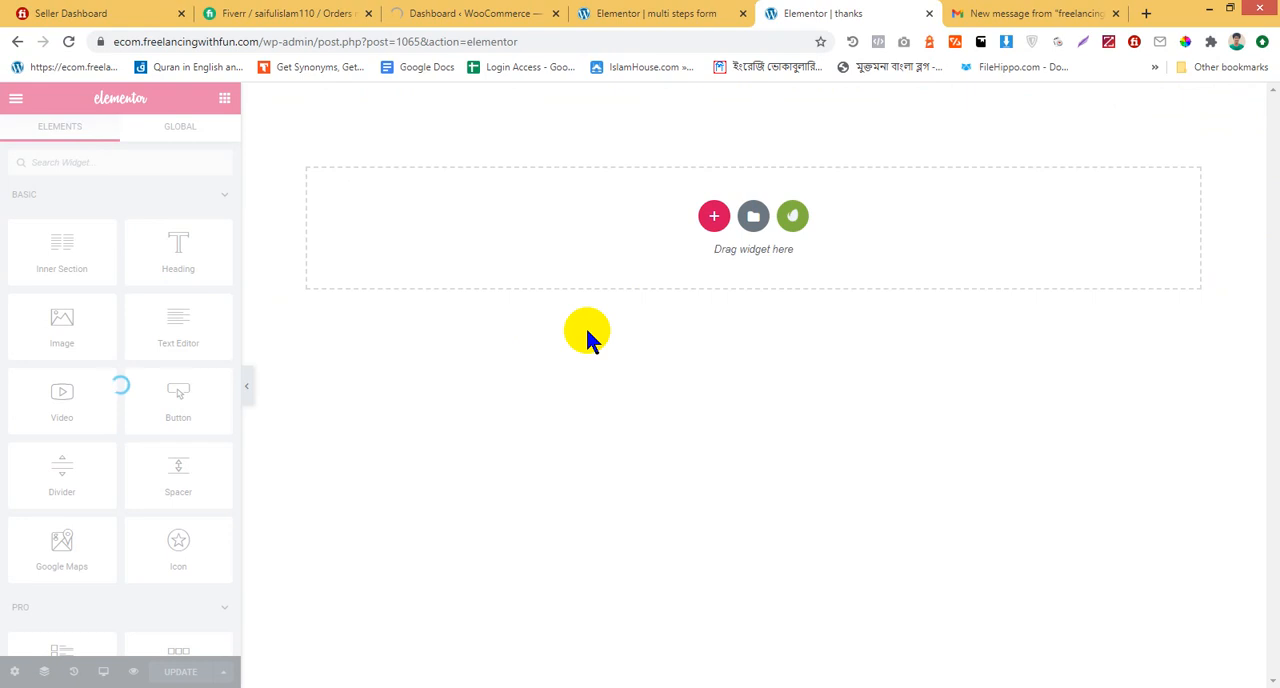
{"action": "left_click", "coordinate": [181, 13]}
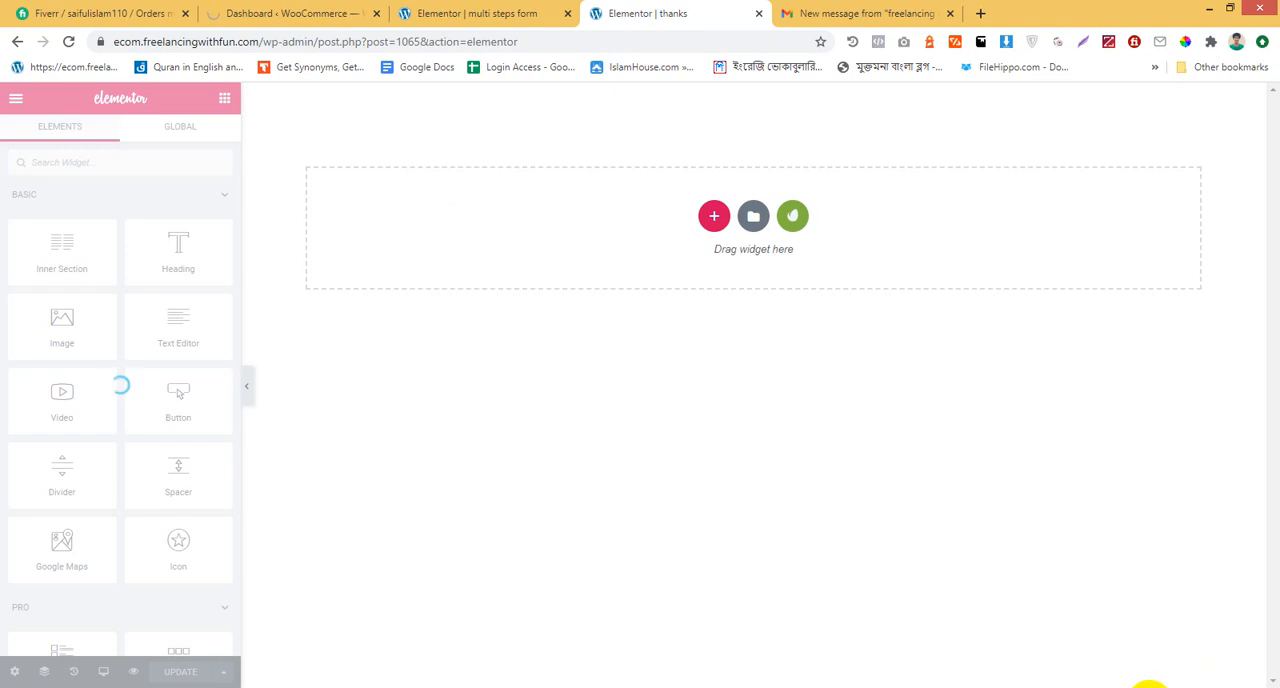
Connect the computer to the other available Wi-Fi network with its network security key, and return to the Elementor editor
{"action": "left_click", "coordinate": [1140, 684]}
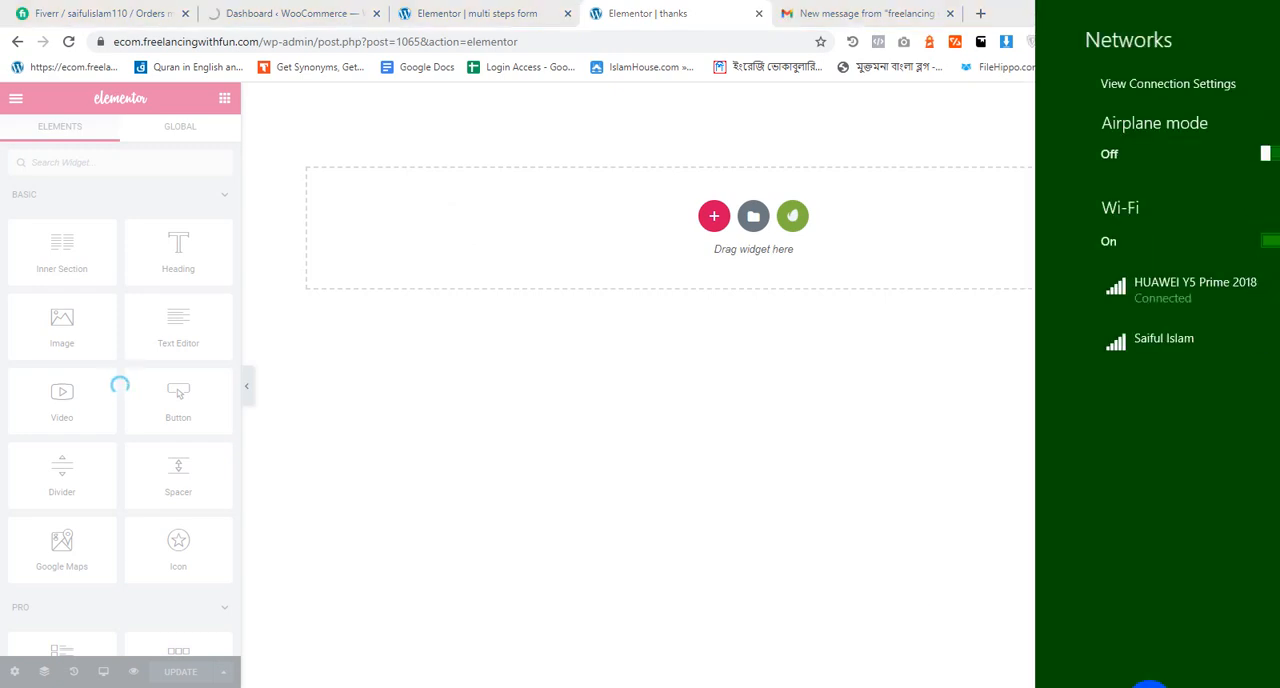
{"action": "left_click", "coordinate": [1157, 352]}
{"action": "left_click", "coordinate": [1193, 441]}
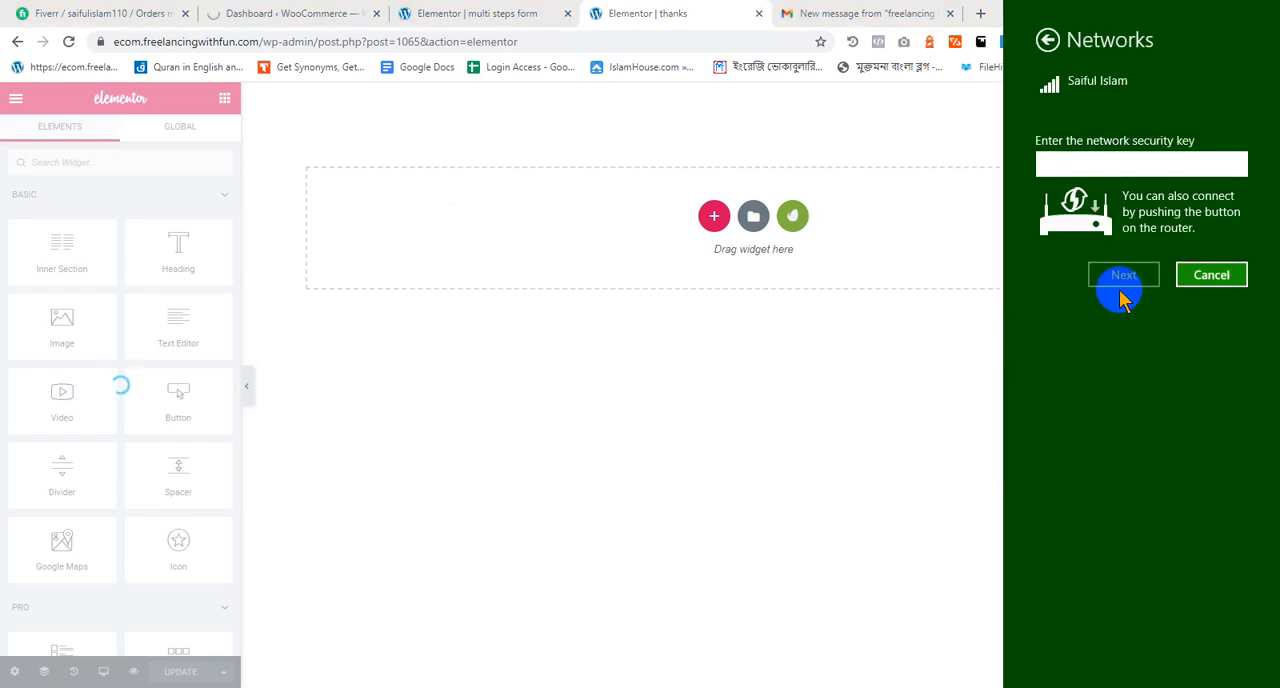
{"action": "left_click", "coordinate": [1130, 162]}
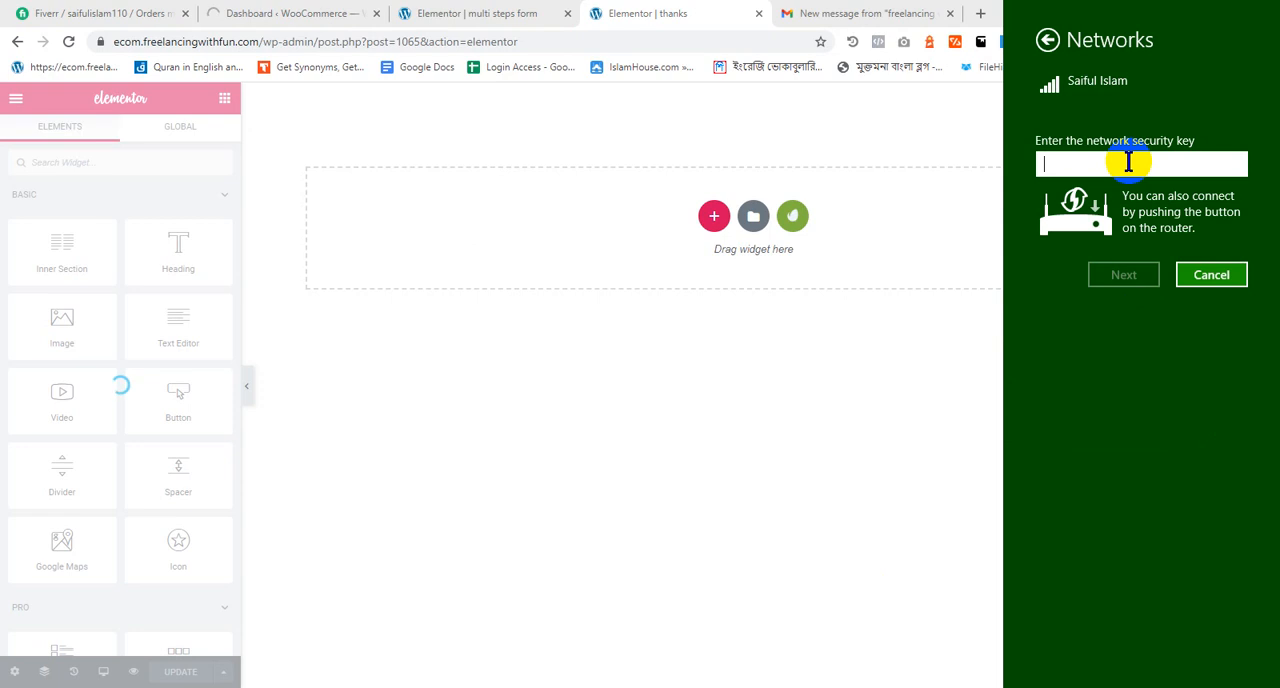
{"action": "type", "text": "••••••••"}
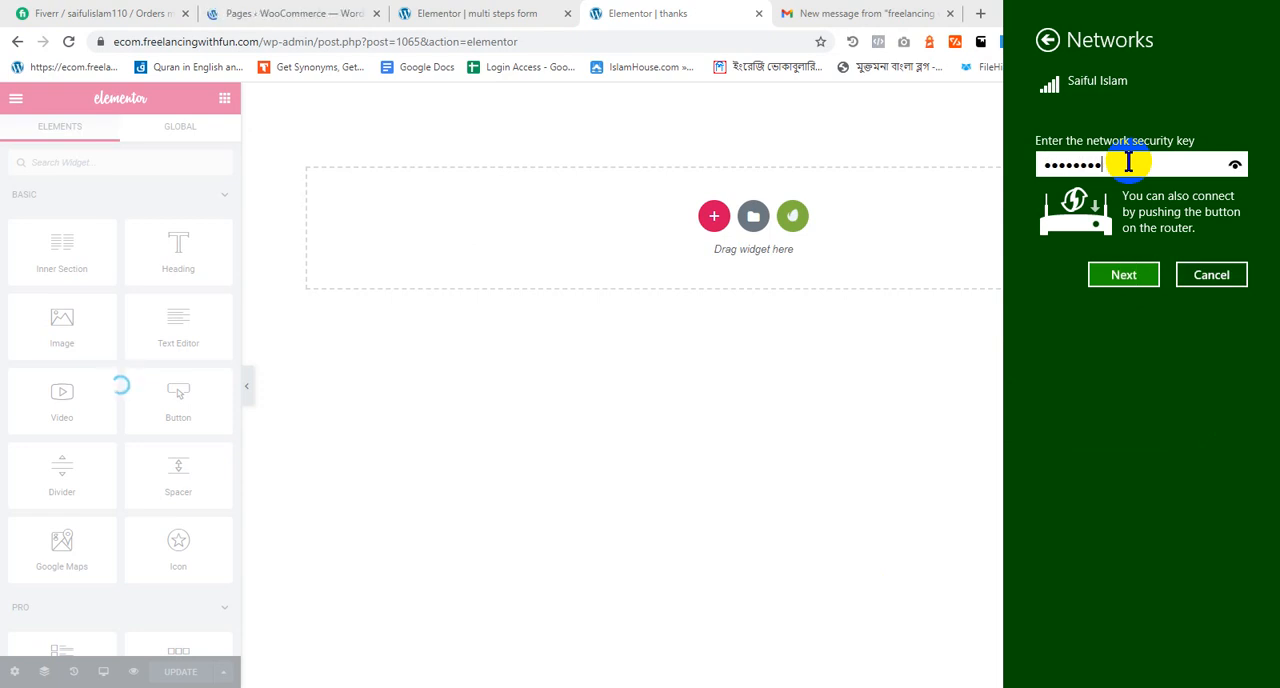
{"action": "key", "text": "Return"}
{"action": "key", "text": "Return"}
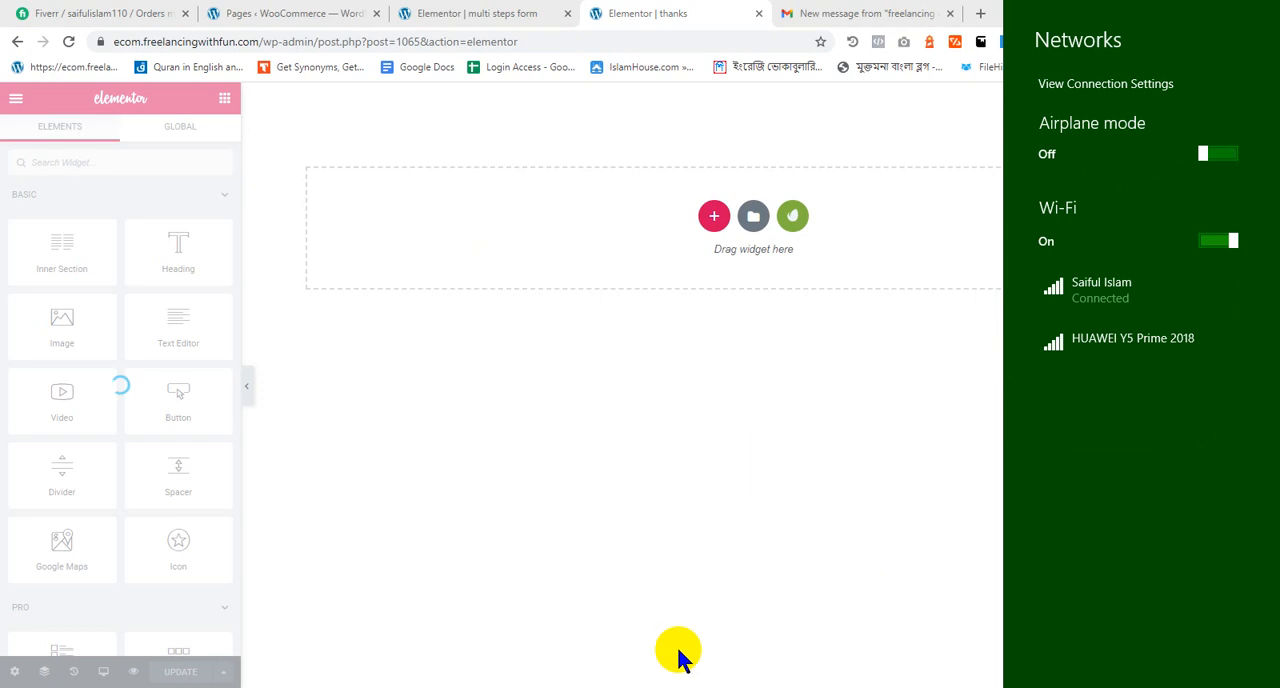
{"action": "left_click", "coordinate": [734, 687]}
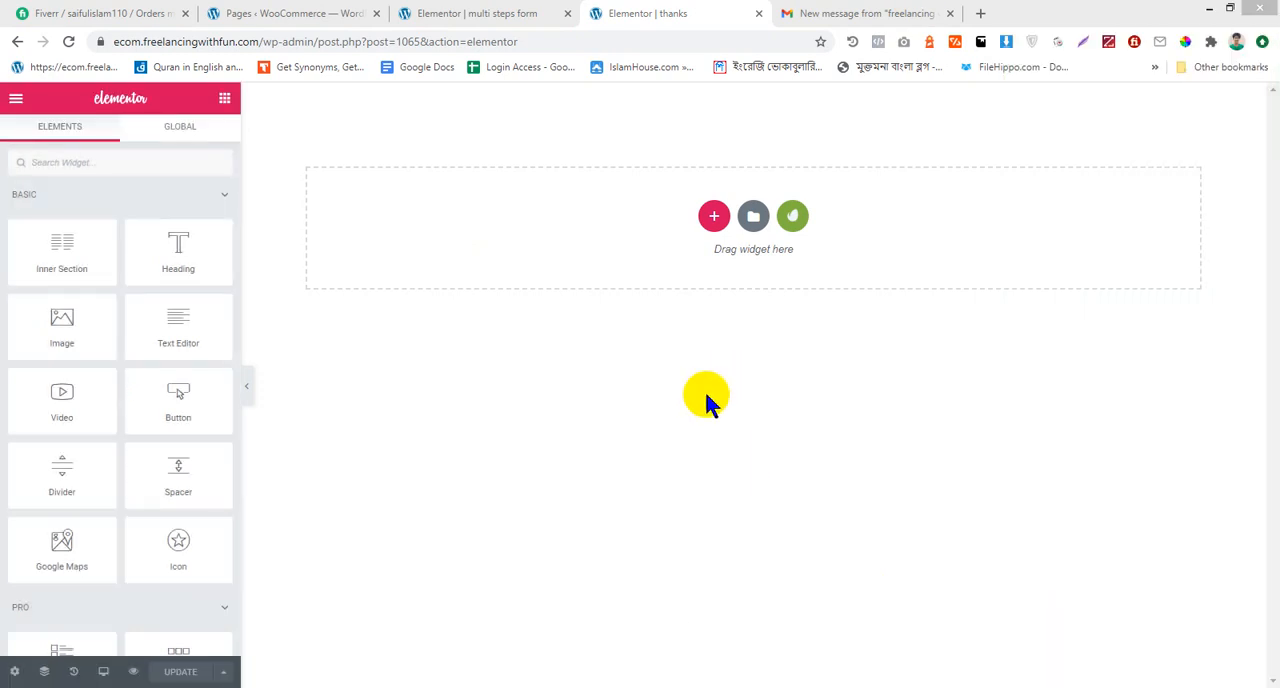
Add a single-column section to the "thanks" page and set its height to Fit To Screen
{"action": "left_click", "coordinate": [714, 216]}
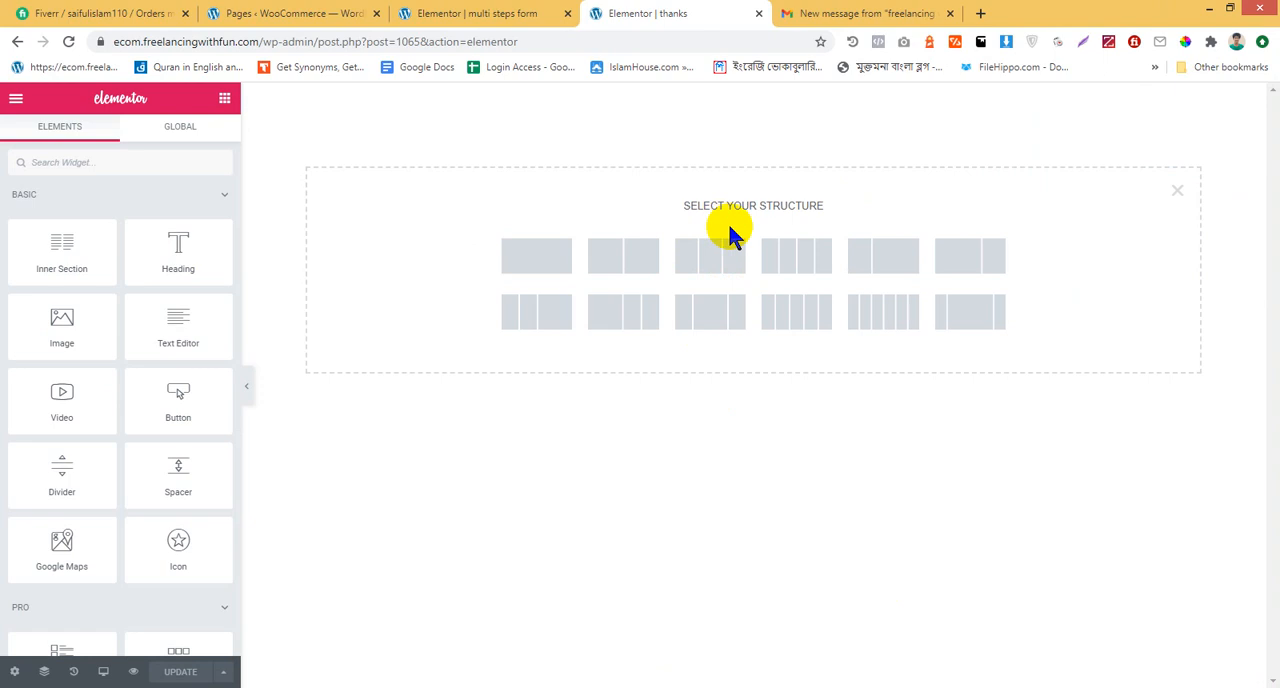
{"action": "left_click", "coordinate": [527, 243]}
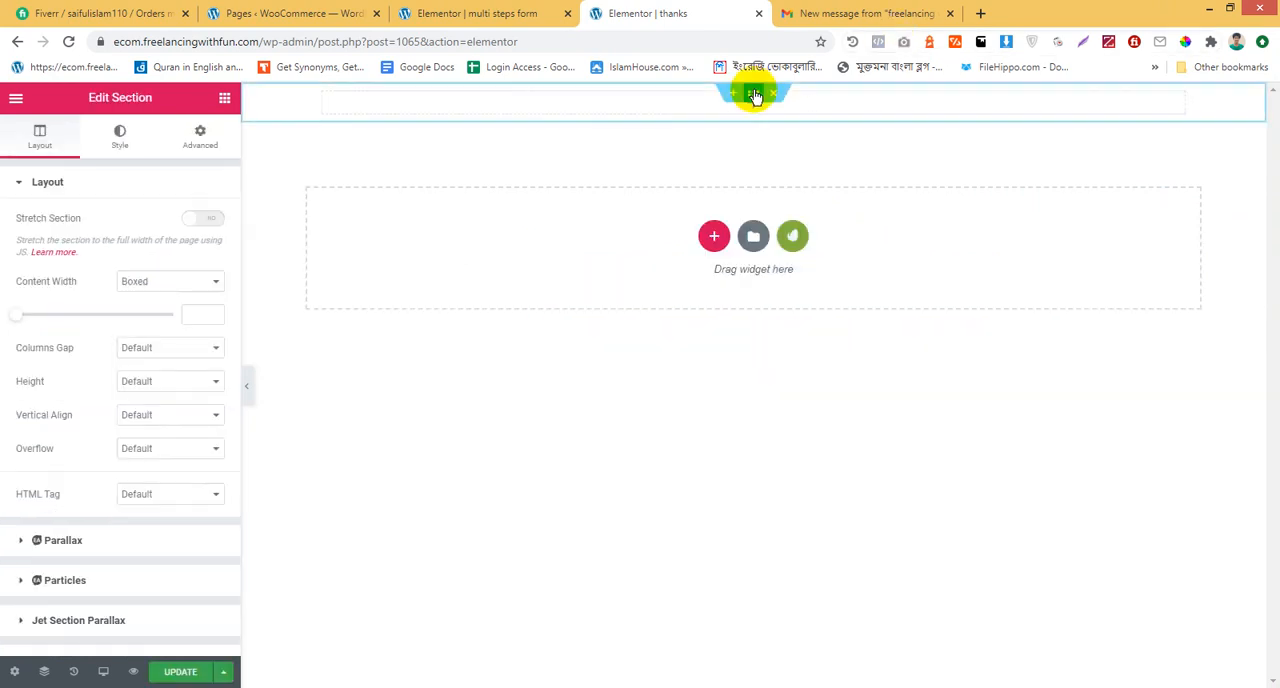
{"action": "left_click", "coordinate": [168, 388]}
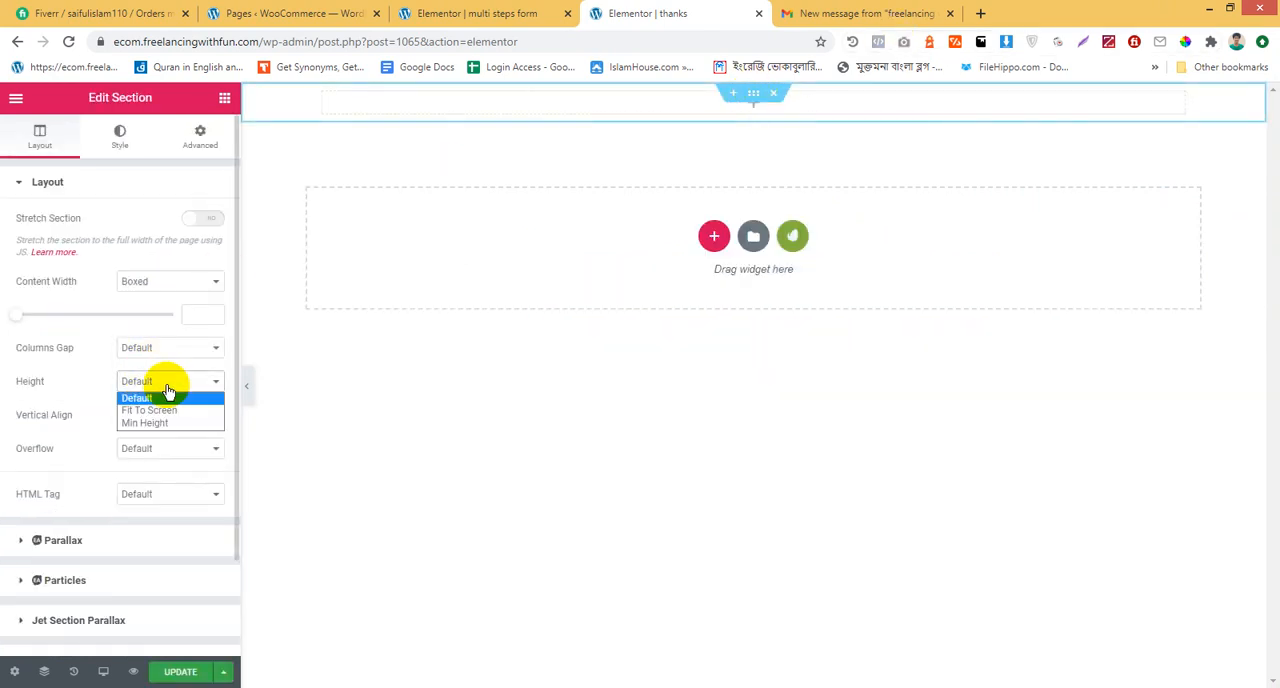
{"action": "left_click", "coordinate": [176, 410]}
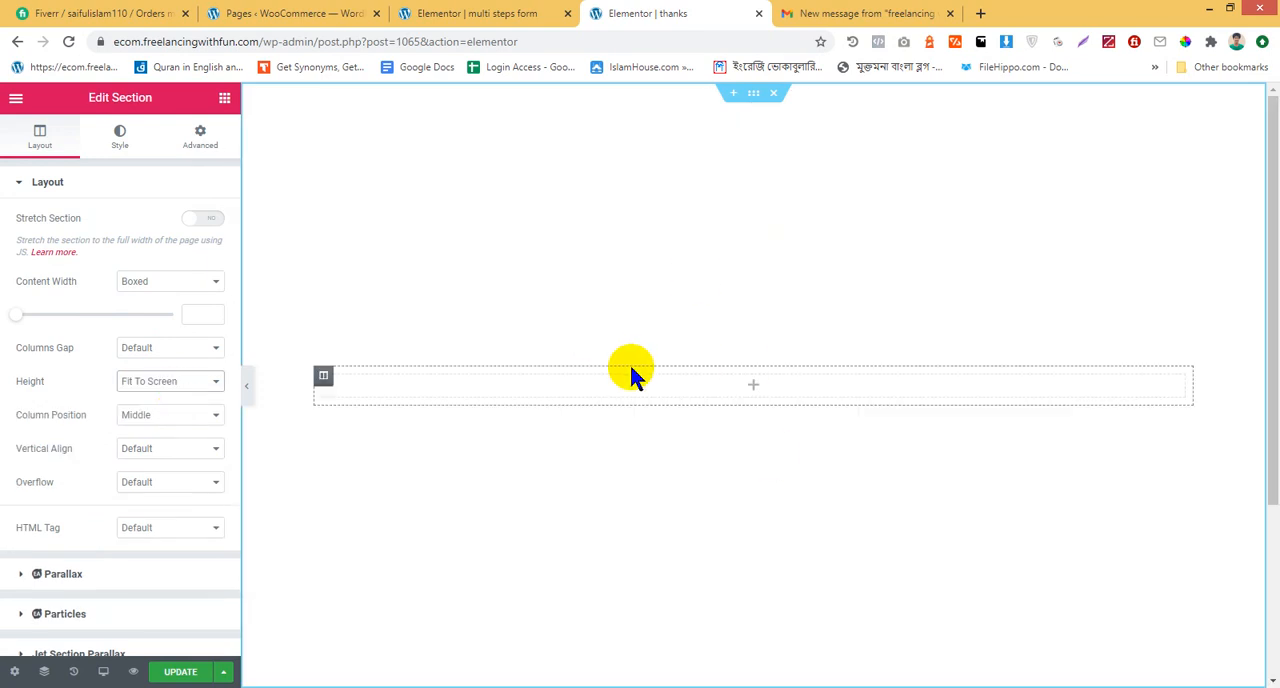
Place a Heading widget in the new section and set its title to "Thanks for contacting with us!"
{"action": "left_click", "coordinate": [224, 97]}
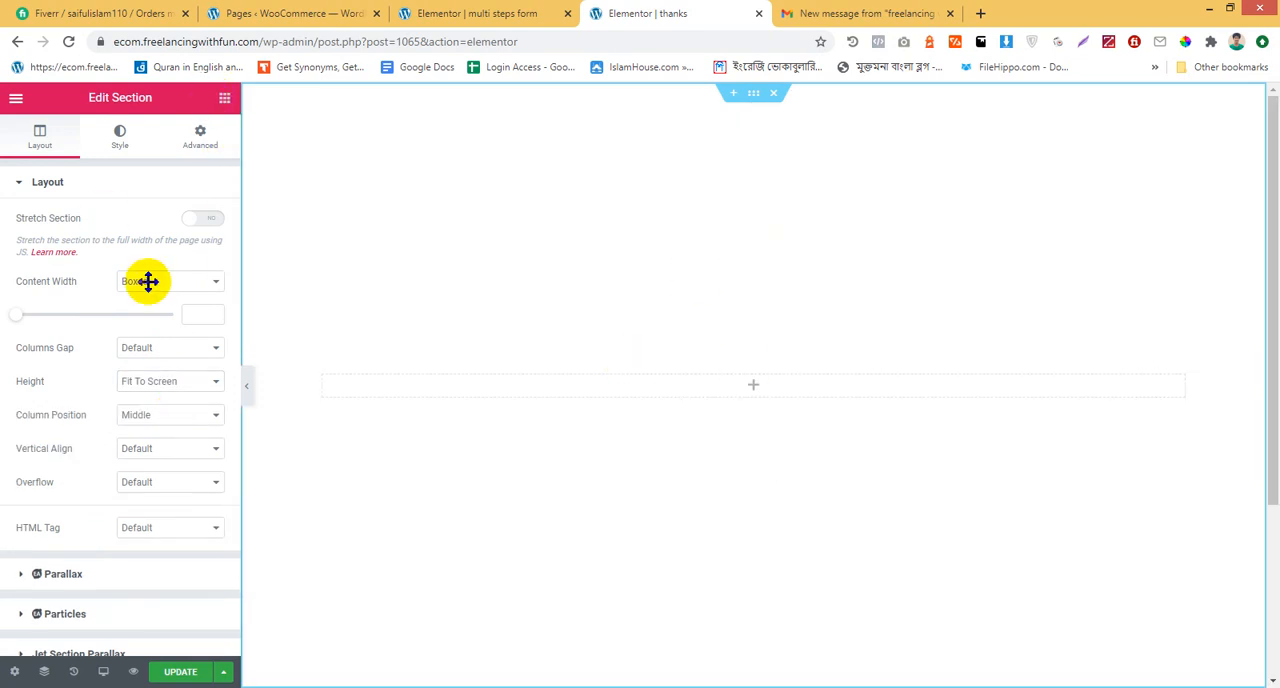
{"action": "left_click_drag", "start_coordinate": [154, 268], "coordinate": [652, 389]}
{"action": "left_click_drag", "start_coordinate": [194, 240], "coordinate": [5, 238]}
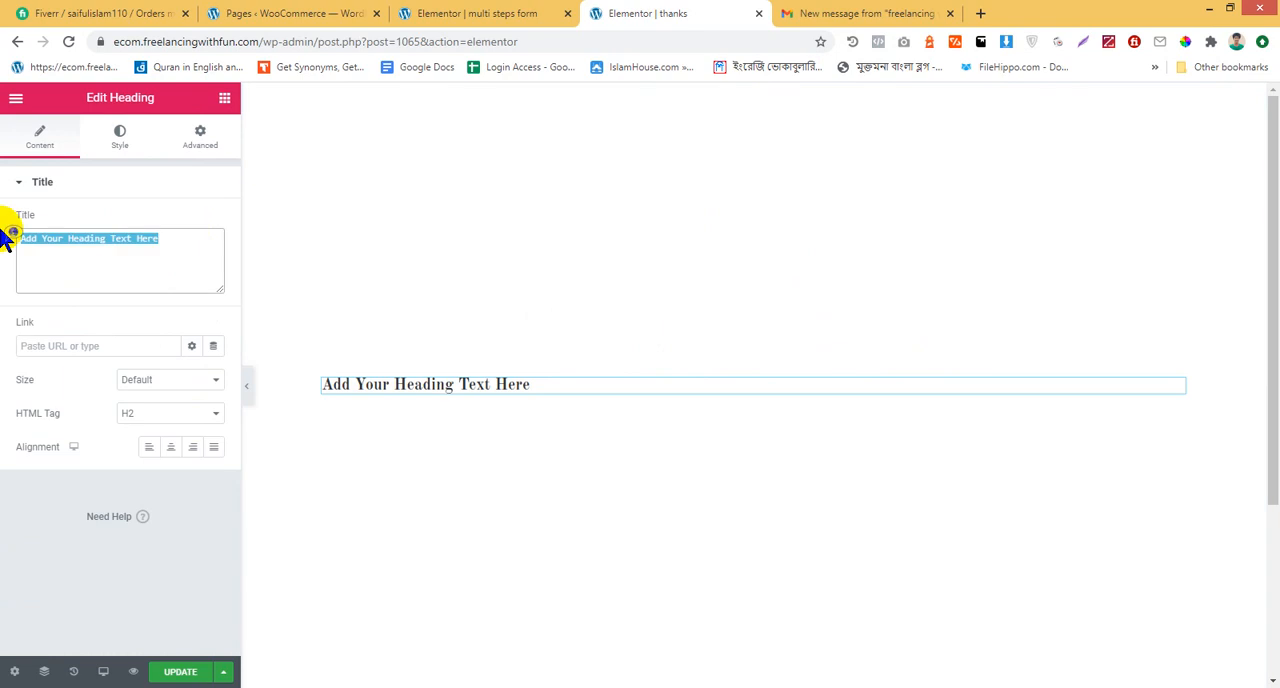
{"action": "type", "text": "Thanks for contacting with us!"}
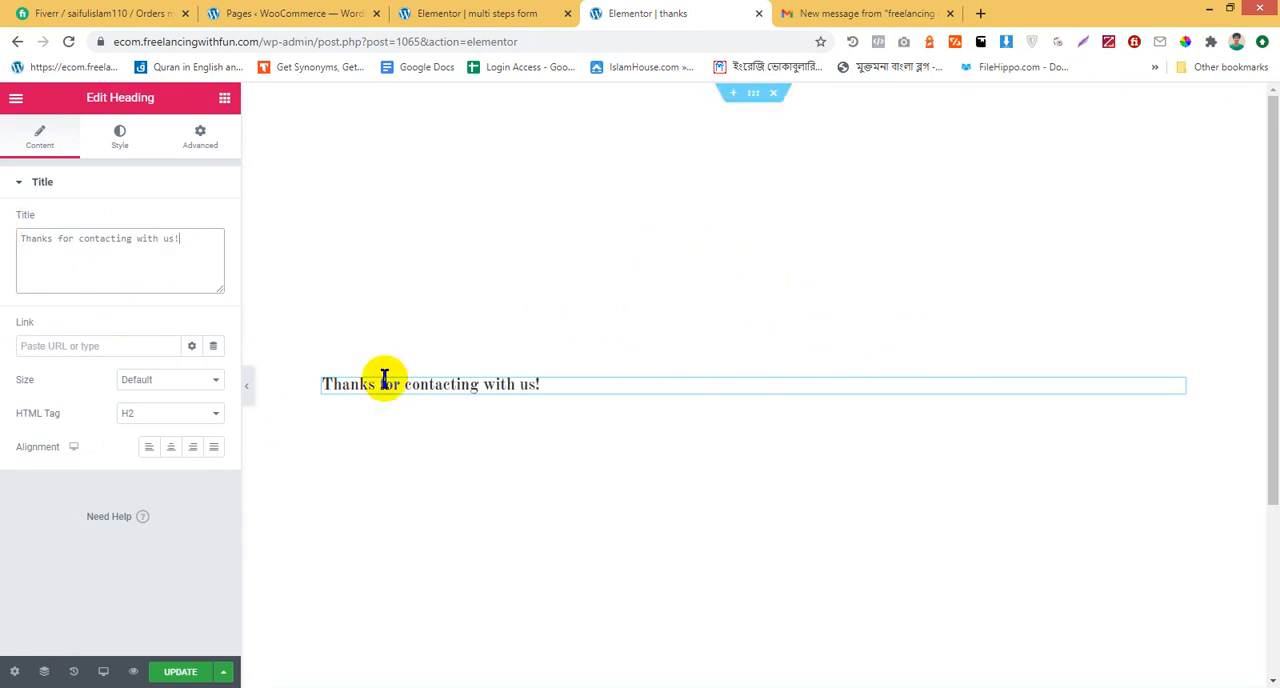
Duplicate the heading and change the lower copy's title to "We'll get in touch soon!"
{"action": "right_click", "coordinate": [433, 384]}
{"action": "left_click", "coordinate": [465, 418]}
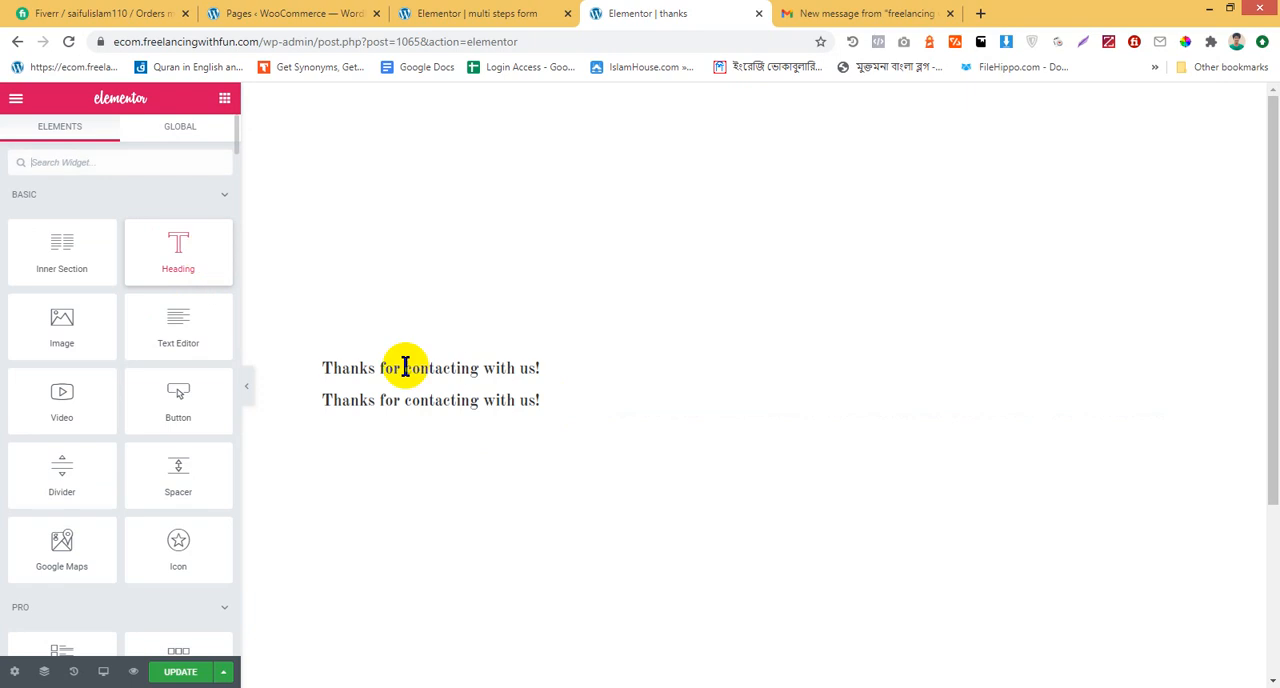
{"action": "left_click", "coordinate": [463, 400]}
{"action": "left_click", "coordinate": [199, 250]}
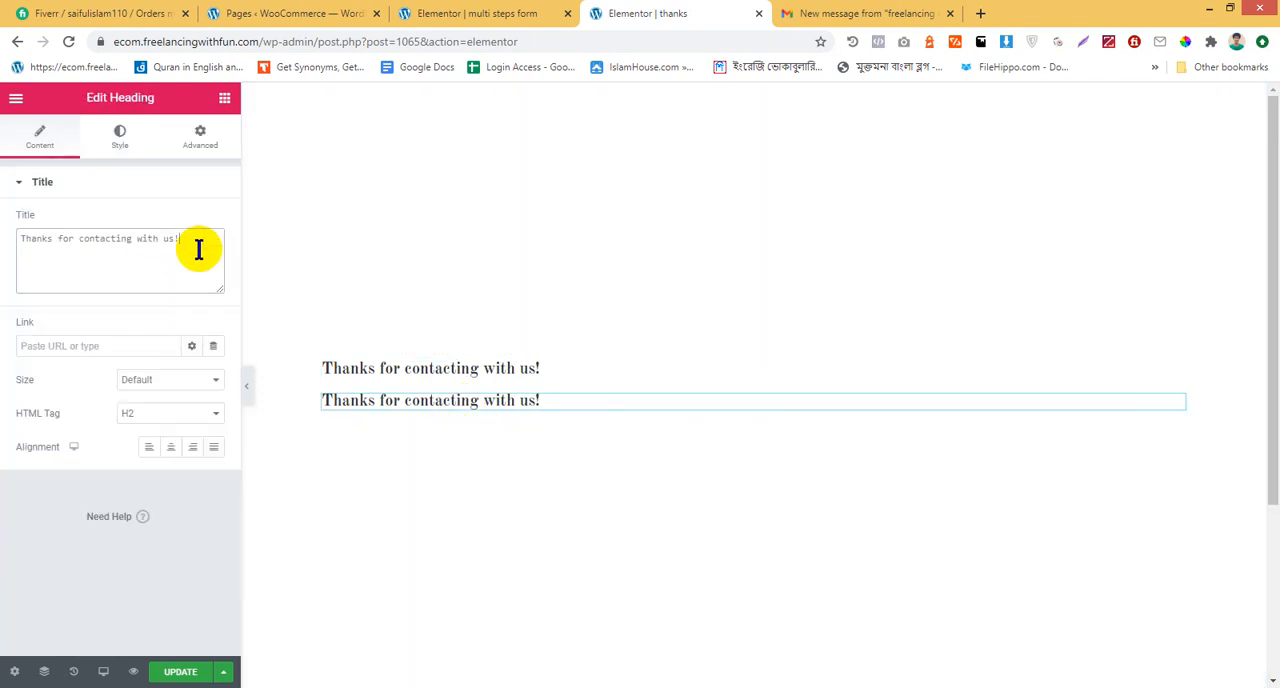
{"action": "key", "text": "ctrl+a"}
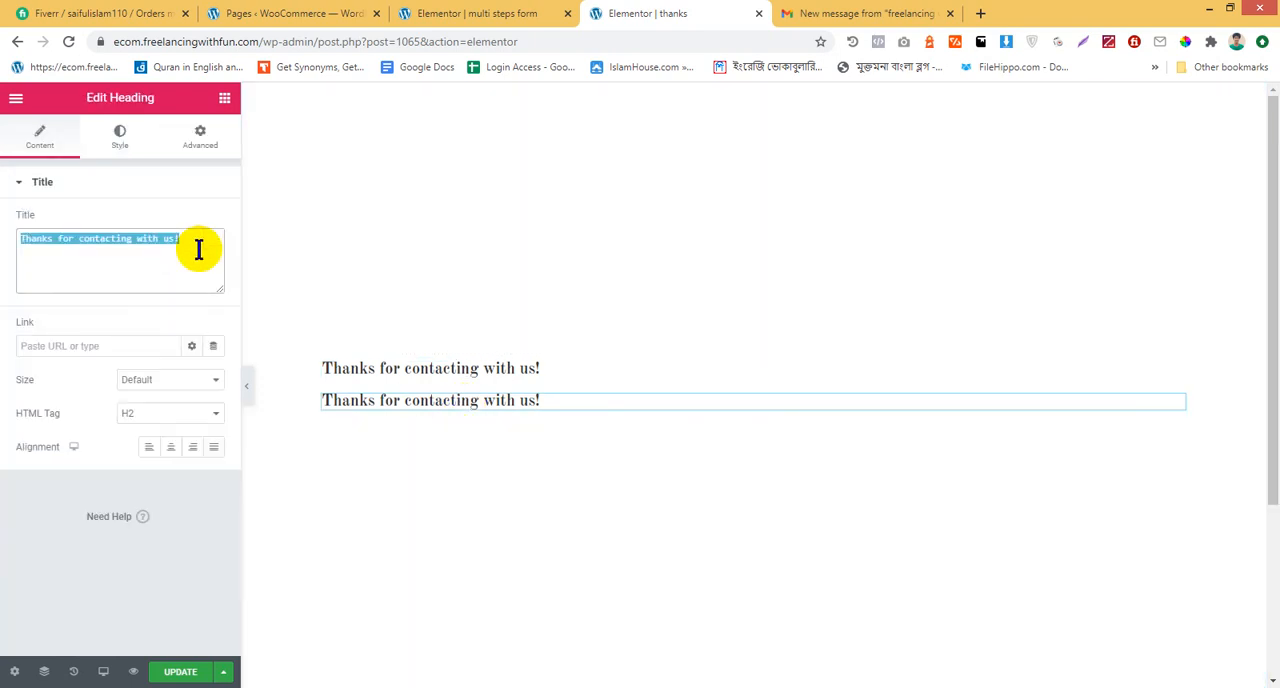
{"action": "key", "text": "BackSpace"}
{"action": "type", "text": "We'll get in touch soon!"}
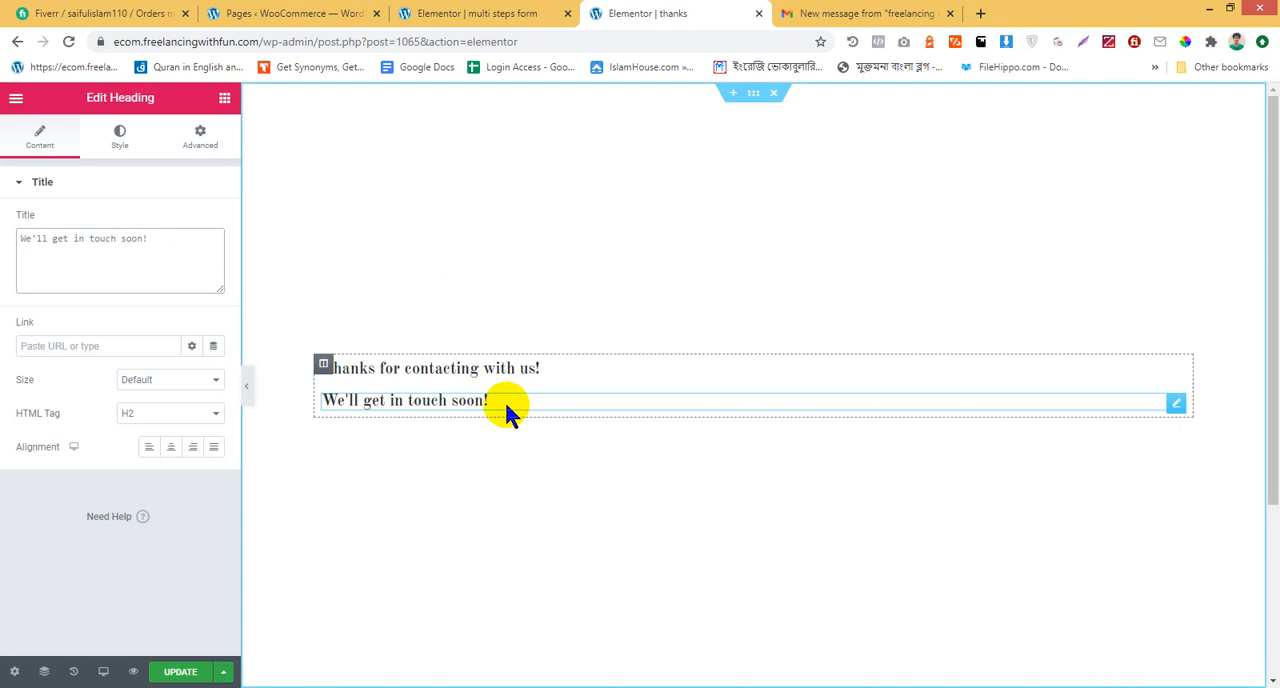
Insert "you" into the second heading's title so it reads "We'll get in touch you soon!"
{"action": "left_click", "coordinate": [450, 398]}
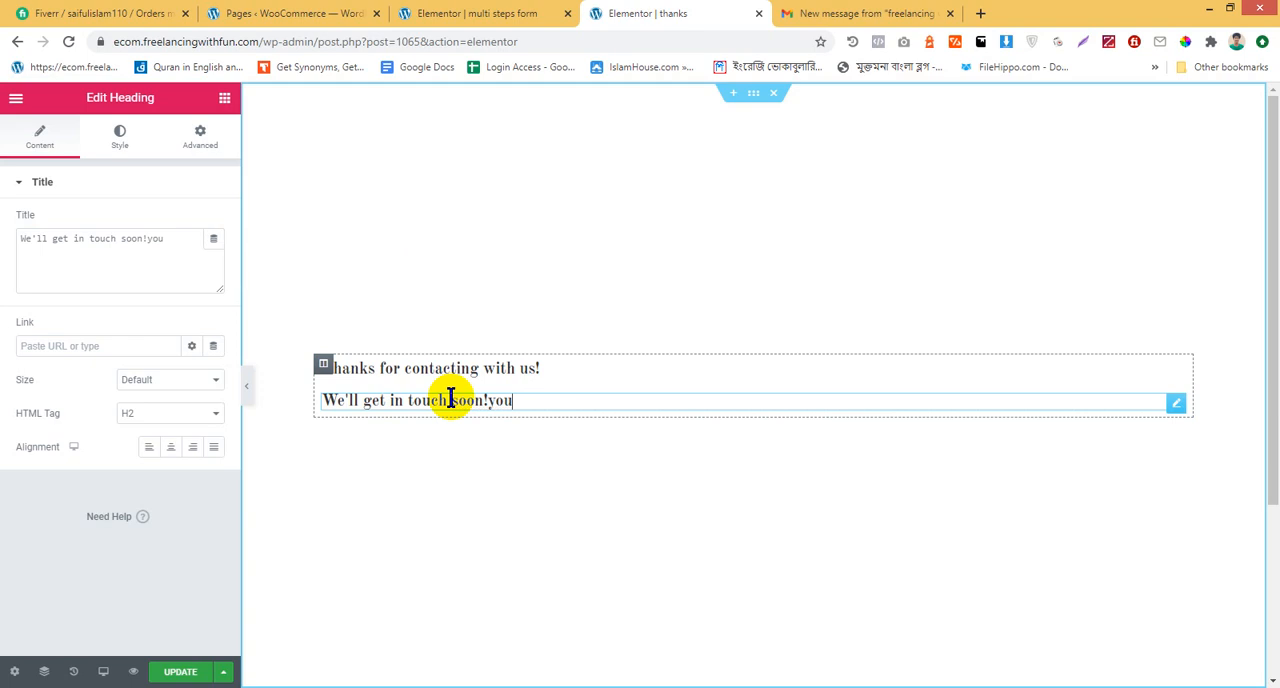
{"action": "key", "text": "BackSpace"}
{"action": "left_click", "coordinate": [120, 243]}
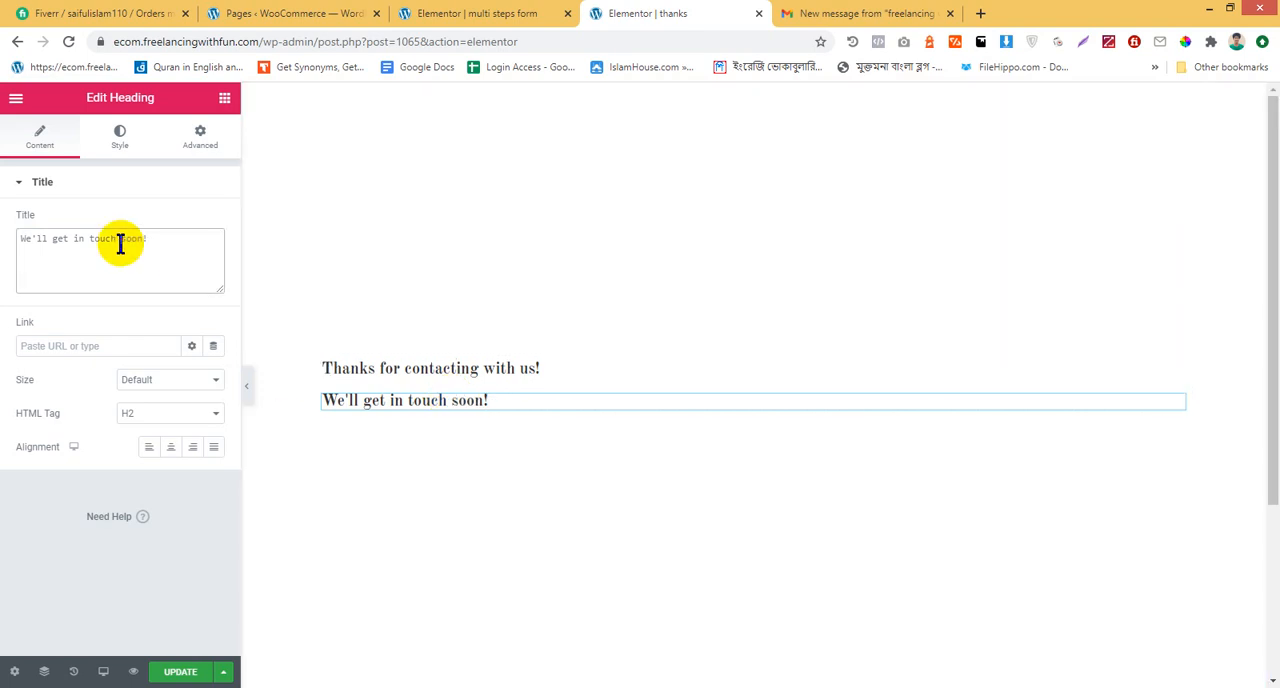
{"action": "type", "text": "you"}
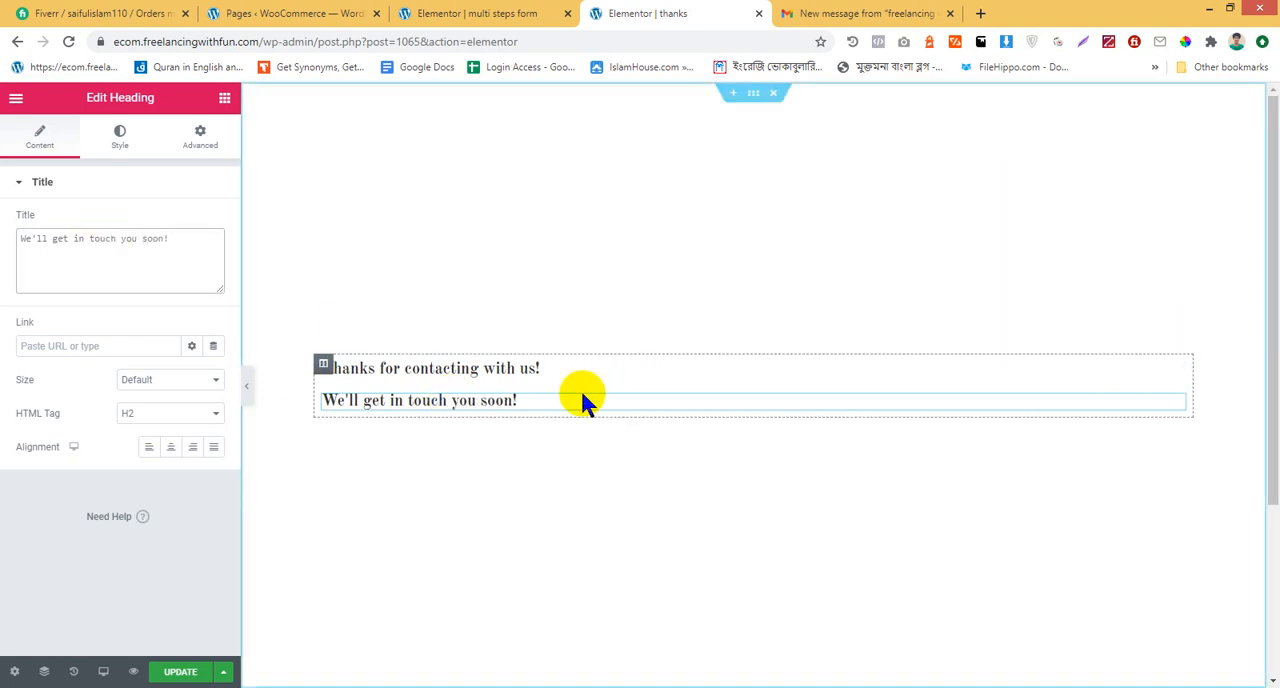
Set the text color of the "Thanks for contacting with us!" heading to black, #000000
{"action": "left_click", "coordinate": [495, 364]}
{"action": "left_click", "coordinate": [122, 138]}
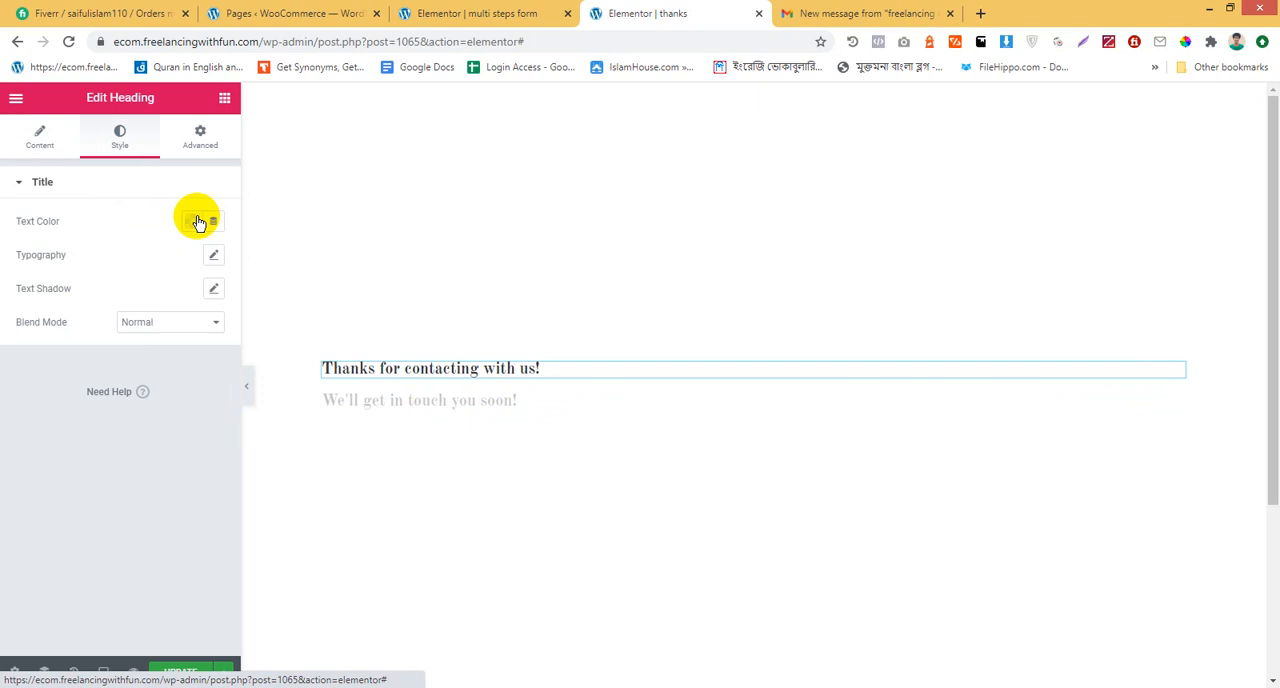
{"action": "left_click", "coordinate": [197, 222]}
{"action": "left_click", "coordinate": [241, 259]}
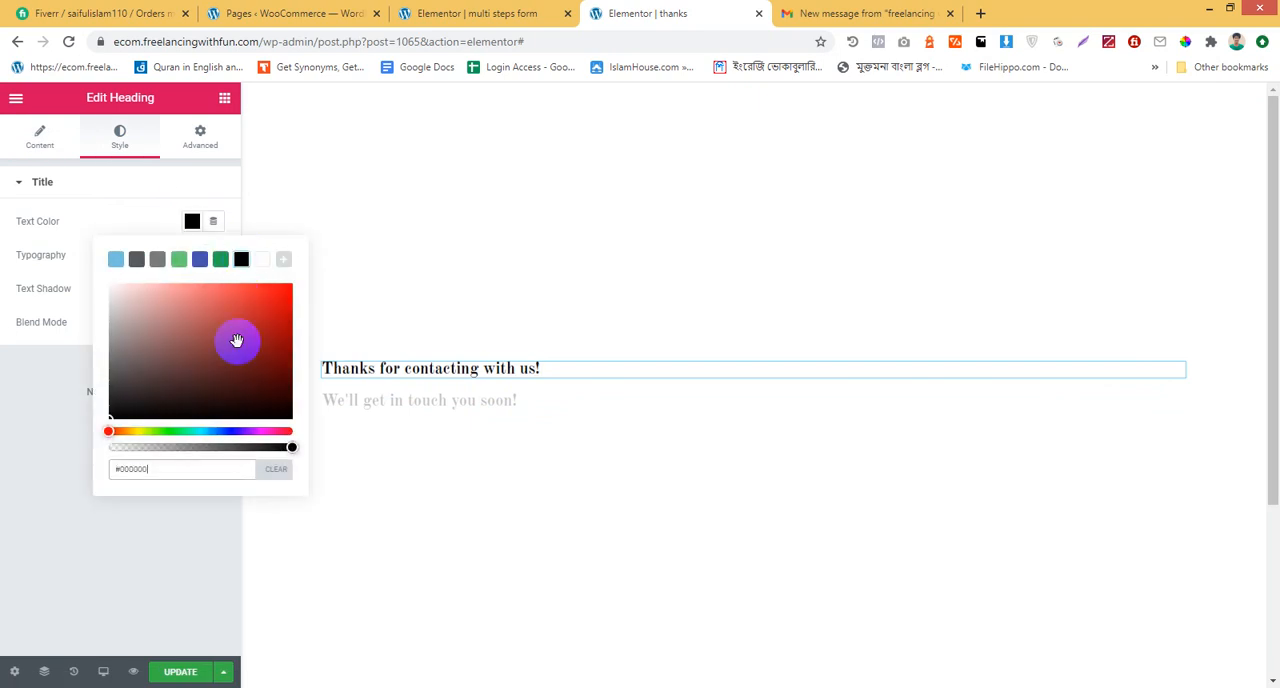
{"action": "left_click", "coordinate": [118, 216]}
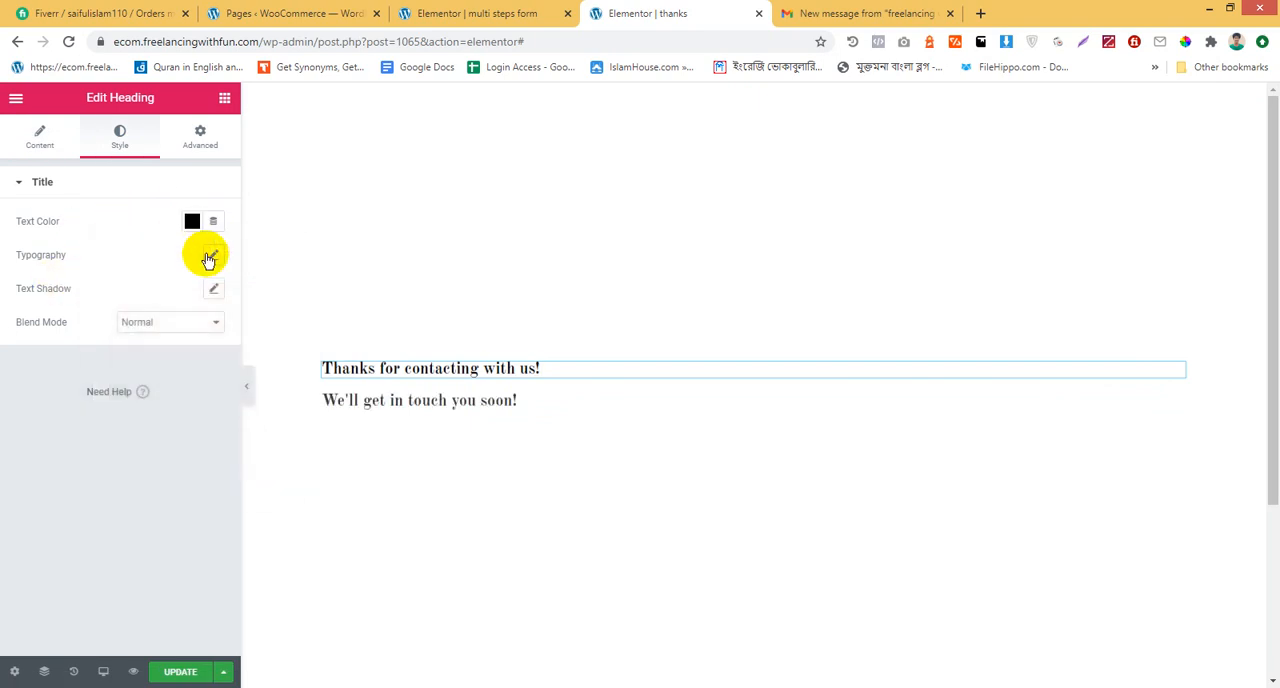
Enlarge the "Thanks for contacting with us!" heading's font size until it nearly fills the section width, and center-align it
{"action": "left_click", "coordinate": [211, 255]}
{"action": "left_click_drag", "start_coordinate": [36, 360], "coordinate": [77, 360]}
{"action": "left_click", "coordinate": [366, 360]}
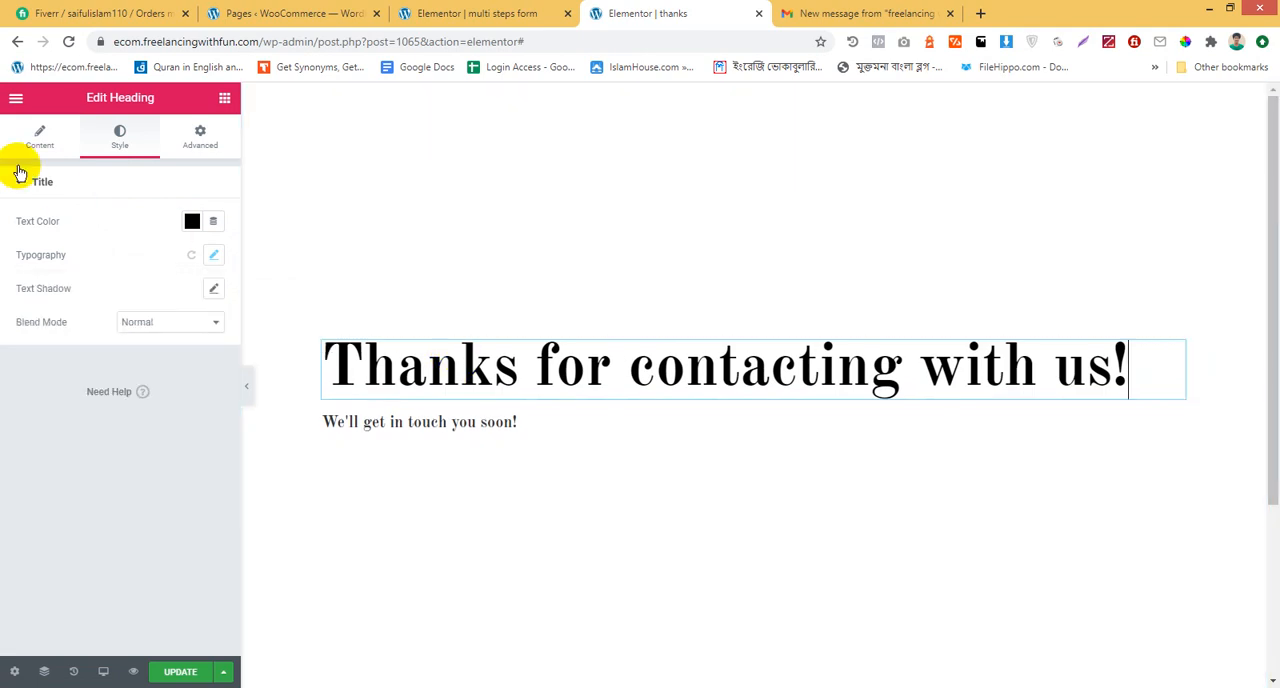
{"action": "left_click", "coordinate": [23, 143]}
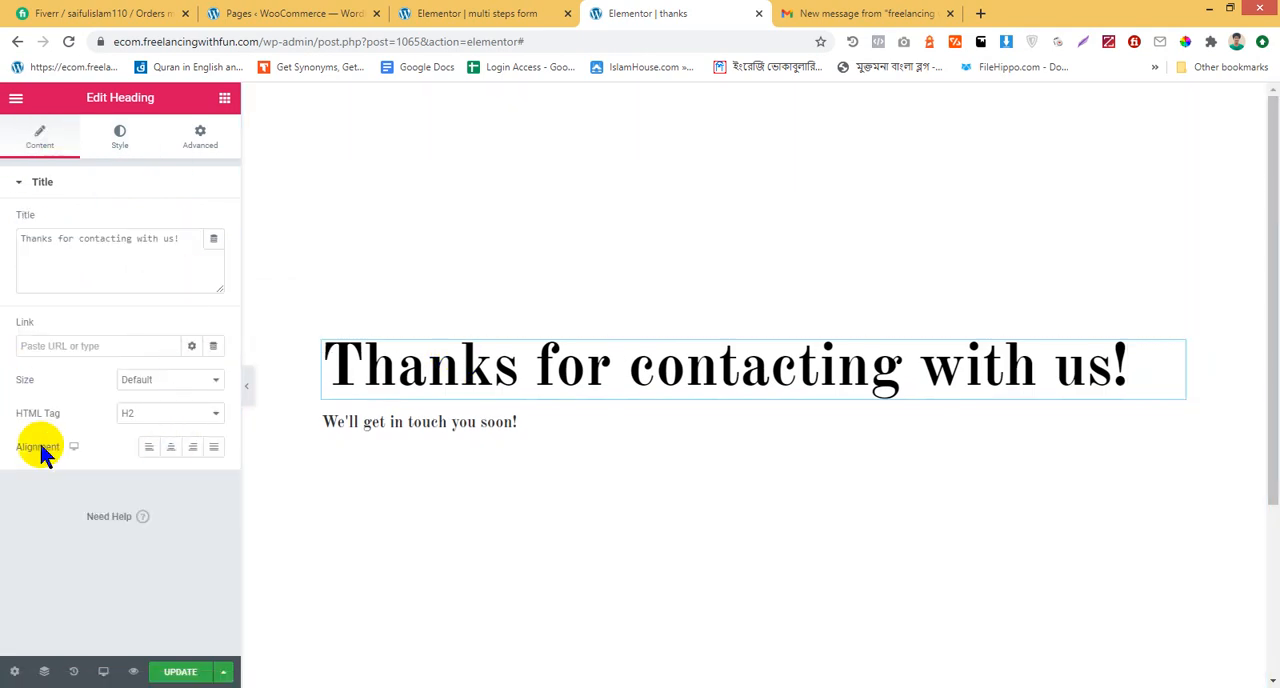
{"action": "left_click", "coordinate": [170, 450]}
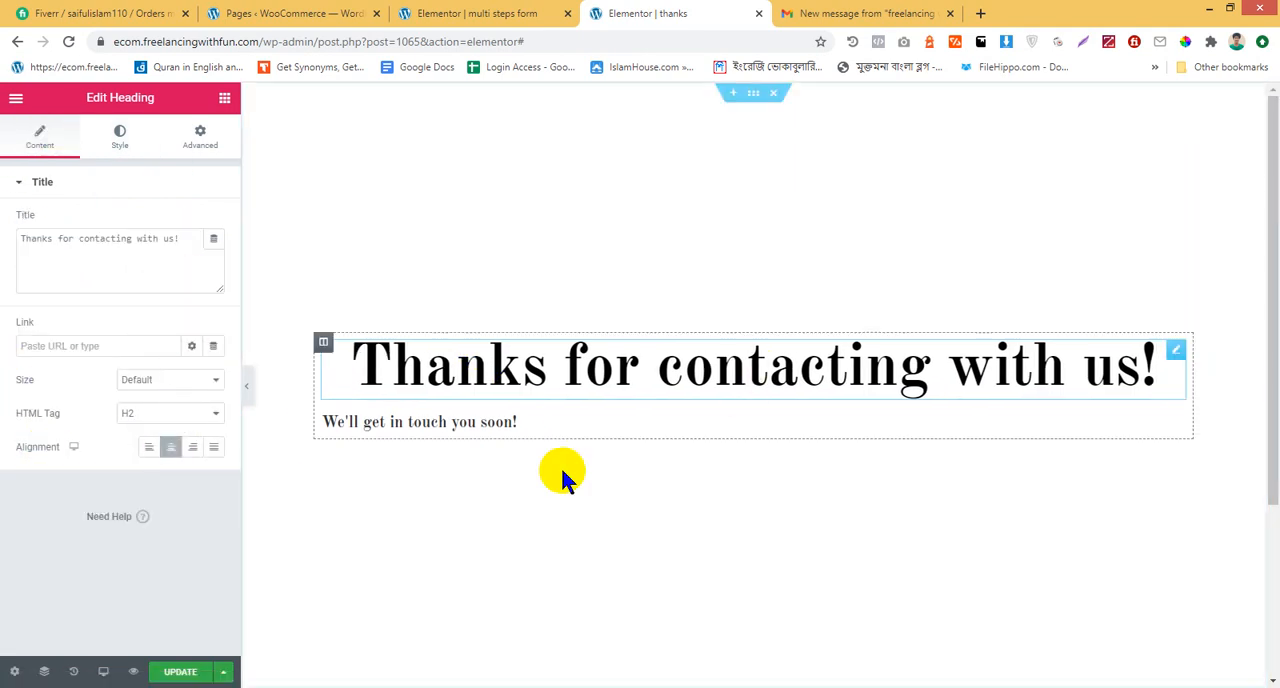
Center-align the "We'll get in touch you soon!" heading and set its text color to red, #BF1D1D
{"action": "left_click", "coordinate": [528, 426]}
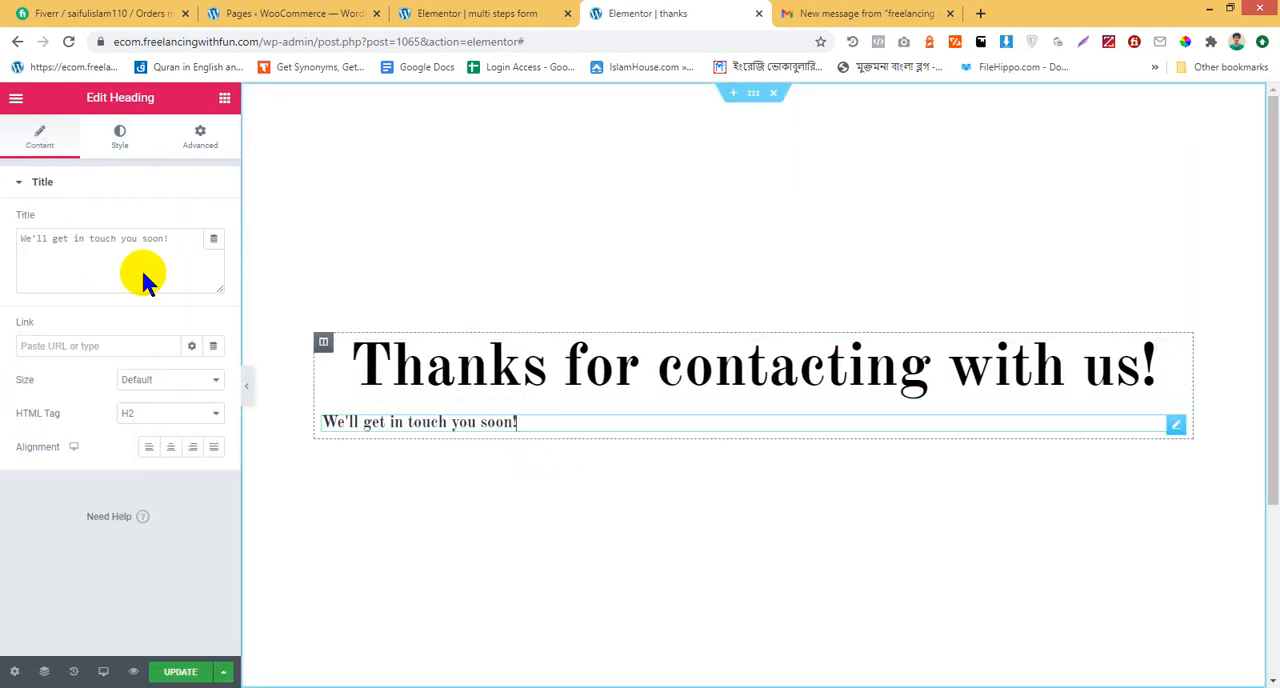
{"action": "left_click", "coordinate": [170, 446]}
{"action": "left_click", "coordinate": [142, 145]}
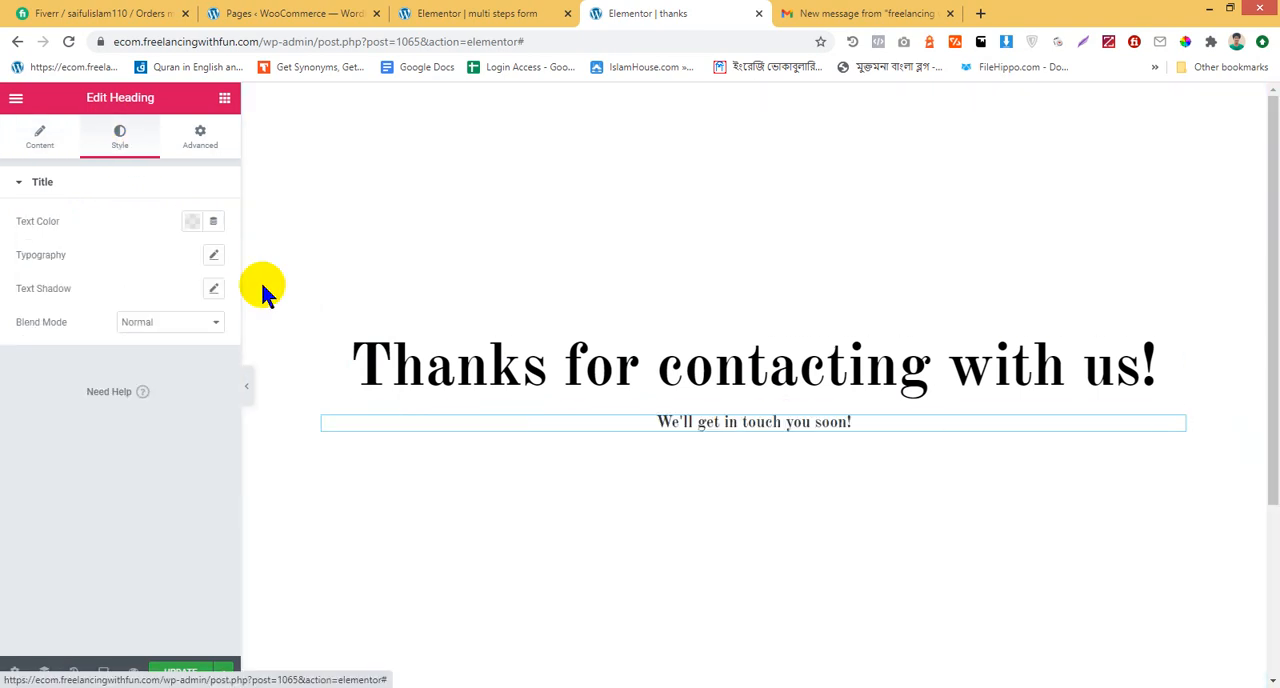
{"action": "left_click", "coordinate": [192, 221]}
{"action": "left_click", "coordinate": [200, 291]}
{"action": "left_click", "coordinate": [241, 259]}
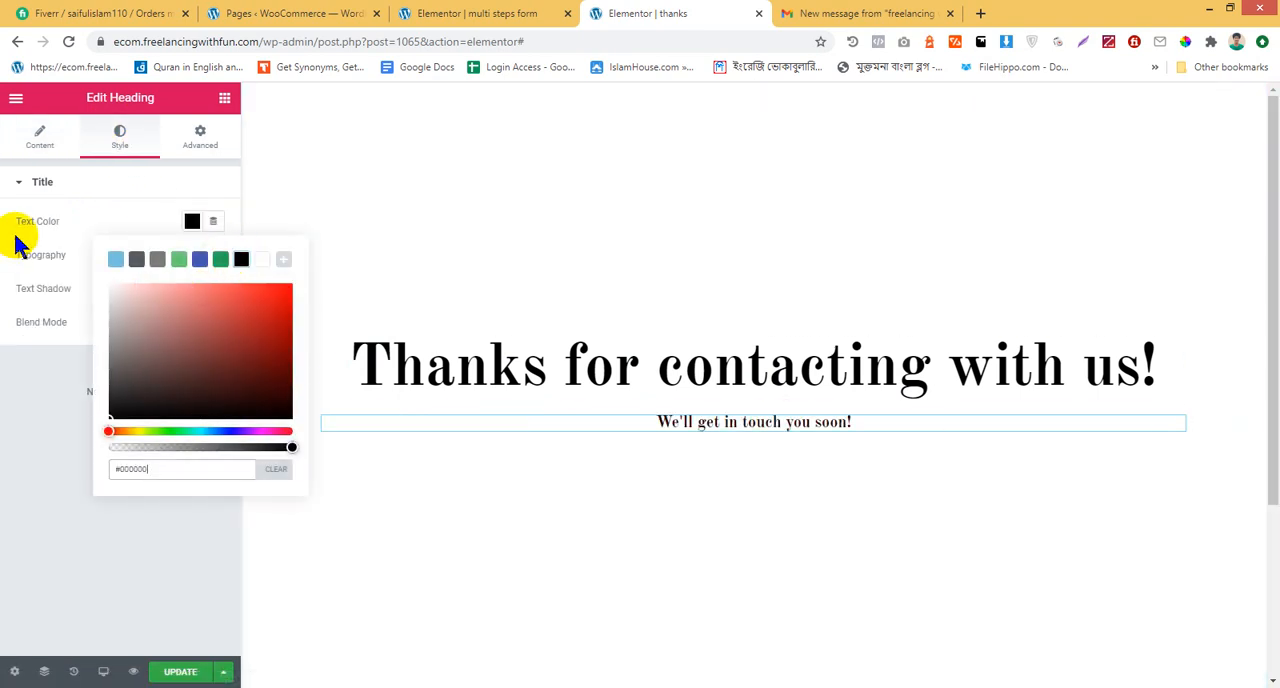
{"action": "left_click", "coordinate": [260, 318]}
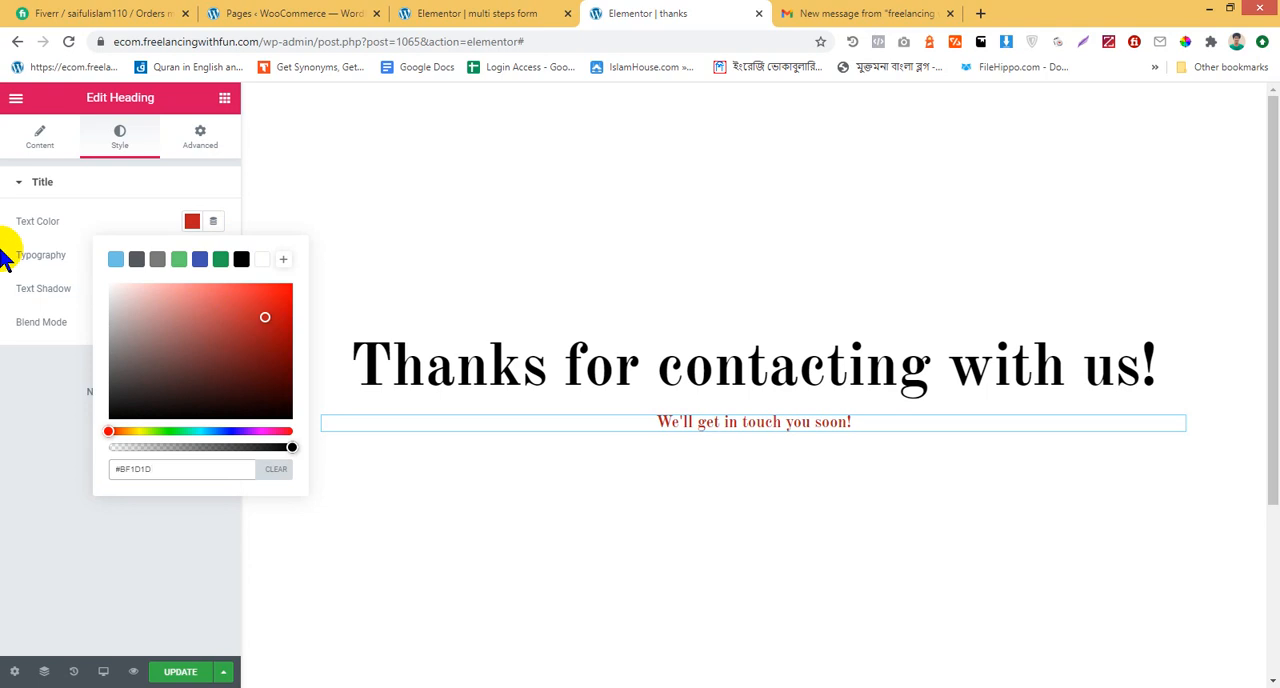
{"action": "left_click", "coordinate": [190, 260]}
Set the "We'll get in touch you soon!" heading's font size to 28 px and return to the widget list
{"action": "left_click", "coordinate": [213, 255]}
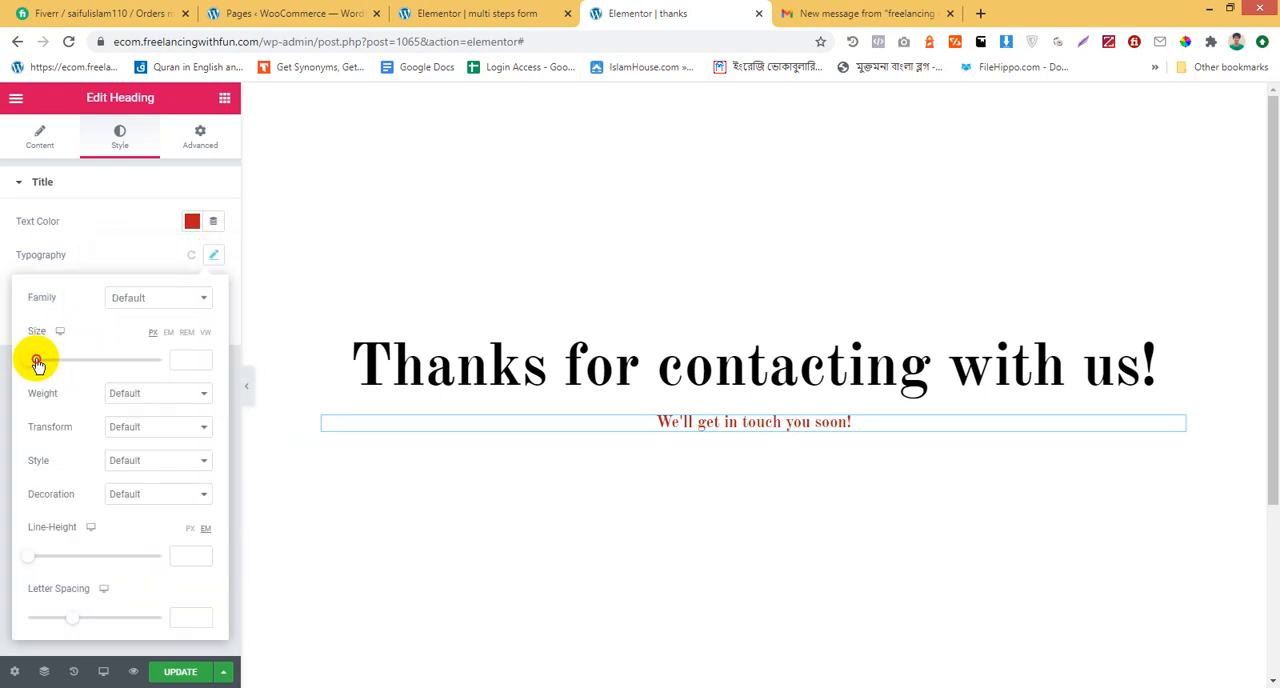
{"action": "left_click_drag", "start_coordinate": [37, 360], "coordinate": [46, 362]}
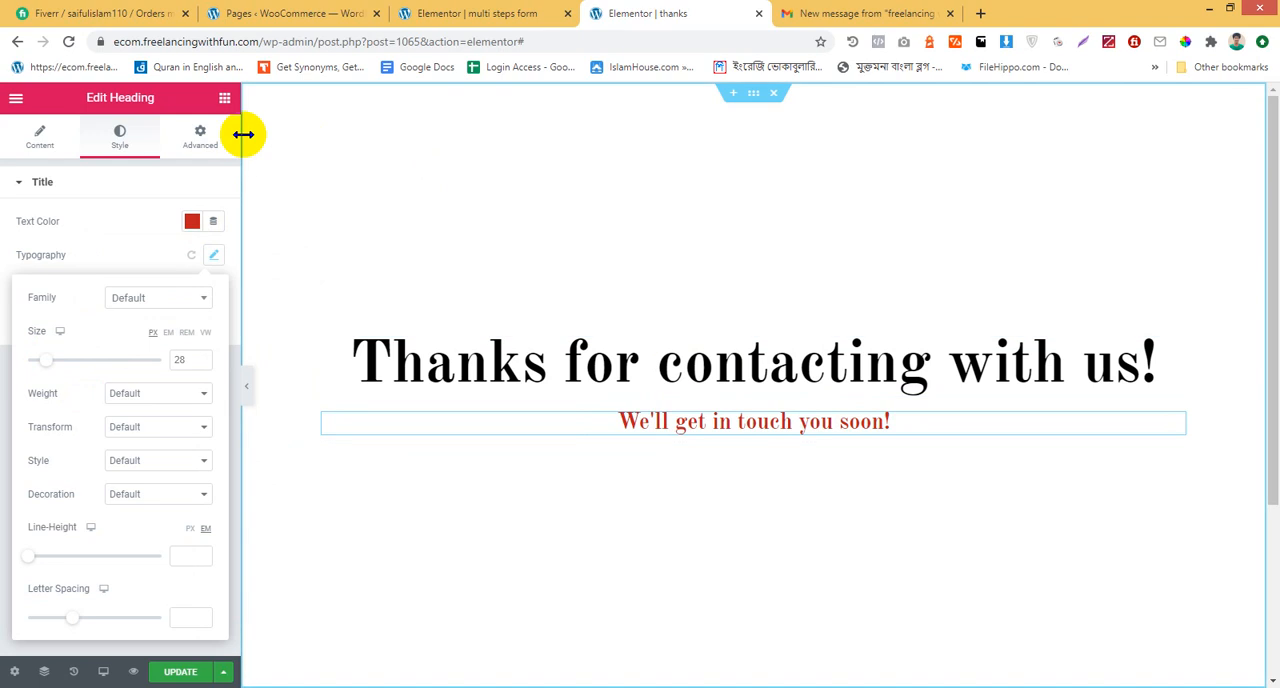
{"action": "left_click", "coordinate": [225, 103]}
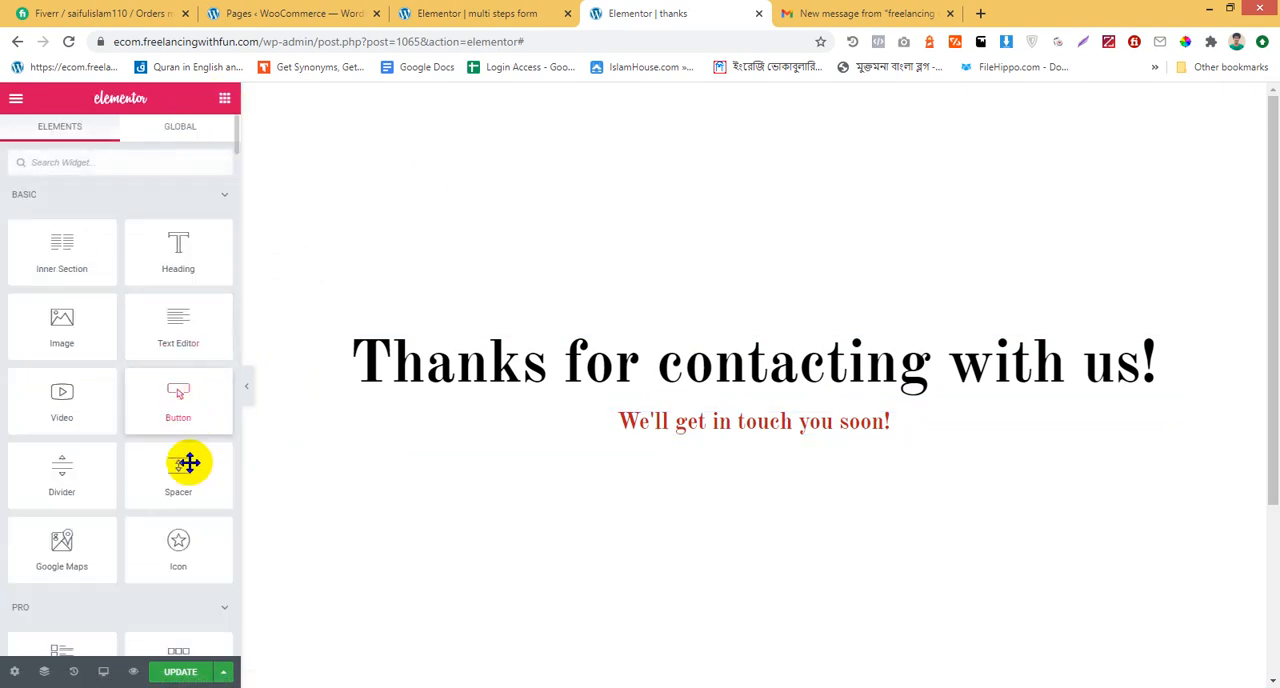
Insert a spacer between the two headings, set its space to 89 px, and update the thanks page
{"action": "left_click_drag", "start_coordinate": [189, 463], "coordinate": [695, 378]}
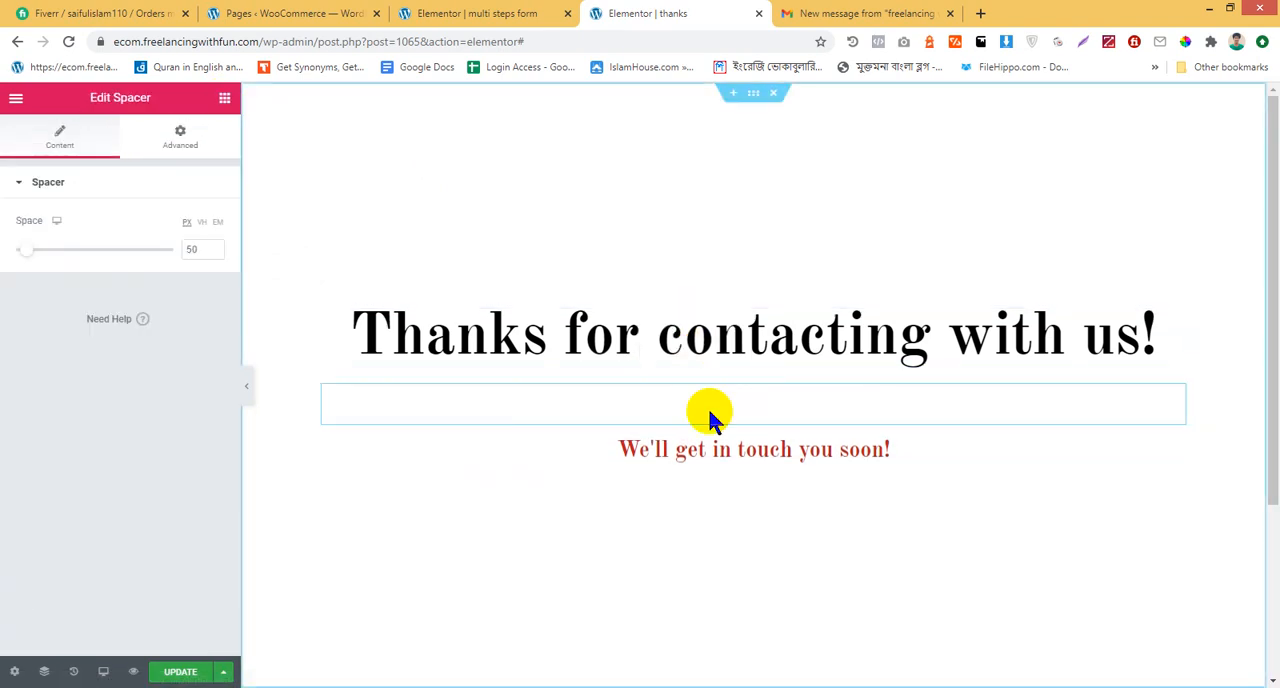
{"action": "mouse_move", "coordinate": [31, 255]}
{"action": "left_mouse_down"}
{"action": "mouse_move", "coordinate": [60, 249]}
{"action": "mouse_move", "coordinate": [37, 249]}
{"action": "left_mouse_up"}
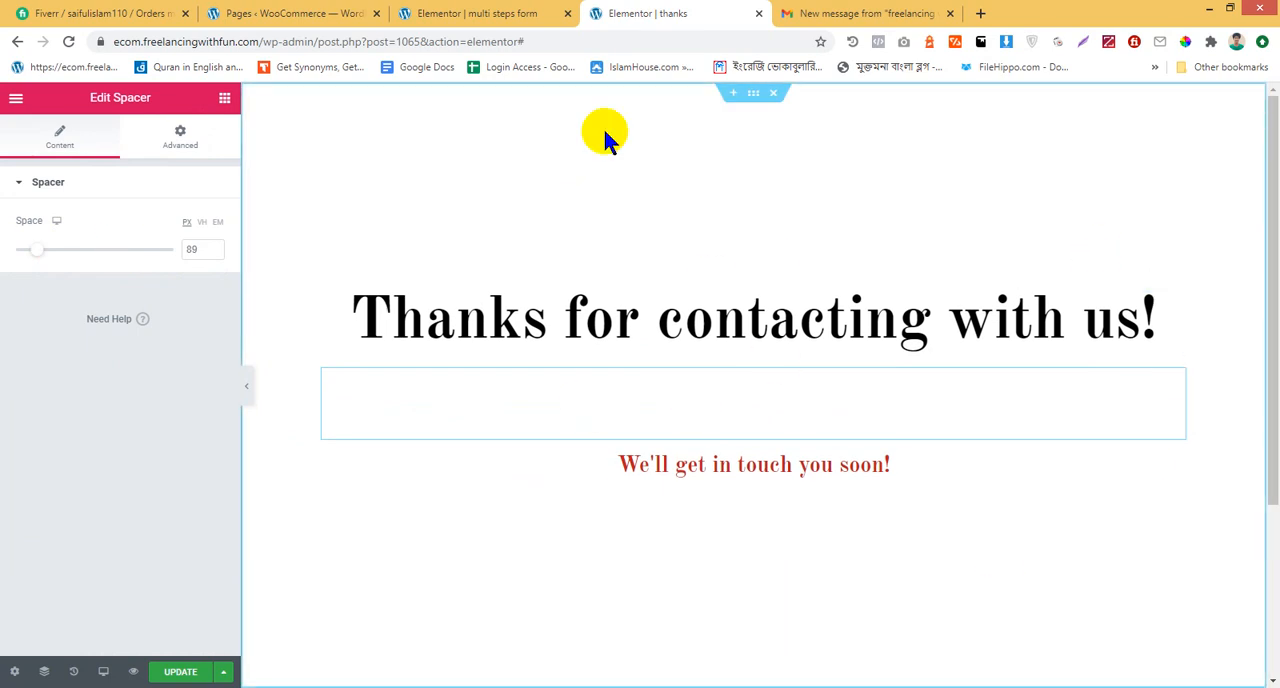
{"action": "left_click", "coordinate": [172, 670]}
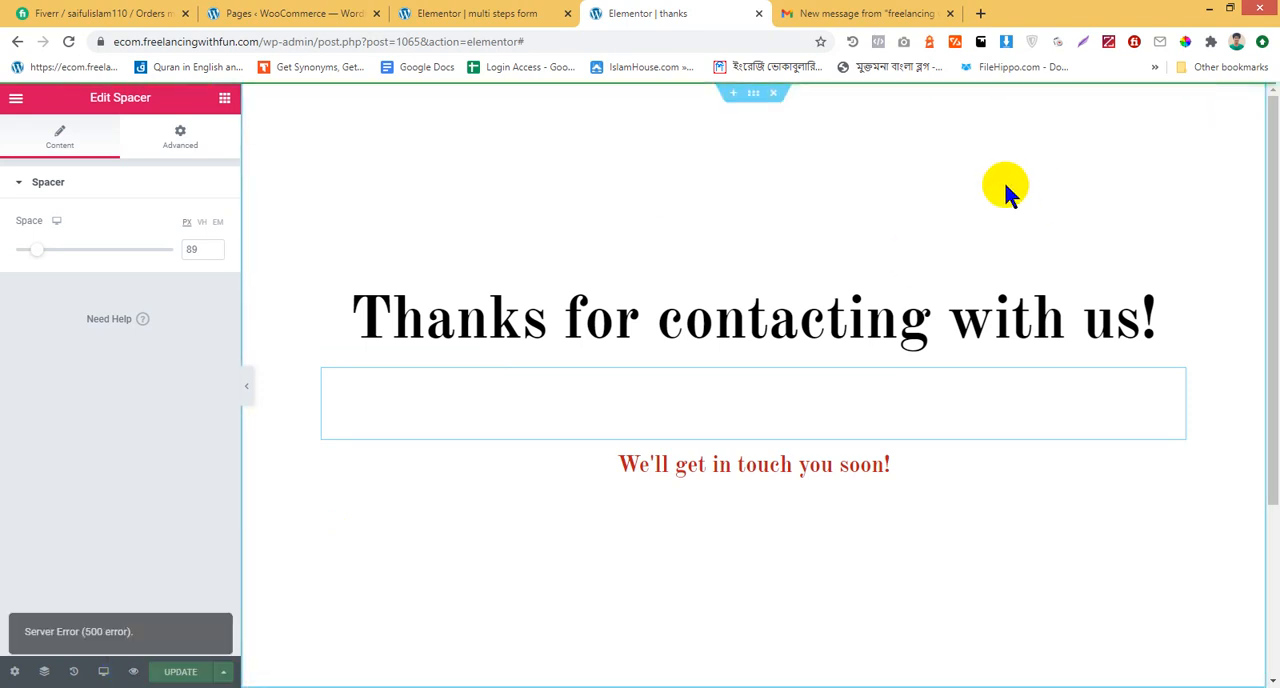
{"action": "left_click", "coordinate": [530, 13]}
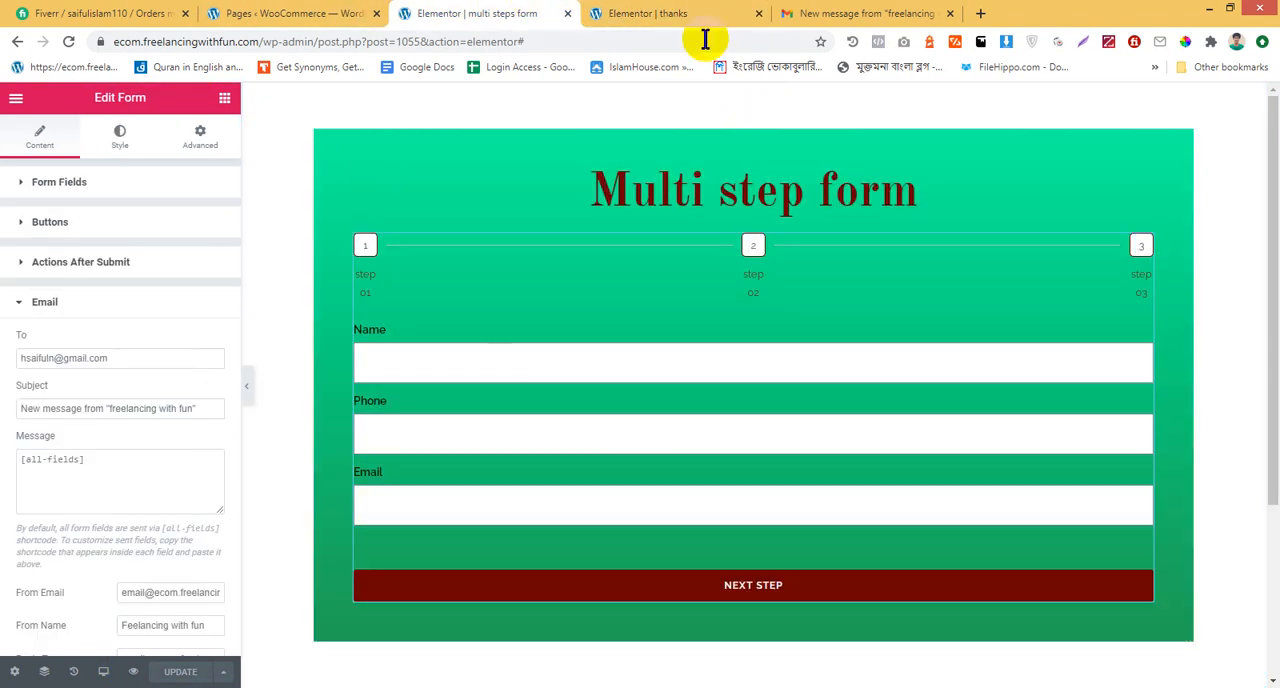
{"action": "left_click", "coordinate": [672, 13]}
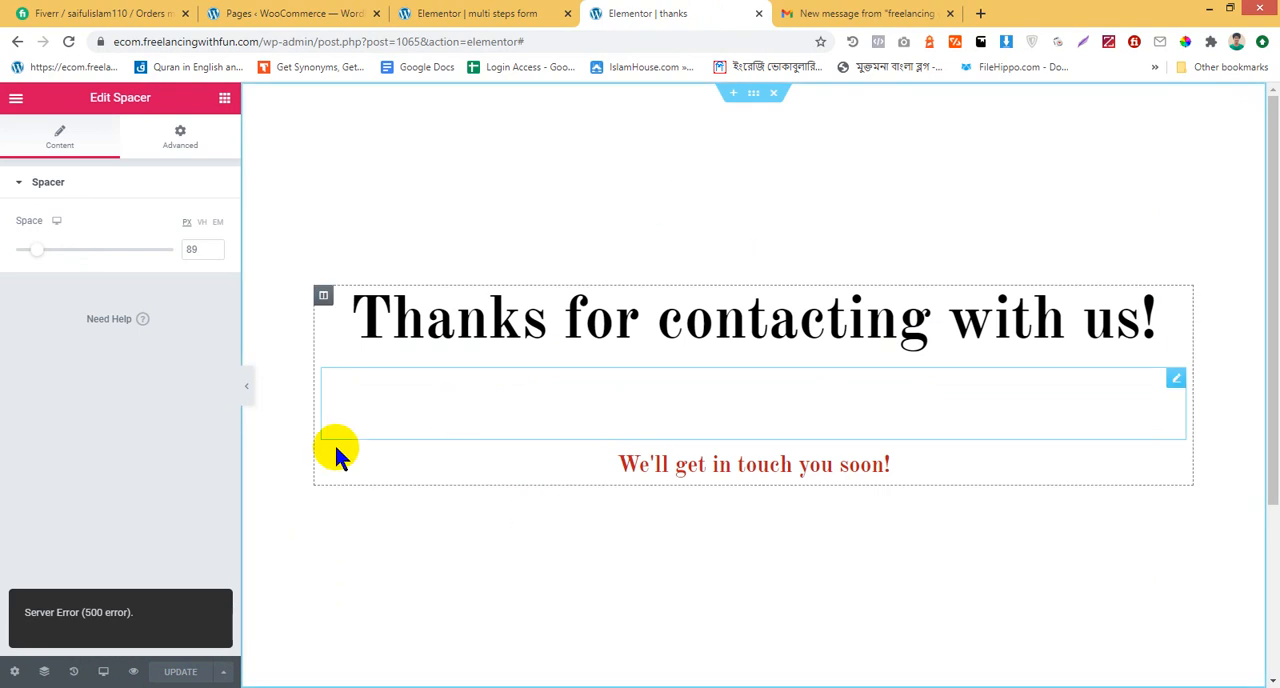
{"action": "left_click", "coordinate": [136, 674]}
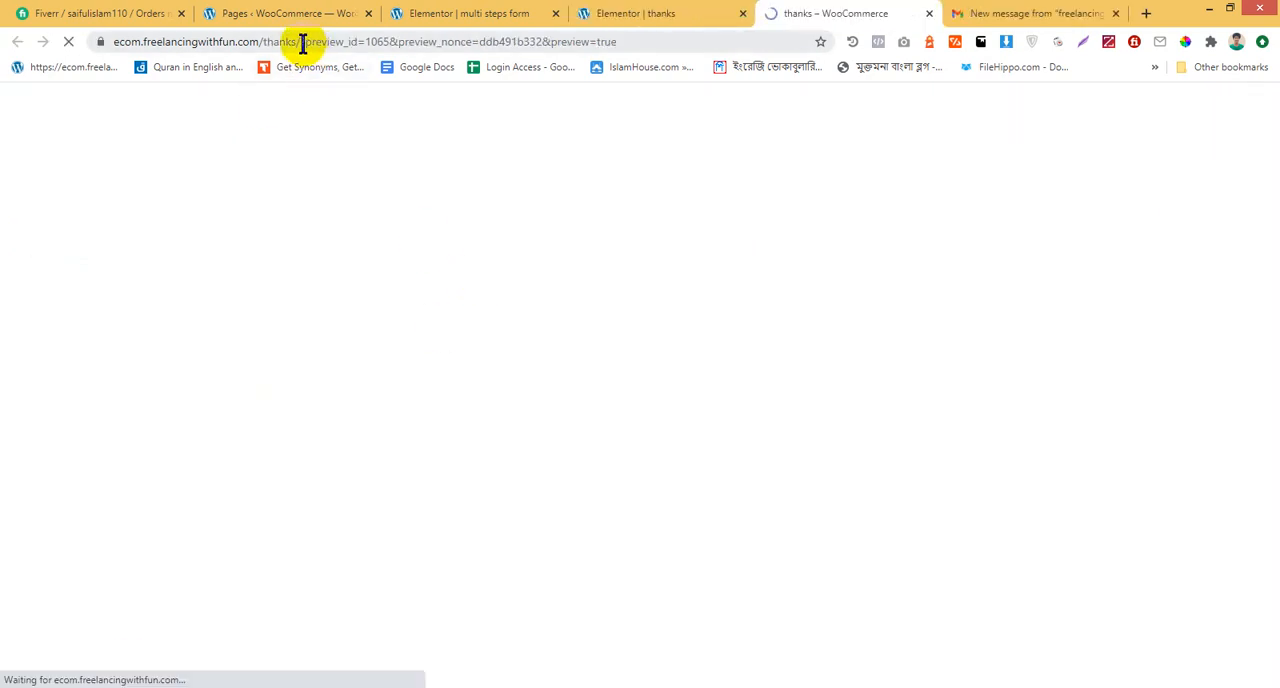
{"action": "left_click_drag", "start_coordinate": [300, 41], "coordinate": [4, 28]}
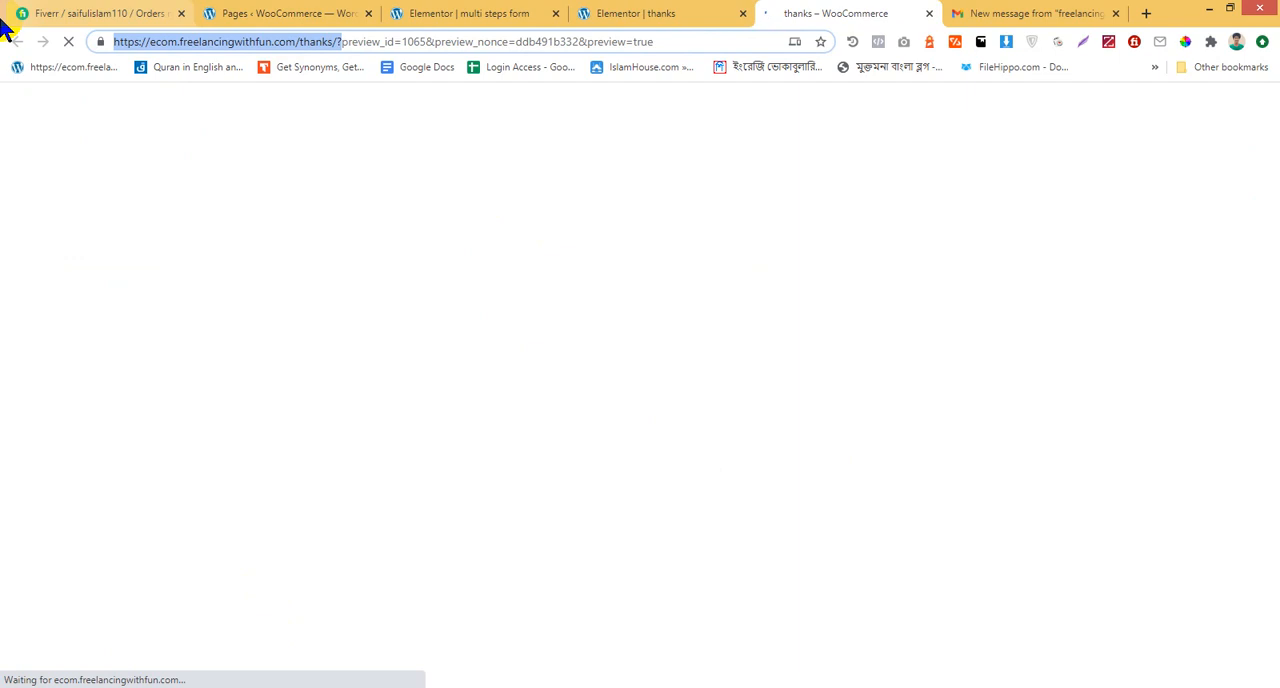
{"action": "left_click", "coordinate": [388, 41]}
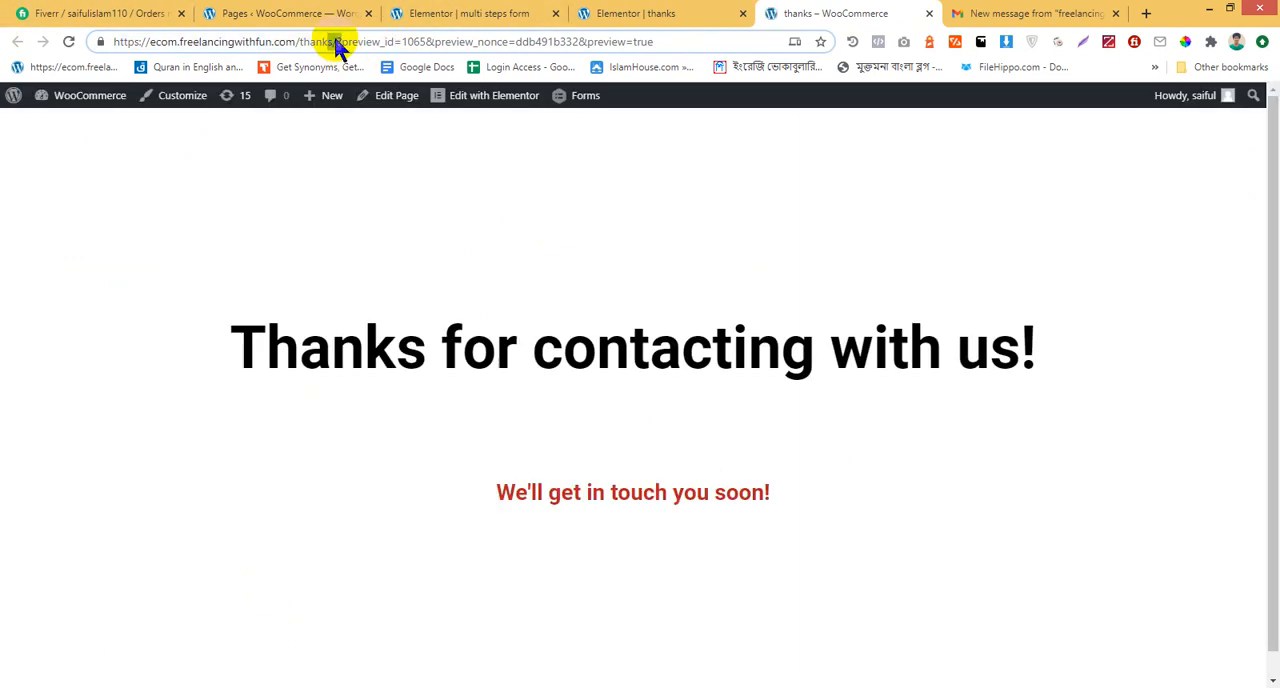
{"action": "left_click_drag", "start_coordinate": [338, 41], "coordinate": [2, 43]}
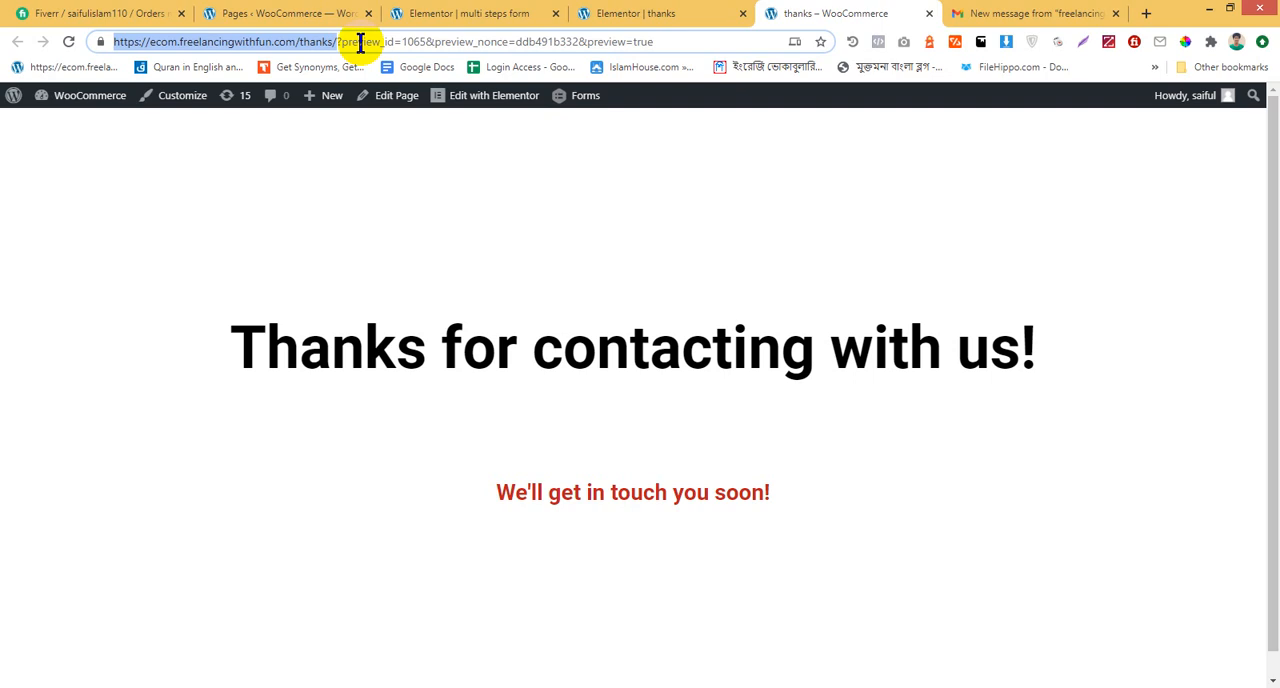
Close the thanks page preview, its editor and the Gmail message, and return to the multi steps form editor
{"action": "left_click", "coordinate": [692, 12]}
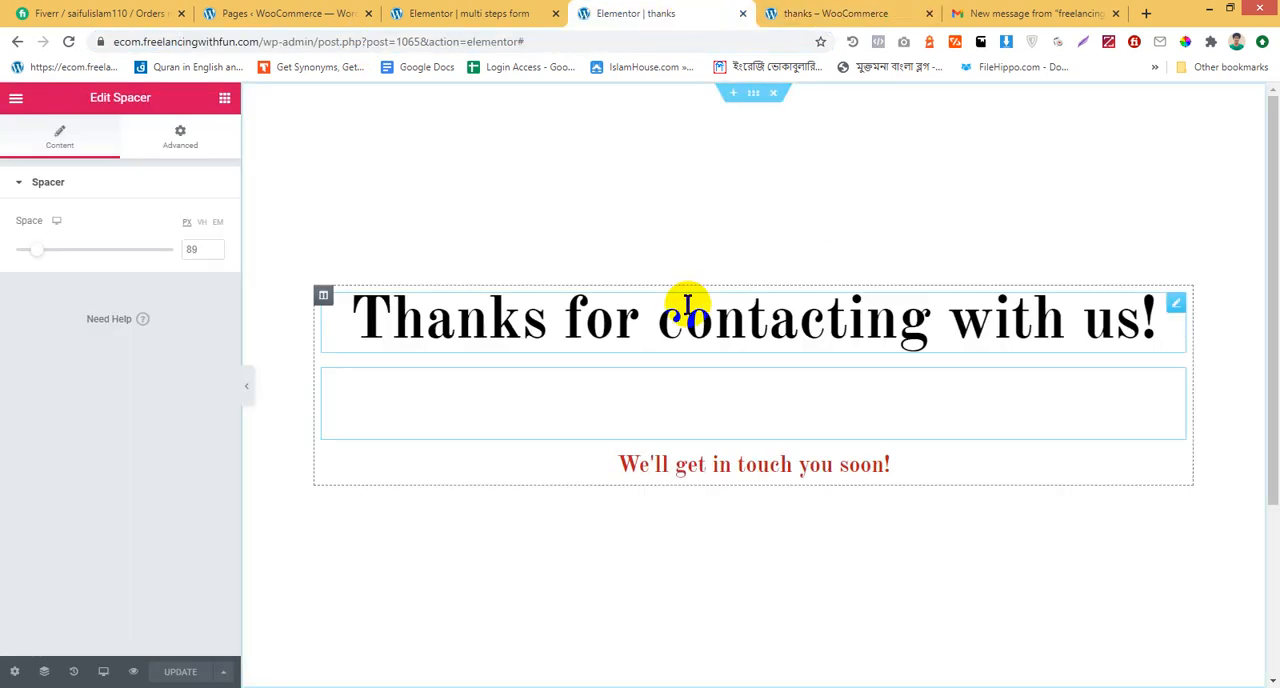
{"action": "left_click", "coordinate": [455, 10]}
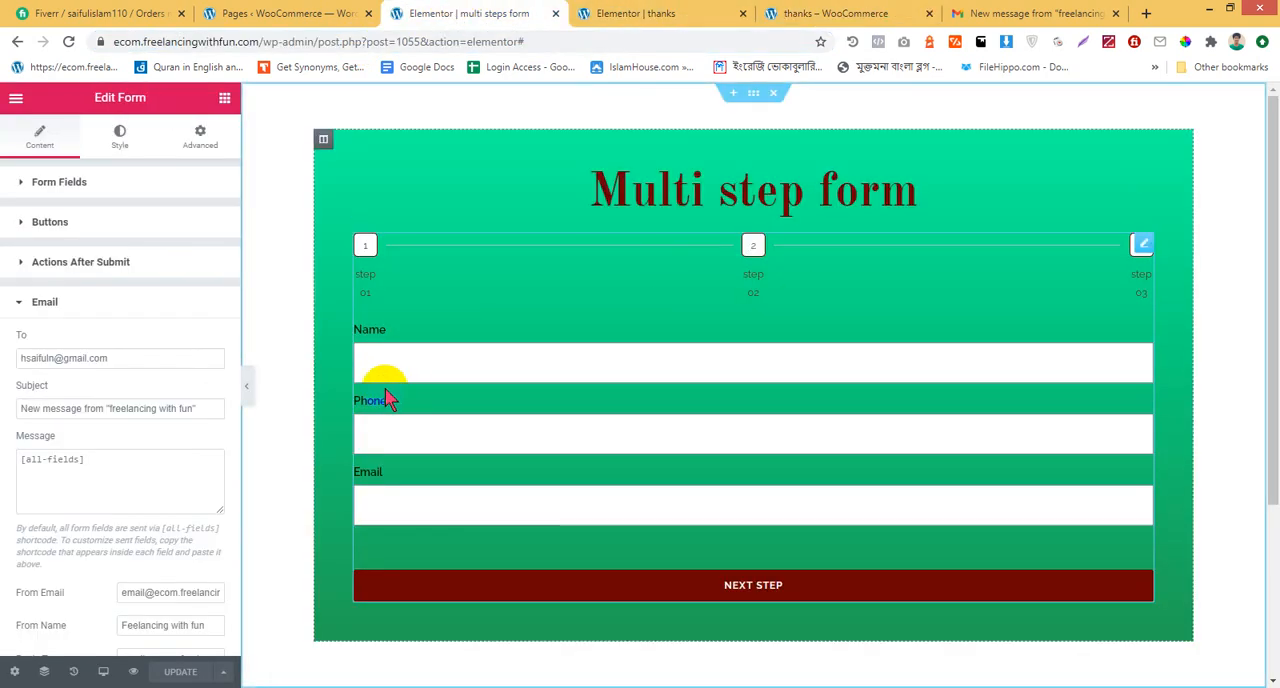
{"action": "left_click", "coordinate": [52, 306]}
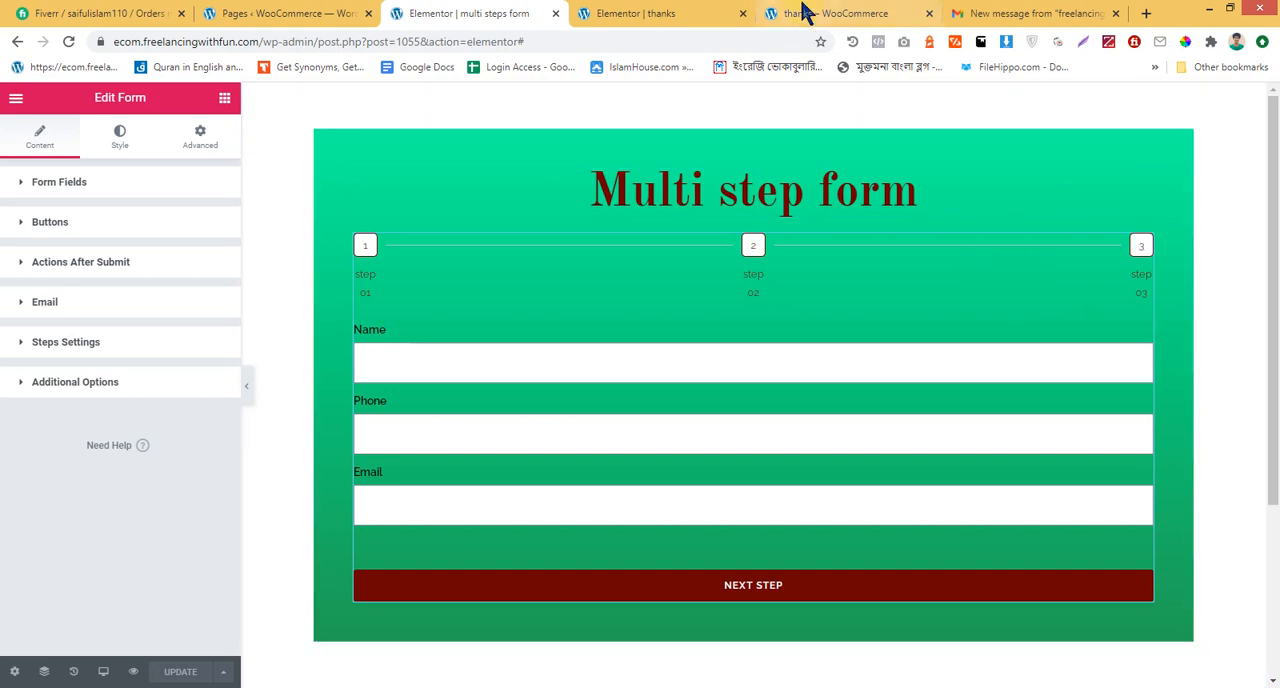
{"action": "left_click", "coordinate": [866, 20]}
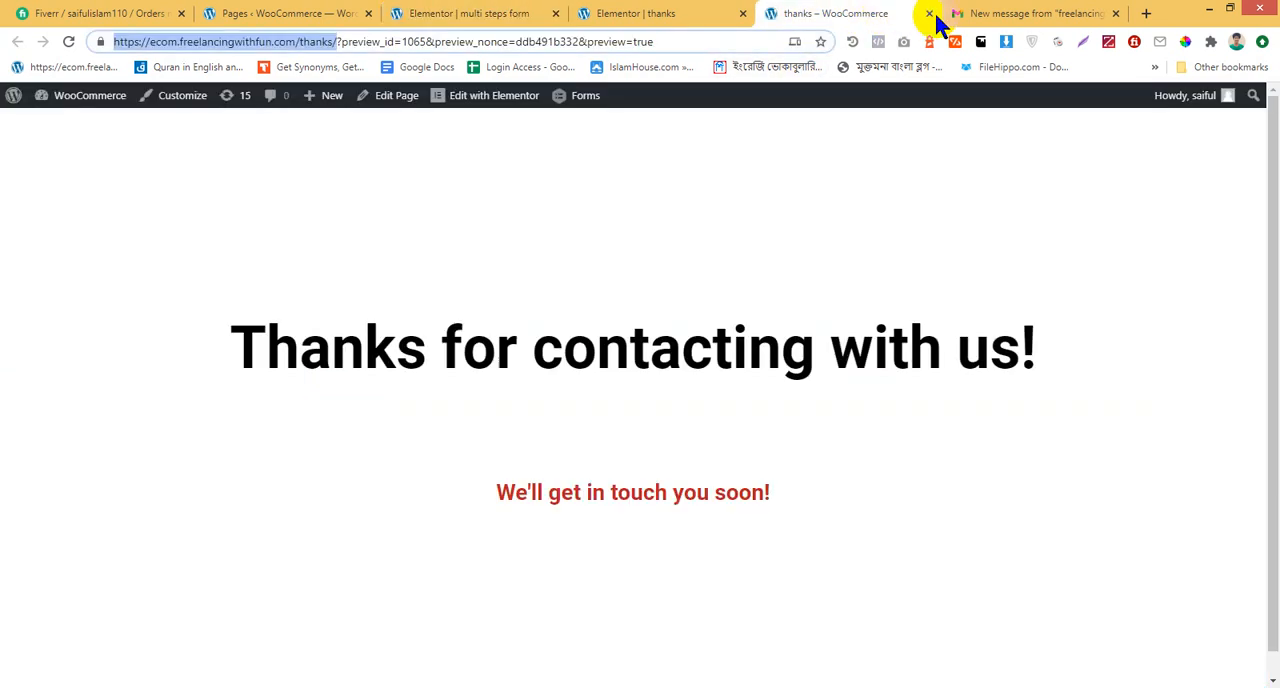
{"action": "left_click", "coordinate": [930, 14]}
{"action": "left_click", "coordinate": [704, 11]}
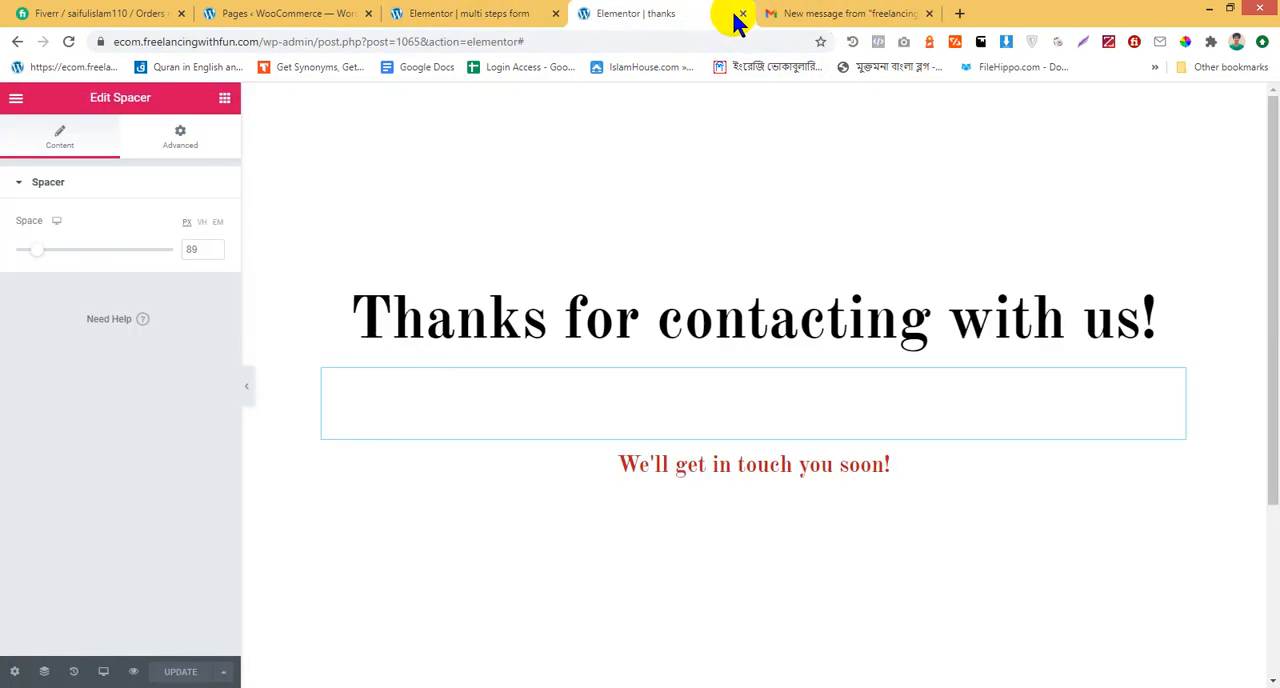
{"action": "left_click", "coordinate": [742, 15]}
{"action": "left_click", "coordinate": [742, 14]}
{"action": "left_click", "coordinate": [742, 14]}
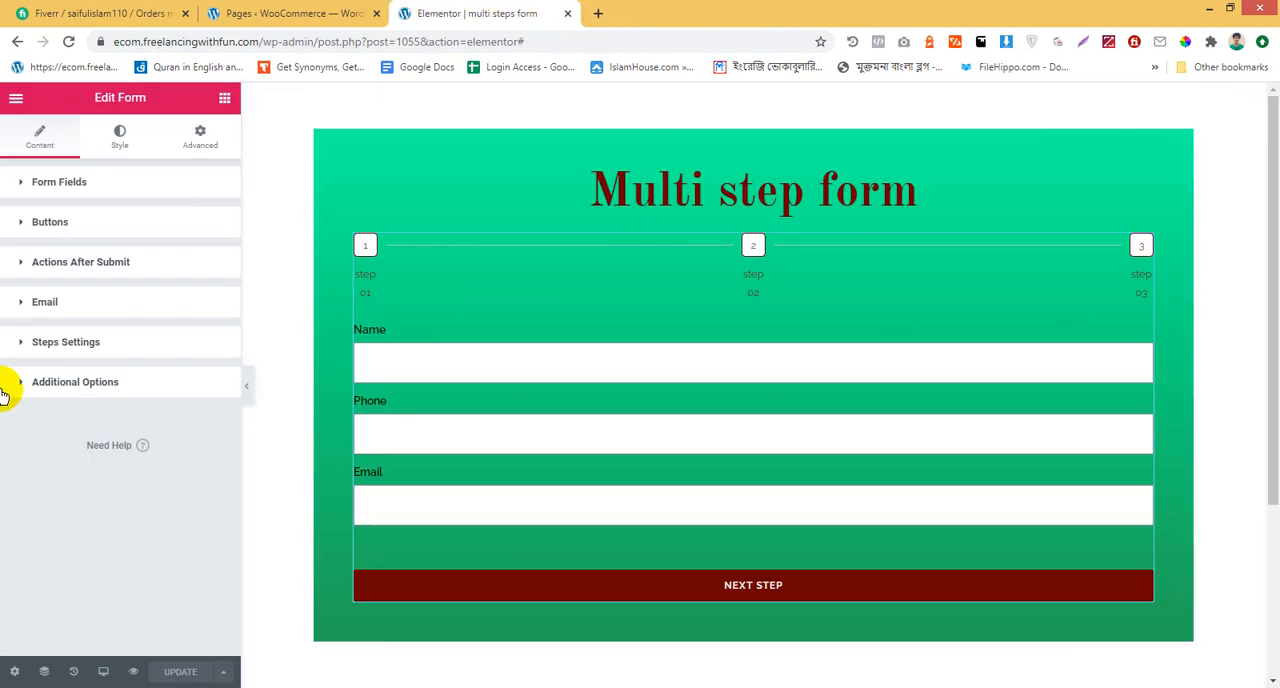
Add Redirect alongside Email to the form's actions after submit
{"action": "left_click", "coordinate": [115, 265]}
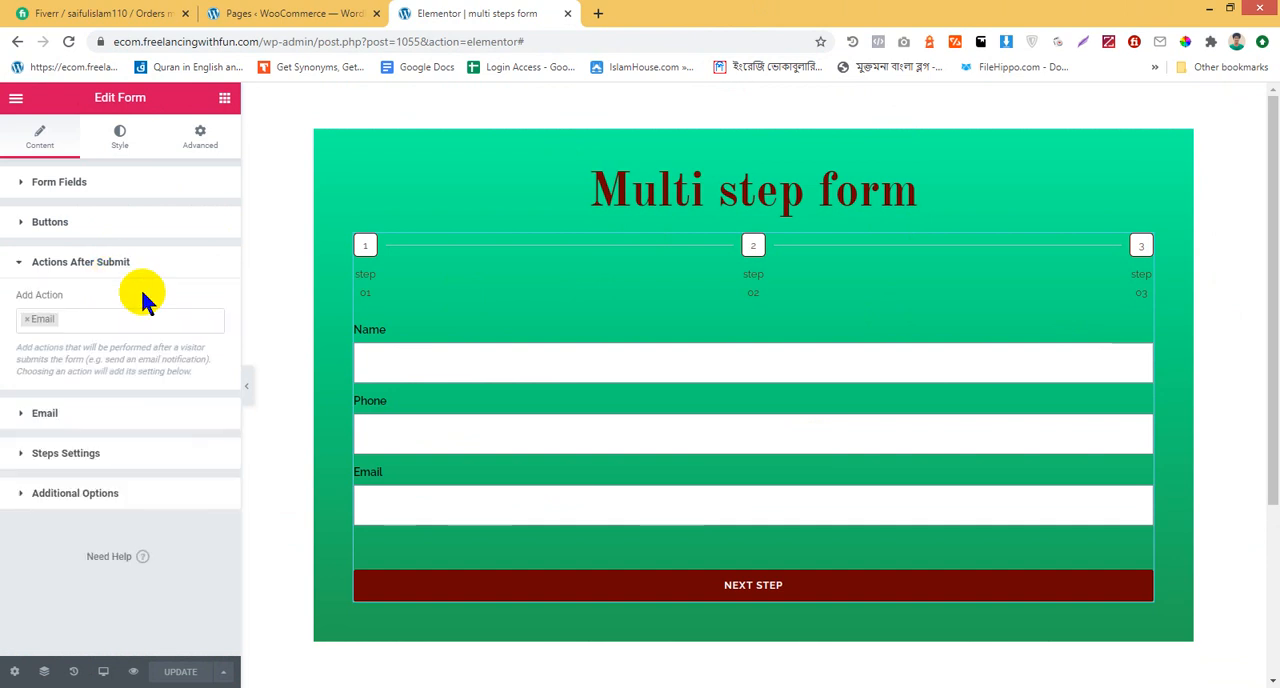
{"action": "left_click", "coordinate": [126, 314]}
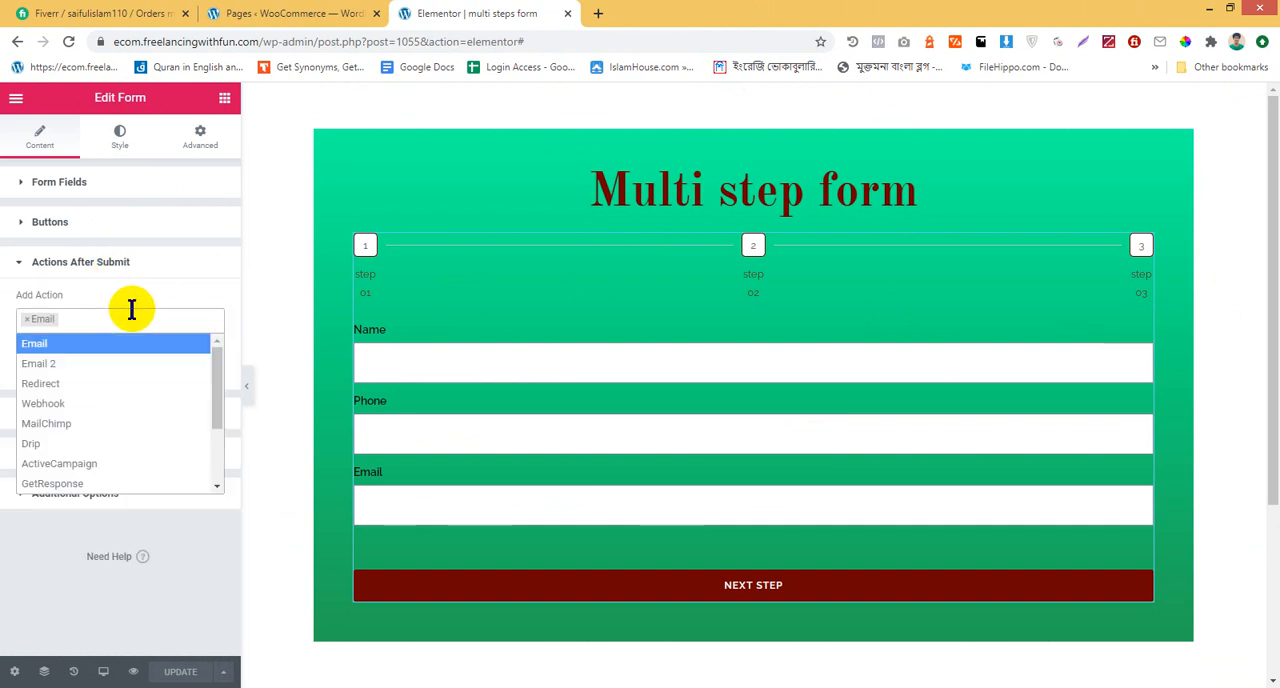
{"action": "left_click", "coordinate": [123, 383]}
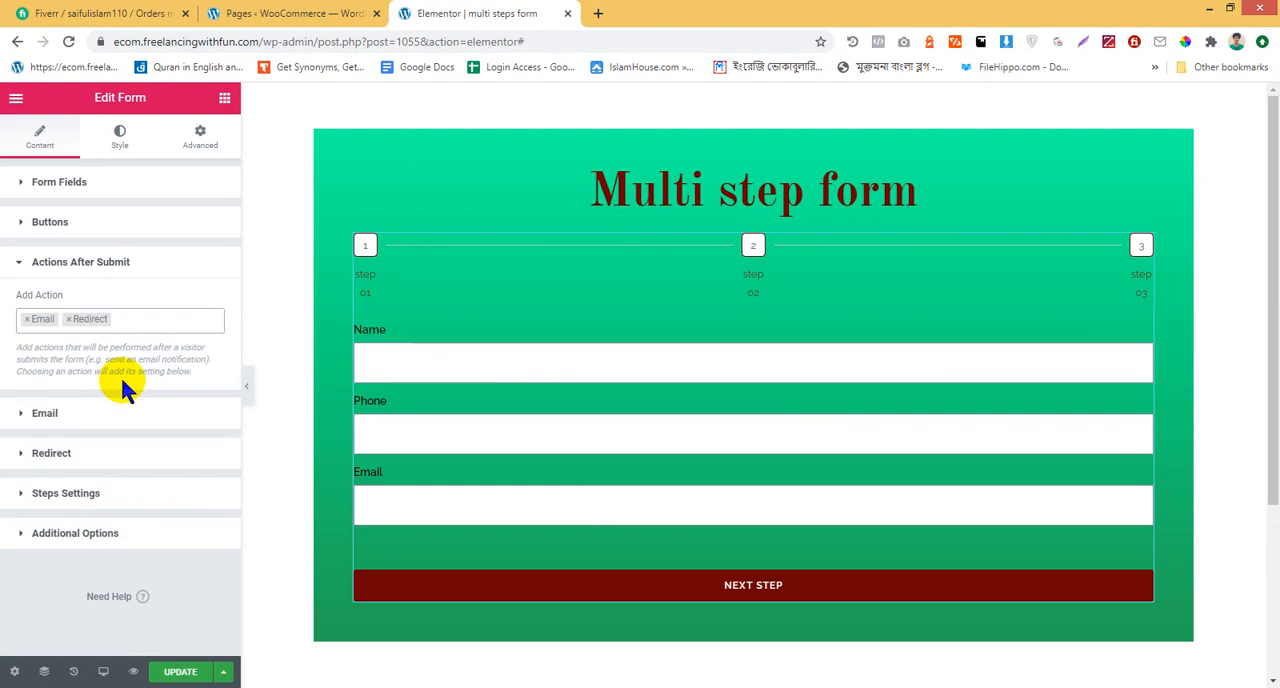
{"action": "left_click", "coordinate": [132, 319]}
{"action": "key", "text": "BackSpace"}
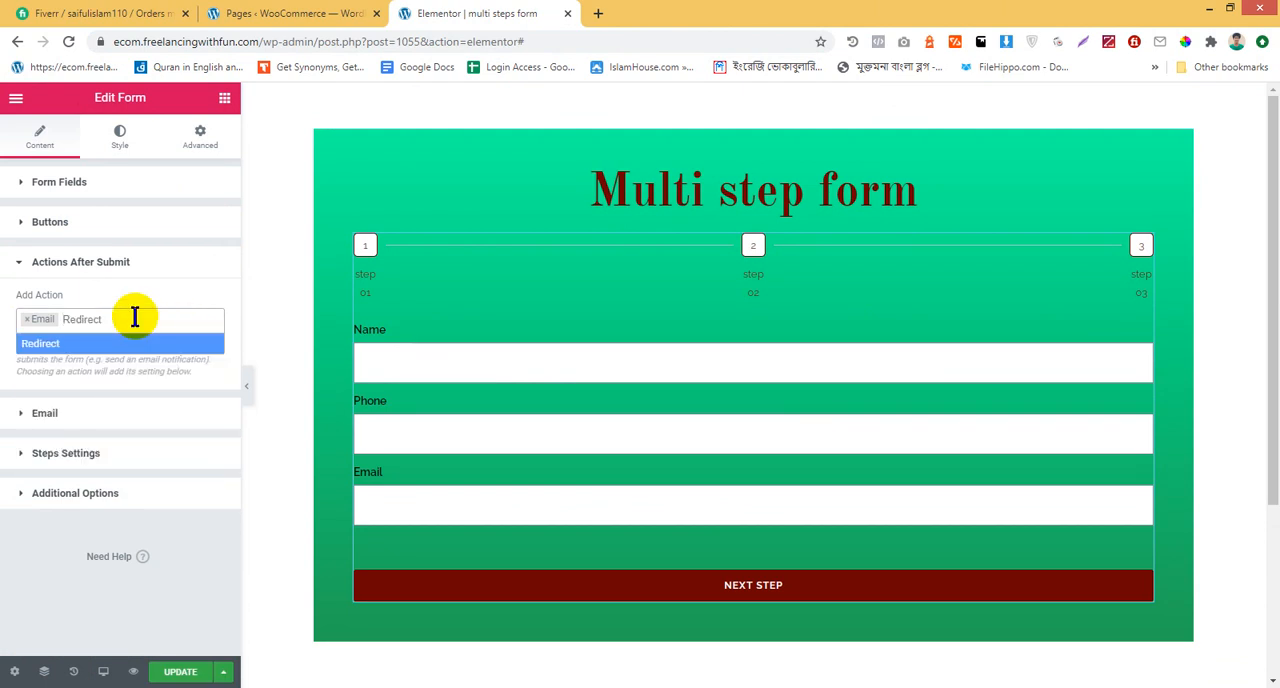
{"action": "left_click", "coordinate": [172, 270]}
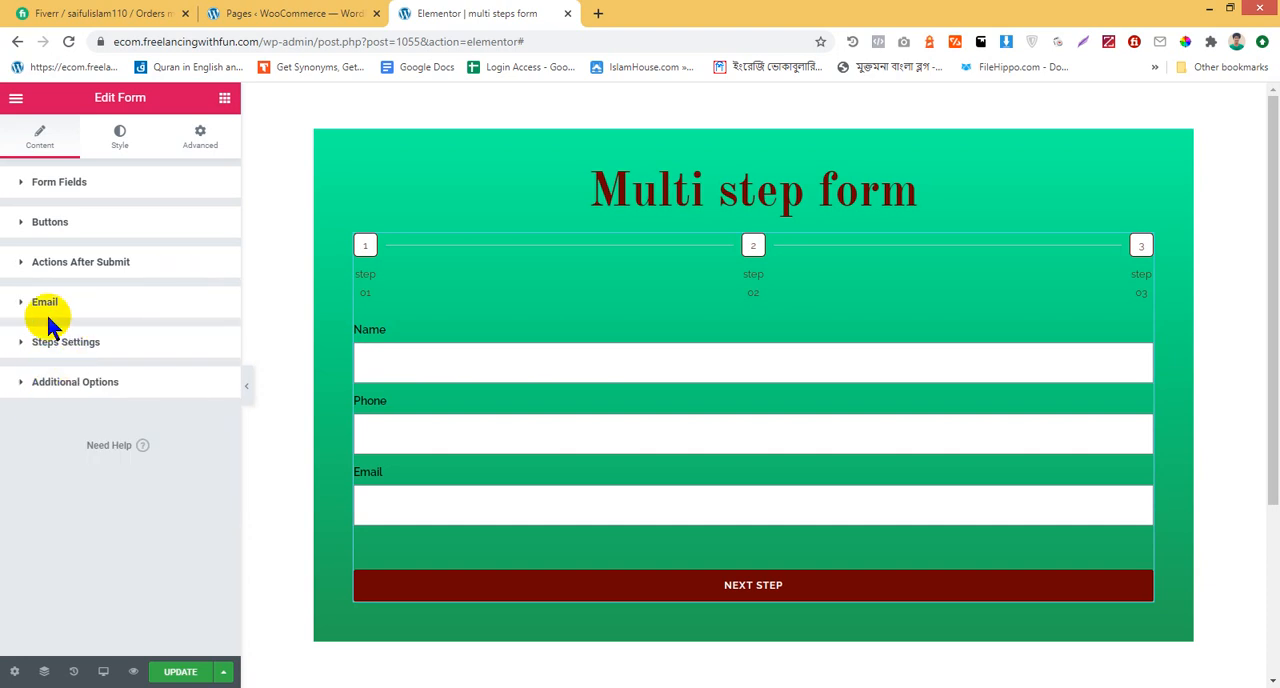
{"action": "left_click", "coordinate": [116, 265]}
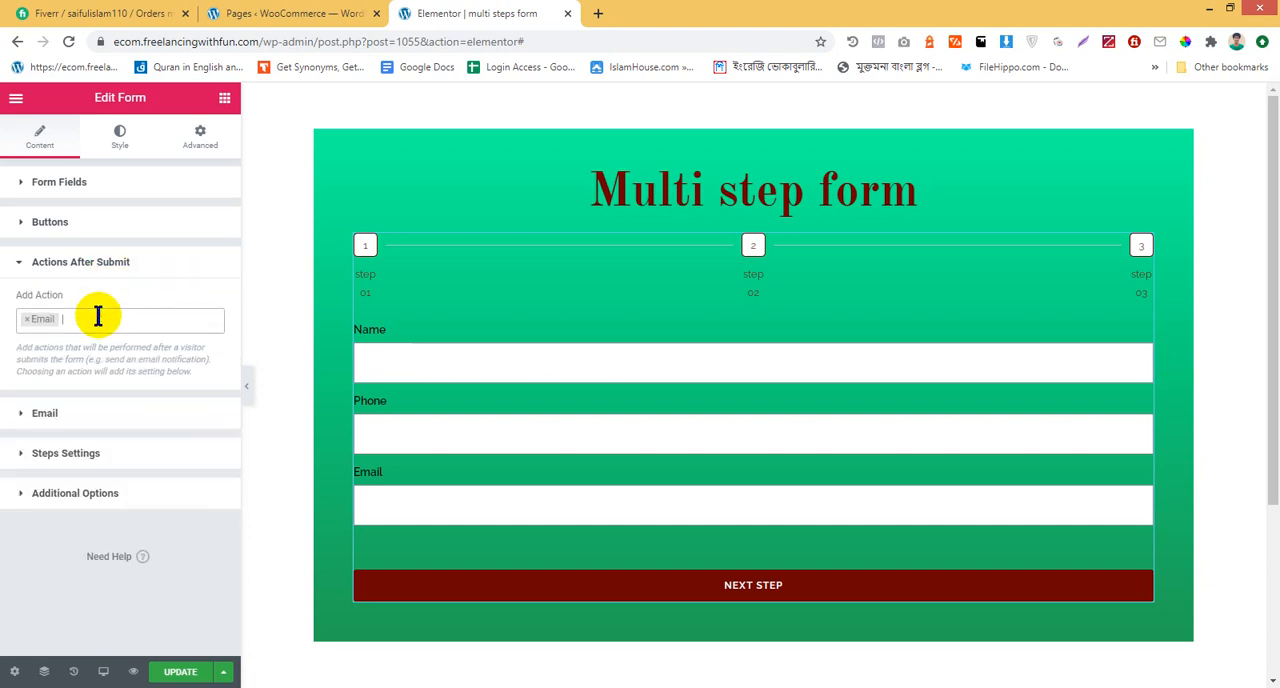
{"action": "left_click", "coordinate": [98, 316]}
{"action": "left_click", "coordinate": [97, 380]}
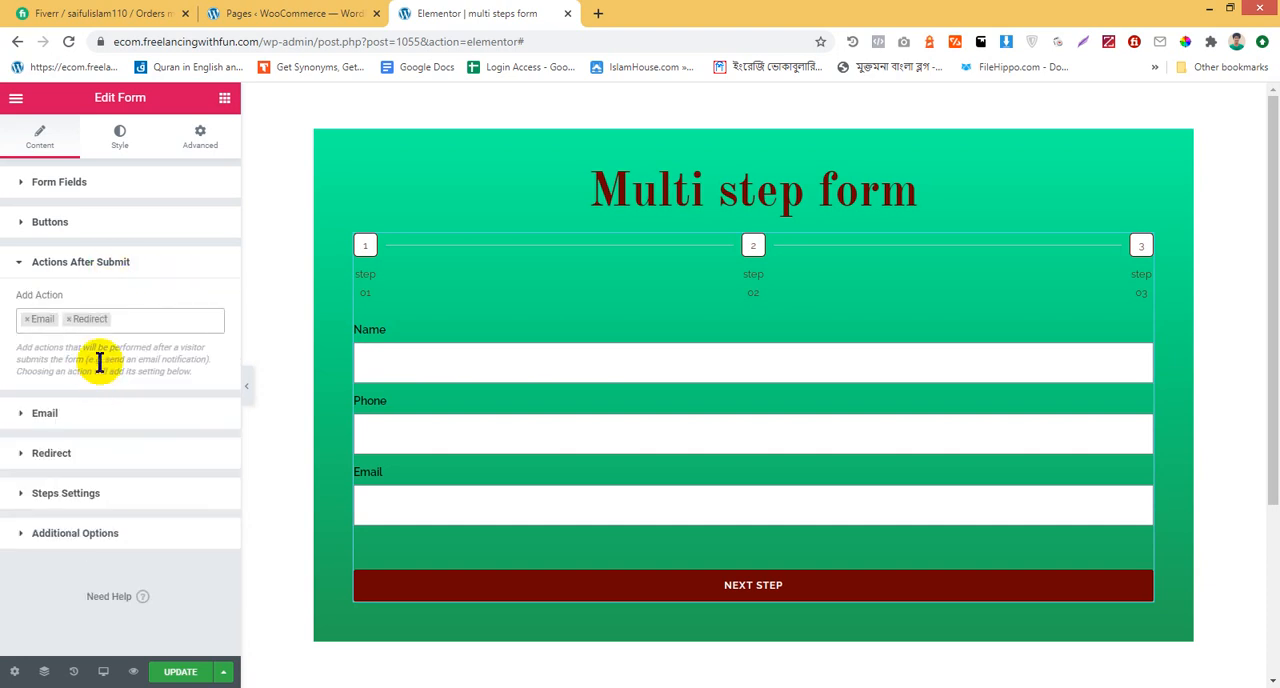
{"action": "left_click", "coordinate": [75, 457]}
{"action": "left_click", "coordinate": [130, 404]}
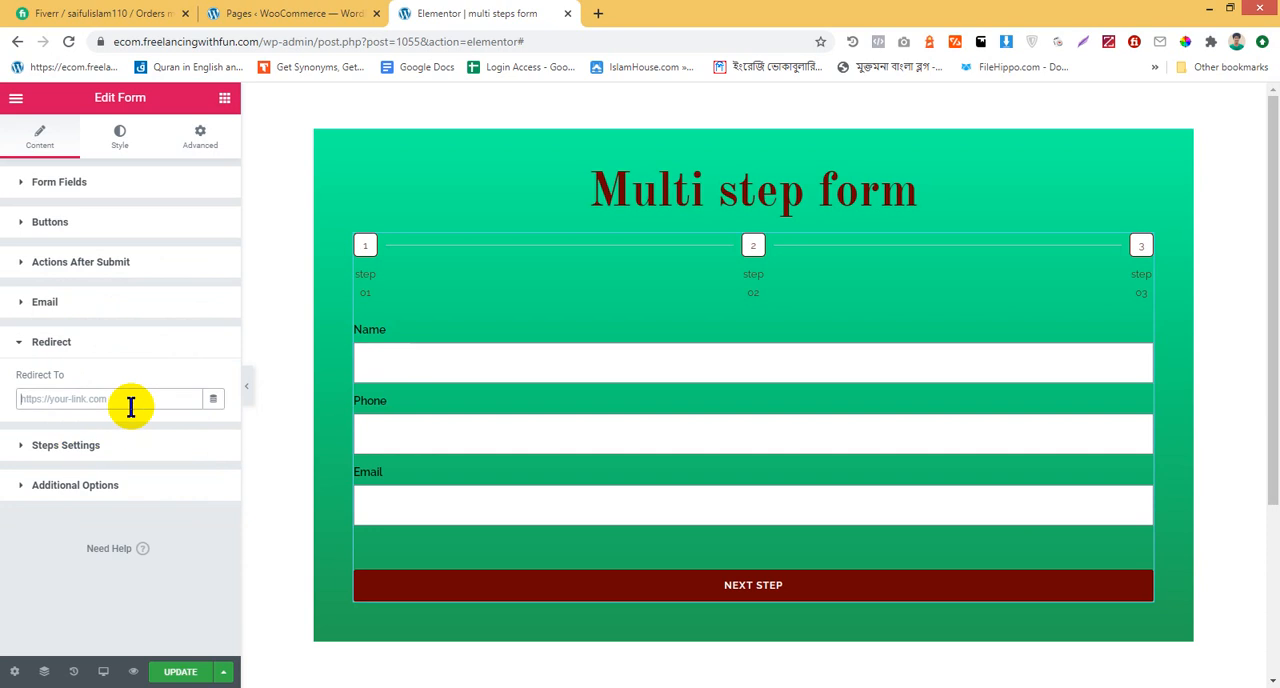
{"action": "type", "text": "https://ecom.freelancingwithfun.com/thanks/"}
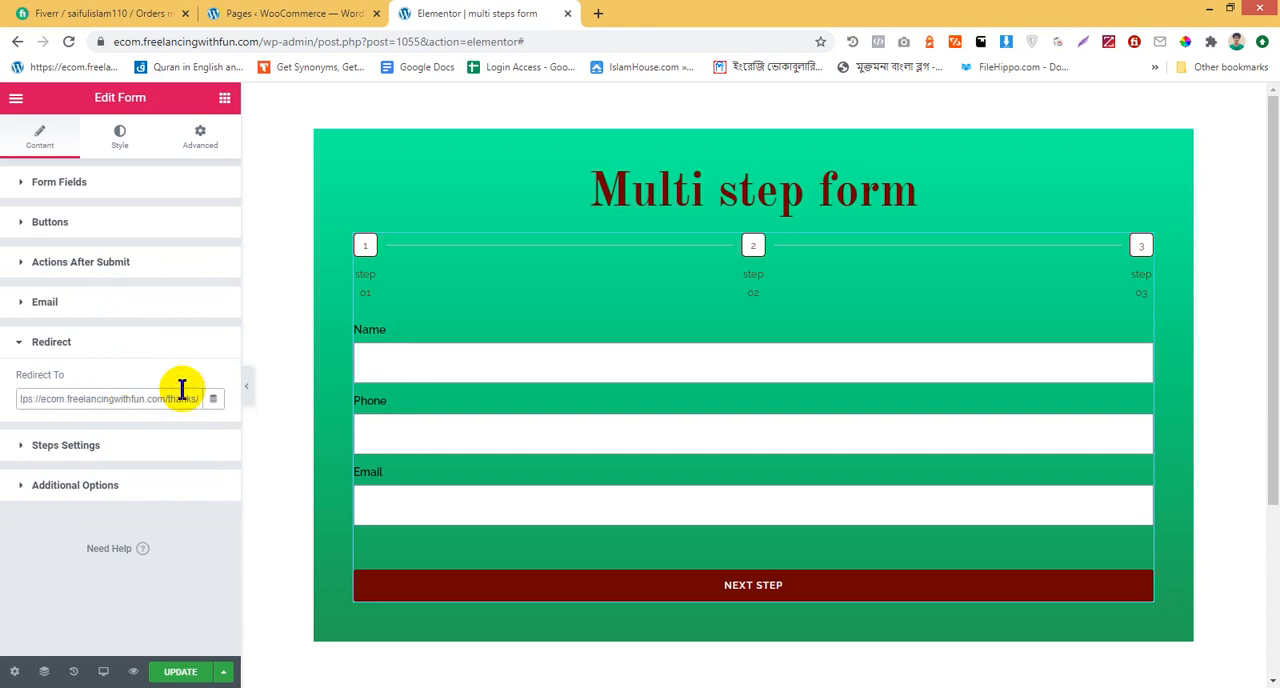
{"action": "left_click", "coordinate": [198, 671]}
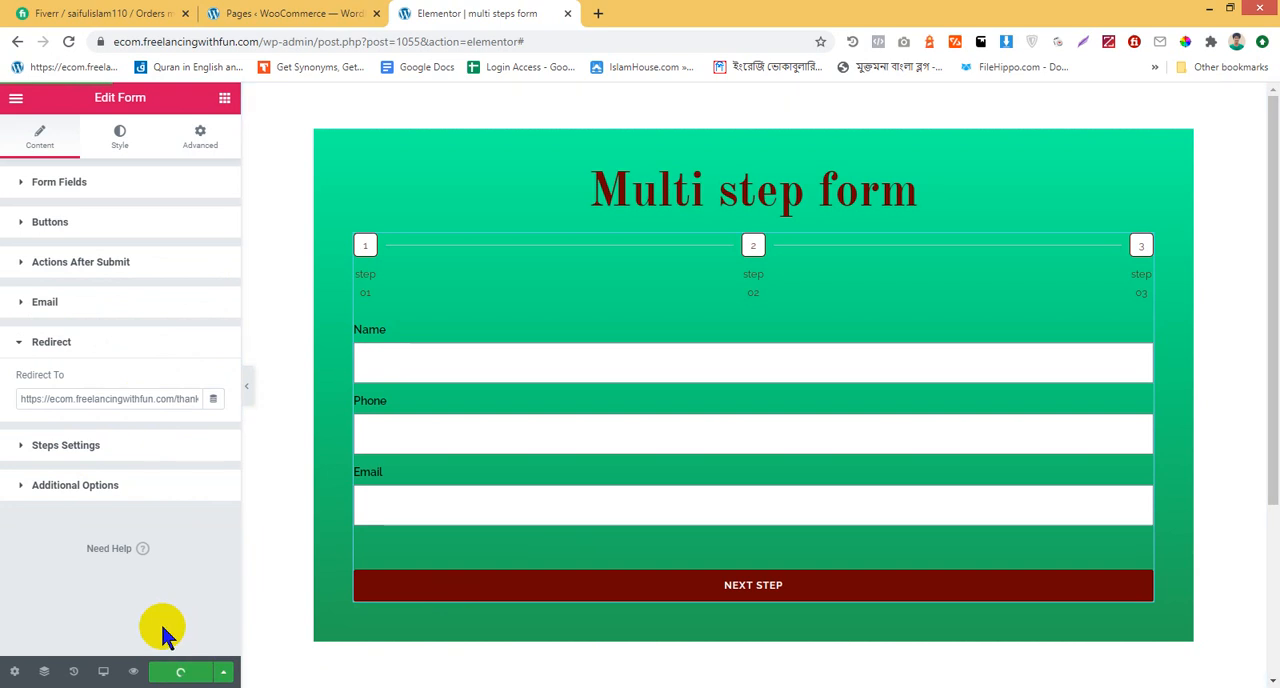
Preview the multi step form, fill in sample name, phone and email details, and advance to the second step
{"action": "left_click", "coordinate": [135, 672]}
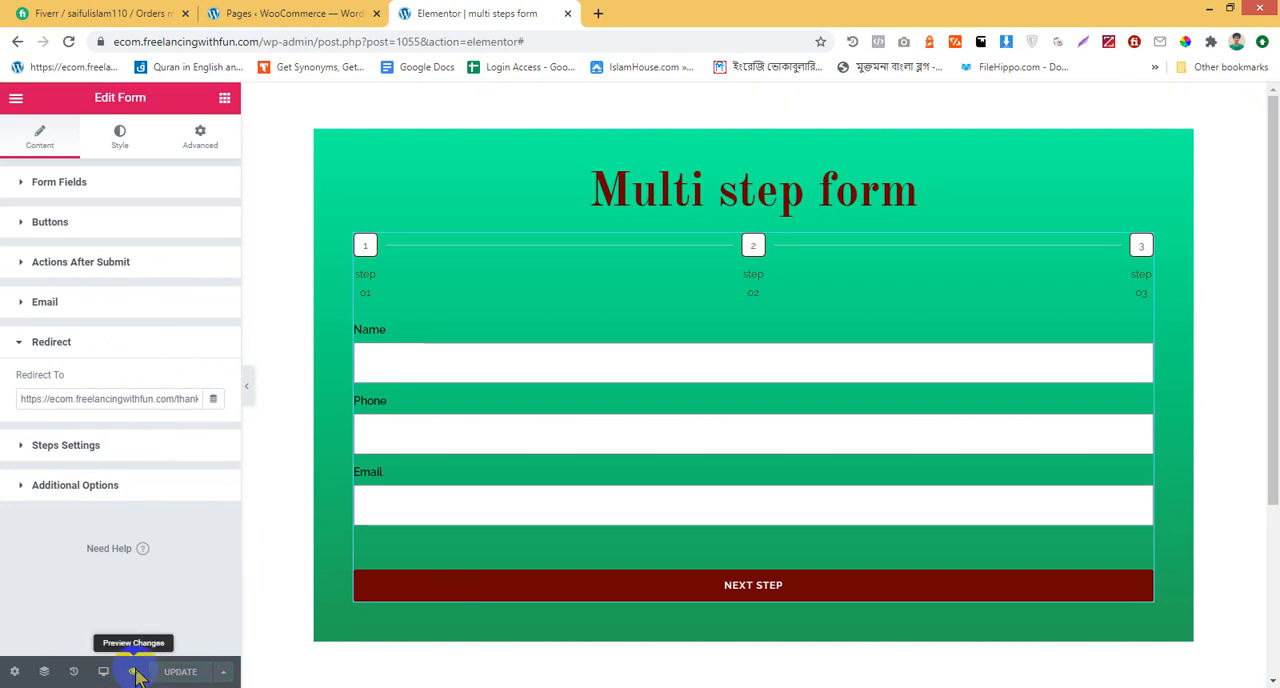
{"action": "left_click", "coordinate": [354, 41]}
{"action": "key", "text": "BackSpace"}
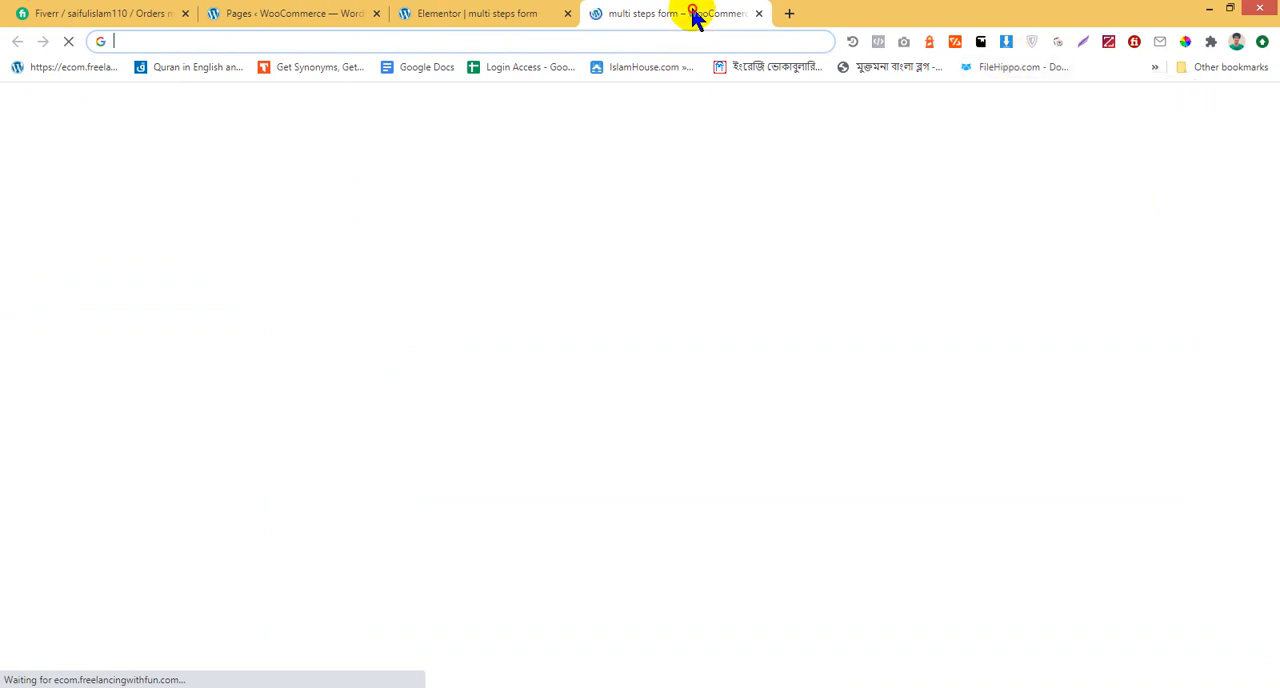
{"action": "left_click", "coordinate": [648, 252]}
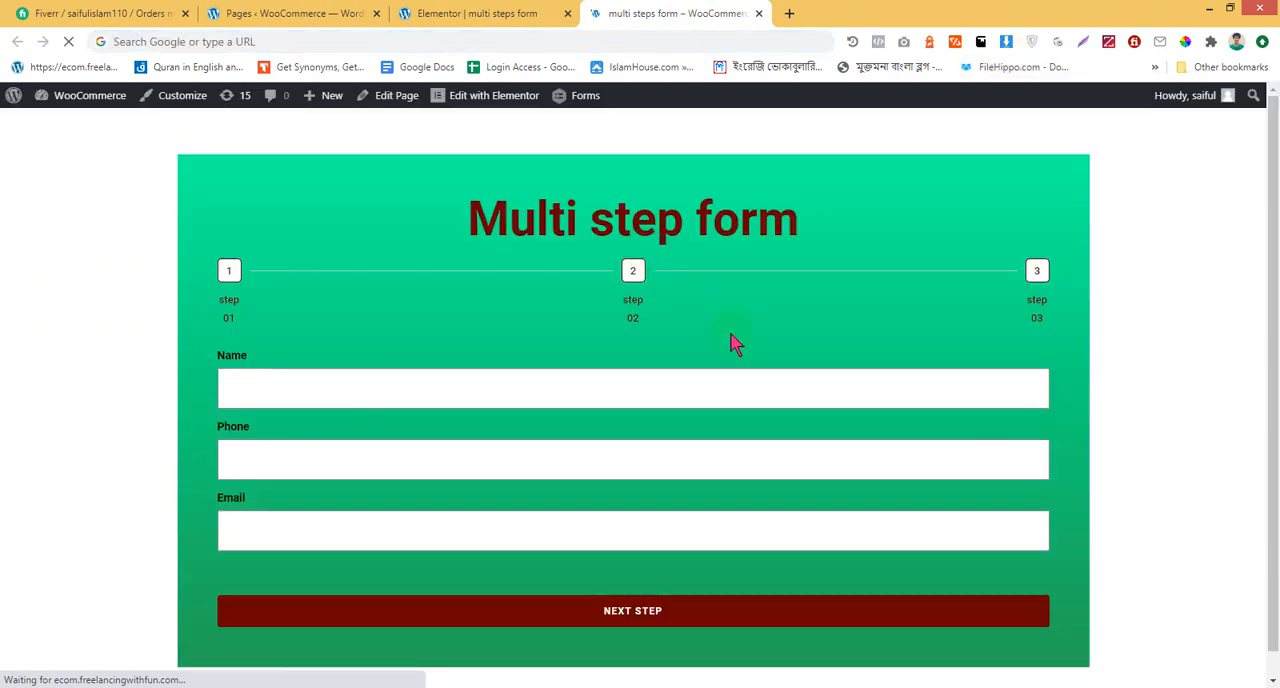
{"action": "left_click", "coordinate": [583, 386]}
{"action": "left_click", "coordinate": [268, 449]}
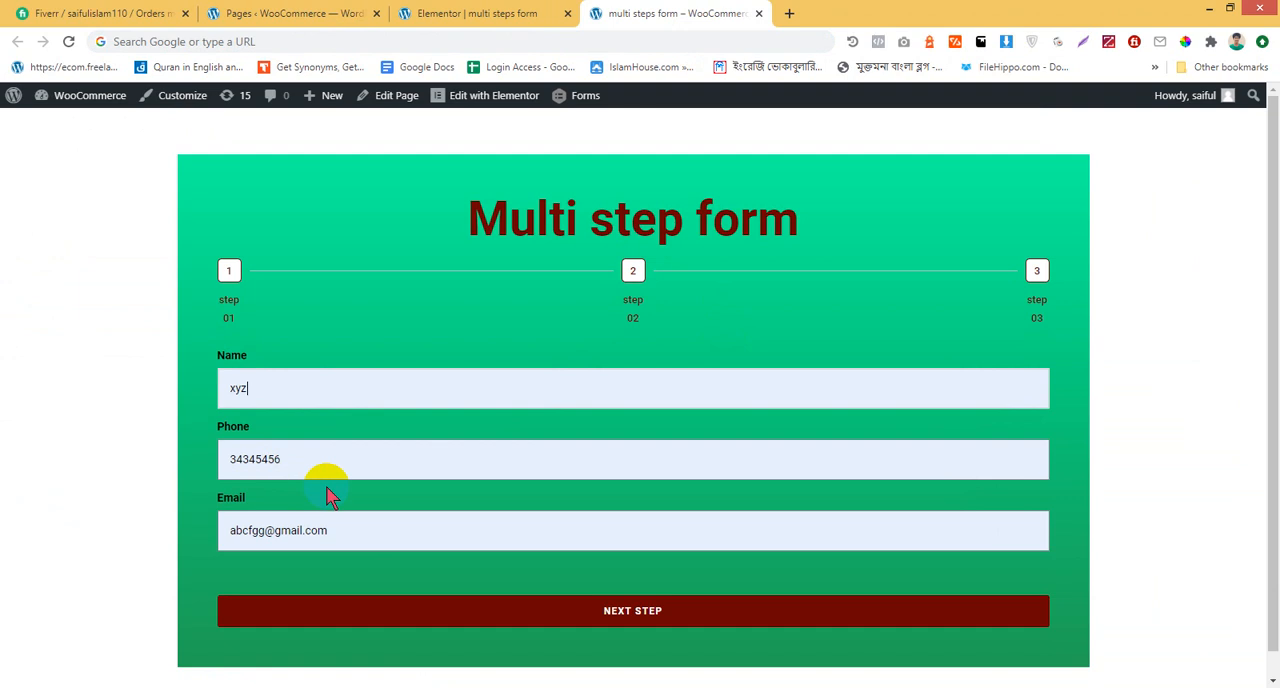
{"action": "scroll", "coordinate": [670, 560], "scroll_direction": "down", "scroll_amount": 1}
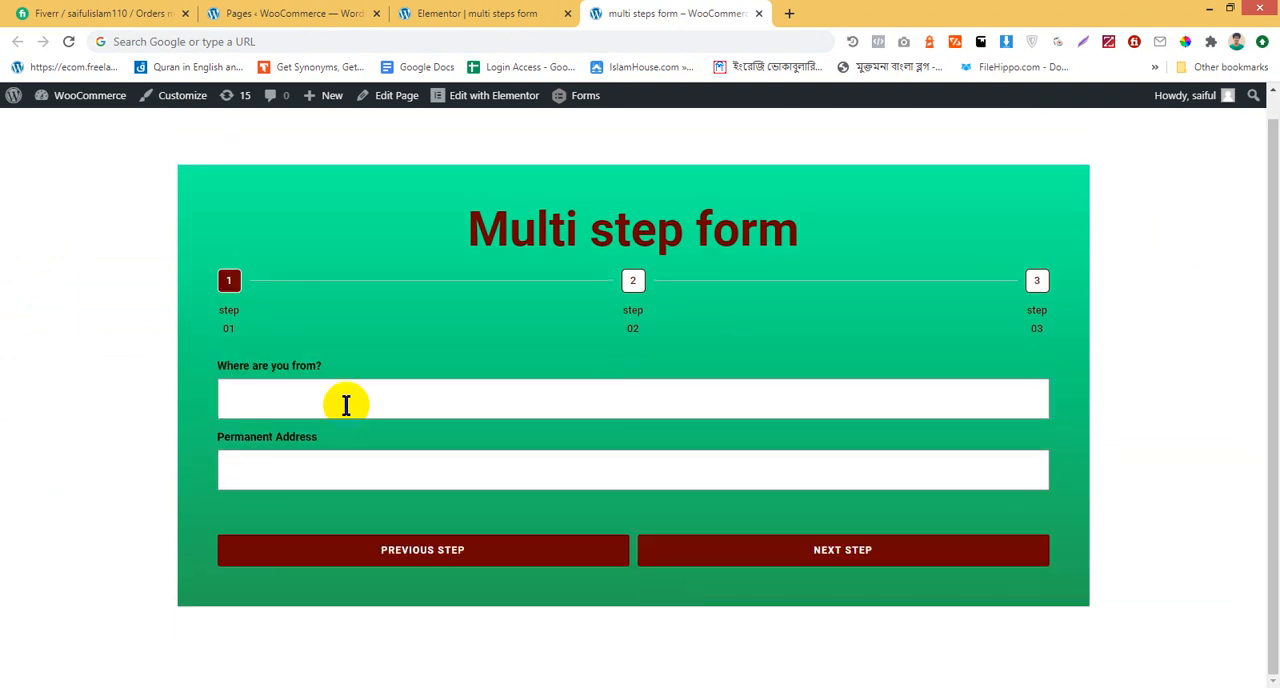
Return to the multi steps form editor and set the form's success message colour to white
{"action": "left_click", "coordinate": [480, 12]}
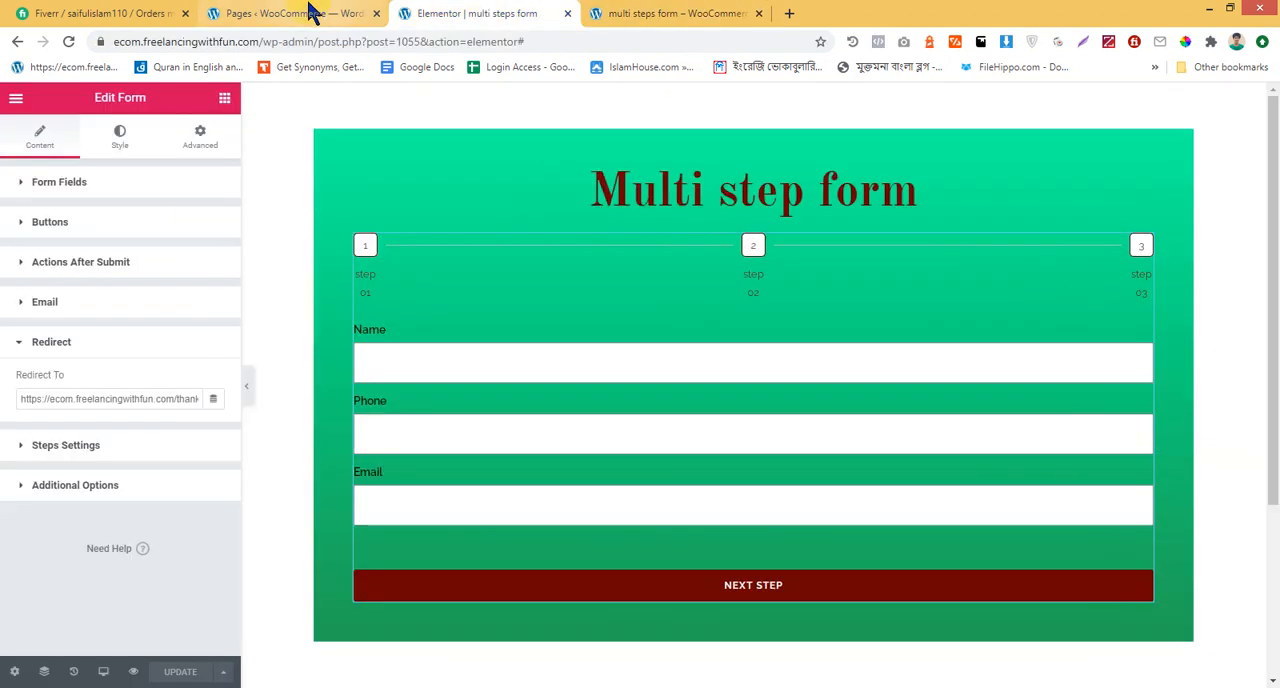
{"action": "left_click", "coordinate": [120, 137]}
{"action": "scroll", "coordinate": [130, 450], "scroll_direction": "down", "scroll_amount": 2}
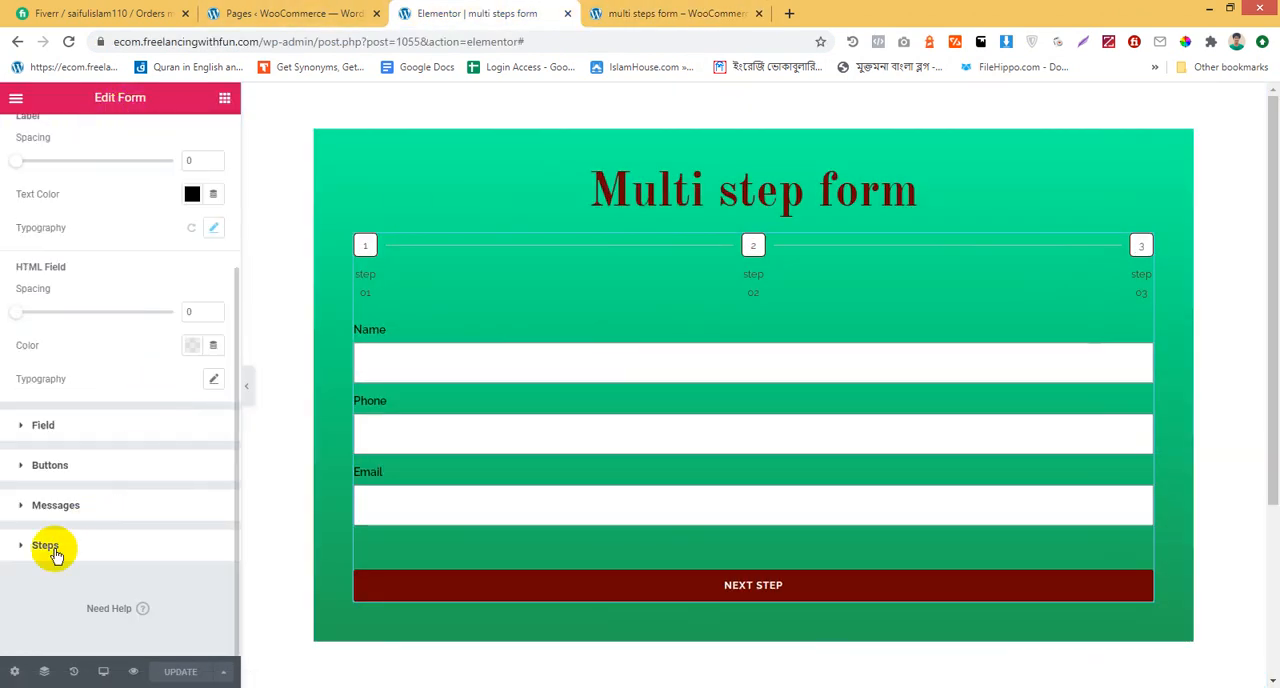
{"action": "left_click", "coordinate": [70, 525]}
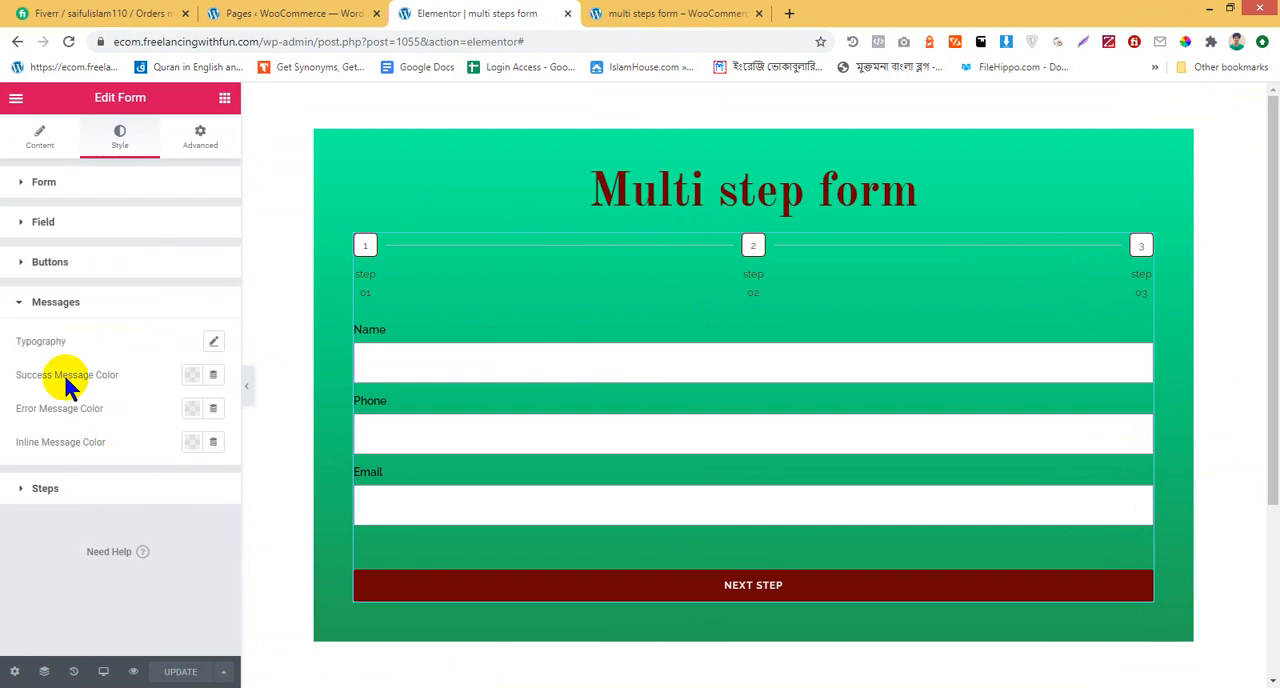
{"action": "left_click", "coordinate": [192, 376]}
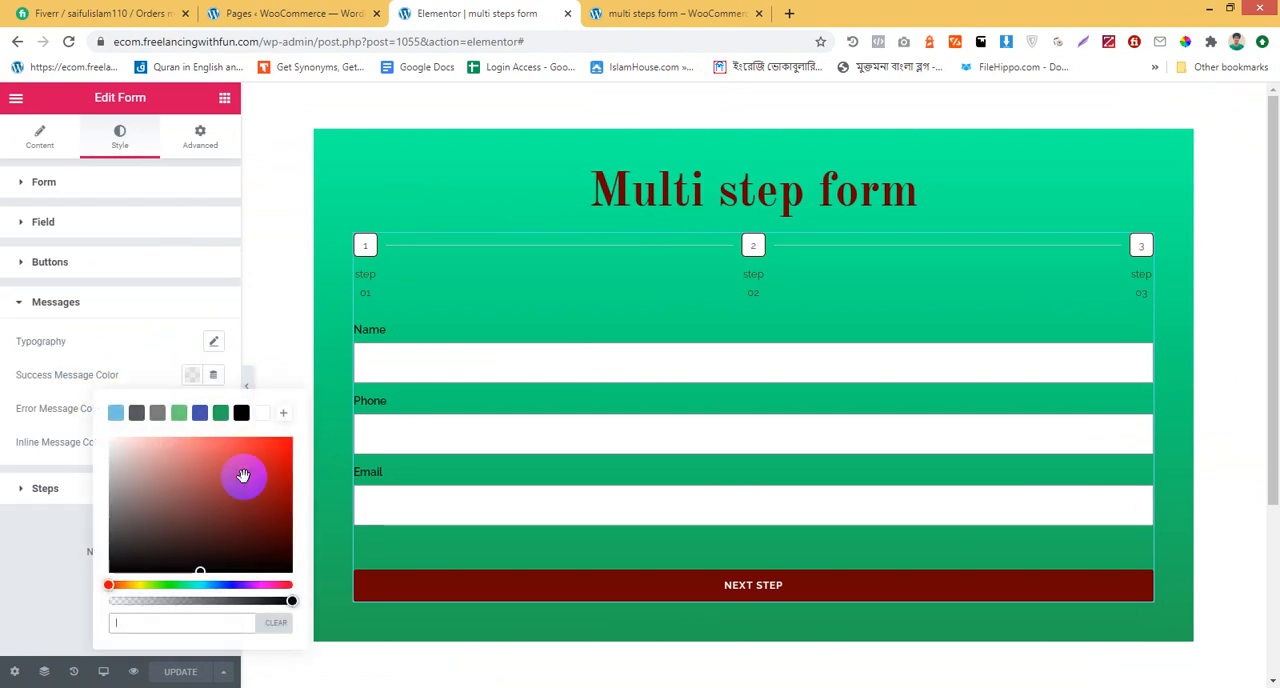
{"action": "left_click", "coordinate": [262, 413]}
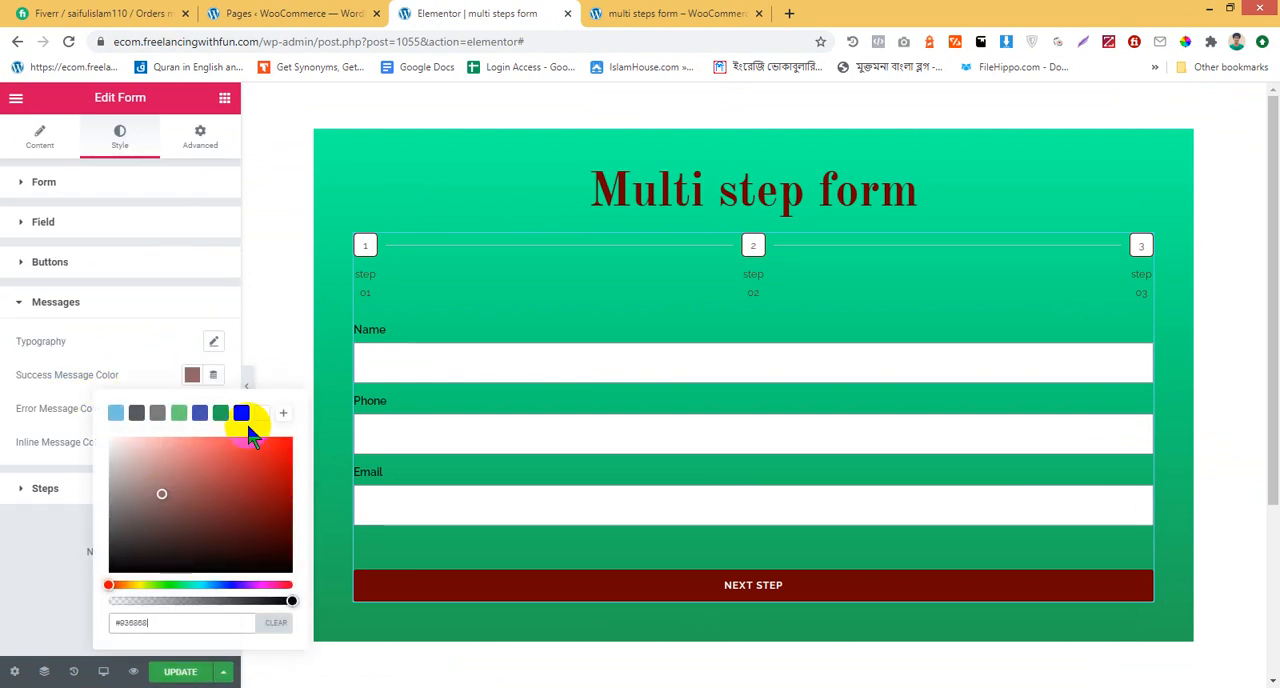
{"action": "left_click", "coordinate": [163, 338]}
Set the form's error and inline message colours to white and update the page
{"action": "left_click", "coordinate": [192, 408]}
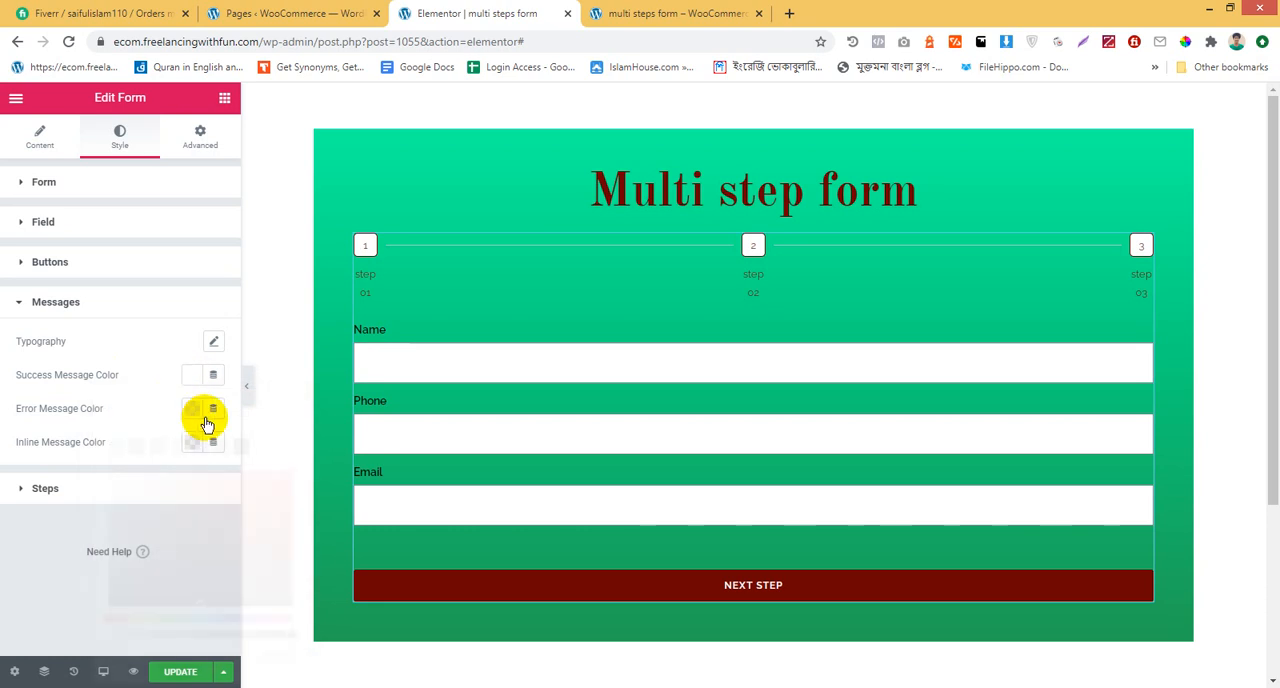
{"action": "left_click", "coordinate": [262, 446]}
{"action": "left_click", "coordinate": [128, 398]}
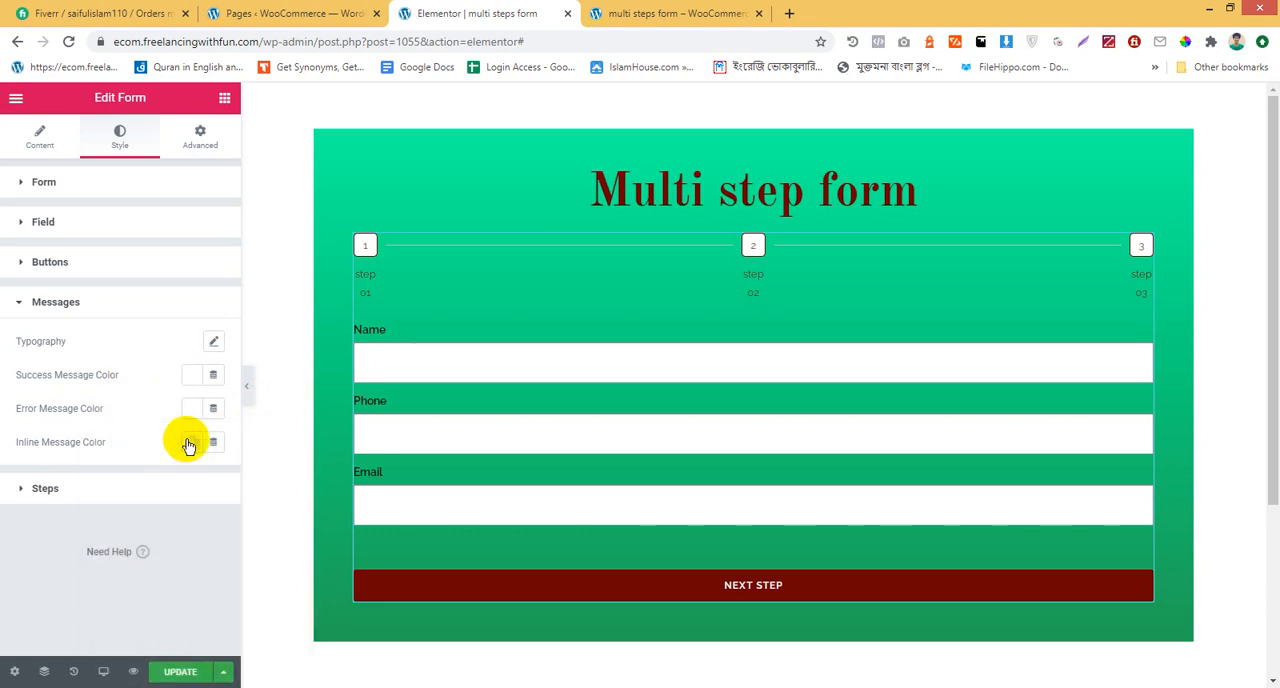
{"action": "left_click", "coordinate": [192, 442]}
{"action": "left_click_drag", "start_coordinate": [251, 300], "coordinate": [288, 212]}
{"action": "left_click", "coordinate": [250, 190]}
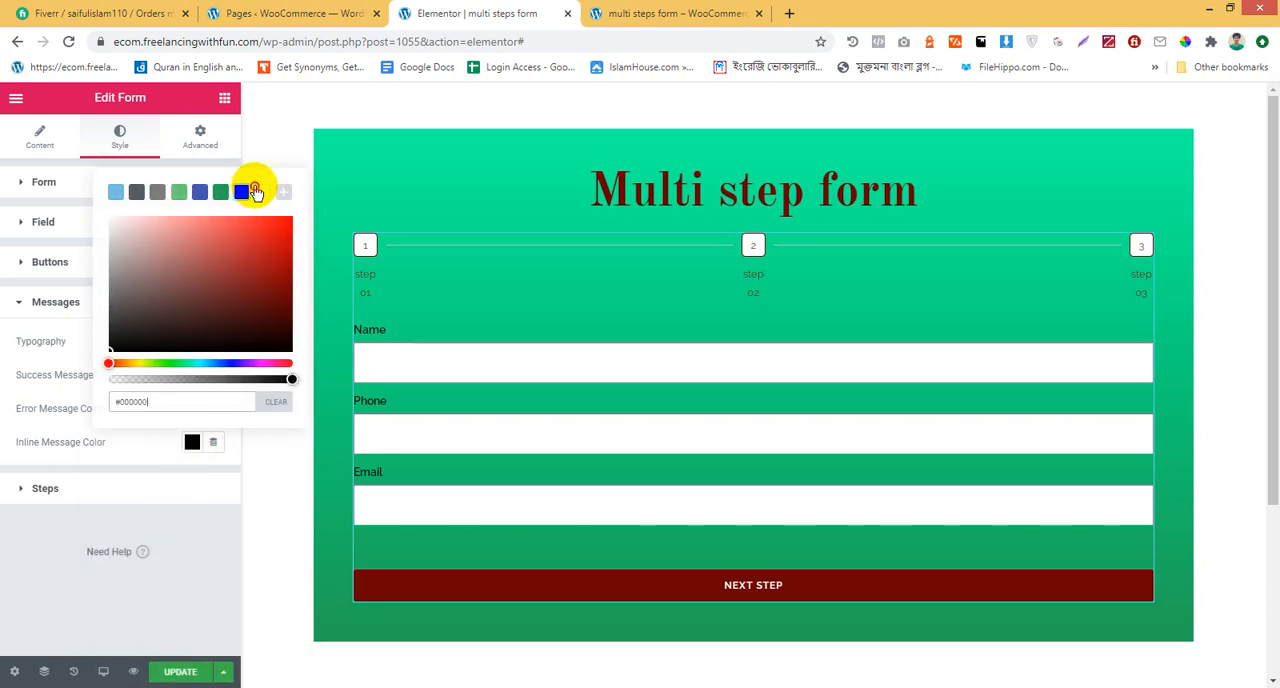
{"action": "left_click", "coordinate": [10, 300]}
{"action": "left_click", "coordinate": [186, 663]}
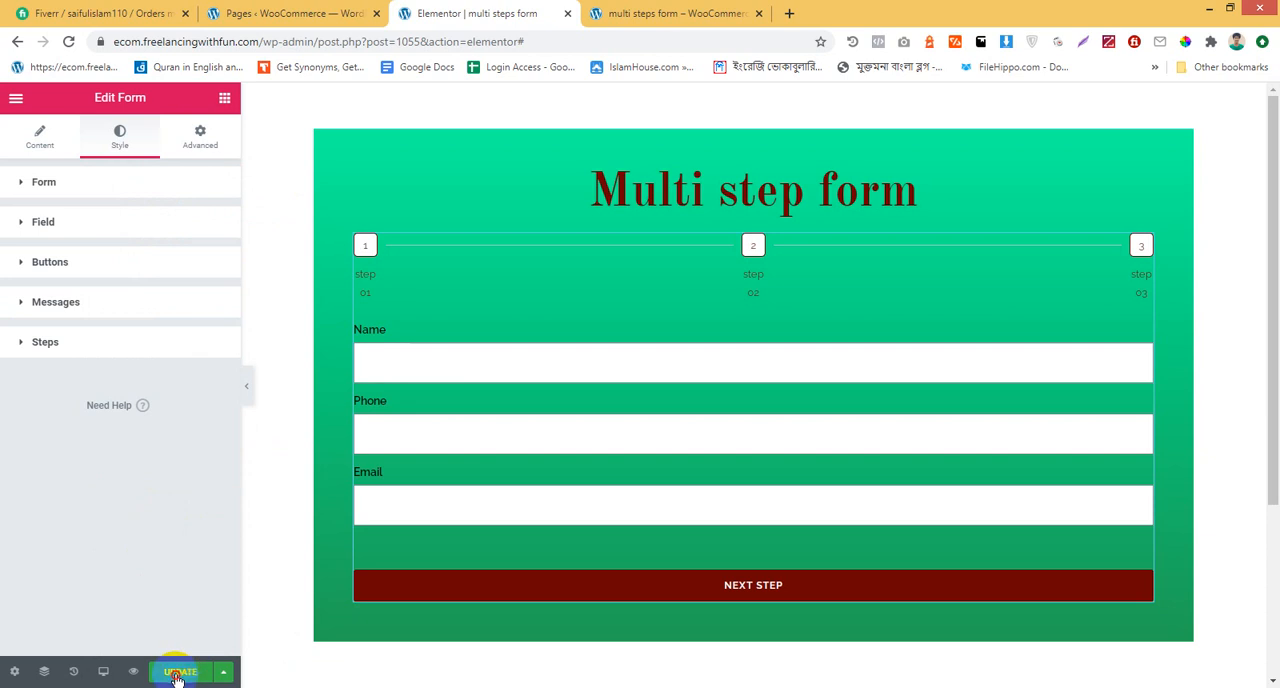
Reload the form preview, fill in the name, phone and email with saved sample details, and advance to the second step
{"action": "left_click", "coordinate": [666, 12]}
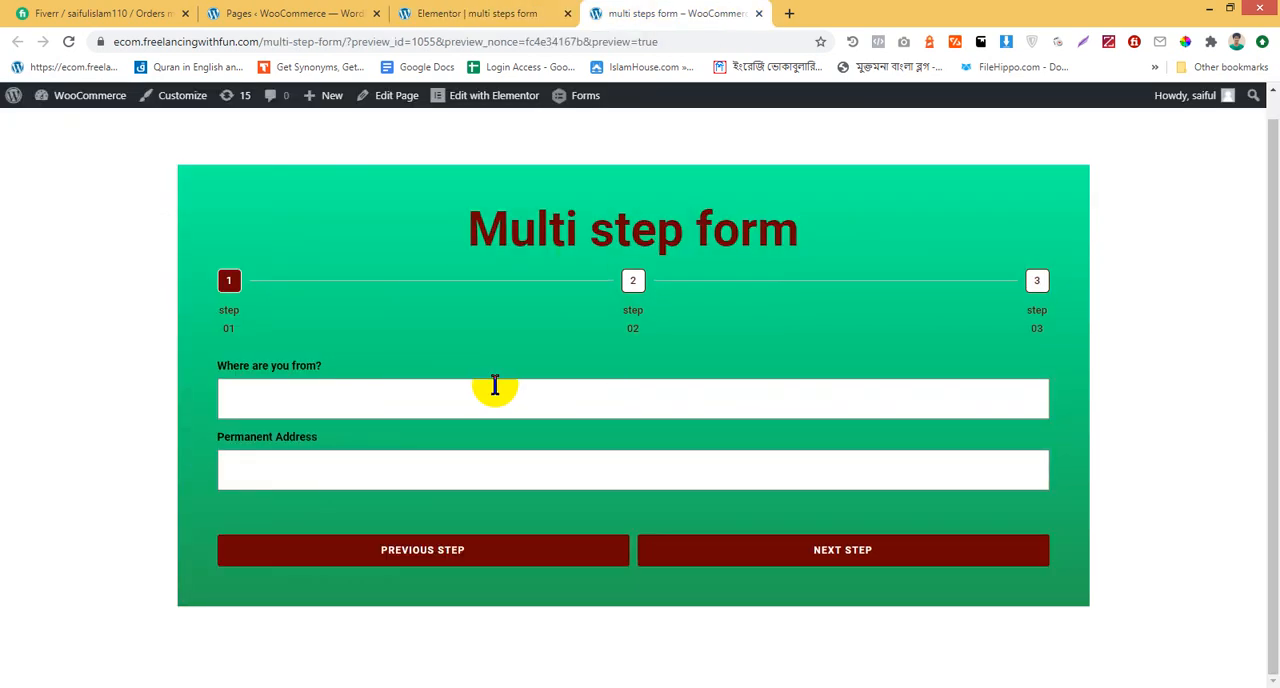
{"action": "key", "text": "F5"}
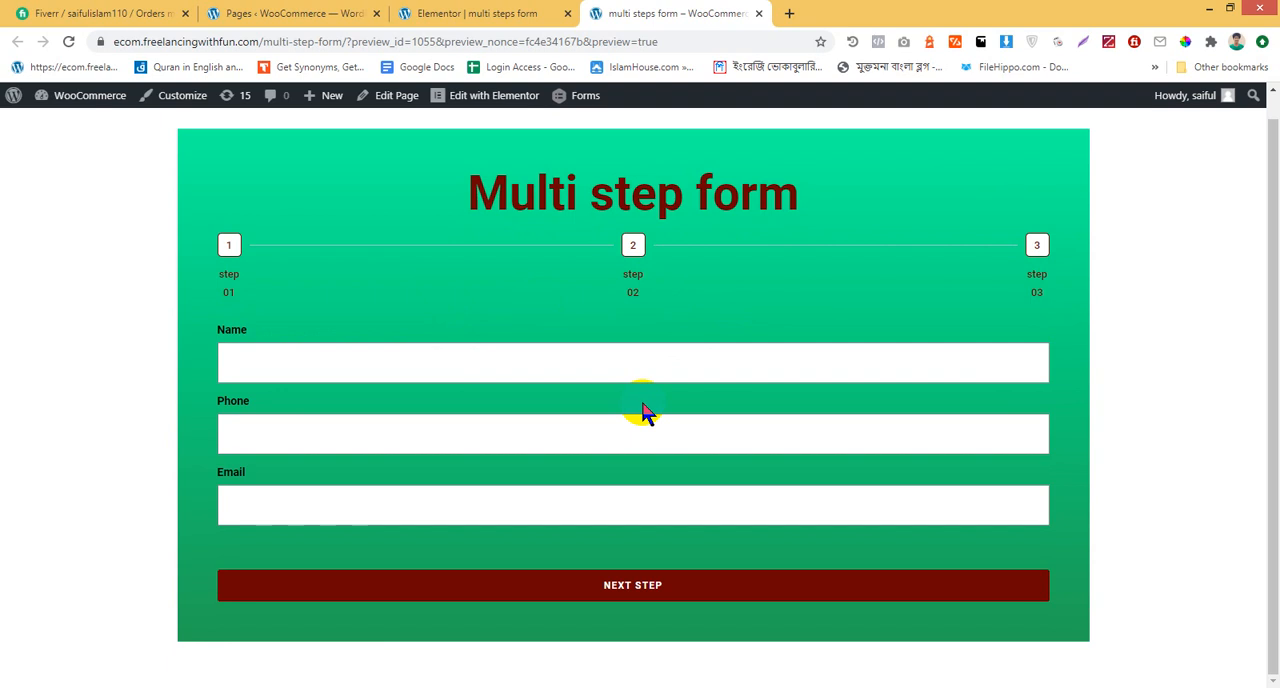
{"action": "left_click", "coordinate": [604, 362]}
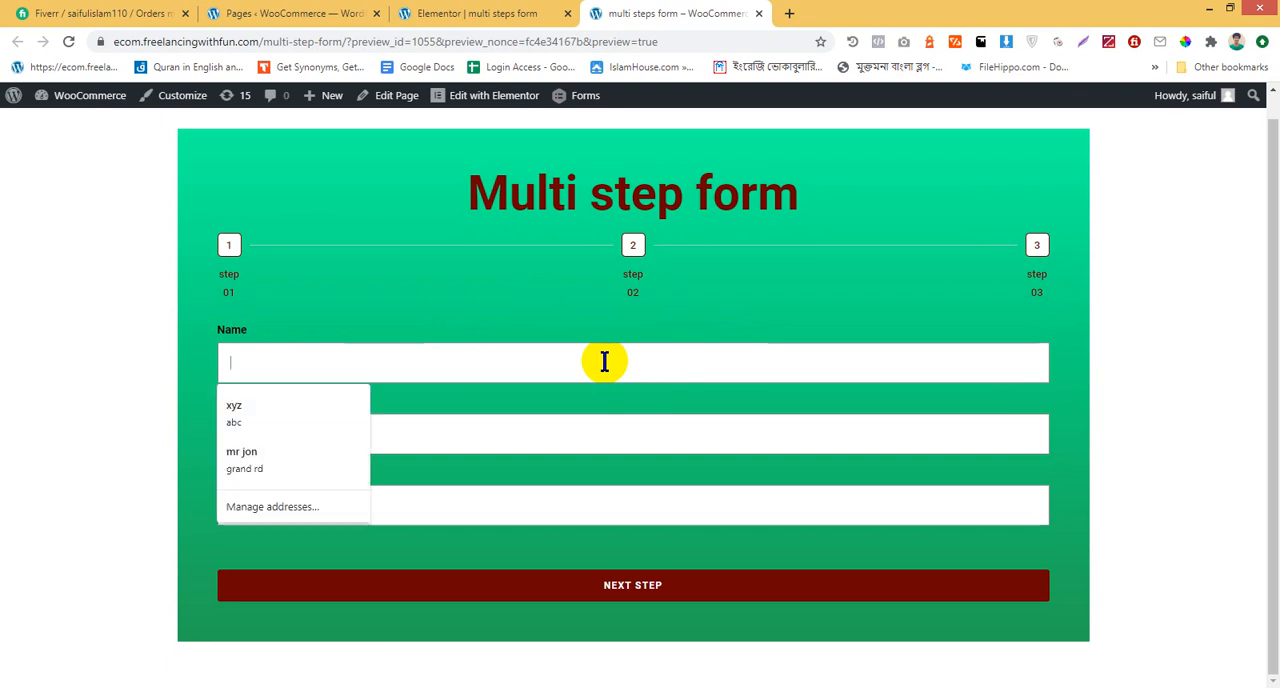
{"action": "left_click", "coordinate": [363, 420]}
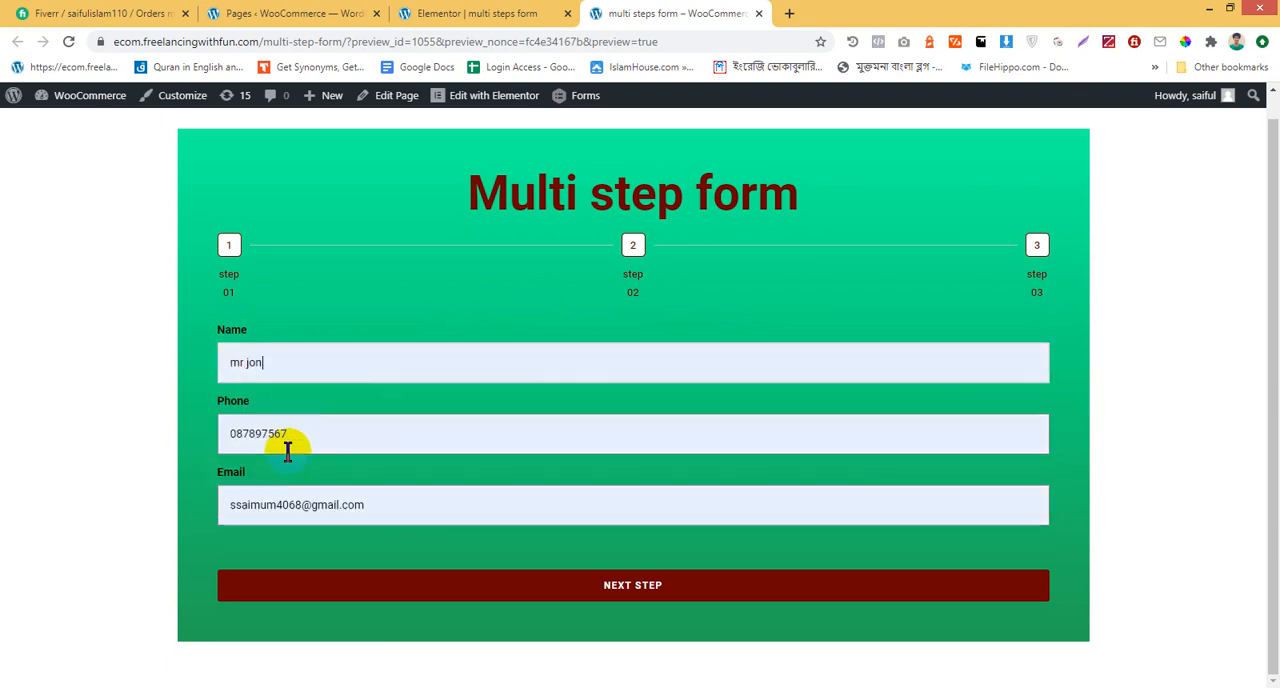
{"action": "left_click", "coordinate": [663, 587]}
Fill in the place of origin and permanent address with saved entries and advance to the third step
{"action": "left_click", "coordinate": [509, 409]}
{"action": "left_click", "coordinate": [358, 442]}
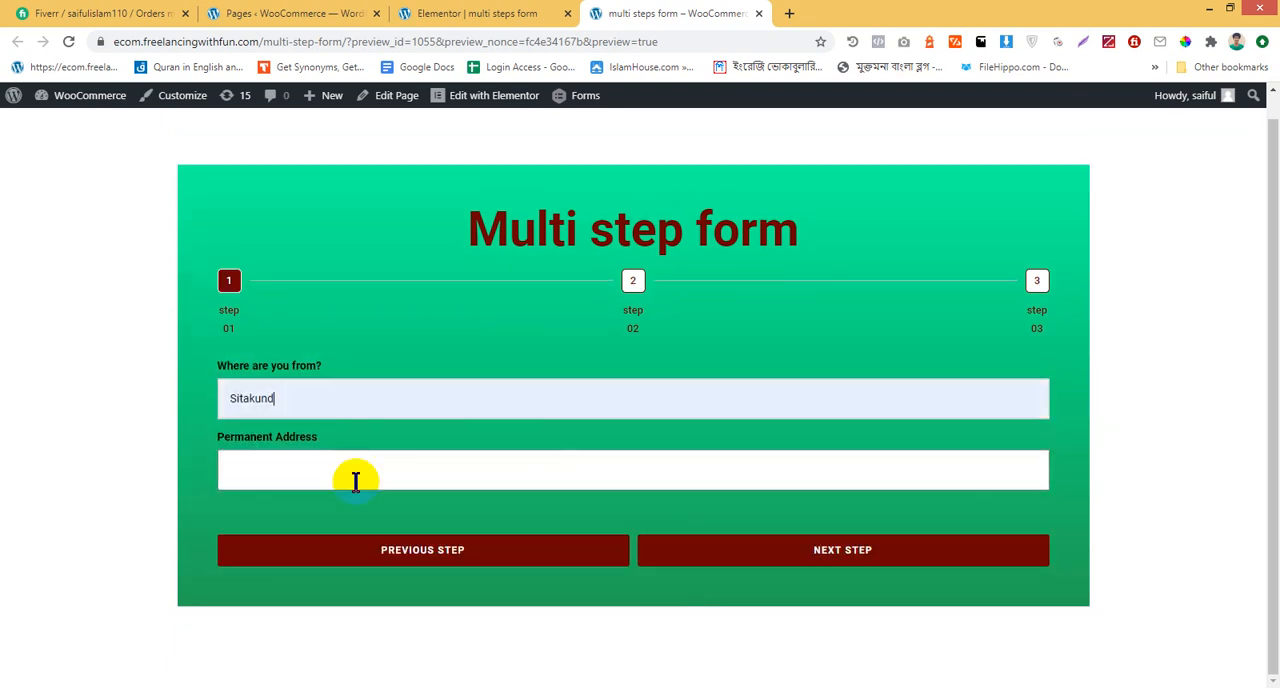
{"action": "left_click", "coordinate": [355, 481]}
{"action": "left_click", "coordinate": [306, 522]}
{"action": "left_click", "coordinate": [900, 556]}
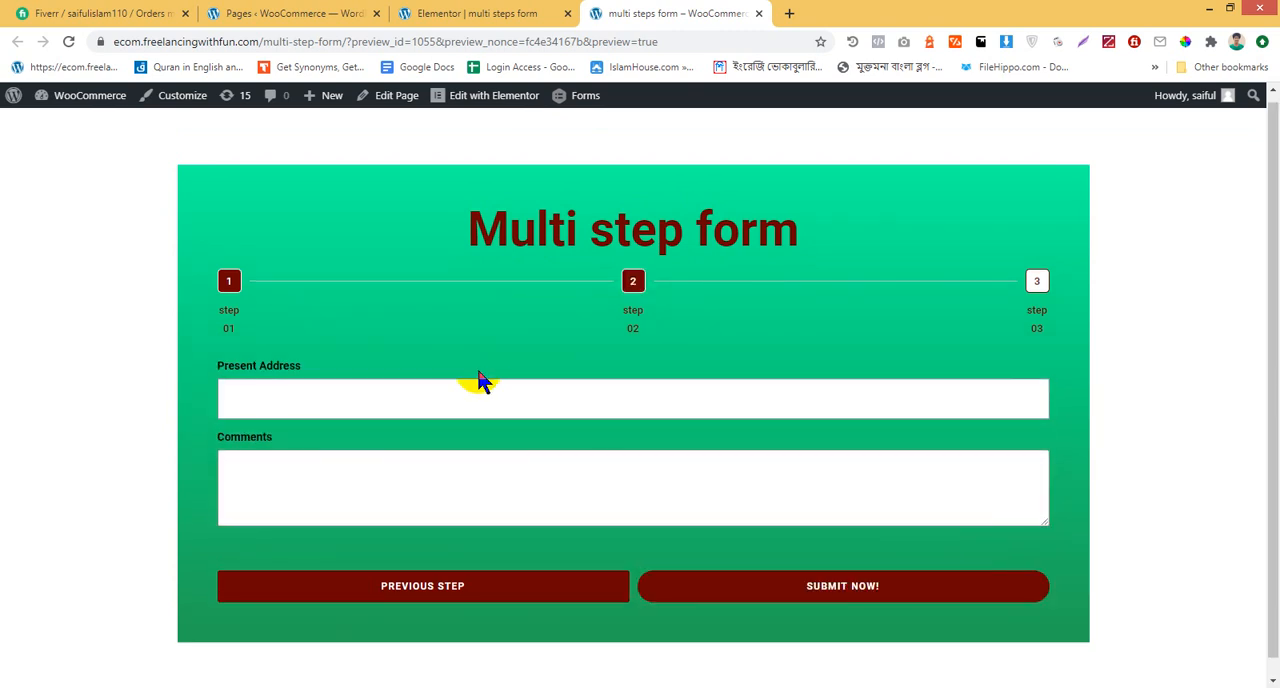
Fill in the present address with a saved entry, enter "vngf" as the comment, and submit the form
{"action": "left_click", "coordinate": [414, 410]}
{"action": "left_click", "coordinate": [300, 462]}
{"action": "left_click", "coordinate": [731, 496]}
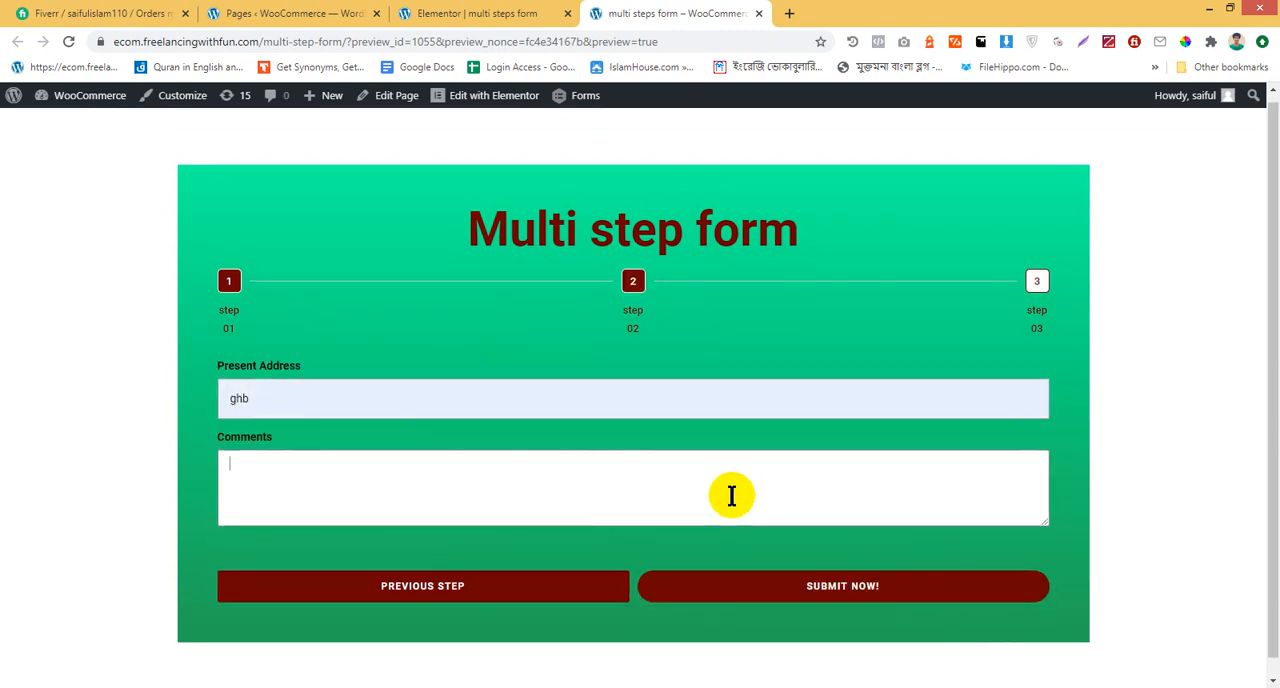
{"action": "type", "text": "vngf"}
{"action": "left_click", "coordinate": [873, 590]}
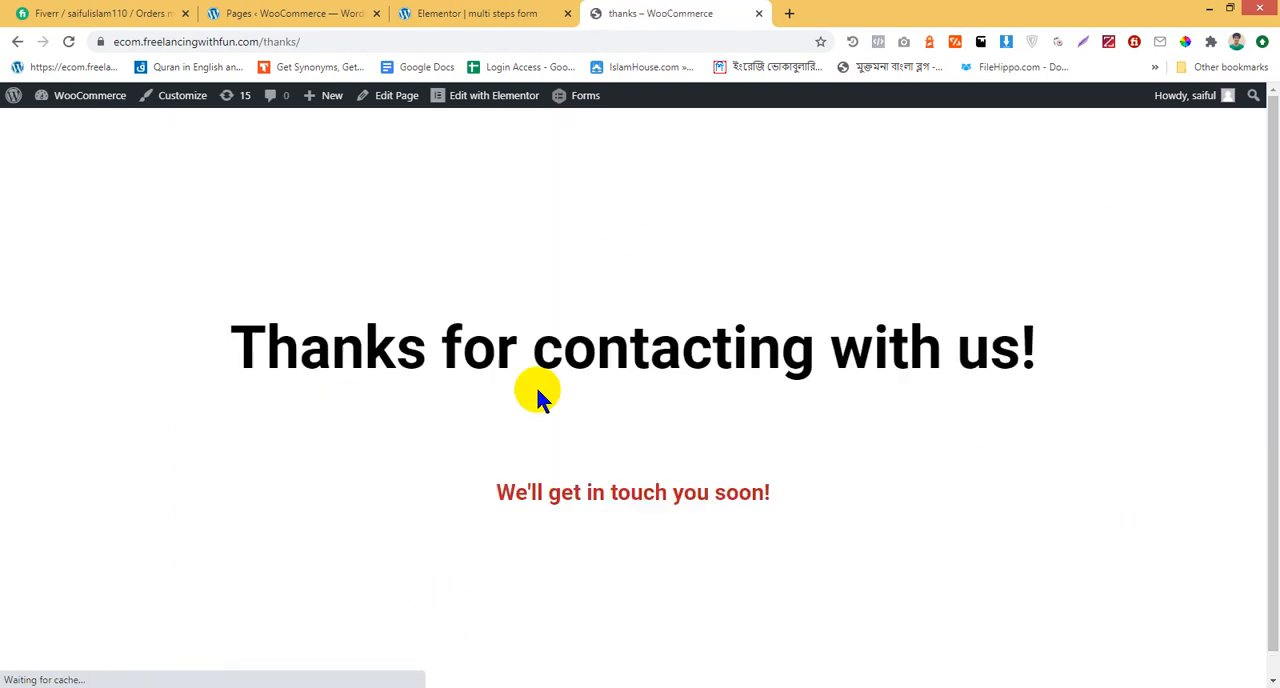
Compare the thanks page with the form's editor and review the form fields, actions after submit and email settings
{"action": "left_click", "coordinate": [410, 12]}
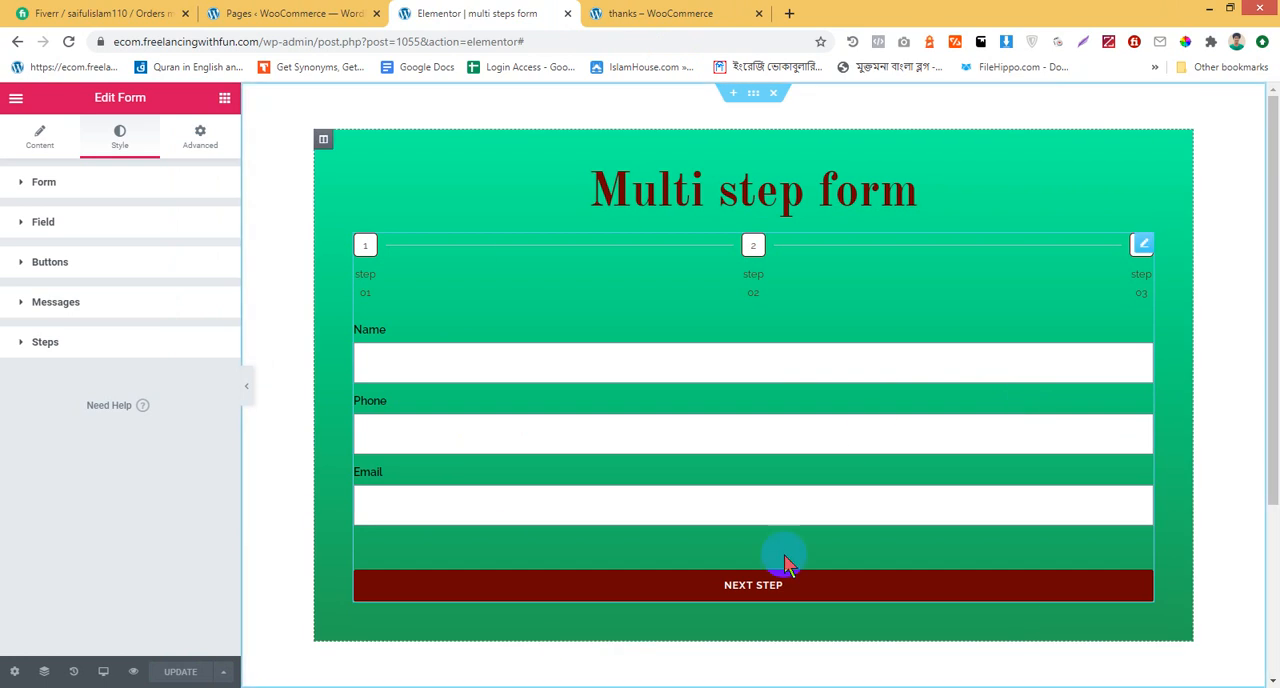
{"action": "left_click", "coordinate": [729, 12]}
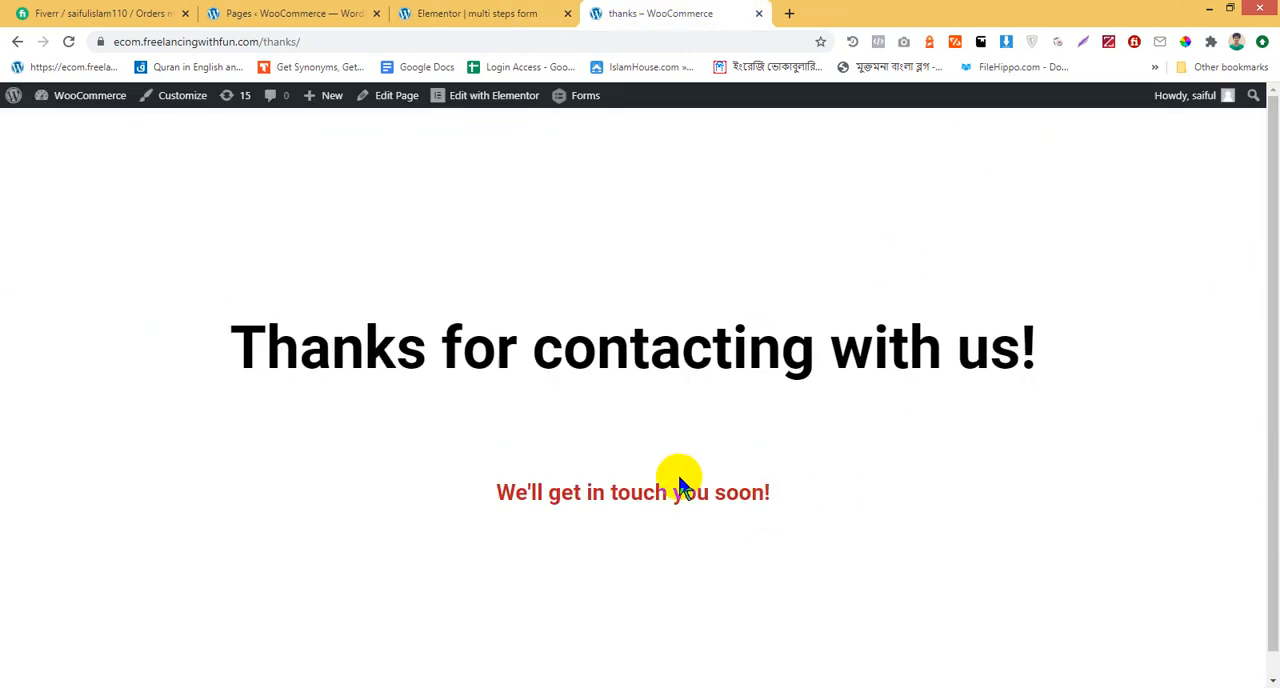
{"action": "left_click", "coordinate": [440, 13]}
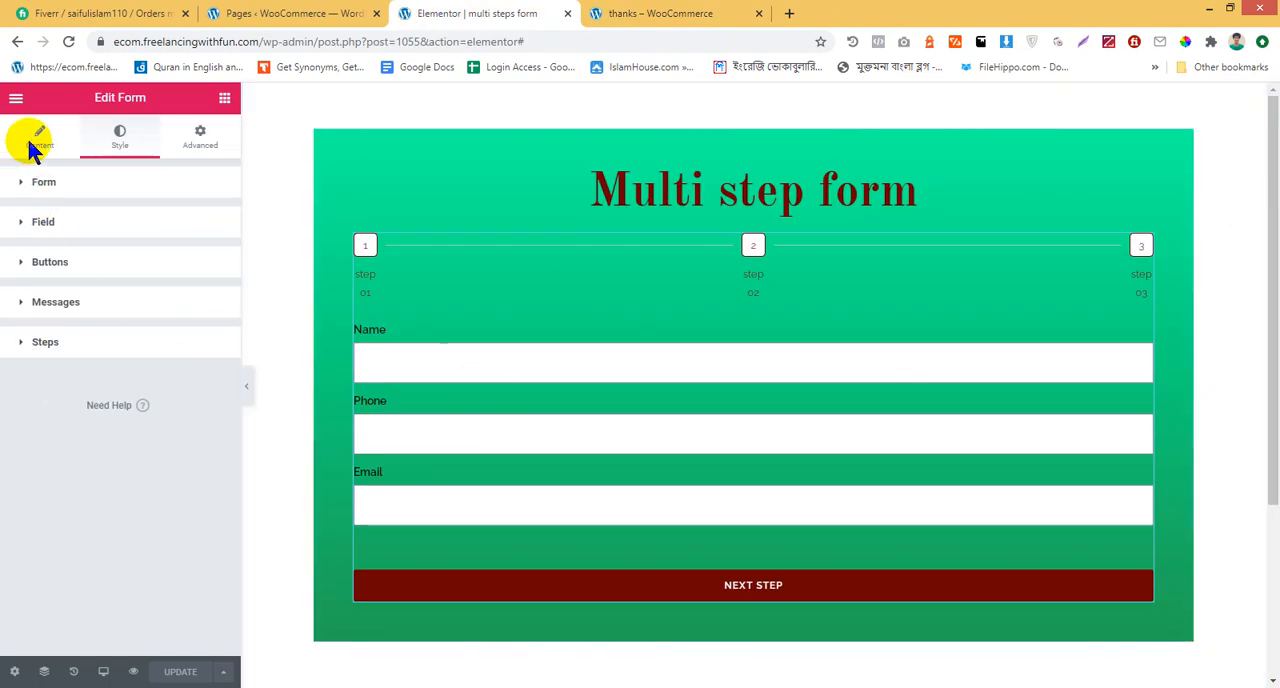
{"action": "left_click", "coordinate": [749, 415]}
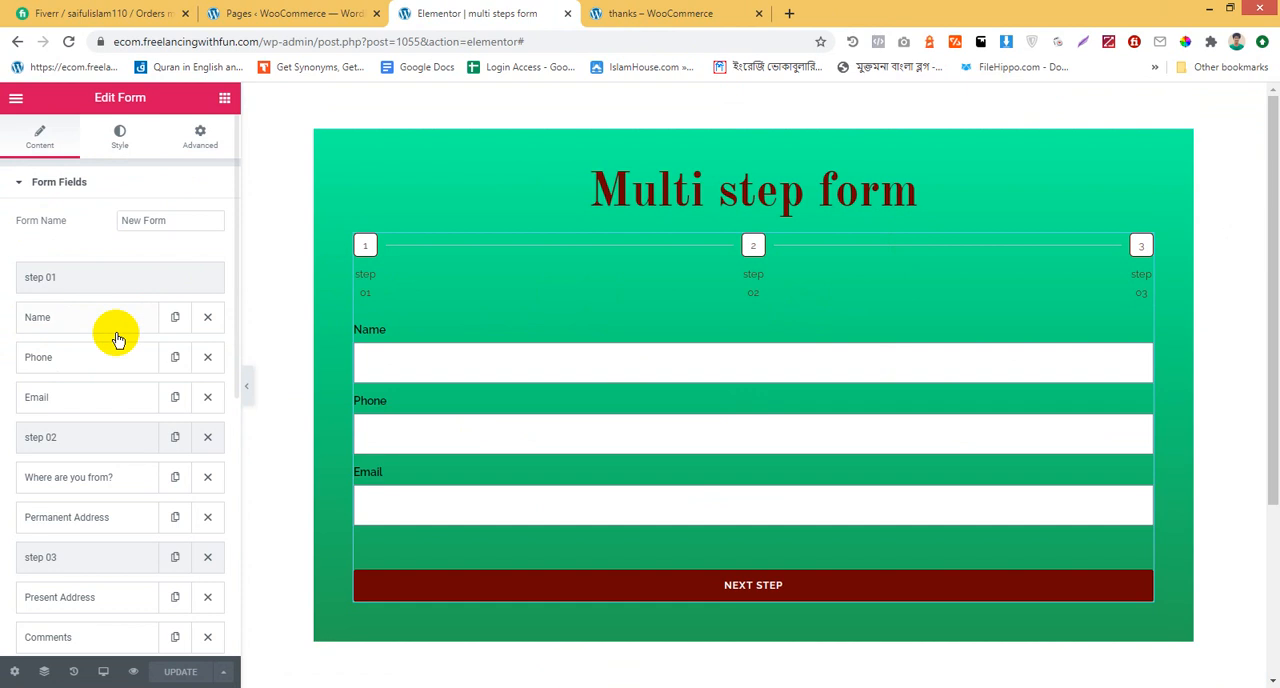
{"action": "scroll", "coordinate": [115, 360], "scroll_direction": "down", "scroll_amount": 1}
{"action": "scroll", "coordinate": [113, 362], "scroll_direction": "down", "scroll_amount": 3}
{"action": "scroll", "coordinate": [113, 362], "scroll_direction": "up", "scroll_amount": 4}
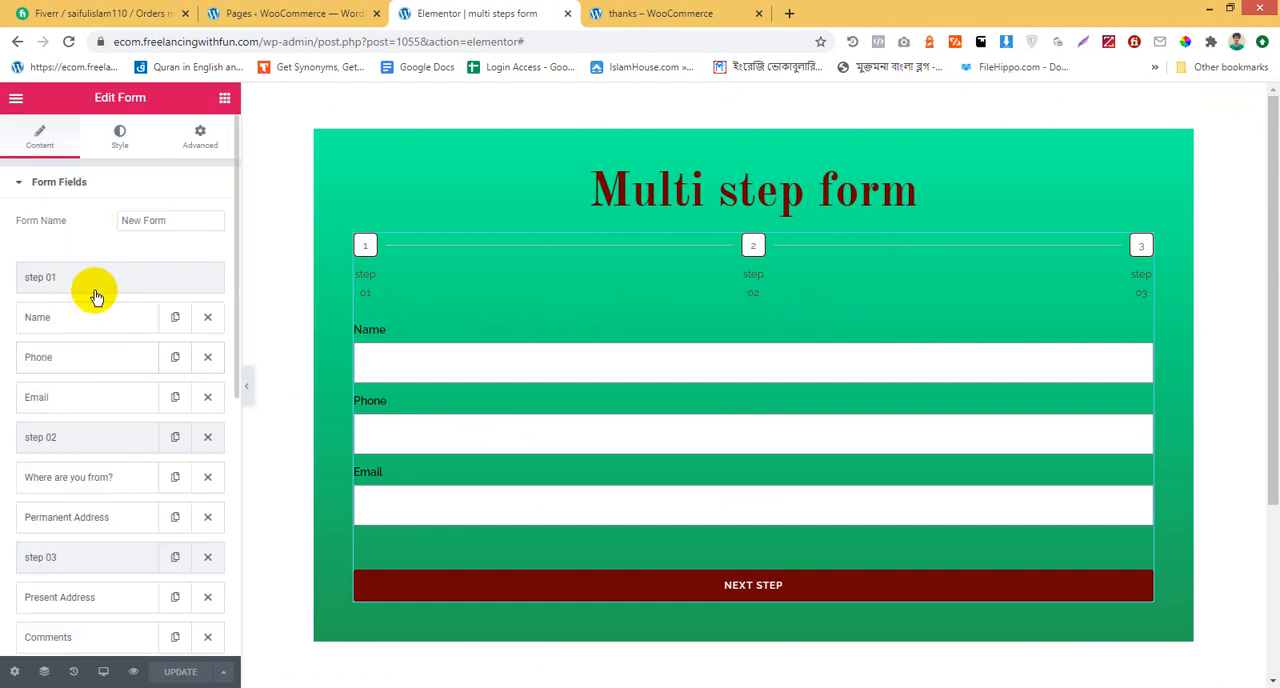
{"action": "scroll", "coordinate": [92, 420], "scroll_direction": "down", "scroll_amount": 5}
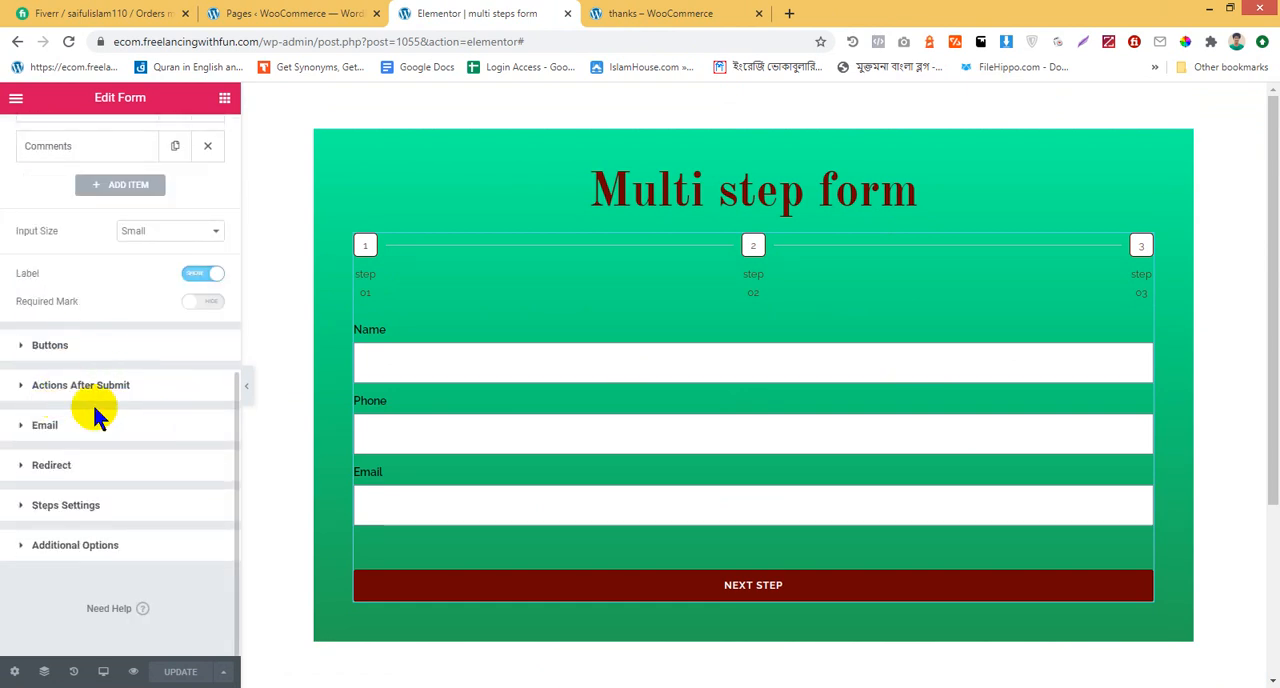
{"action": "left_click", "coordinate": [148, 393]}
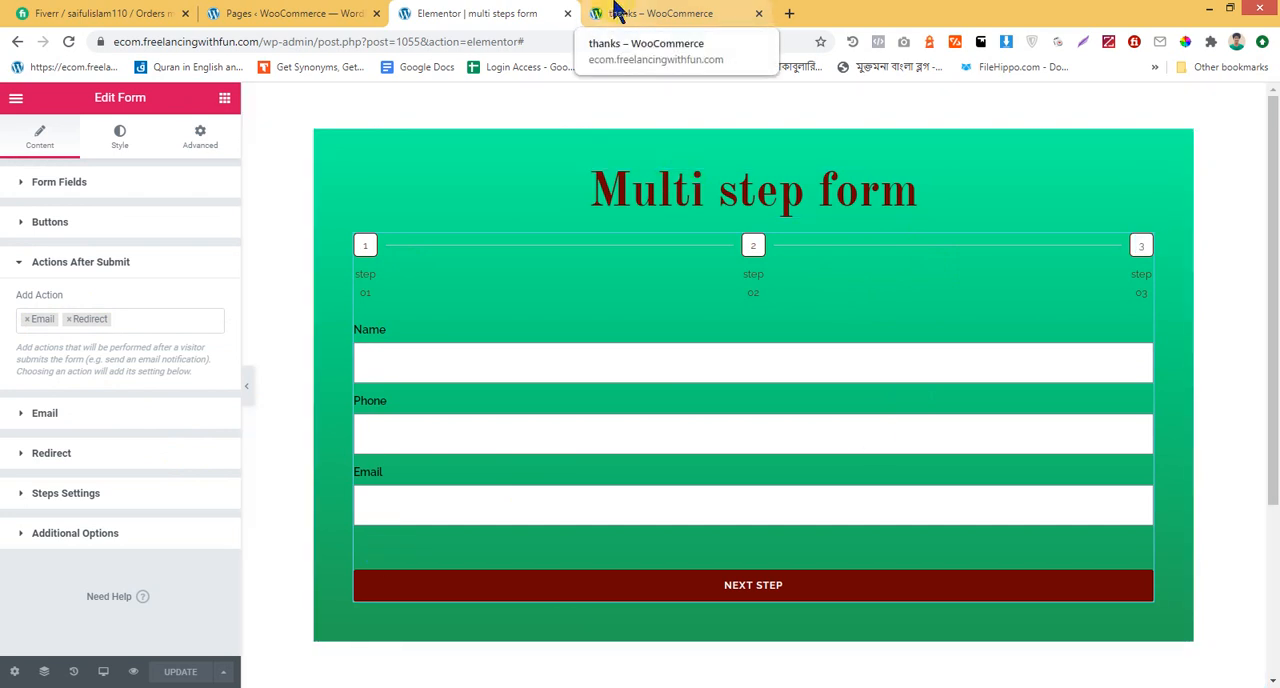
{"action": "left_click", "coordinate": [167, 318]}
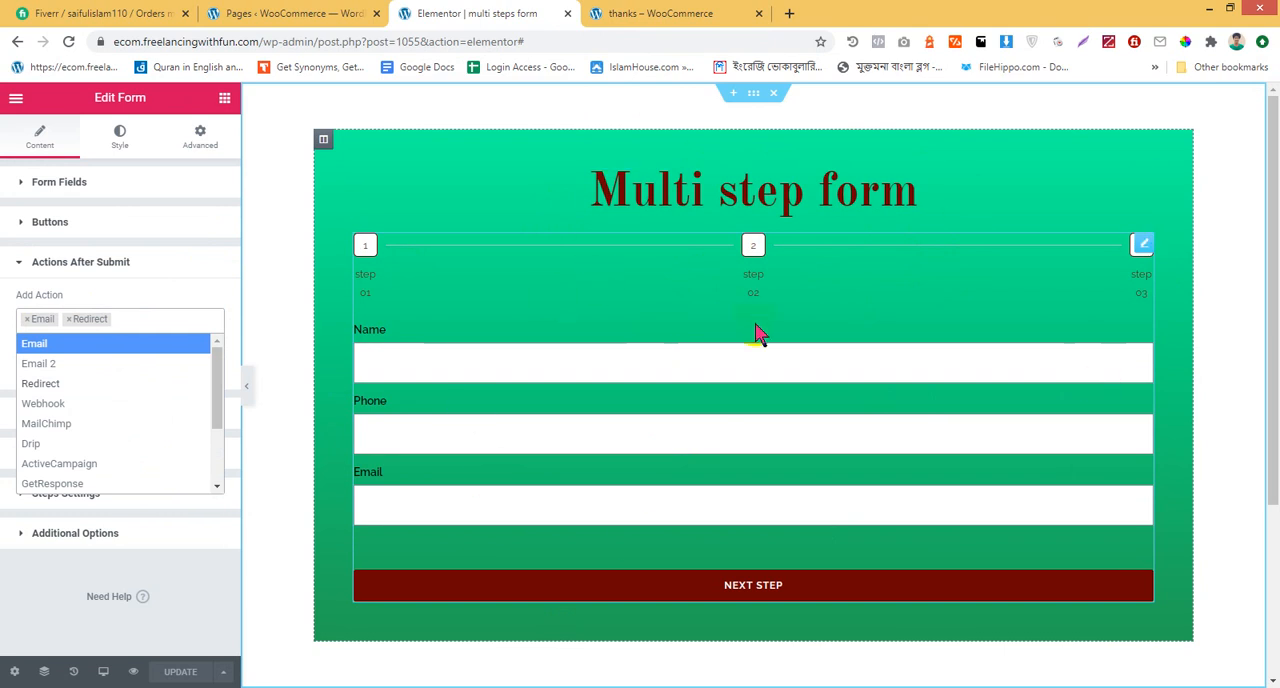
{"action": "left_click", "coordinate": [165, 282]}
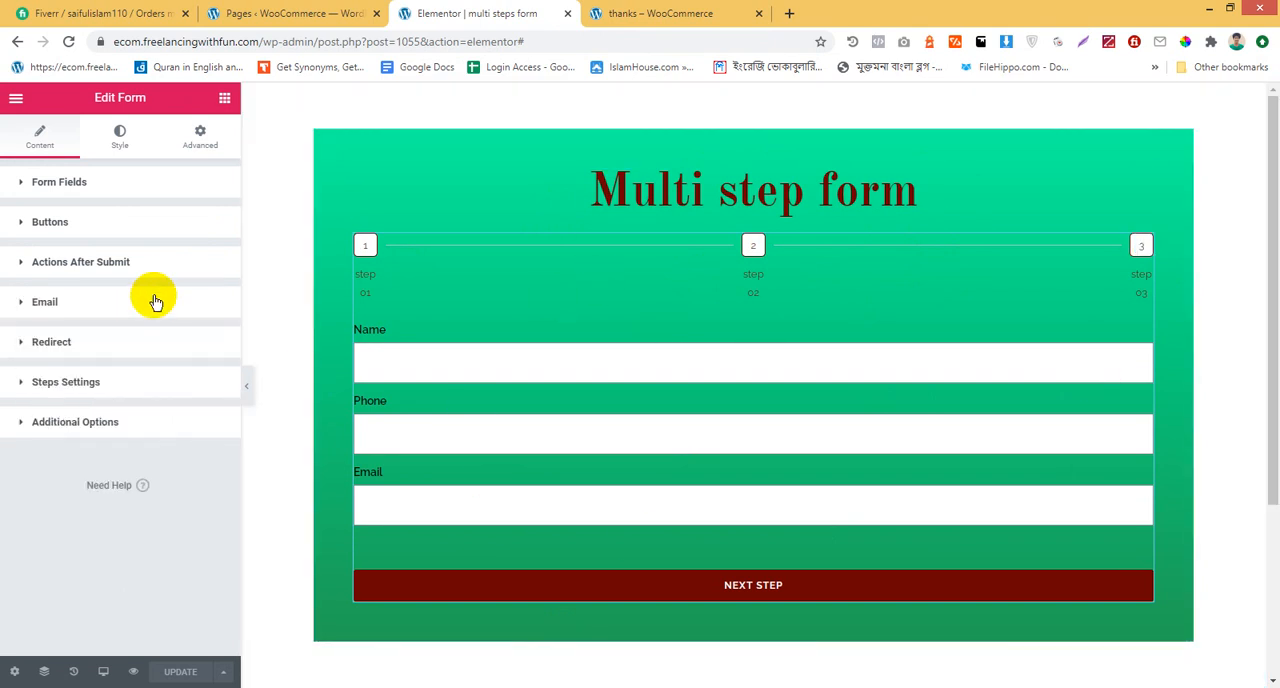
{"action": "left_click", "coordinate": [155, 302]}
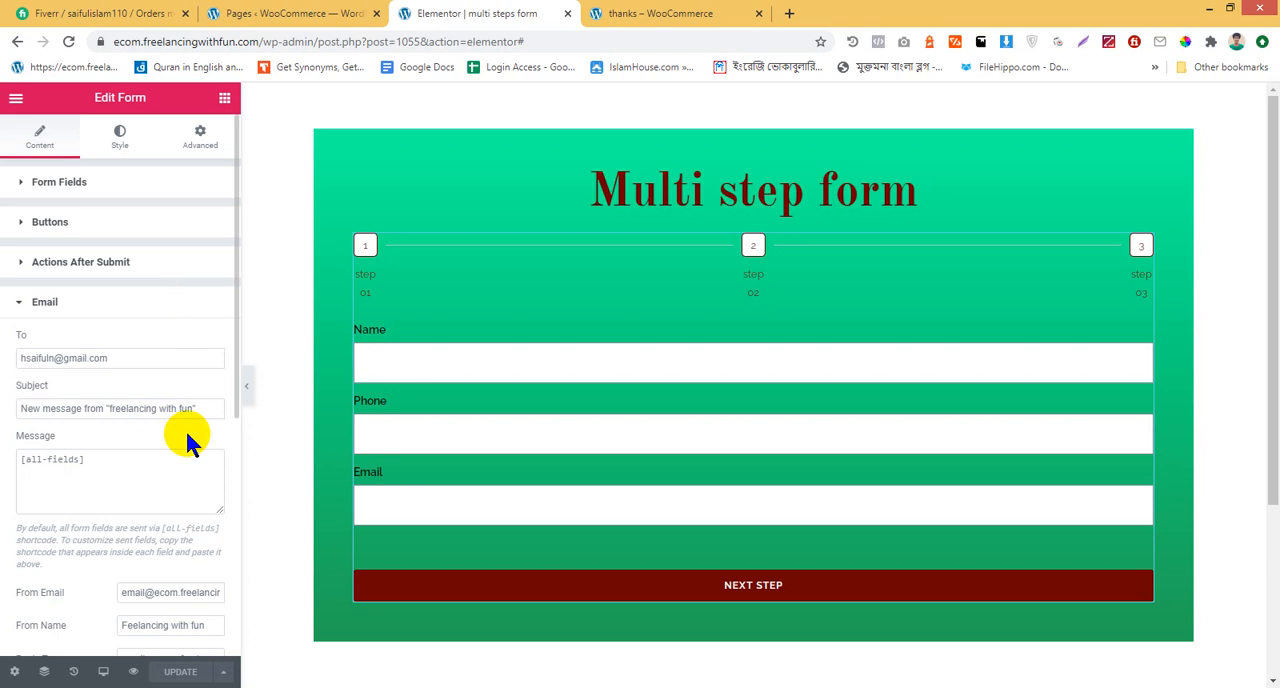
{"action": "left_click", "coordinate": [142, 301]}
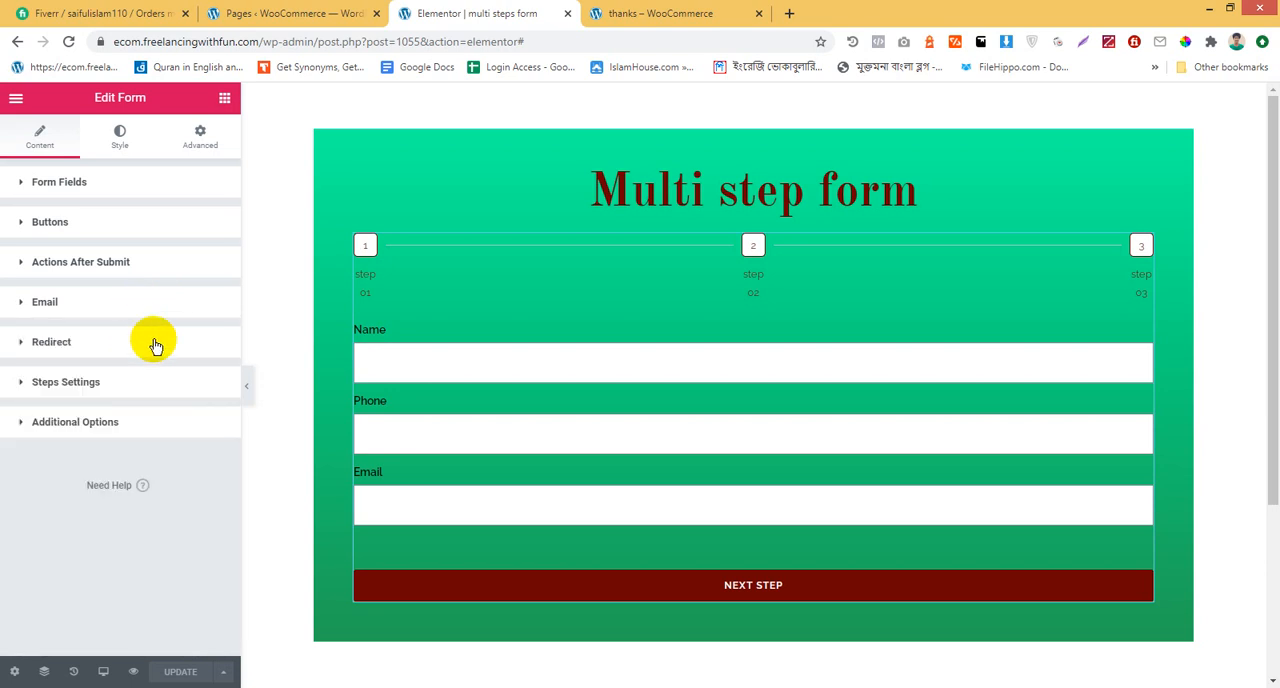
Add Email 2 to the form's actions after submit and open its settings
{"action": "left_click", "coordinate": [148, 268]}
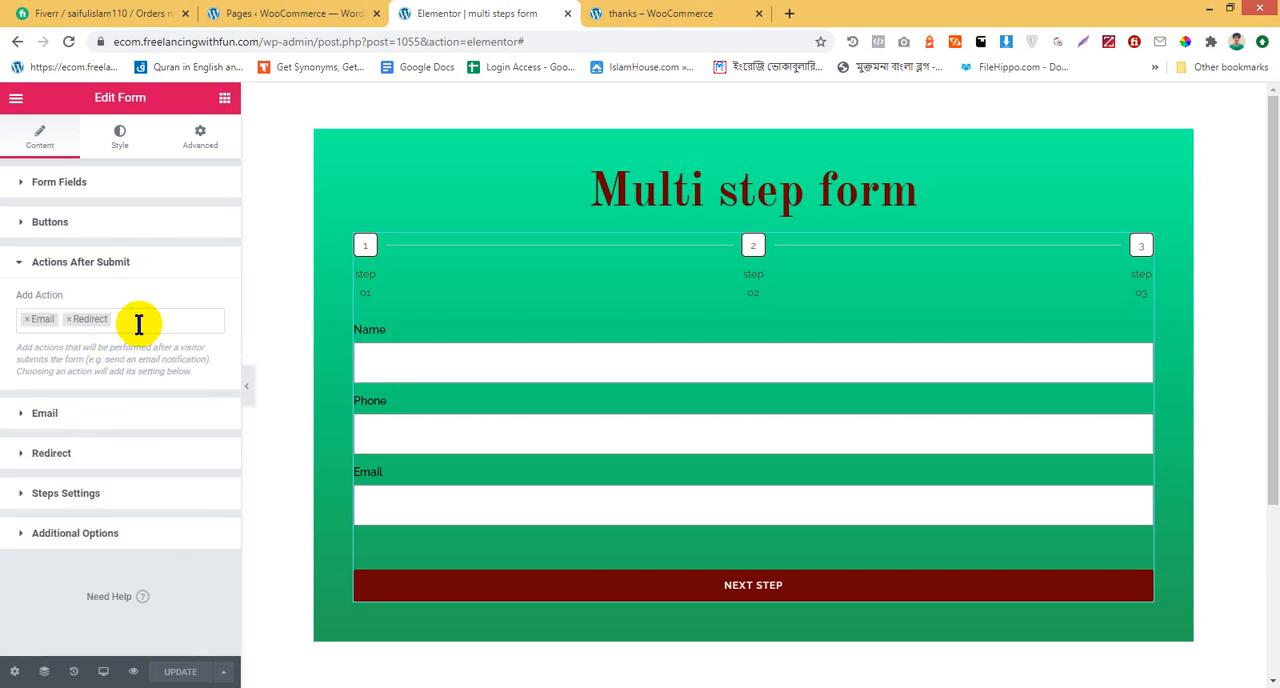
{"action": "left_click", "coordinate": [134, 322]}
{"action": "left_click", "coordinate": [106, 365]}
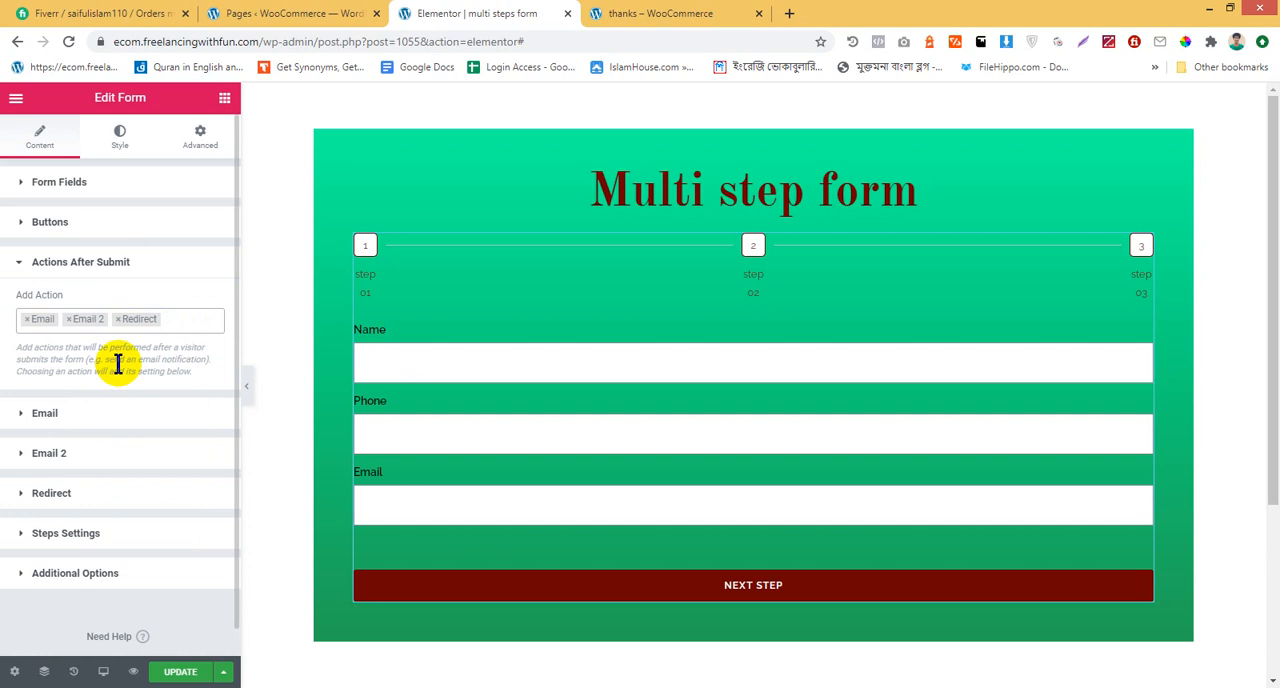
{"action": "left_click", "coordinate": [74, 455]}
{"action": "scroll", "coordinate": [143, 410], "scroll_direction": "down", "scroll_amount": 1}
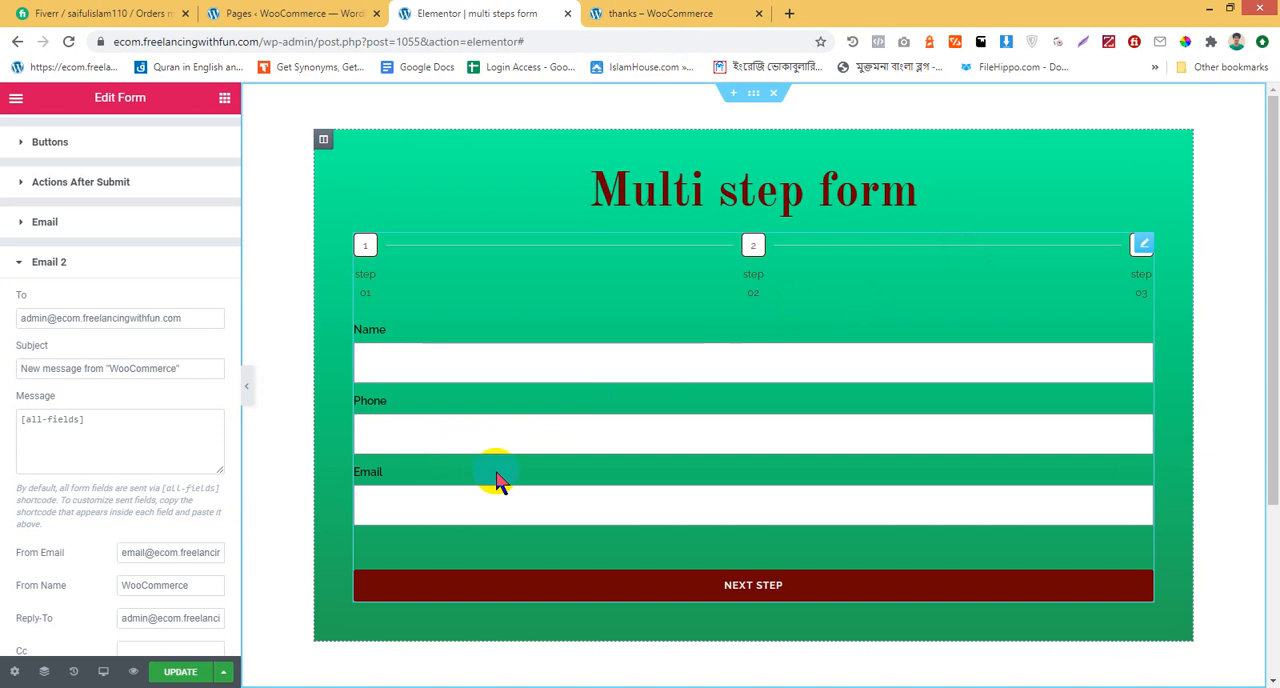
Set the Email form field's ID to "email" and copy the field's shortcode
{"action": "left_click", "coordinate": [742, 512]}
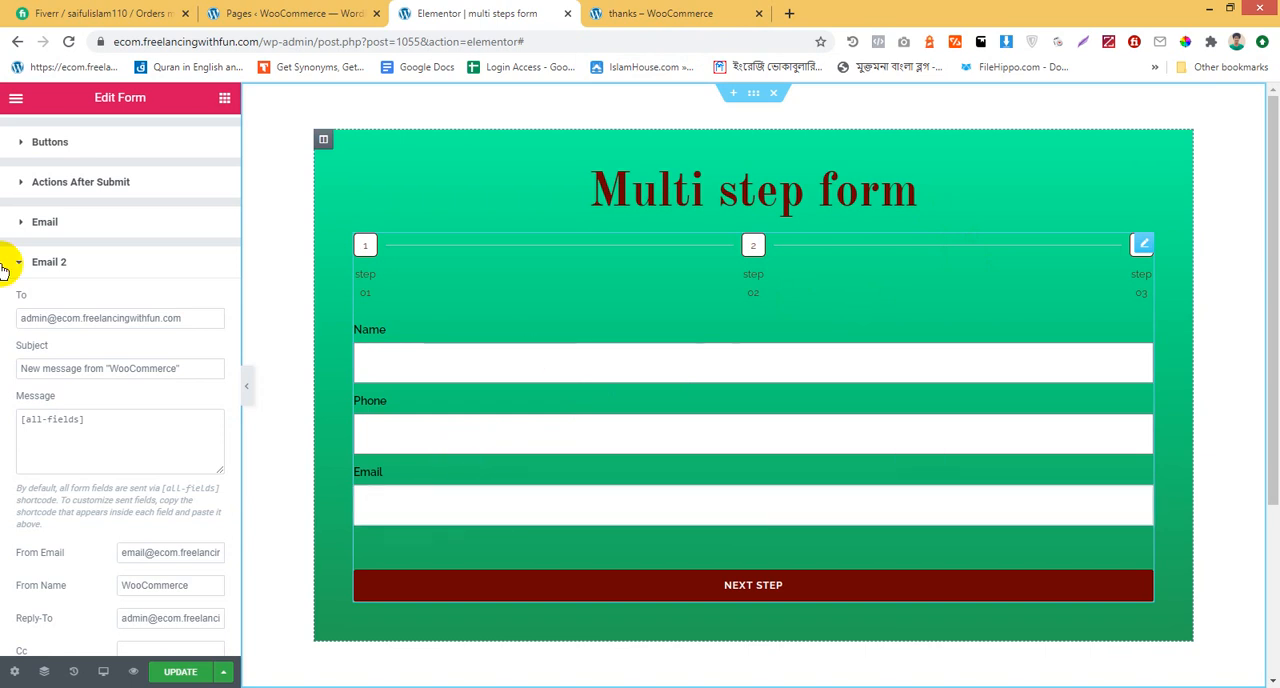
{"action": "scroll", "coordinate": [23, 140], "scroll_direction": "up", "scroll_amount": 1}
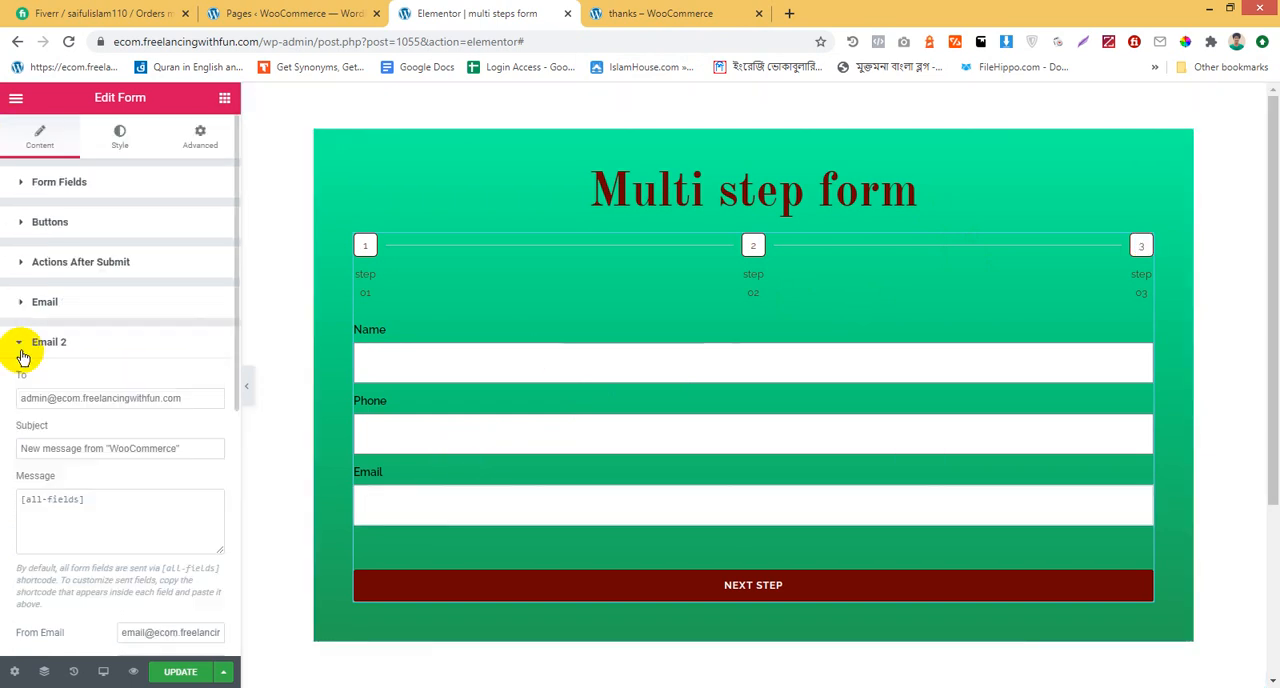
{"action": "left_click", "coordinate": [61, 188]}
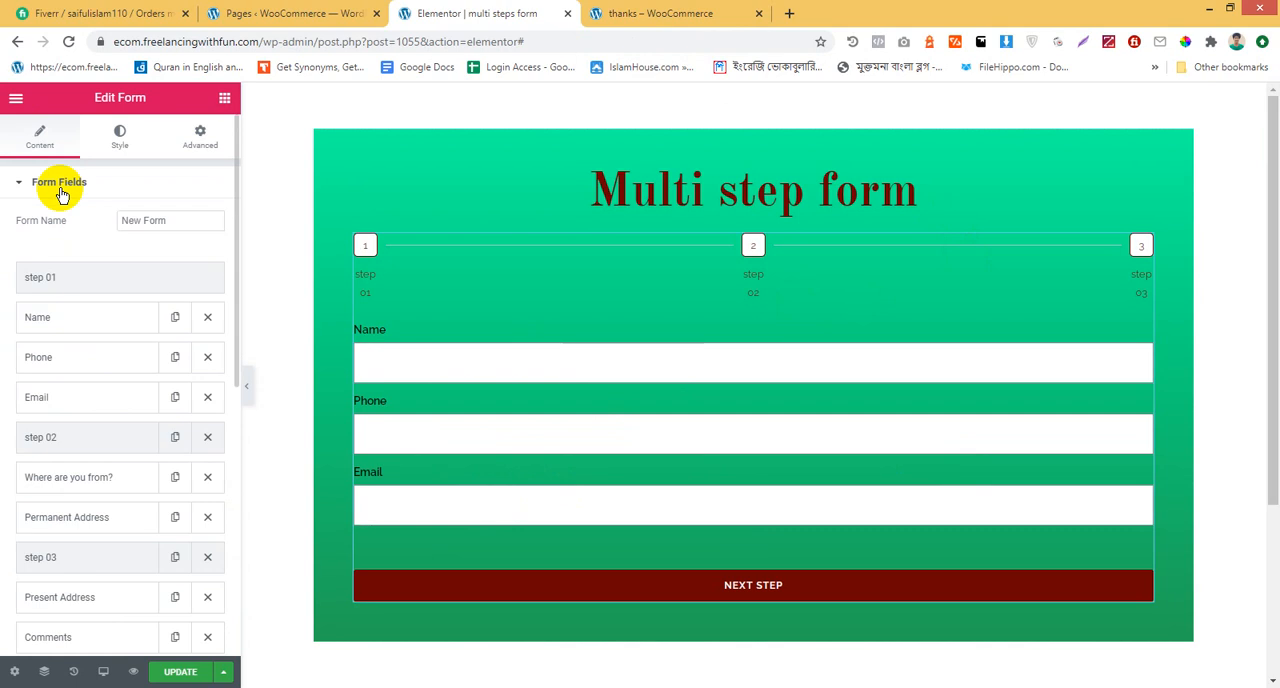
{"action": "left_click", "coordinate": [104, 404]}
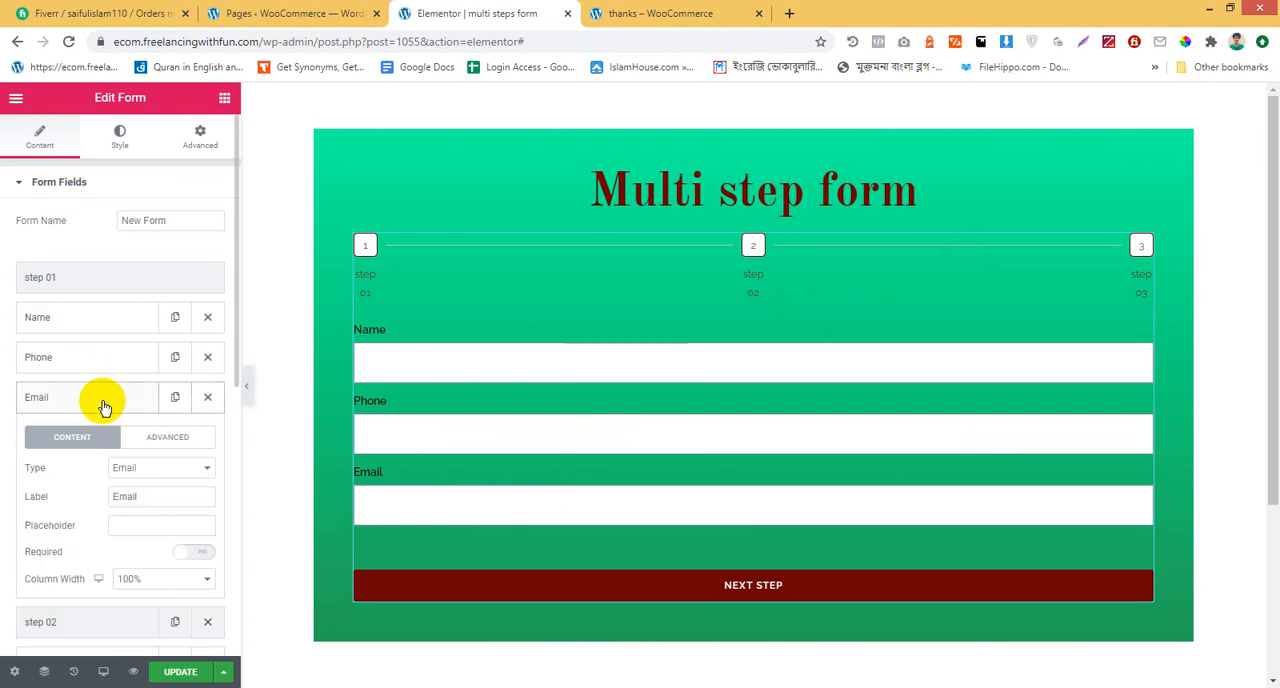
{"action": "left_click", "coordinate": [147, 440]}
{"action": "scroll", "coordinate": [160, 440], "scroll_direction": "down", "scroll_amount": 1}
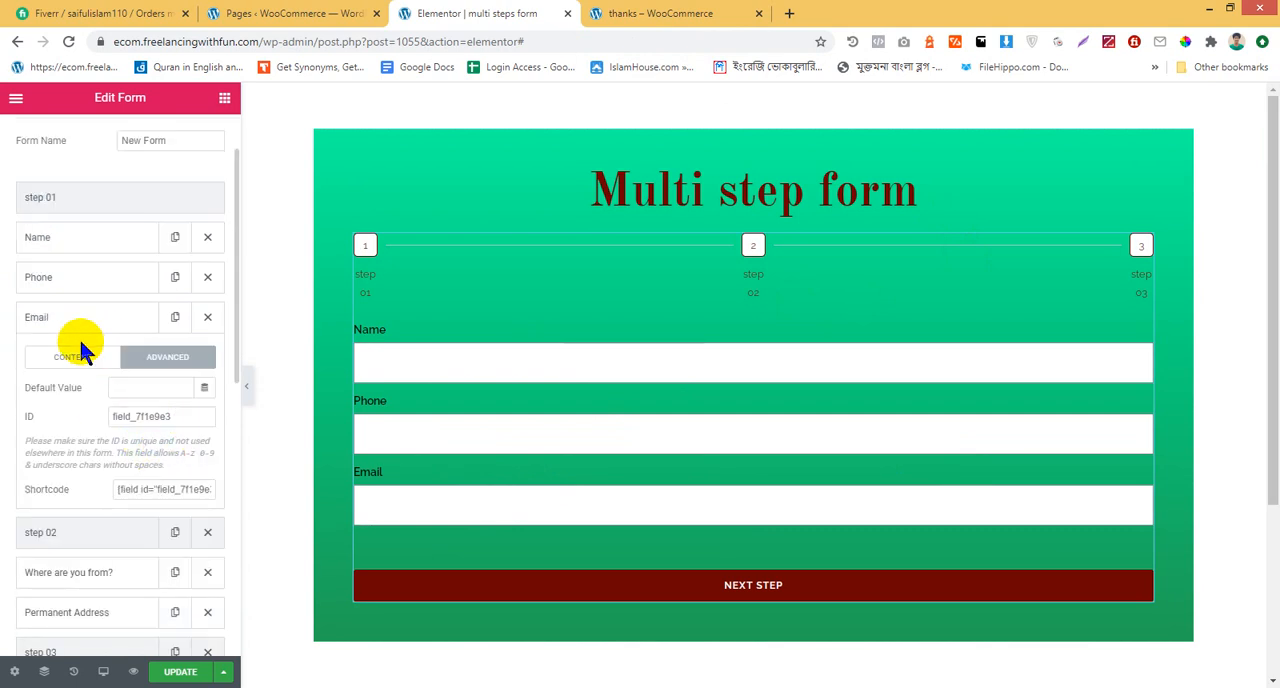
{"action": "left_click_drag", "start_coordinate": [187, 416], "coordinate": [3, 425]}
{"action": "type", "text": "email"}
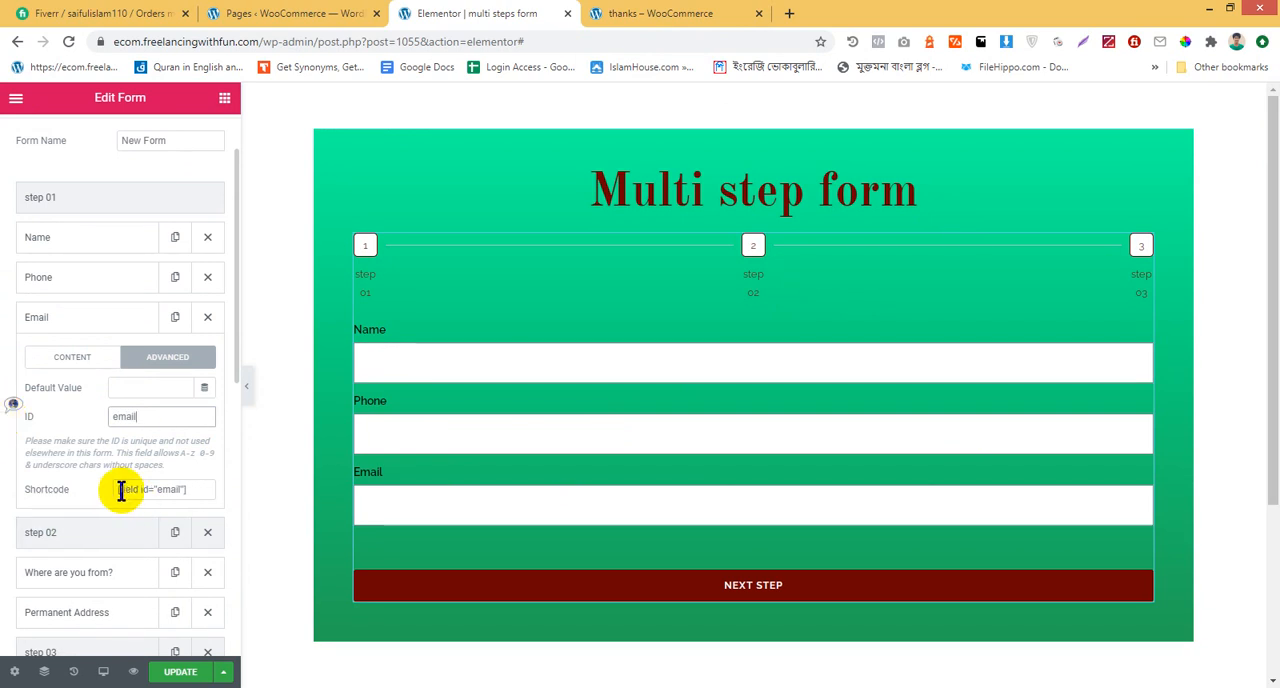
{"action": "left_click_drag", "start_coordinate": [191, 489], "coordinate": [88, 497]}
{"action": "key", "text": "ctrl+c"}
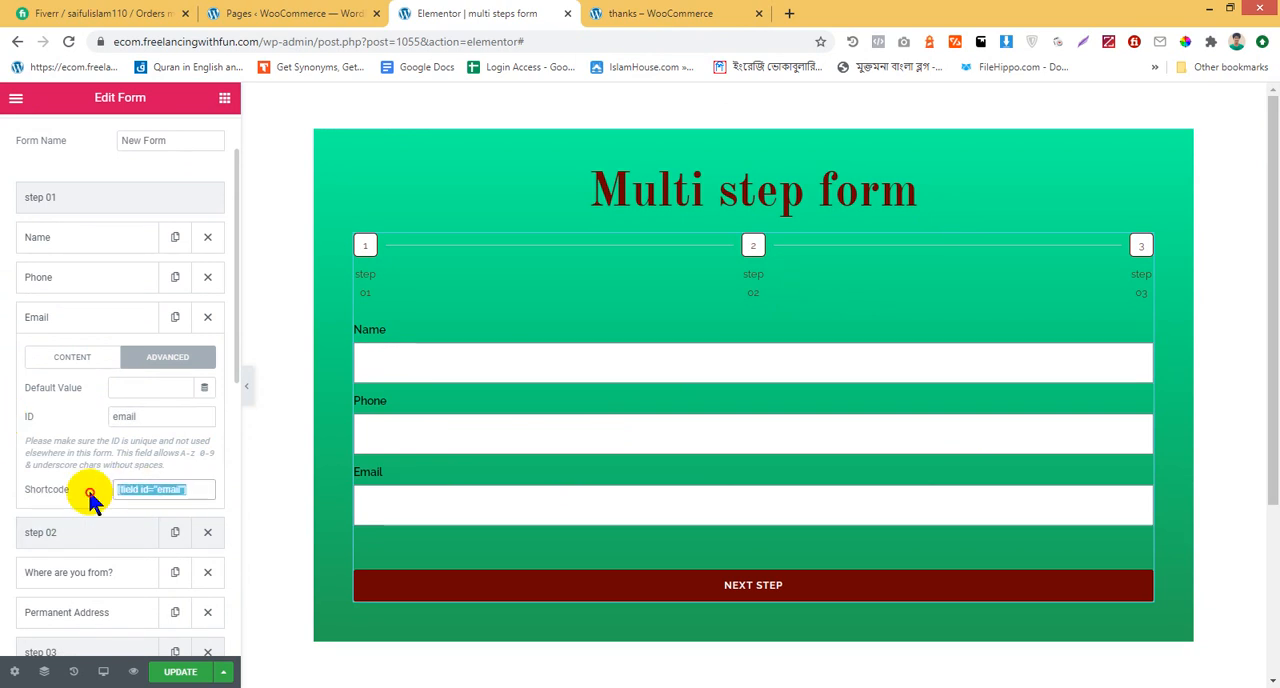
Replace the Email 2 recipient with the copied shortcode [field id="email"]
{"action": "scroll", "coordinate": [248, 449], "scroll_direction": "down", "scroll_amount": 3}
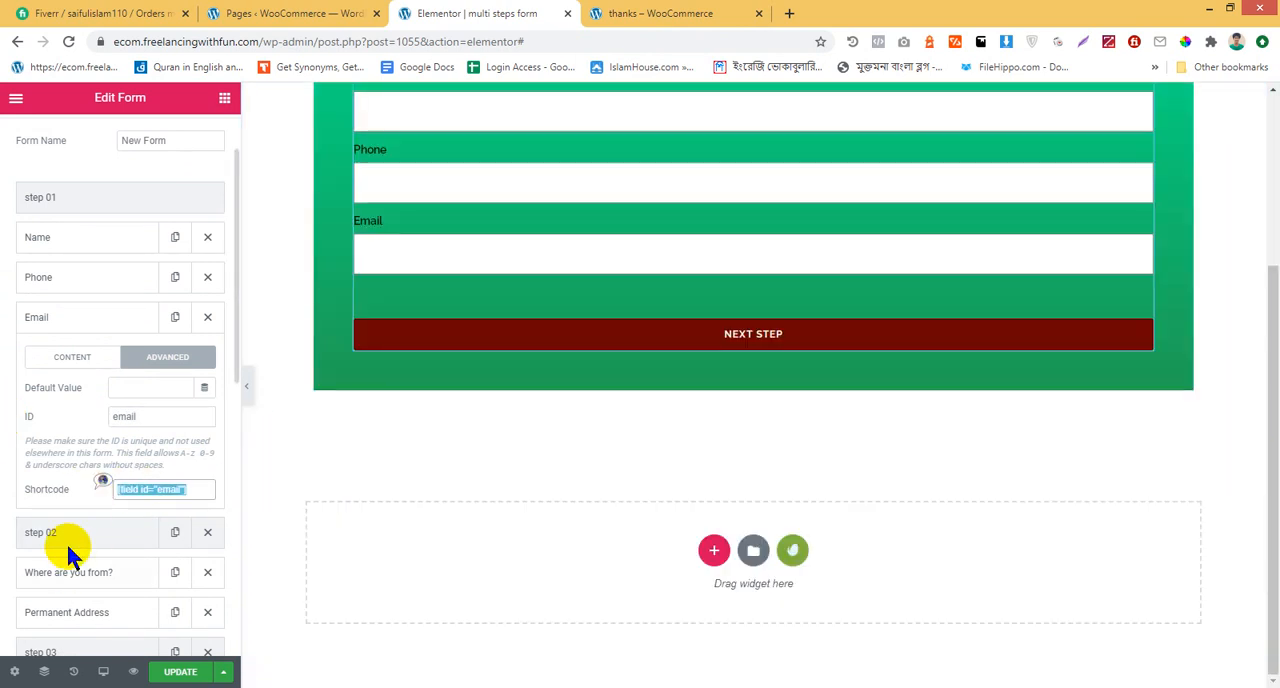
{"action": "scroll", "coordinate": [66, 541], "scroll_direction": "down", "scroll_amount": 5}
{"action": "left_click", "coordinate": [72, 573]}
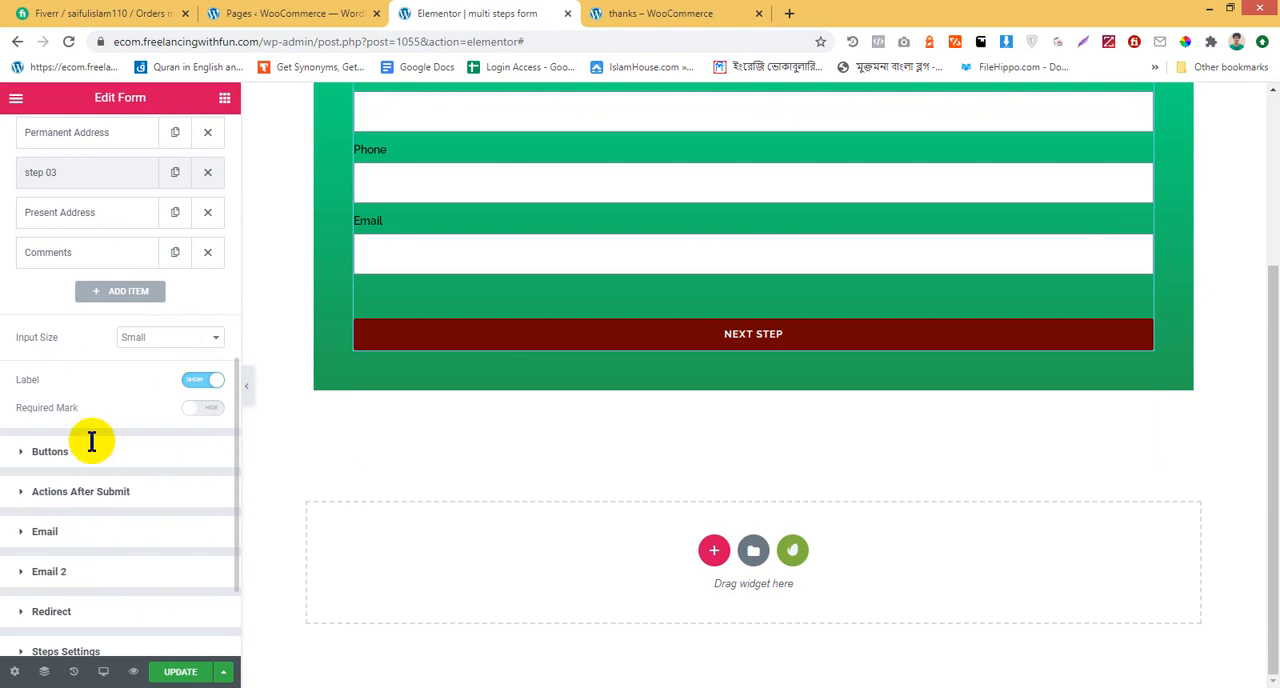
{"action": "left_click_drag", "start_coordinate": [184, 398], "coordinate": [163, 399]}
{"action": "left_click_drag", "start_coordinate": [5, 420], "coordinate": [8, 418]}
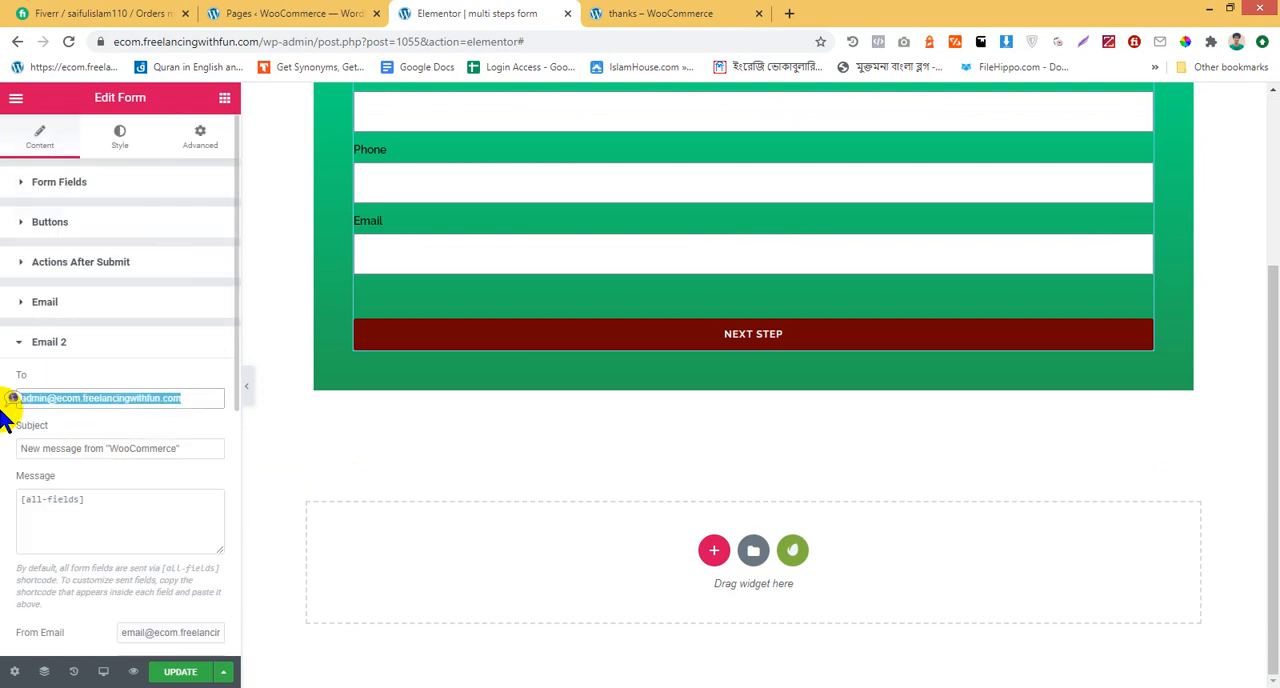
{"action": "key", "text": "ctrl+v"}
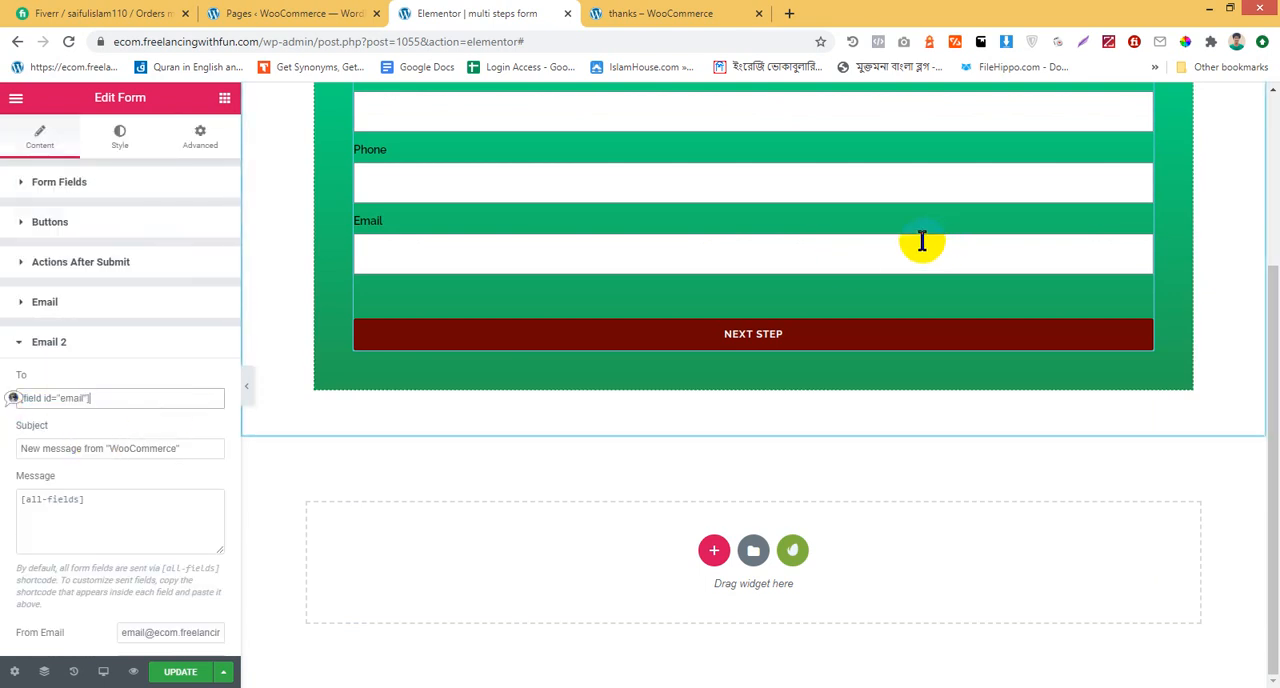
Review the first email's recipient and subject settings alongside the form's fields
{"action": "scroll", "coordinate": [760, 260], "scroll_direction": "up", "scroll_amount": 1}
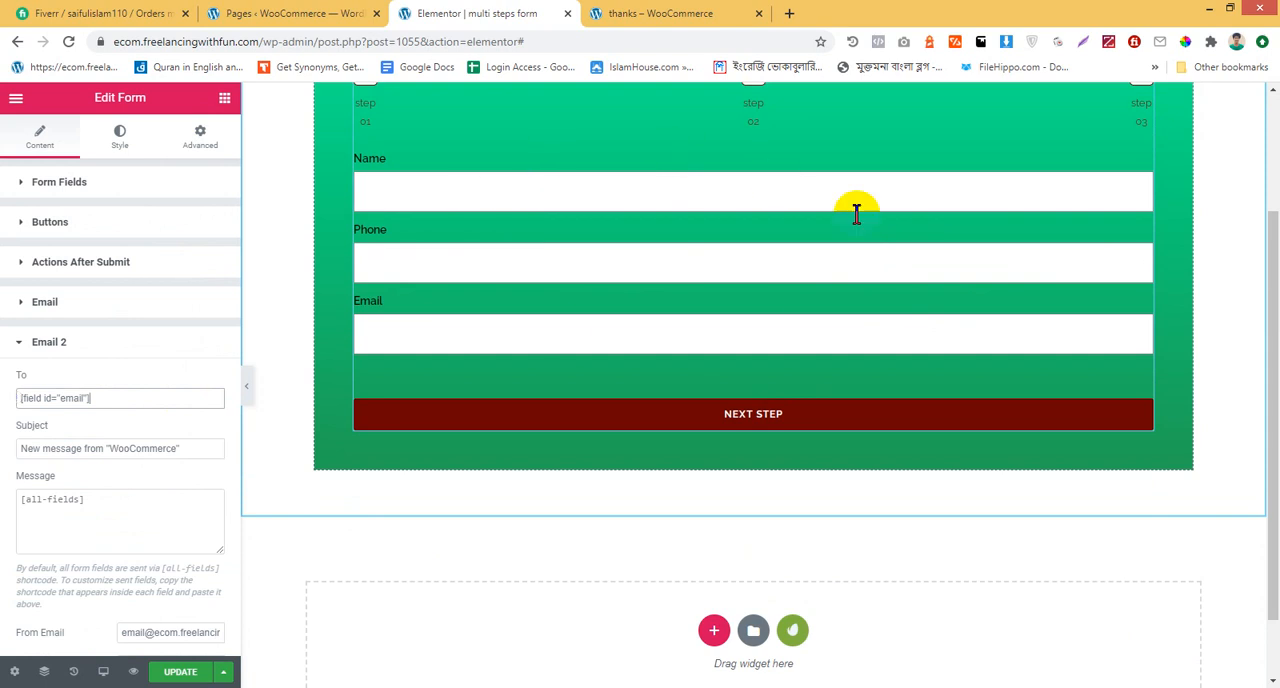
{"action": "left_click", "coordinate": [78, 309]}
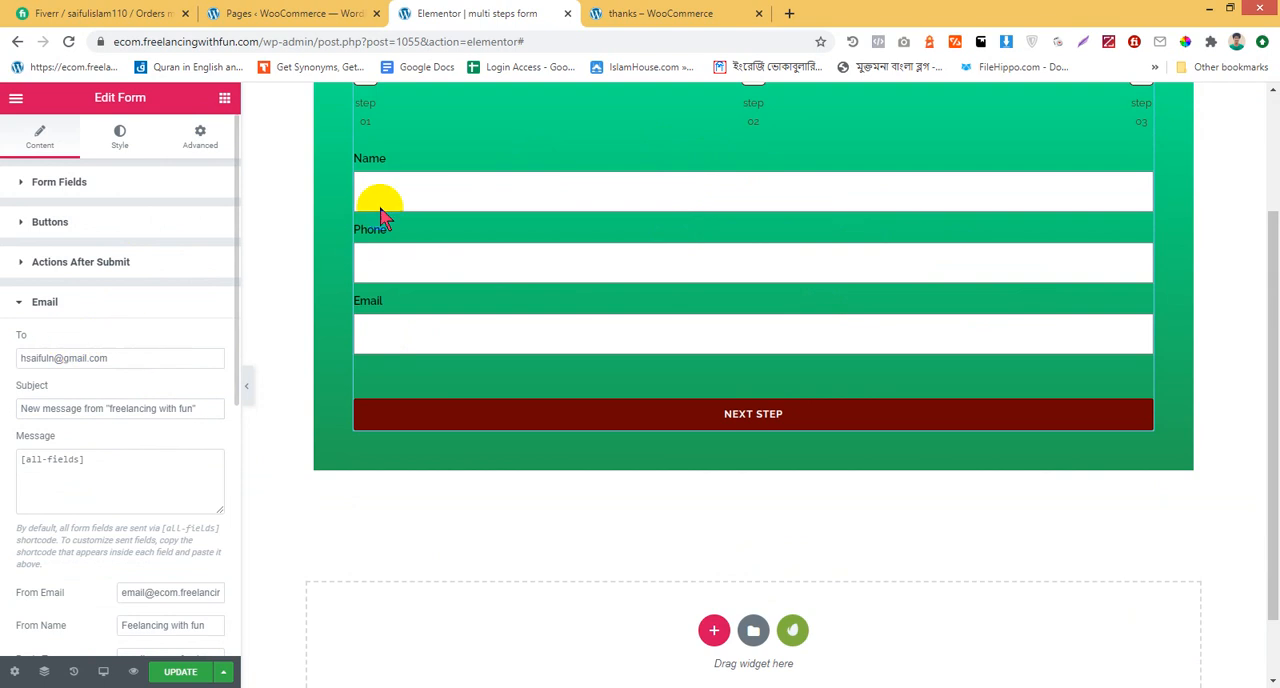
{"action": "left_click", "coordinate": [98, 313]}
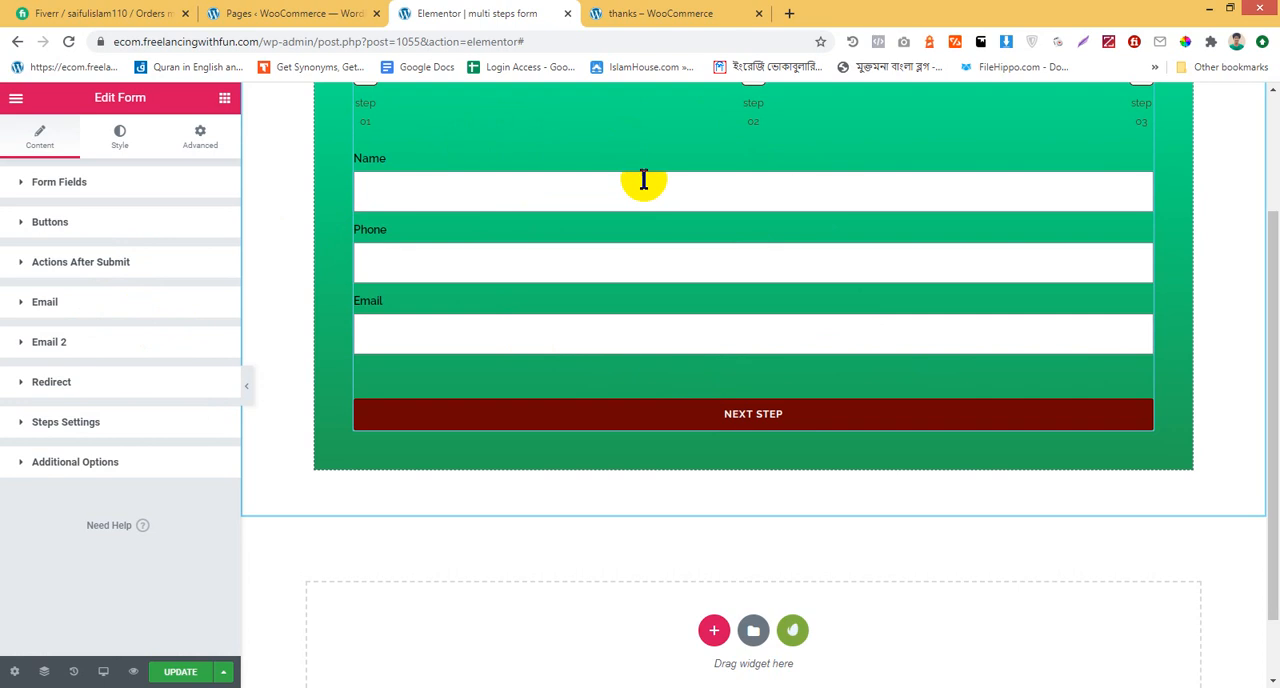
{"action": "left_click", "coordinate": [722, 318]}
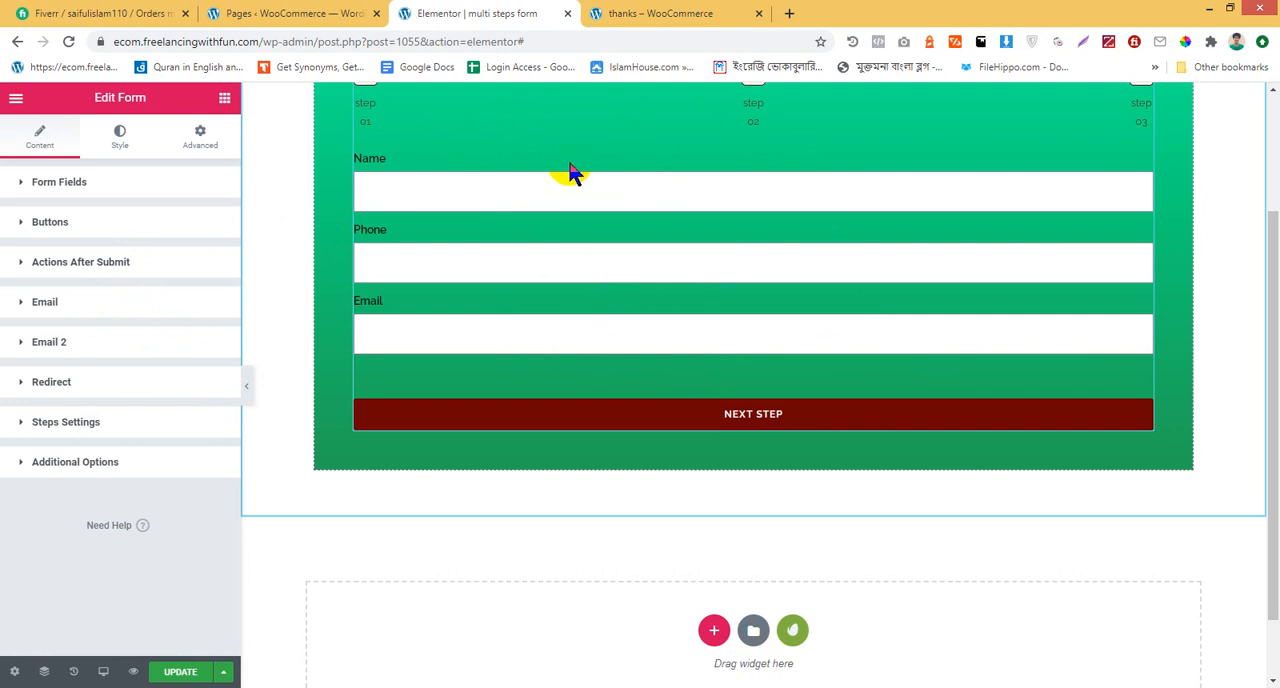
{"action": "scroll", "coordinate": [645, 307], "scroll_direction": "up", "scroll_amount": 1}
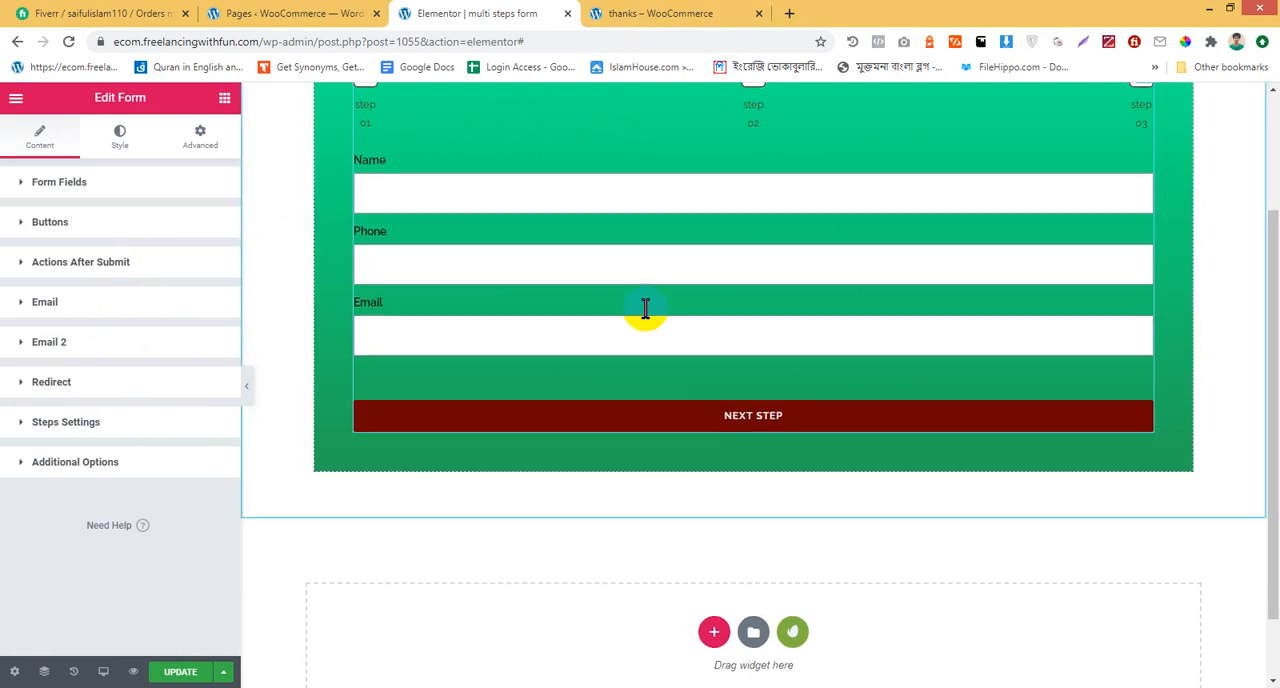
Replace the Email 2 message with "Hi!", a blank line and the thanks page's text "Thanks for contacting with us! We'll get in touch you soon!"
{"action": "left_click", "coordinate": [86, 350]}
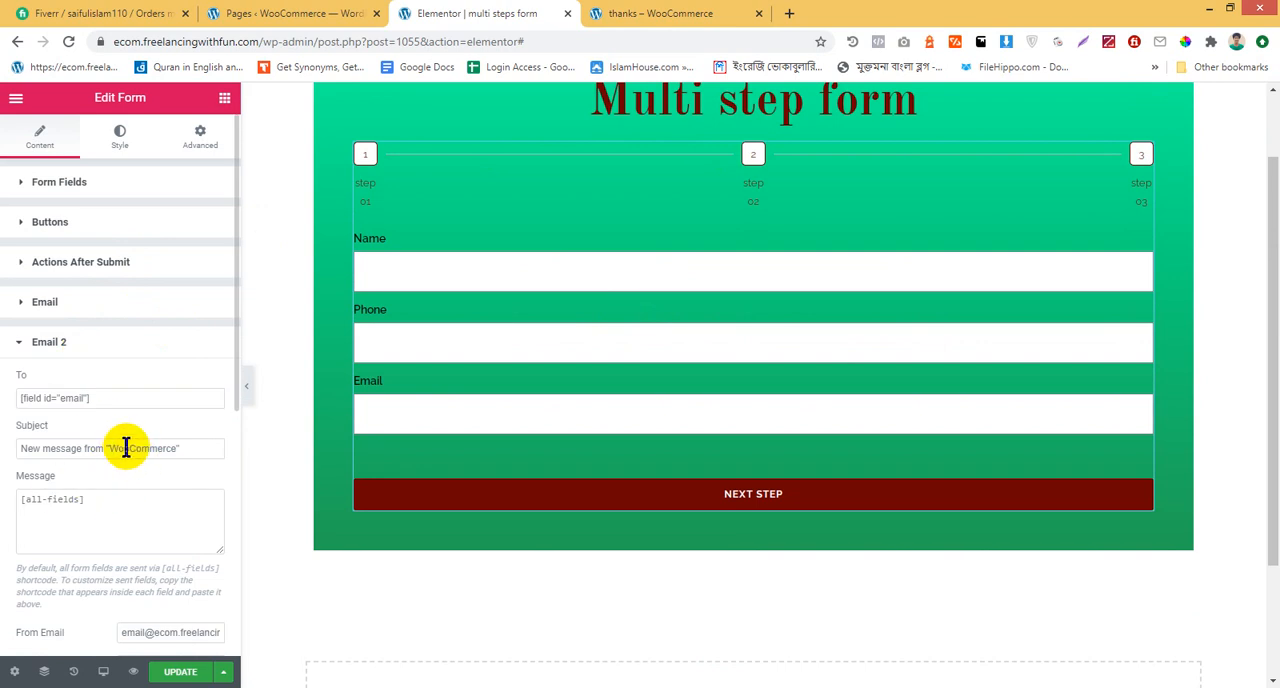
{"action": "scroll", "coordinate": [126, 447], "scroll_direction": "down", "scroll_amount": 1}
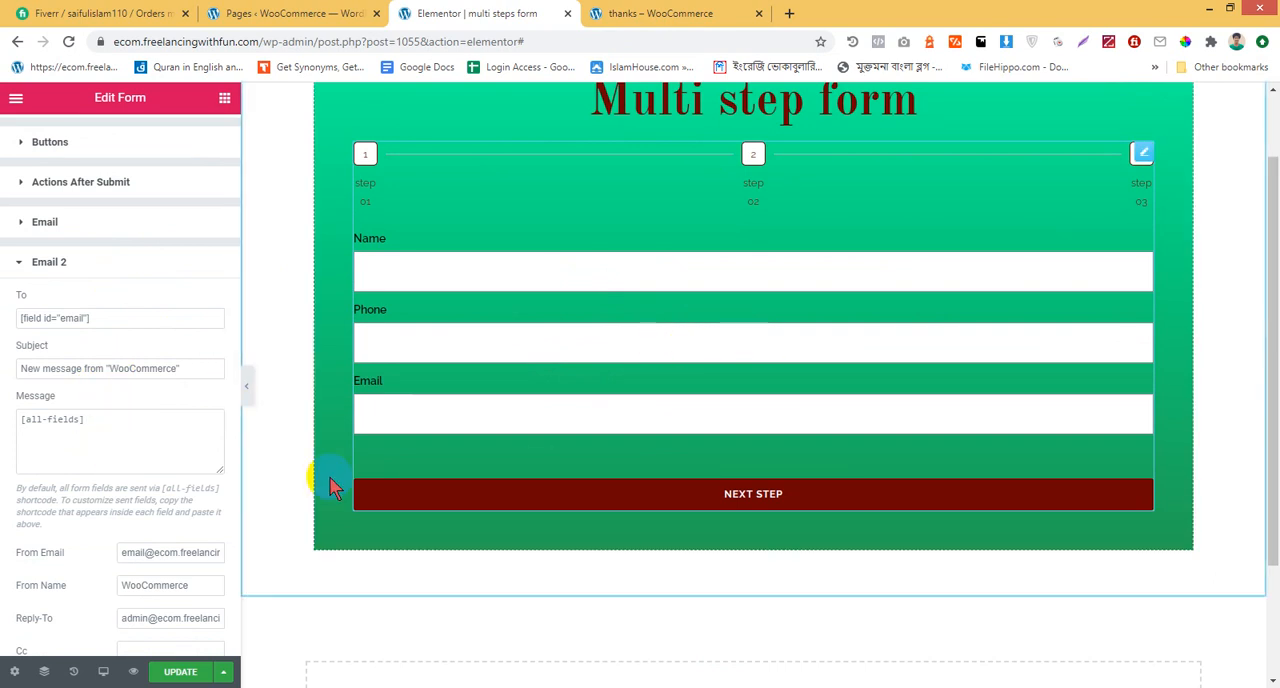
{"action": "left_click", "coordinate": [120, 426]}
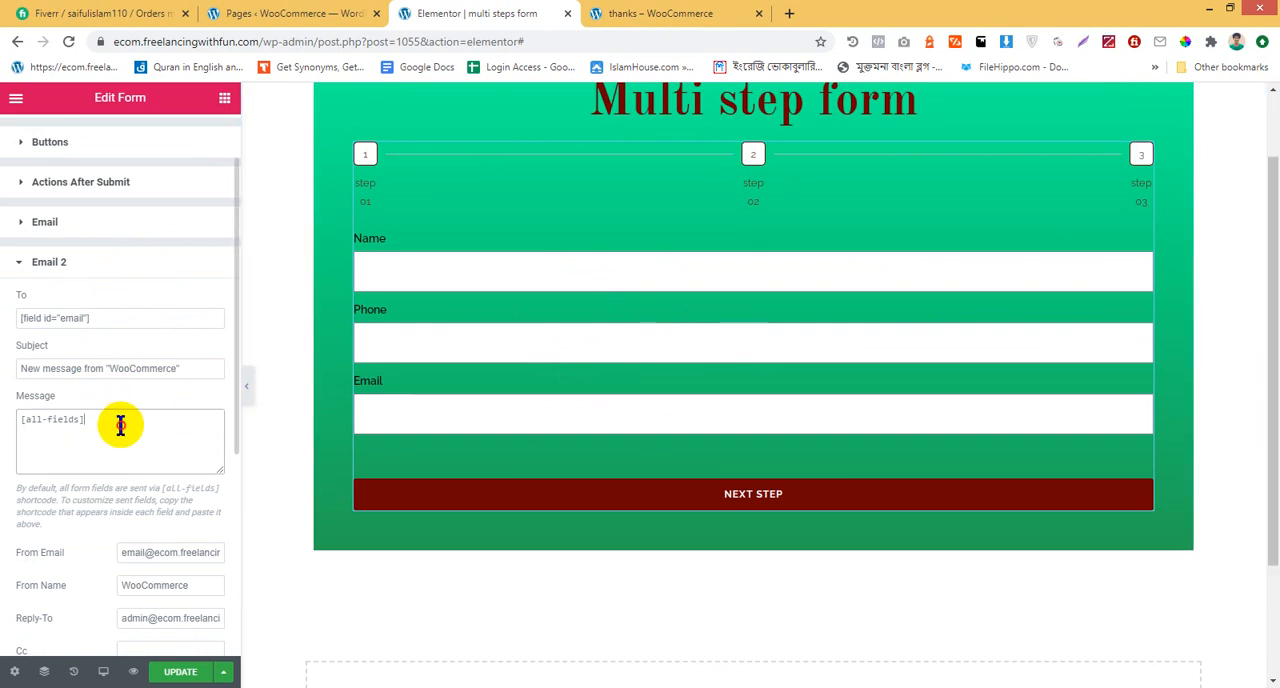
{"action": "left_click_drag", "start_coordinate": [120, 426], "coordinate": [10, 424]}
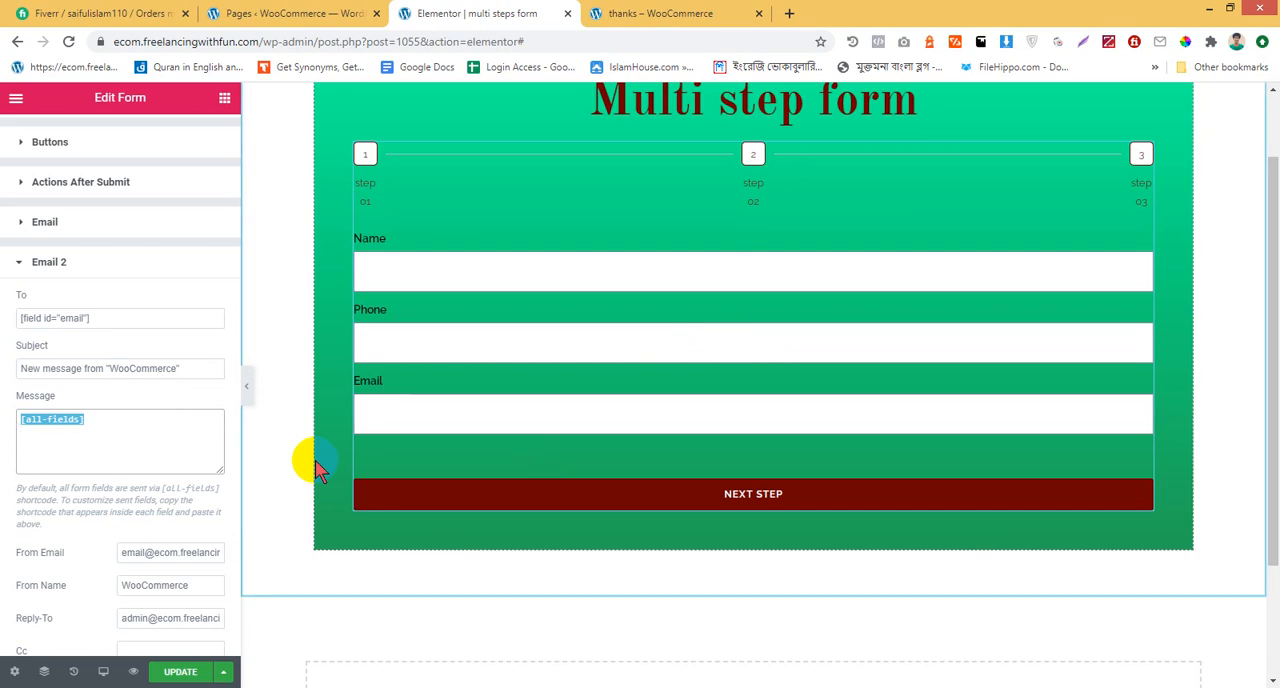
{"action": "left_click", "coordinate": [742, 14]}
{"action": "left_click_drag", "start_coordinate": [177, 383], "coordinate": [911, 570]}
{"action": "key", "text": "ctrl+c"}
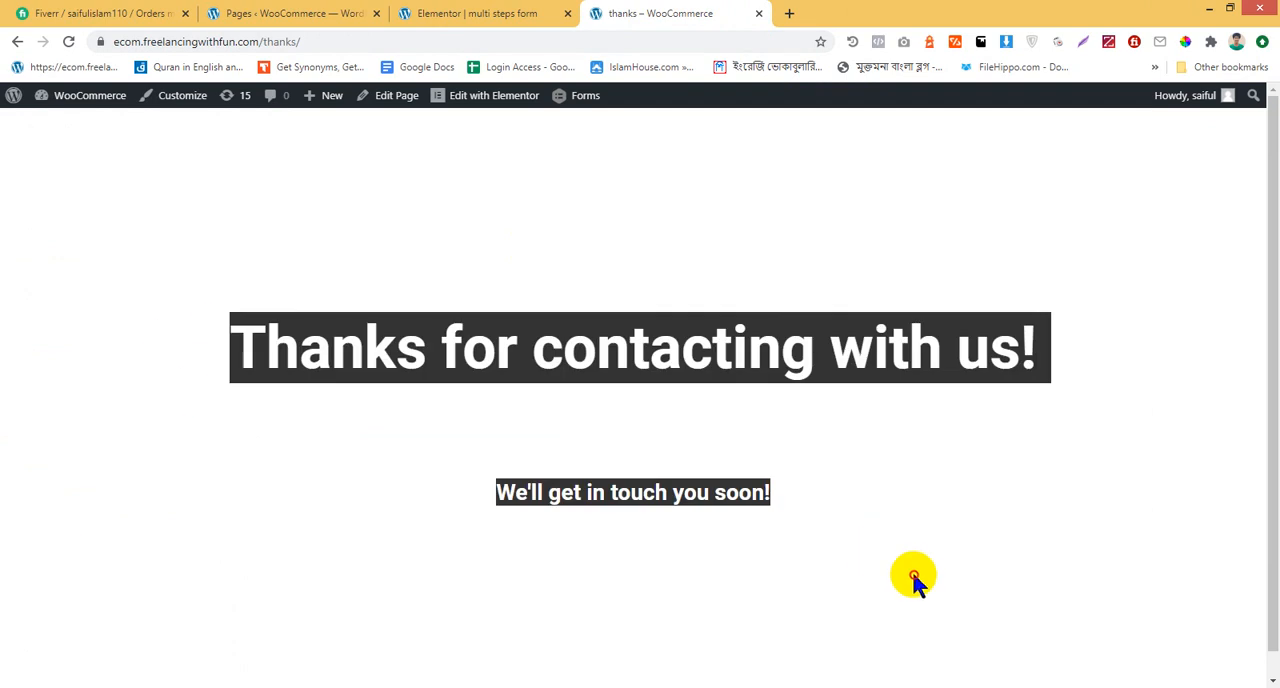
{"action": "left_click", "coordinate": [525, 12]}
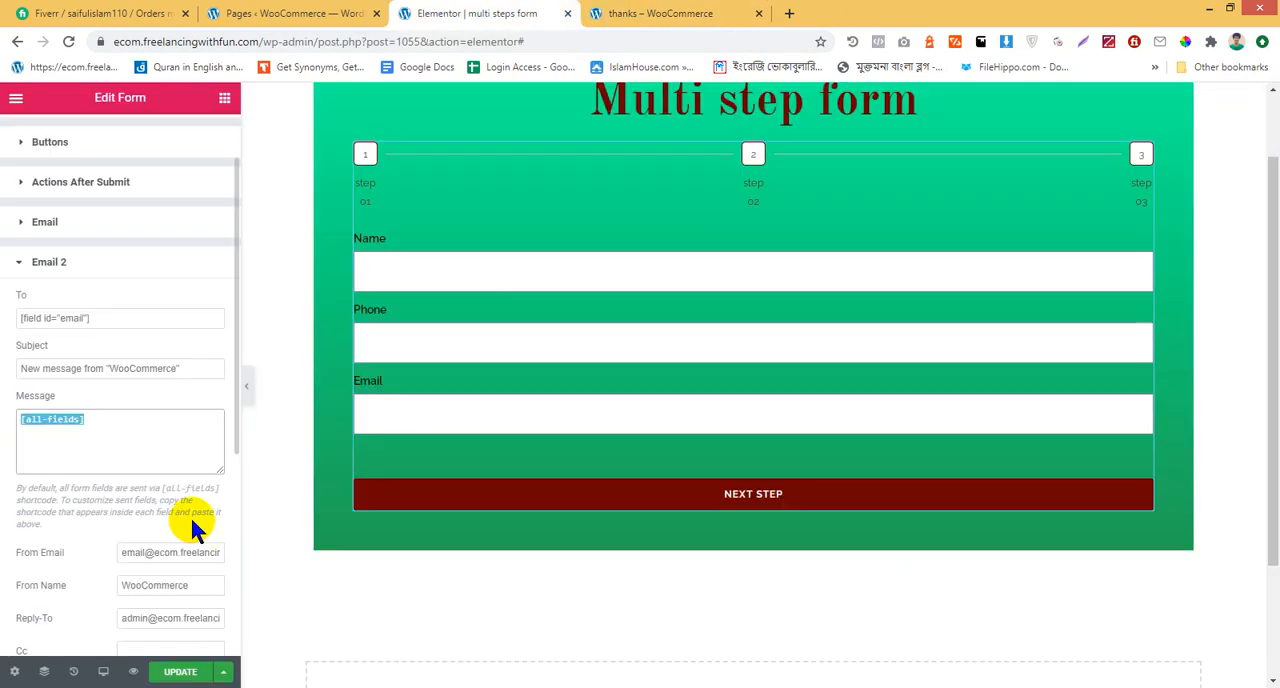
{"action": "type", "text": "Hi"}
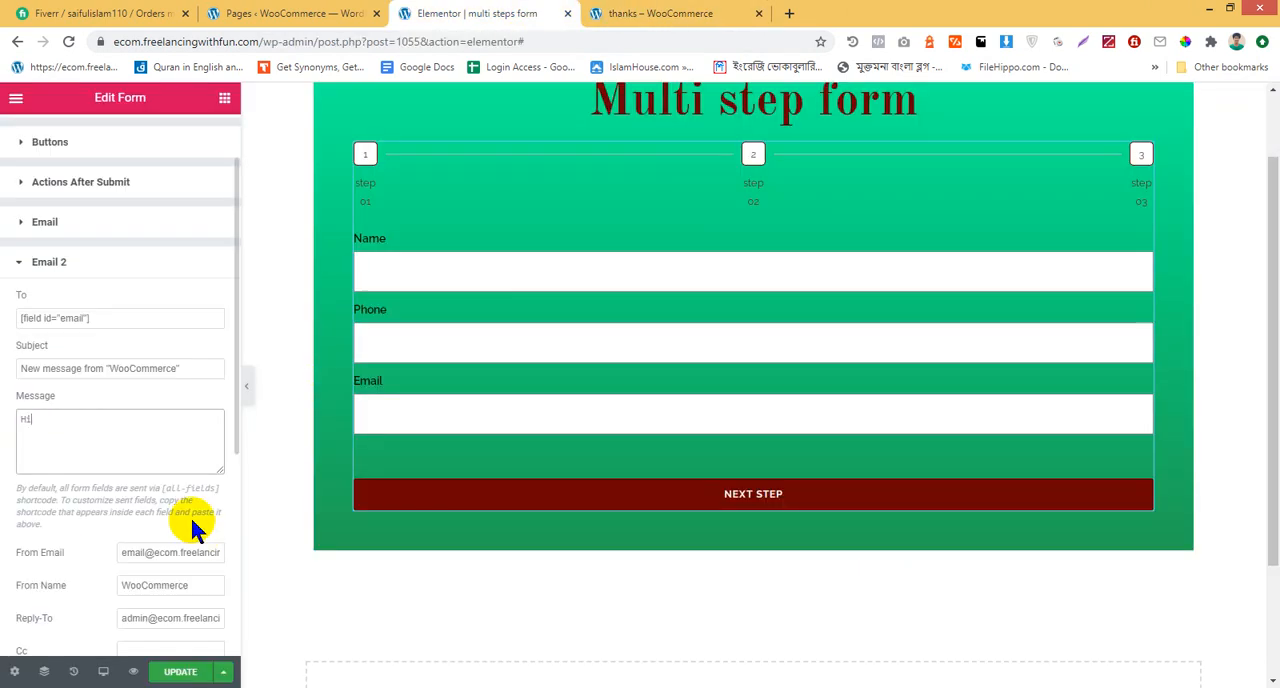
{"action": "type", "text": "!"}
{"action": "key", "text": "Return"}
{"action": "key", "text": "Return"}
{"action": "key", "text": "ctrl+v"}
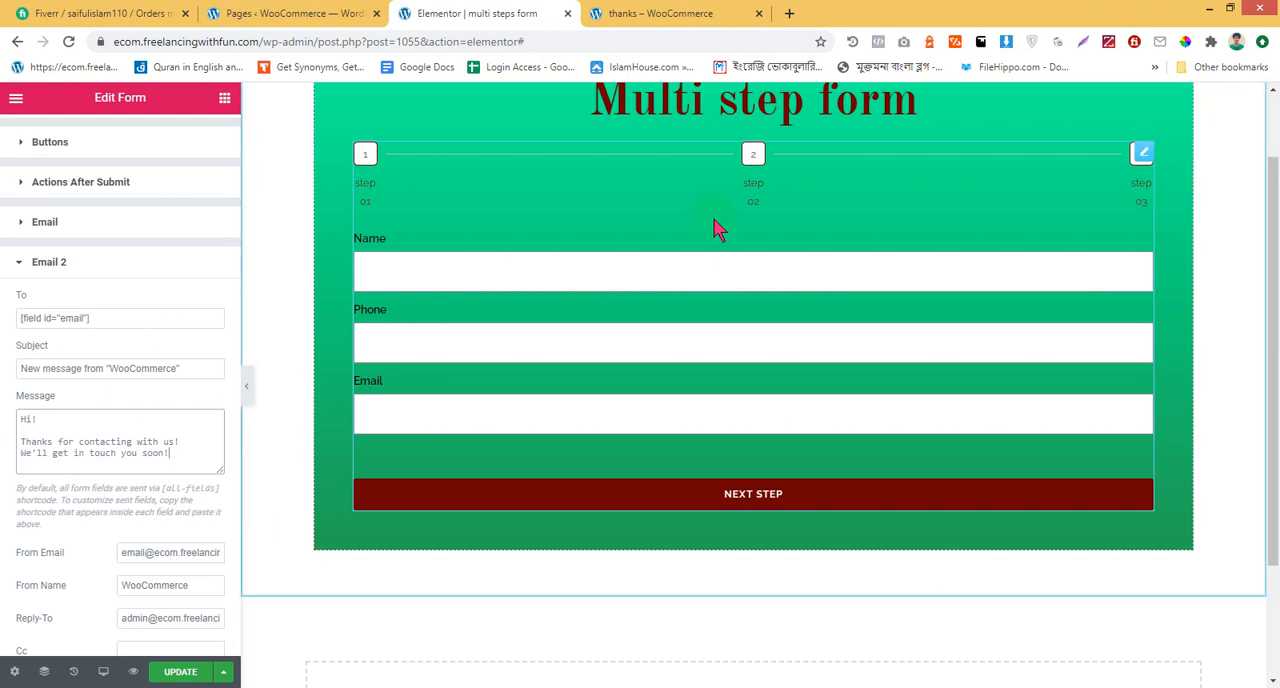
Set the Name form field's ID to "name" and copy the field's shortcode
{"action": "scroll", "coordinate": [63, 266], "scroll_direction": "up", "scroll_amount": 1}
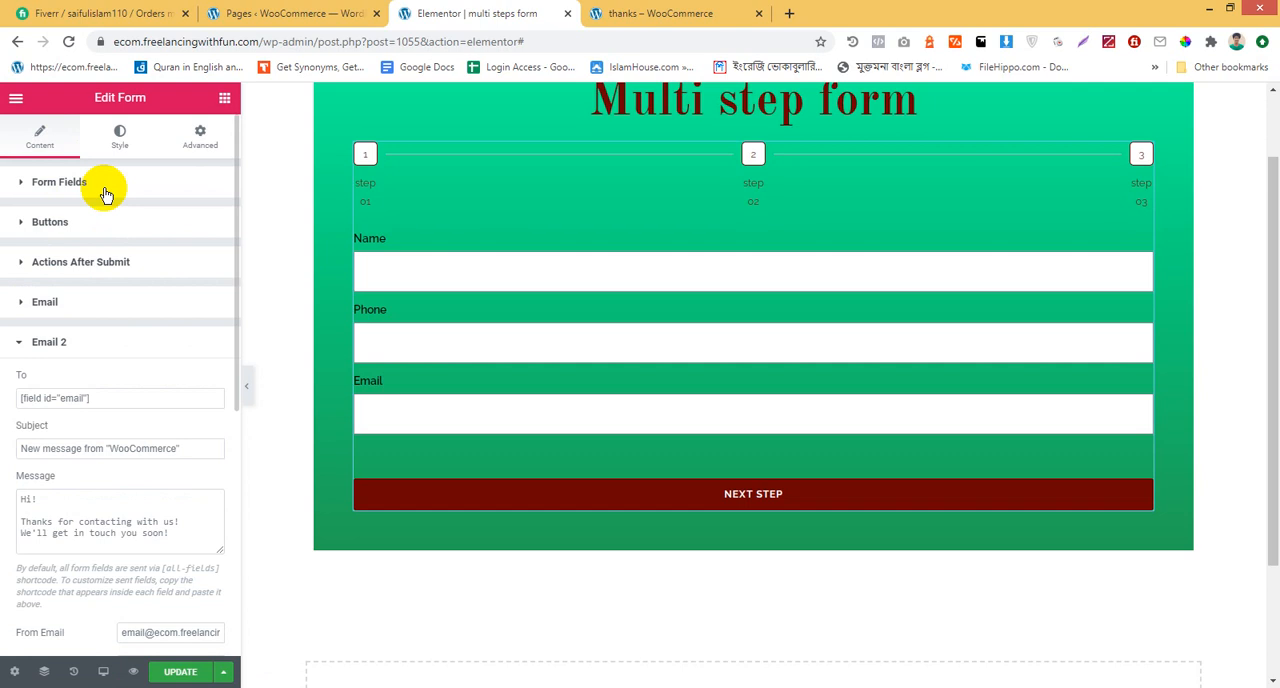
{"action": "left_click", "coordinate": [24, 182]}
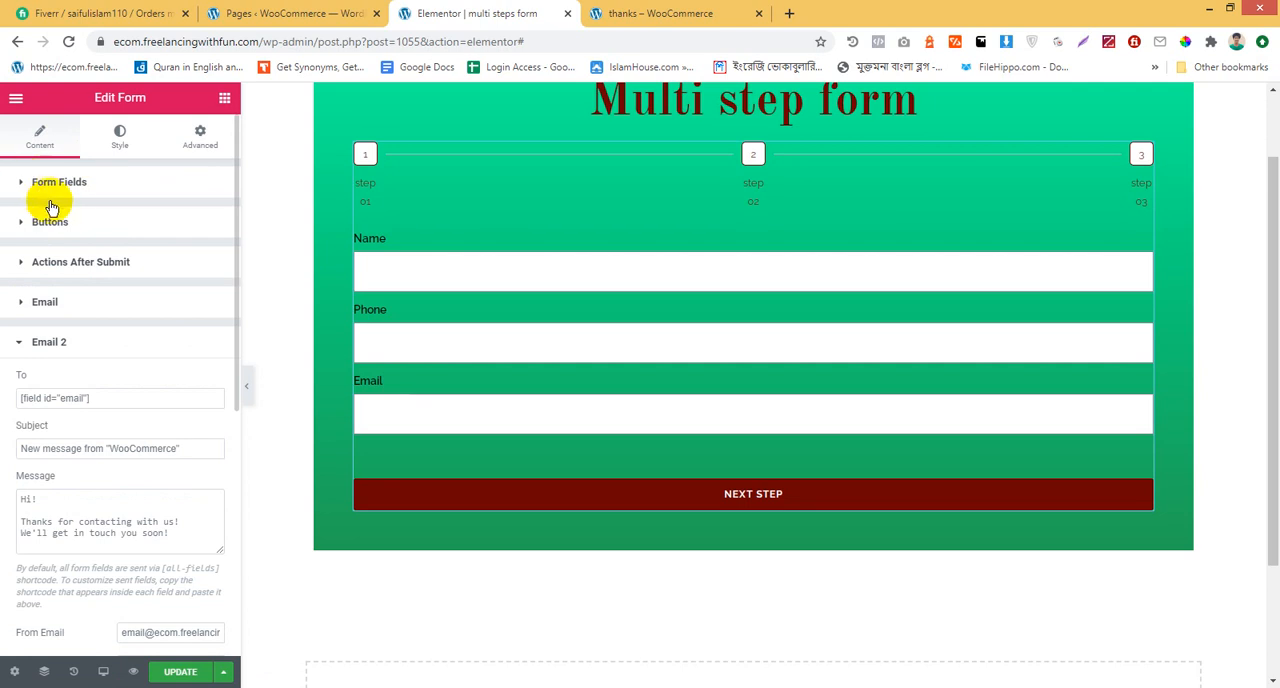
{"action": "left_click", "coordinate": [75, 317]}
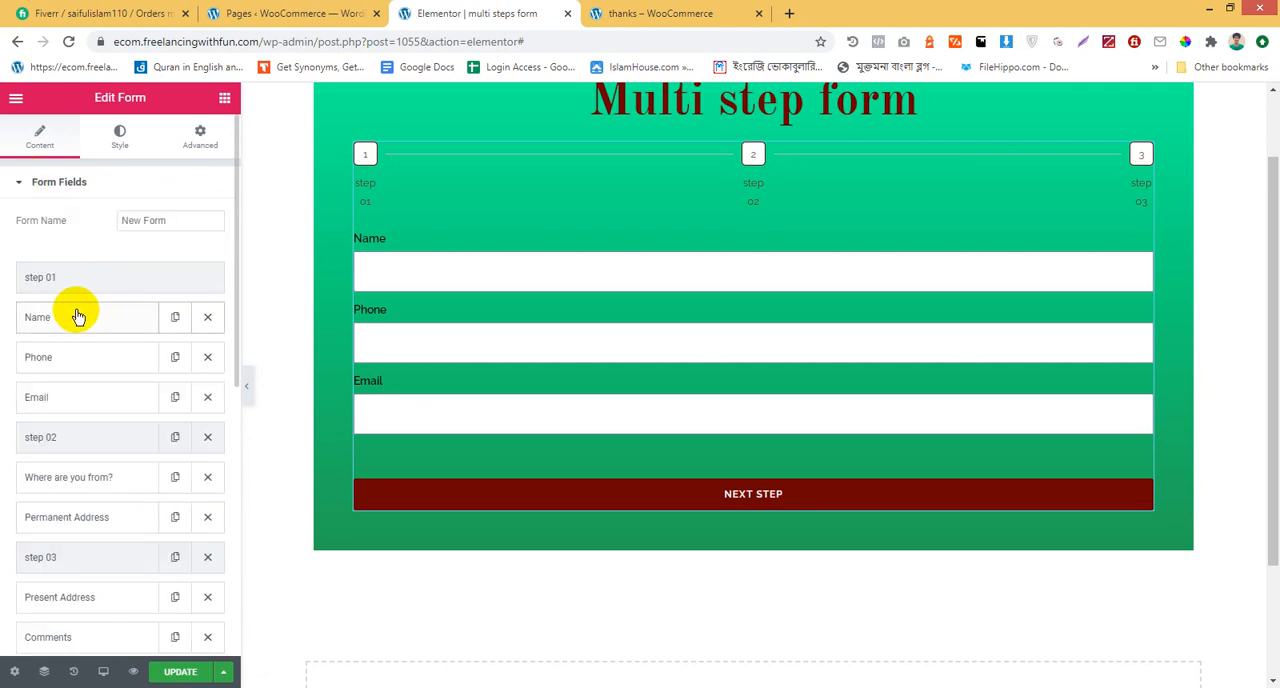
{"action": "left_click", "coordinate": [168, 357]}
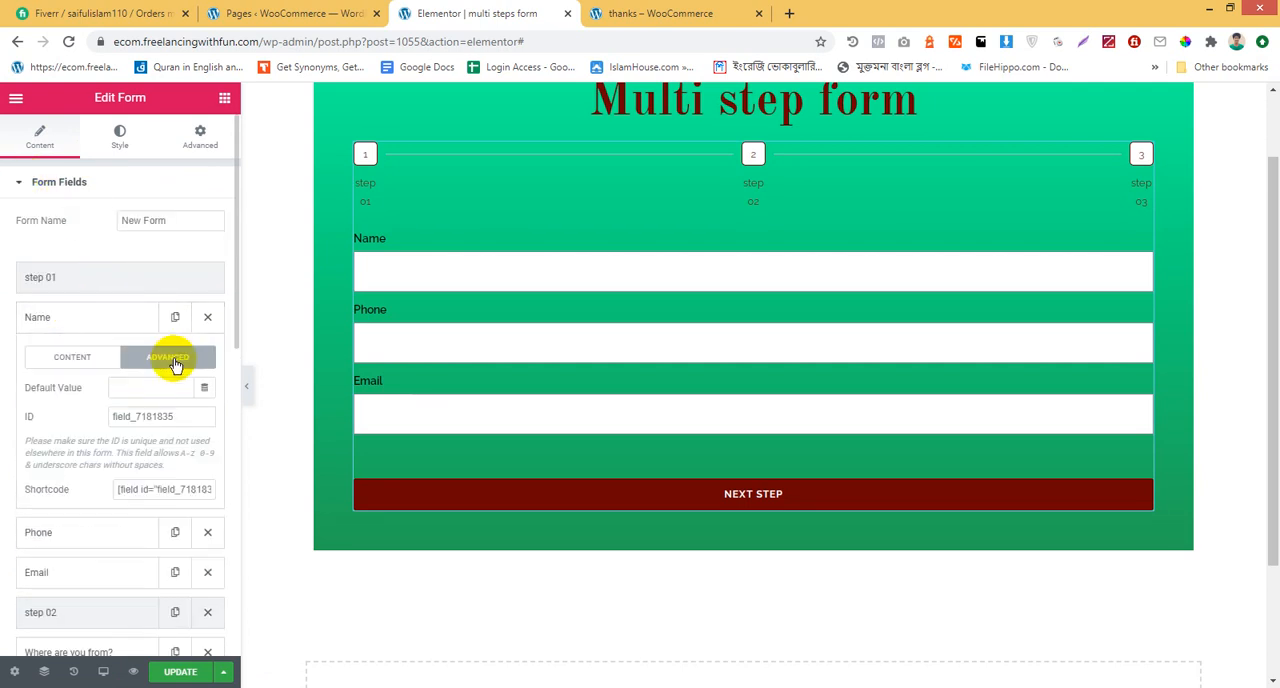
{"action": "left_click_drag", "start_coordinate": [191, 417], "coordinate": [8, 410]}
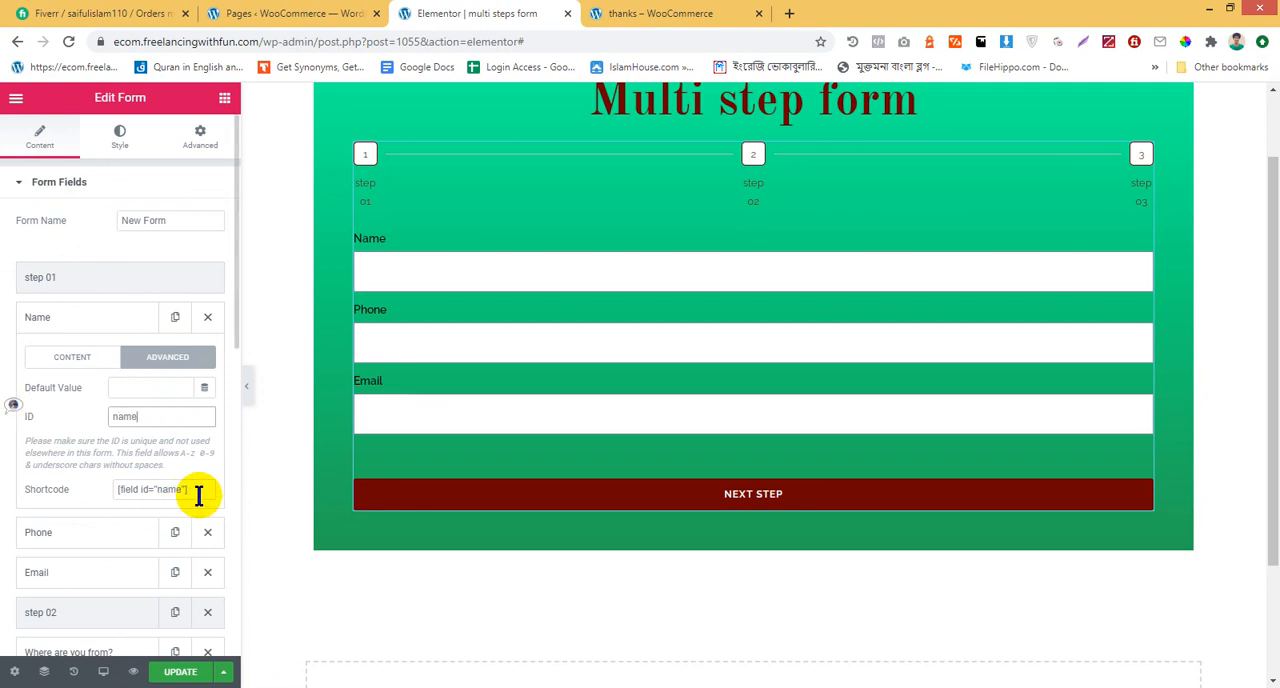
{"action": "left_click_drag", "start_coordinate": [196, 490], "coordinate": [80, 490]}
{"action": "key", "text": "ctrl+c"}
Insert the shortcode [field id="name"] after "Hi" in the Email 2 message greeting
{"action": "left_click", "coordinate": [104, 262]}
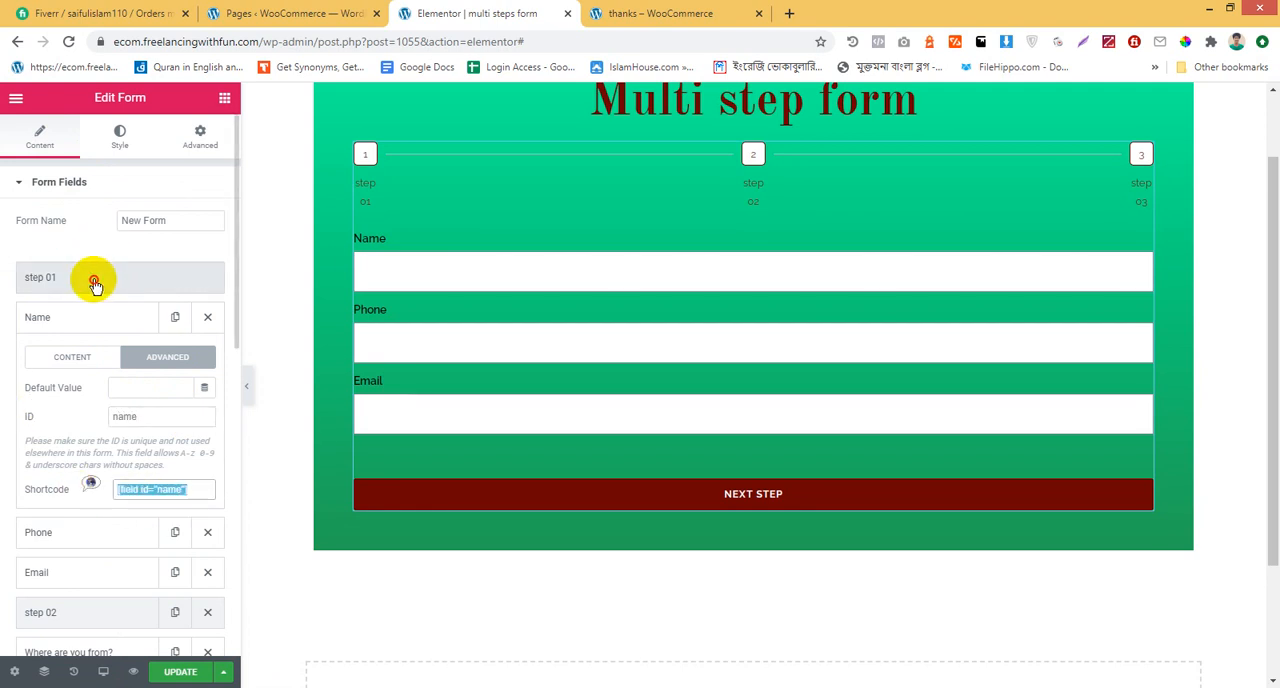
{"action": "scroll", "coordinate": [106, 456], "scroll_direction": "down", "scroll_amount": 5}
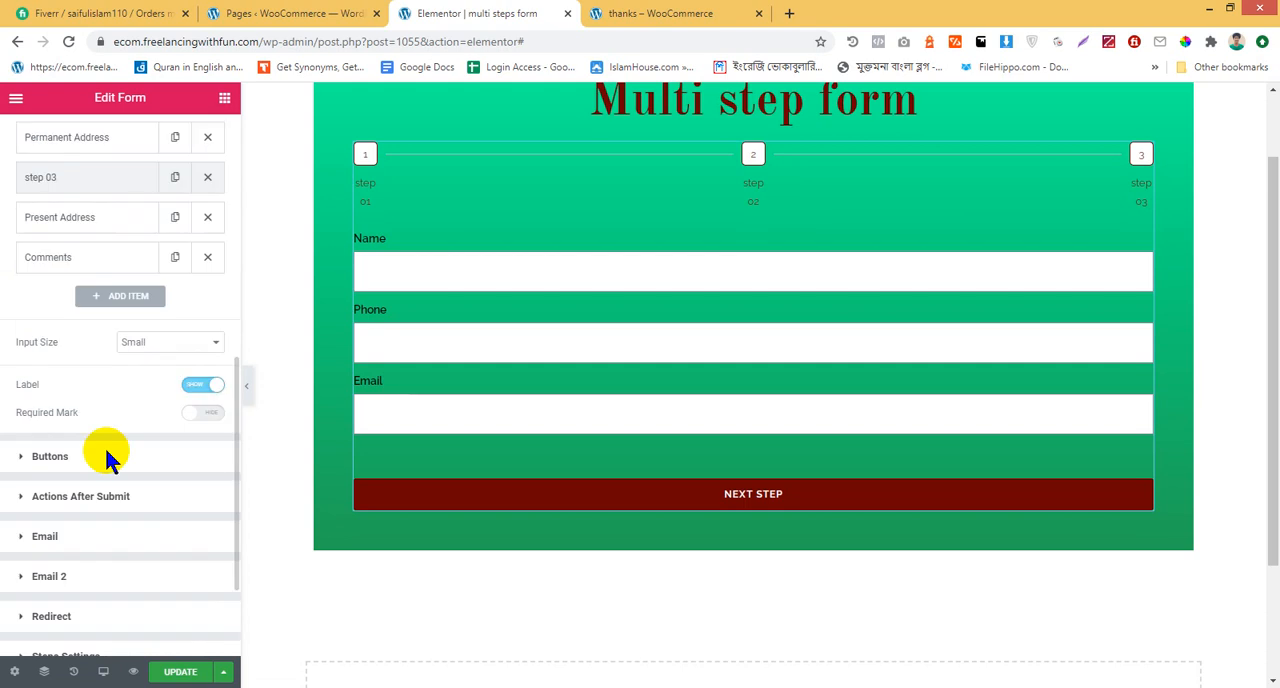
{"action": "left_click", "coordinate": [108, 576]}
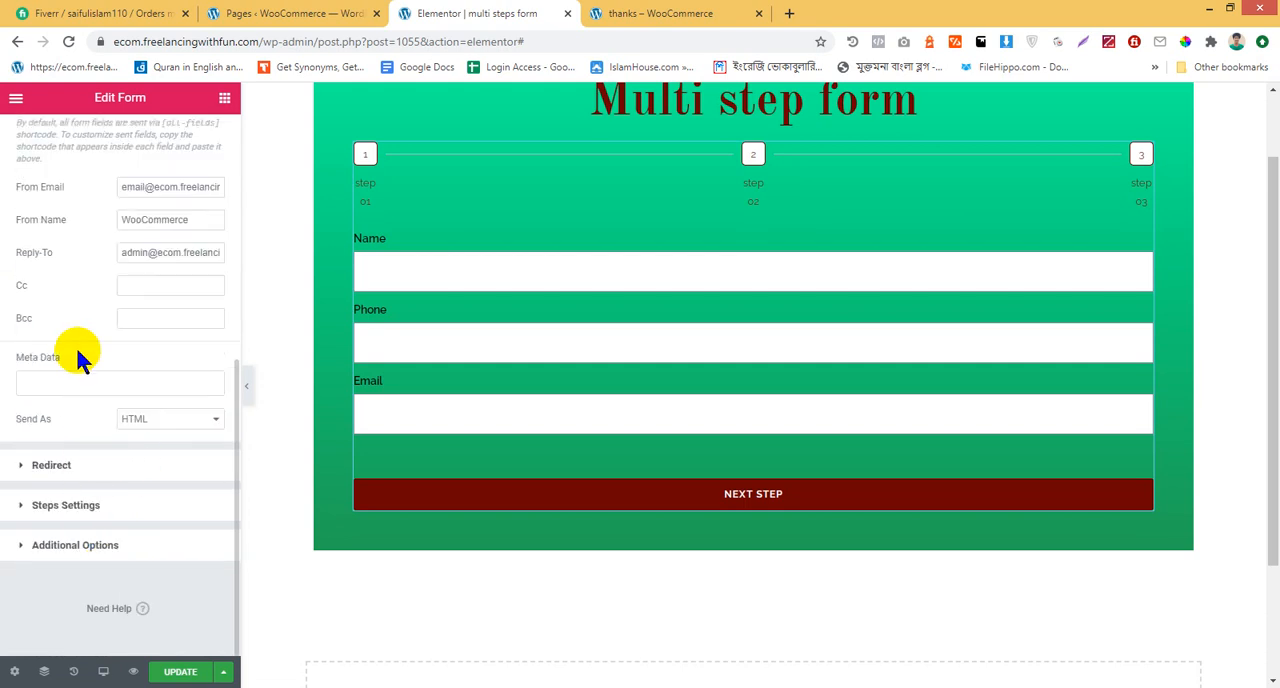
{"action": "scroll", "coordinate": [104, 266], "scroll_direction": "up", "scroll_amount": 1}
{"action": "scroll", "coordinate": [98, 268], "scroll_direction": "up", "scroll_amount": 2}
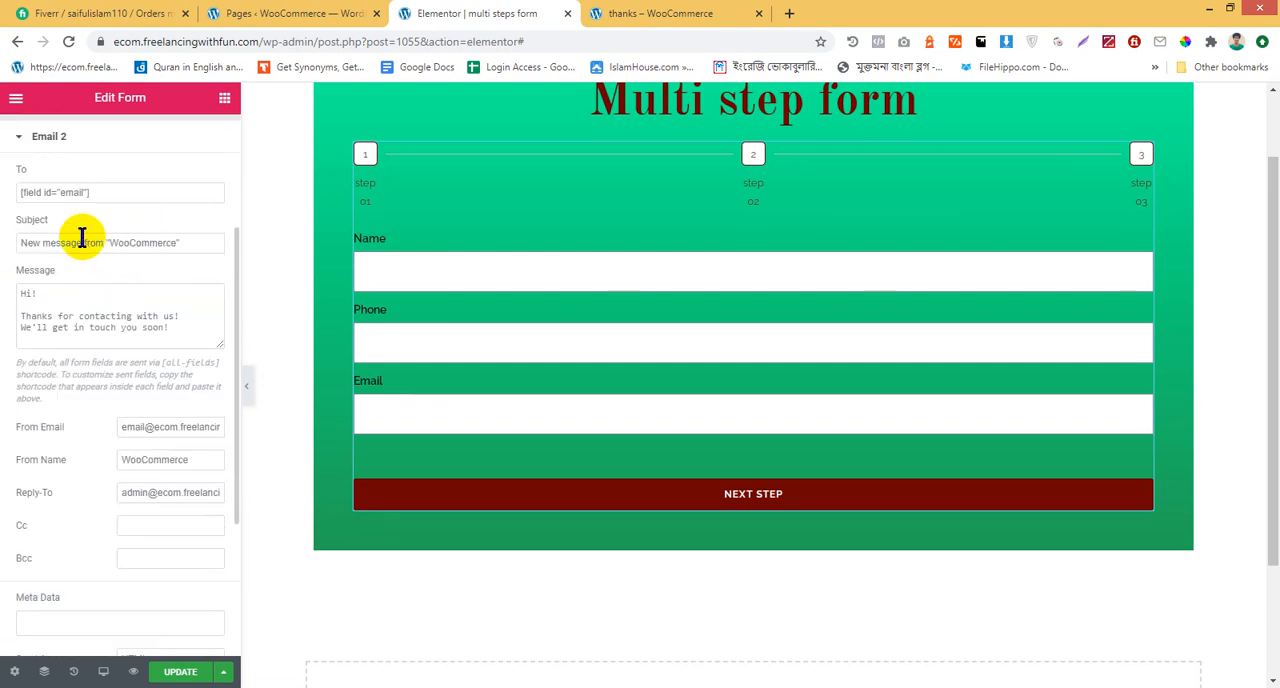
{"action": "left_click", "coordinate": [58, 292]}
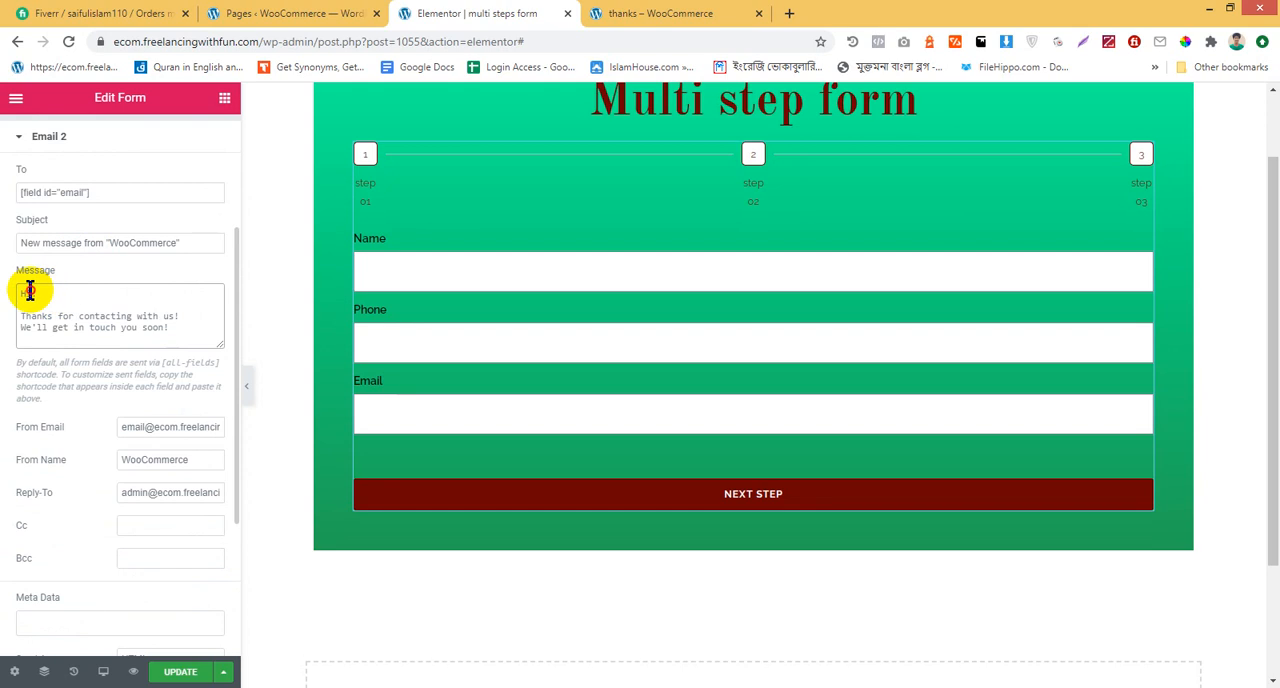
{"action": "left_click", "coordinate": [33, 291]}
{"action": "key", "text": "ctrl+v"}
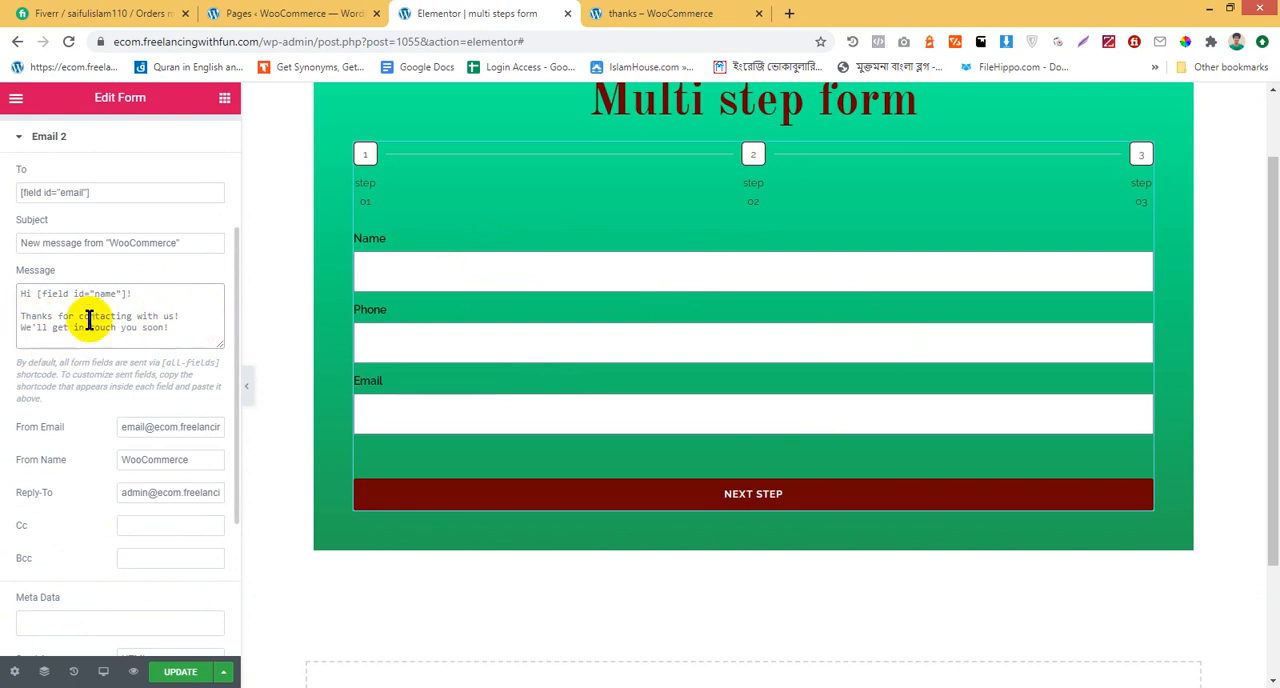
Separate the two thank-you sentences in the Email 2 message with a blank line and update the page
{"action": "left_click", "coordinate": [186, 317]}
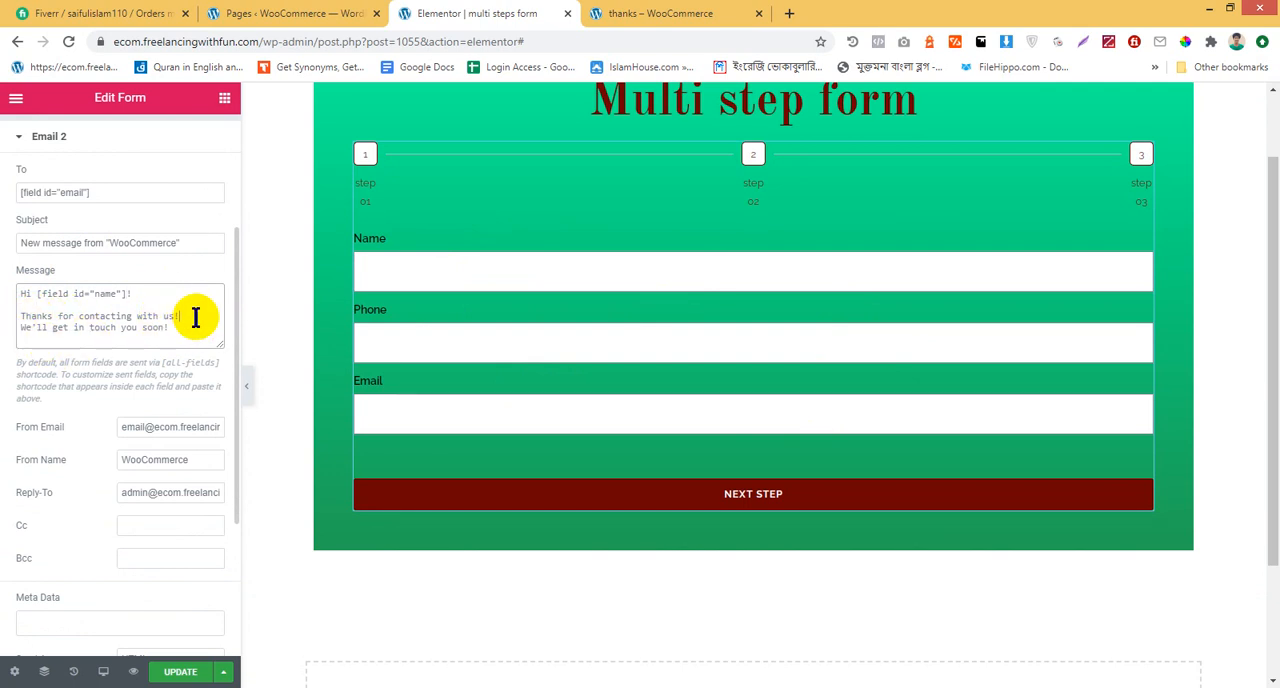
{"action": "key", "text": "Return"}
{"action": "scroll", "coordinate": [677, 379], "scroll_direction": "down", "scroll_amount": 2}
{"action": "scroll", "coordinate": [672, 381], "scroll_direction": "up", "scroll_amount": 3}
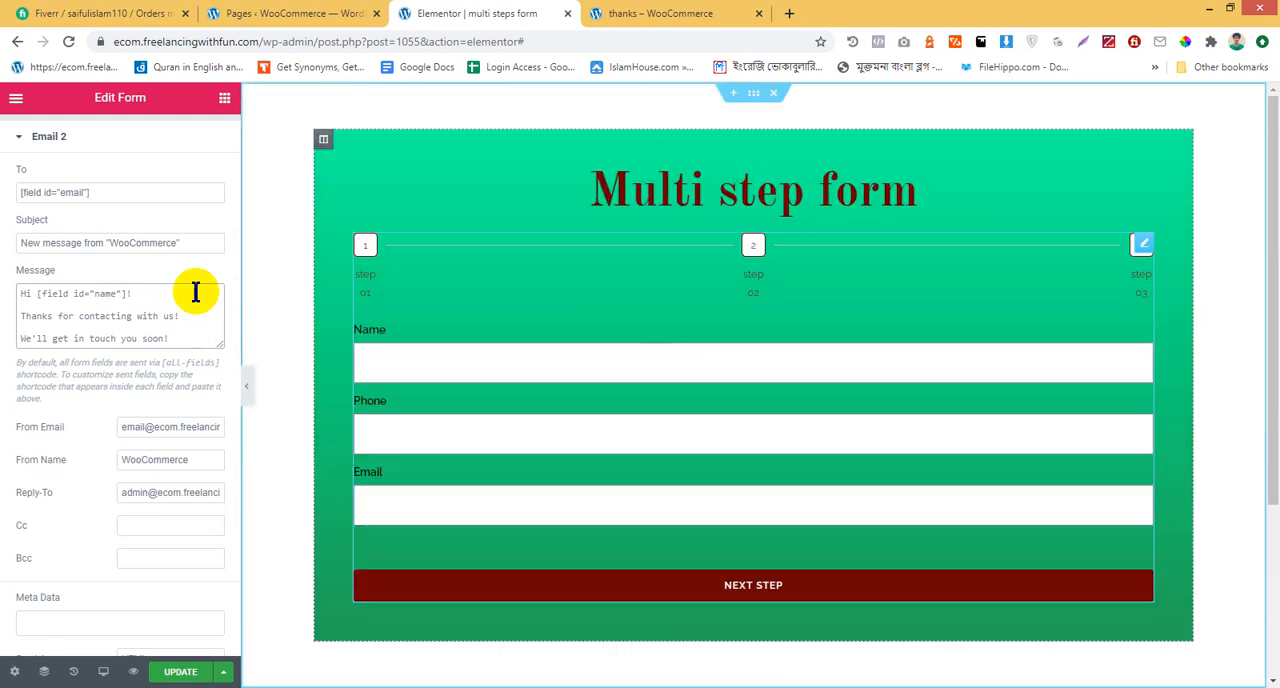
{"action": "scroll", "coordinate": [133, 478], "scroll_direction": "down", "scroll_amount": 3}
{"action": "left_click", "coordinate": [195, 678]}
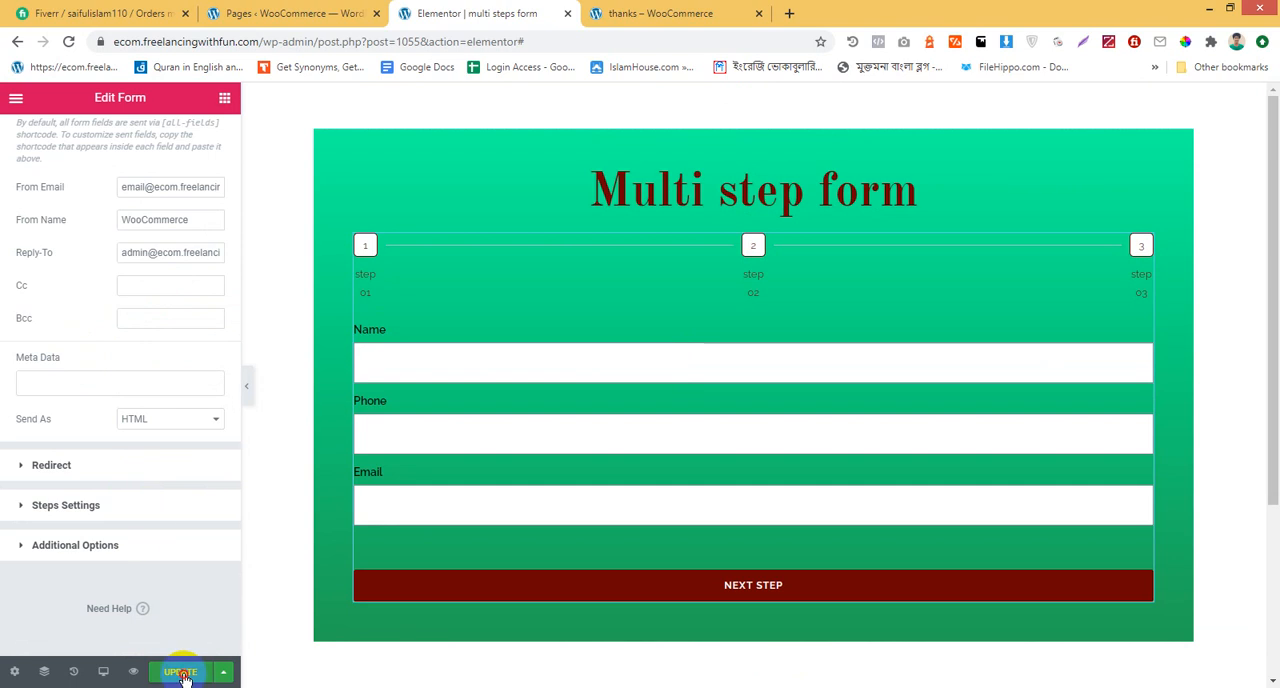
Check the first notification email's recipient address, message and sender settings
{"action": "scroll", "coordinate": [149, 366], "scroll_direction": "up", "scroll_amount": 4}
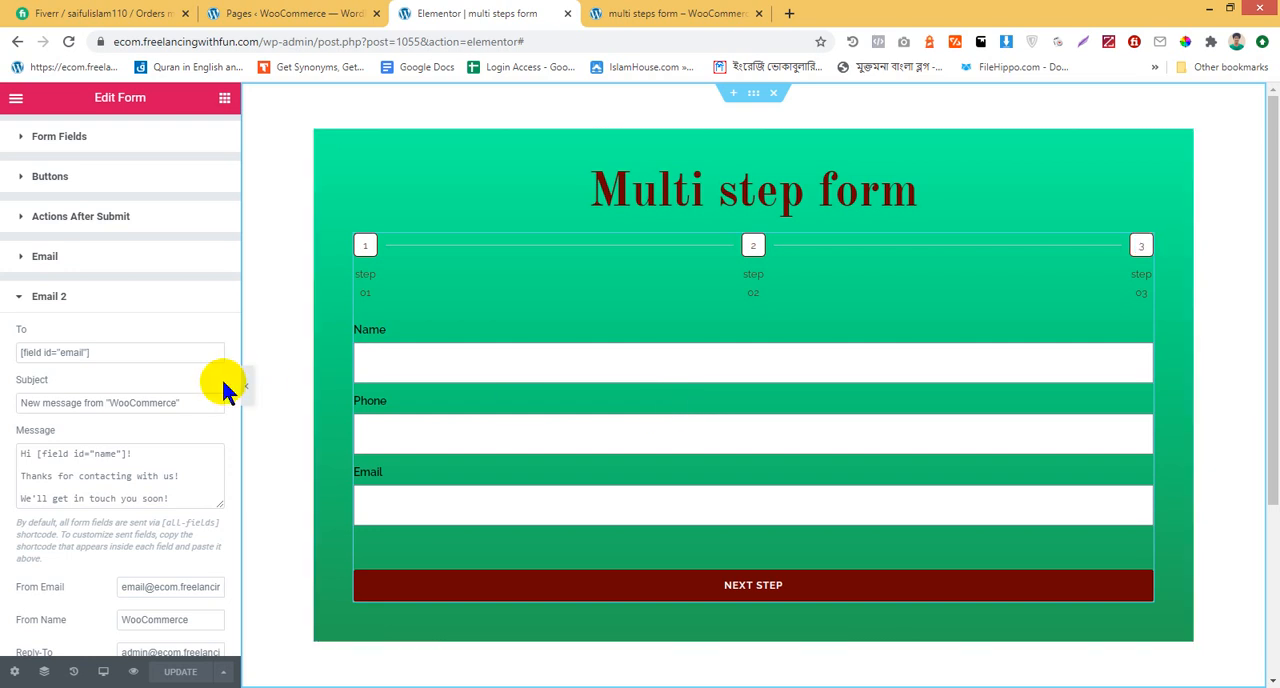
{"action": "scroll", "coordinate": [160, 290], "scroll_direction": "up", "scroll_amount": 1}
{"action": "left_click", "coordinate": [71, 311]}
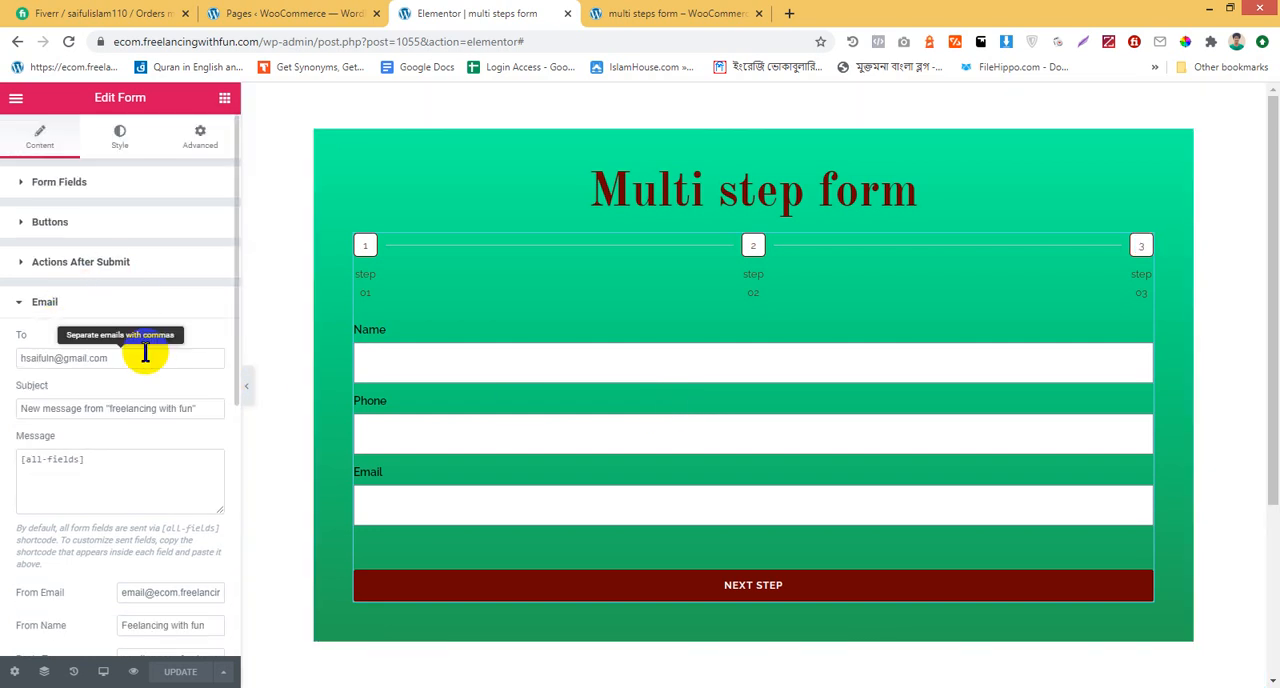
{"action": "left_click_drag", "start_coordinate": [140, 358], "coordinate": [16, 352]}
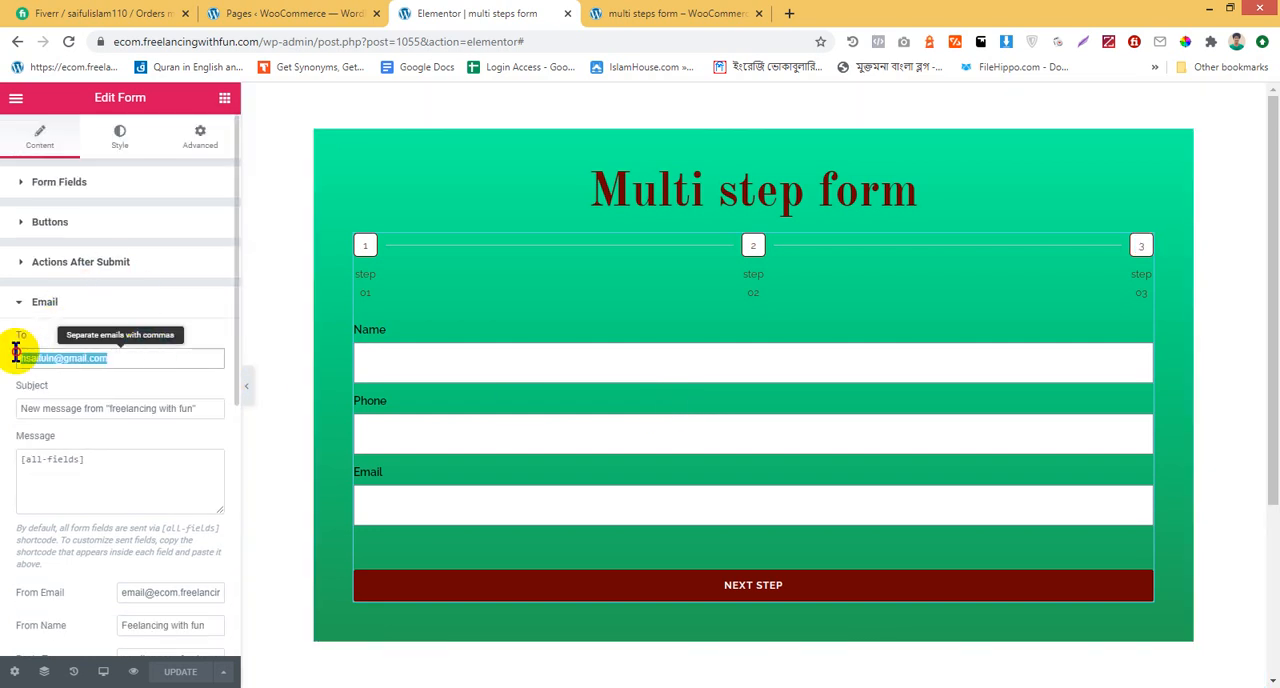
{"action": "left_click", "coordinate": [134, 362]}
{"action": "scroll", "coordinate": [231, 430], "scroll_direction": "down", "scroll_amount": 2}
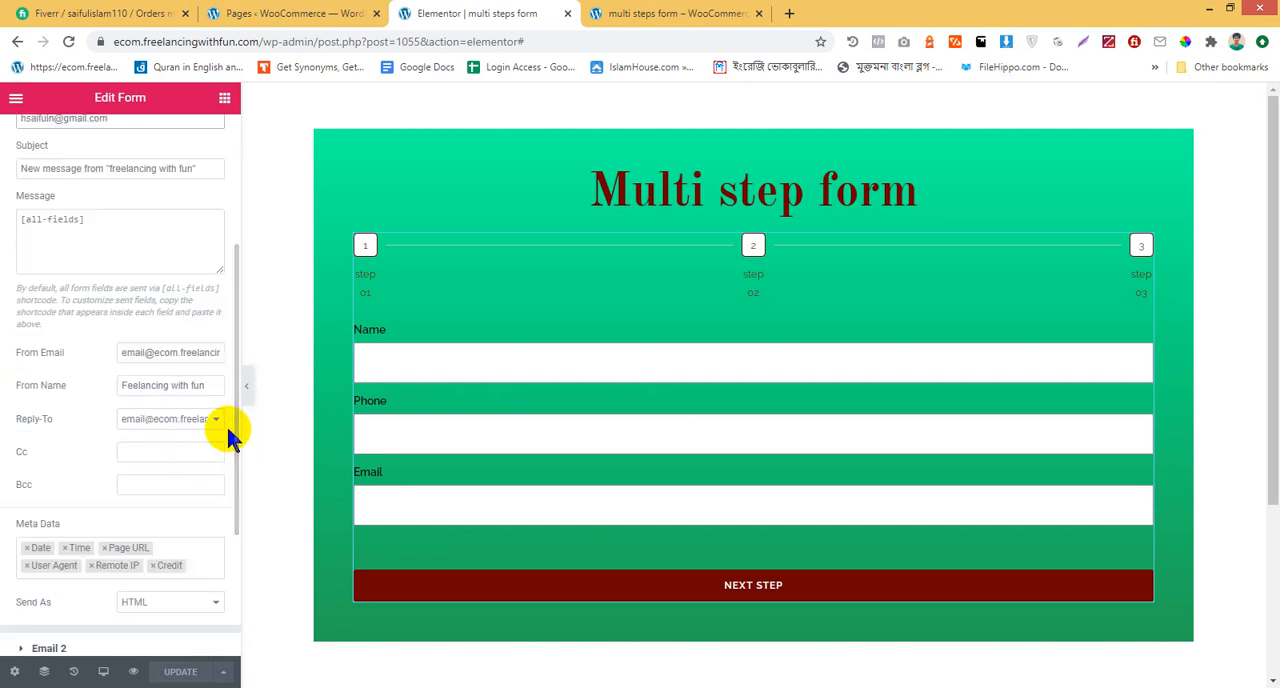
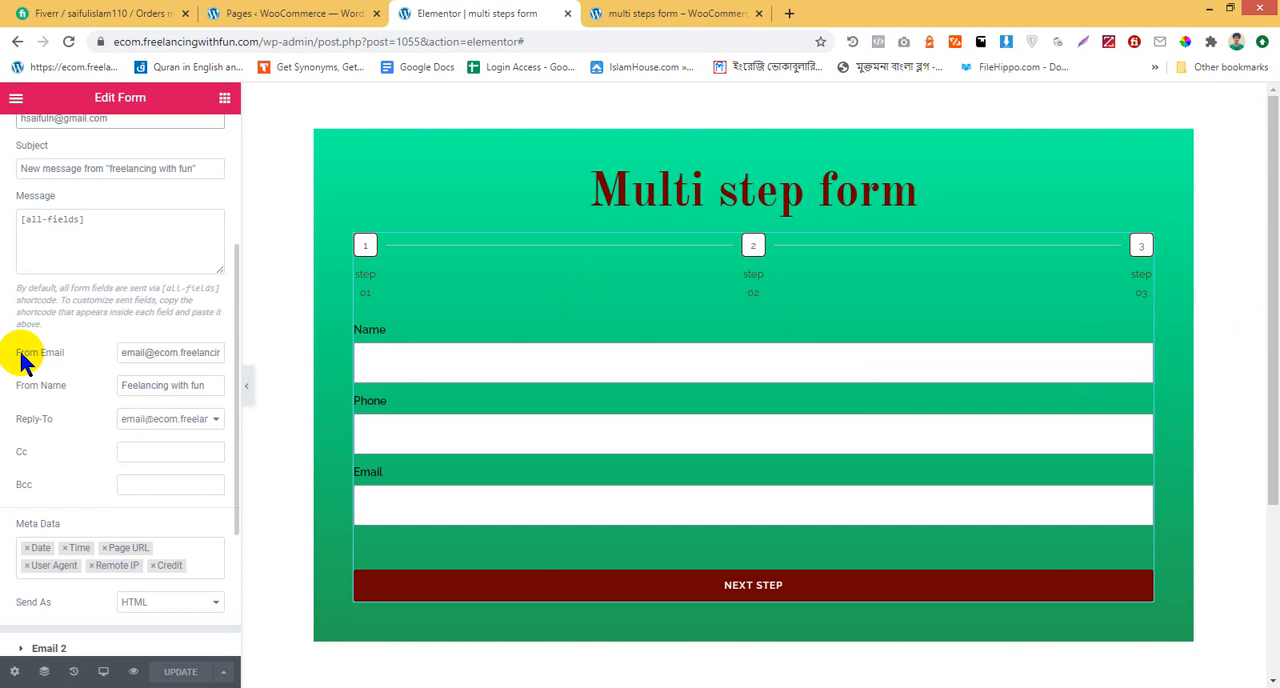
Review the first Email action's recipient, message, metadata and send format settings, and collapse its section
{"action": "scroll", "coordinate": [30, 345], "scroll_direction": "up", "scroll_amount": 3}
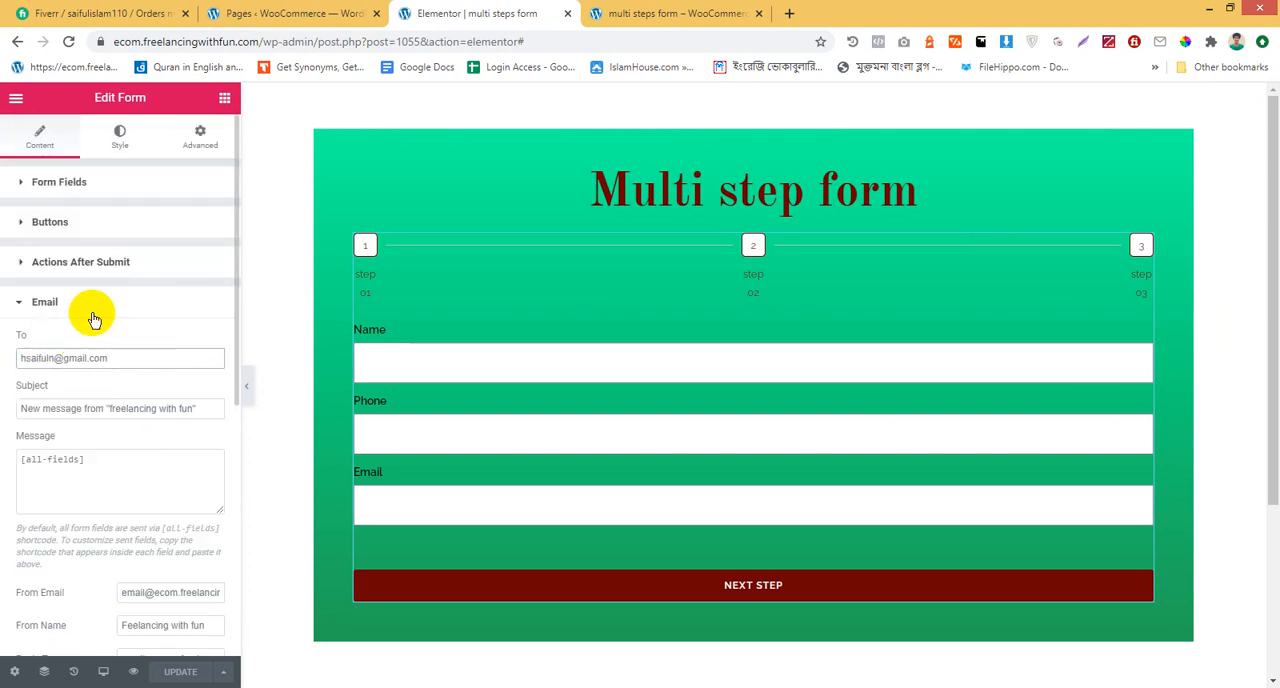
{"action": "left_click", "coordinate": [680, 13]}
{"action": "left_click", "coordinate": [495, 13]}
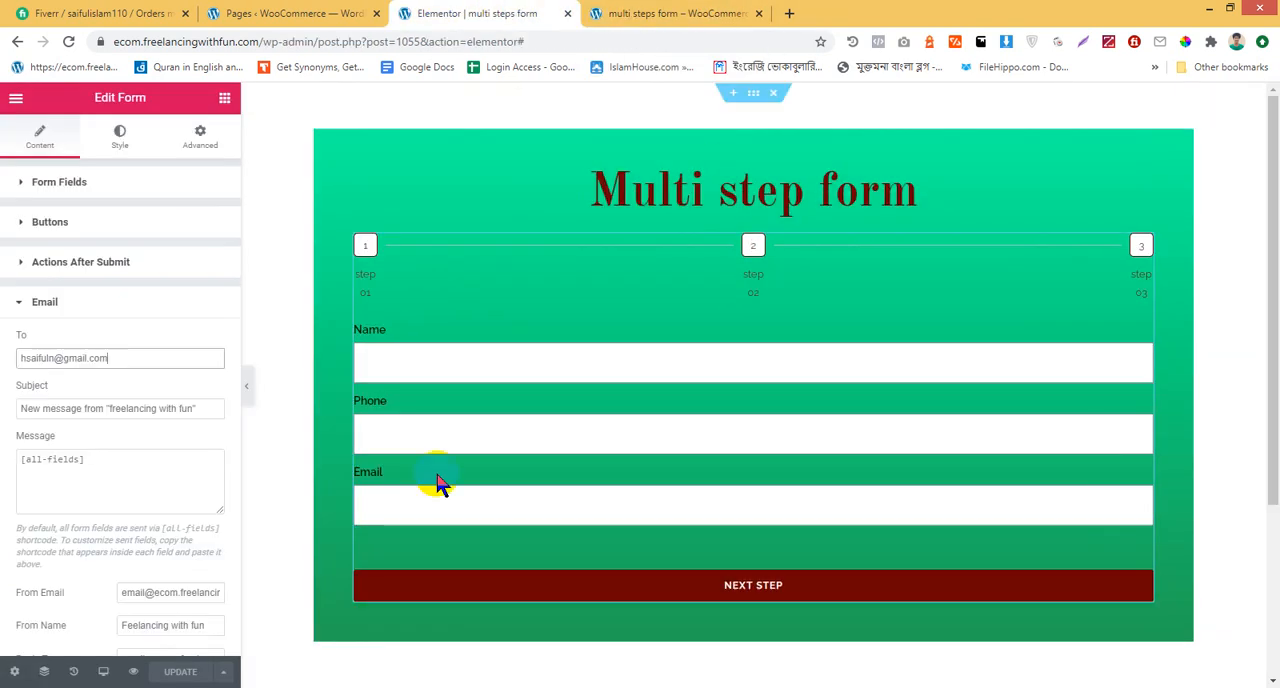
{"action": "scroll", "coordinate": [159, 367], "scroll_direction": "down", "scroll_amount": 3}
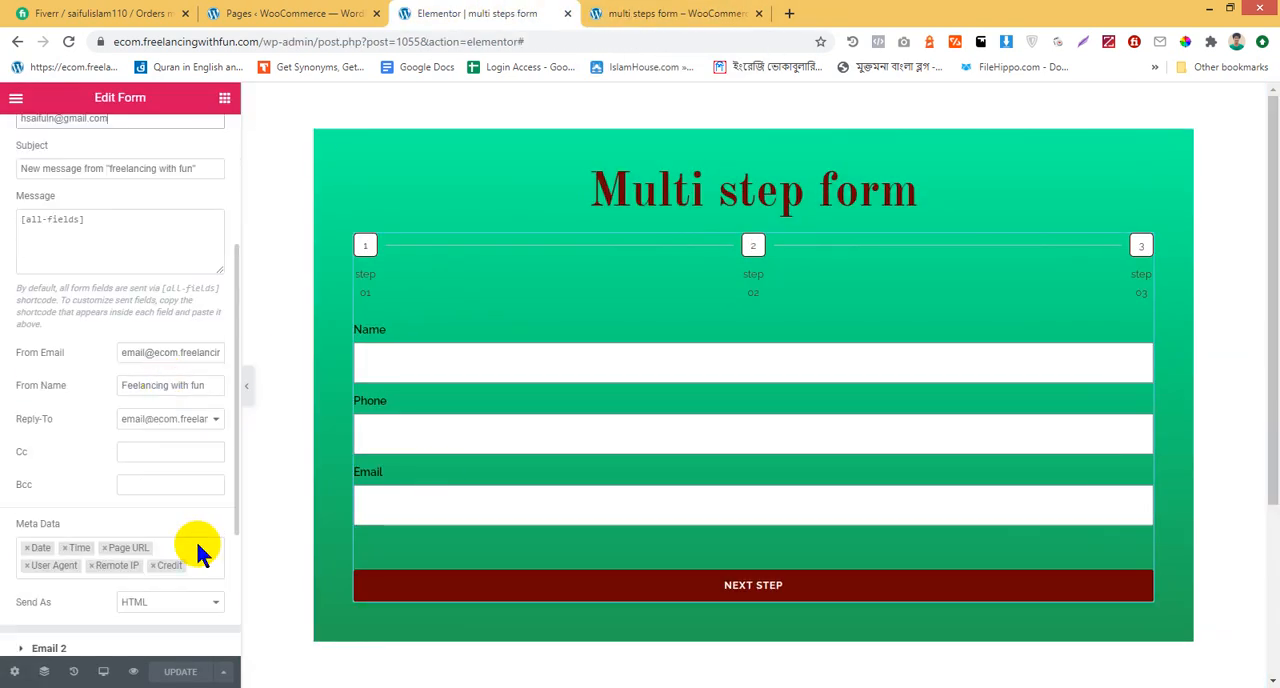
{"action": "scroll", "coordinate": [195, 538], "scroll_direction": "up", "scroll_amount": 3}
{"action": "left_click", "coordinate": [91, 302]}
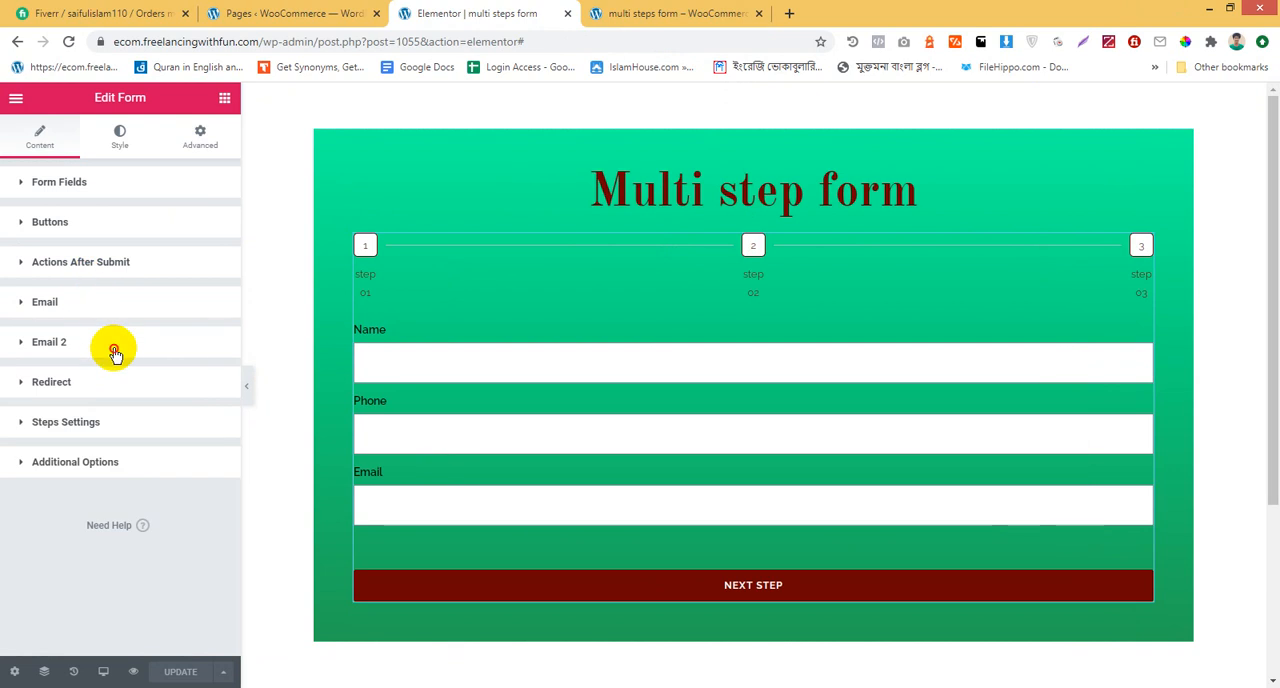
Review the actions set to run after submit and open the Email 2 settings
{"action": "left_click", "coordinate": [114, 344]}
{"action": "left_click", "coordinate": [111, 276]}
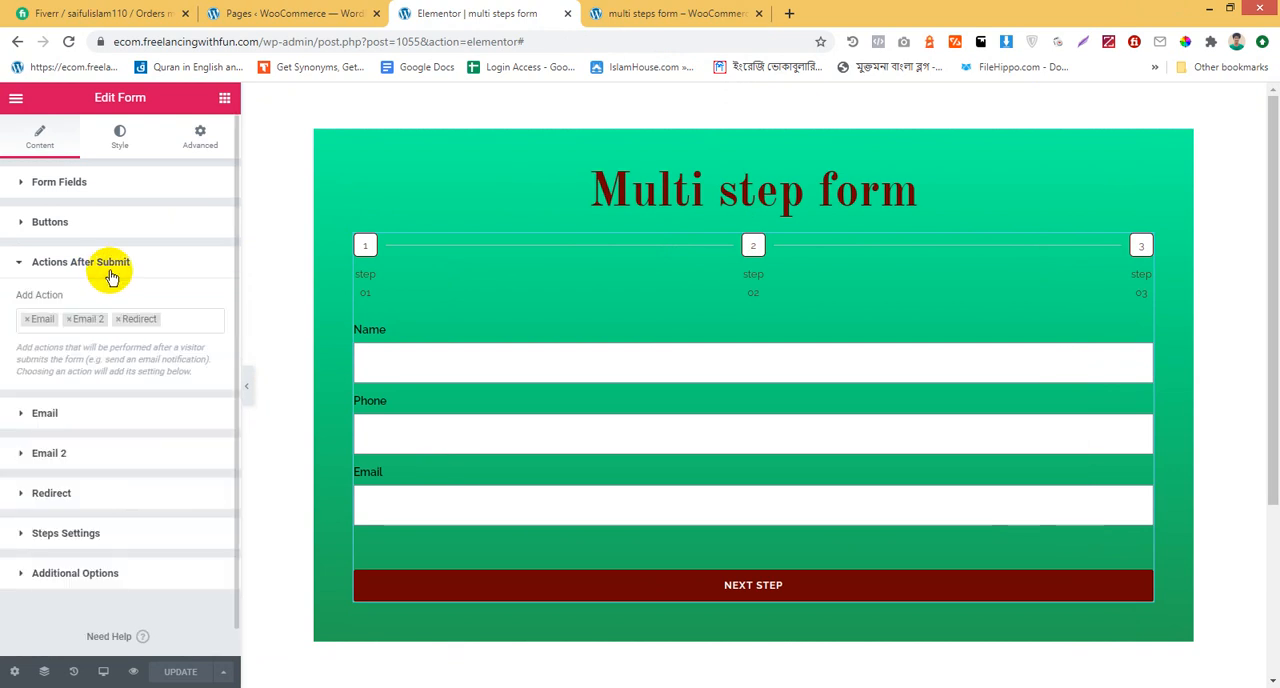
{"action": "left_click", "coordinate": [50, 259]}
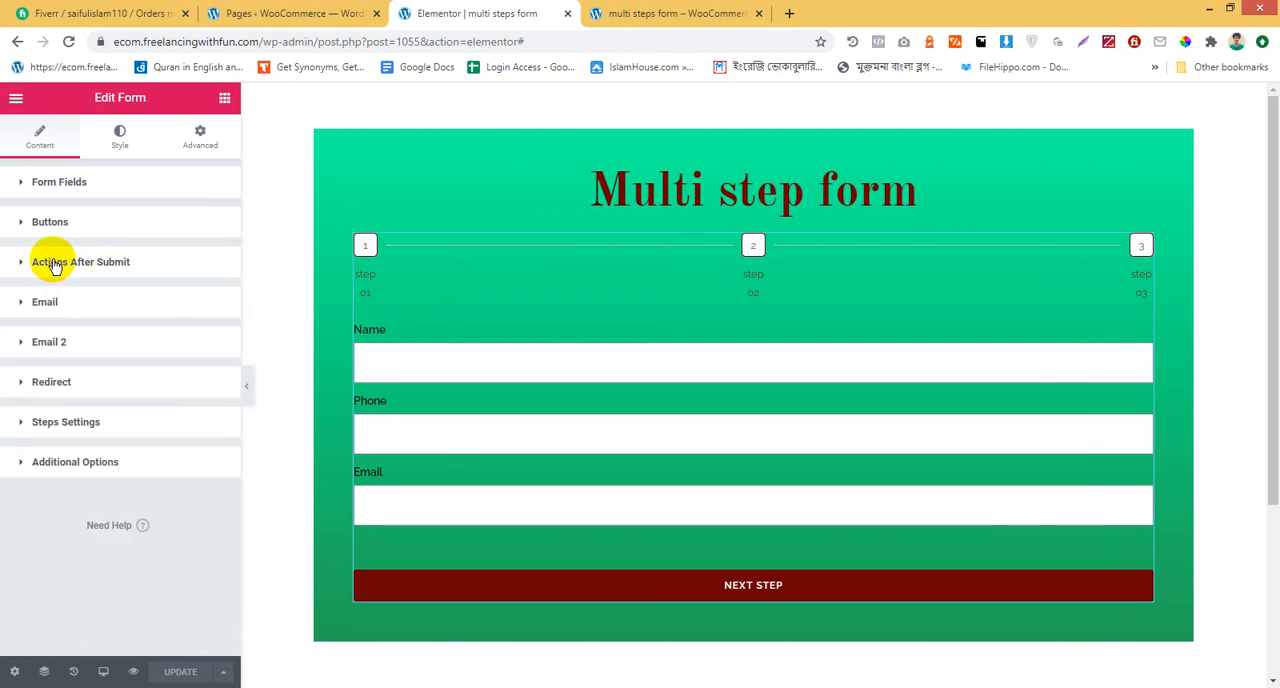
{"action": "left_click", "coordinate": [110, 360]}
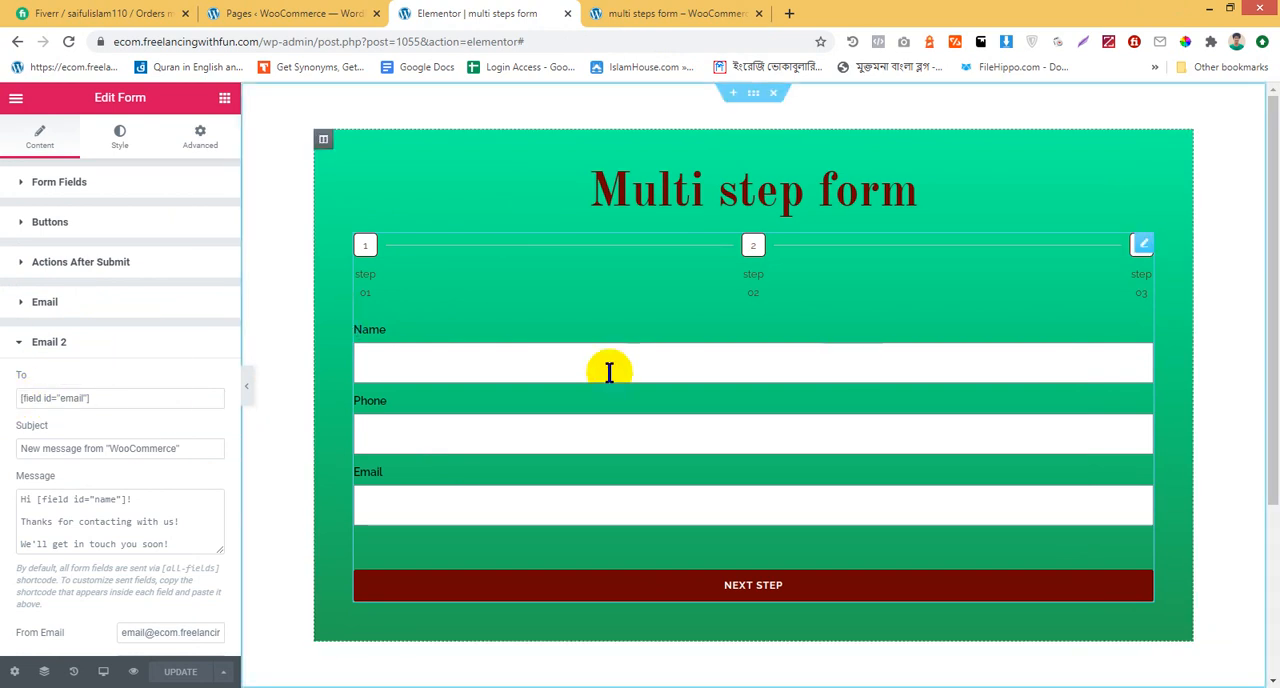
Examine the Email form field's advanced settings and highlight its shortcode
{"action": "left_click", "coordinate": [119, 197]}
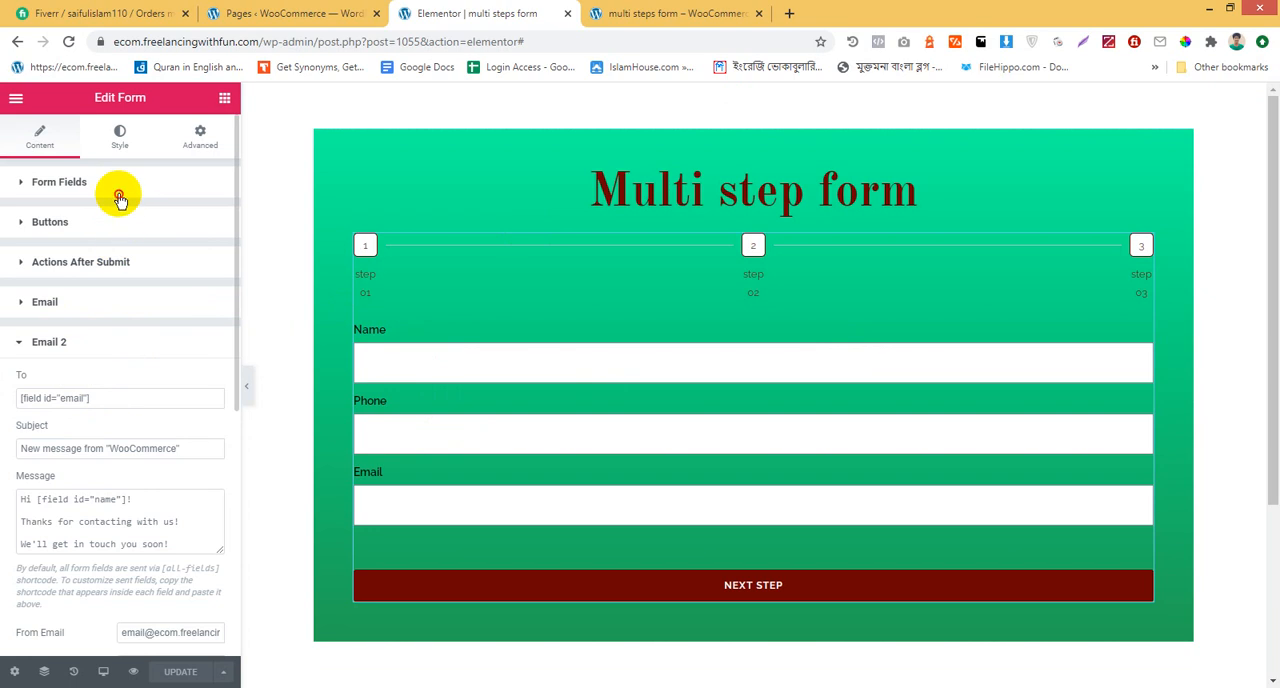
{"action": "left_click", "coordinate": [17, 182]}
{"action": "left_click", "coordinate": [18, 188]}
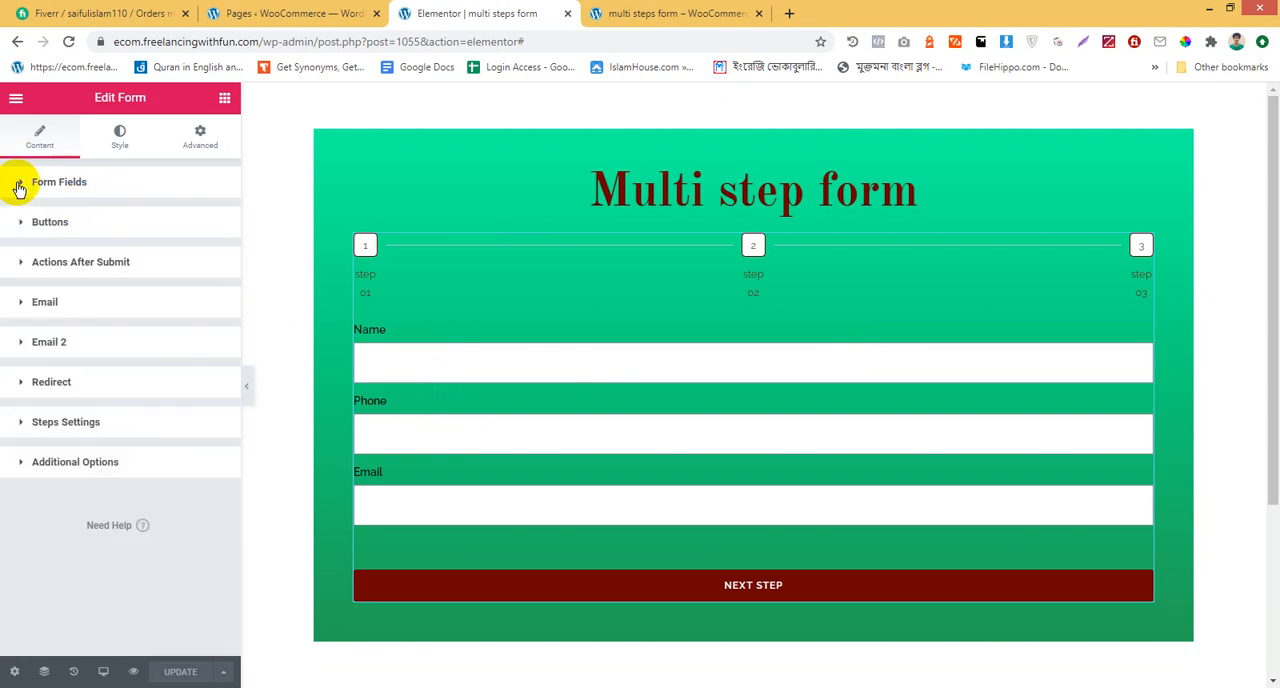
{"action": "left_click", "coordinate": [184, 187]}
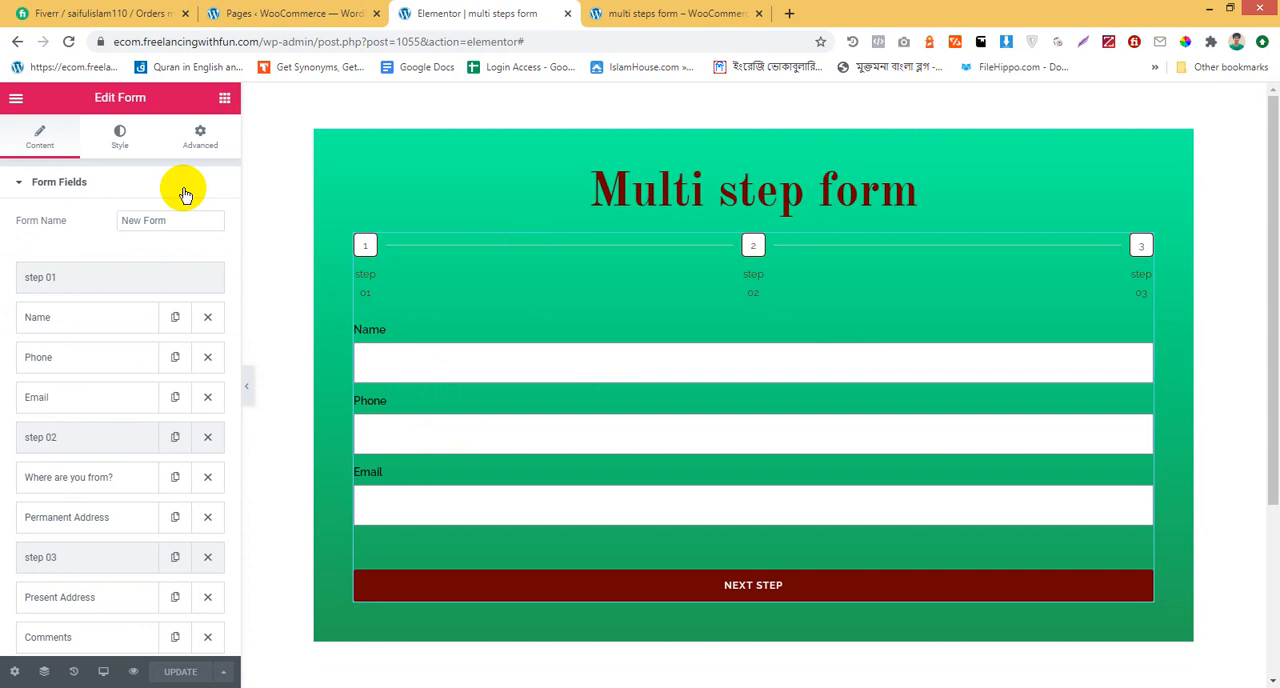
{"action": "left_click", "coordinate": [116, 400]}
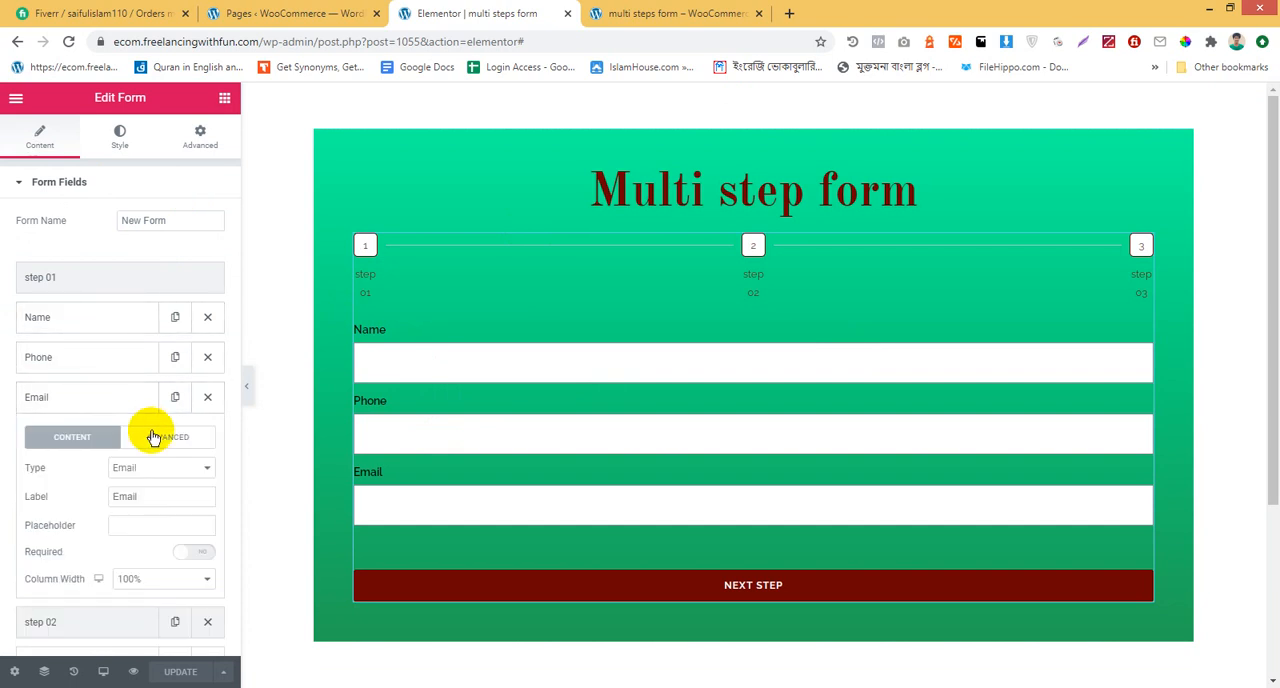
{"action": "left_click", "coordinate": [155, 437]}
{"action": "left_click_drag", "start_coordinate": [200, 569], "coordinate": [93, 566]}
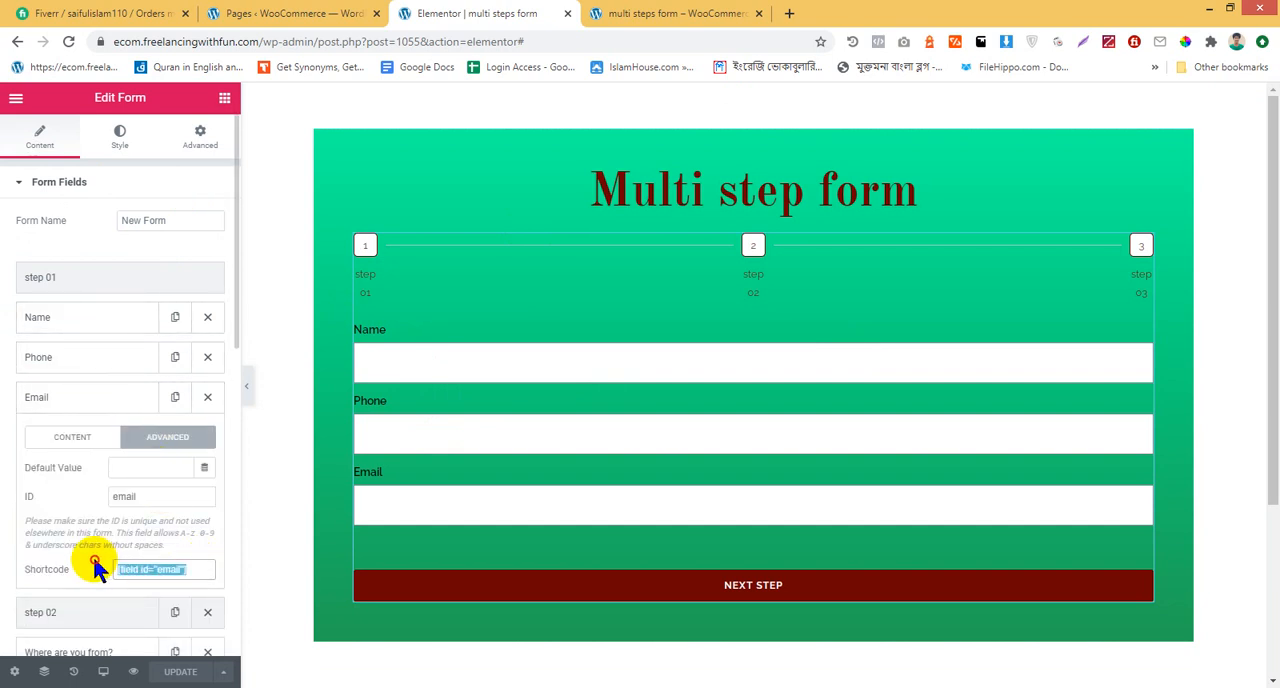
Examine the Email 2 recipient, subject, message, sender and metadata settings
{"action": "left_click", "coordinate": [88, 275]}
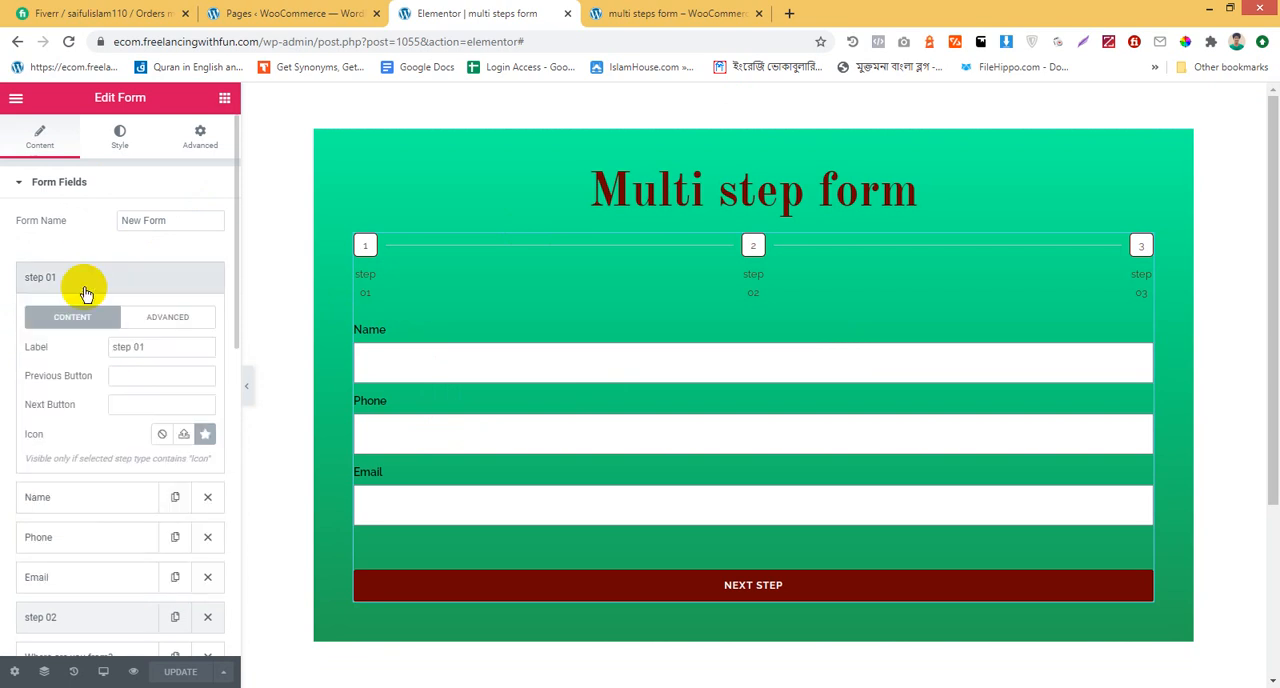
{"action": "scroll", "coordinate": [88, 530], "scroll_direction": "down", "scroll_amount": 5}
{"action": "scroll", "coordinate": [96, 600], "scroll_direction": "down", "scroll_amount": 2}
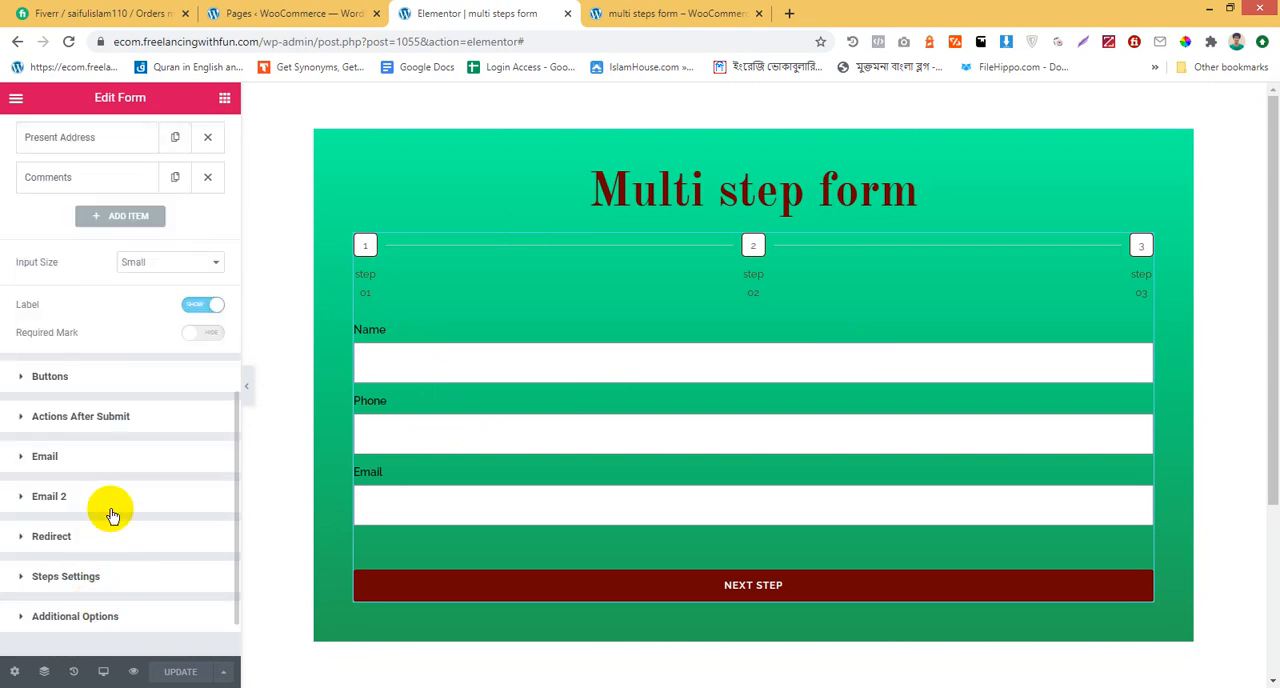
{"action": "left_click", "coordinate": [110, 500]}
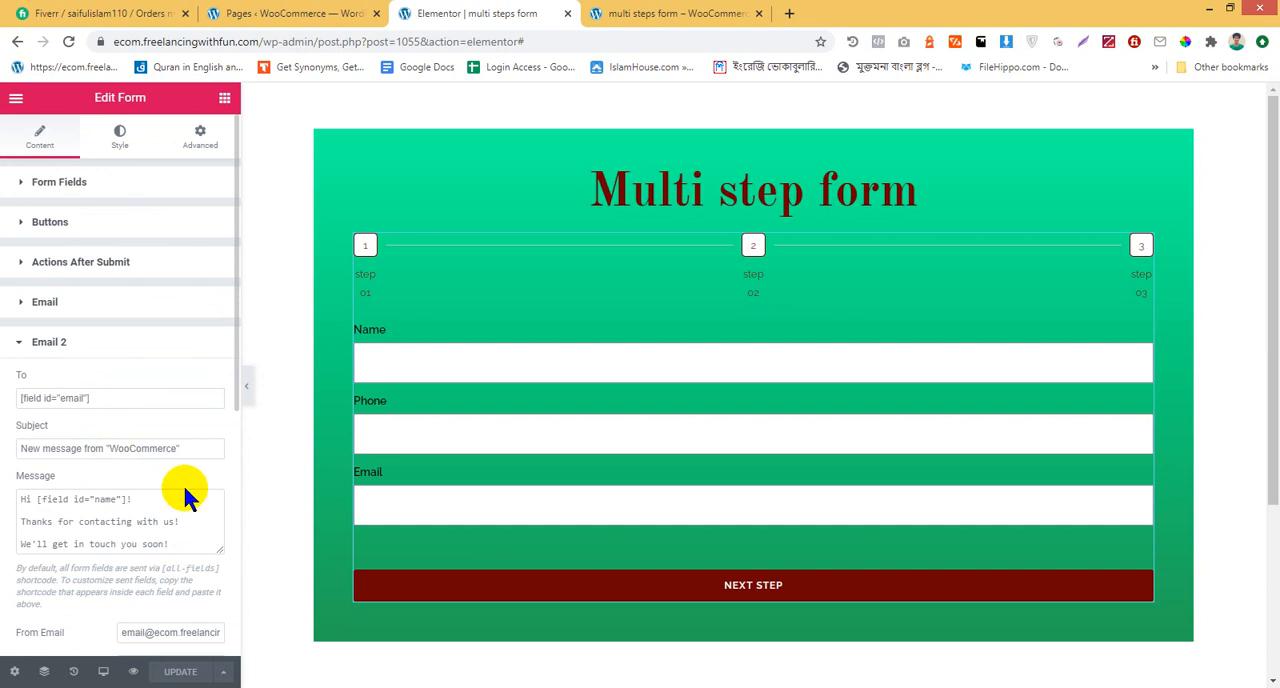
{"action": "scroll", "coordinate": [180, 482], "scroll_direction": "down", "scroll_amount": 2}
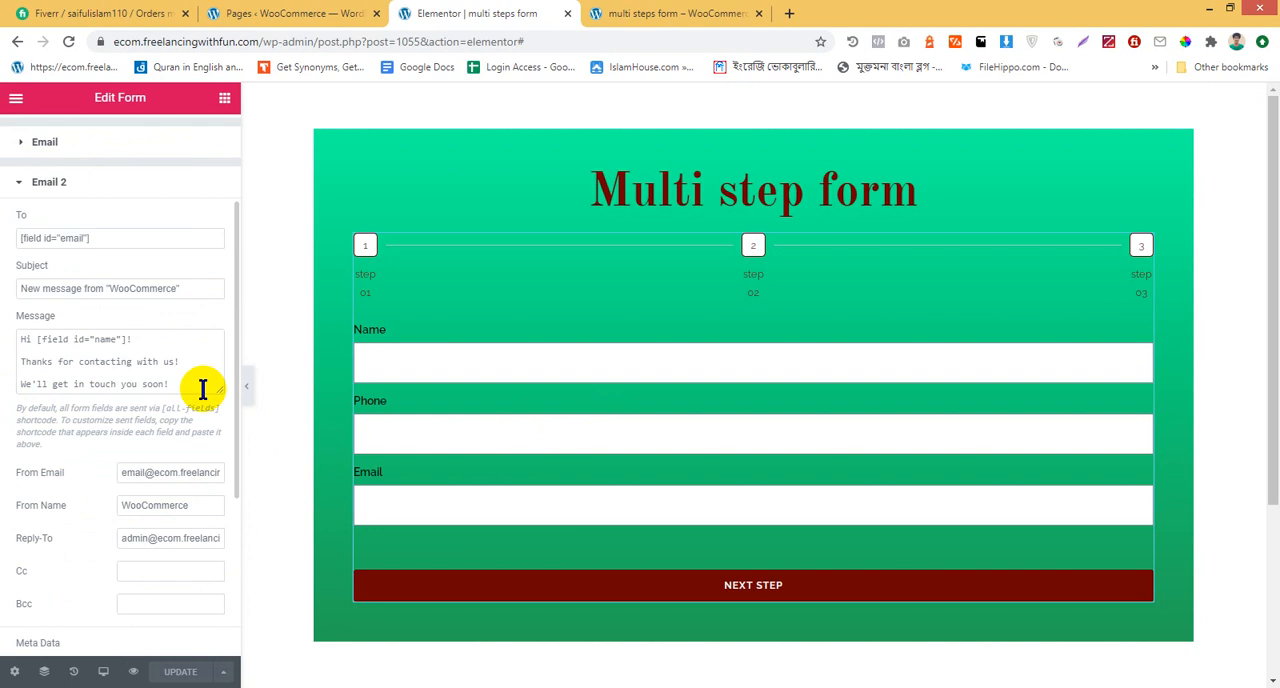
{"action": "scroll", "coordinate": [200, 386], "scroll_direction": "down", "scroll_amount": 3}
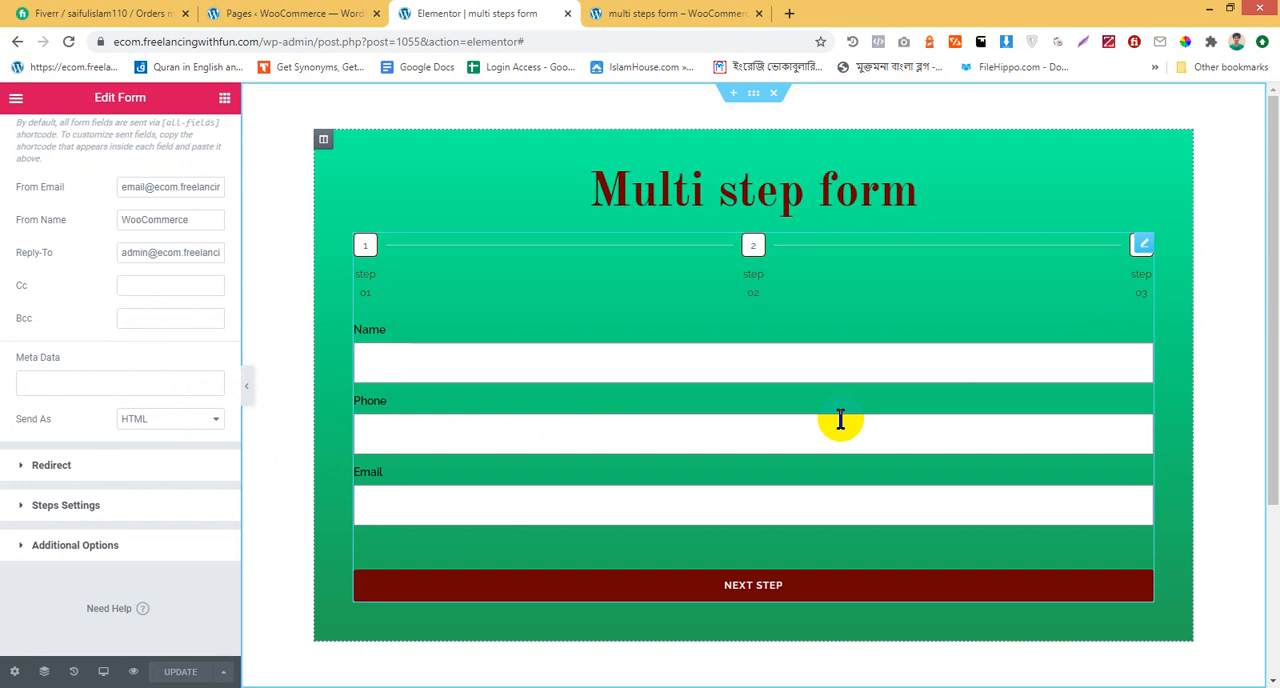
{"action": "scroll", "coordinate": [118, 362], "scroll_direction": "up", "scroll_amount": 4}
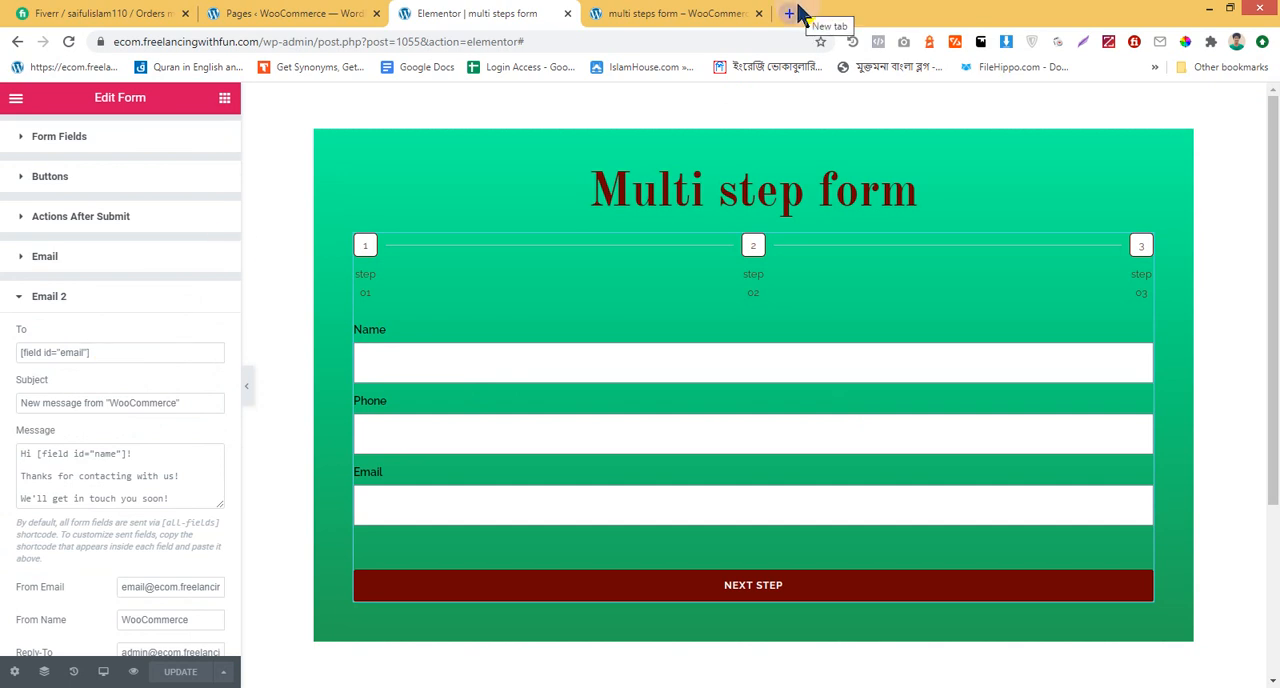
{"action": "scroll", "coordinate": [30, 326], "scroll_direction": "up", "scroll_amount": 1}
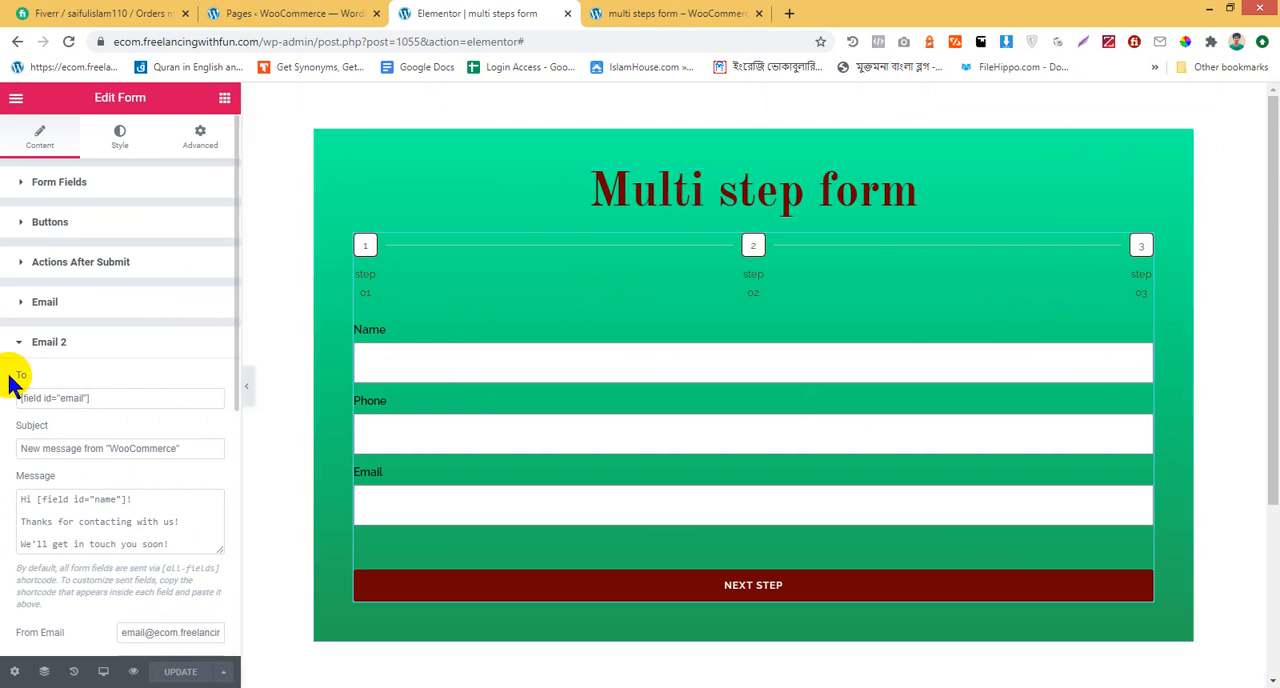
{"action": "scroll", "coordinate": [12, 383], "scroll_direction": "down", "scroll_amount": 5}
{"action": "scroll", "coordinate": [14, 371], "scroll_direction": "up", "scroll_amount": 5}
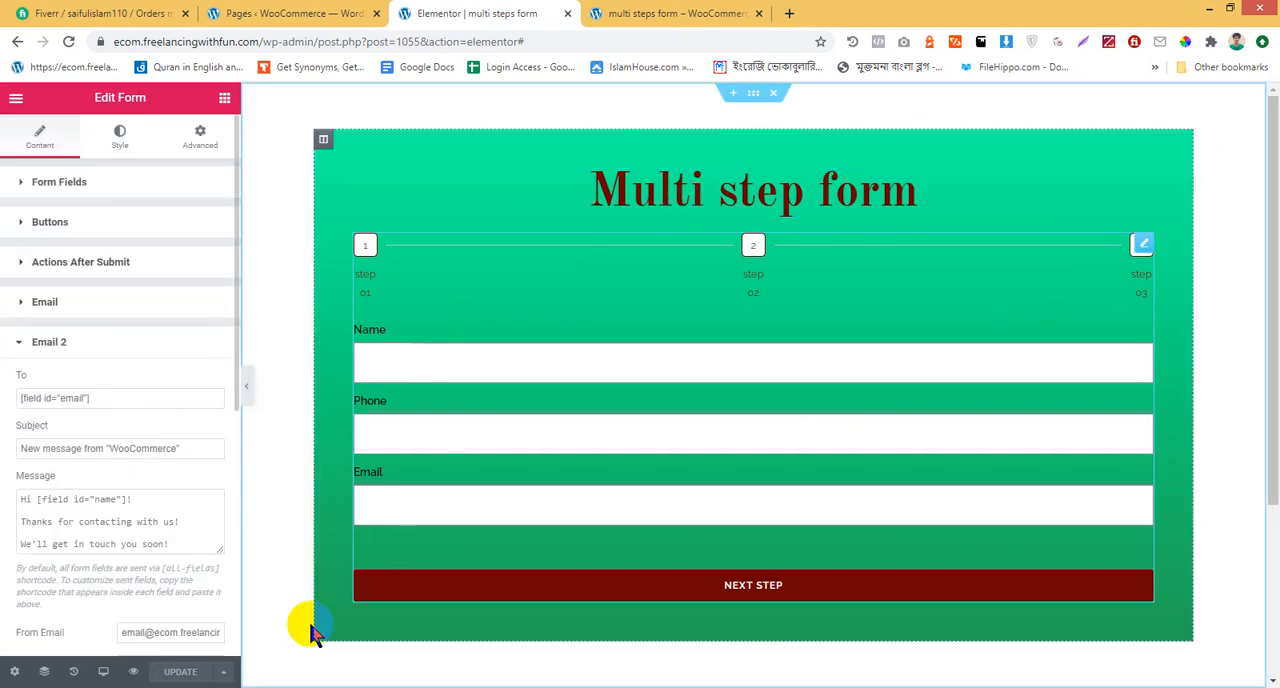
Switch to the Google Meet call to read the participants' chat replies, and return to the Elementor editor
{"action": "left_click", "coordinate": [285, 687]}
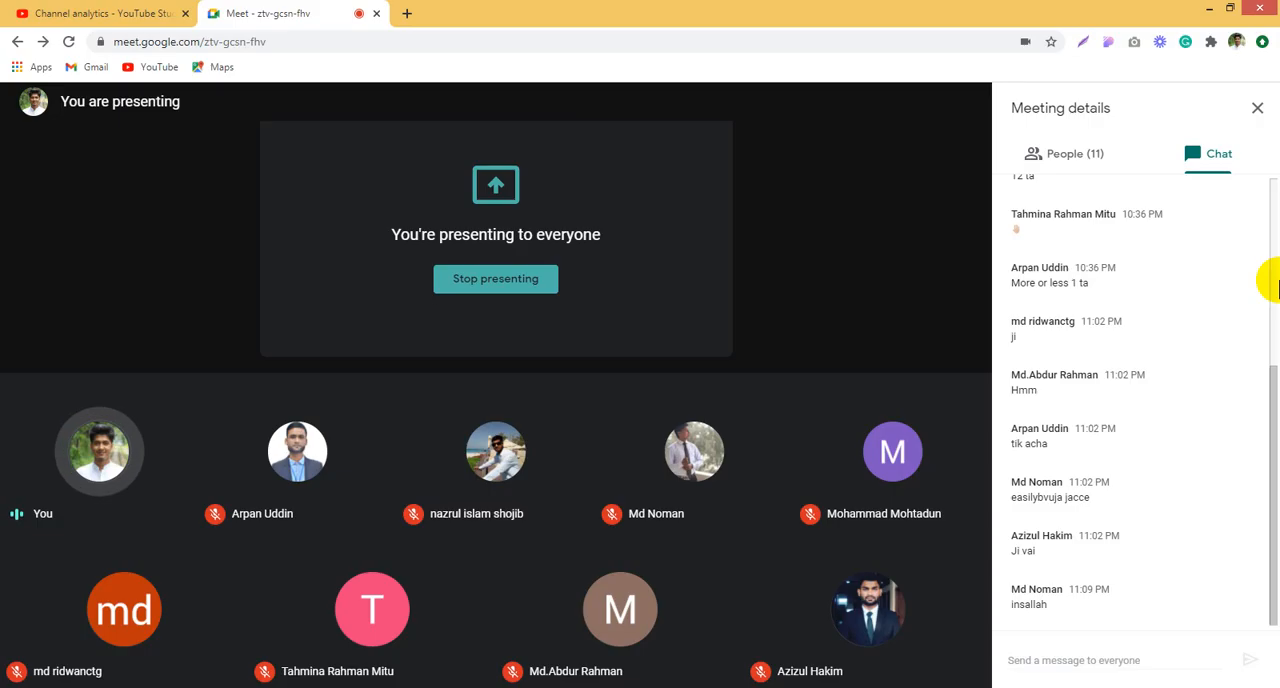
{"action": "left_click", "coordinate": [654, 247]}
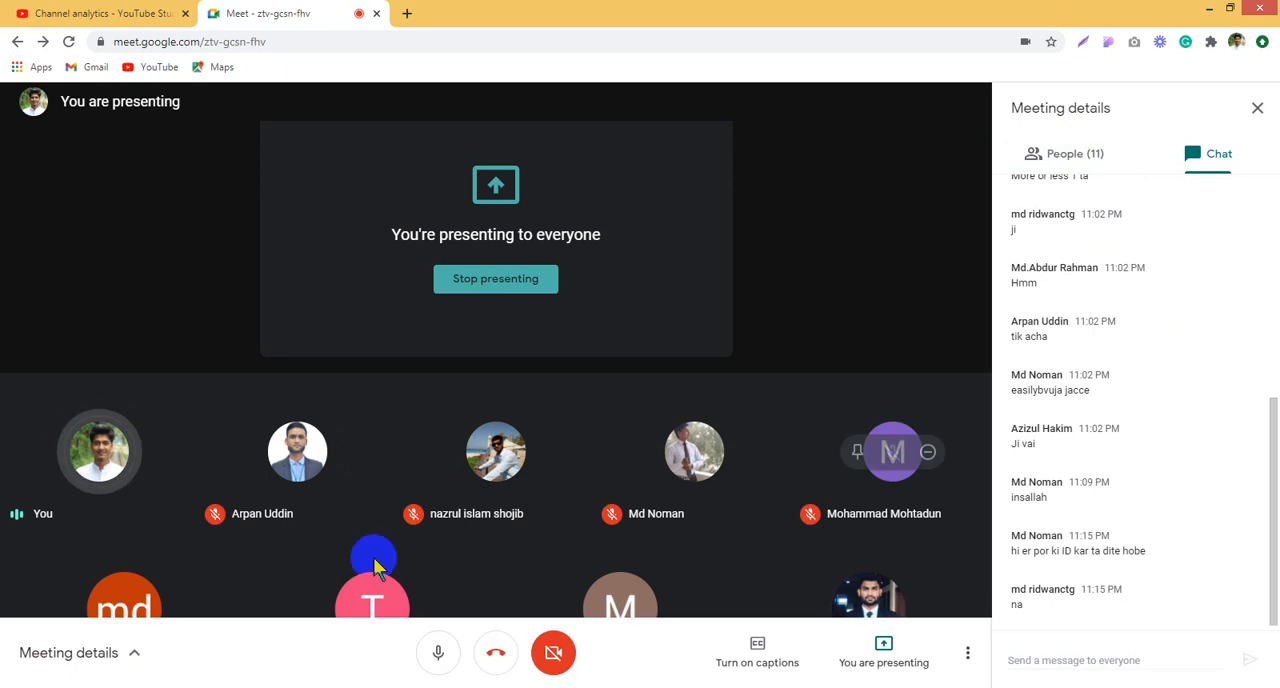
{"action": "left_click", "coordinate": [122, 650]}
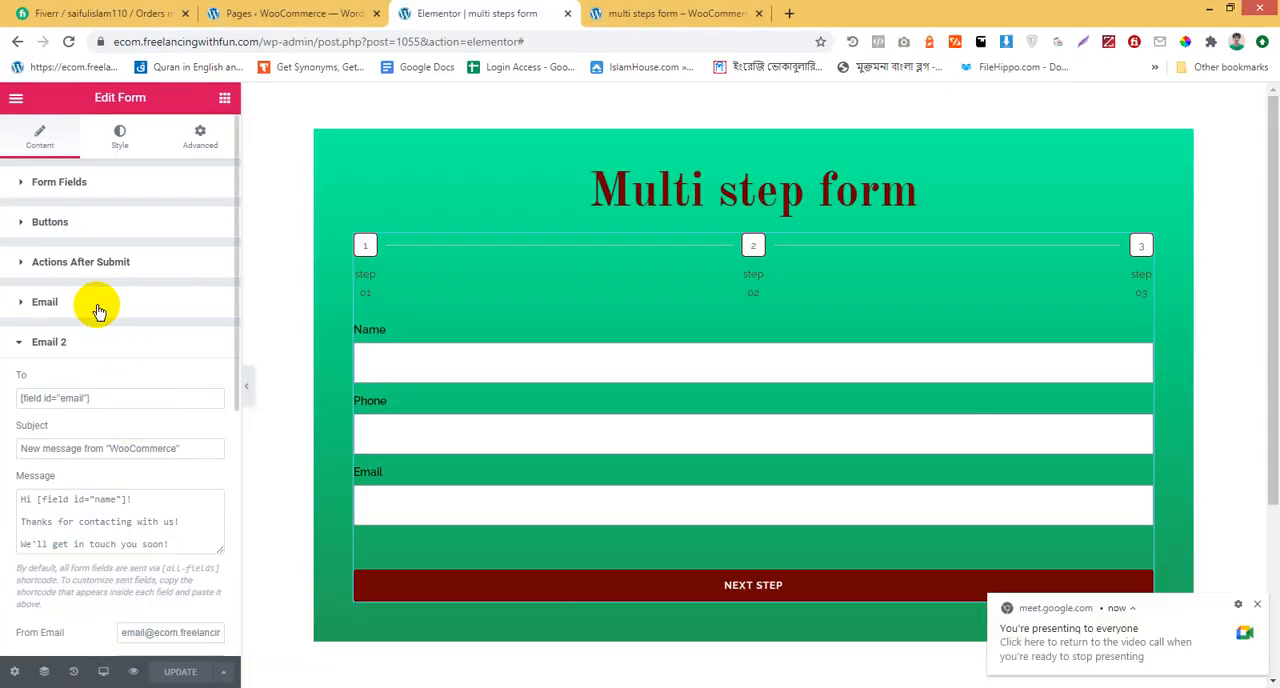
Compare the first Email action's recipient with Email 2's recipient shortcode and personalized thank-you message
{"action": "left_click", "coordinate": [99, 311]}
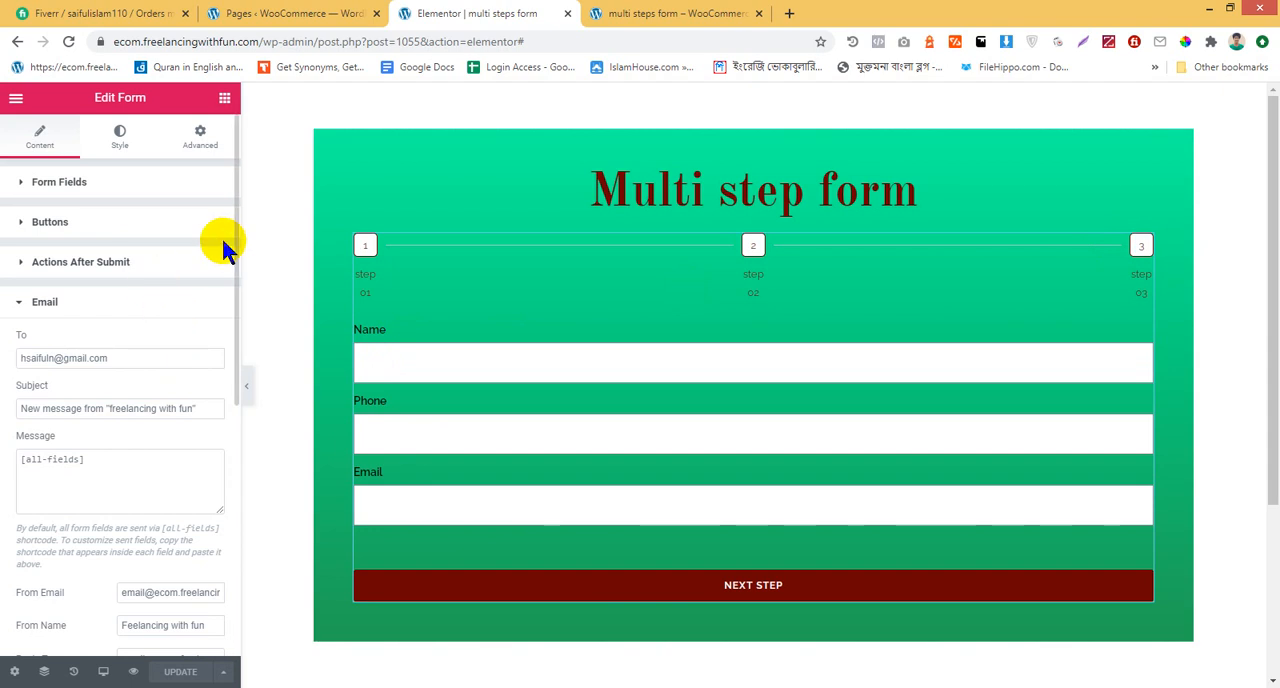
{"action": "left_click", "coordinate": [148, 306]}
{"action": "left_click", "coordinate": [134, 342]}
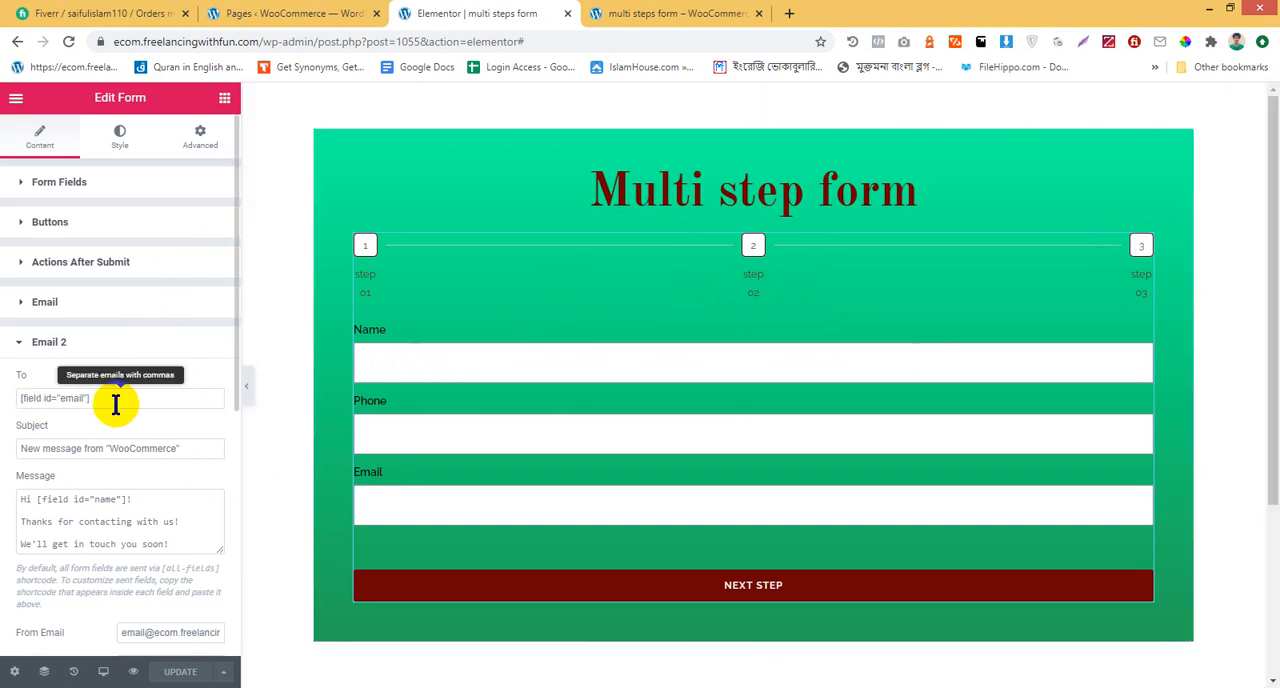
{"action": "scroll", "coordinate": [113, 395], "scroll_direction": "down", "scroll_amount": 1}
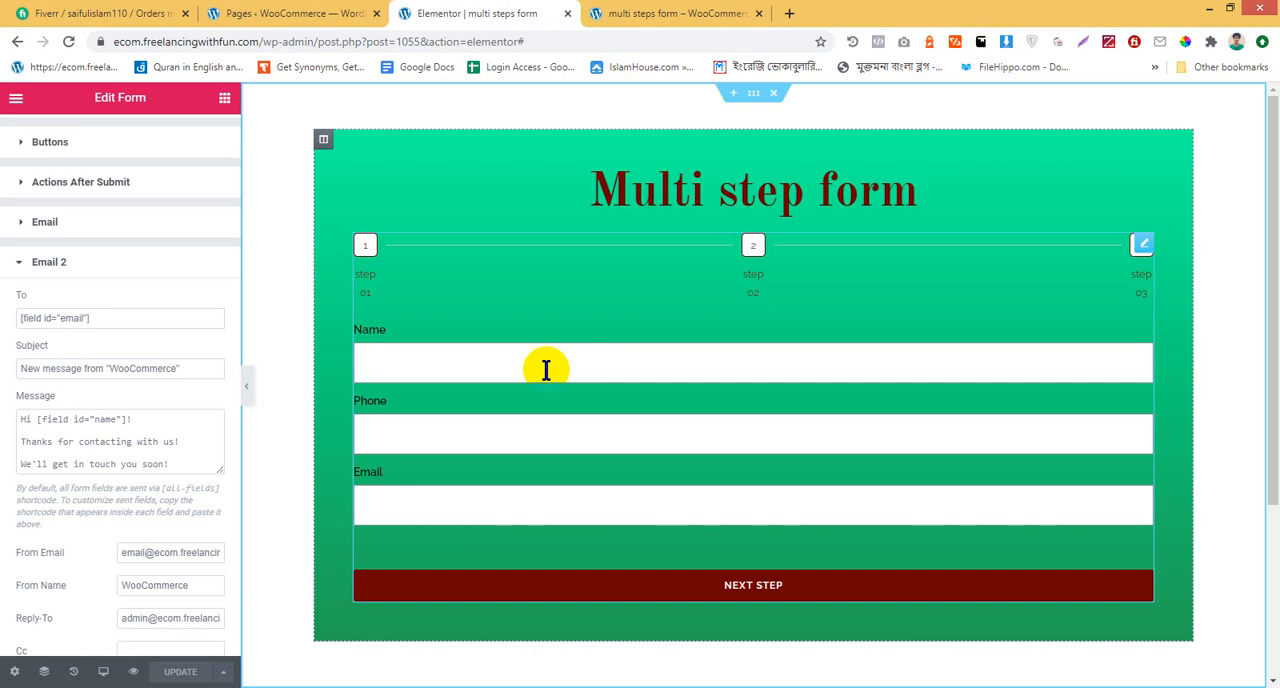
{"action": "left_click", "coordinate": [535, 364]}
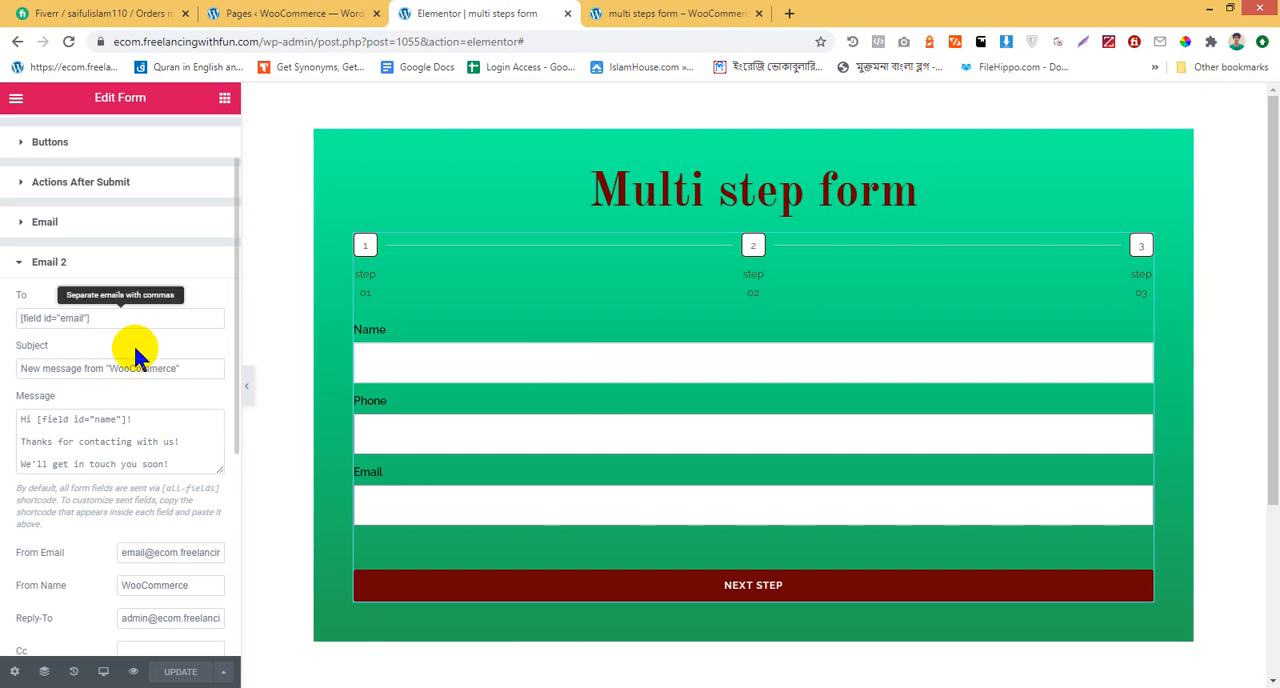
{"action": "left_click_drag", "start_coordinate": [36, 420], "coordinate": [136, 419]}
{"action": "left_click", "coordinate": [135, 418]}
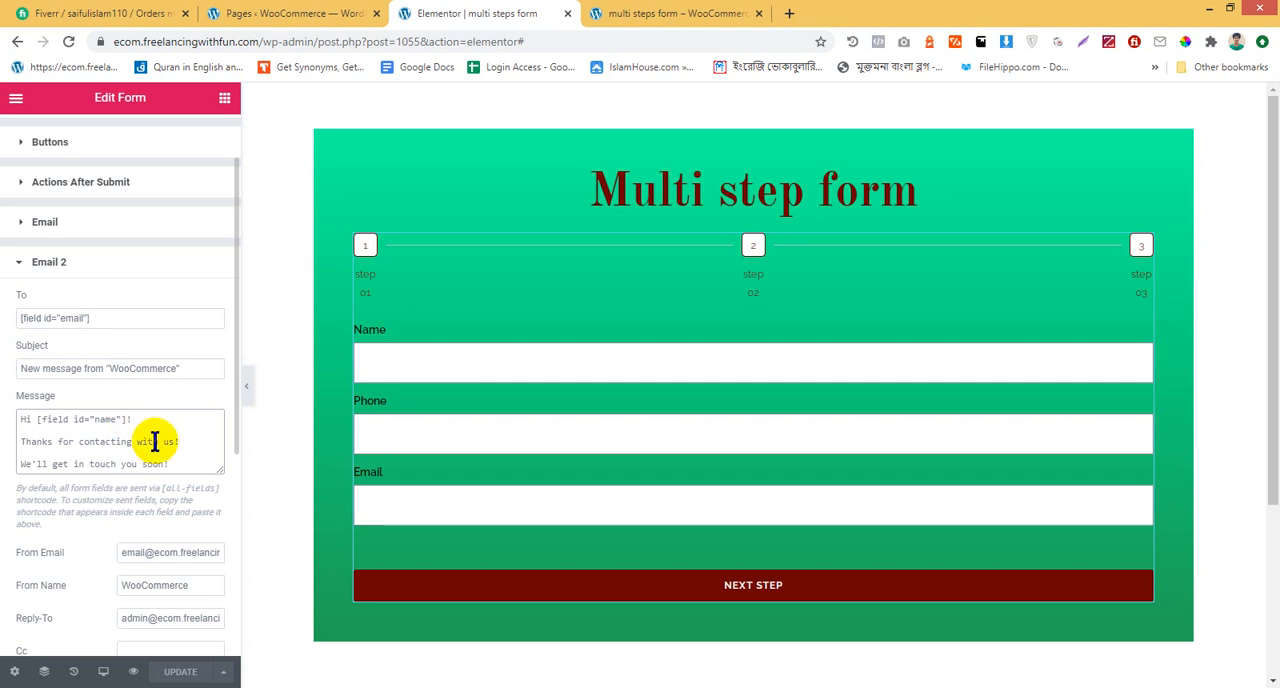
{"action": "left_click_drag", "start_coordinate": [21, 419], "coordinate": [80, 441]}
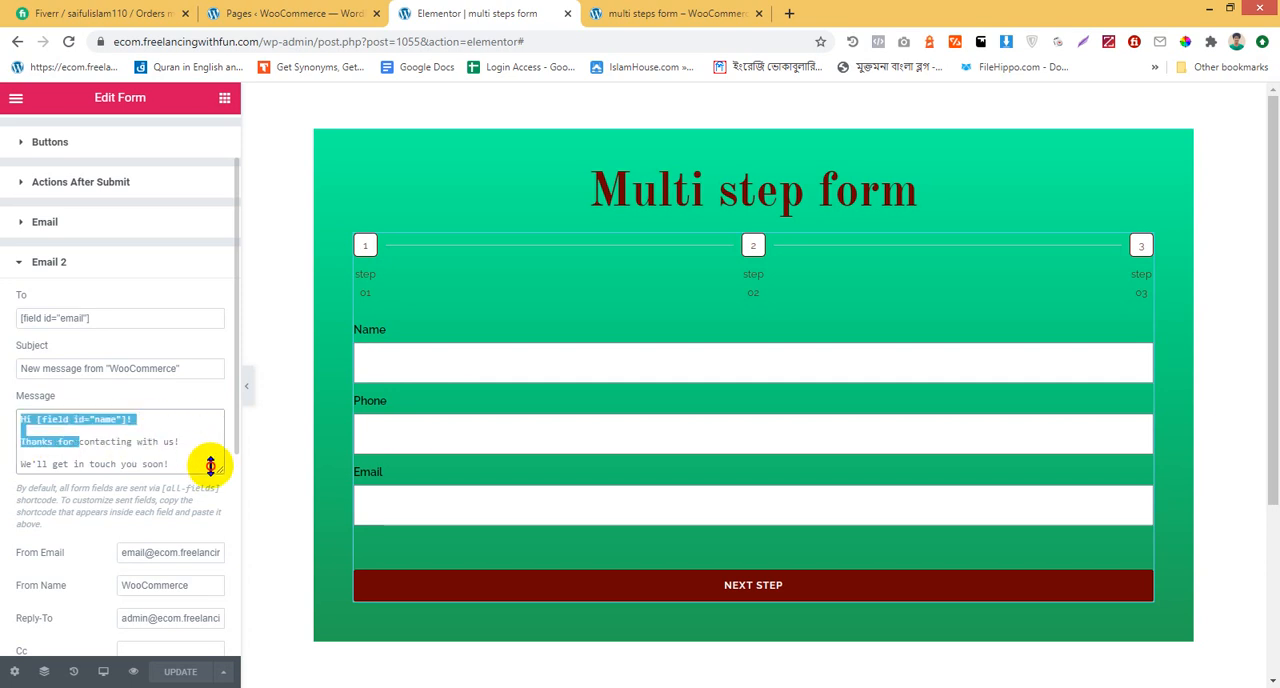
{"action": "left_click", "coordinate": [200, 467]}
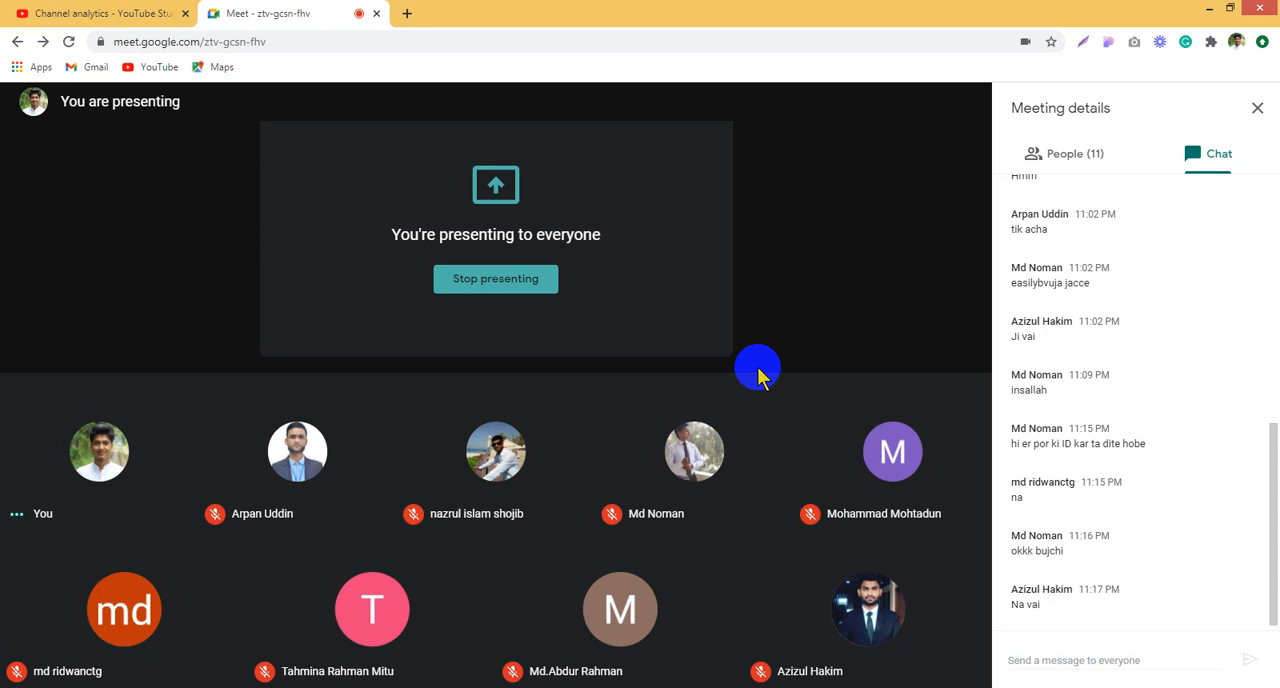
Switch to Google Meet and leave the call
{"action": "mouse_move", "coordinate": [571, 422]}
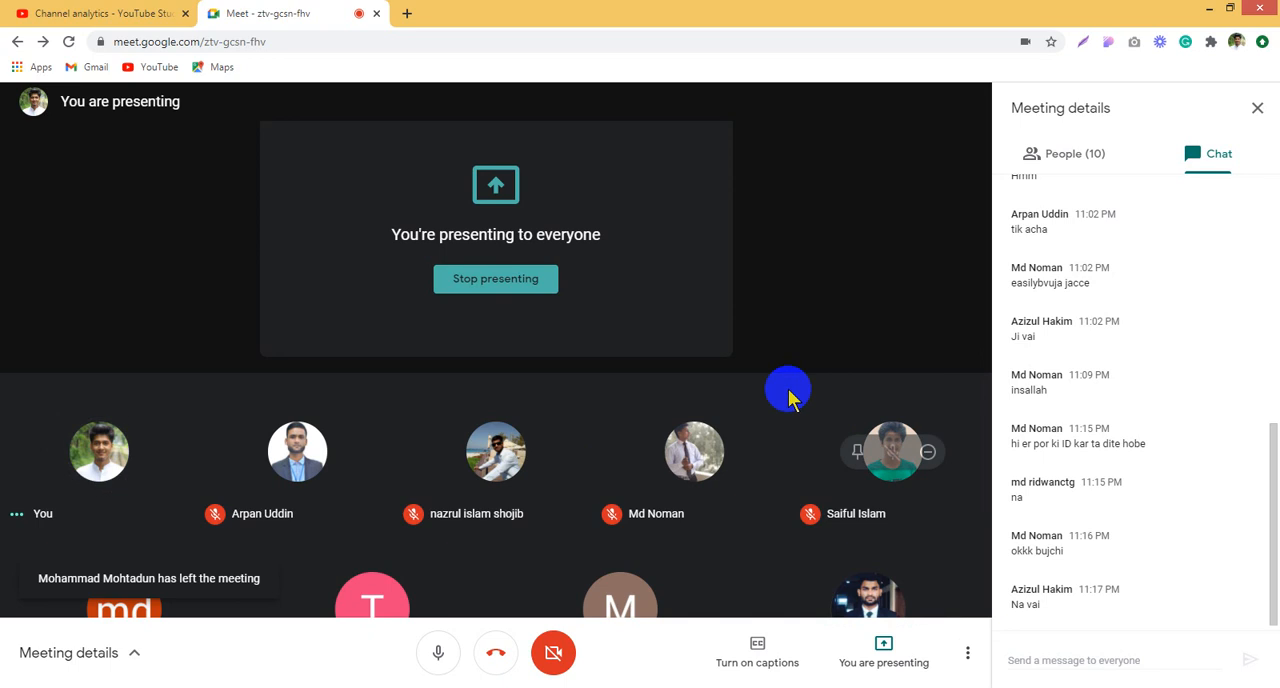
{"action": "left_click", "coordinate": [493, 660]}
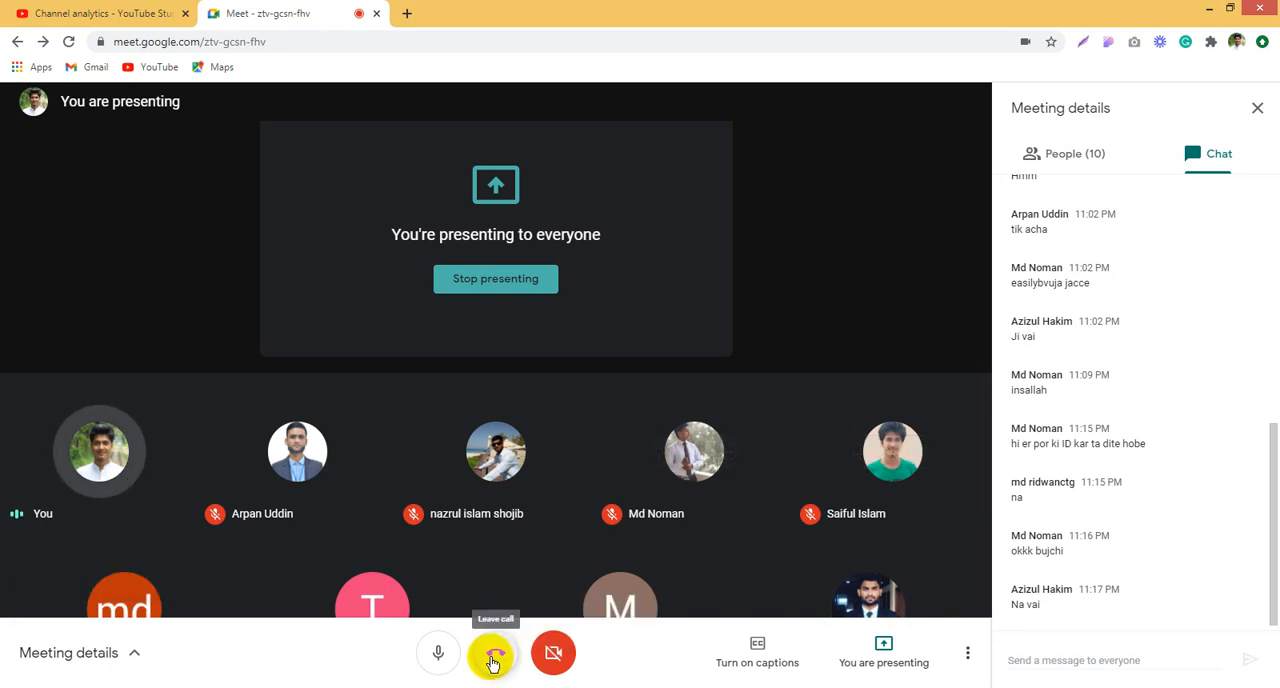